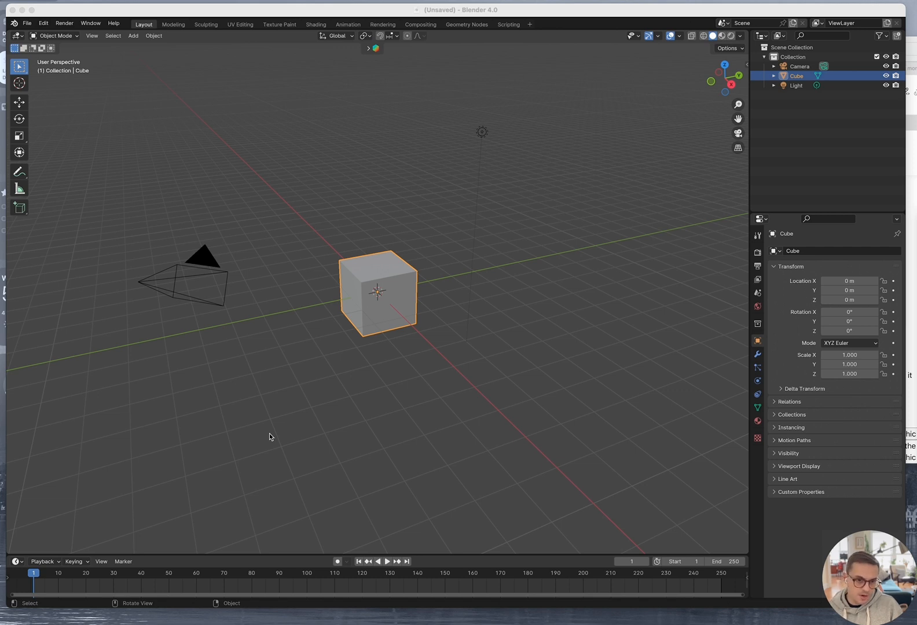
Examine the default scene's camera, light and cube from several angles and distances
left_click(176, 279)
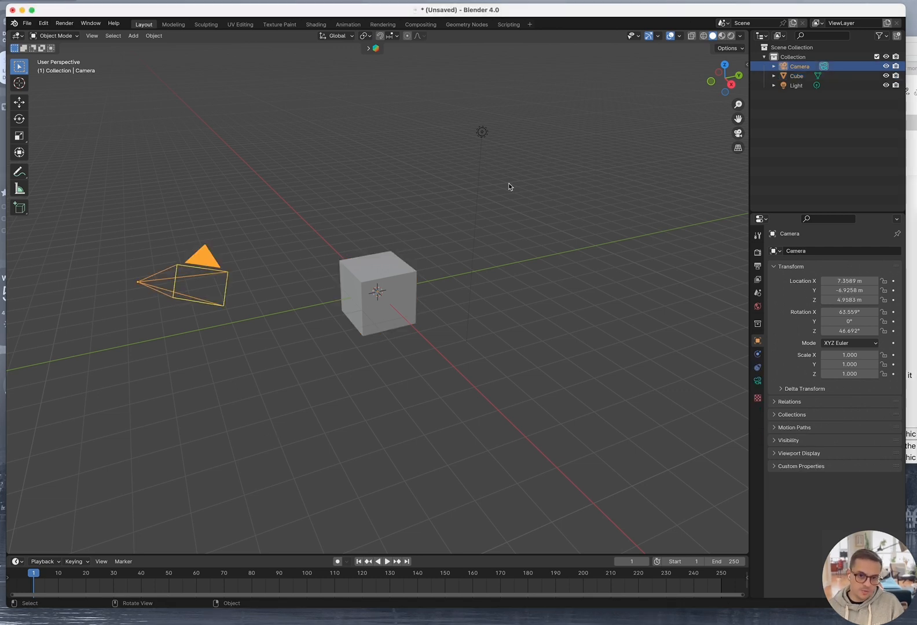
left_click(486, 135)
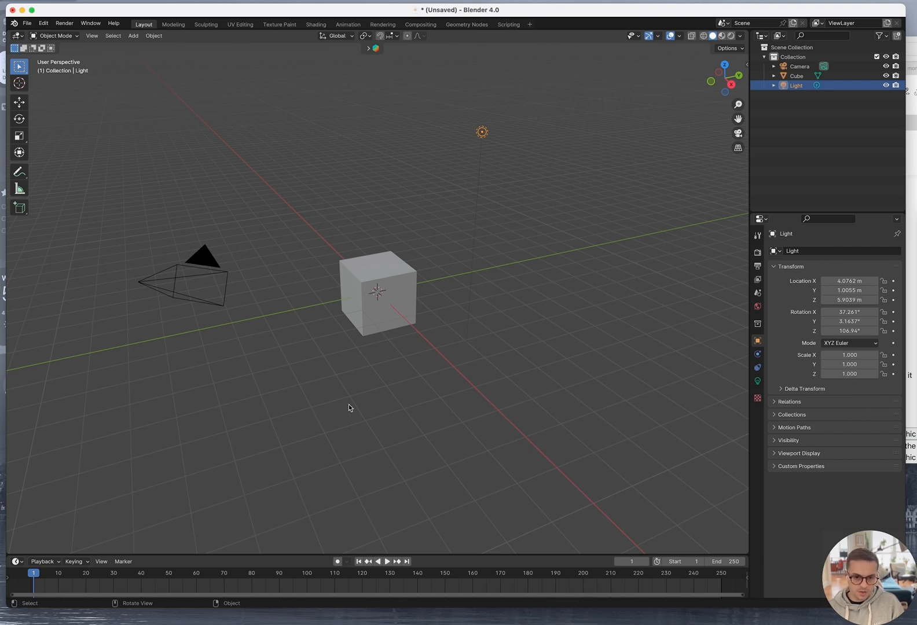
middle_click_drag(312, 326, 403, 262)
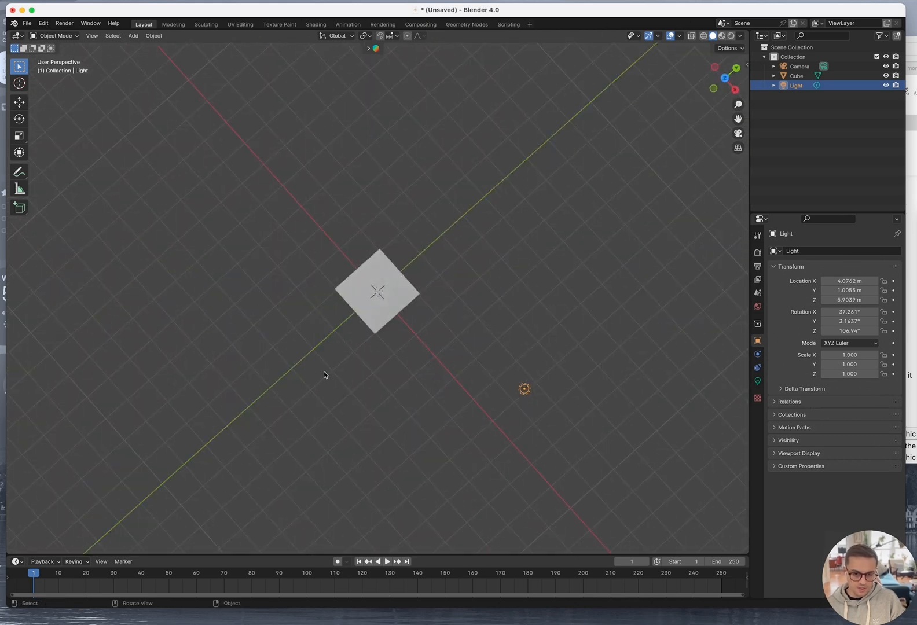
middle_click_drag(324, 374, 385, 294)
scroll(369, 337, "up", 3)
scroll(369, 337, "down", 4)
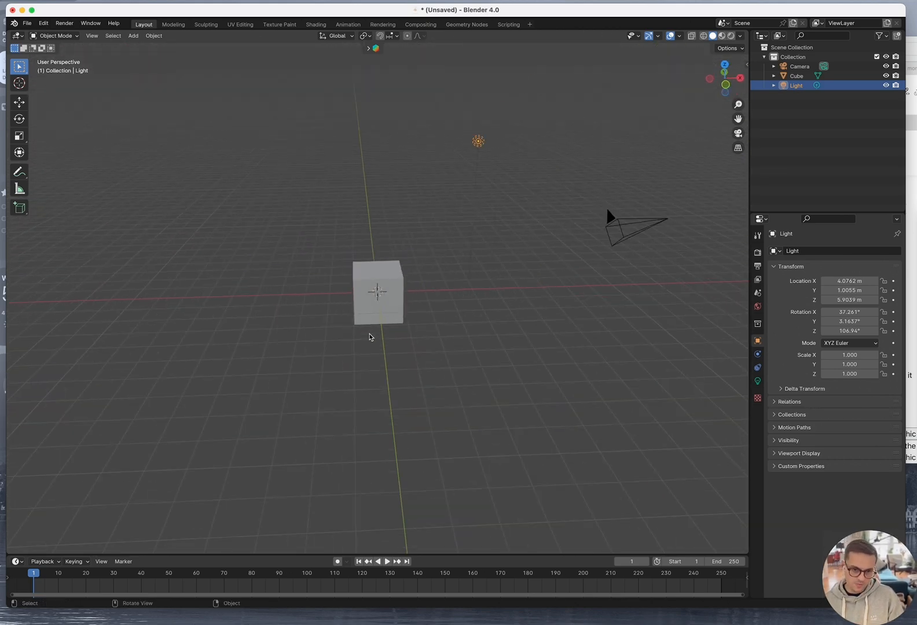
scroll(370, 337, "up", 4)
middle_click_drag(370, 337, 387, 364)
scroll(386, 365, "down", 3)
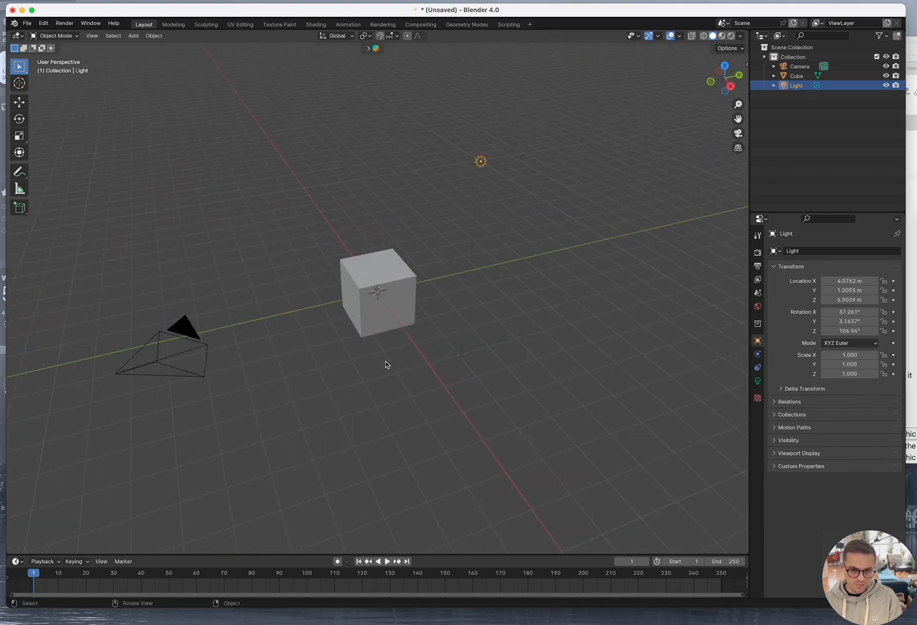
middle_click_drag(280, 353, 462, 363, "shift")
scroll(459, 368, "up", 2)
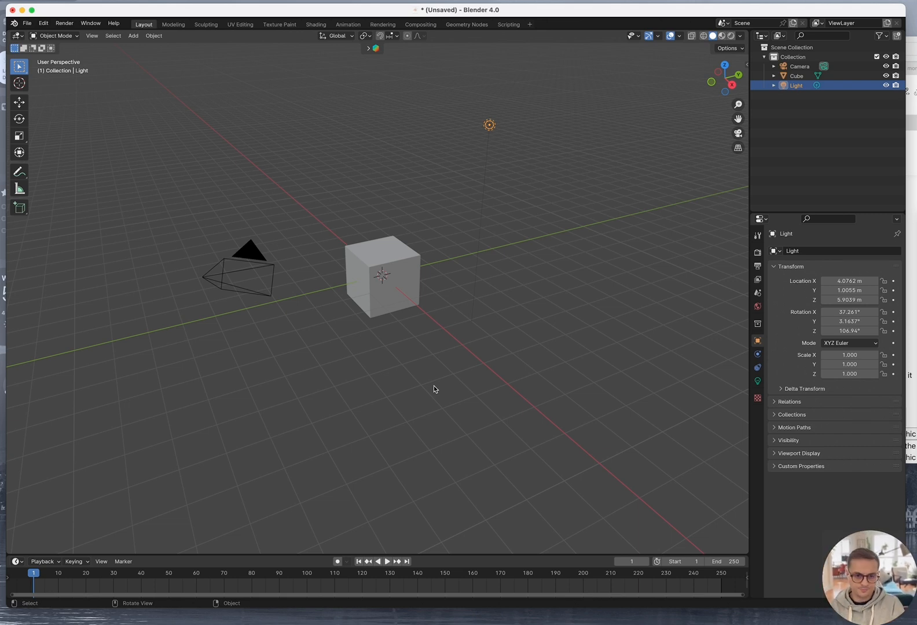
scroll(367, 220, "up", 2)
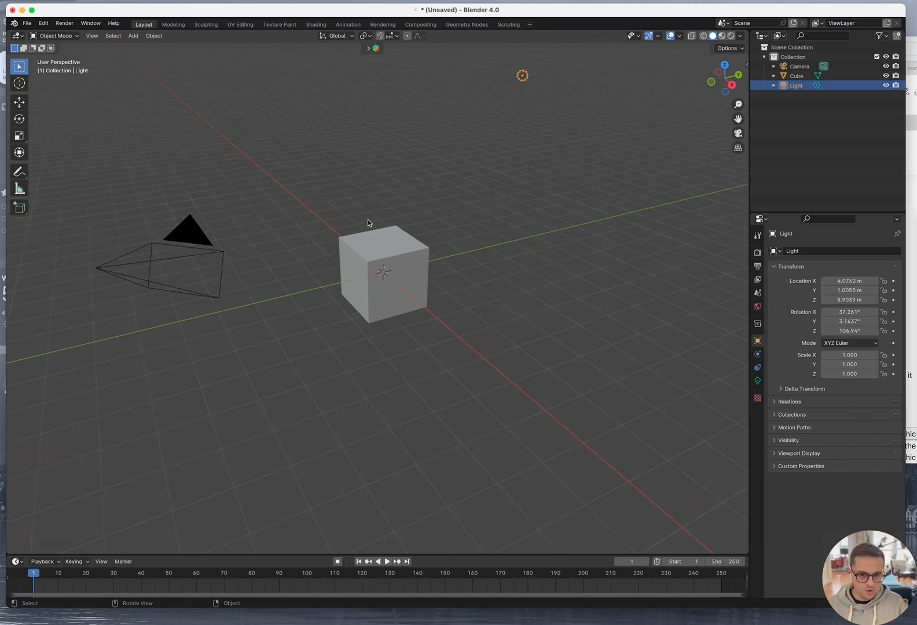
scroll(386, 279, "down", 1)
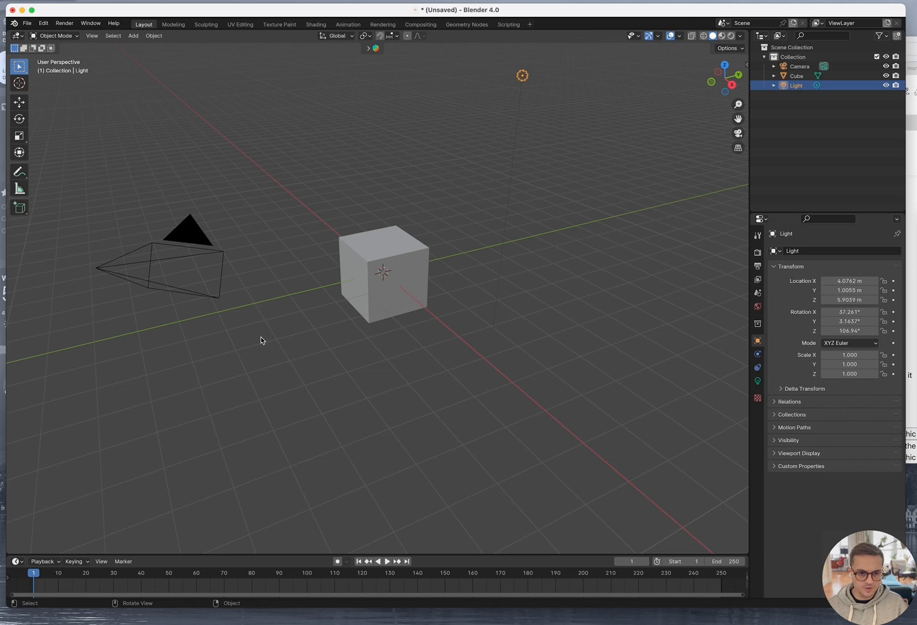
Delete the default cube from the scene
left_click(382, 311)
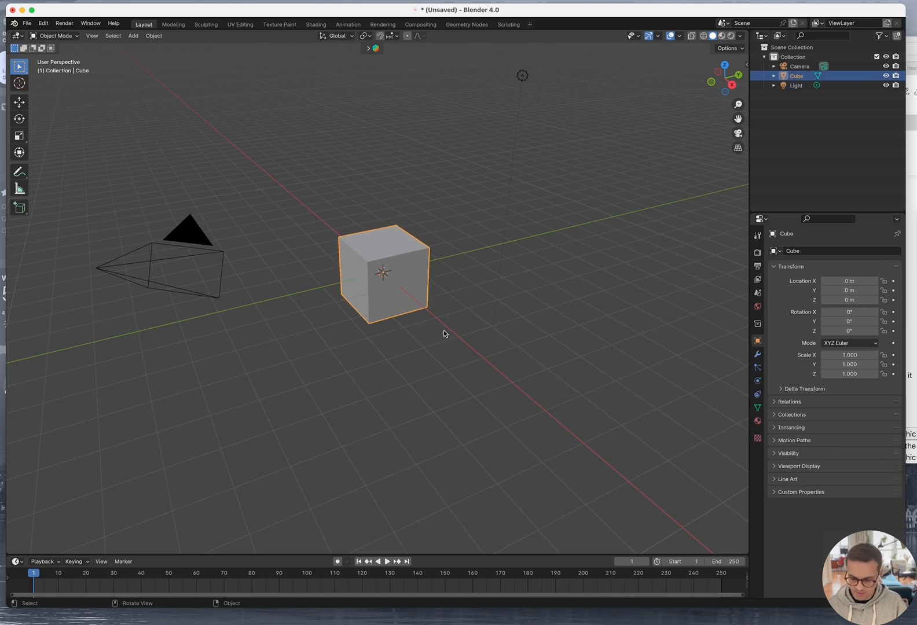
key("x")
key("Return")
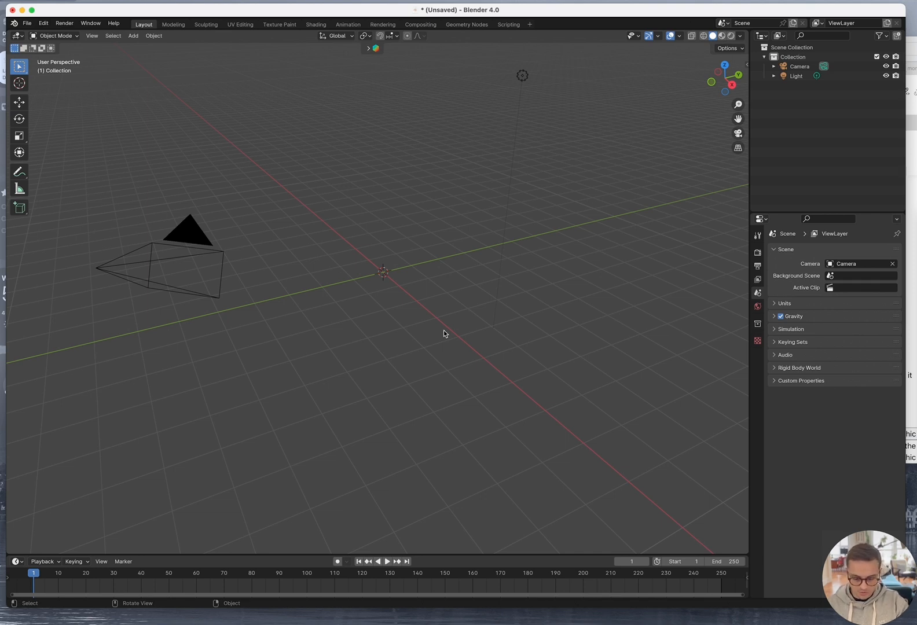
Add a mesh cylinder to the scene and set its vertex count to 100
key("space")
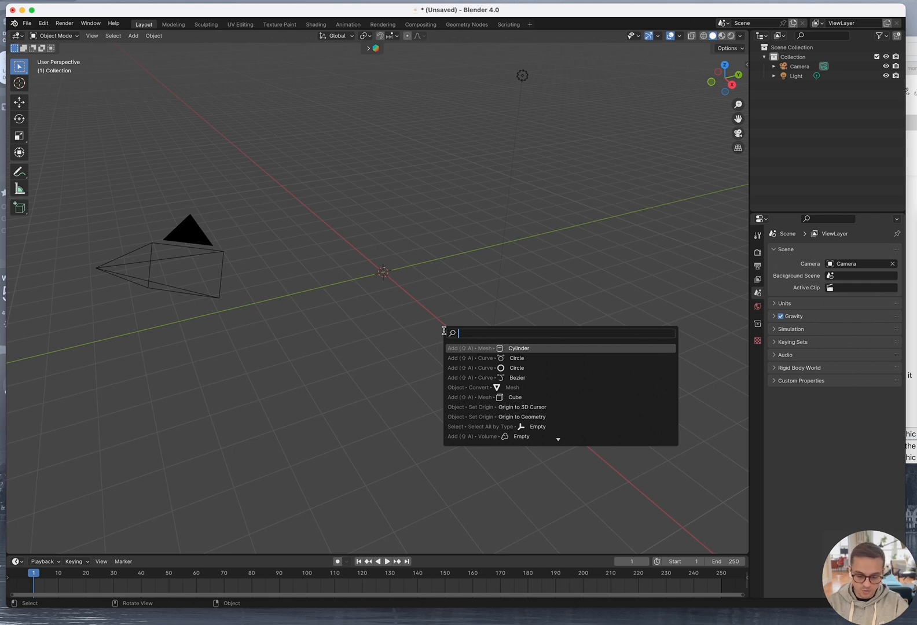
type("cylin")
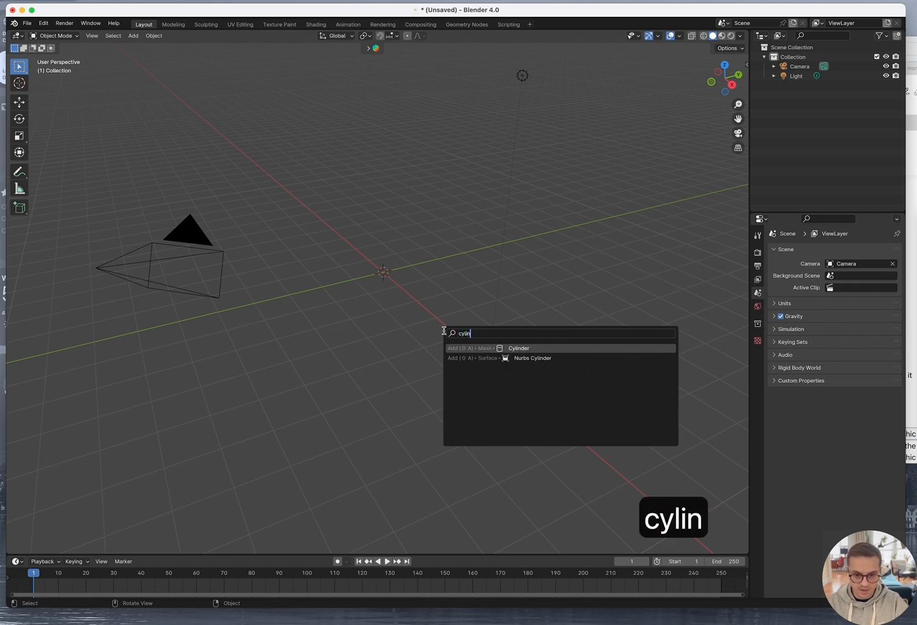
key("Return")
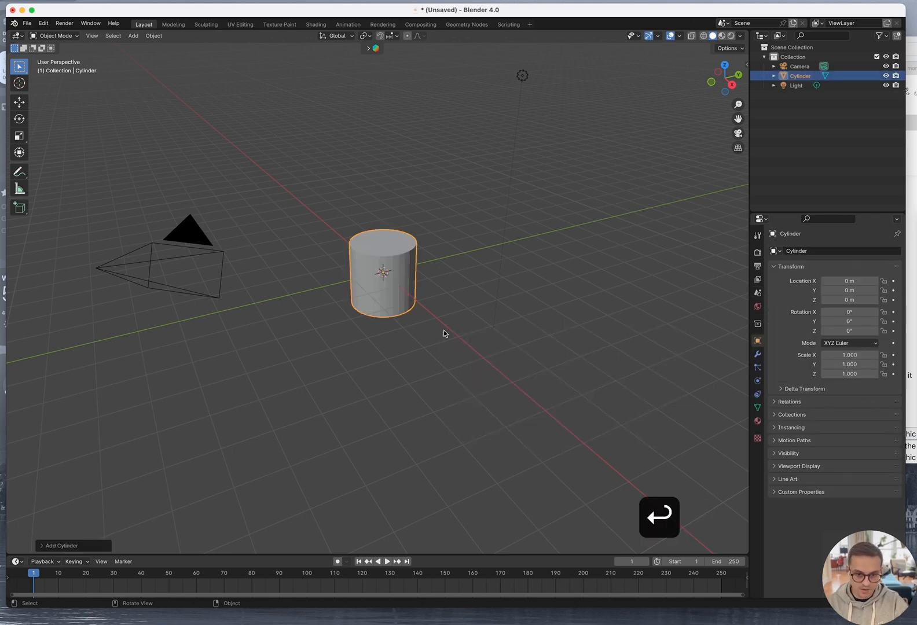
left_click(74, 546)
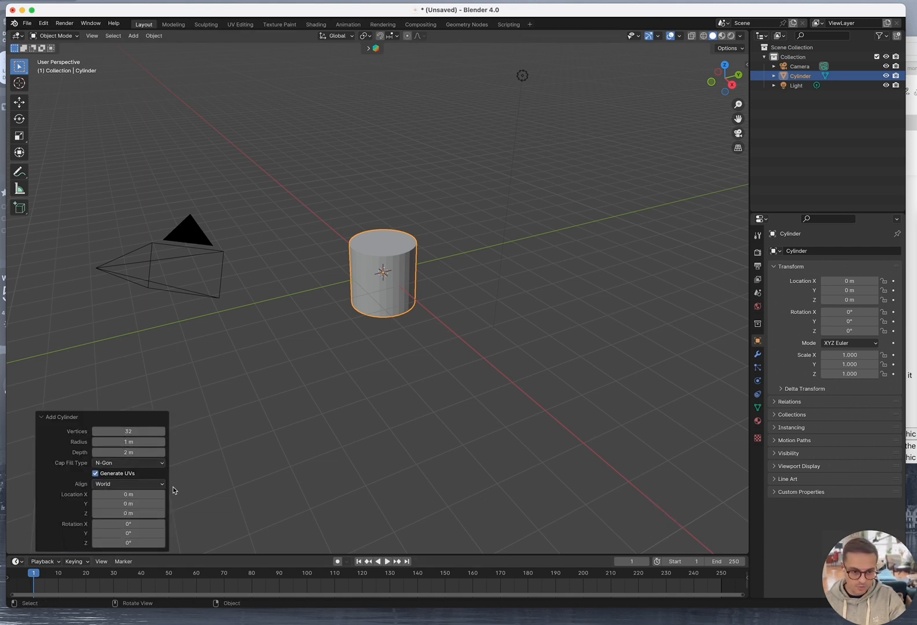
left_click(141, 431)
type("100")
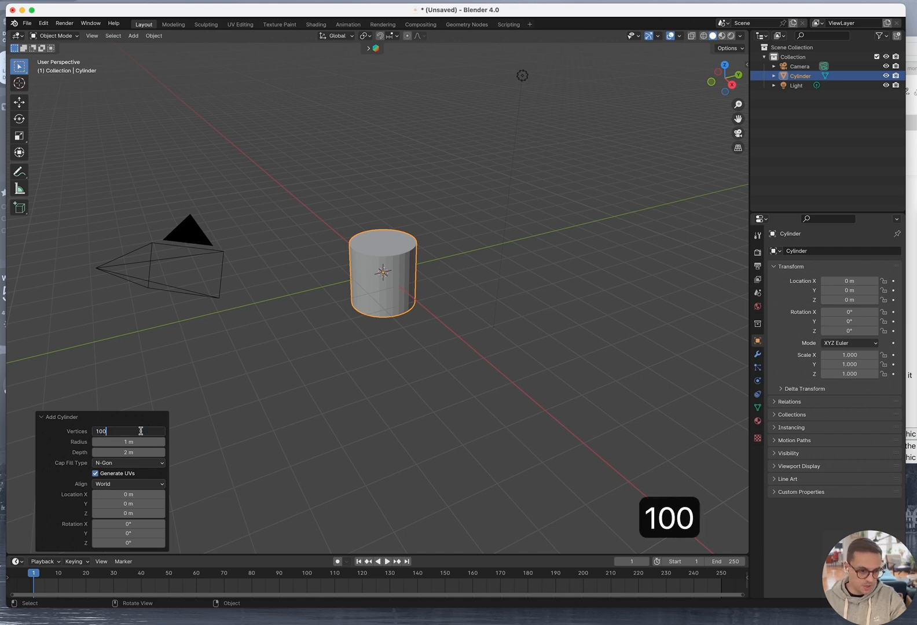
left_click(57, 457)
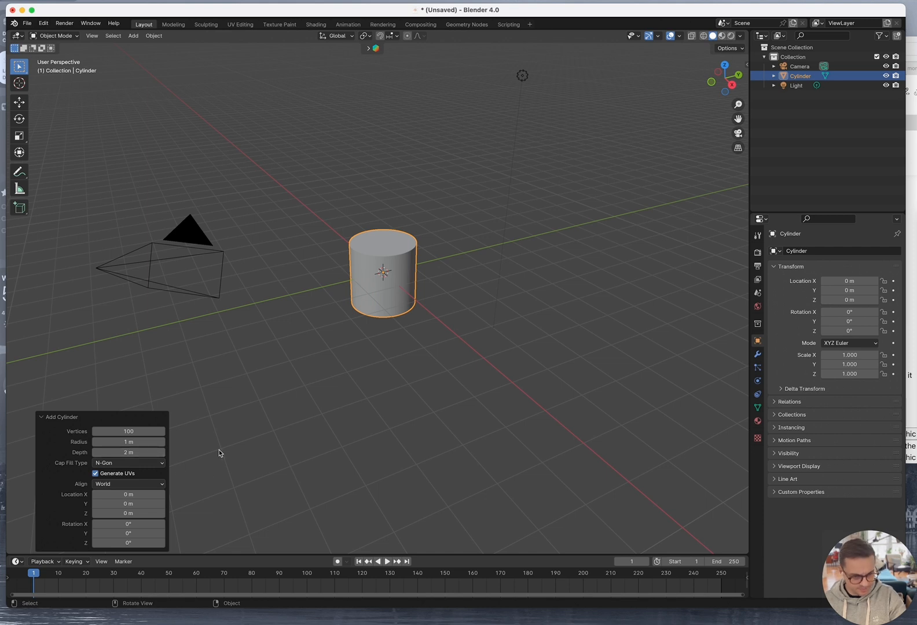
Apply Shade Smooth to the cylinder
scroll(373, 324, "up", 5)
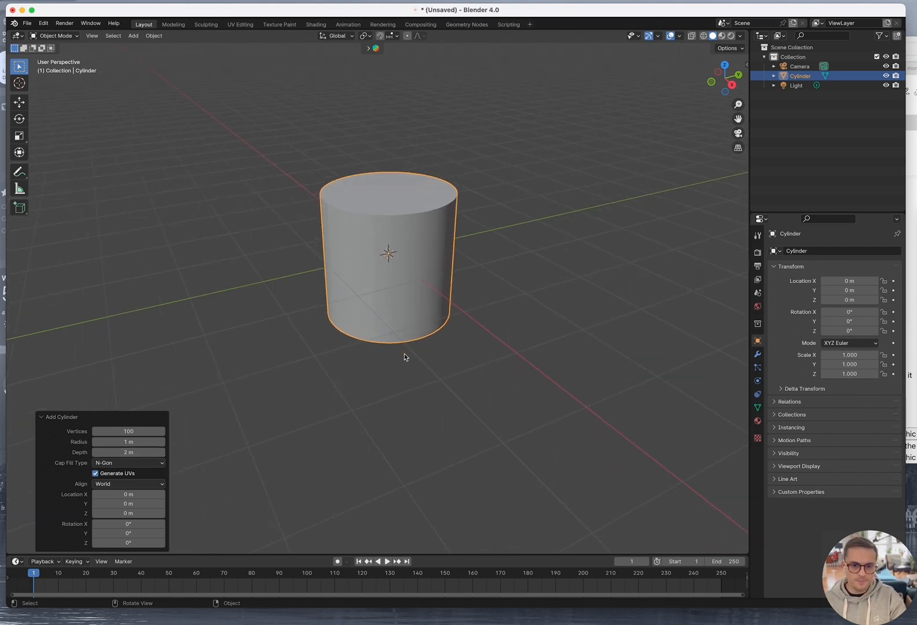
middle_click_drag(370, 339, 381, 307)
scroll(403, 281, "up", 3)
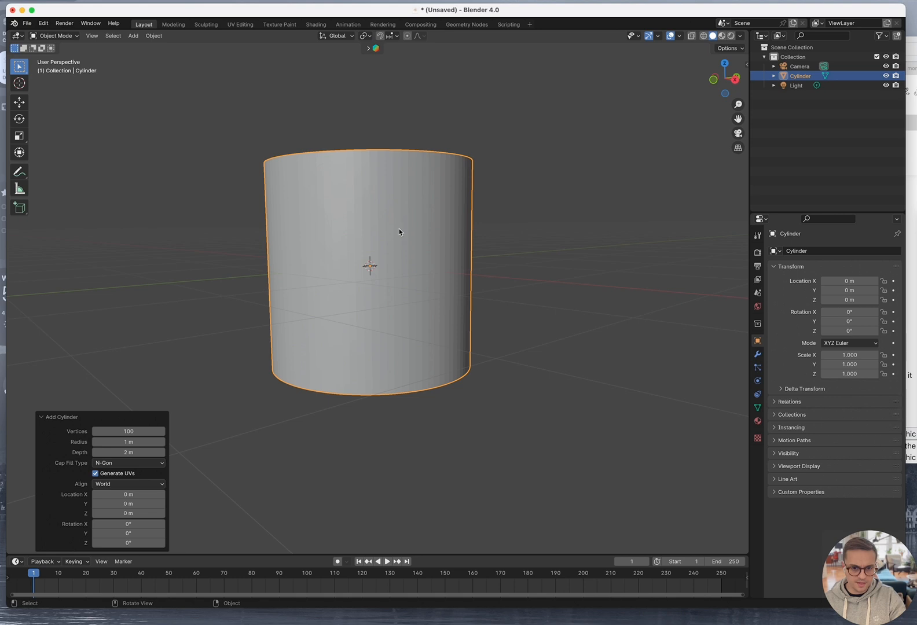
middle_click_drag(425, 204, 409, 209)
scroll(382, 203, "up", 2)
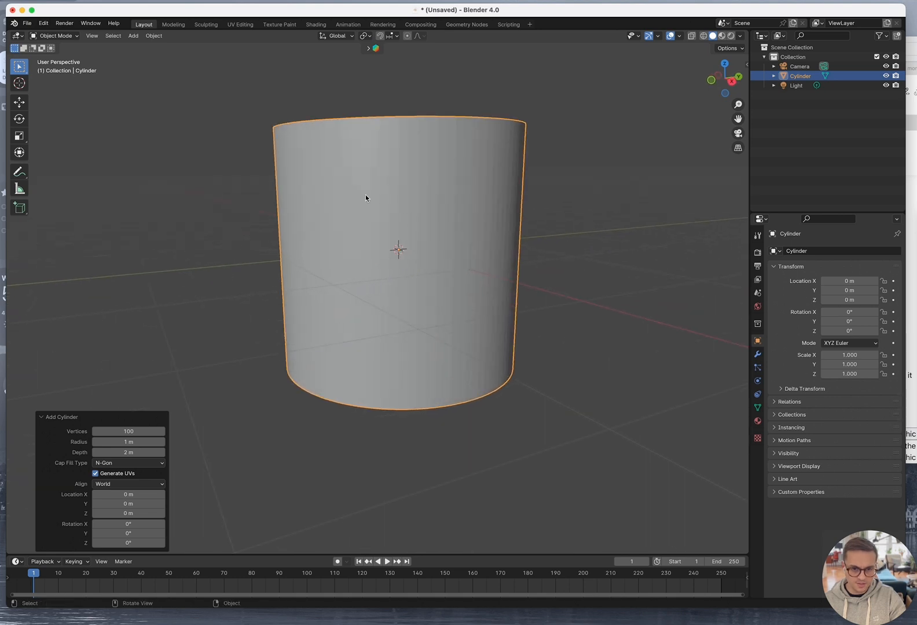
right_click(550, 313)
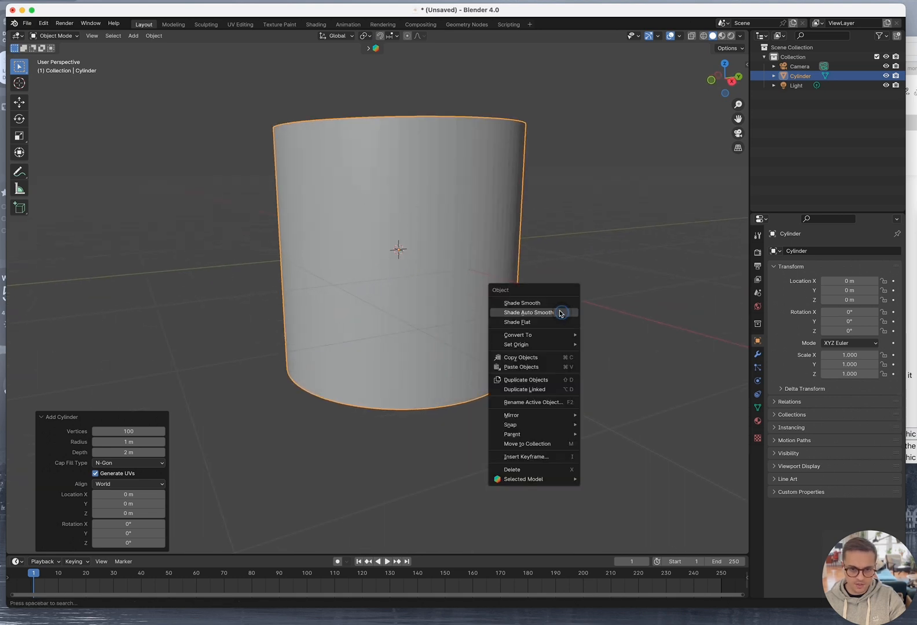
right_click(429, 173)
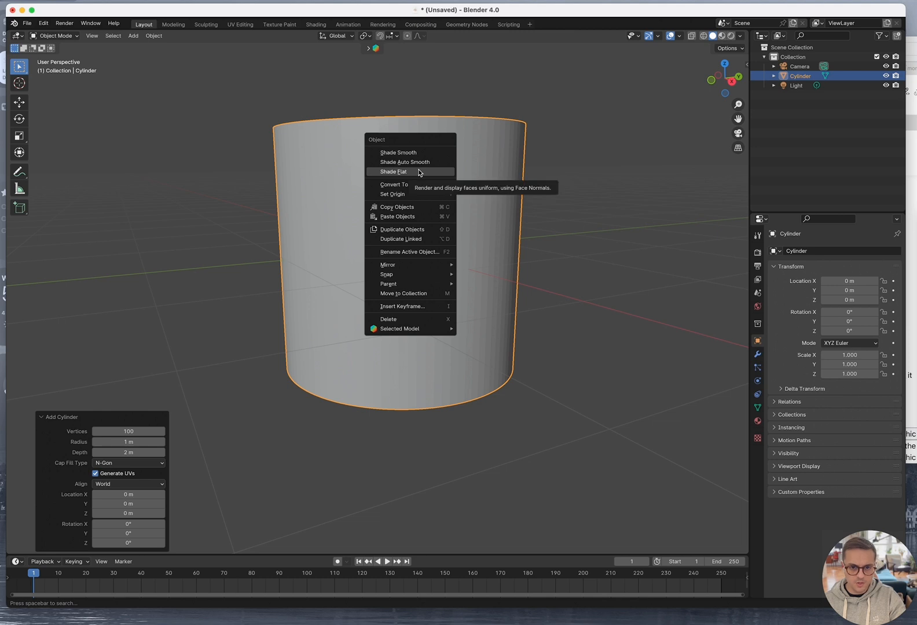
left_click(540, 205)
left_click(447, 228)
right_click(448, 228)
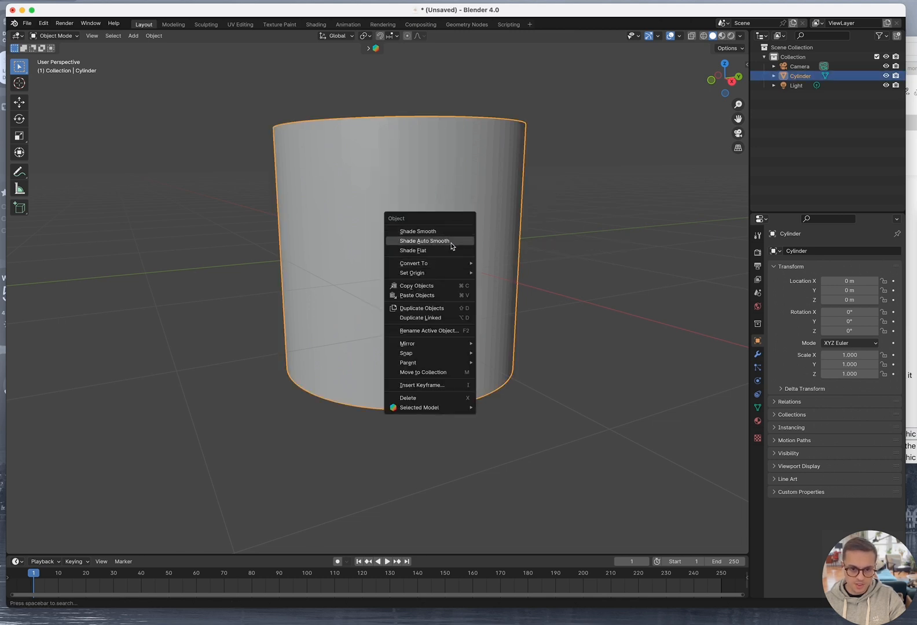
left_click(450, 232)
Turn on Auto Smooth for the cylinder's smooth shading, inspect the result and deselect the cylinder
middle_click_drag(482, 174, 499, 200)
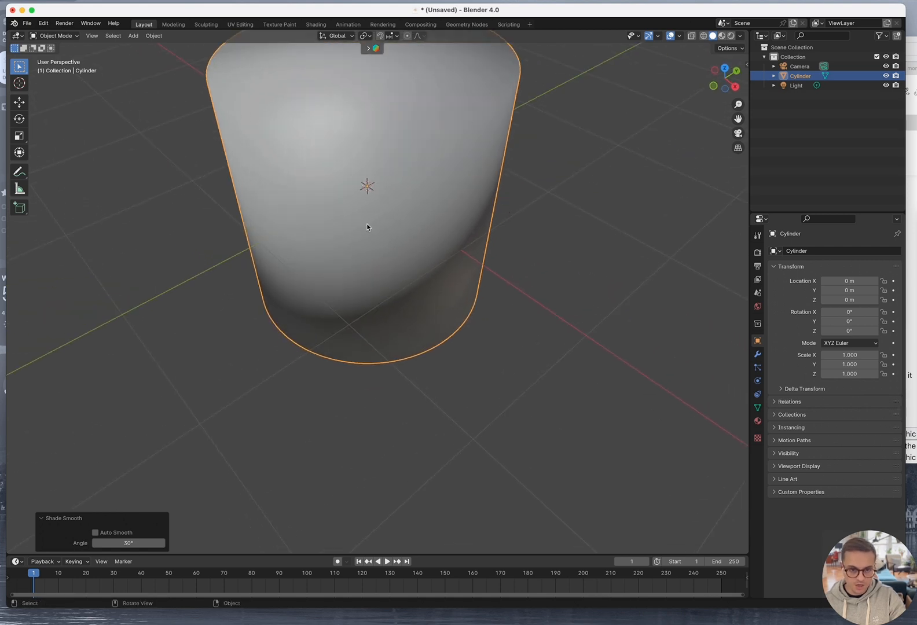
middle_click_drag(367, 227, 368, 191)
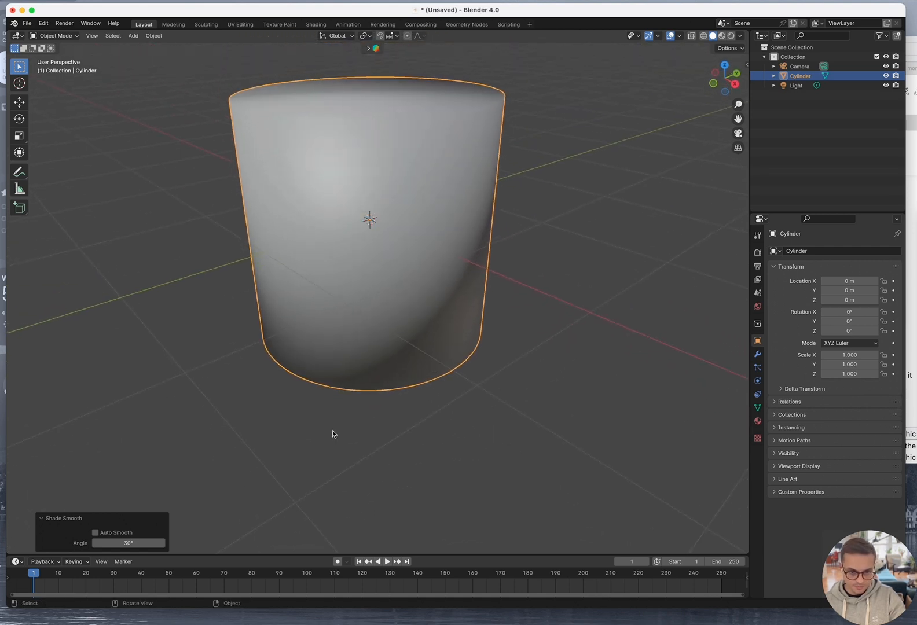
left_click(96, 534)
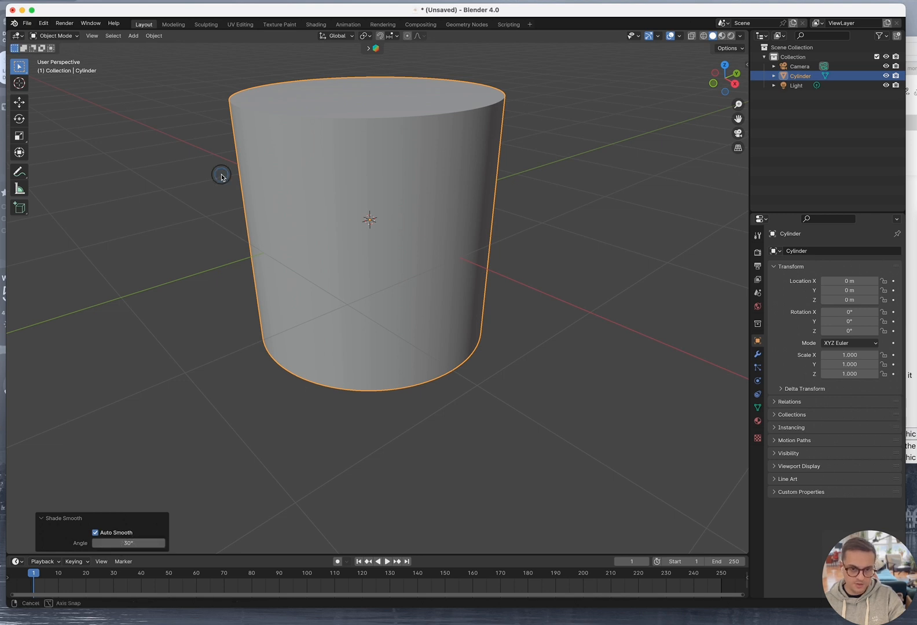
middle_click_drag(222, 175, 278, 177)
middle_click_drag(332, 207, 290, 129)
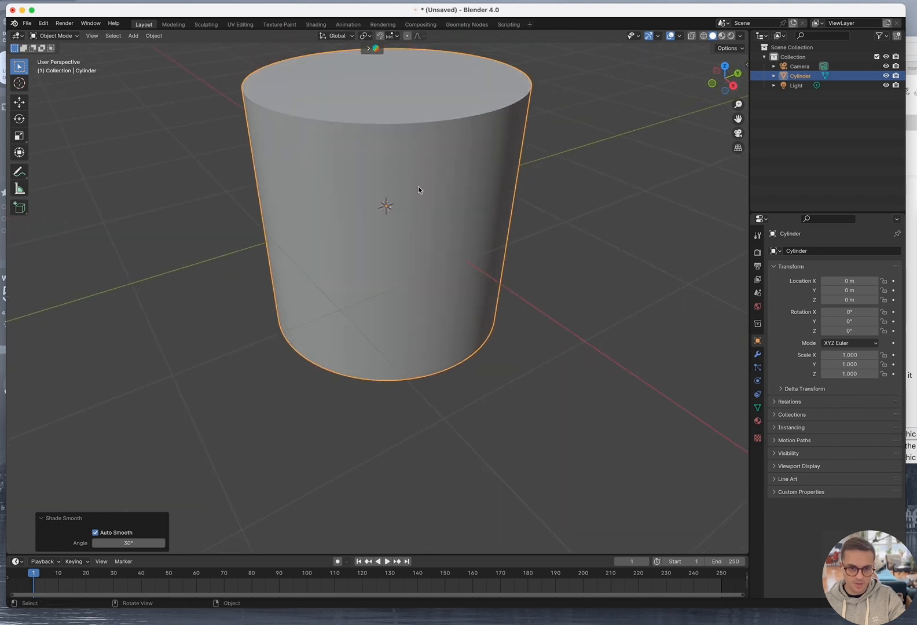
scroll(415, 187, "down", 4)
middle_click_drag(400, 195, 355, 252)
left_click(550, 284)
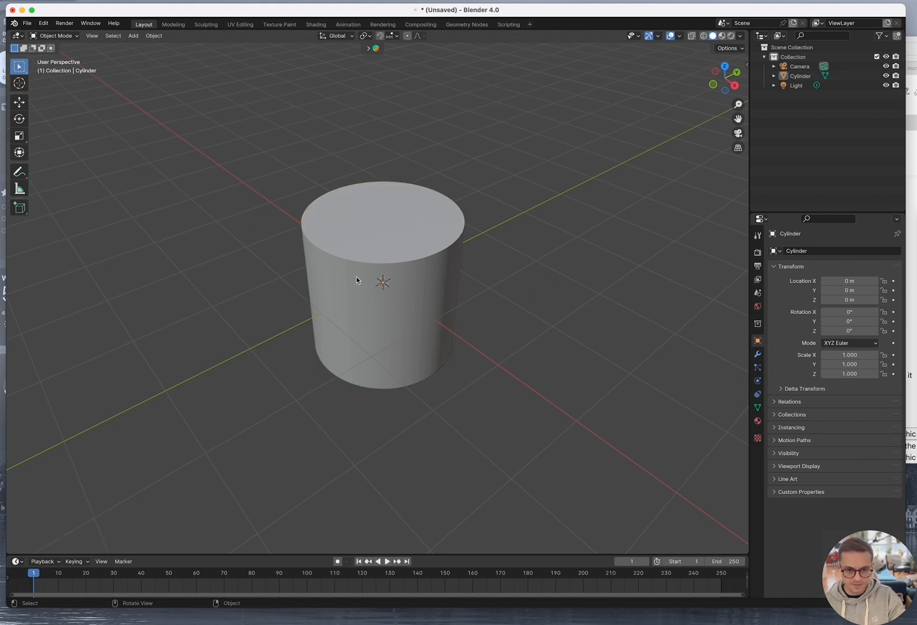
Select the cylinder, enter Edit Mode and switch to face selection
left_click(435, 246)
mouse_move(427, 305)
middle_mouse_down()
mouse_move(431, 247)
mouse_move(430, 311)
middle_mouse_up()
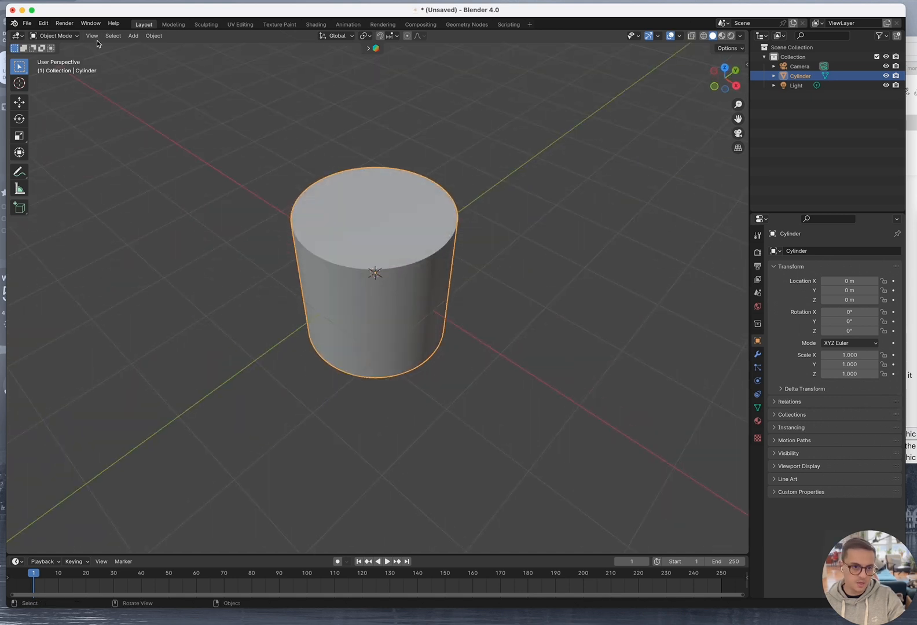
left_click(60, 37)
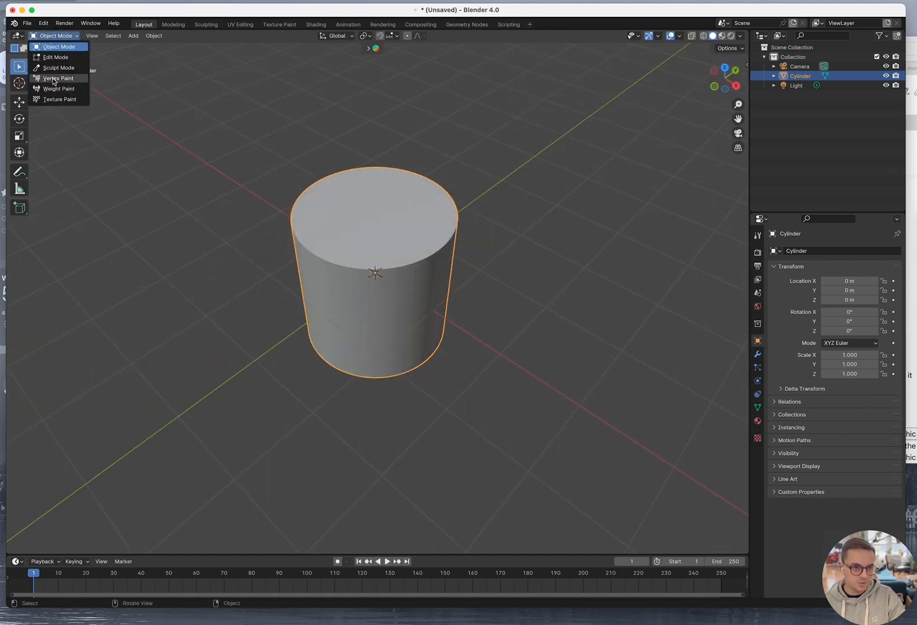
left_click(57, 47)
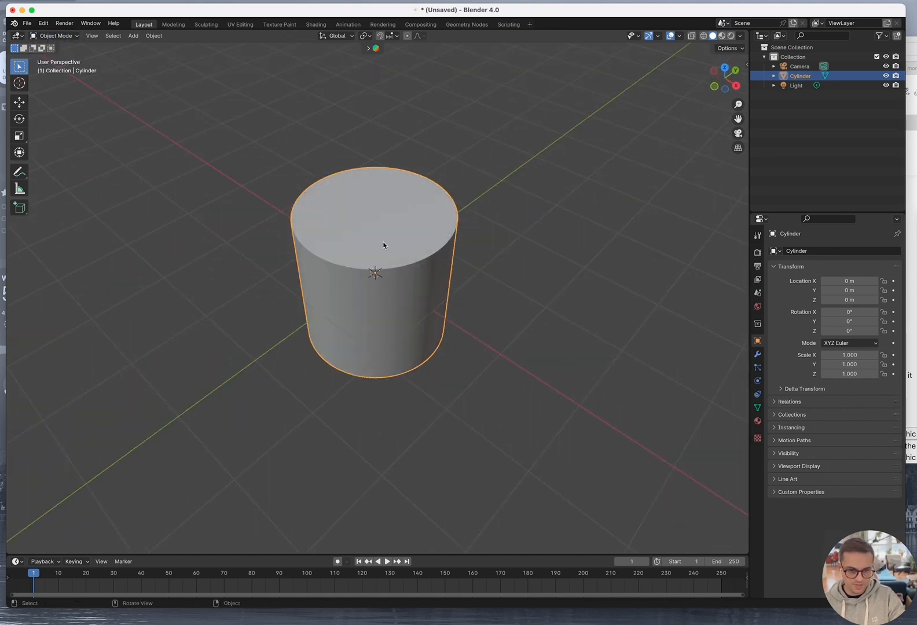
key("Tab")
middle_click_drag(297, 273, 323, 249)
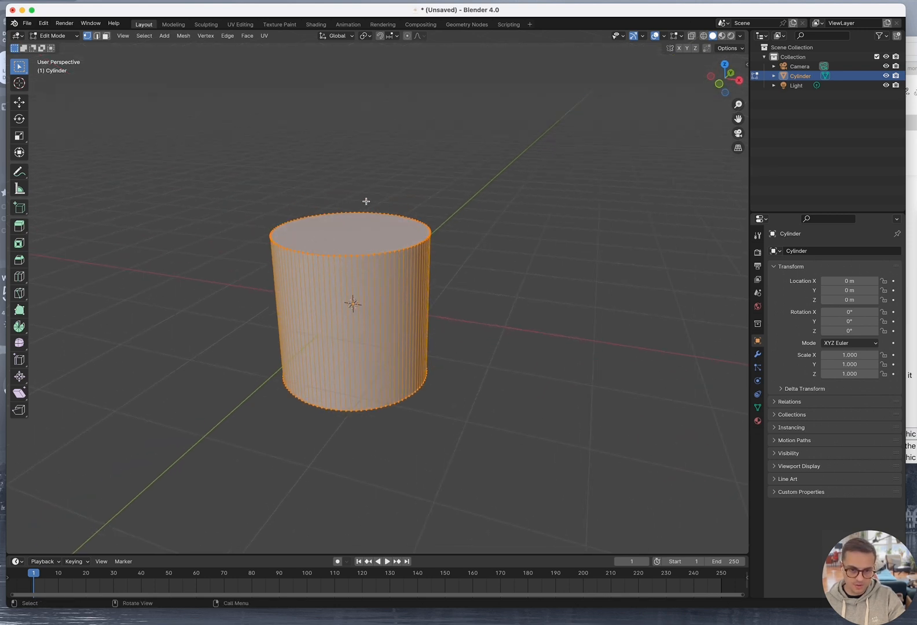
left_click(97, 37)
left_click(106, 36)
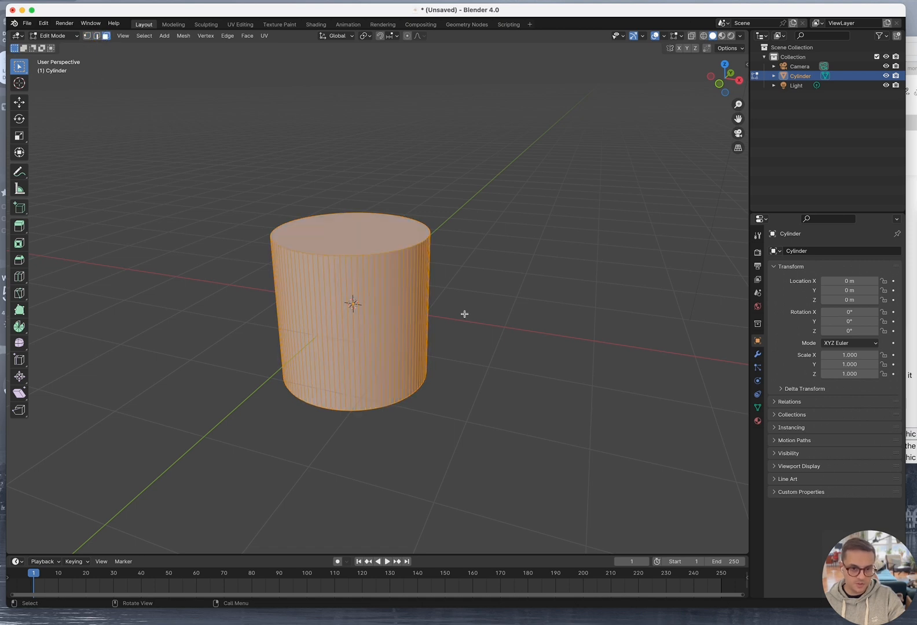
middle_click_drag(463, 312, 443, 317)
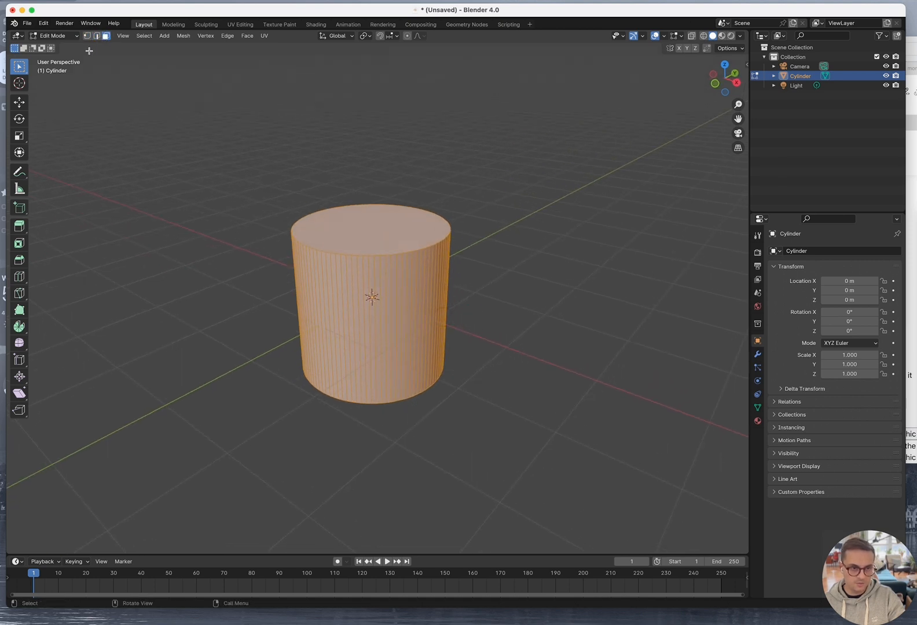
Clear the mesh selection and select only the cylinder's top and bottom cap faces
left_click(190, 201)
left_click(374, 234)
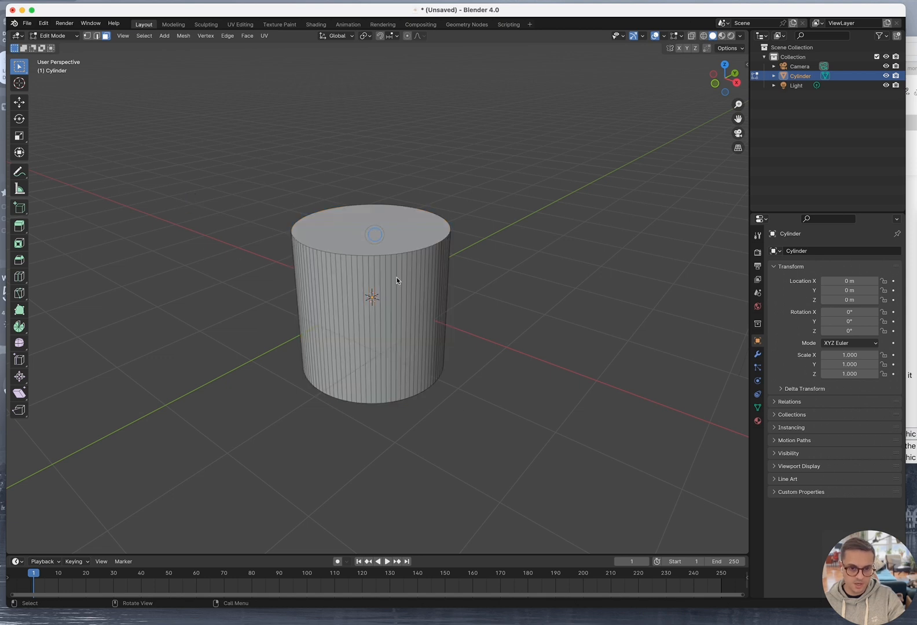
middle_click_drag(459, 417, 464, 302)
left_click(418, 374, "shift")
middle_click_drag(345, 204, 344, 353)
scroll(344, 242, "up", 3)
scroll(344, 241, "down", 1)
middle_click_drag(348, 189, 371, 274, "shift")
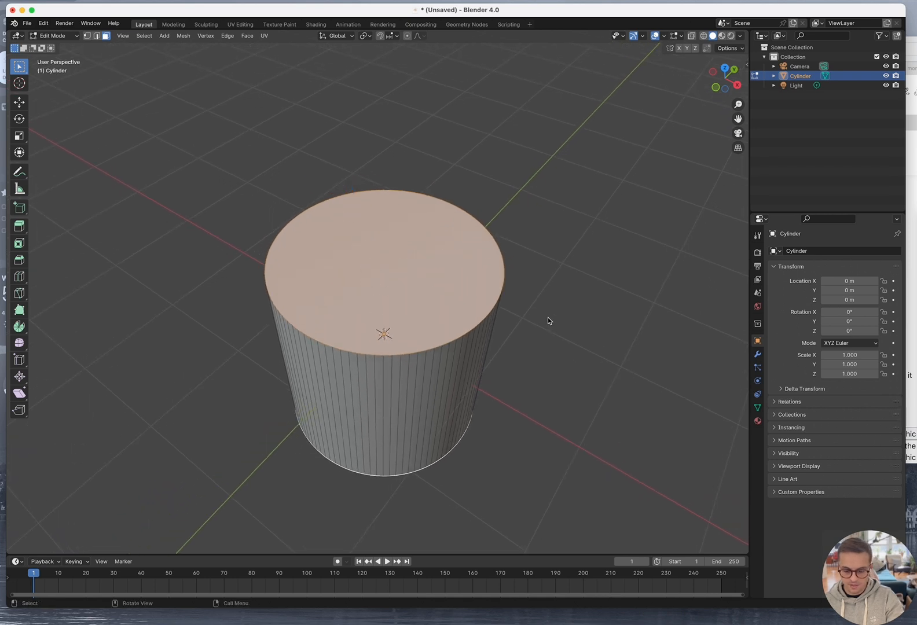
Inset the cylinder's top and bottom cap faces with a thickness of 0.2 m
key("i")
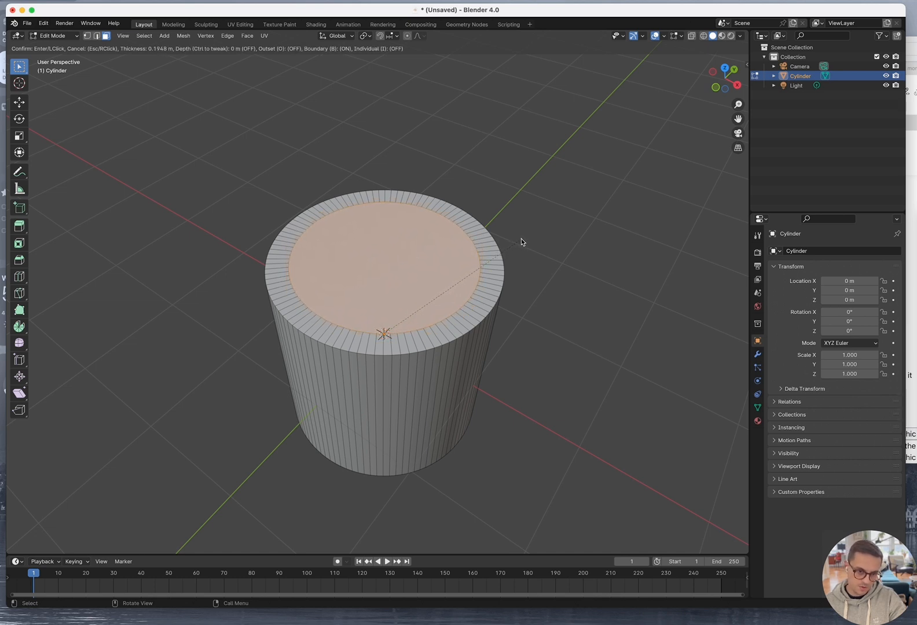
left_click(521, 241)
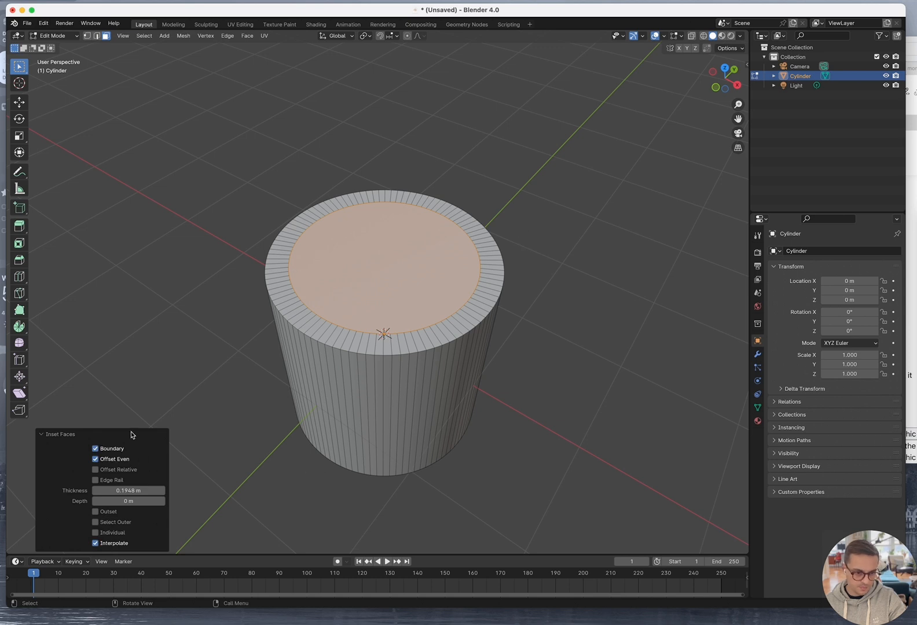
left_click(127, 492)
type("0.2")
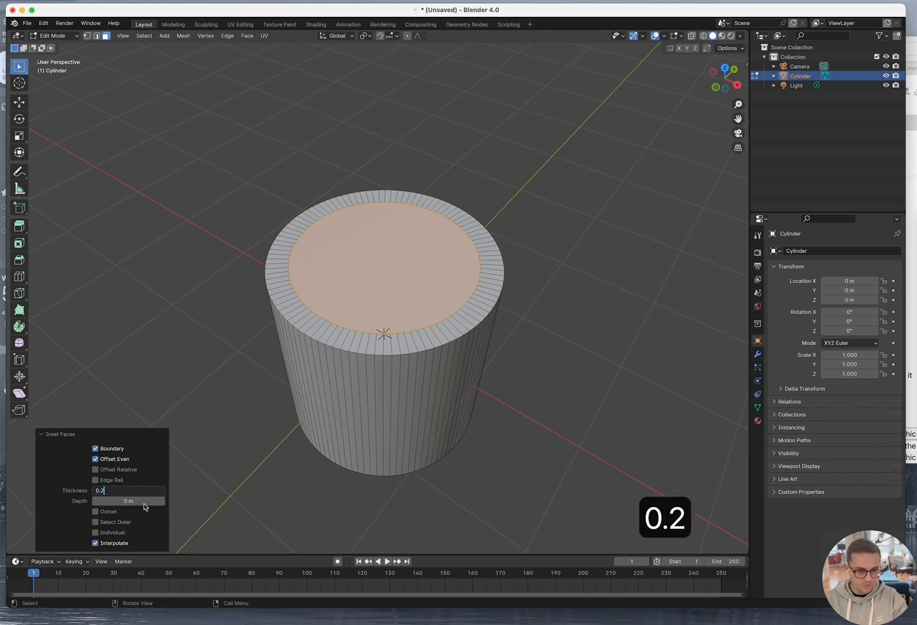
key("Tab")
left_click(404, 264)
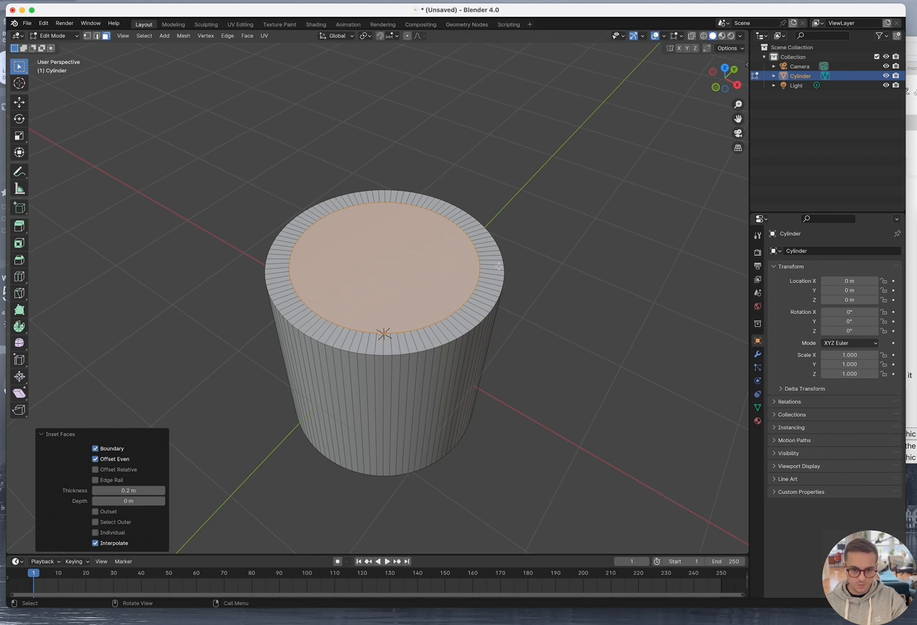
Bridge the edge loops of the two inset faces to hollow out the cylinder, and return to Object Mode
key("space")
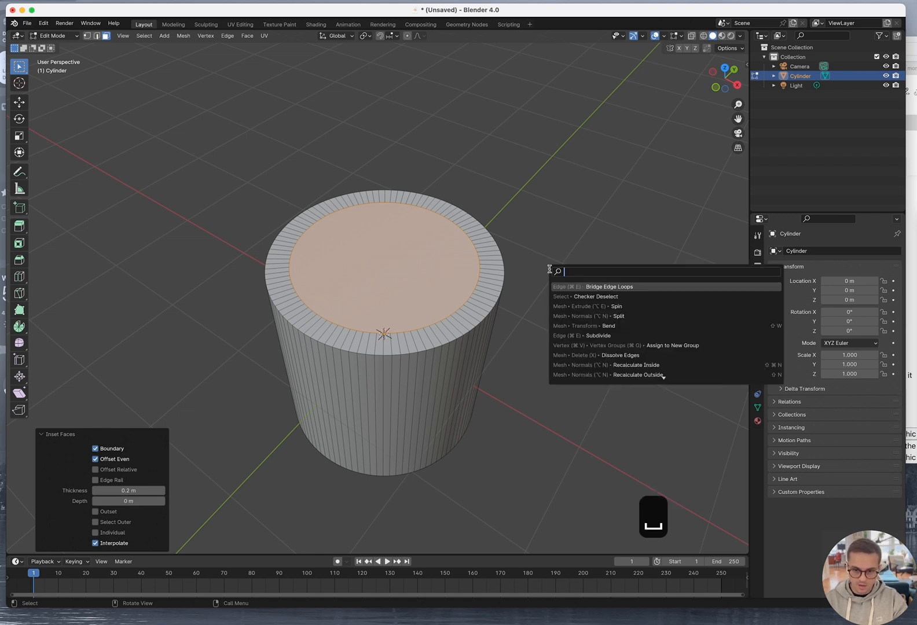
type("bri")
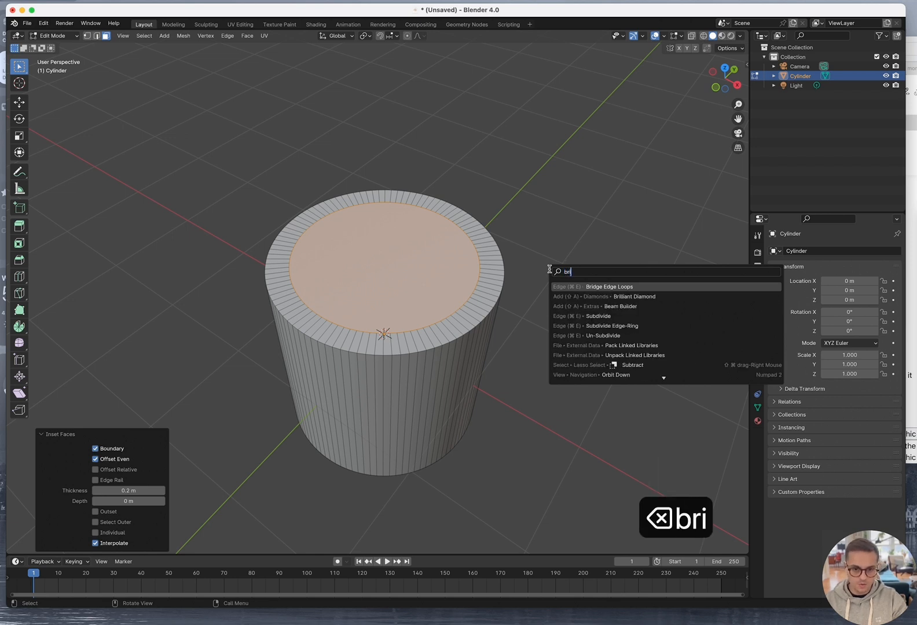
key("Return")
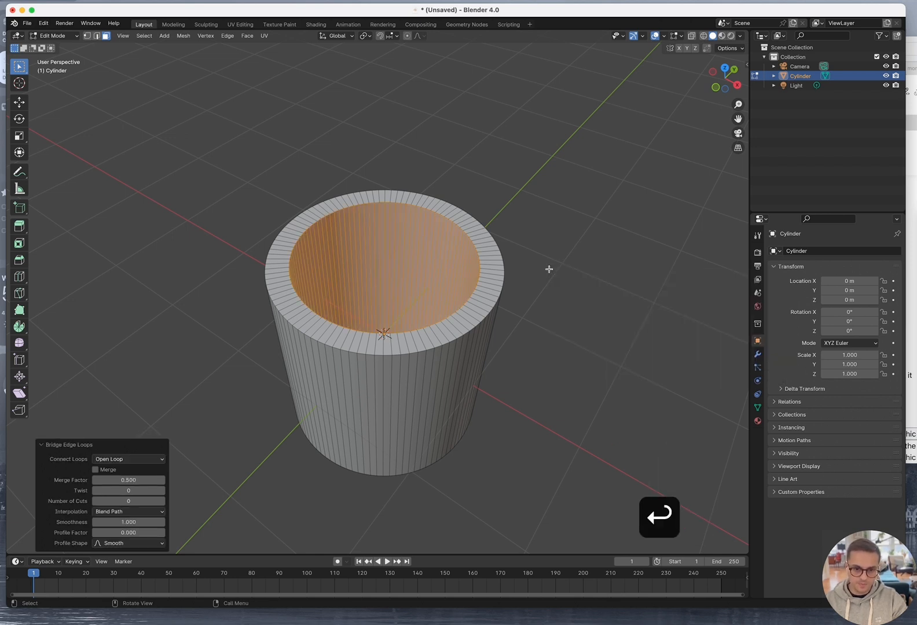
middle_click_drag(448, 219, 446, 264)
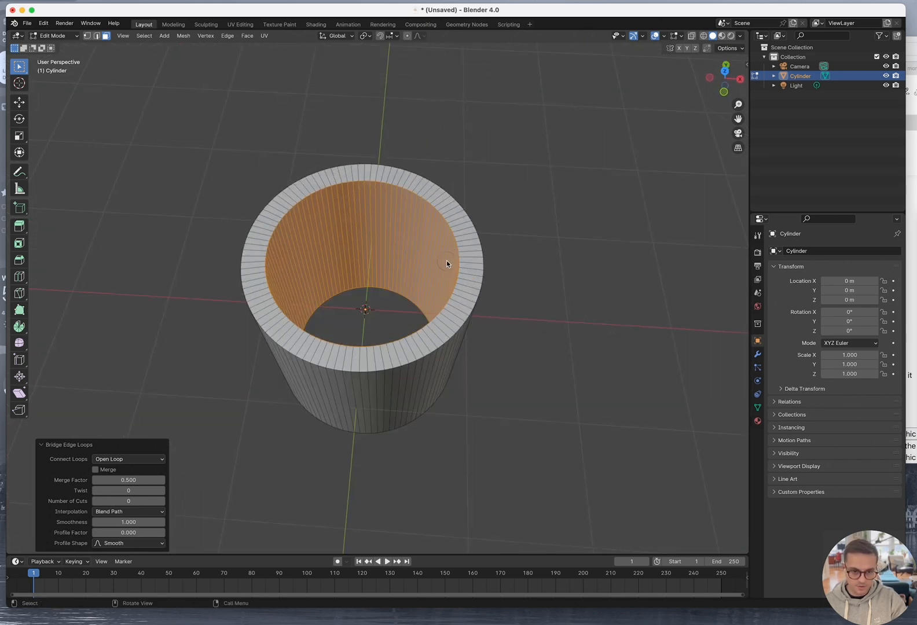
key("Tab")
scroll(488, 353, "down", 2)
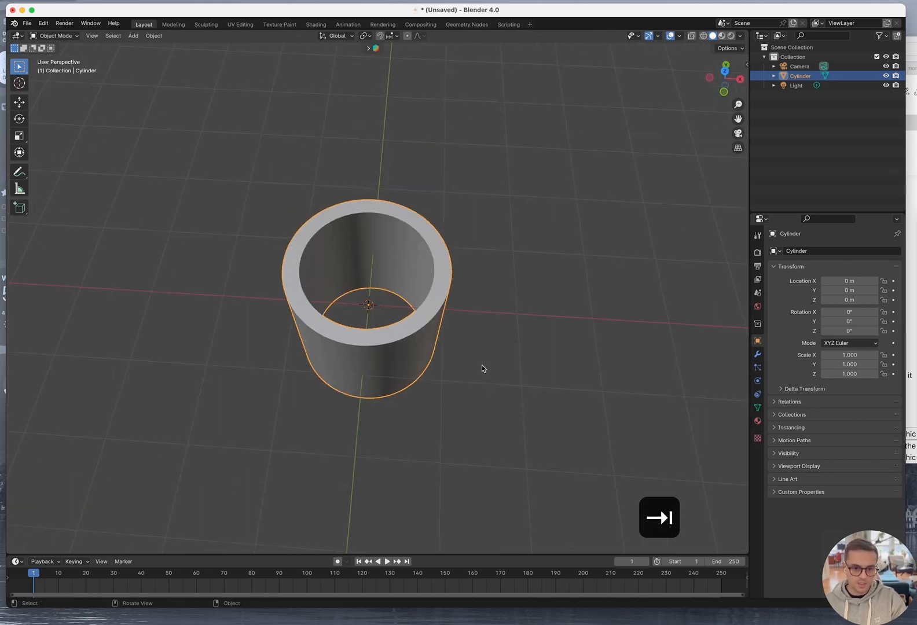
middle_click_drag(481, 364, 435, 331)
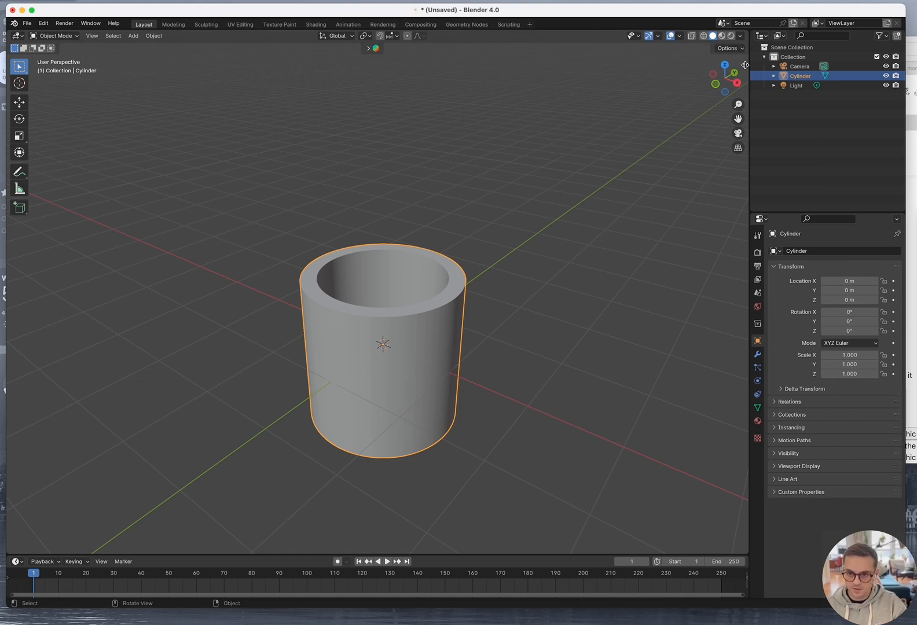
Set the hollow cylinder's Z dimension to 0.2 m to flatten it into a ring
left_click_drag(745, 65, 622, 68)
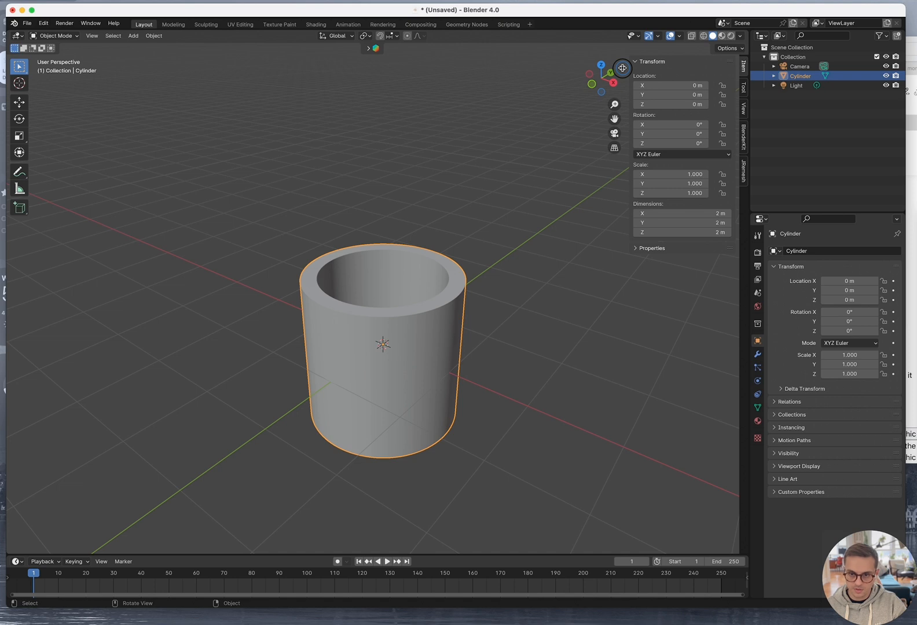
left_click(658, 233)
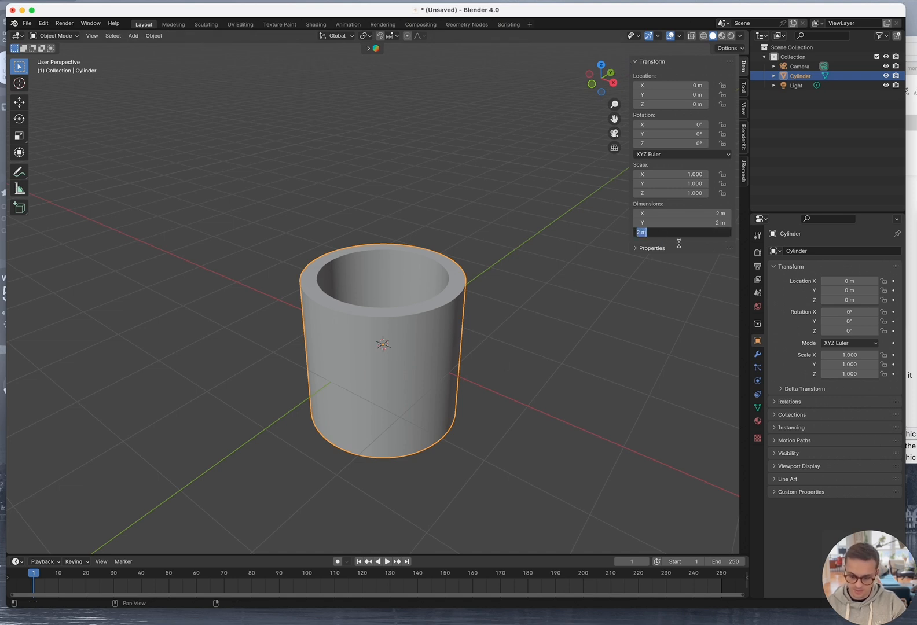
type("0.2")
key("Return")
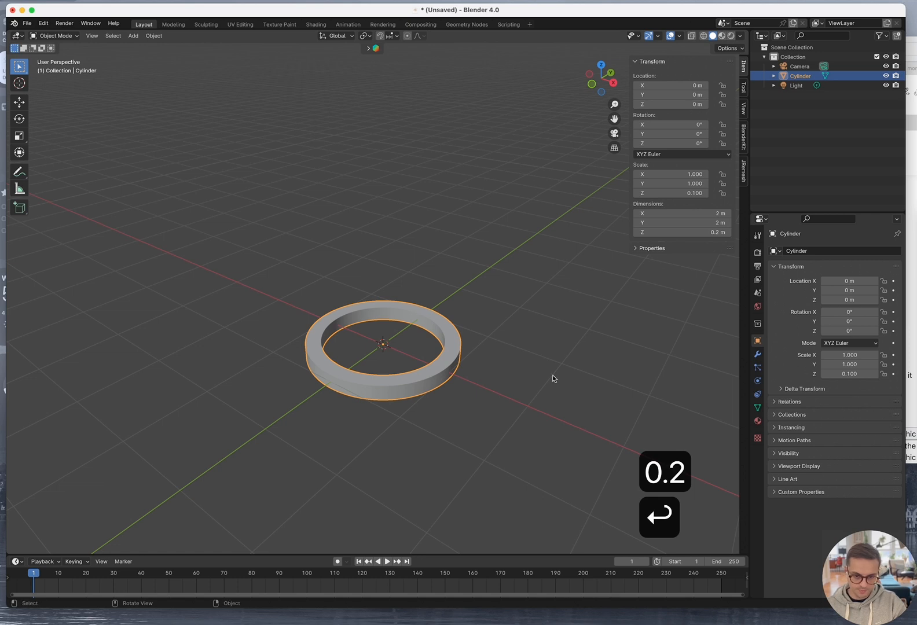
Examine the flattened ring's proportions and shading from the side and from above
left_click(412, 410)
scroll(412, 410, "up", 2)
middle_click_drag(412, 410, 545, 371)
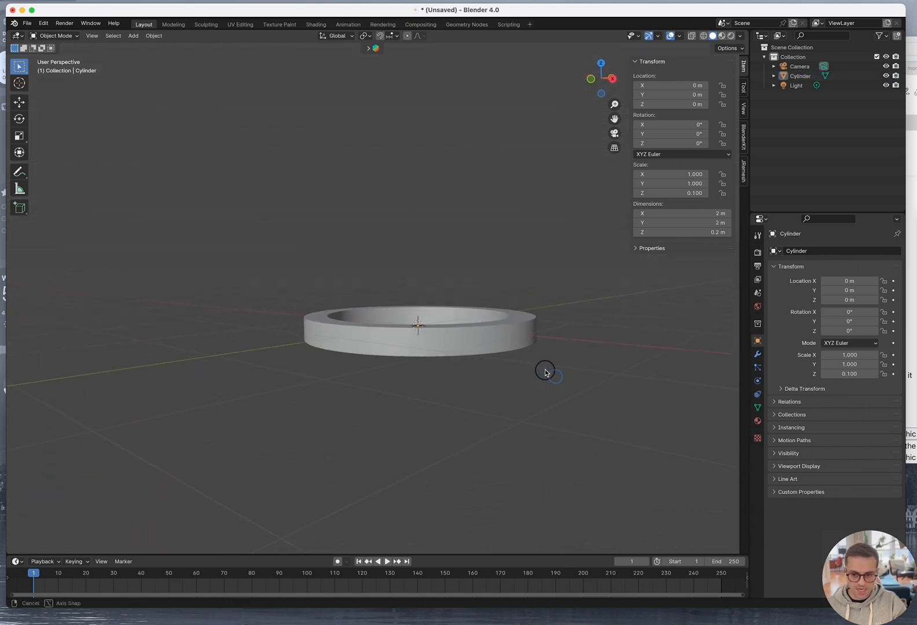
middle_click_drag(546, 321, 538, 348)
left_click(538, 309)
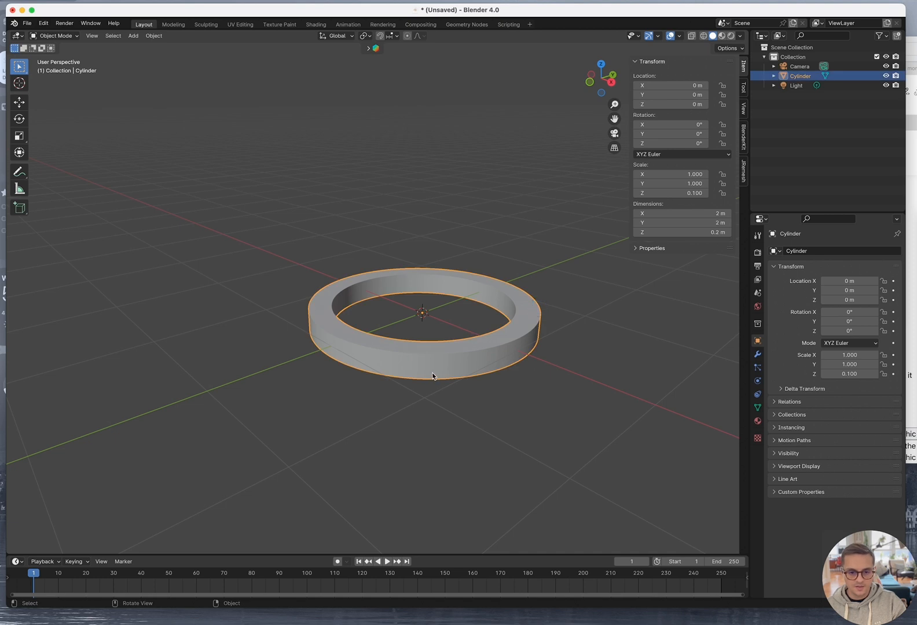
scroll(432, 373, "up", 2)
middle_click_drag(467, 364, 513, 307, "shift")
left_click(480, 452)
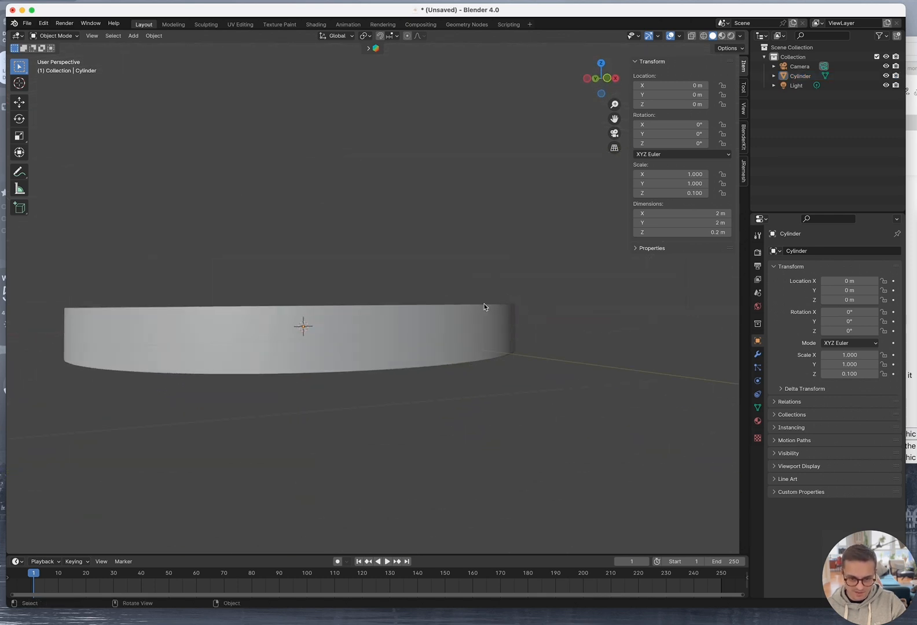
mouse_move(491, 358)
middle_mouse_down()
mouse_move(526, 322)
mouse_move(510, 339)
mouse_move(458, 343)
mouse_move(487, 366)
mouse_move(541, 335)
mouse_move(512, 319)
mouse_move(514, 310)
mouse_move(495, 339)
middle_mouse_up()
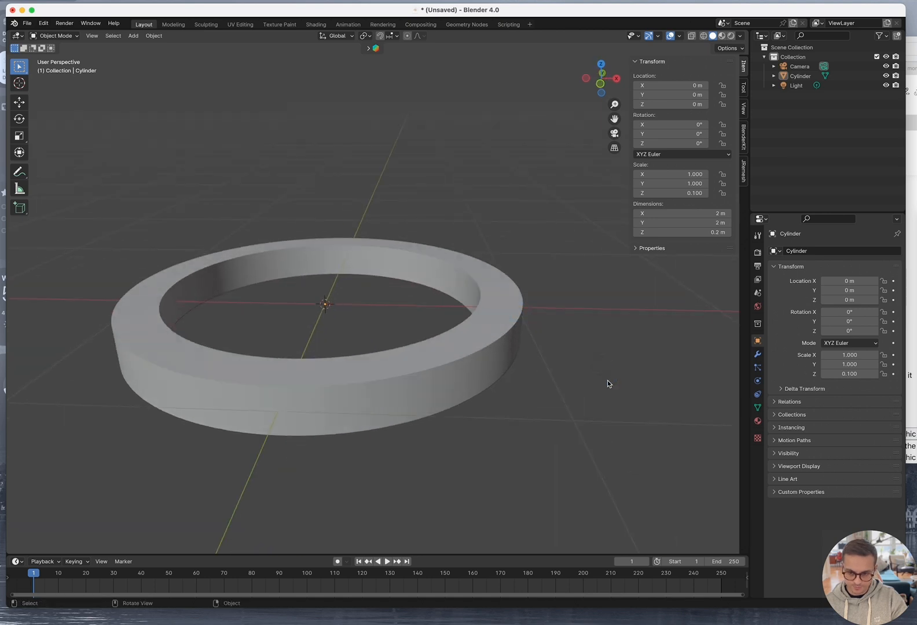
middle_click_drag(331, 356, 366, 244)
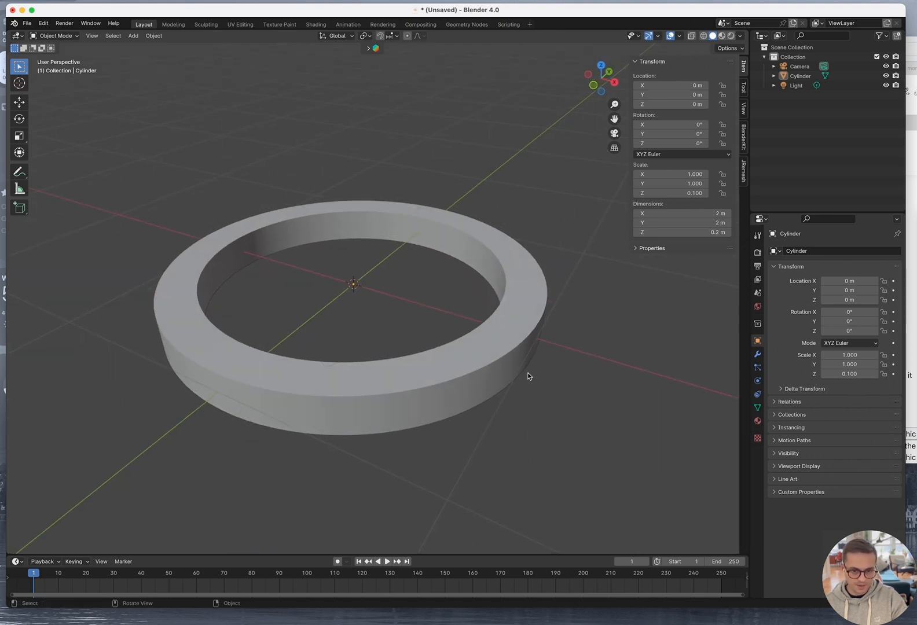
scroll(528, 373, "up", 2)
scroll(443, 395, "down", 1)
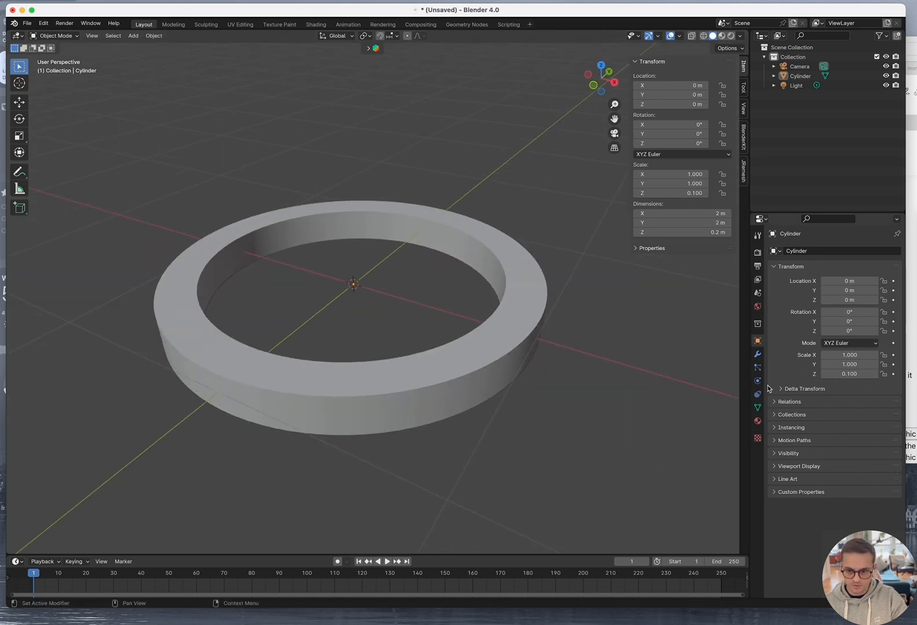
Select the ring and add a Bevel modifier to it
left_click(757, 354)
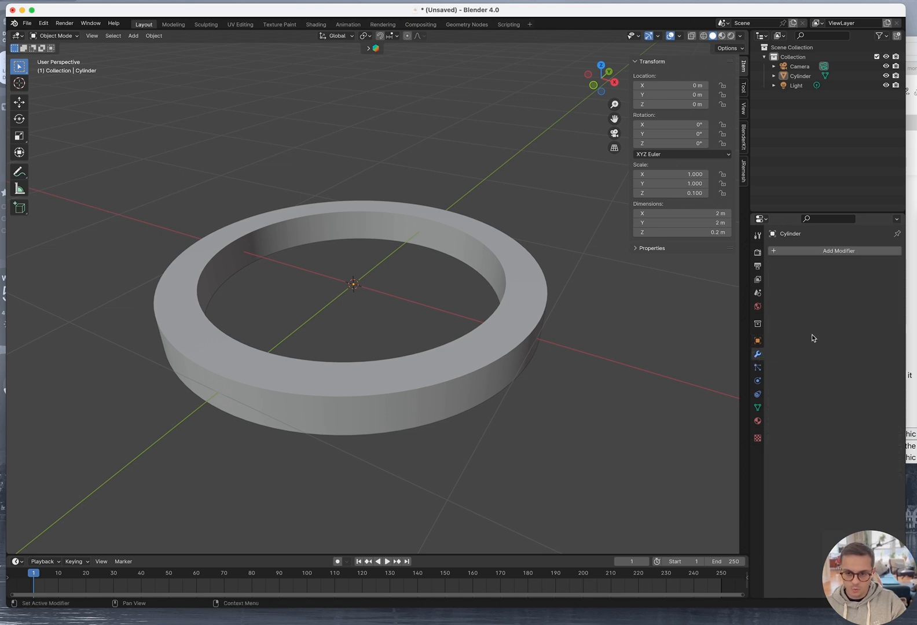
middle_click_drag(389, 381, 437, 363, "shift")
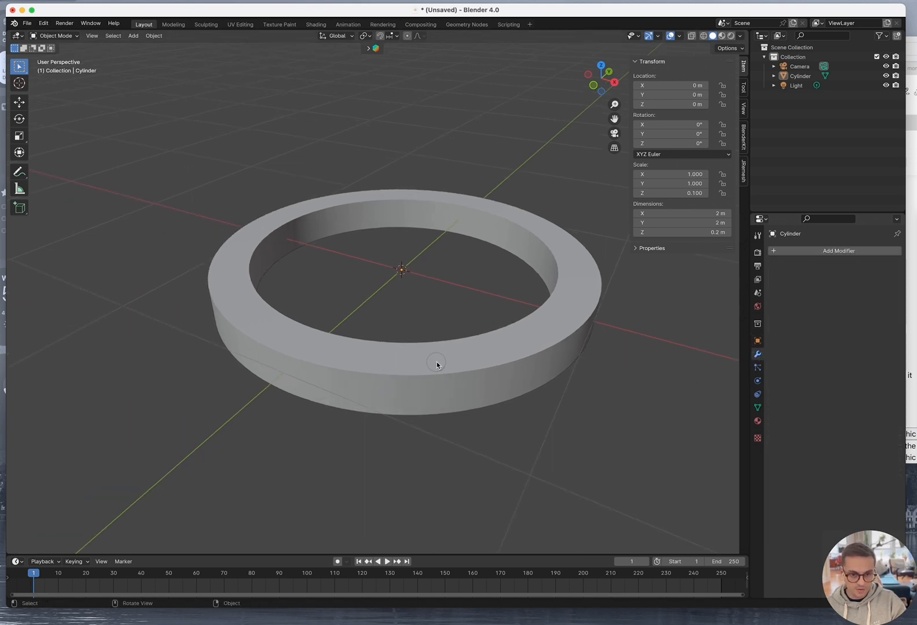
left_click(533, 394)
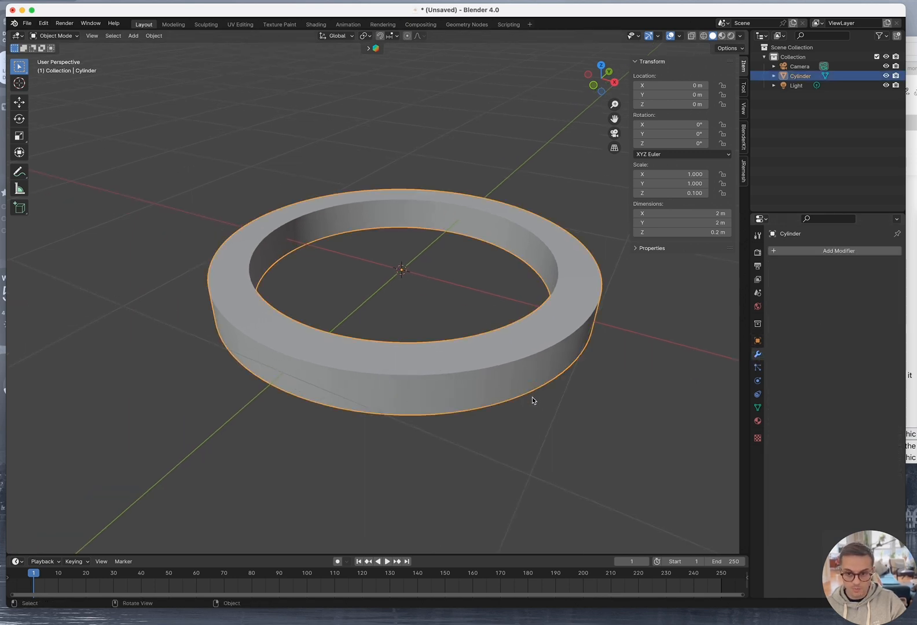
left_click(836, 251)
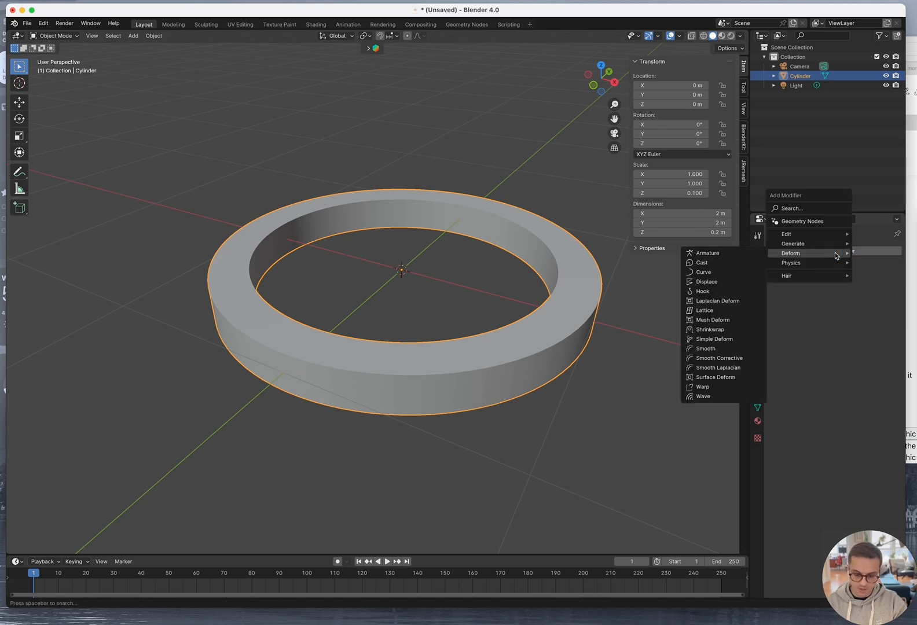
type("b")
key("Return")
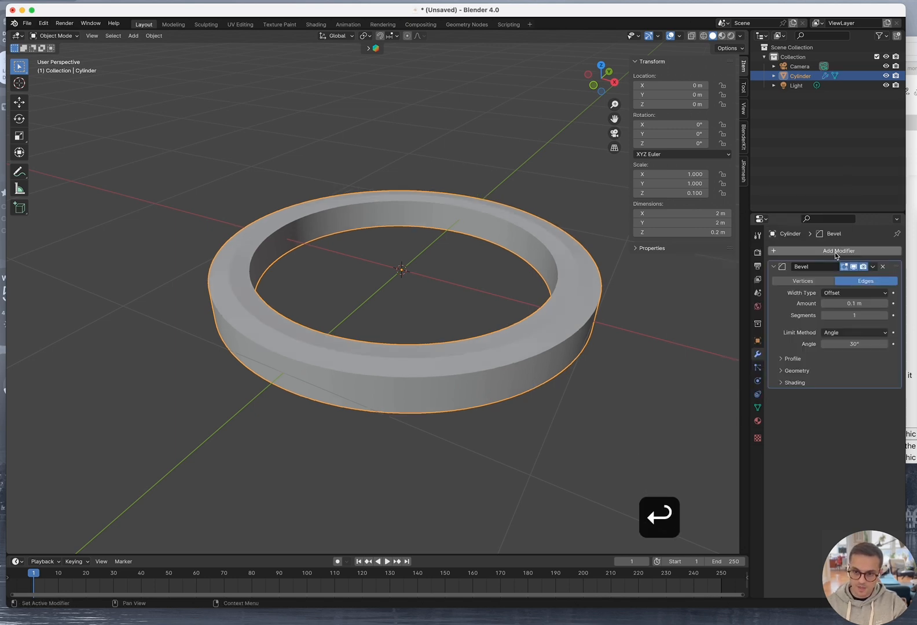
Apply all transforms to the ring so the bevel works with an even scale
middle_click_drag(573, 338, 637, 310)
middle_click_drag(500, 306, 475, 321)
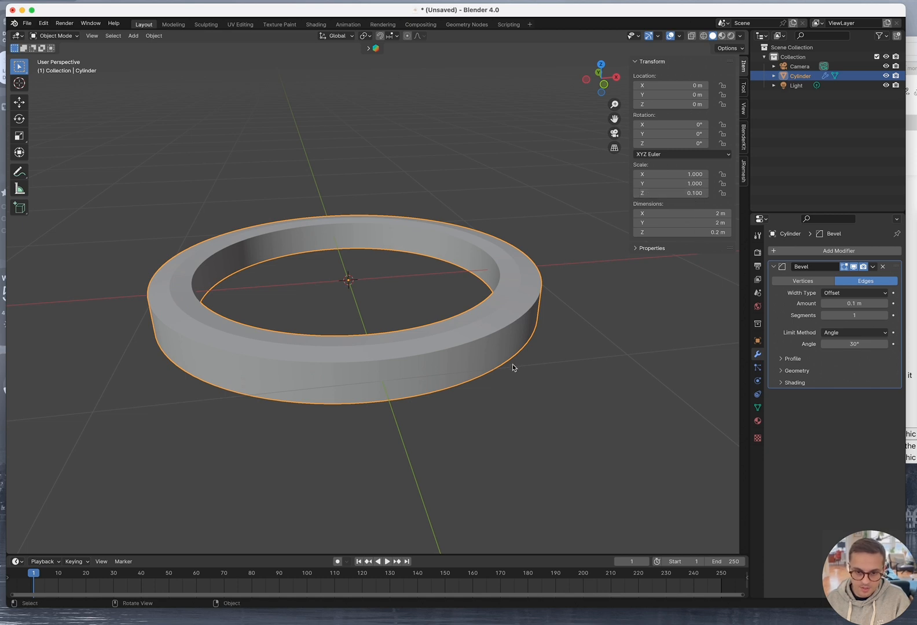
middle_click_drag(518, 371, 513, 366)
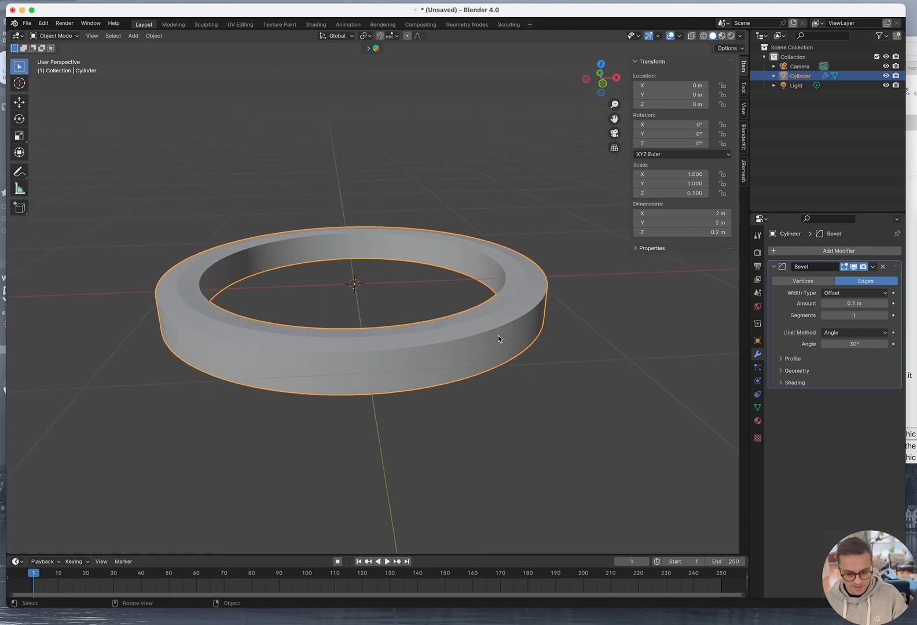
key("ctrl+a")
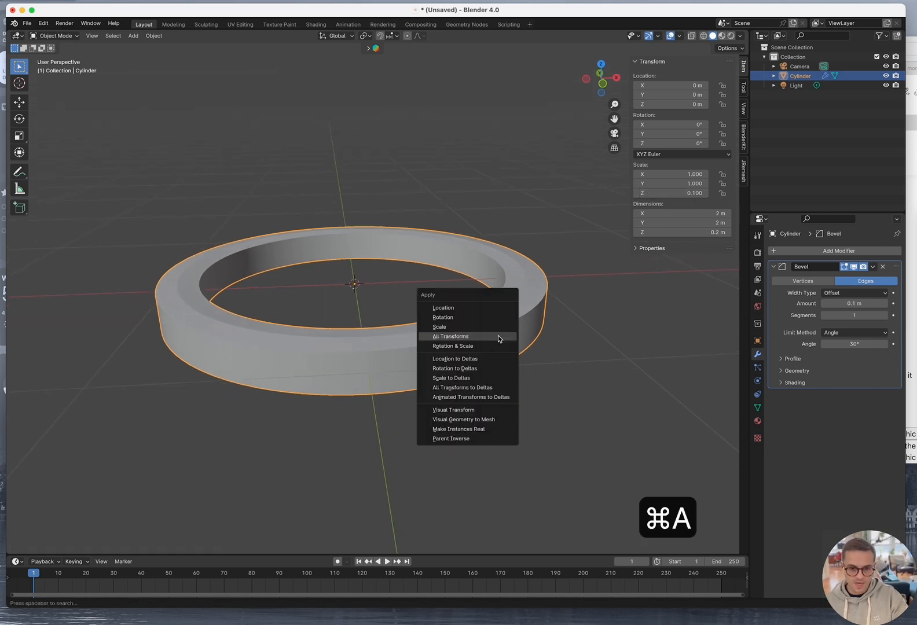
left_click(468, 338)
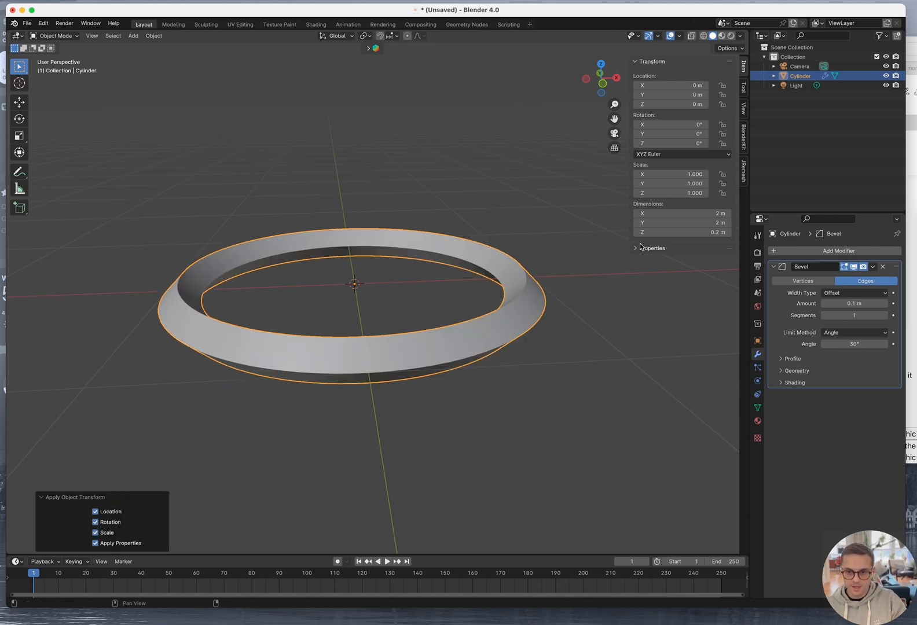
Set the ring's Bevel modifier to 20 segments
middle_click_drag(561, 318, 471, 330)
mouse_move(407, 347)
middle_mouse_down()
mouse_move(340, 350)
mouse_move(325, 340)
mouse_move(423, 345)
mouse_move(405, 348)
middle_mouse_up()
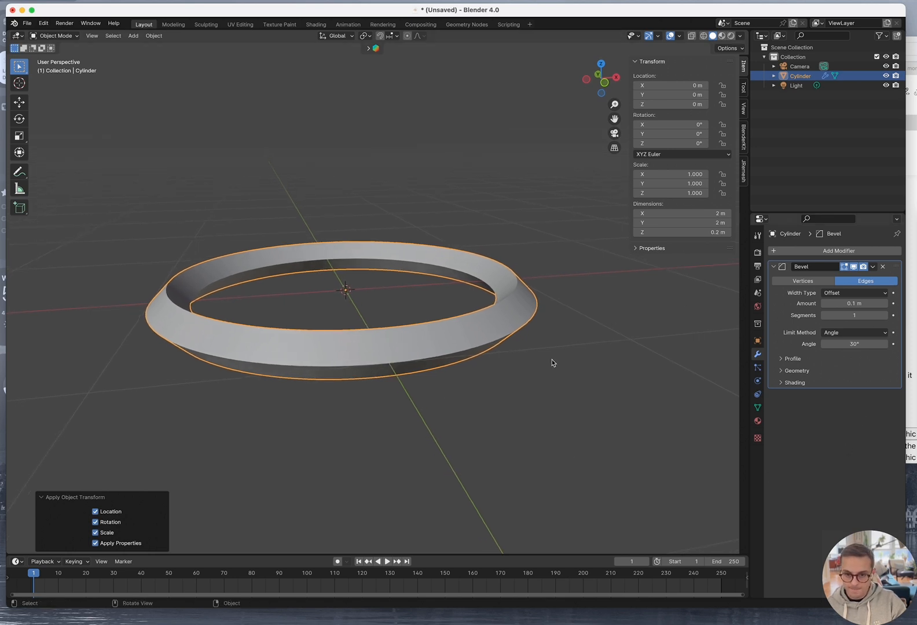
scroll(517, 341, "up", 4)
middle_click_drag(517, 340, 520, 332)
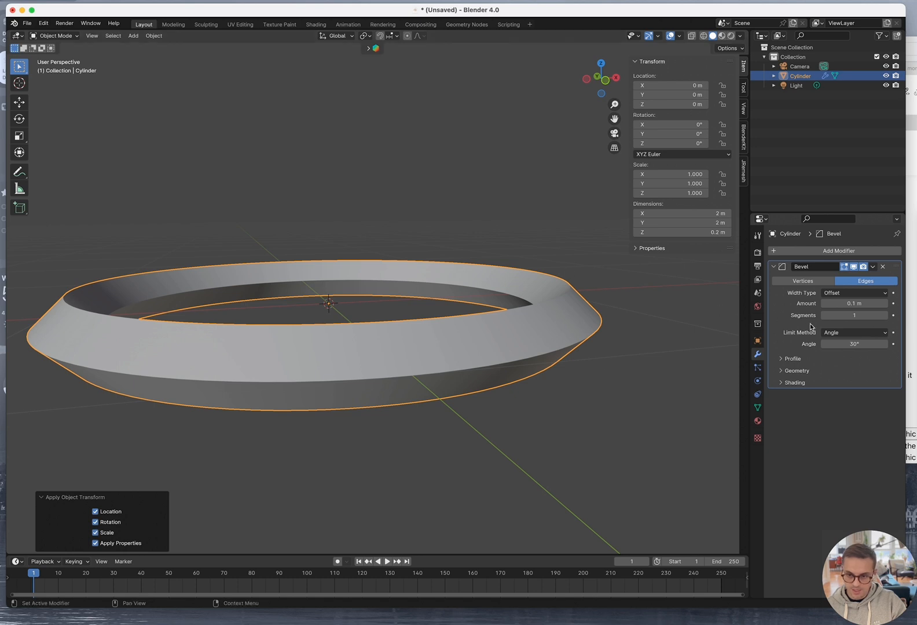
left_click(852, 315)
type("20")
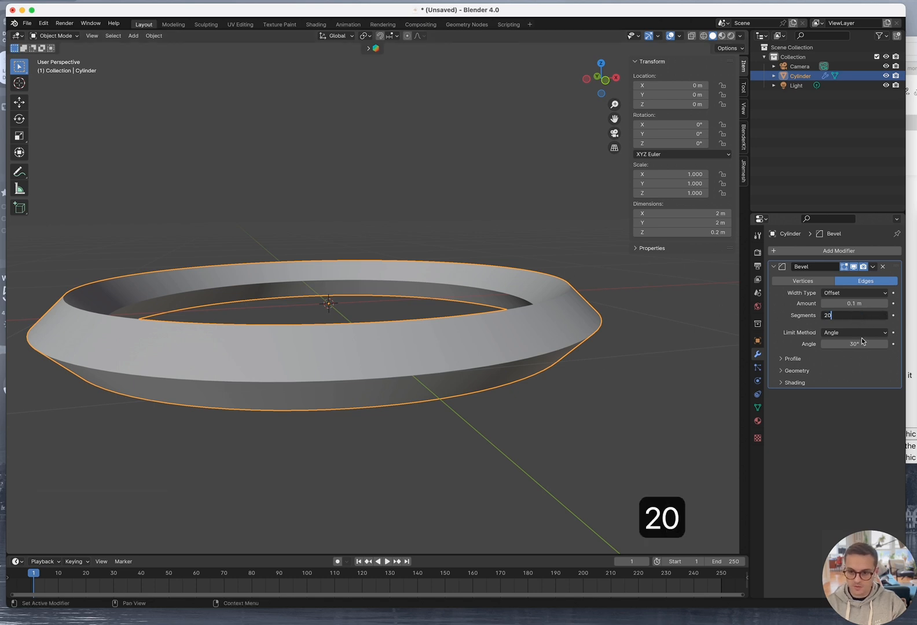
key("Tab")
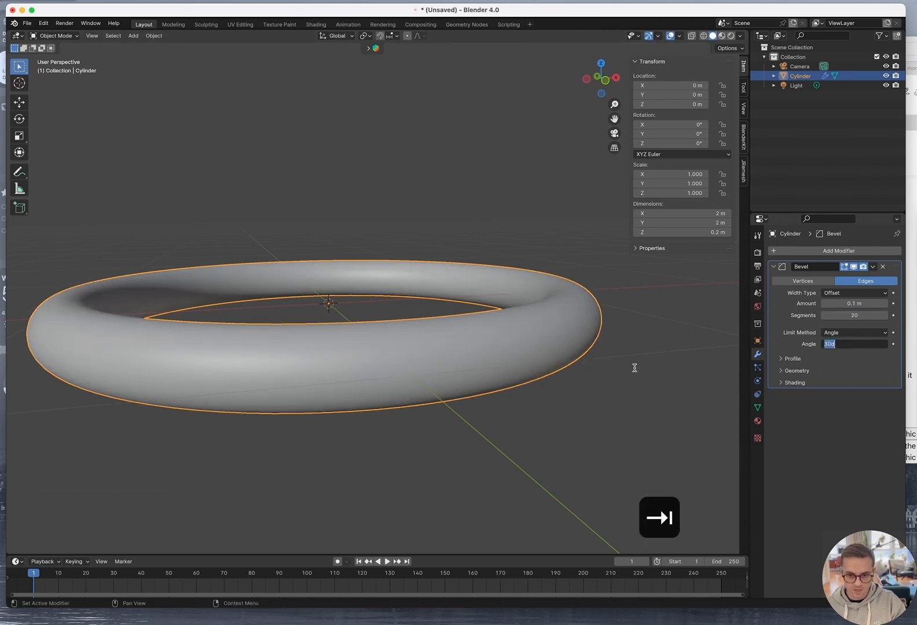
left_click(619, 377)
Set the Bevel modifier's amount to 0.01 m
left_click(856, 303)
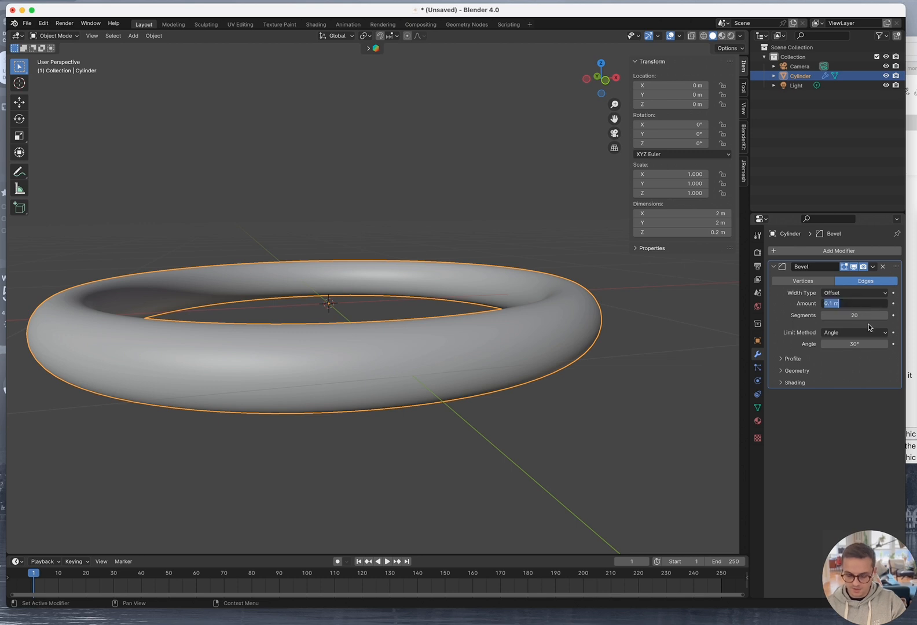
type("/")
key("BackSpace")
type("0.")
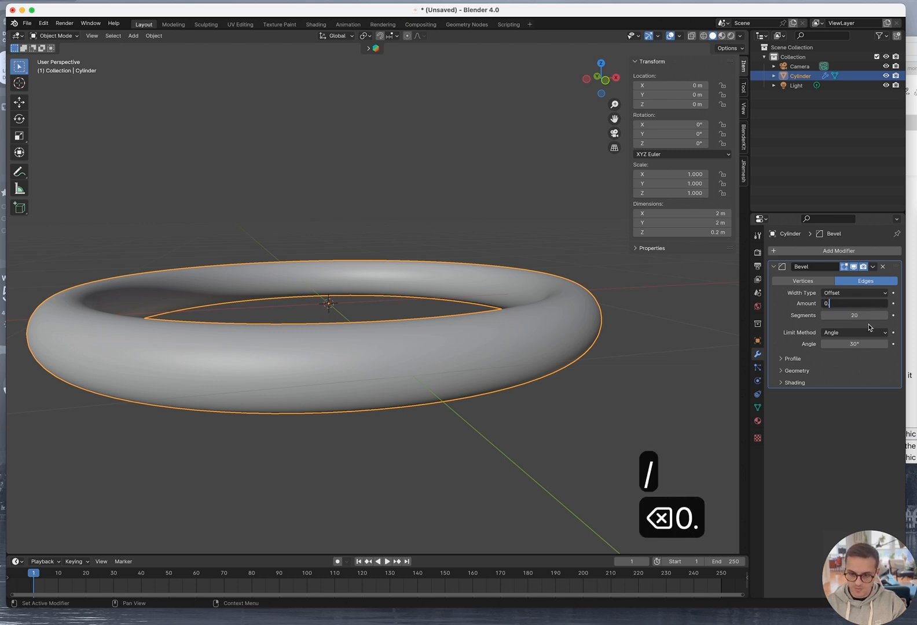
type("01")
key("Return")
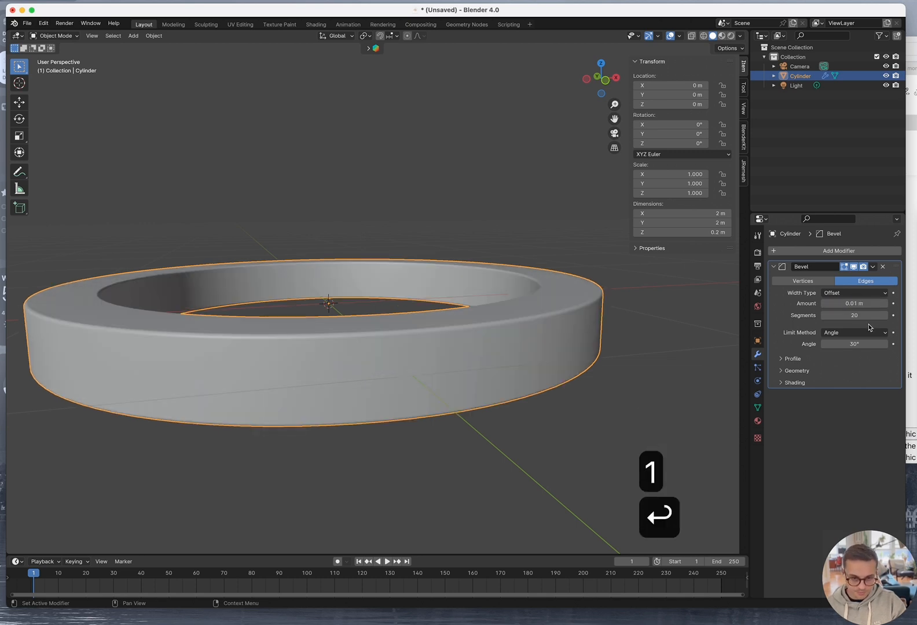
Examine the ring's bevelled edges from several angles and distances
middle_click_drag(651, 307, 607, 323)
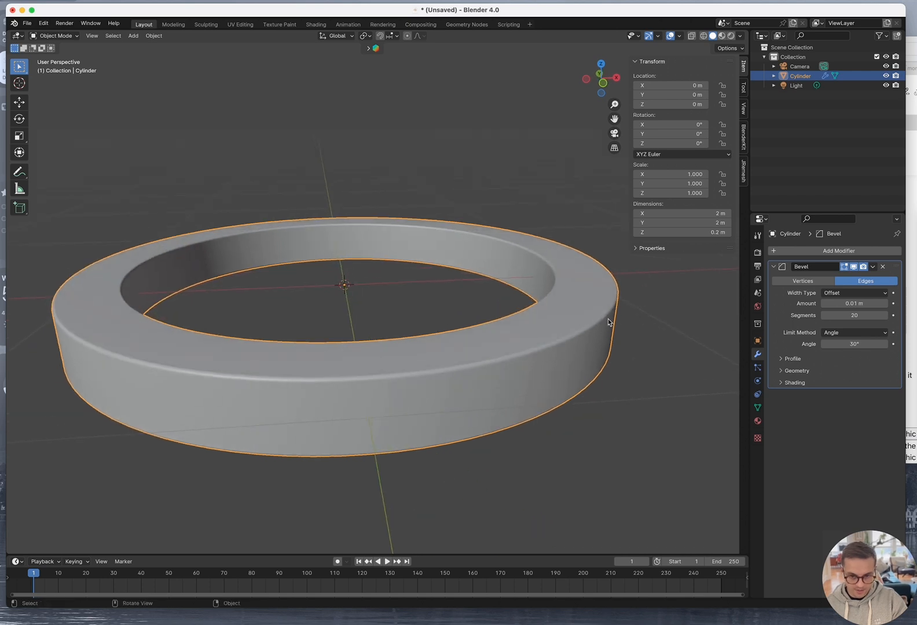
middle_click_drag(512, 349, 469, 373)
scroll(470, 373, "down", 3)
middle_click_drag(573, 355, 536, 367)
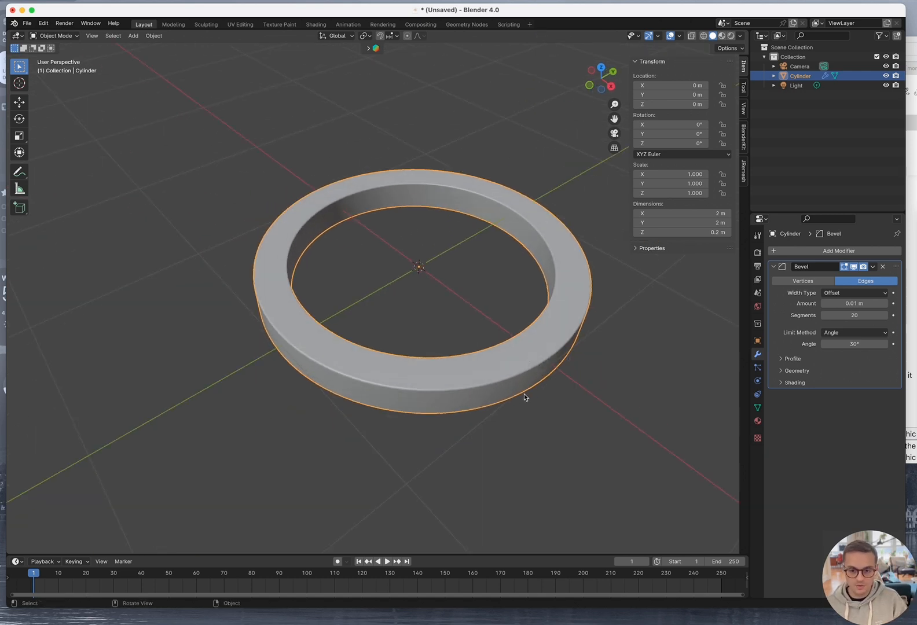
scroll(524, 393, "down", 2)
middle_click_drag(510, 397, 474, 382)
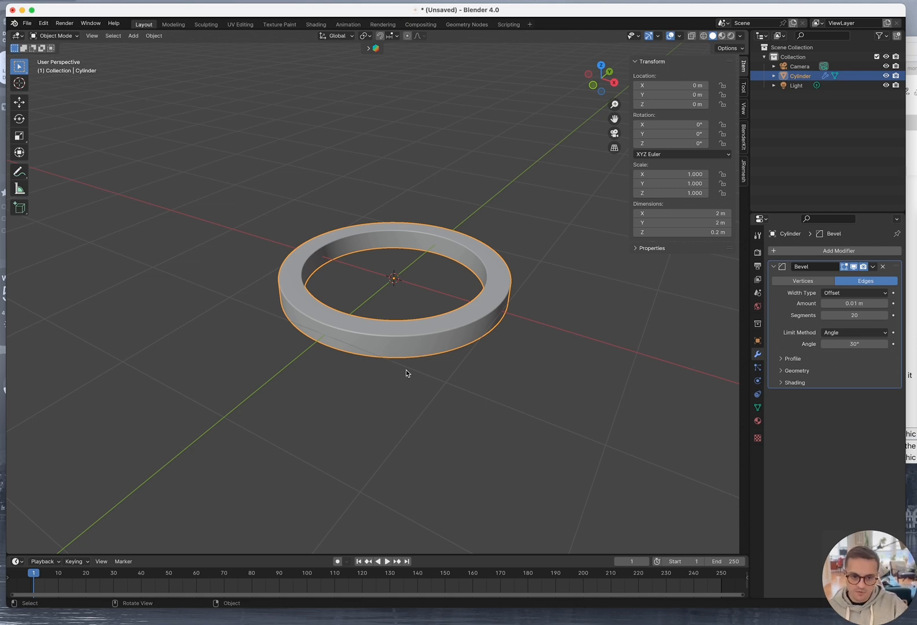
middle_click_drag(418, 375, 422, 353)
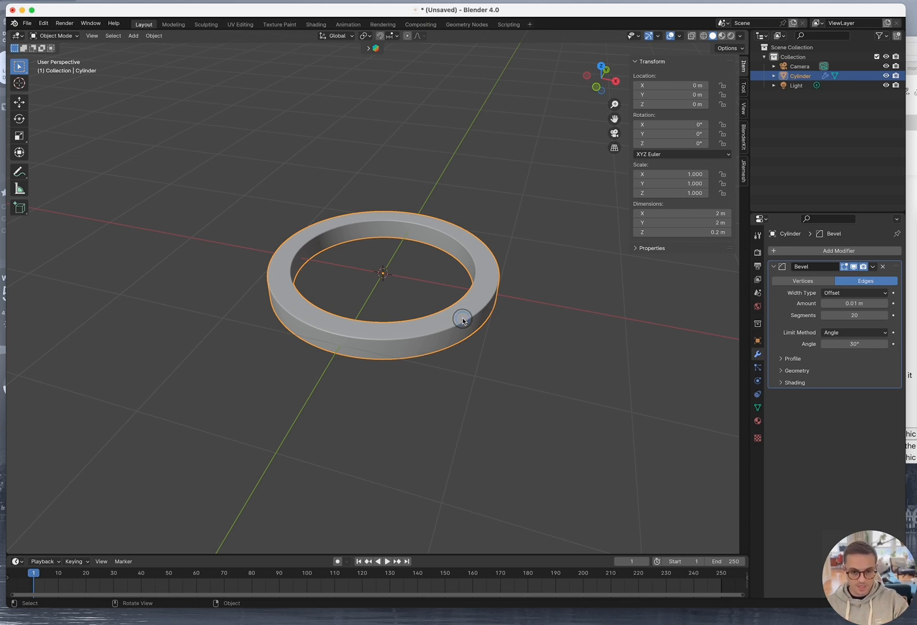
Delete the bevelled ring from the scene
key("x")
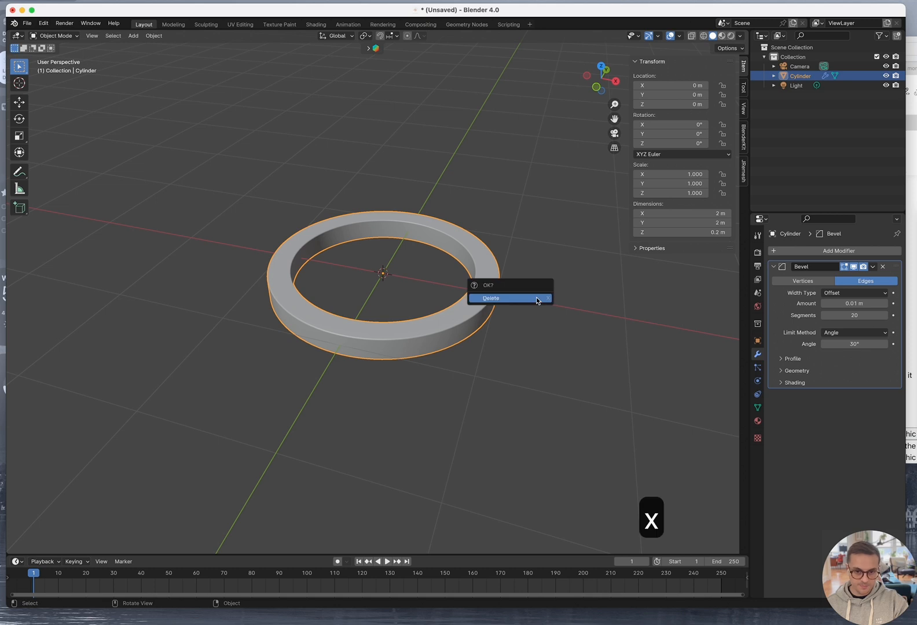
left_click(536, 298)
middle_click_drag(536, 297, 517, 315)
Add a new 100-vertex cylinder mesh and apply Shade Auto Smooth to it
key("space")
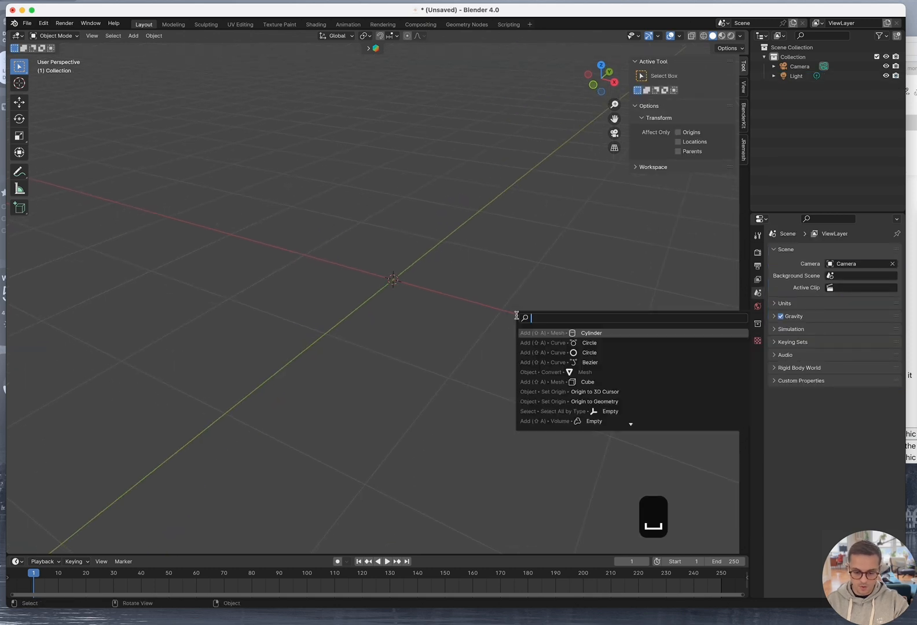
type("cyl")
key("Return")
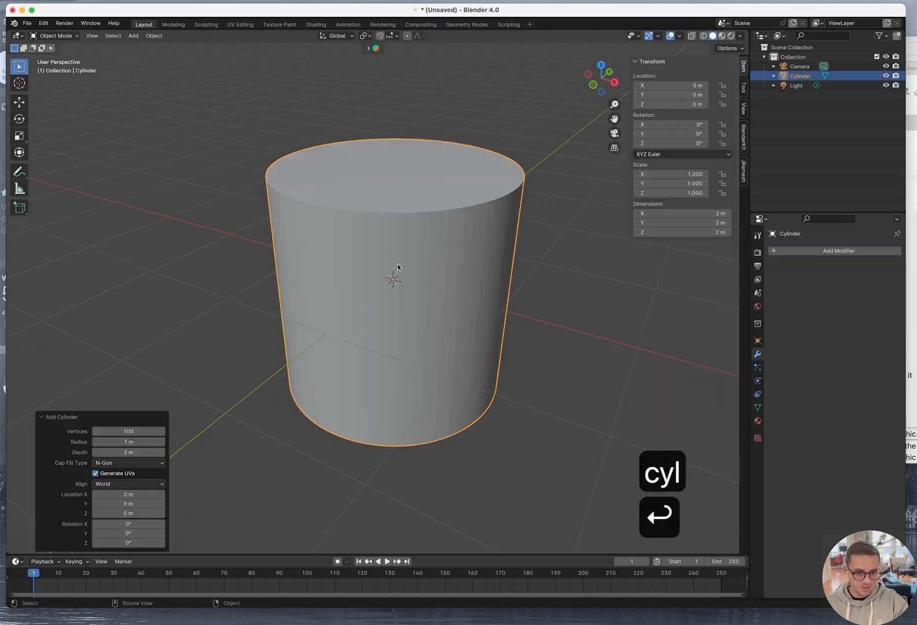
left_click(297, 495)
left_click(366, 318)
right_click(366, 318)
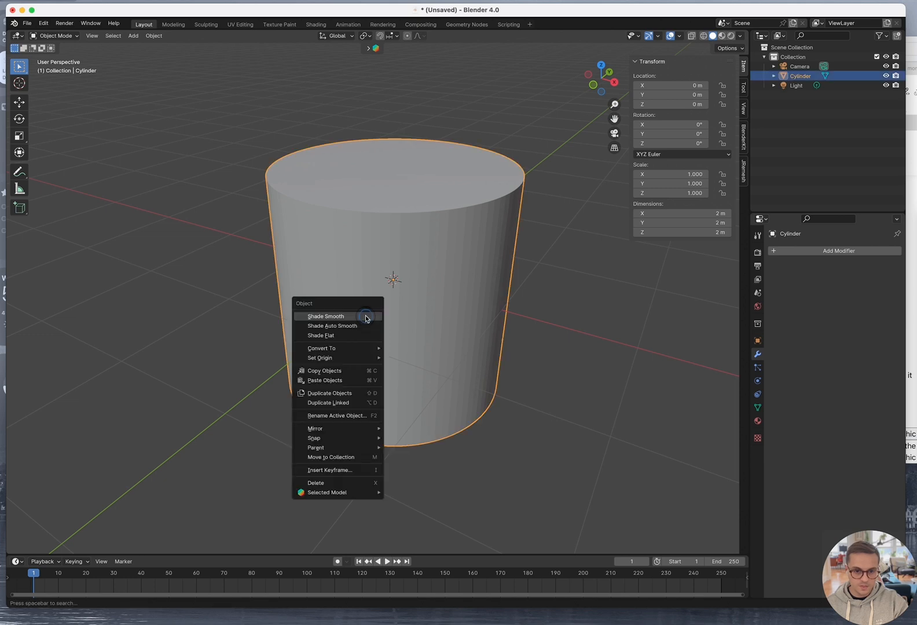
left_click(366, 325)
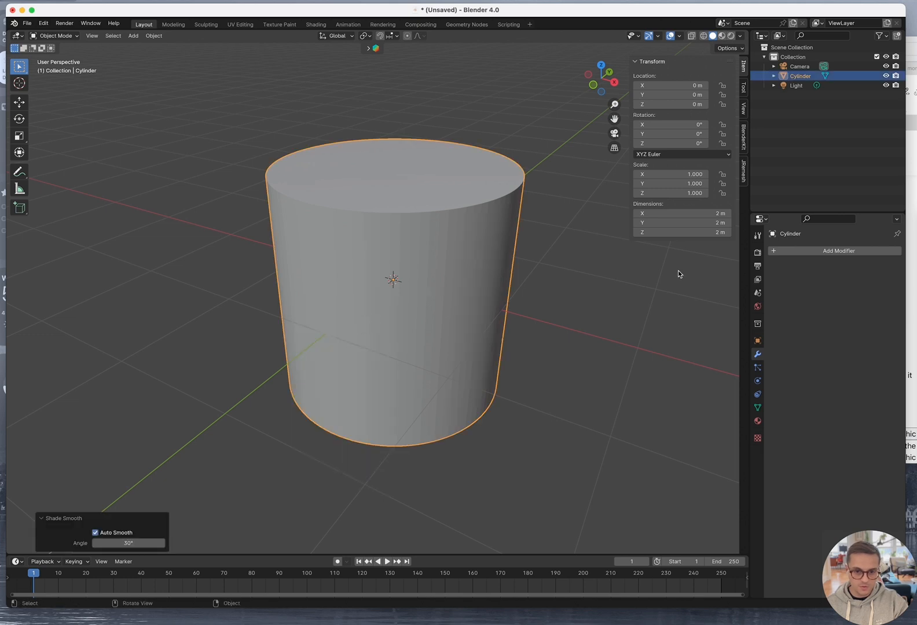
Flatten the cylinder into a disc by setting its Z dimension to 0.2 m, and apply its scale
left_click(686, 233)
type("0.2")
key("Tab")
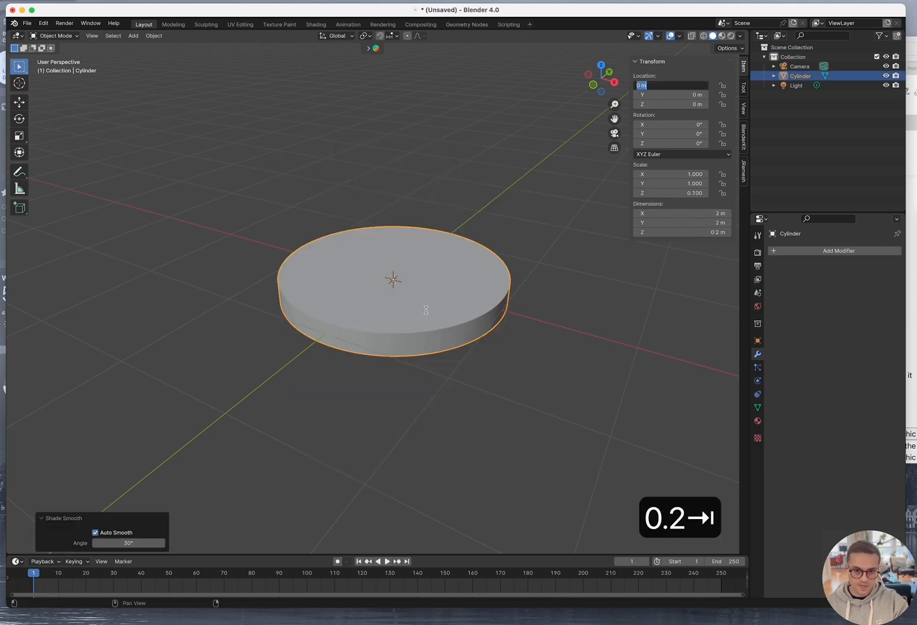
left_click(407, 307)
key("super+a")
left_click(403, 299)
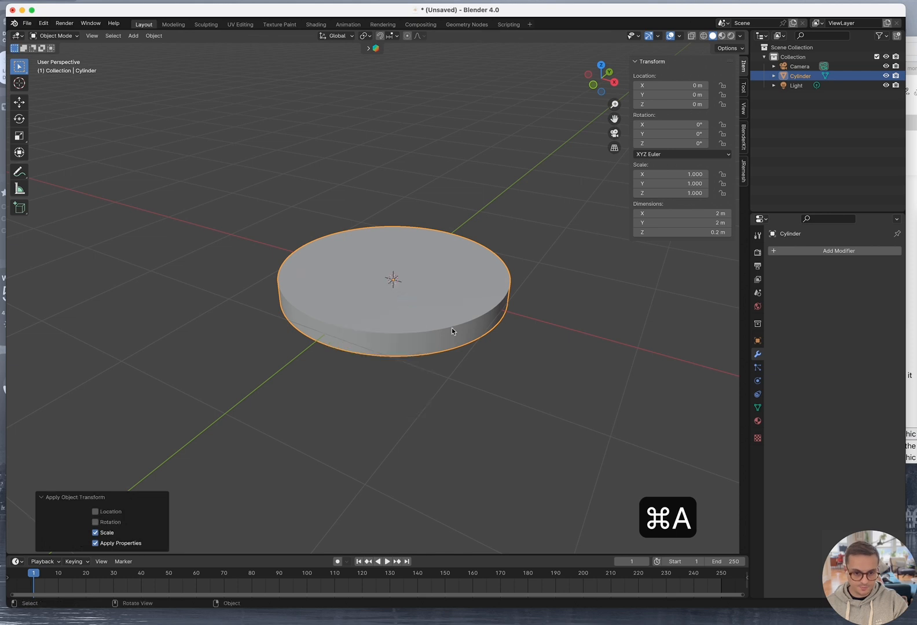
Add a second cylinder mesh with 40 vertices at the same centre as the flat disc
middle_click_drag(514, 389, 491, 328)
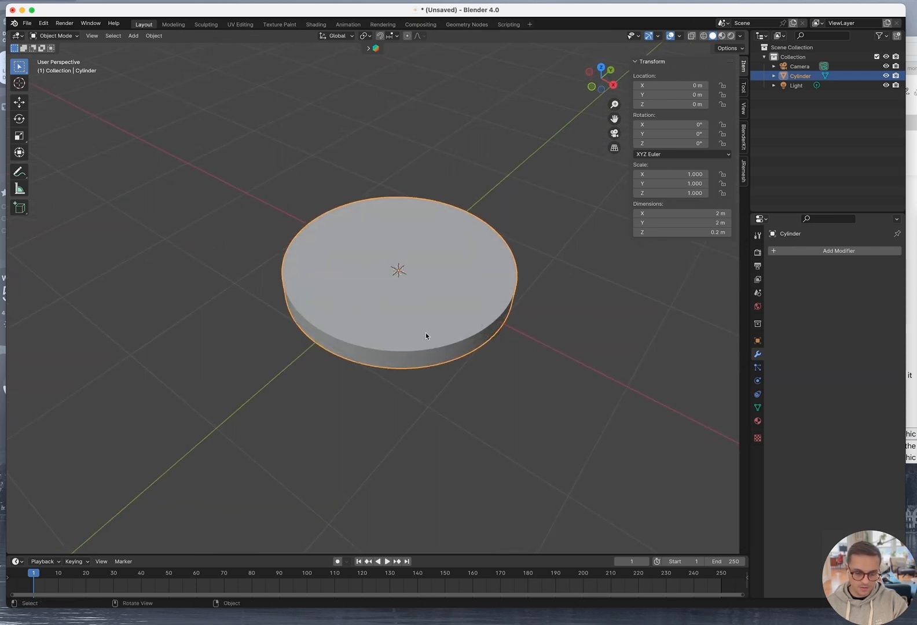
middle_click_drag(425, 336, 421, 329)
key("space")
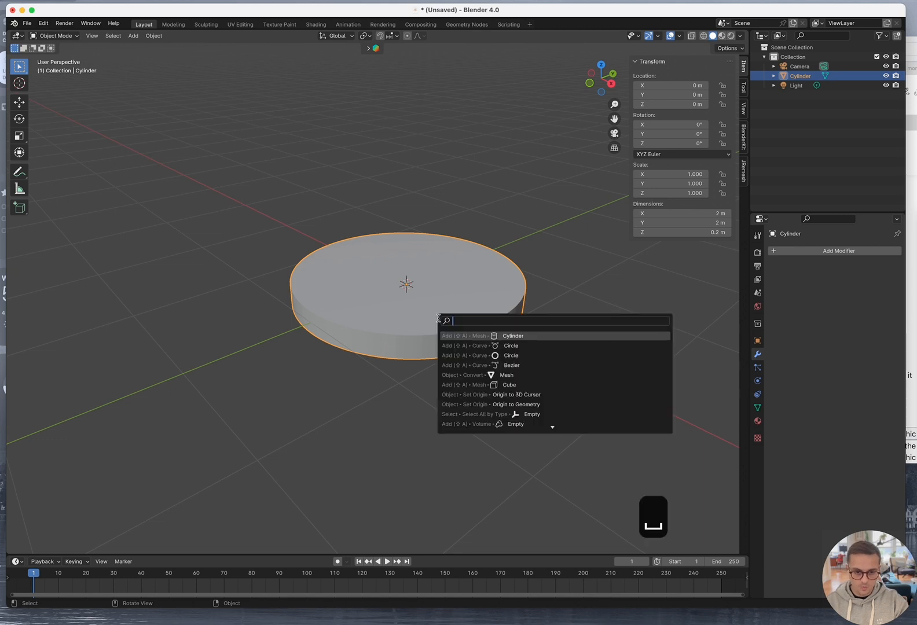
key("Return")
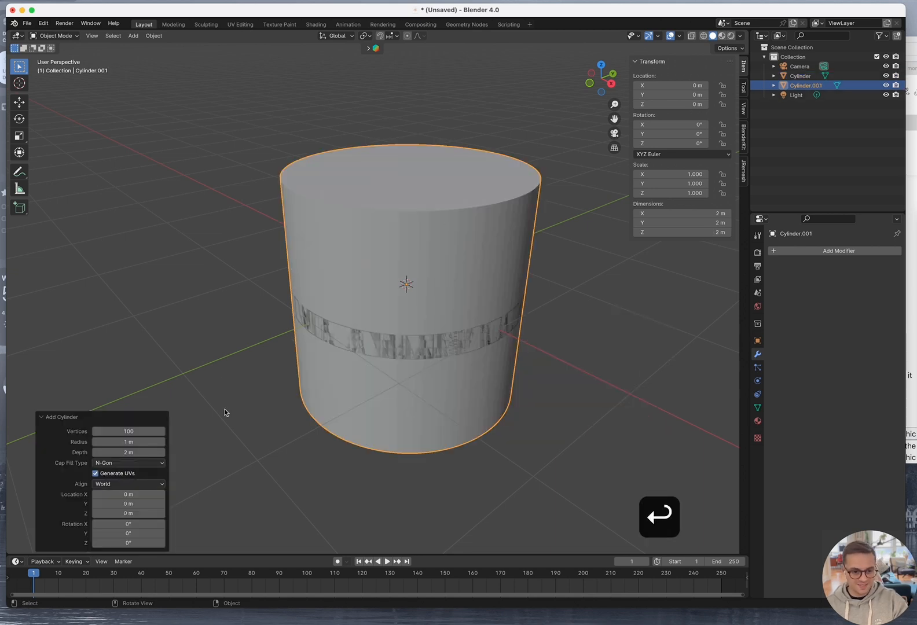
left_click(128, 433)
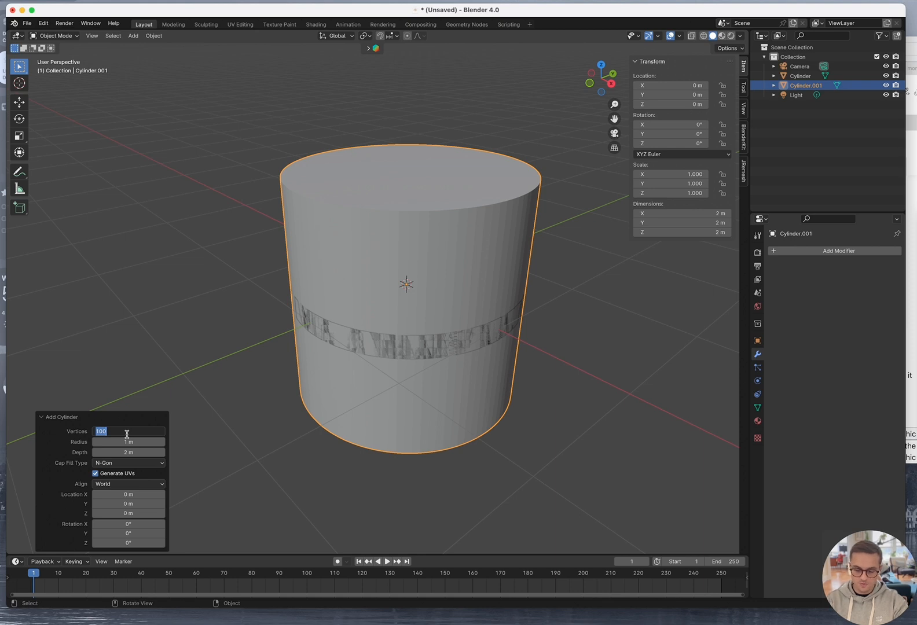
type("40")
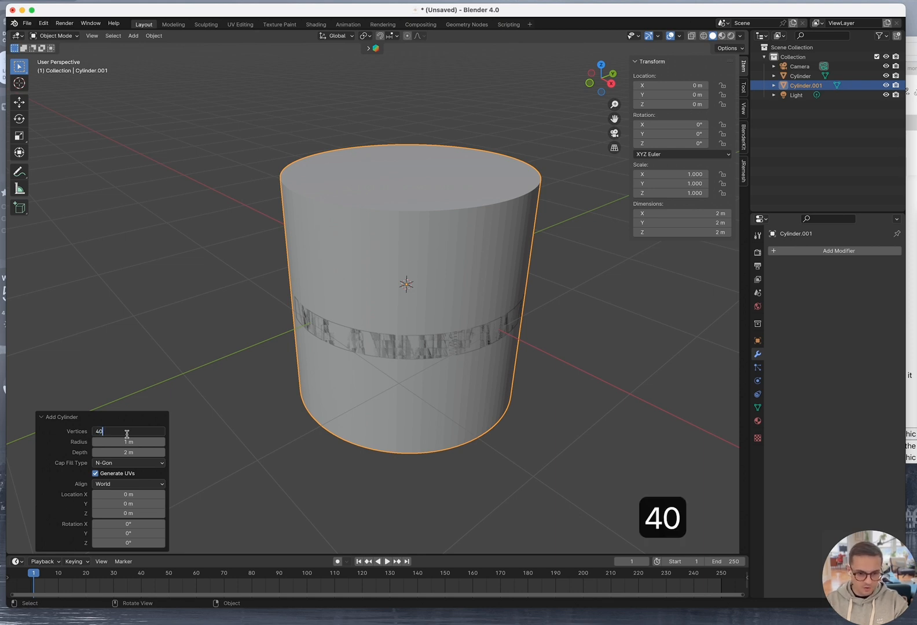
key("Return")
left_click(264, 426)
key("Tab")
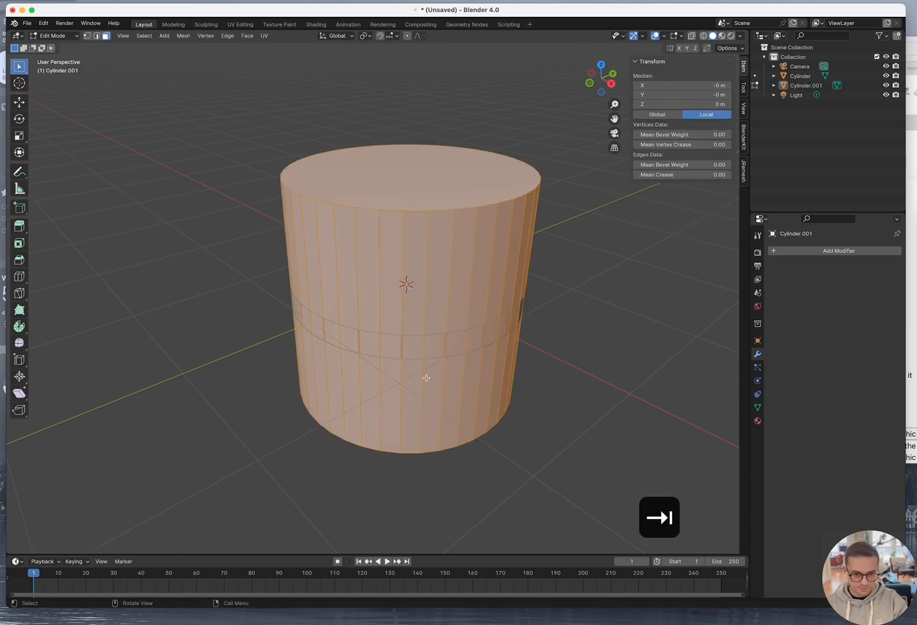
key("Tab")
Scale the 40-vertex cylinder to about 0.842 in X and Y only, and apply its scale
middle_click_drag(549, 332, 545, 352)
left_click(455, 228)
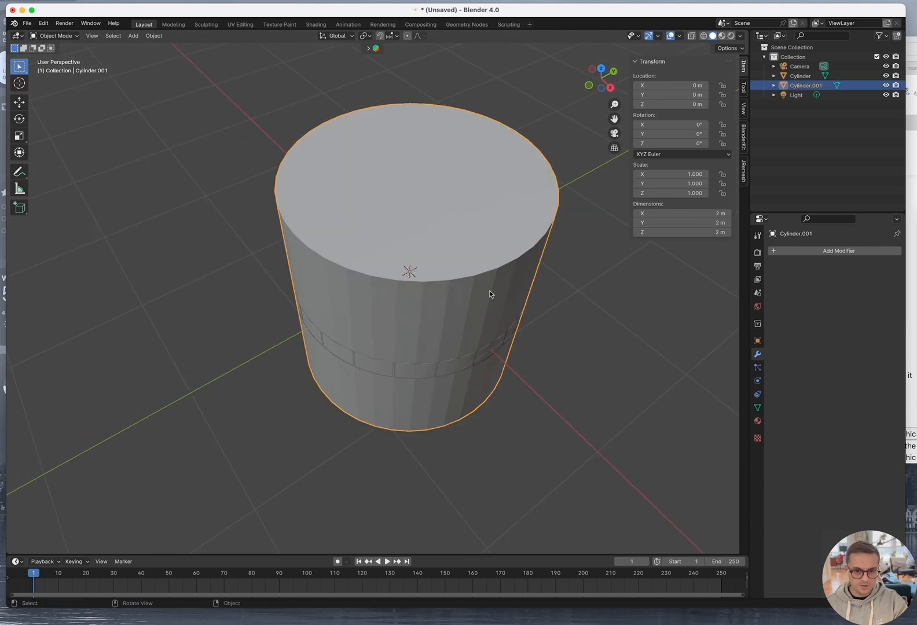
middle_click_drag(489, 291, 487, 303)
mouse_move(559, 335)
middle_mouse_down()
mouse_move(570, 297)
mouse_move(577, 302)
mouse_move(569, 322)
middle_mouse_up()
key("s")
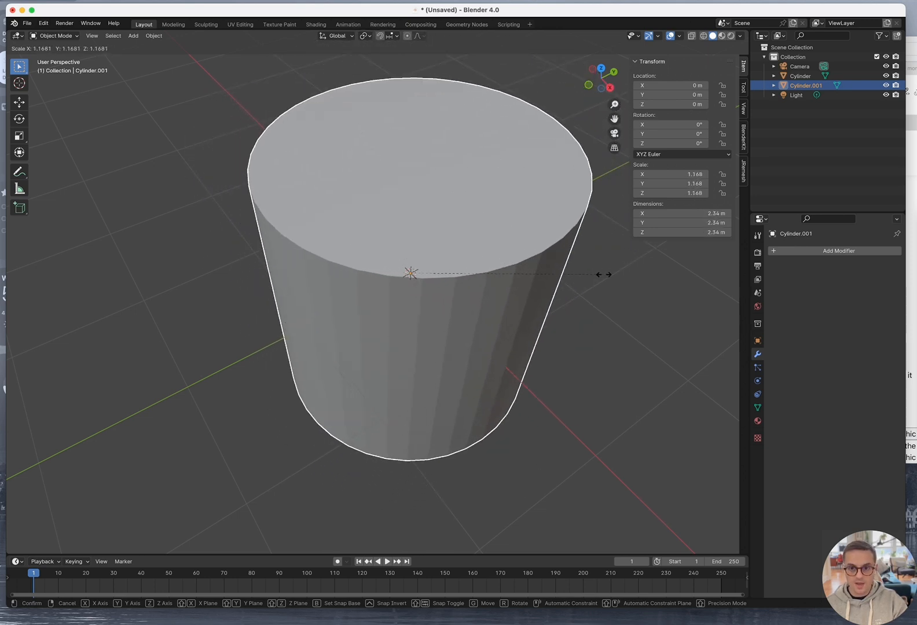
key("shift+z")
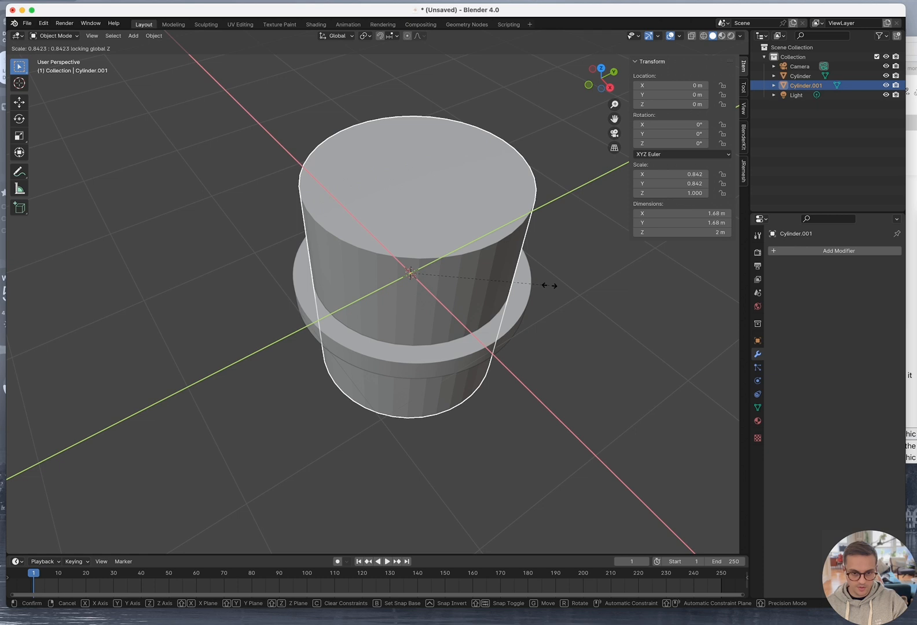
left_click(550, 285)
middle_click_drag(569, 371, 575, 320)
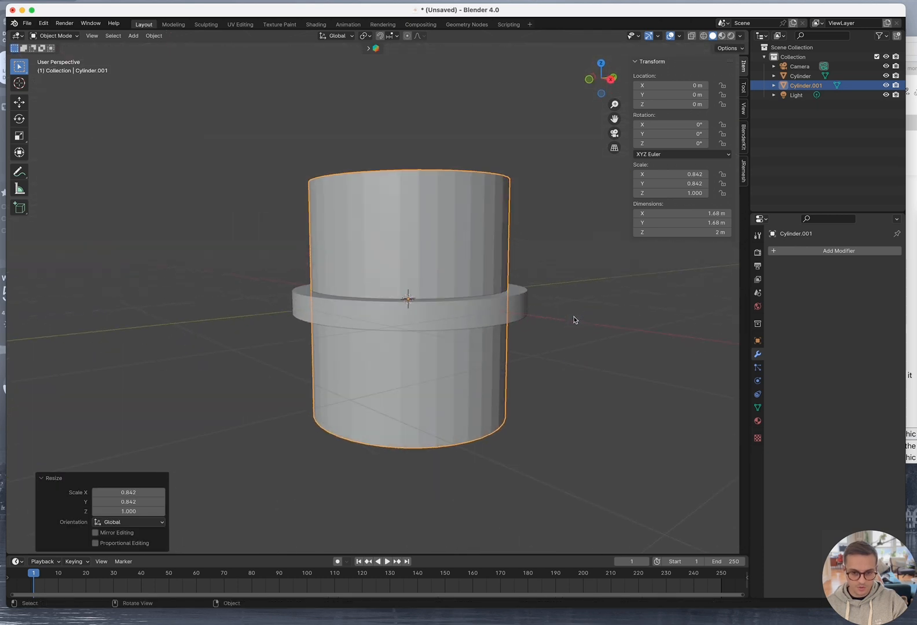
key("ctrl+a")
left_click(574, 318)
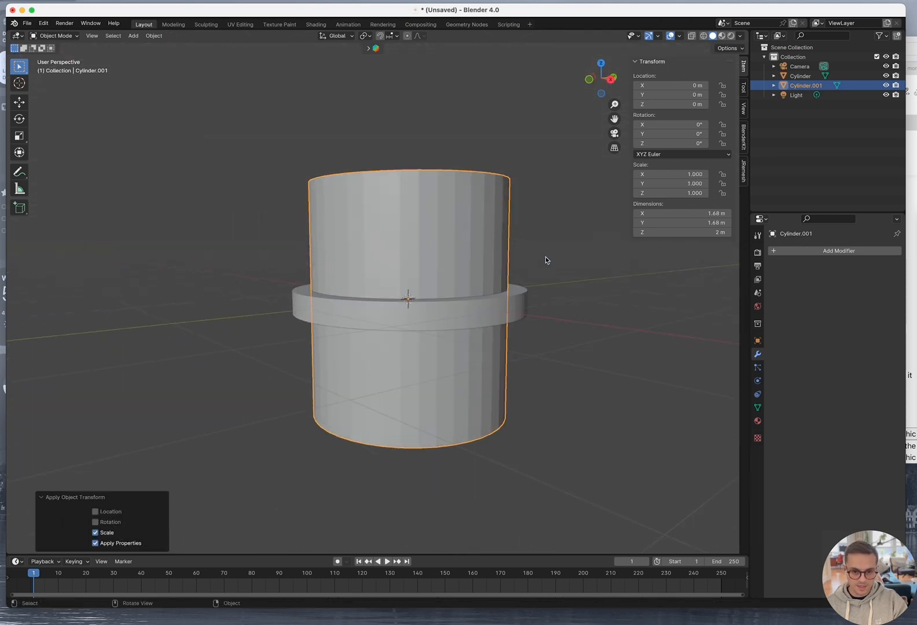
In Edit Mode with edge selection, select two vertical side edges of the tall cylinder, skipping the one between them
middle_click_drag(544, 260, 533, 330)
middle_click_drag(571, 303, 515, 272)
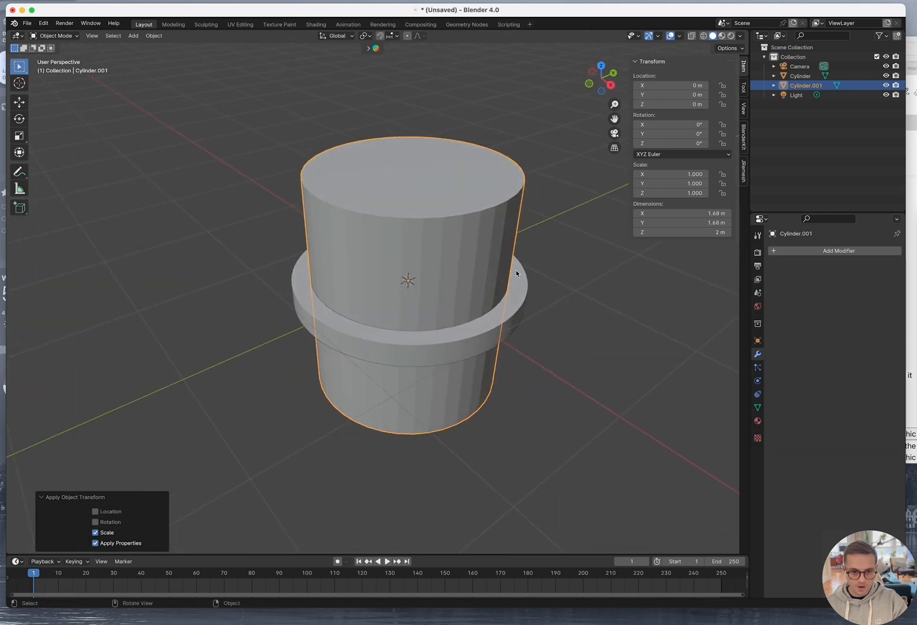
key("Tab")
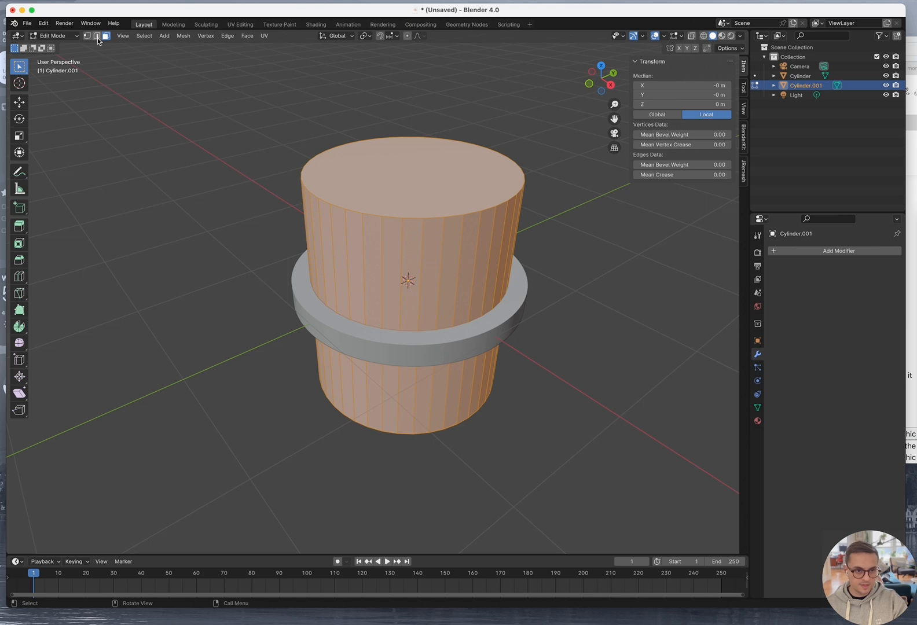
left_click(96, 36)
left_click(401, 250)
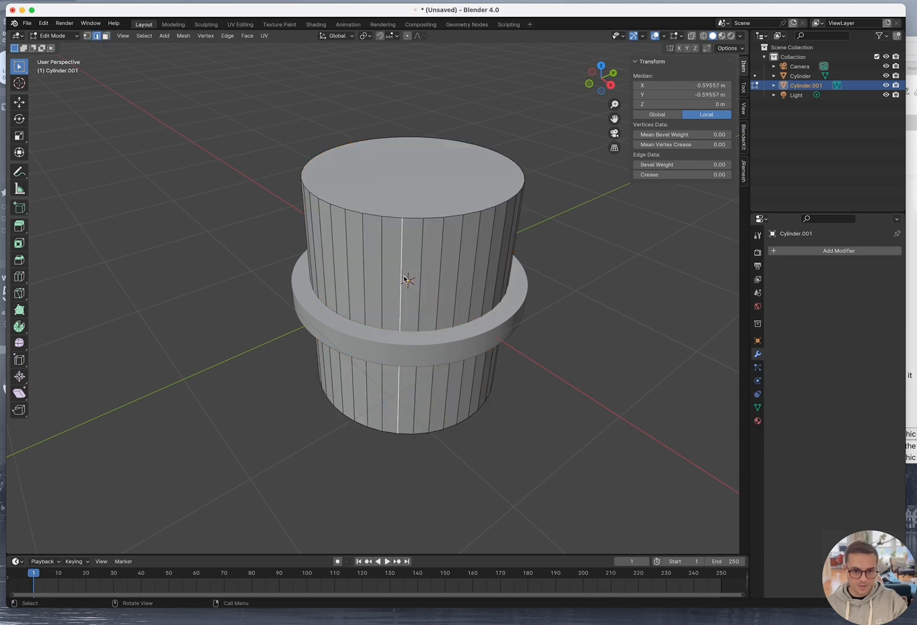
left_click(440, 256, "shift")
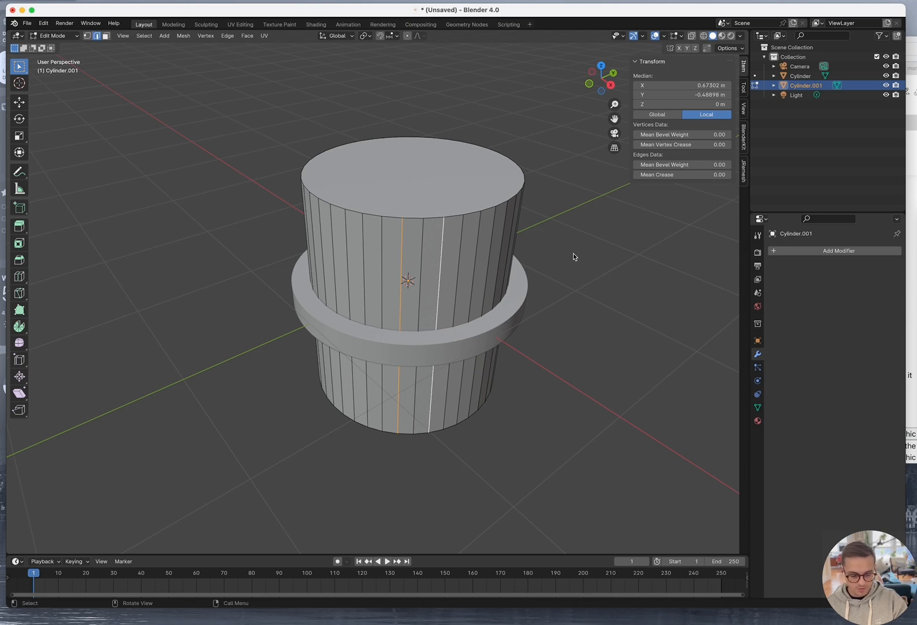
Extend the alternating selection to every second vertical edge around the whole tall cylinder
key("ctrl+shift+equal")
key("ctrl+shift+equal")
key("ctrl+shift+equal")
key("ctrl+shift+equal")
key("ctrl+shift+equal")
key("ctrl+shift+equal")
key("ctrl+shift+equal")
key("ctrl+shift+equal")
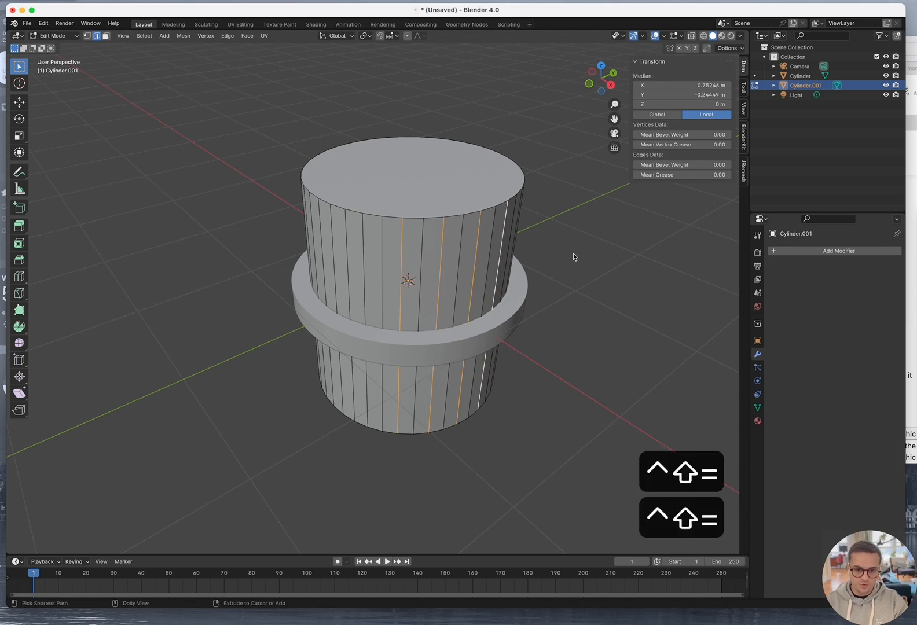
key("ctrl+shift+equal")
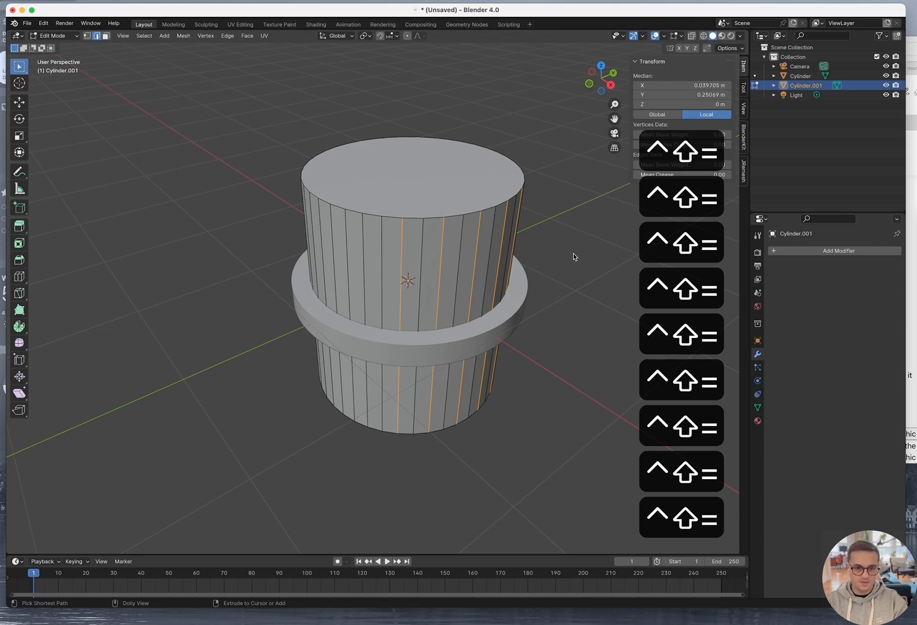
key("ctrl+shift+equal")
key("ctrl+shift+equal")
key("ctrl+shift+equal")
key("ctrl+shift+equal")
key("ctrl+shift+equal")
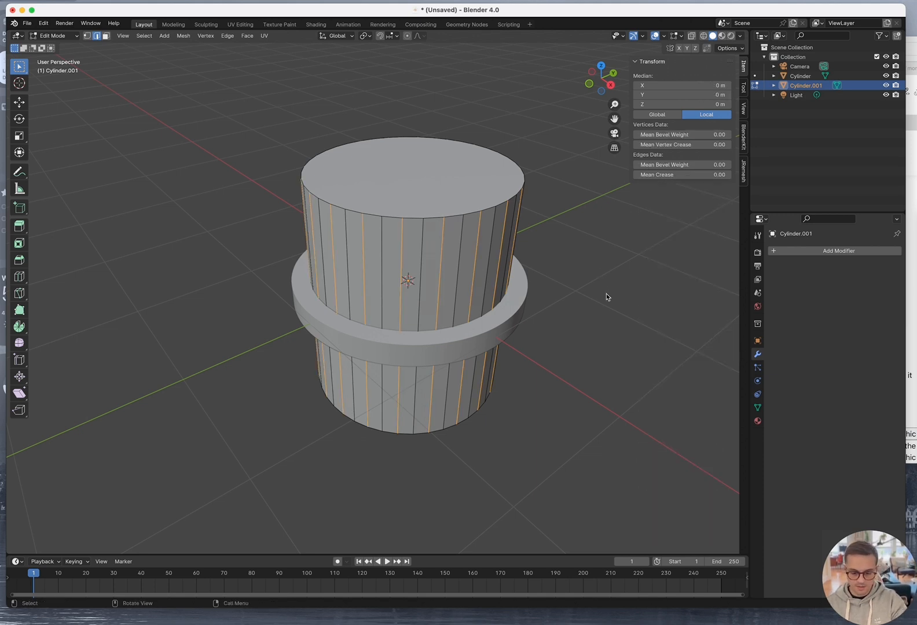
Scale the selected edges inward to about 0.866 in X and Y to form a zigzag outline, and return to Object Mode with nothing selected
key("KP_7")
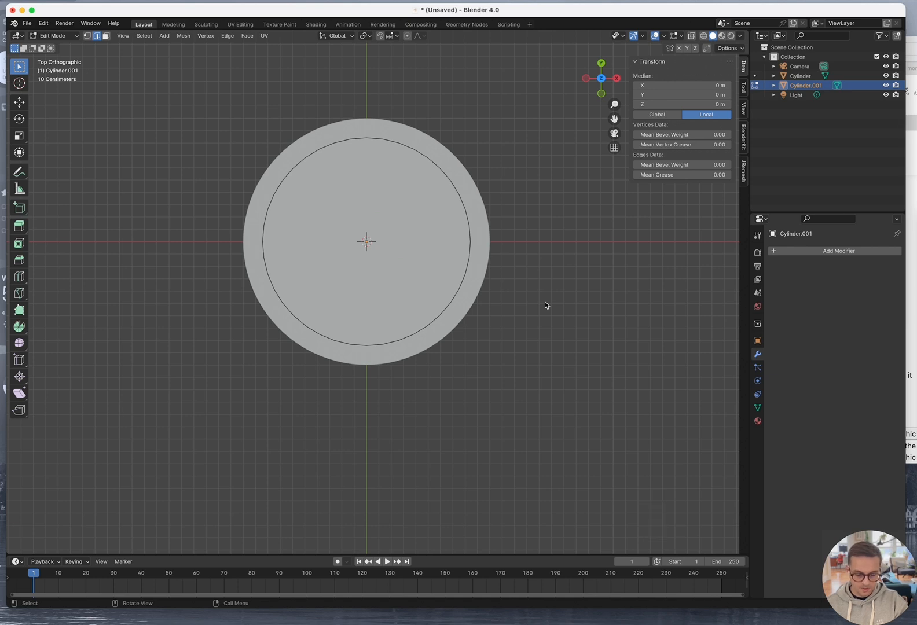
key("s")
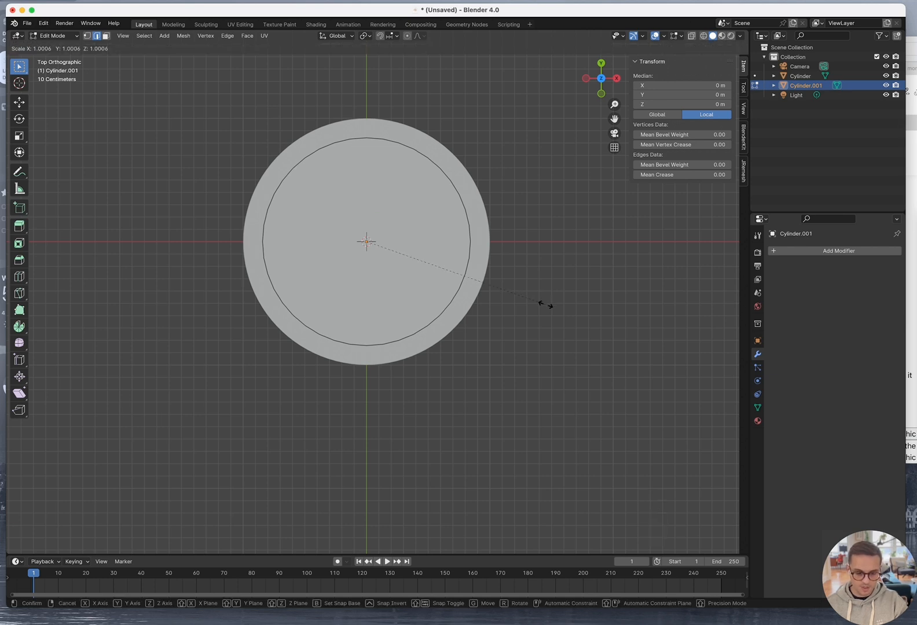
key("shift+z")
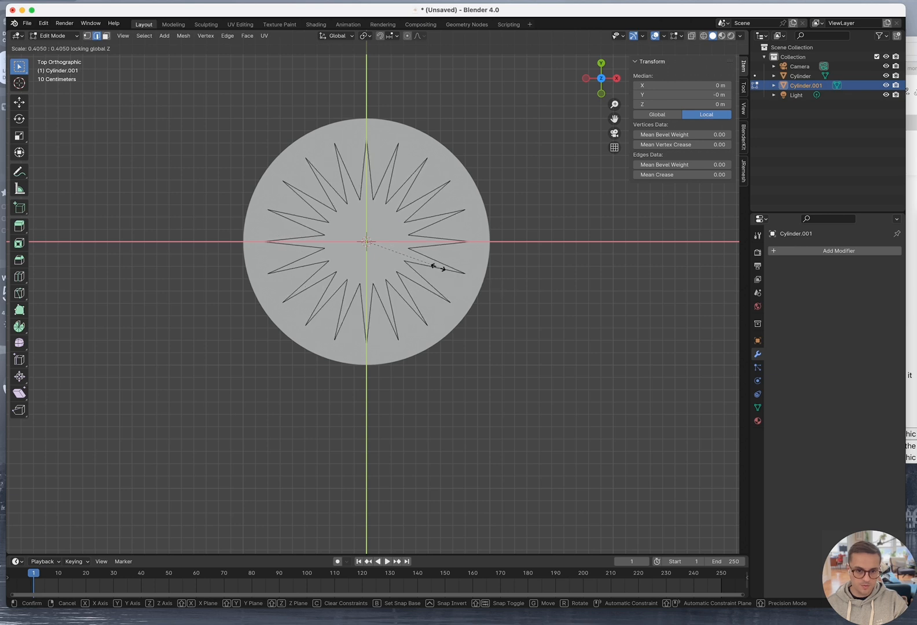
left_click(505, 329)
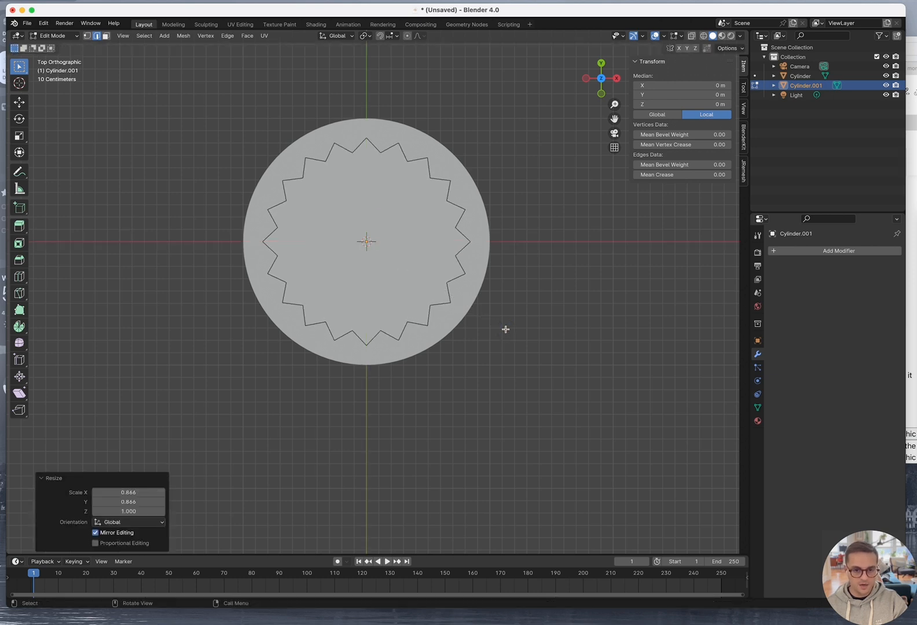
middle_click_drag(478, 400, 463, 330)
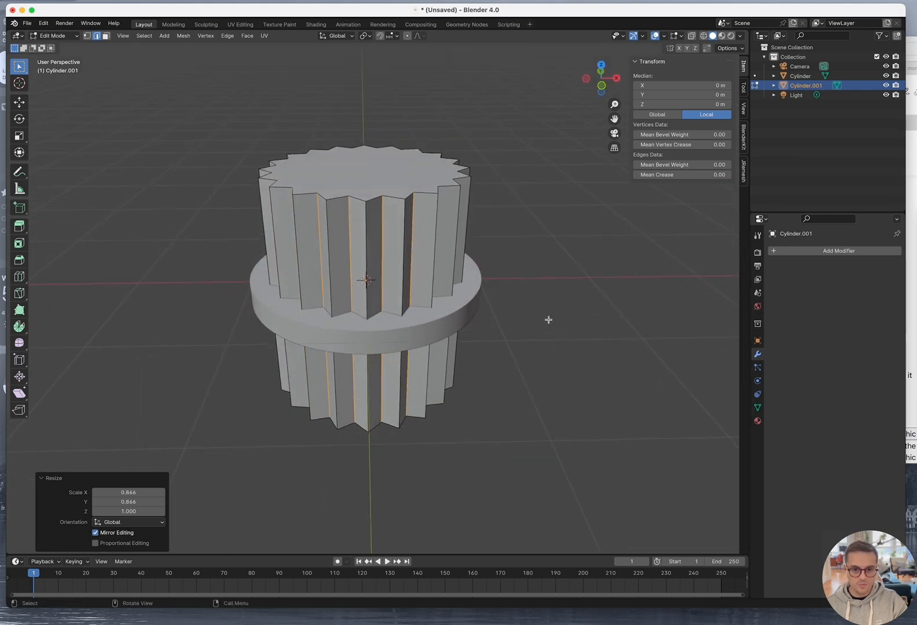
key("Tab")
middle_click_drag(554, 358, 596, 347)
left_click(581, 351)
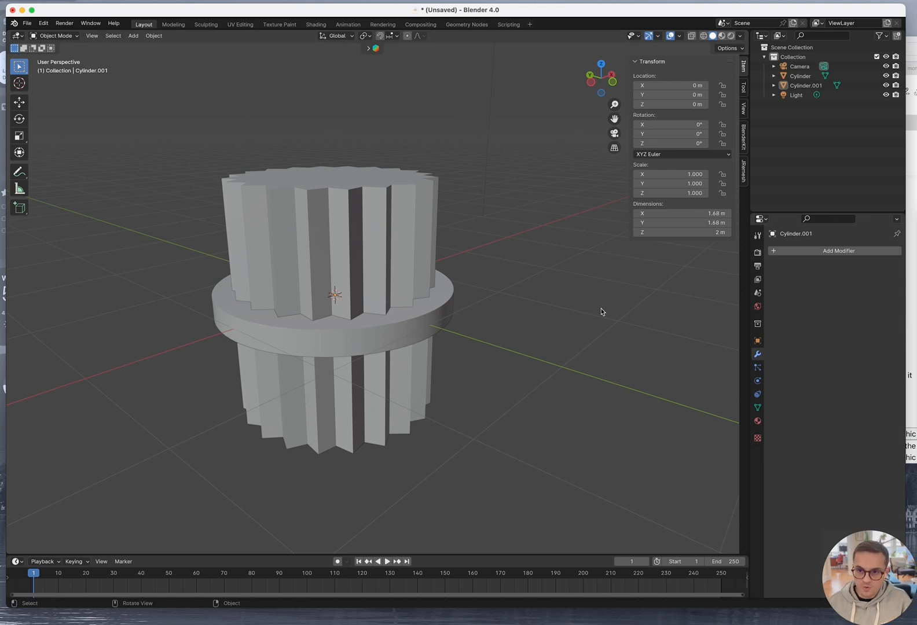
Rename the flat disc object to PhCring
middle_click_drag(494, 348, 462, 357)
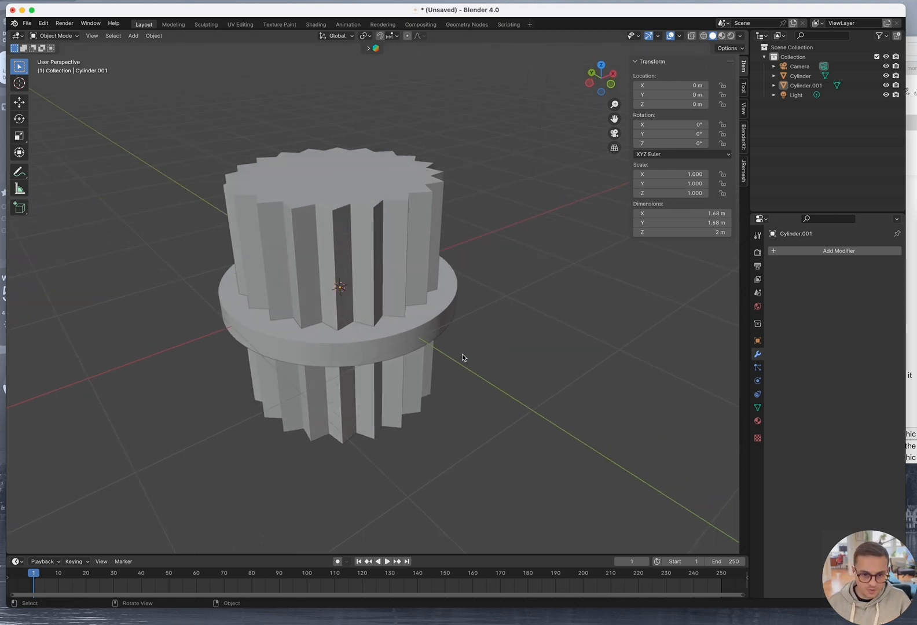
left_click(437, 322)
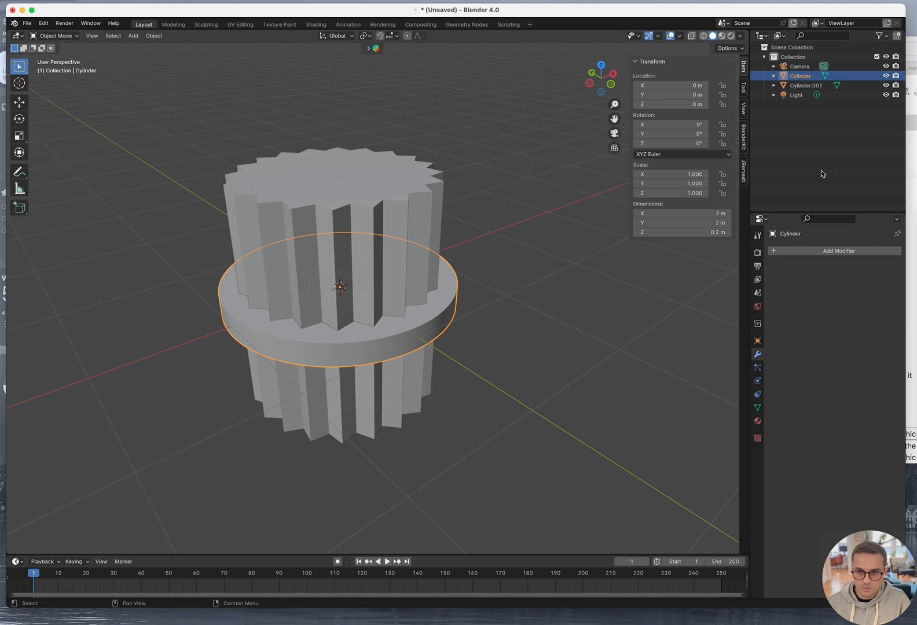
double_click(801, 76)
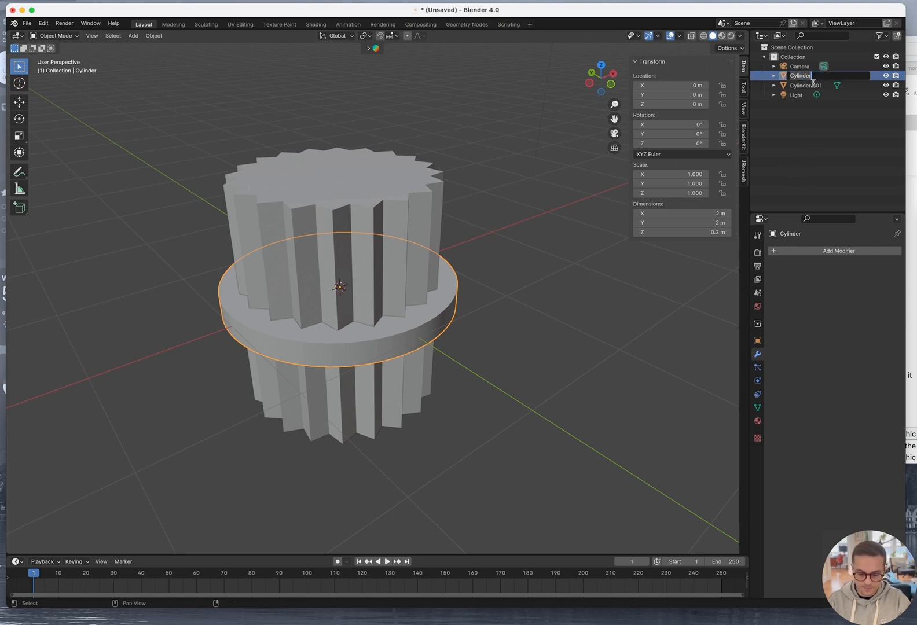
type("PhC")
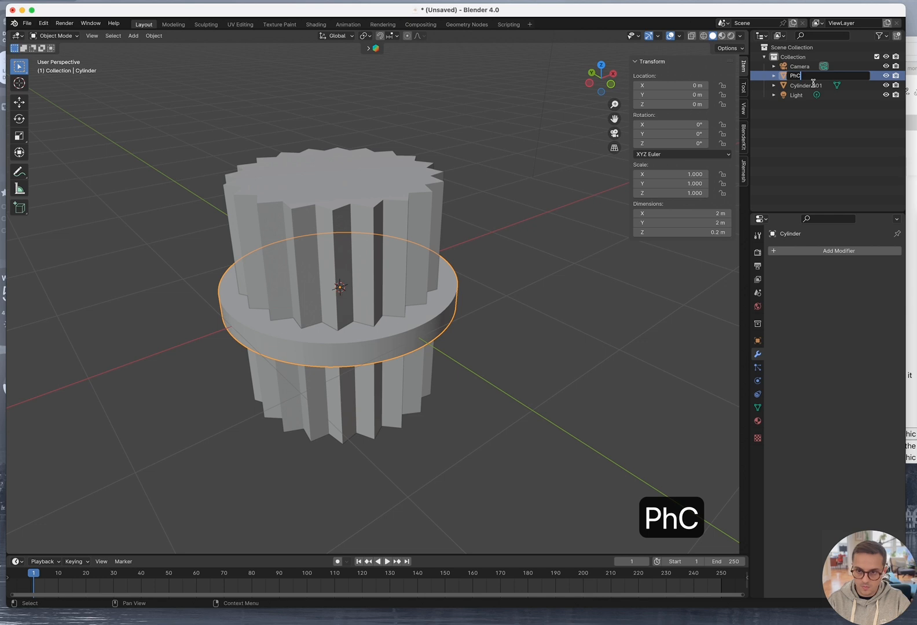
type("ring")
left_click(830, 86)
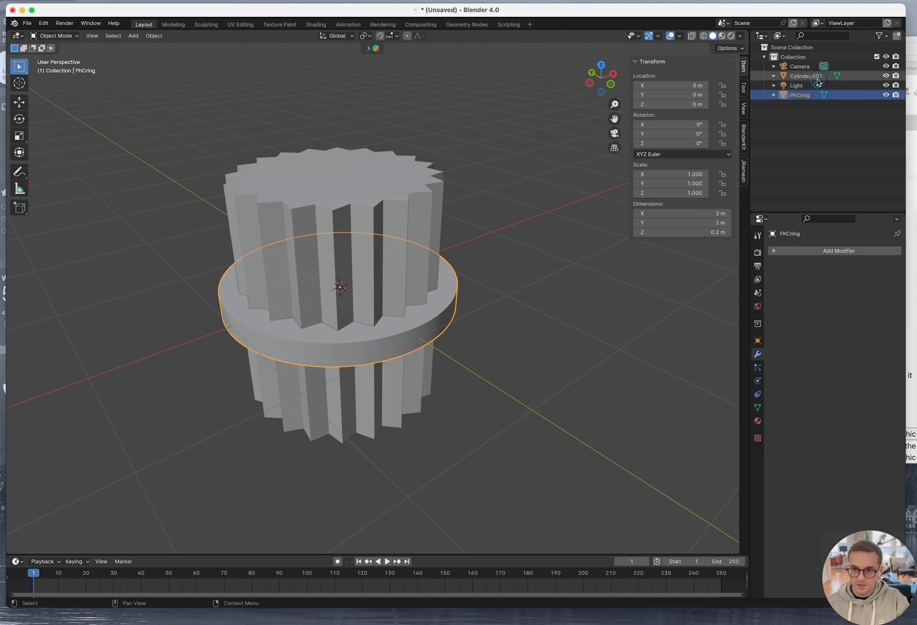
Rename the toothed cylinder object to PhCmodulation
double_click(818, 79)
type("PhCmodulation")
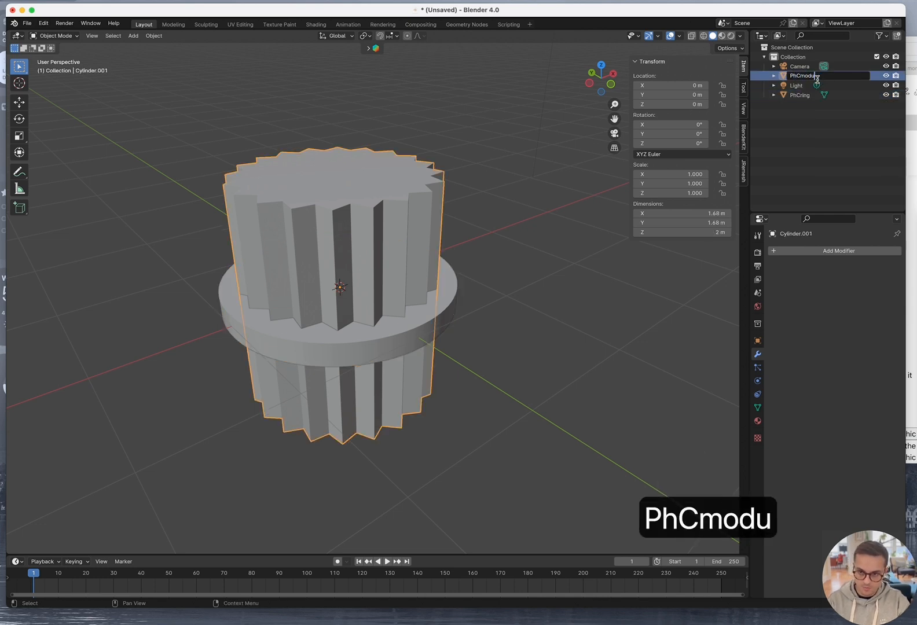
key("Return")
Add a Boolean modifier in Difference mode to PhCring with PhCmodulation as the cutting object, and deselect everything
left_click(800, 95)
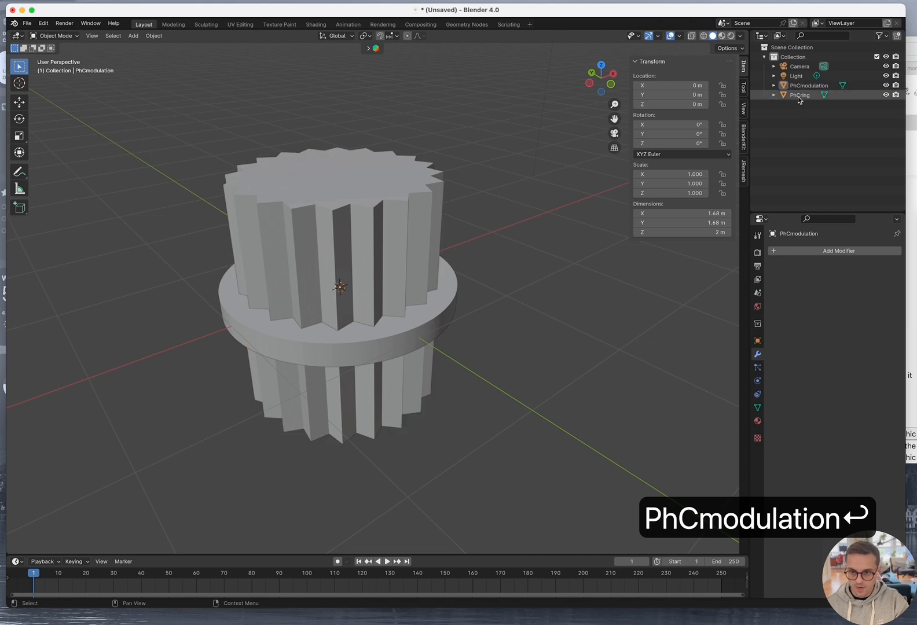
left_click(837, 250)
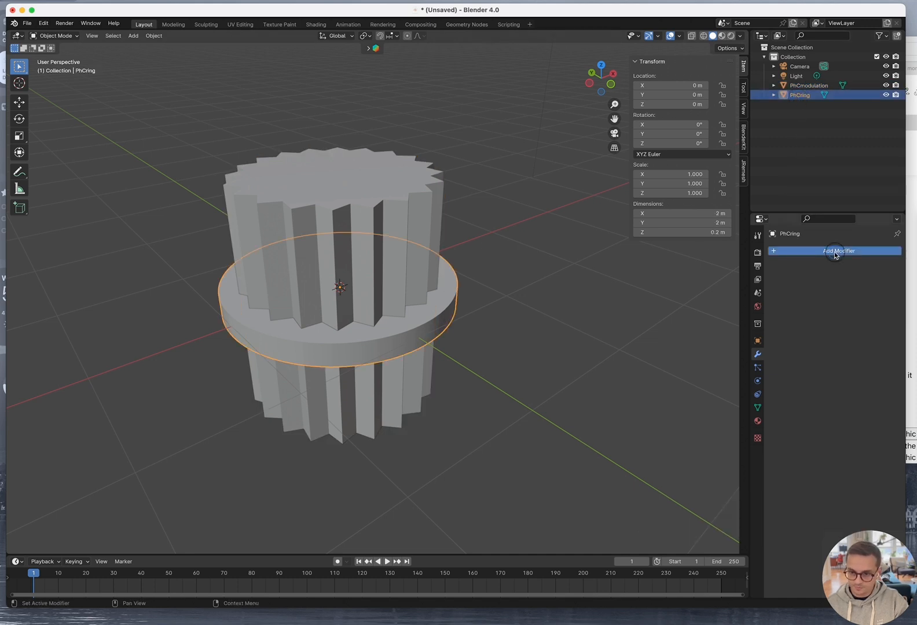
mouse_move(835, 254)
type("boo")
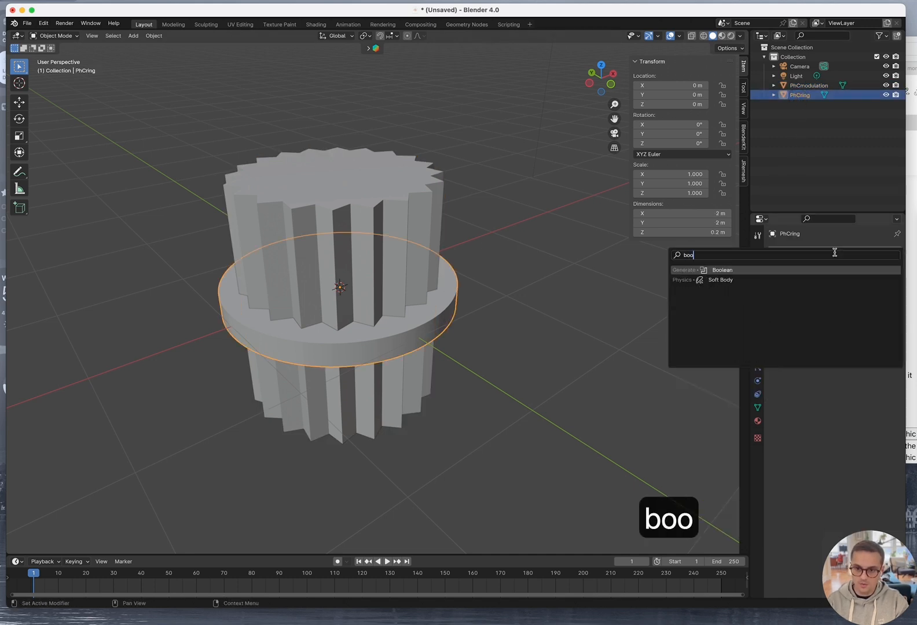
key("Return")
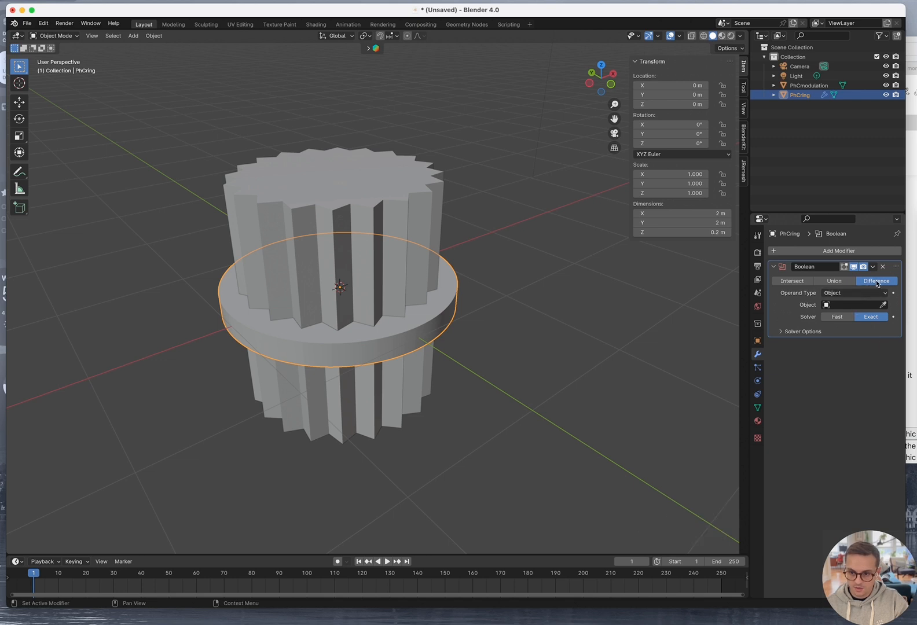
left_click(844, 307)
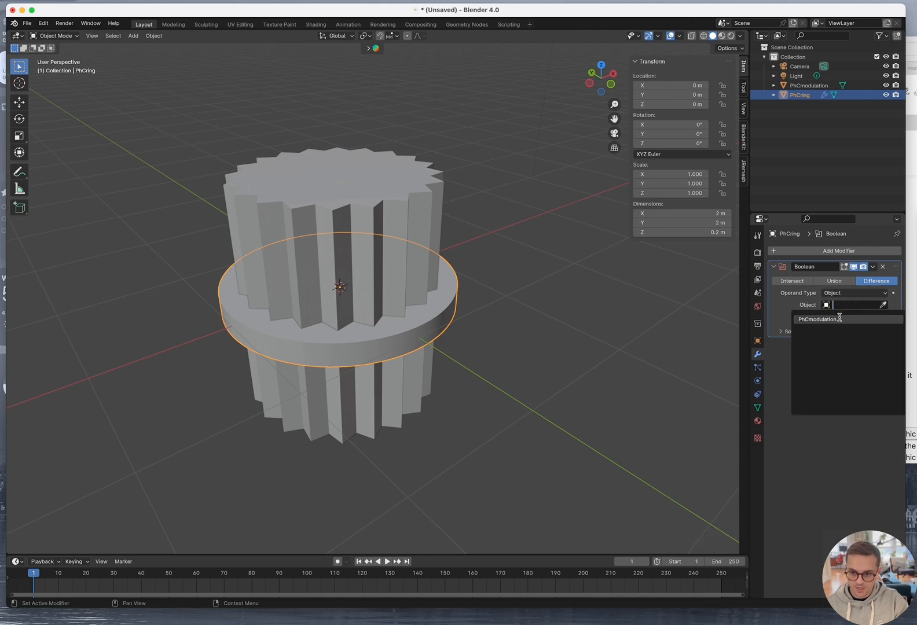
left_click(840, 317)
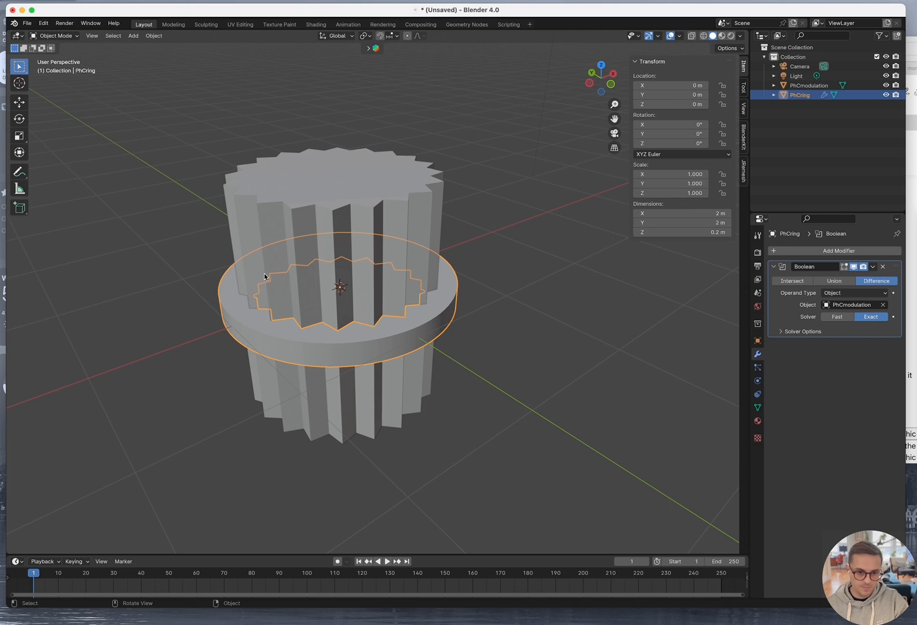
left_click(579, 316)
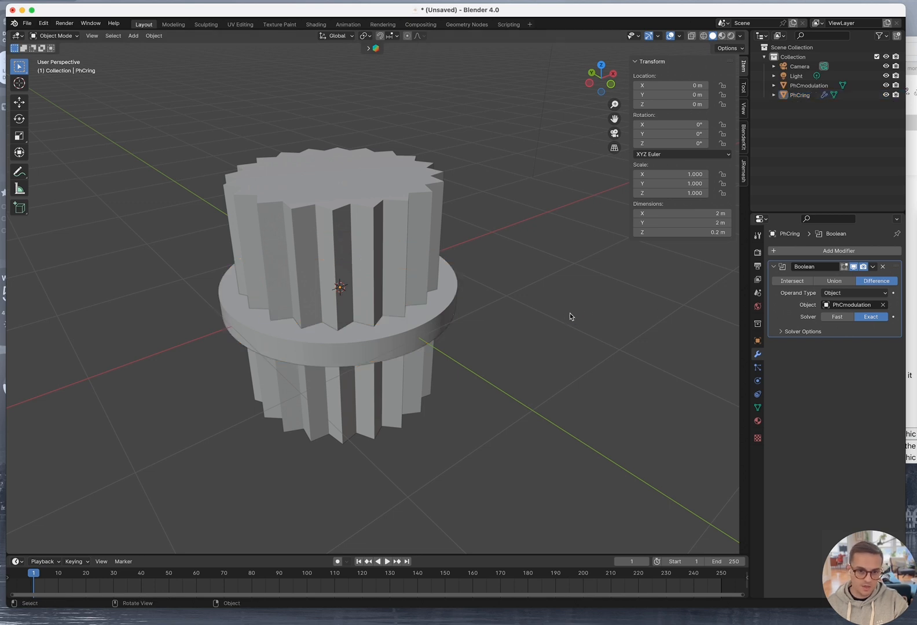
Hide PhCmodulation in the viewport so that only the cut ring is shown
left_click(441, 249)
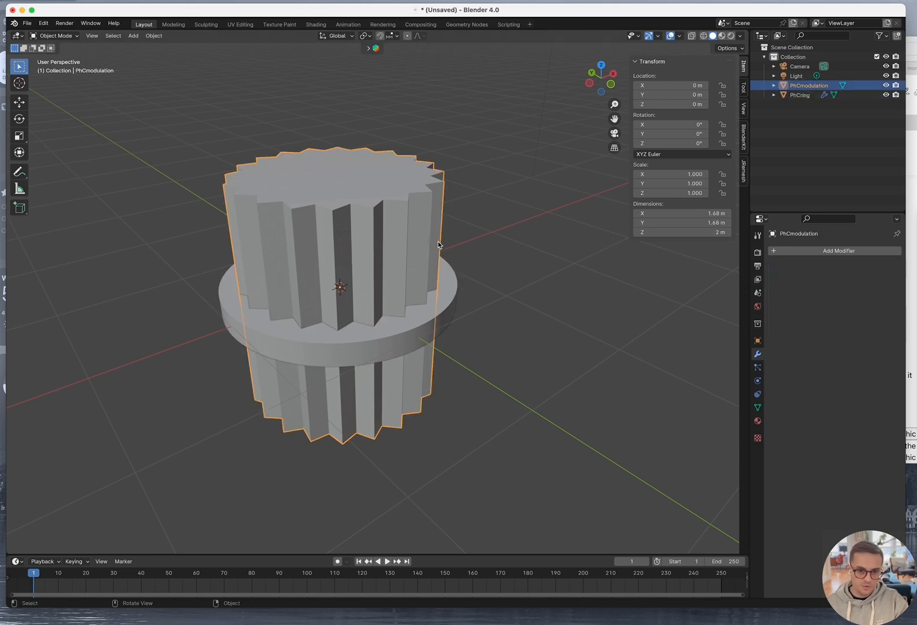
left_click(886, 86)
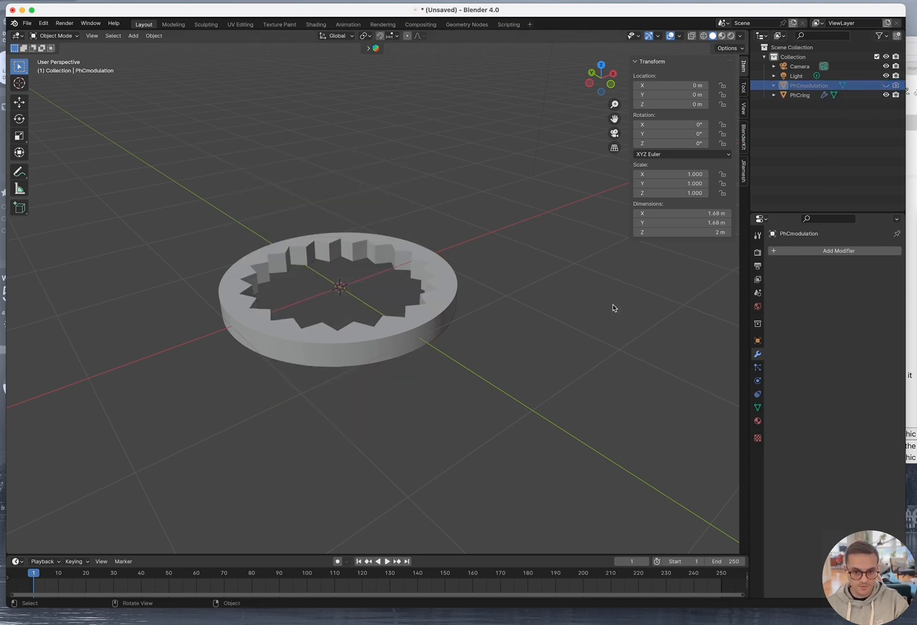
middle_click_drag(621, 297, 582, 333)
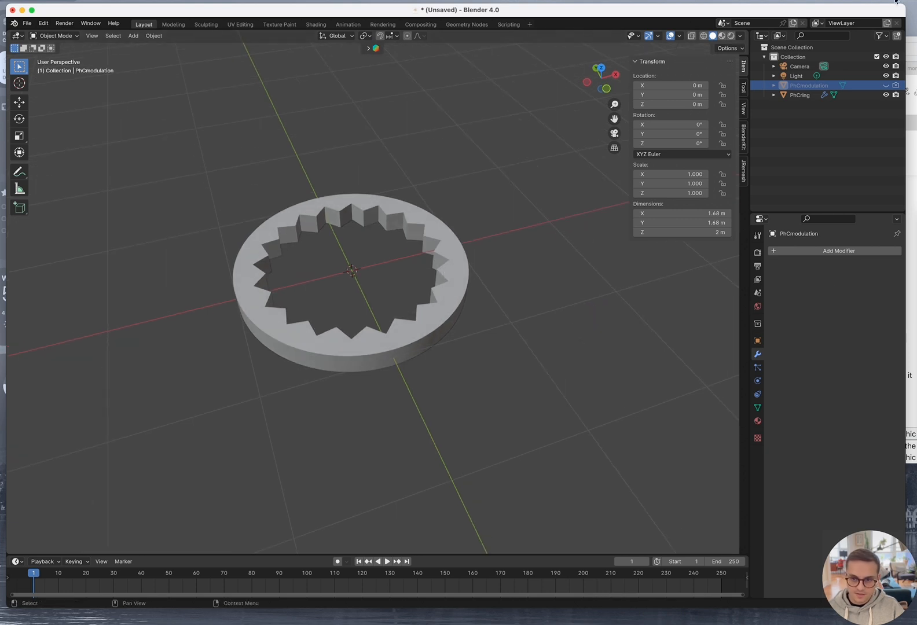
left_click(886, 86)
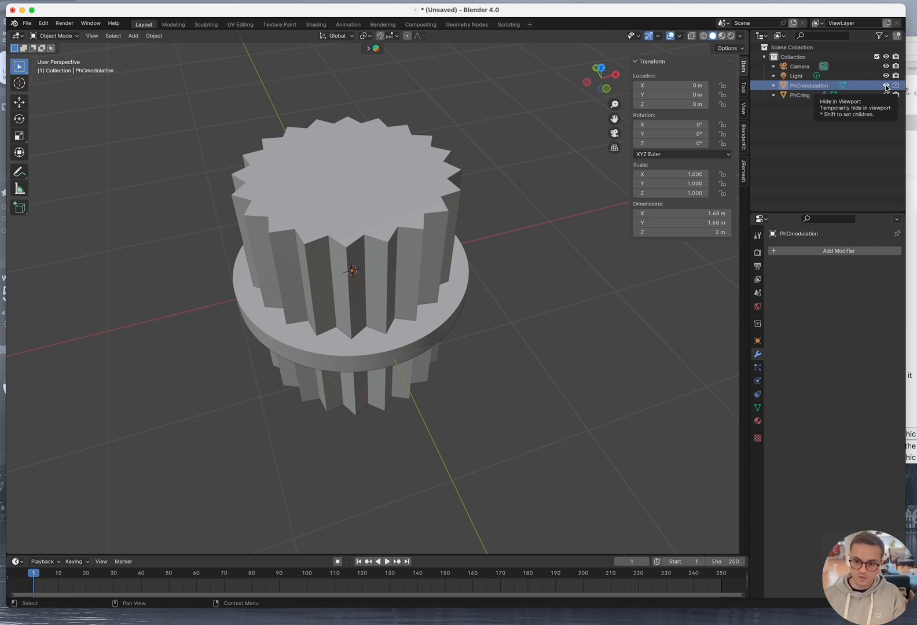
left_click(885, 87)
Add a Bevel modifier to the hidden PhCmodulation object to round the ring's inner teeth
middle_click_drag(553, 258, 651, 269)
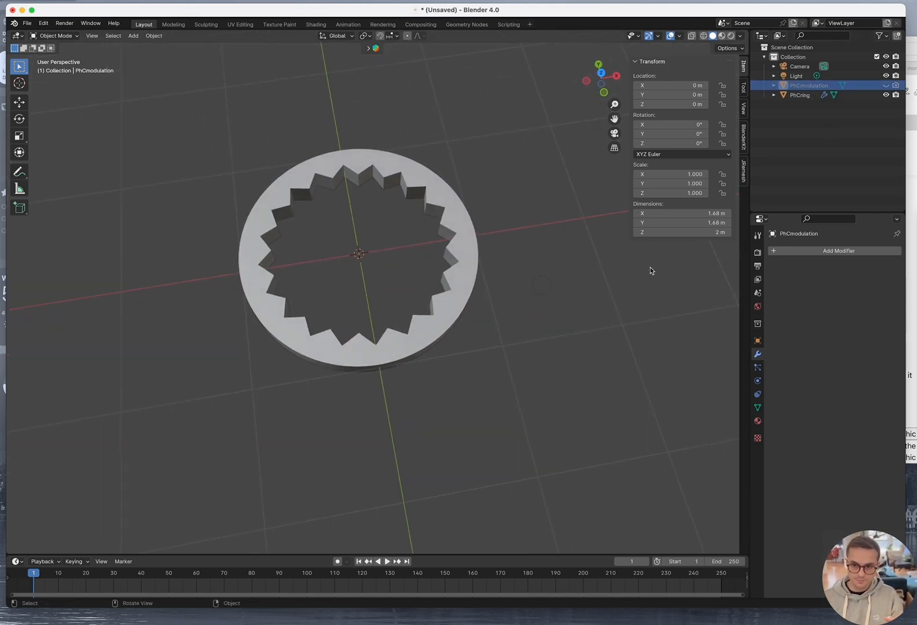
mouse_move(483, 280)
middle_mouse_down()
mouse_move(483, 293)
mouse_move(510, 196)
mouse_move(518, 272)
mouse_move(473, 272)
middle_mouse_up()
key("KP_7")
scroll(508, 291, "up", 2)
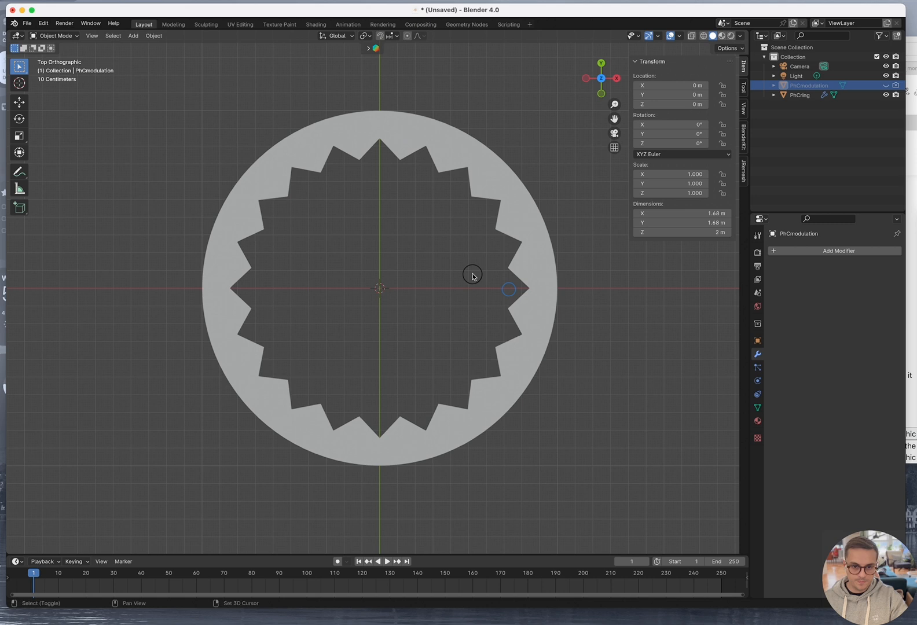
left_click(835, 251)
mouse_move(836, 252)
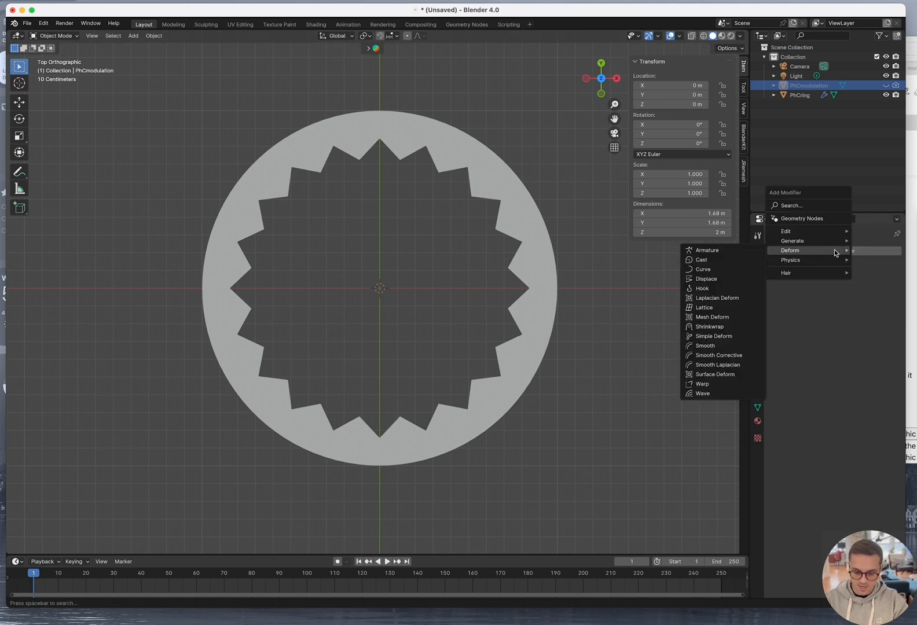
type("be")
key("Return")
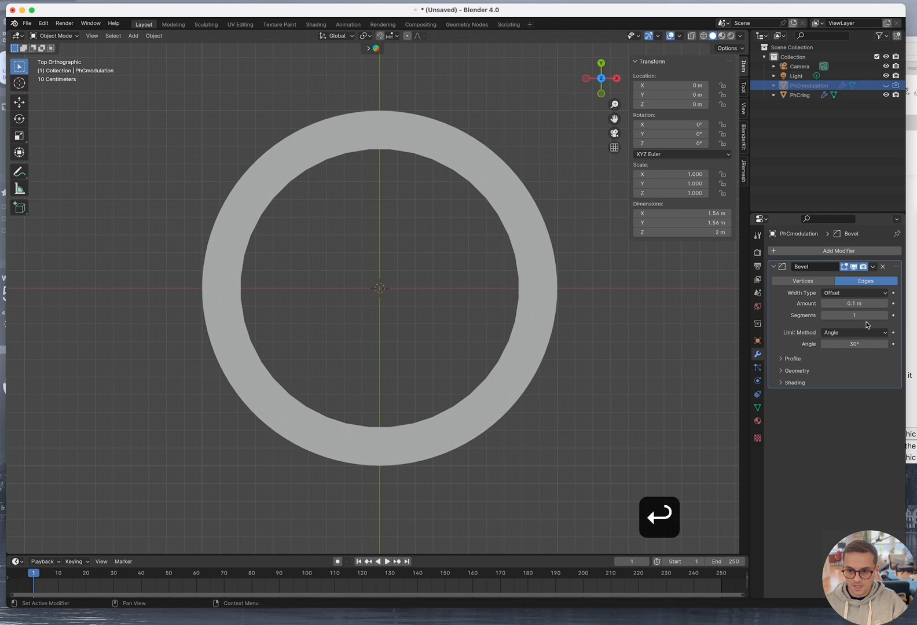
Set PhCmodulation's bevel amount to 0.1 m and its segments to 20
left_click(862, 304)
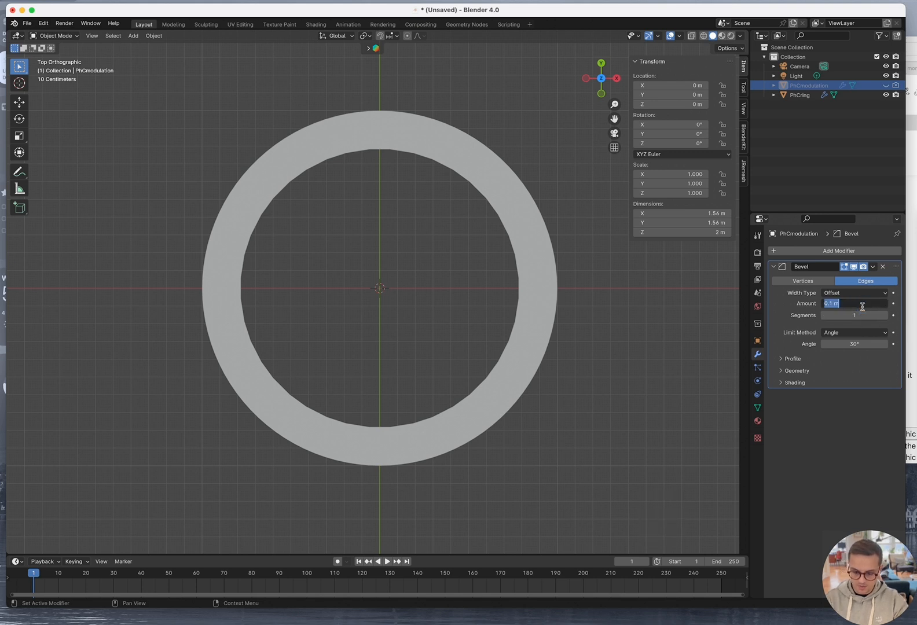
type("0.1")
key("Tab")
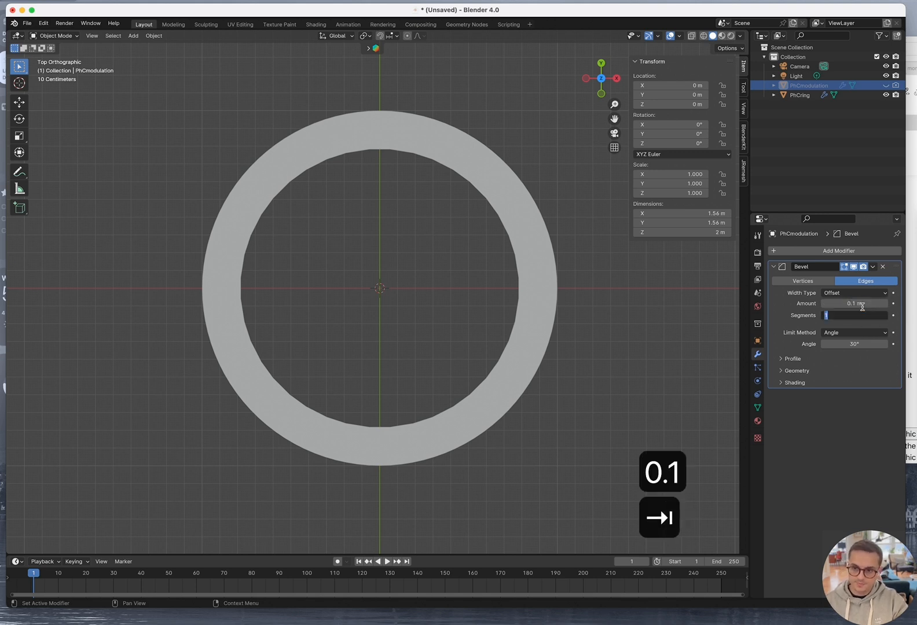
type("20")
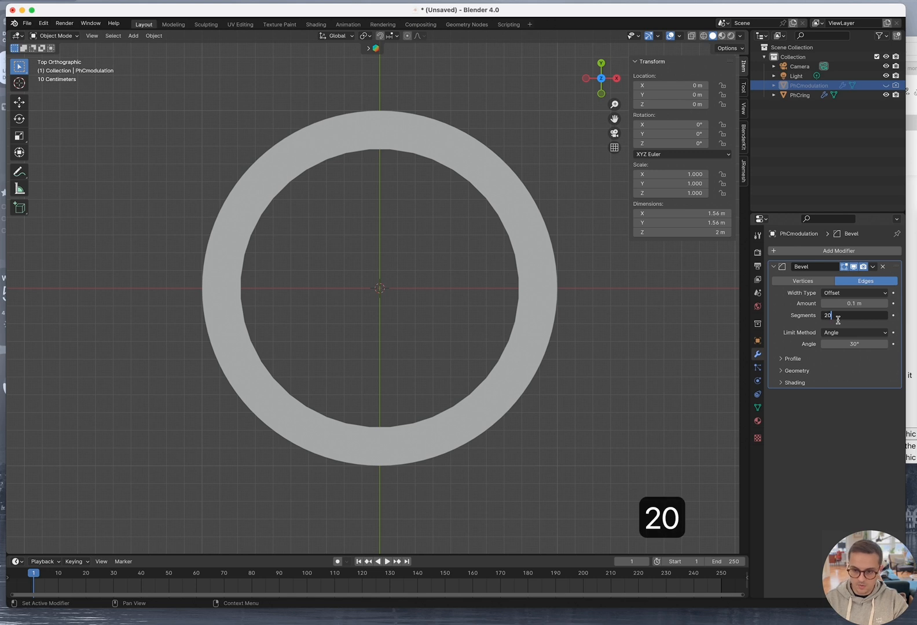
key("Tab")
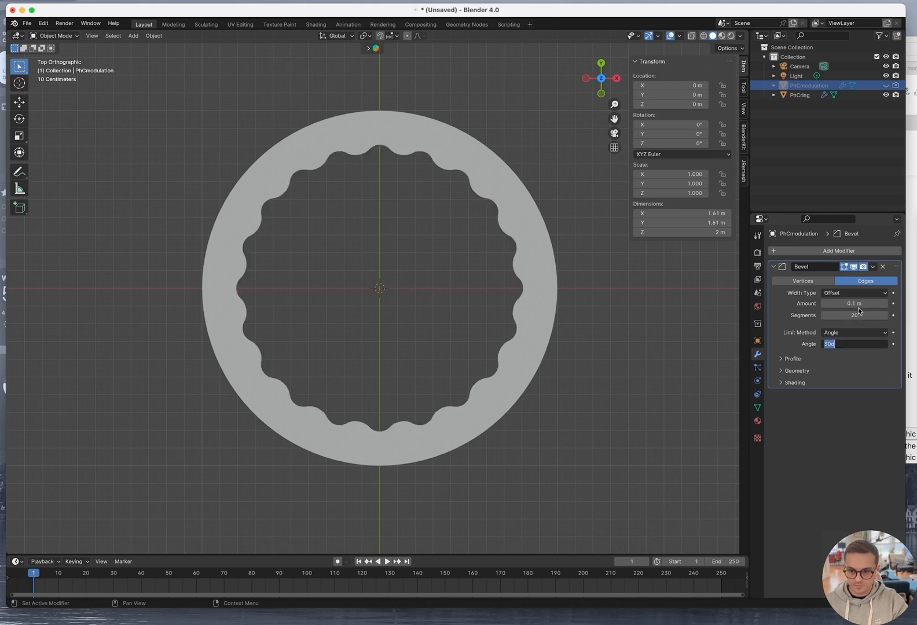
Set PhCmodulation's bevel amount to 0.02 m and inspect the ring's inner teeth
left_click(857, 305)
type("0.02")
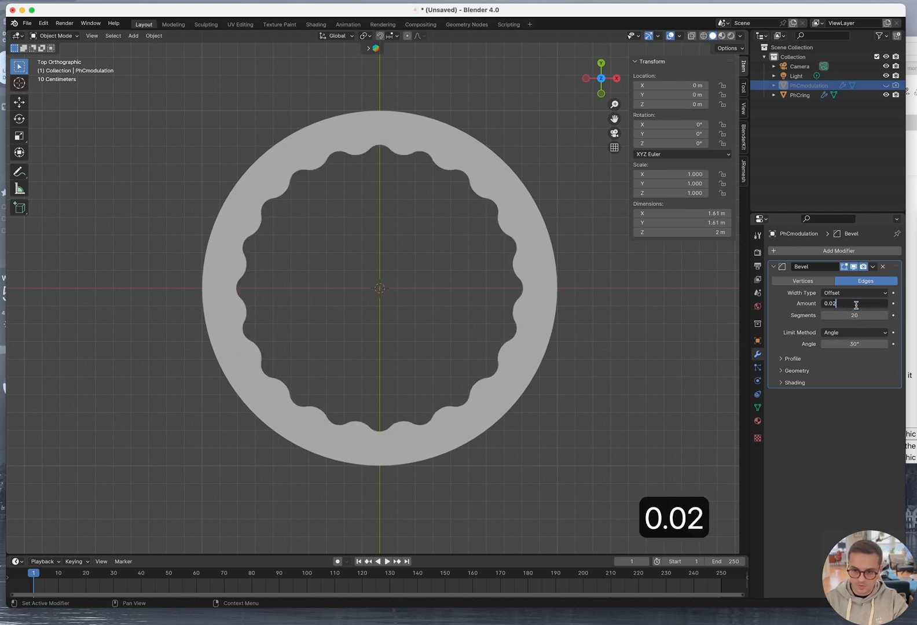
key("Tab")
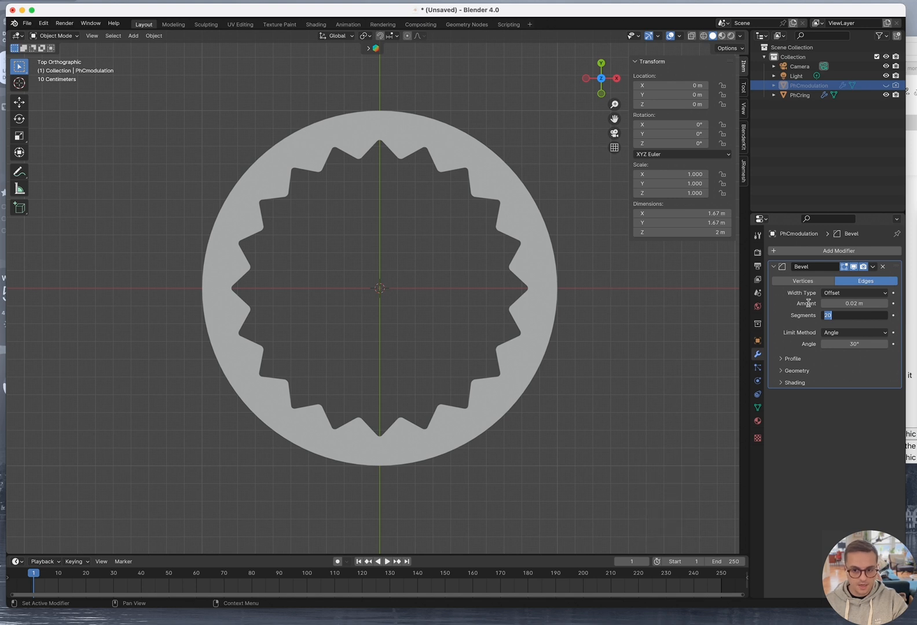
left_click(849, 306)
middle_click_drag(521, 377, 537, 274)
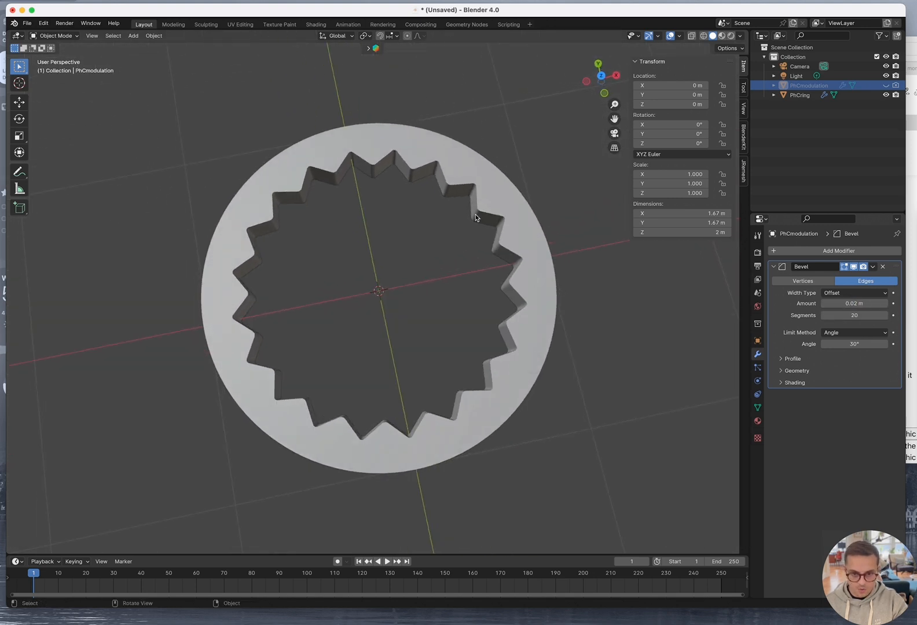
middle_click_drag(476, 215, 471, 220)
Set PhCmodulation's bevel amount to 0.03 m, leaving the segment count as it is
left_click(832, 303)
left_click(837, 303)
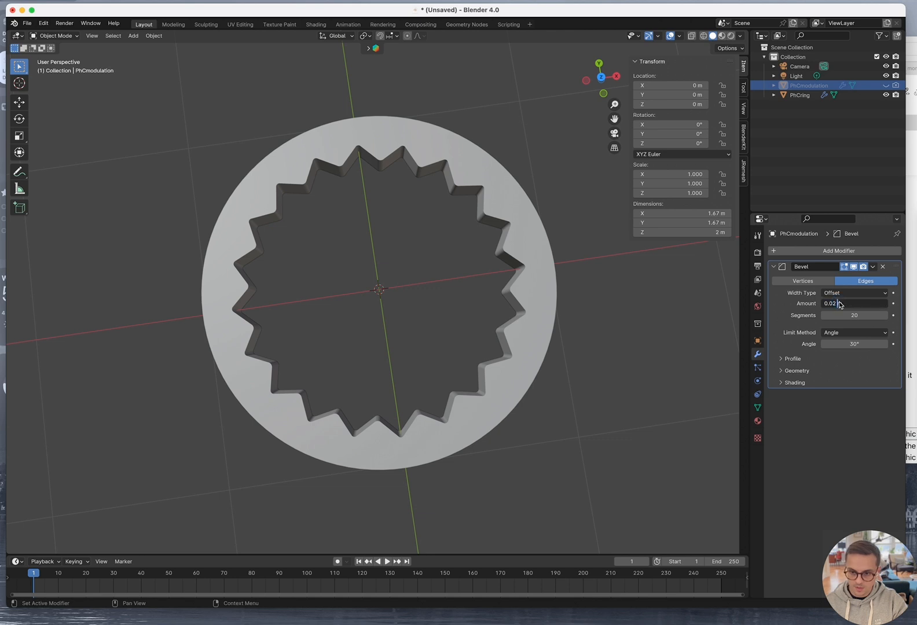
key("Left")
key("BackSpace")
type("3")
key("Tab")
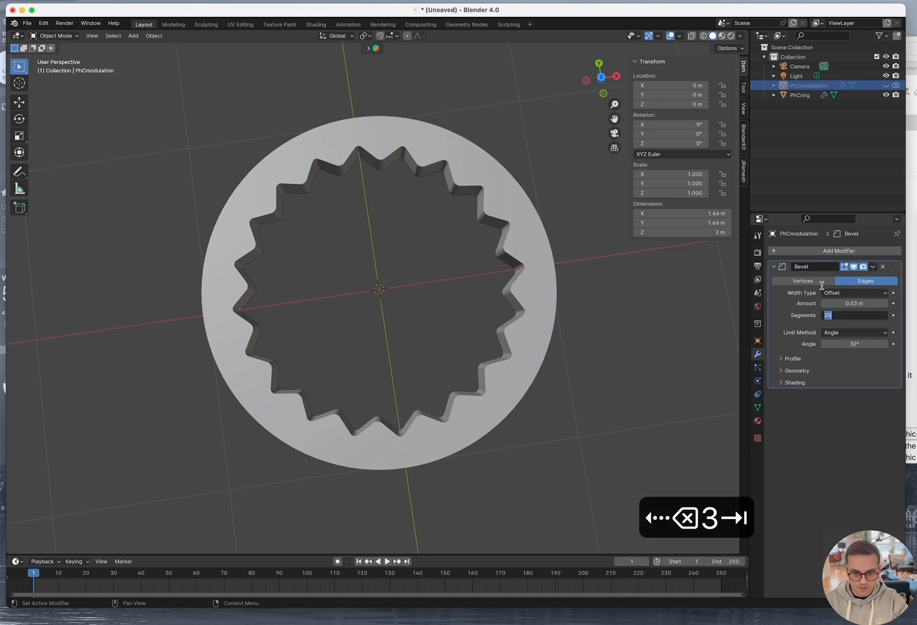
type("7")
key("Escape")
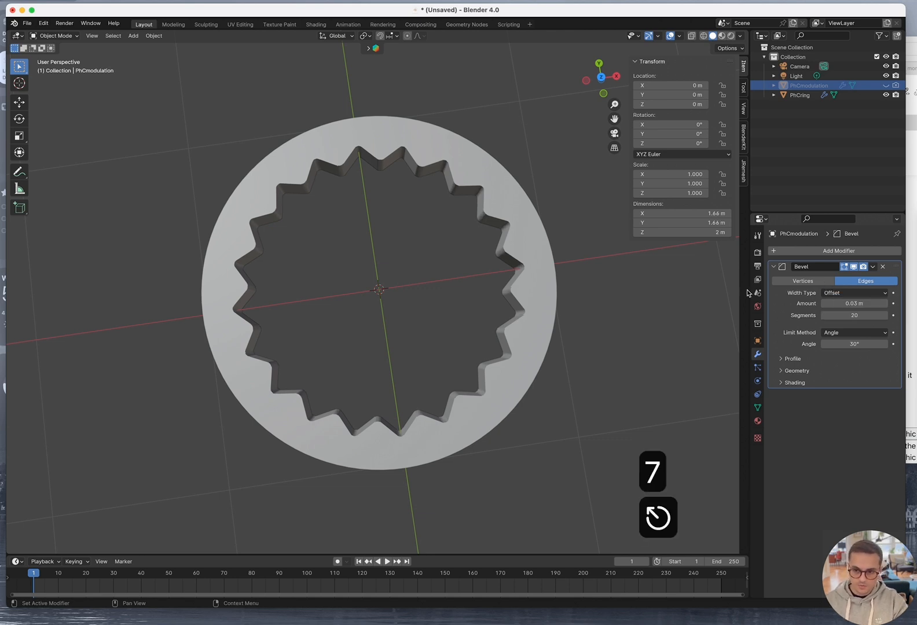
Set PhCmodulation's bevel amount to 0.04 m and judge the tooth rounding from directly above
key("7")
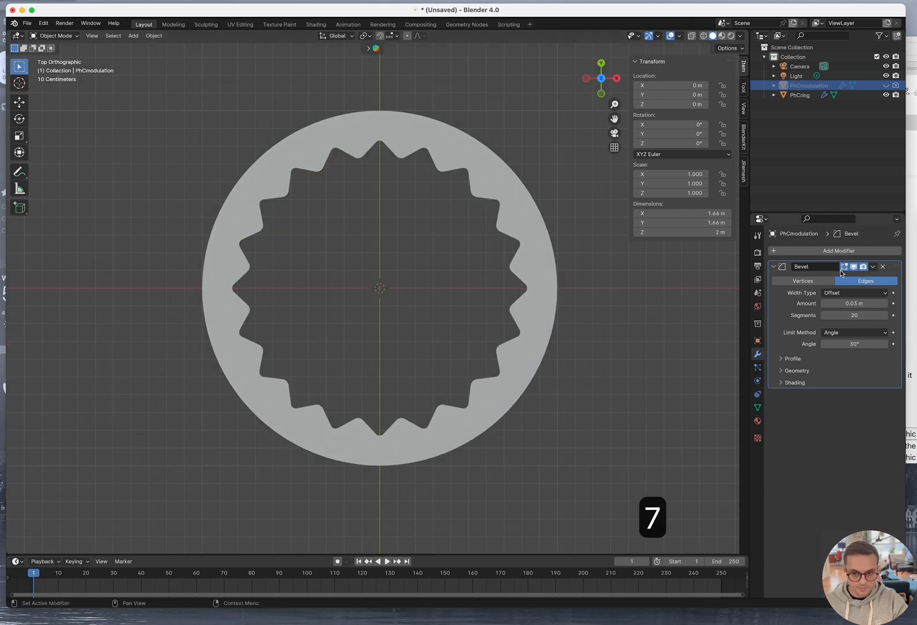
left_click(847, 302)
type("0.4")
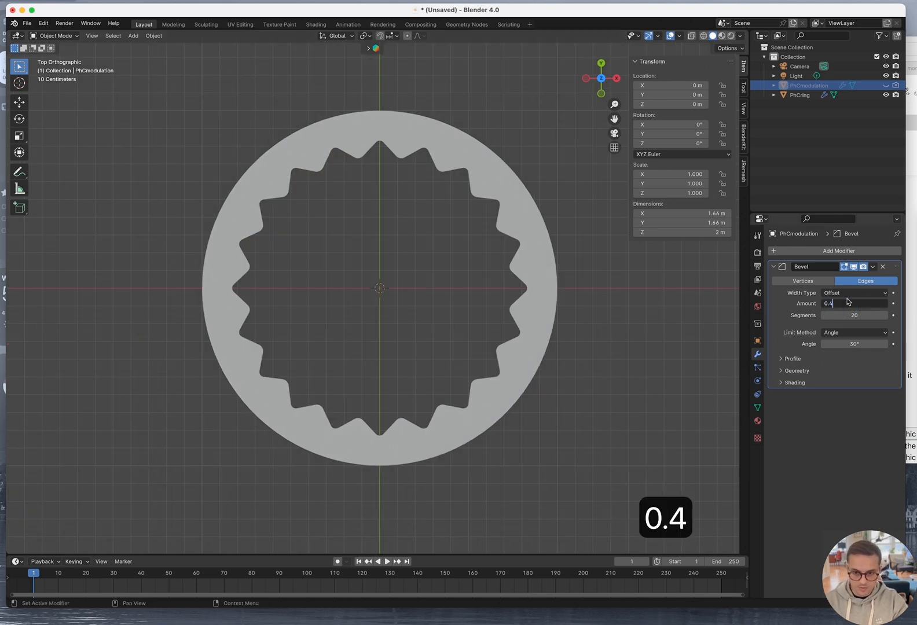
key("BackSpace")
type("04")
key("Tab")
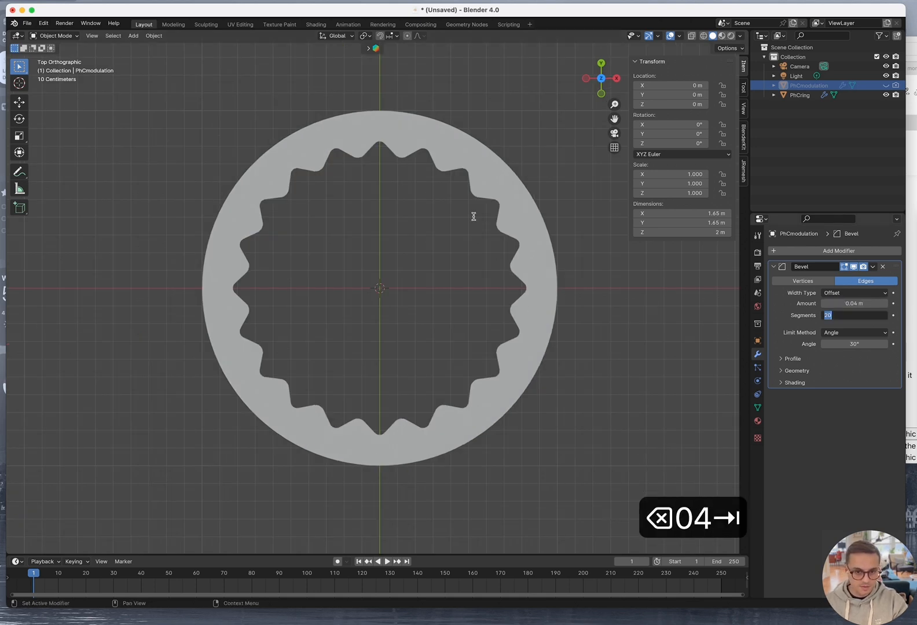
Set PhCmodulation's bevel amount to 0.05 m, keeping the segment count as it is
left_click(861, 304)
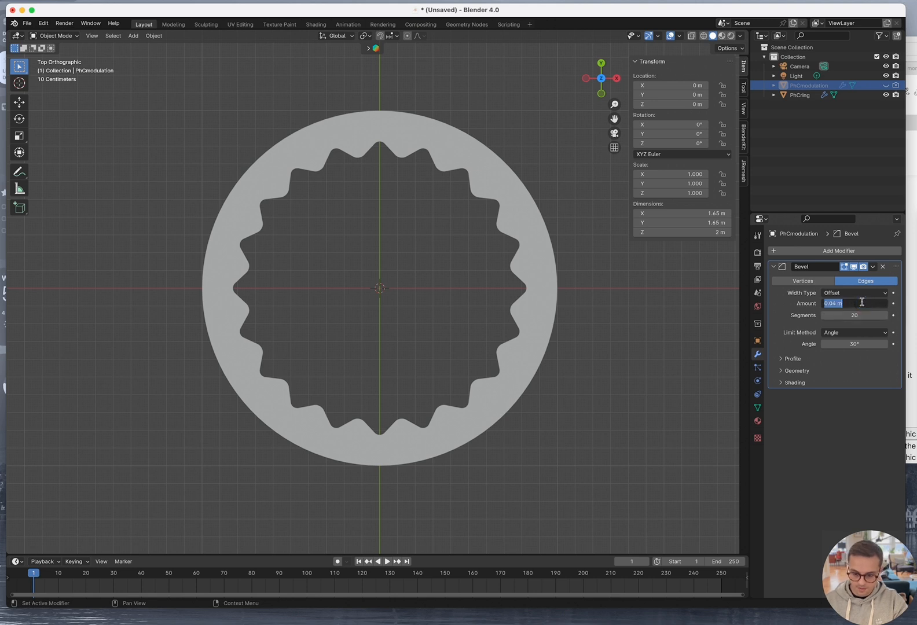
type("0.05")
key("Tab")
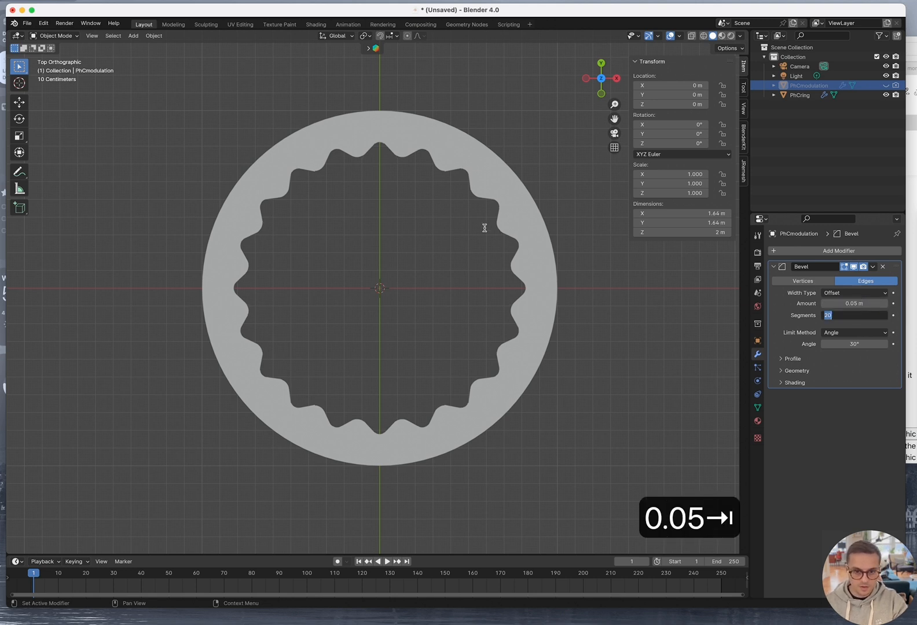
Try different superellipse profile shapes for PhCmodulation's bevel, settle on 0.55, and view the ring at an angle
left_click(793, 359)
left_click(794, 359)
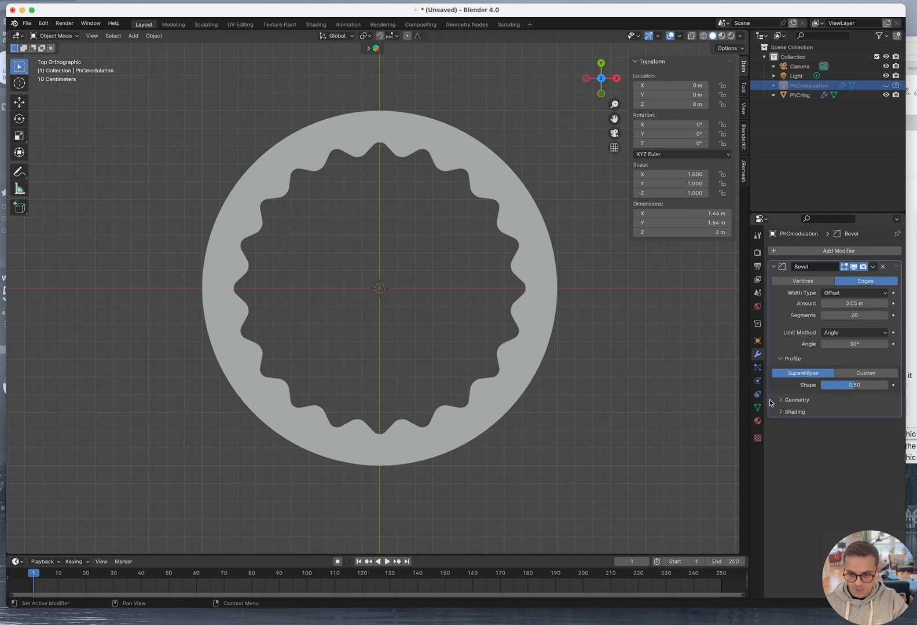
left_click_drag(854, 385, 829, 385)
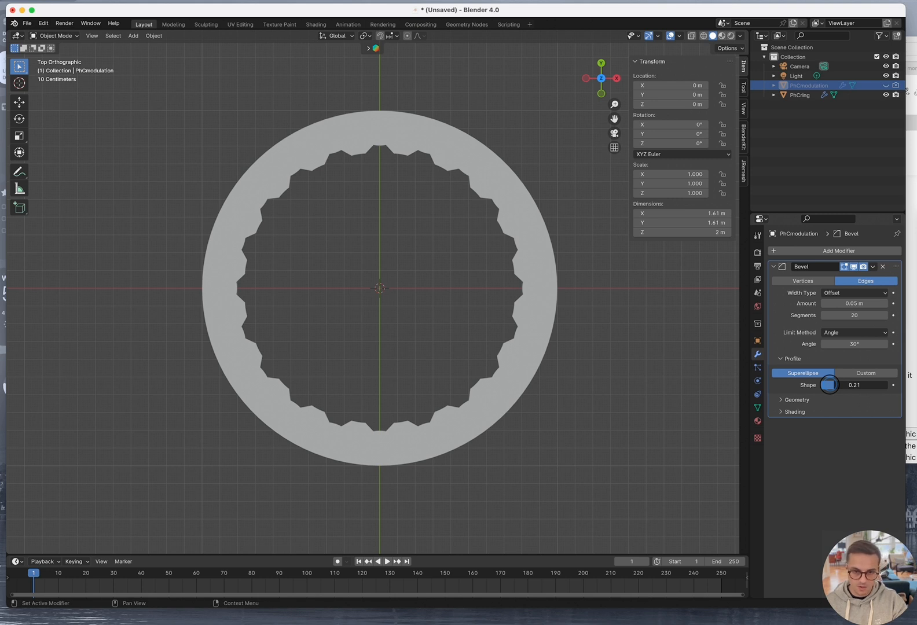
left_click_drag(828, 385, 864, 386)
left_click(866, 385)
type("0.6")
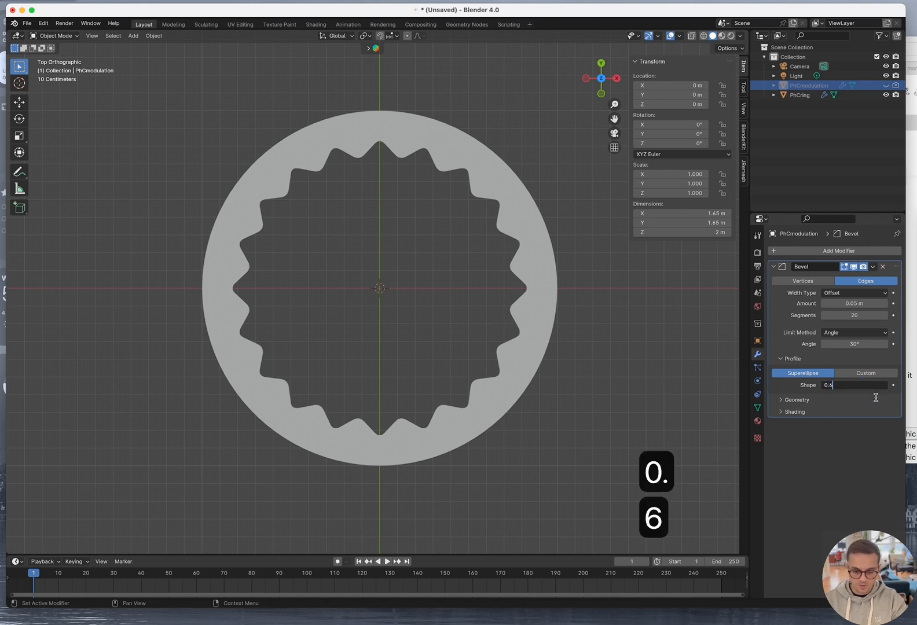
key("BackSpace")
type("55")
key("Tab")
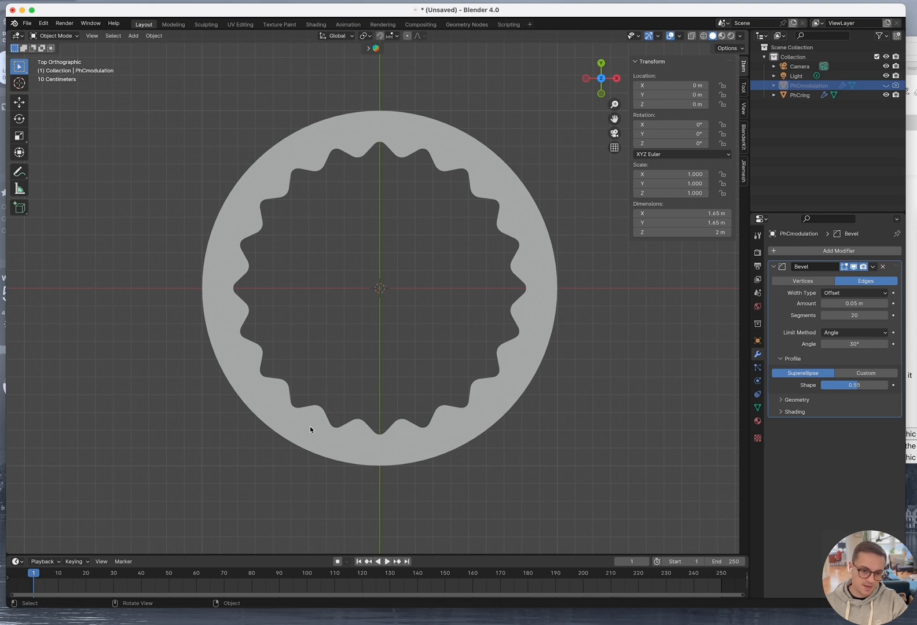
middle_click_drag(506, 456, 544, 375)
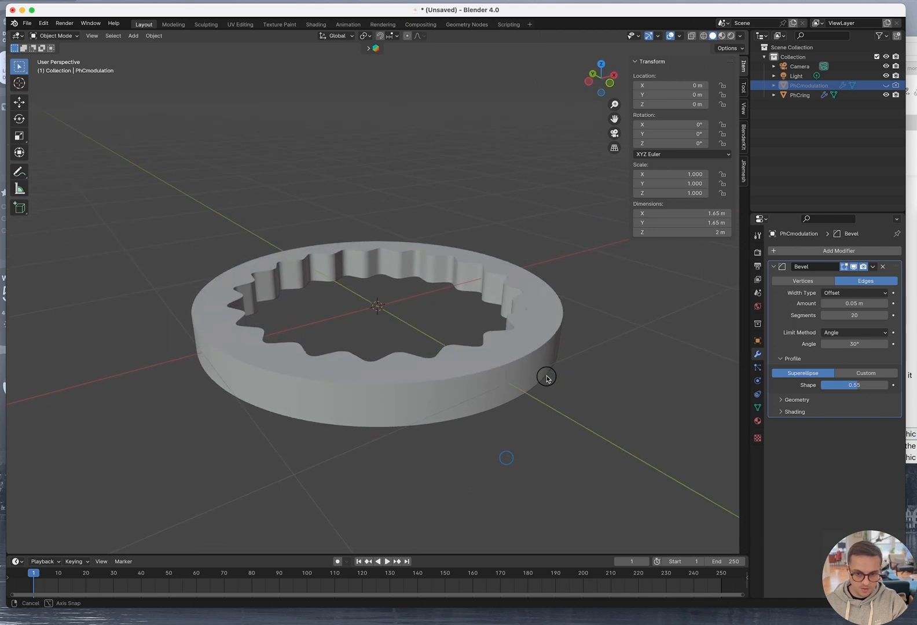
left_click(774, 267)
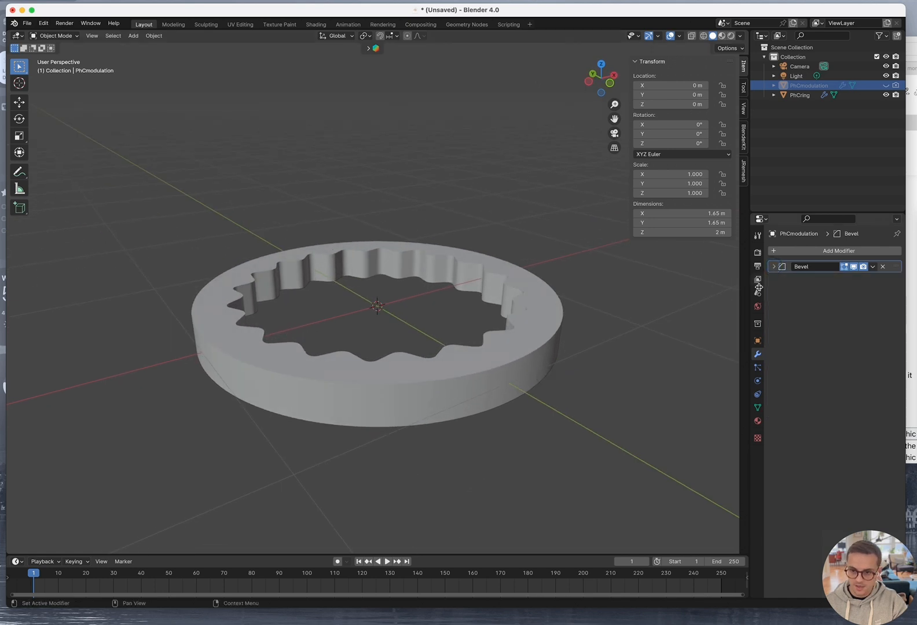
Select PhCring and add a Bevel modifier to it below the Boolean modifier
left_click(539, 364)
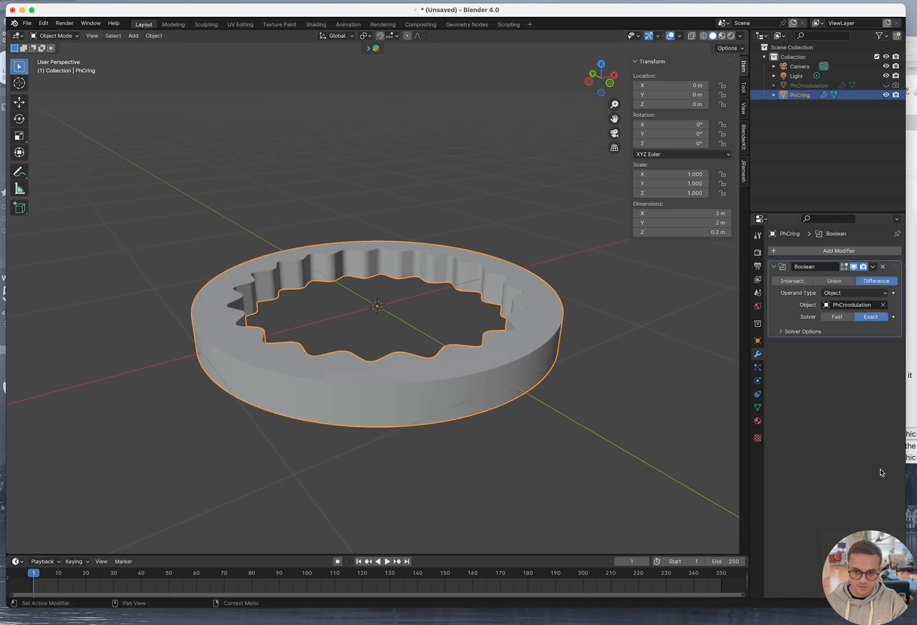
left_click(774, 267)
left_click(794, 252)
mouse_move(794, 257)
type("be")
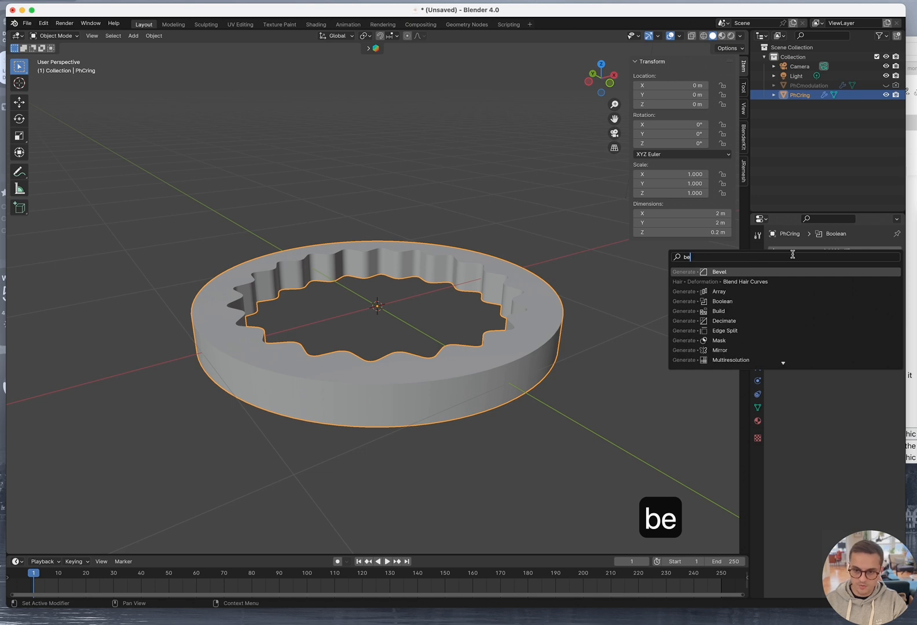
key("Return")
Set PhCring's bevel amount to 0.001 m with 20 segments and inspect the ring's edges
left_click(864, 317)
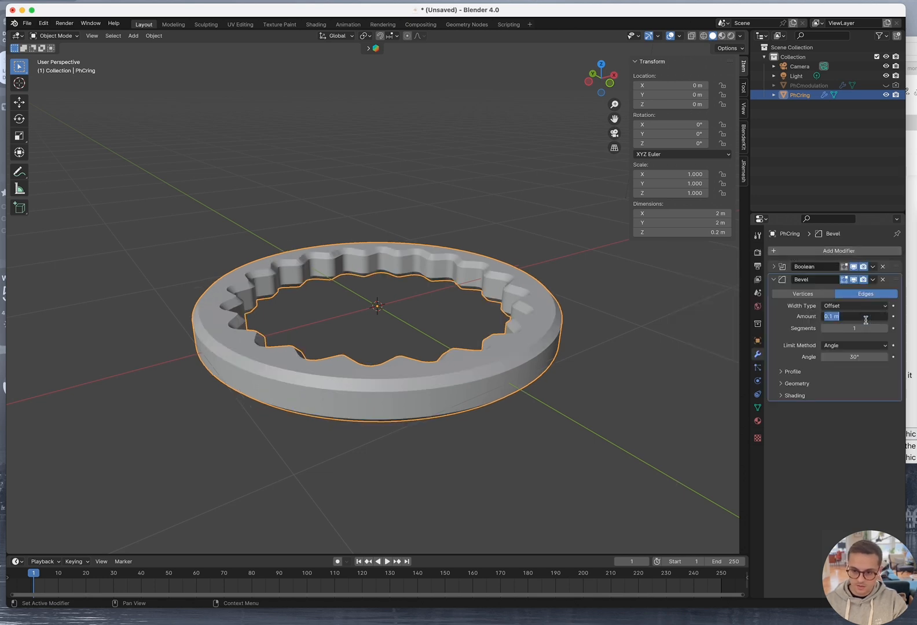
type("0.001")
key("Tab")
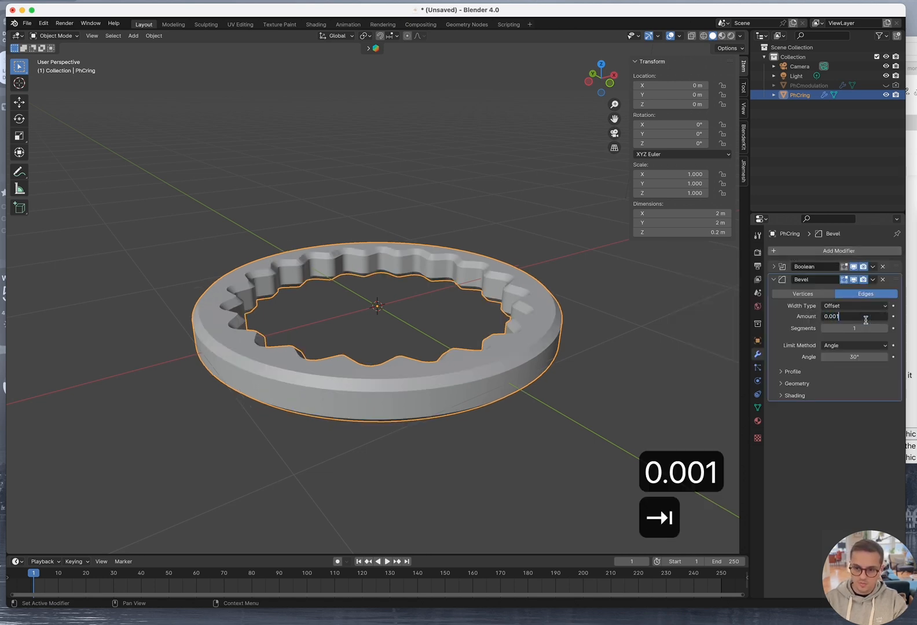
type("20")
key("Tab")
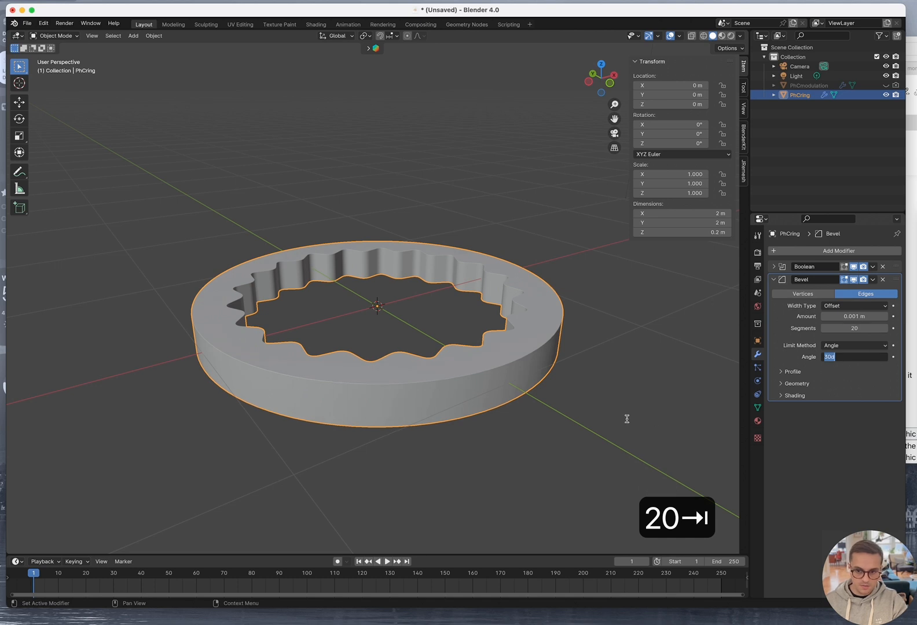
left_click(374, 443)
middle_click_drag(375, 443, 415, 429)
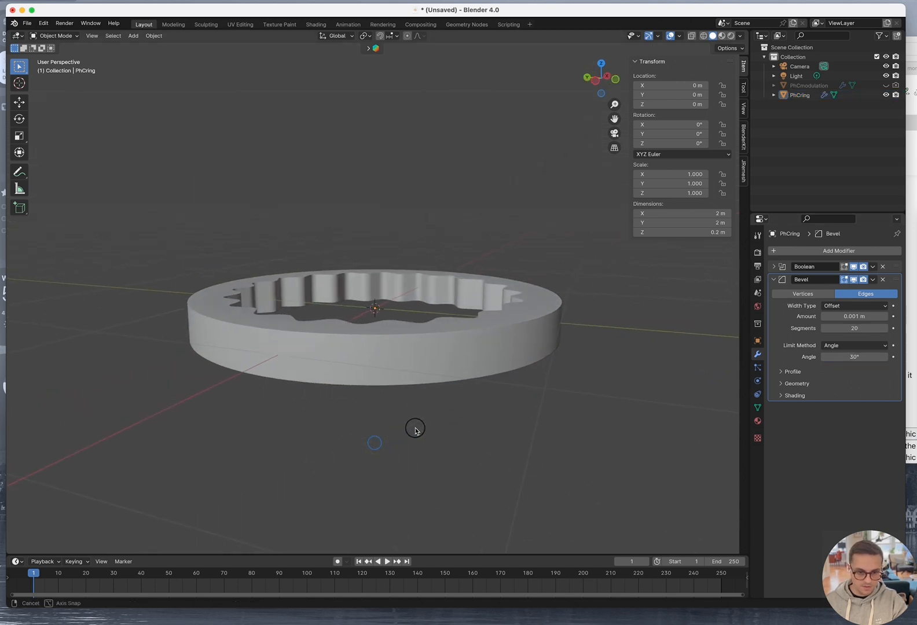
Set PhCring's bevel amount to 0.02 m
left_click(845, 317)
type("0.")
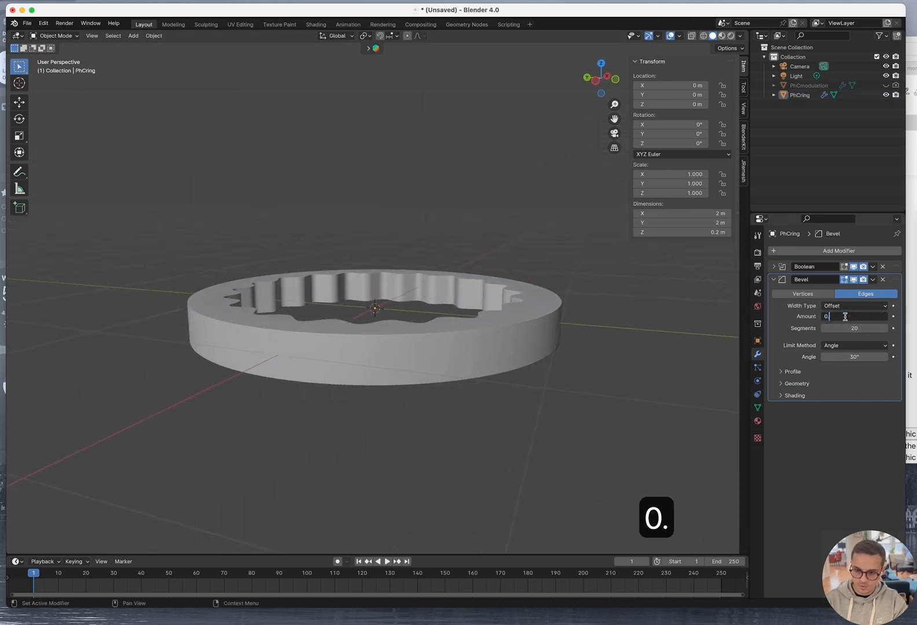
type("02")
key("Tab")
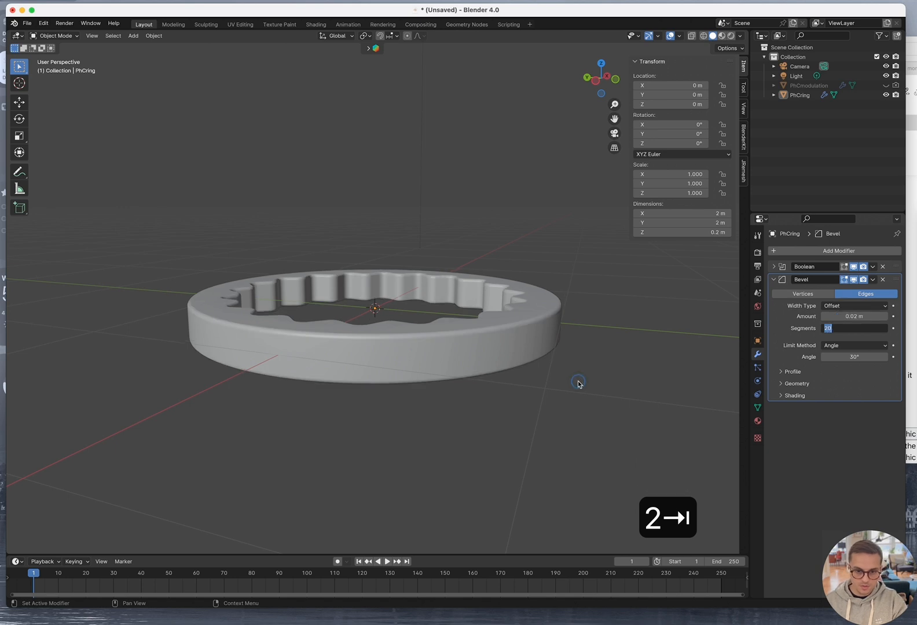
Set PhCring's bevel amount to 0.01 m and inspect the rounded ring from several distances and angles
left_click(850, 316)
type("0.01")
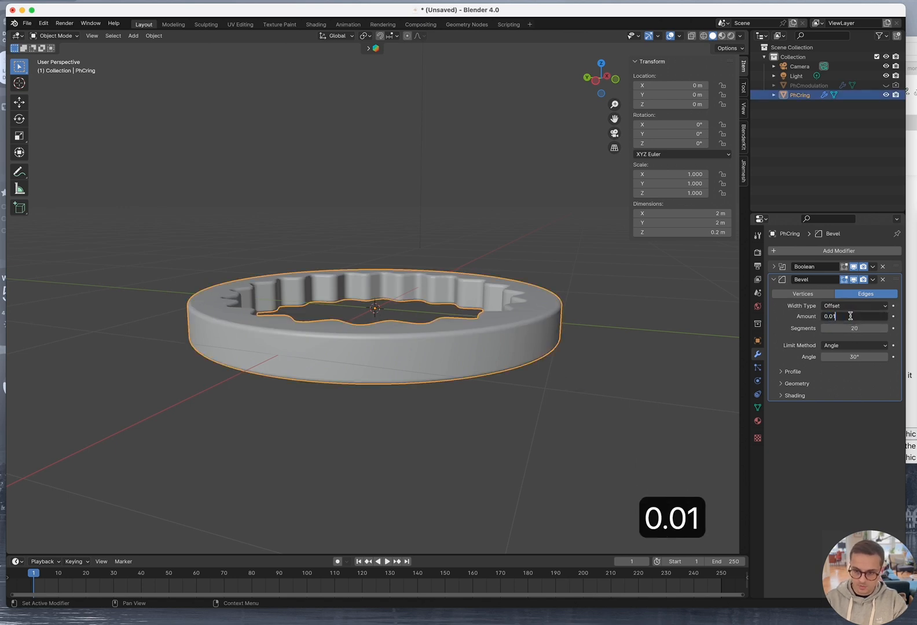
key("Tab")
middle_click_drag(527, 338, 639, 381)
left_click(530, 433)
scroll(511, 413, "up", 3)
scroll(579, 383, "down", 8)
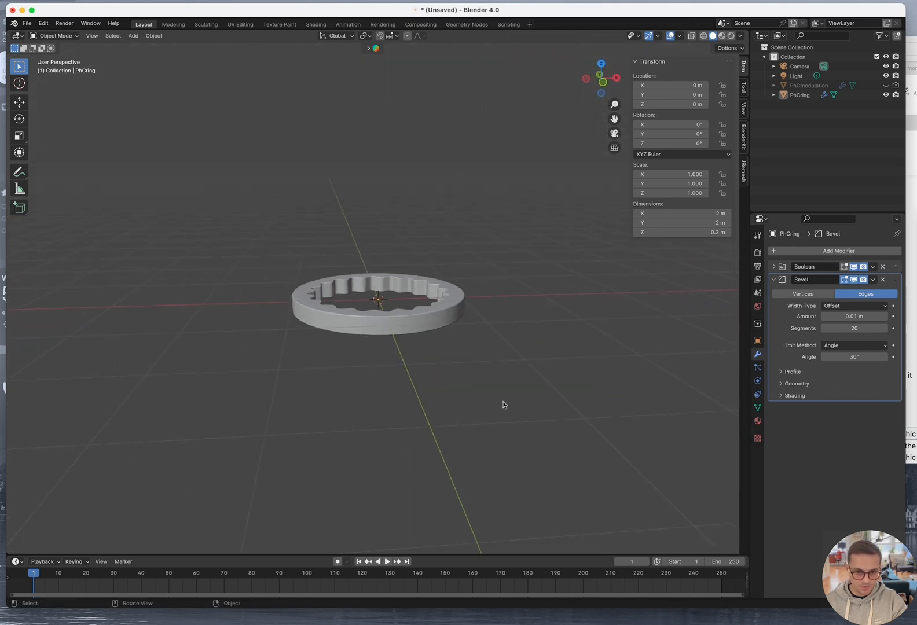
middle_click_drag(503, 403, 471, 440)
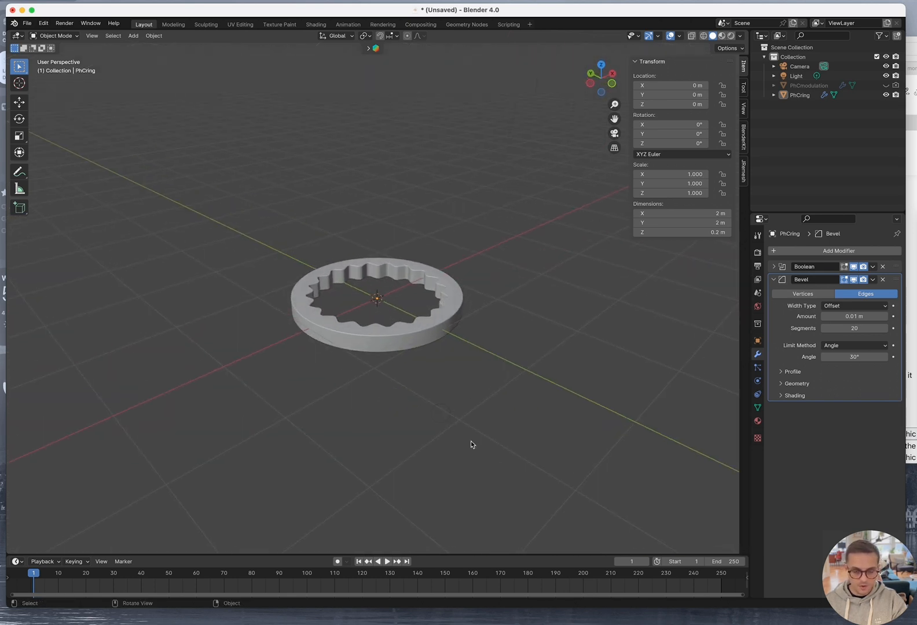
Select the camera in the scene and preview how it frames the ring
middle_click_drag(371, 405, 475, 365)
left_click(343, 158)
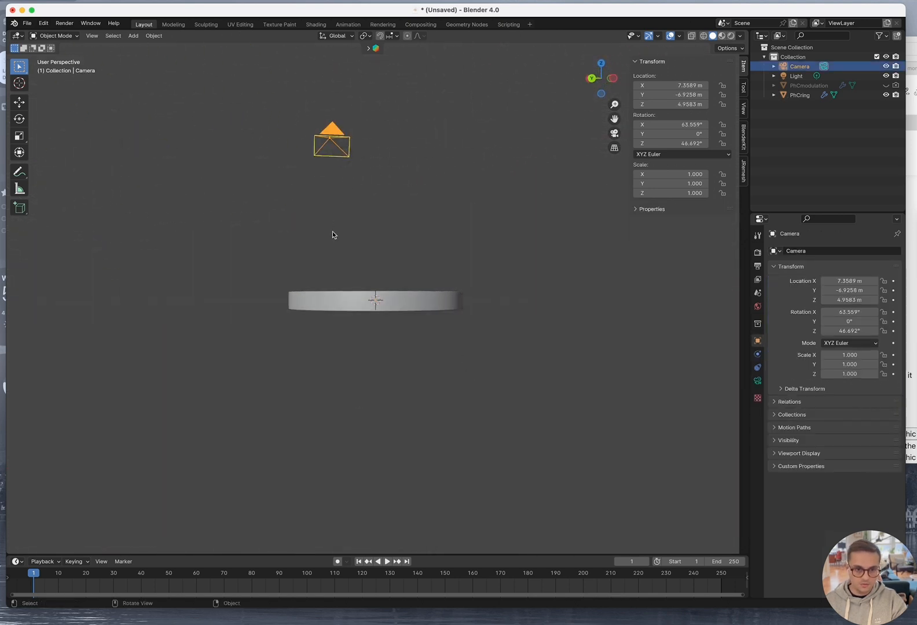
middle_click_drag(254, 240, 428, 263)
scroll(429, 271, "down", 3)
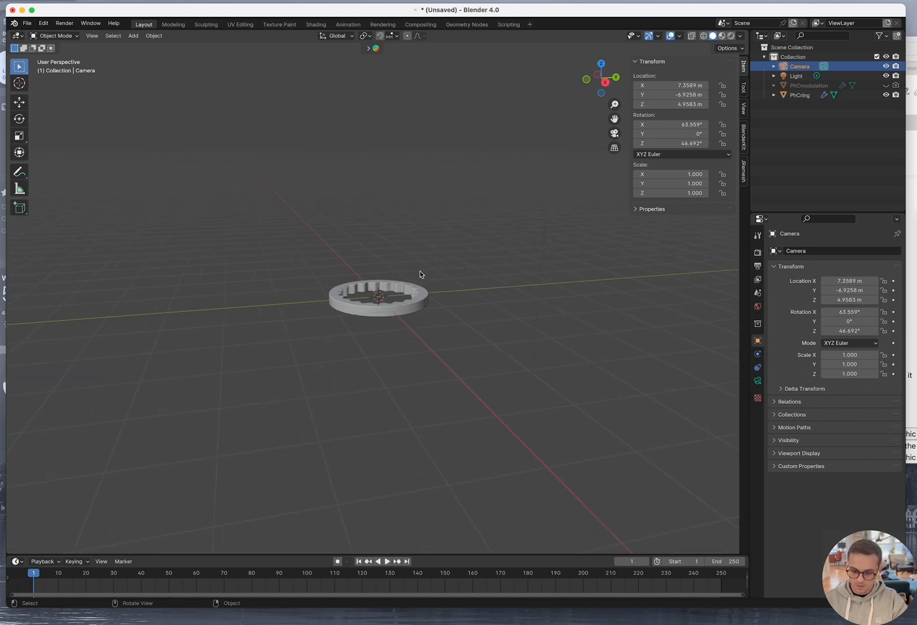
key("0")
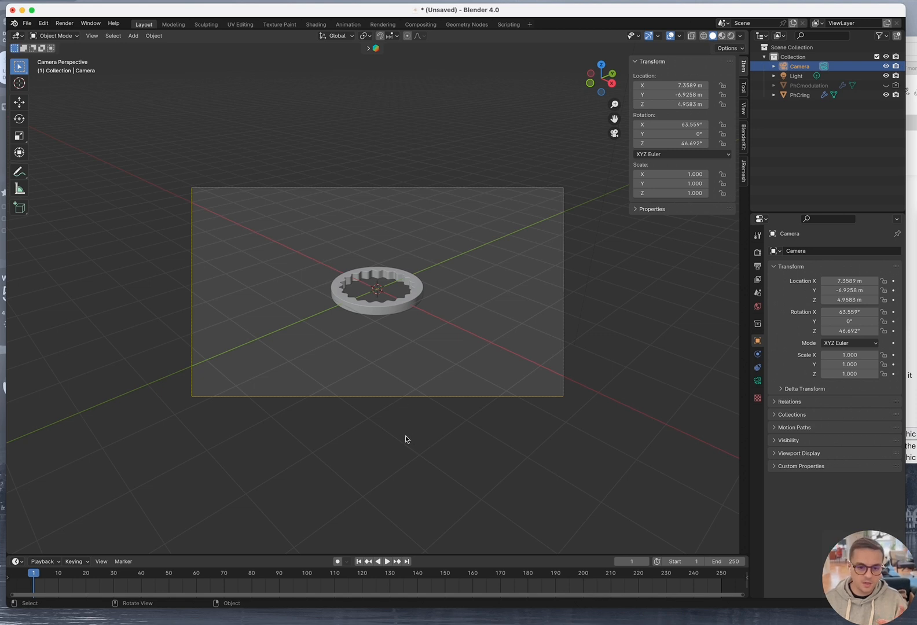
key("0")
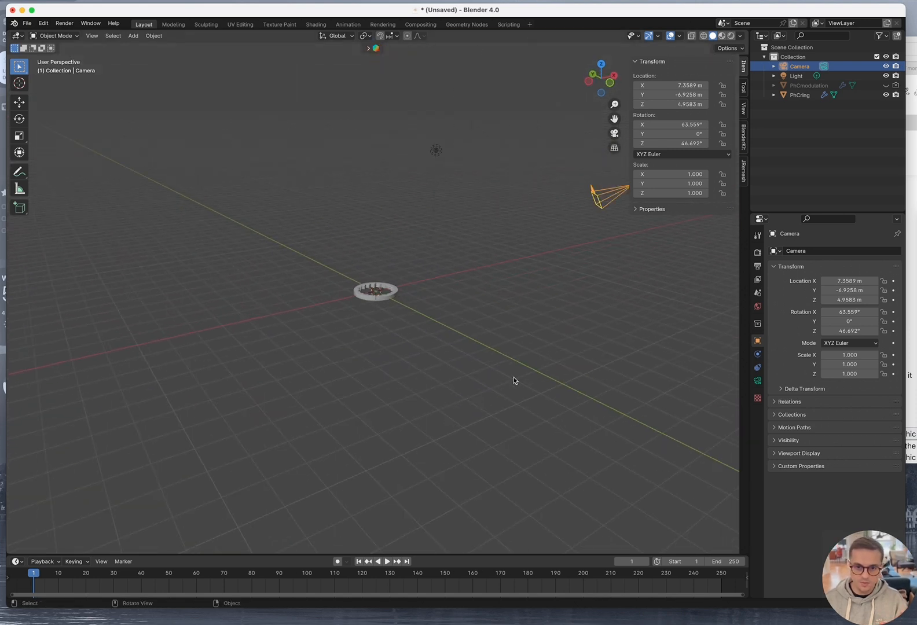
Make sure the camera is selected and switch the viewport to the camera's perspective
left_click(586, 292)
left_click(600, 197)
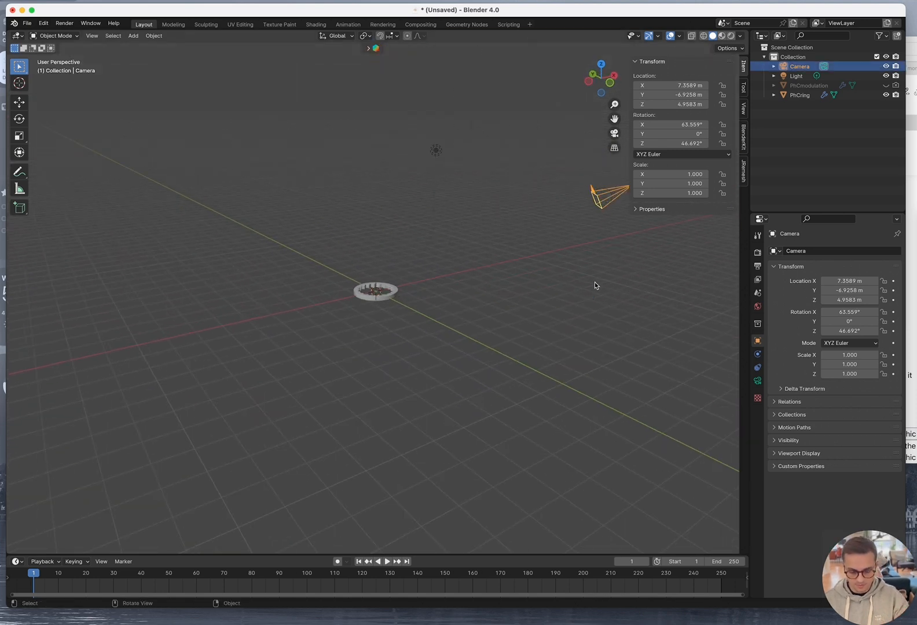
key("g")
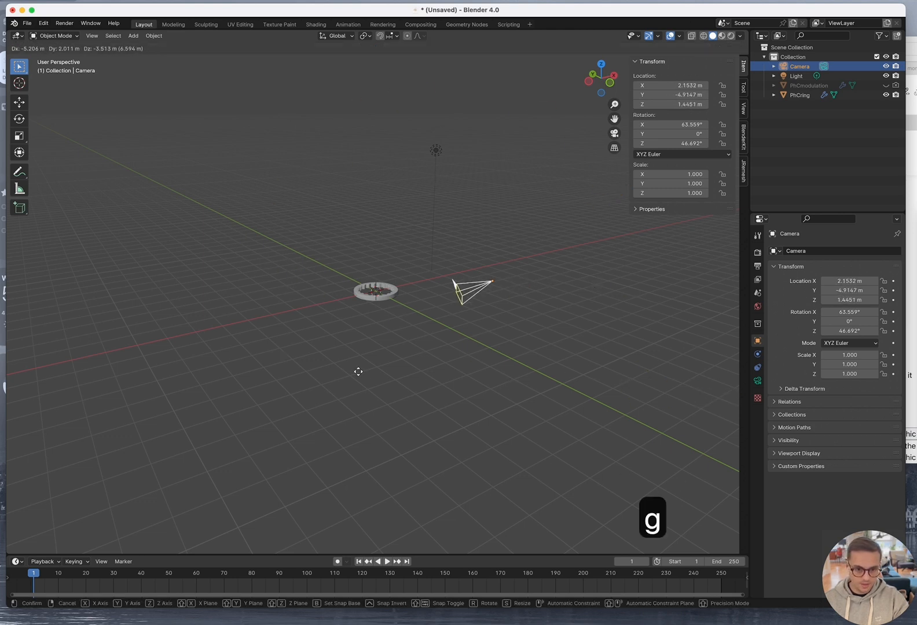
key("Escape")
key("0")
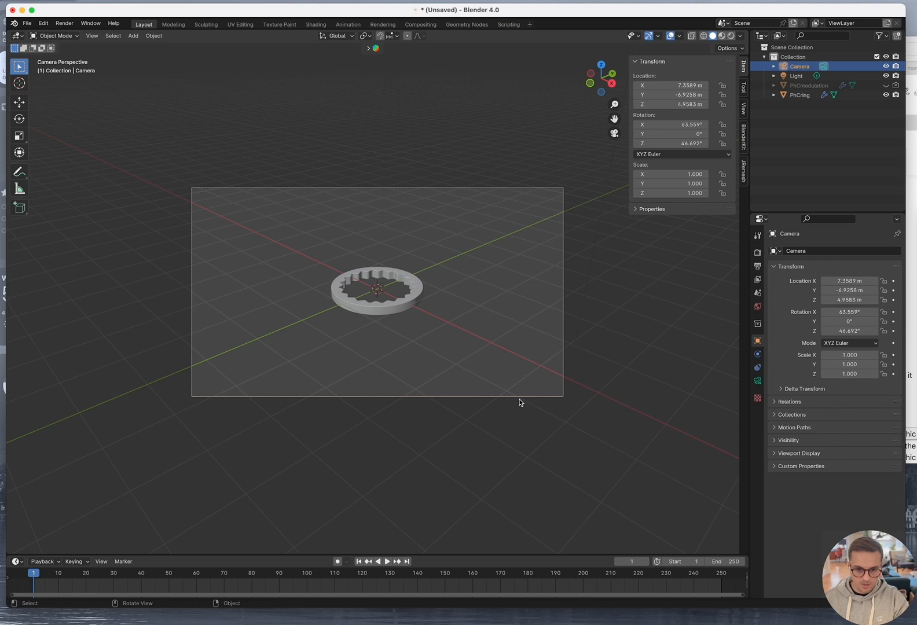
key("g")
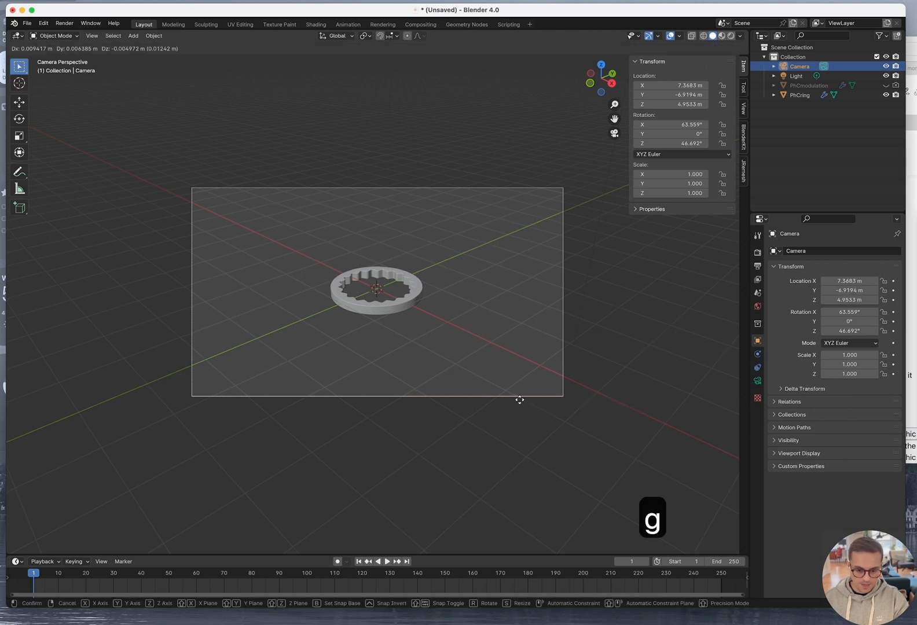
key("z")
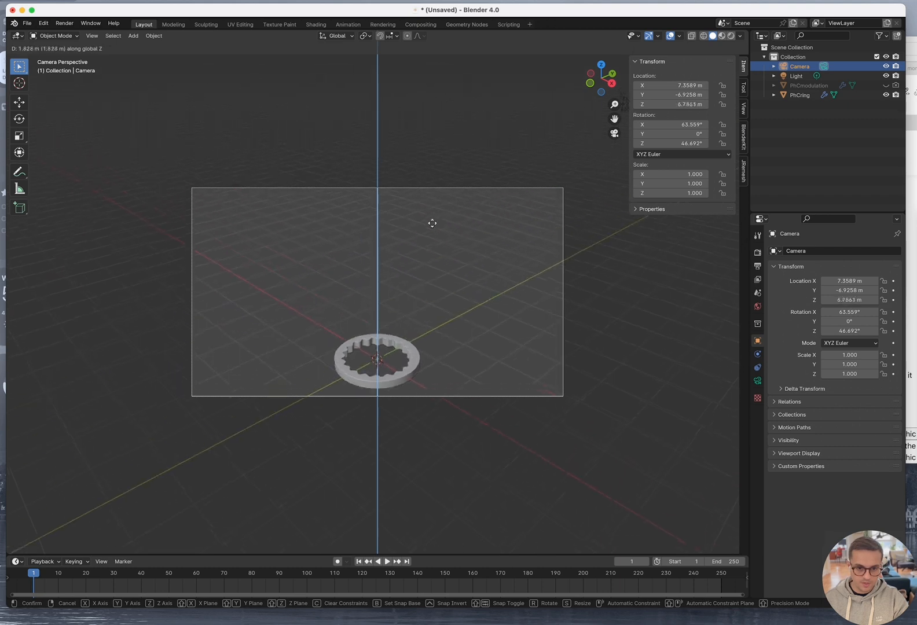
key("x")
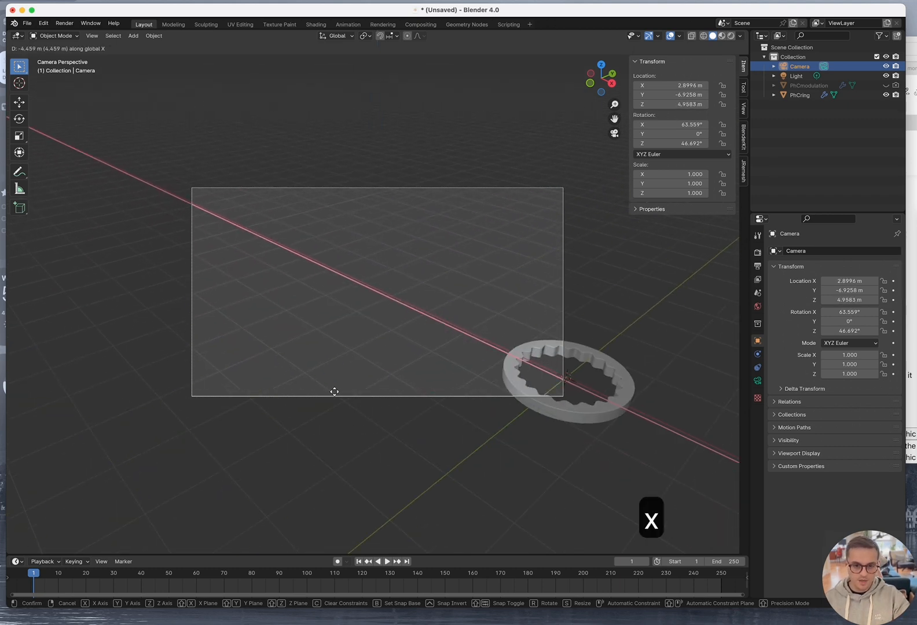
key("y")
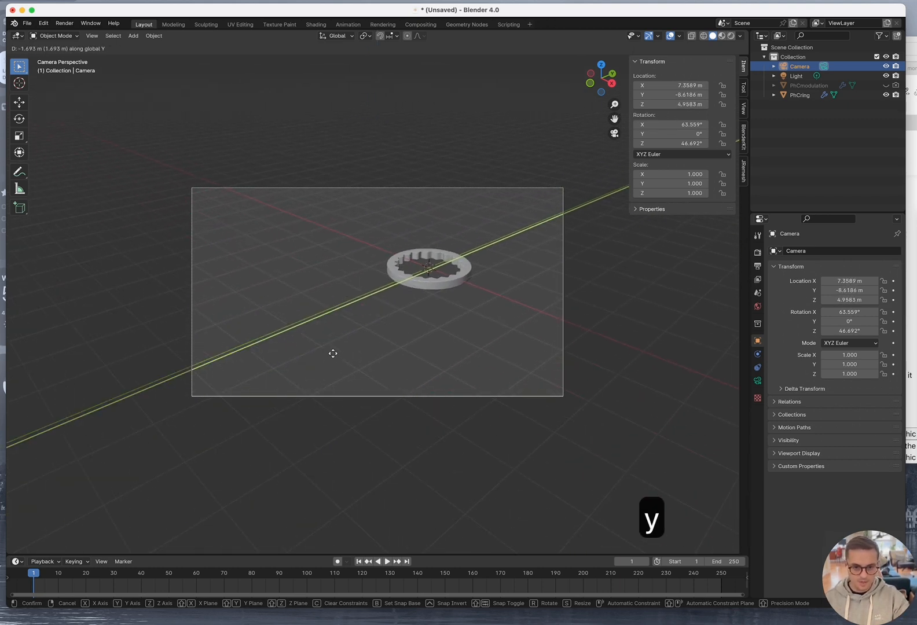
key("Escape")
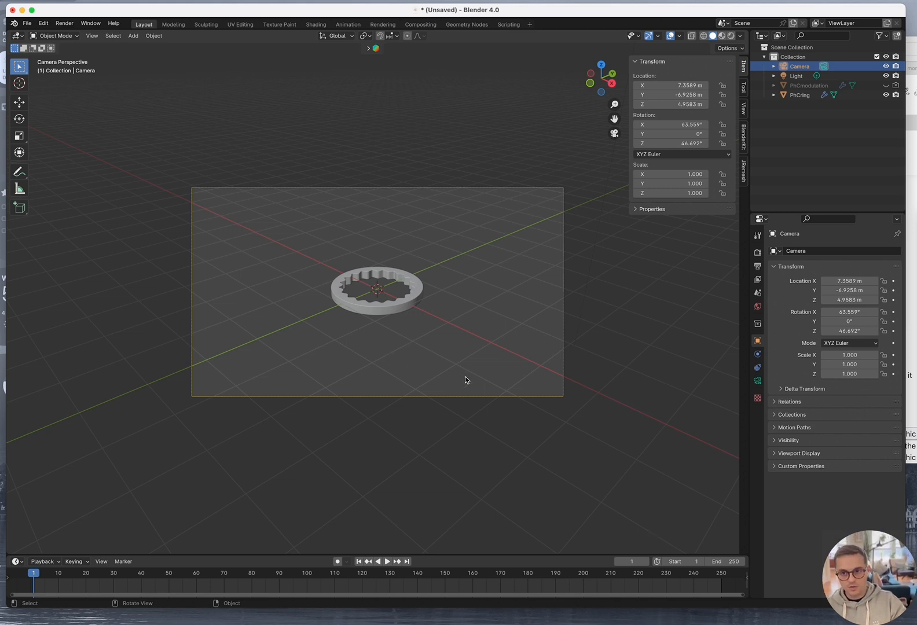
Move the camera about -6.58 m along its local Z axis so the ring fills more of the frame
key("g")
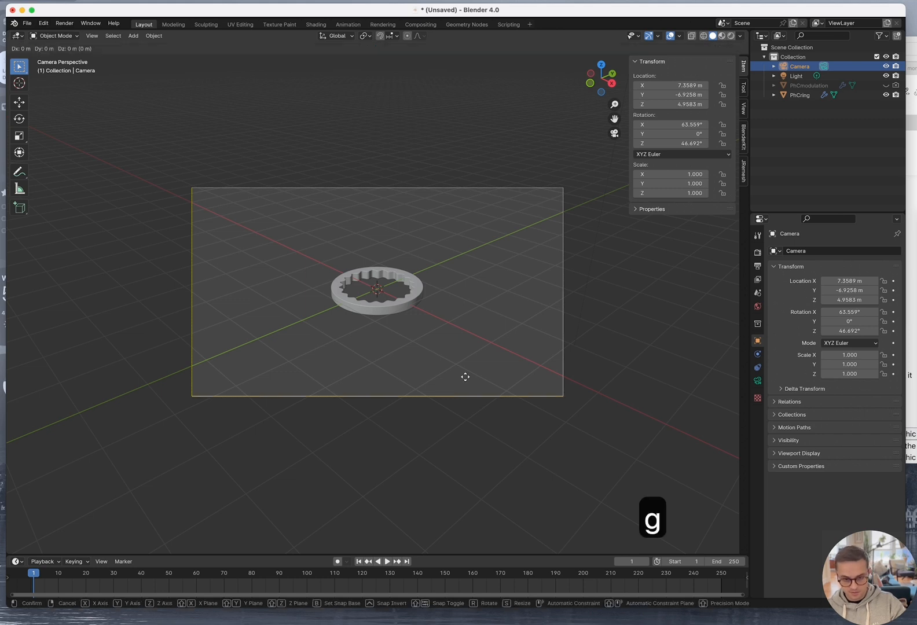
key("z")
key("z")
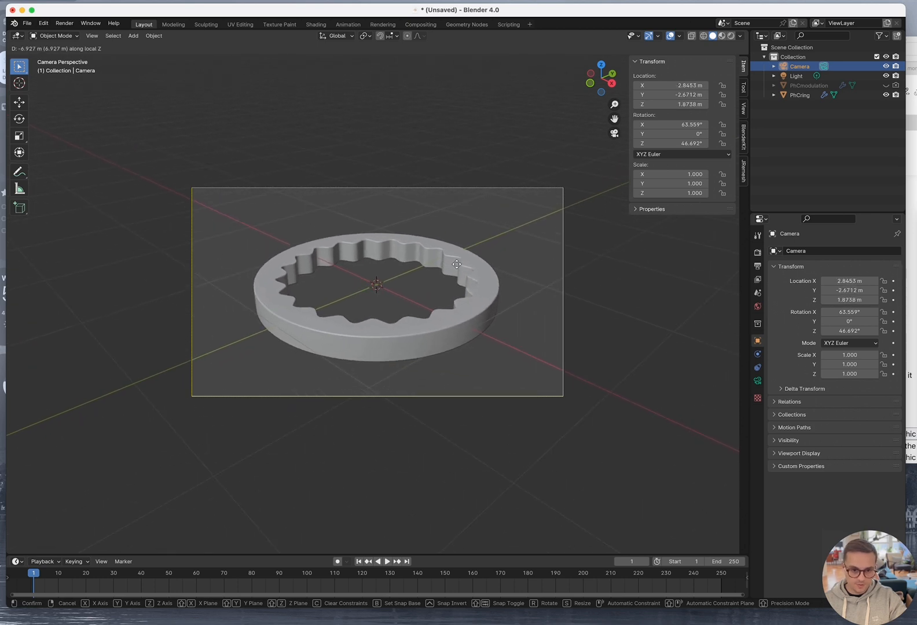
left_click(457, 265)
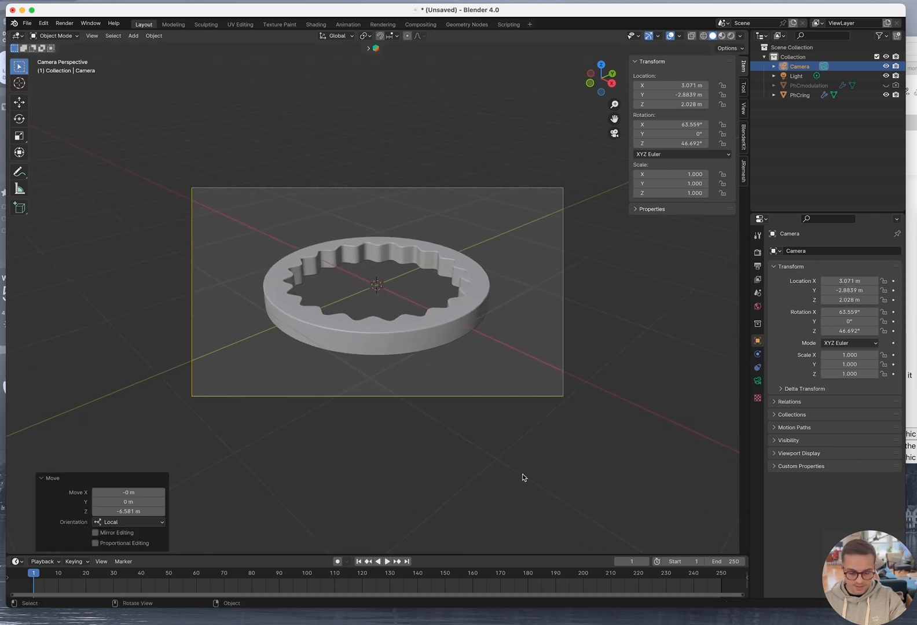
key("r")
key("z")
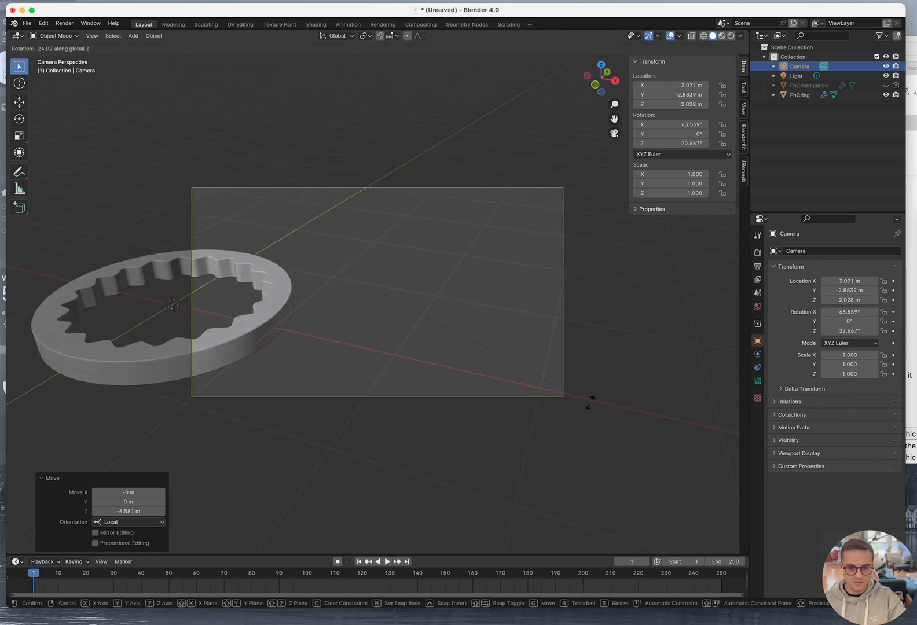
key("Escape")
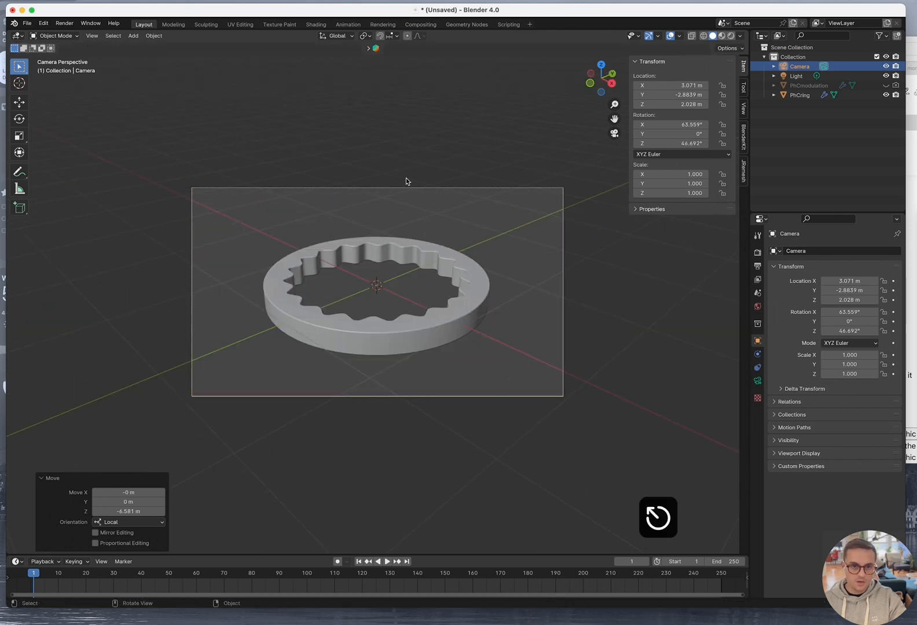
Set the transform pivot point to 3D Cursor and try rotating the camera about the global Z axis
left_click(365, 37)
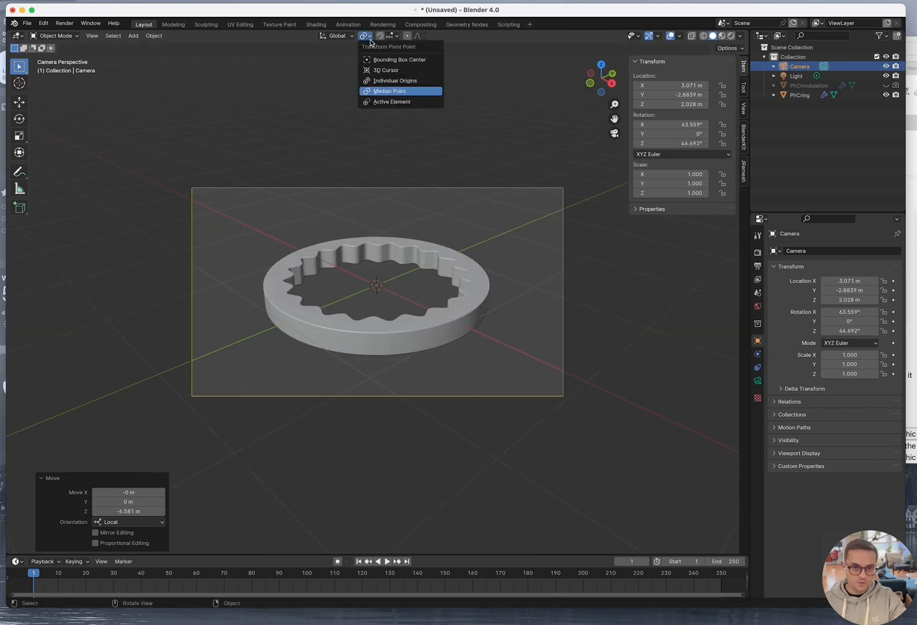
left_click(401, 73)
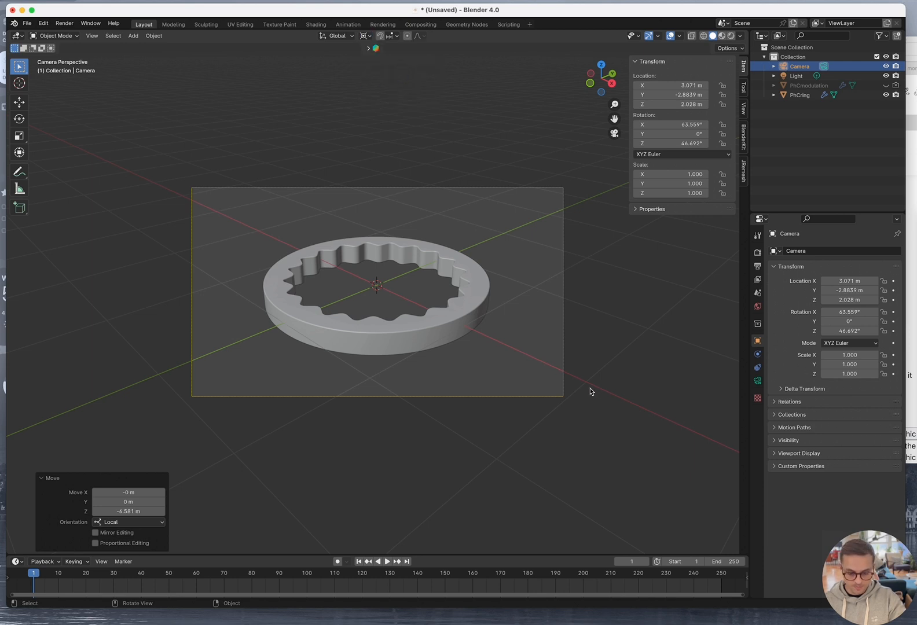
key("r")
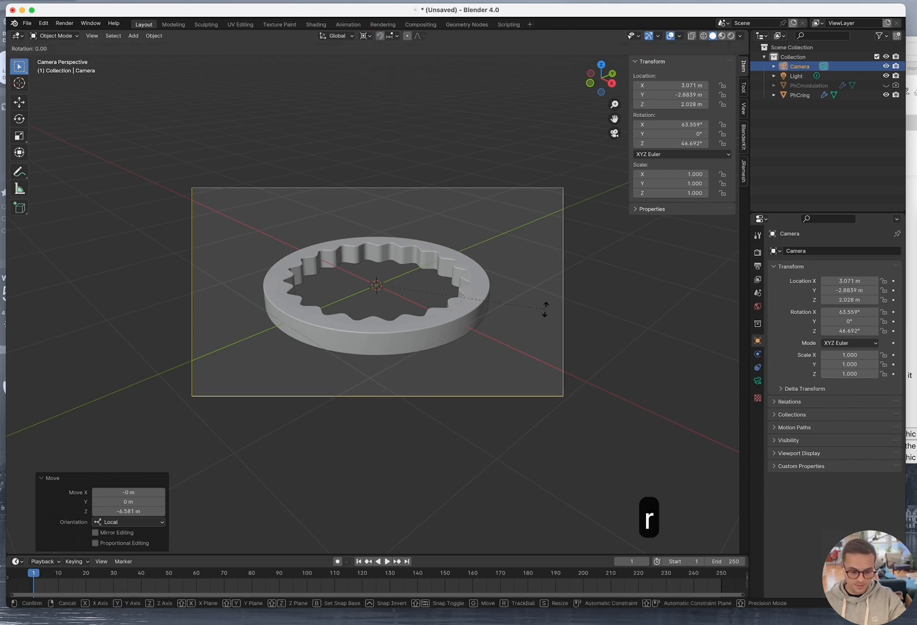
key("z")
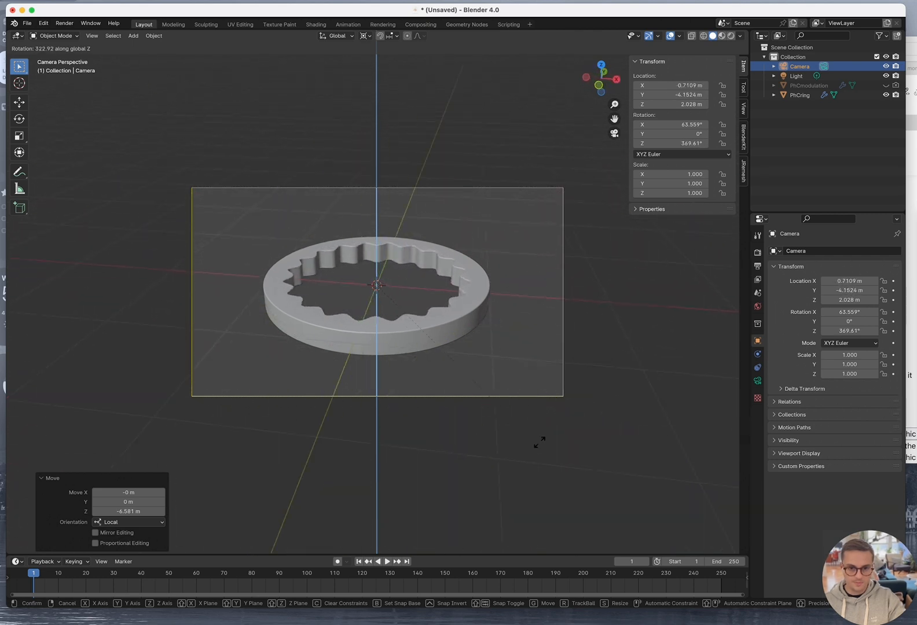
key("Escape")
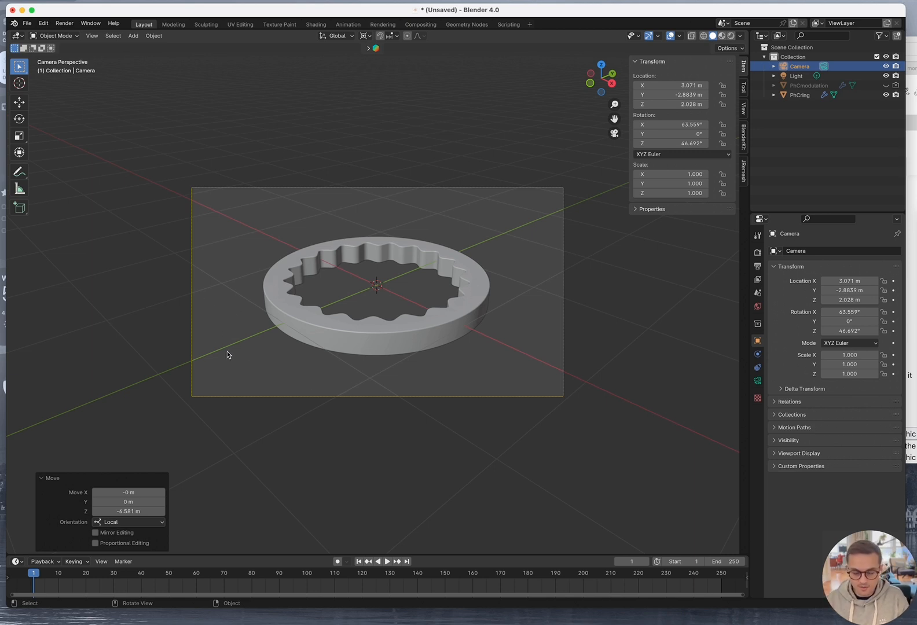
Add a cube mesh to the scene at the ring's centre
scroll(346, 428, "up", 2)
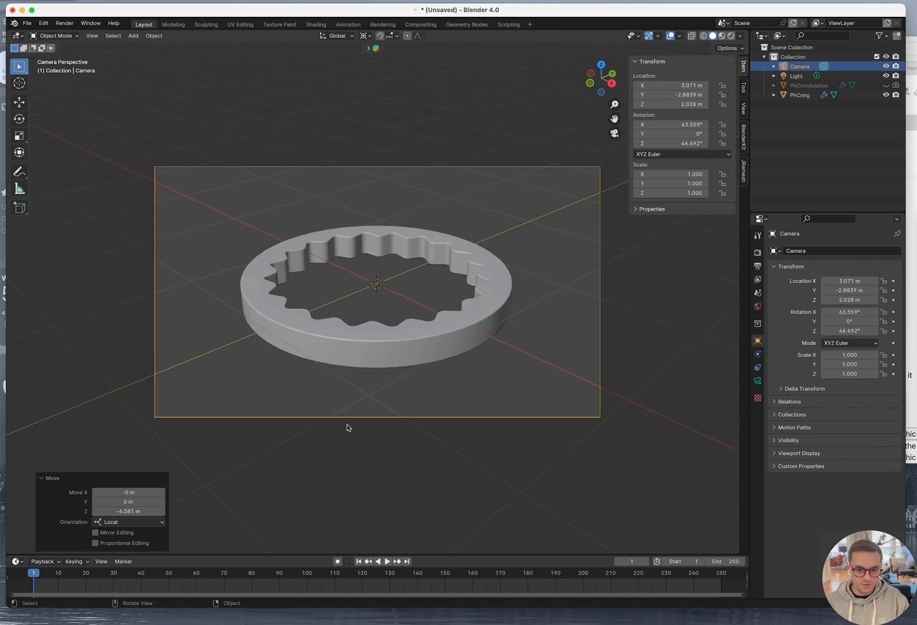
key("space")
type("cu")
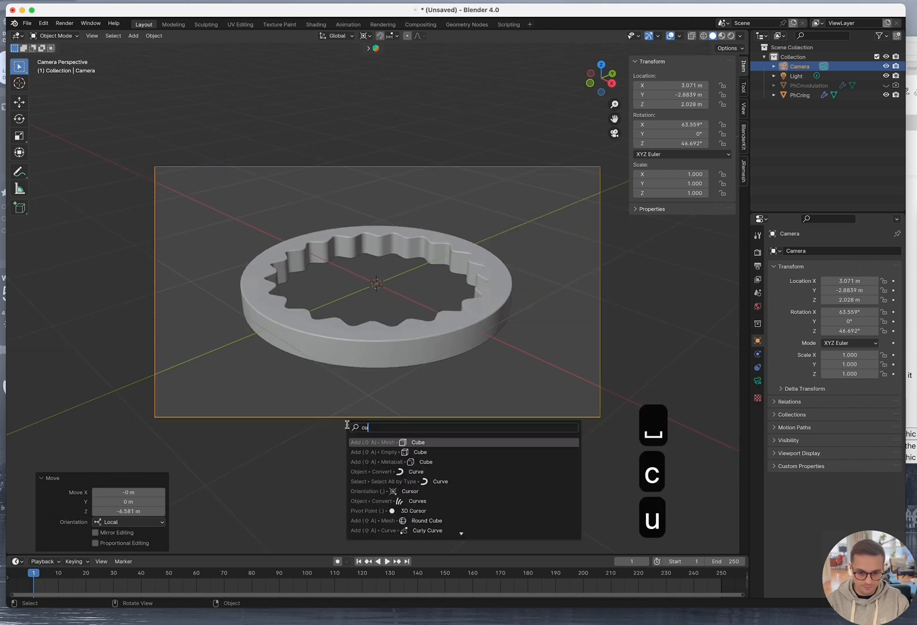
key("Return")
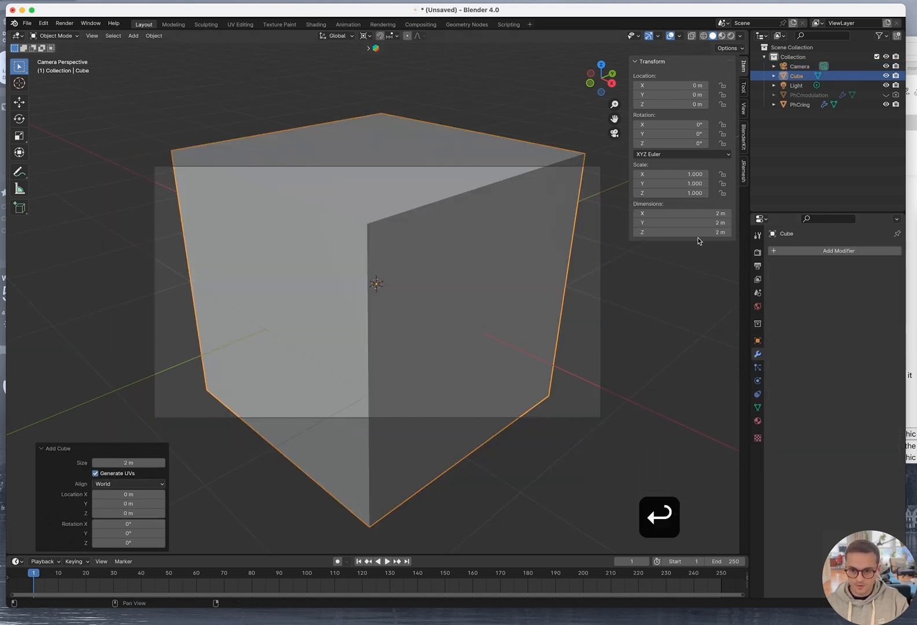
Set the cube's dimensions to X 0.2 m, Y 4 m and Z 0.2 m and apply its scale
left_click(696, 232)
type("0.2")
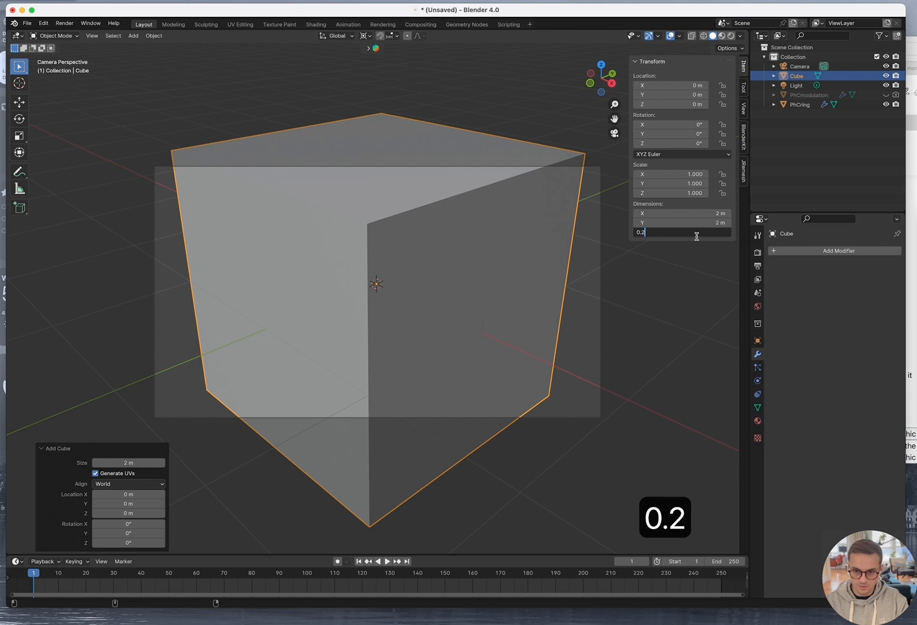
key("shift+Tab")
key("shift+Tab")
type("0.2")
key("Tab")
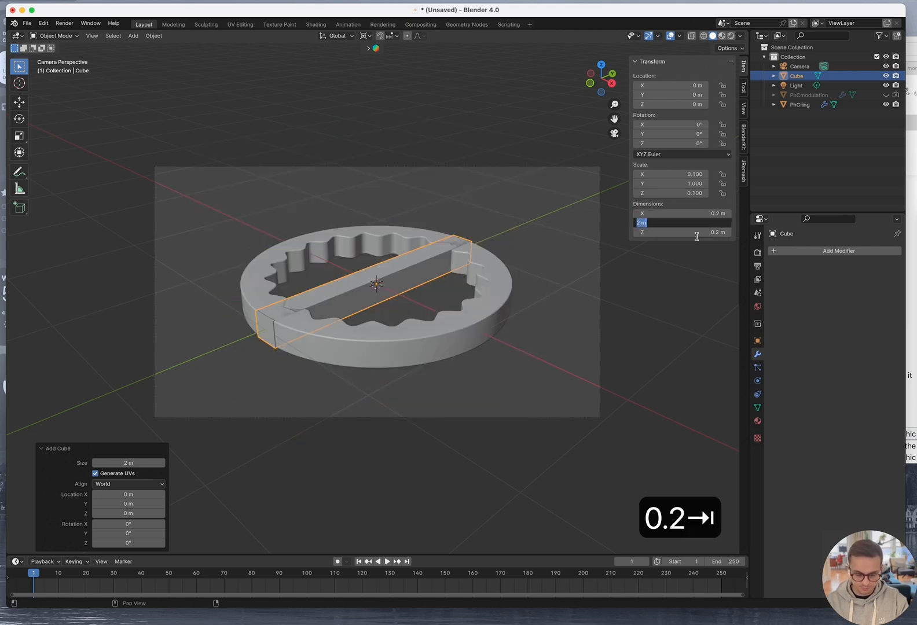
type("4")
key("Tab")
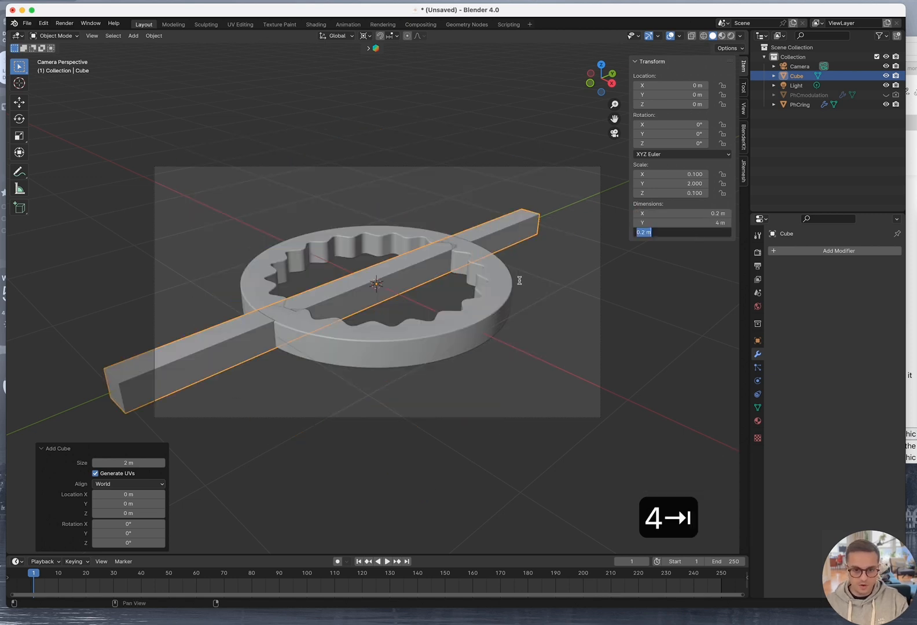
key("super+a")
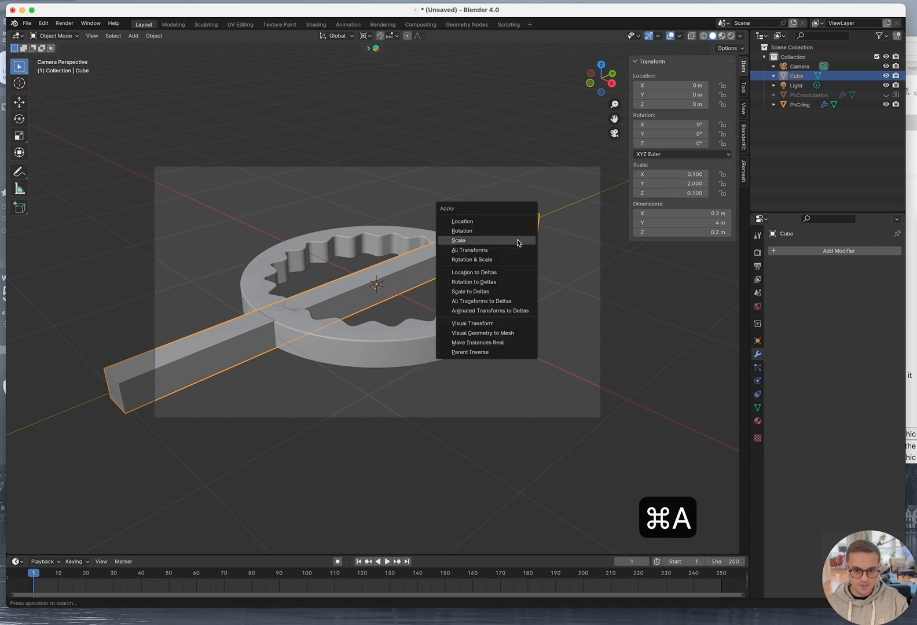
left_click(517, 240)
Move the bar about -1.29 m along the X axis so it lies just behind the ring
key("g")
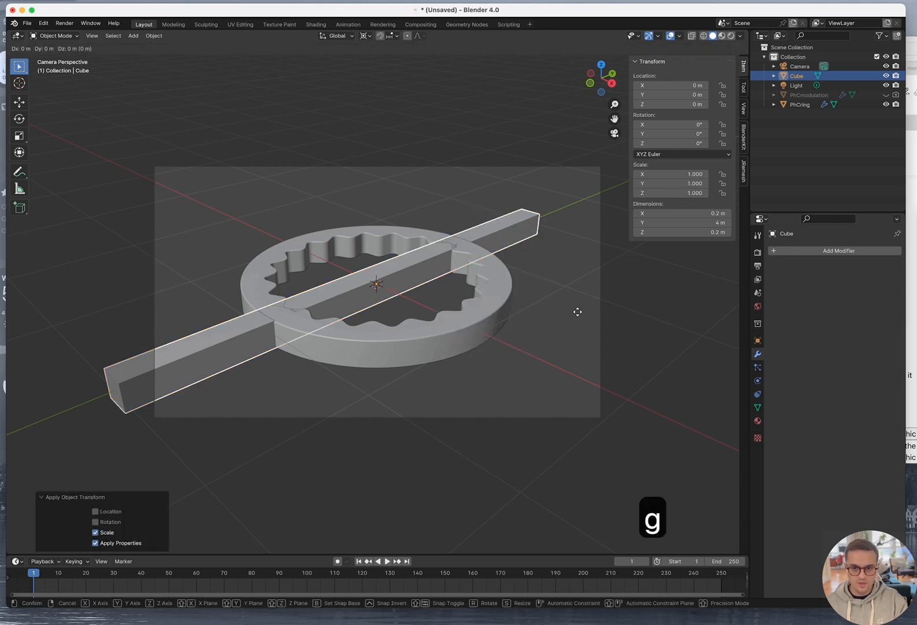
key("x")
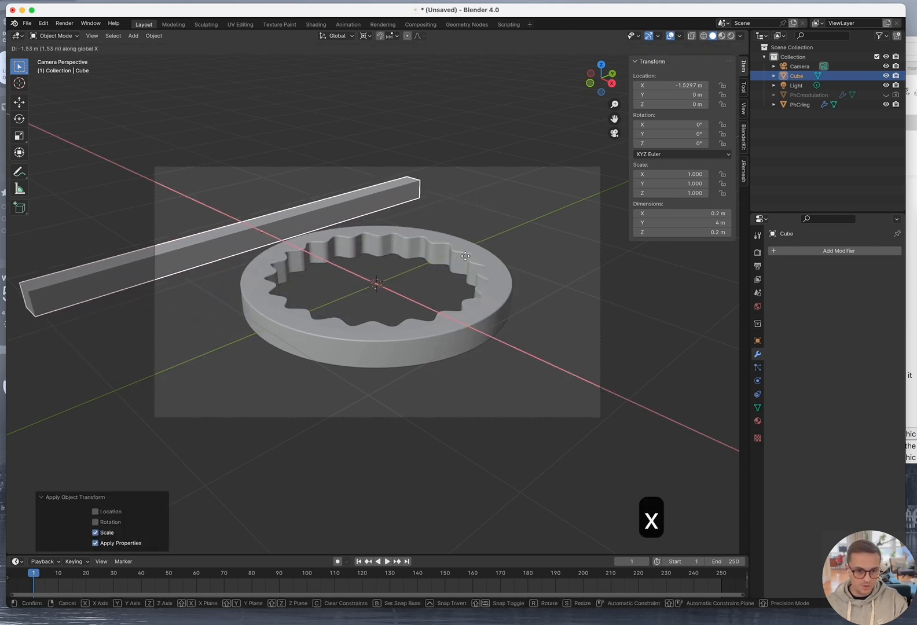
left_click(535, 251)
left_click(535, 251)
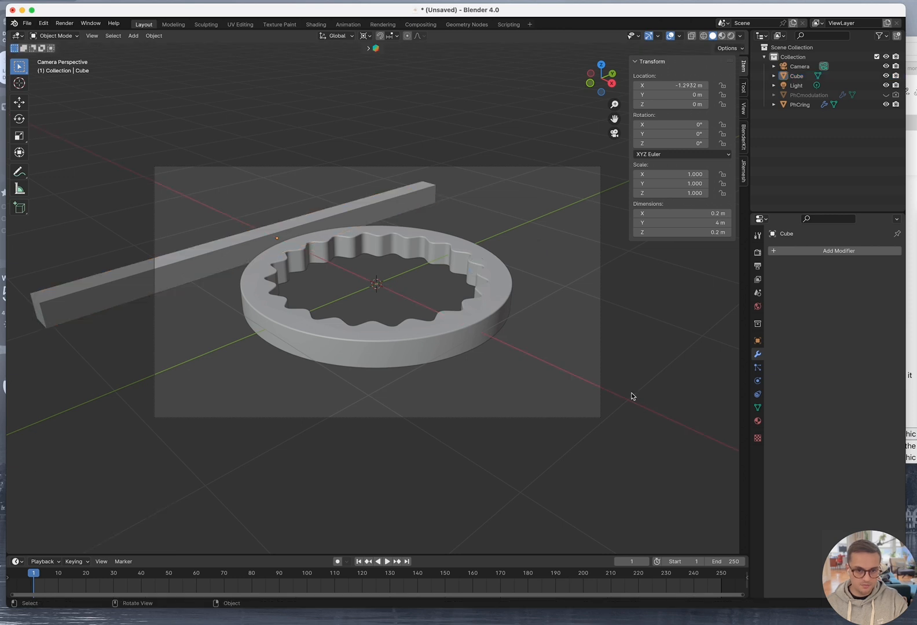
left_click(424, 205)
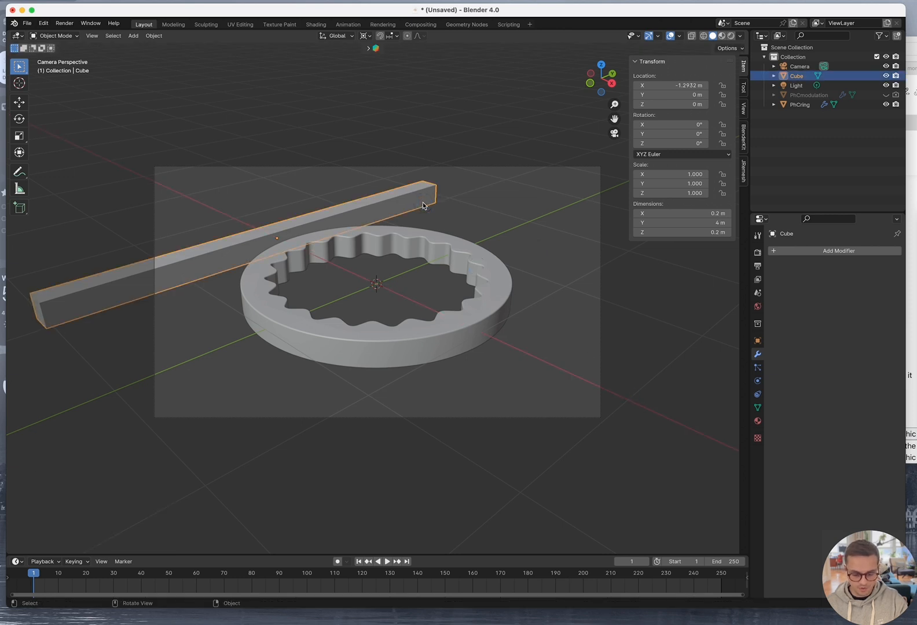
left_click(362, 445)
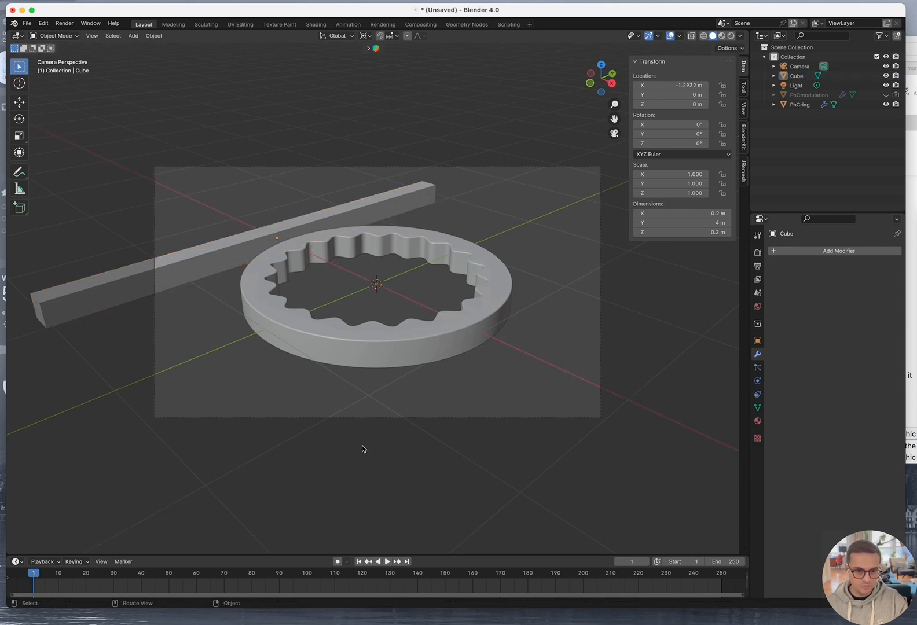
Shift the bar about 0.67 m along Y and lengthen it along Y by a factor of about 1.64
left_click(213, 268)
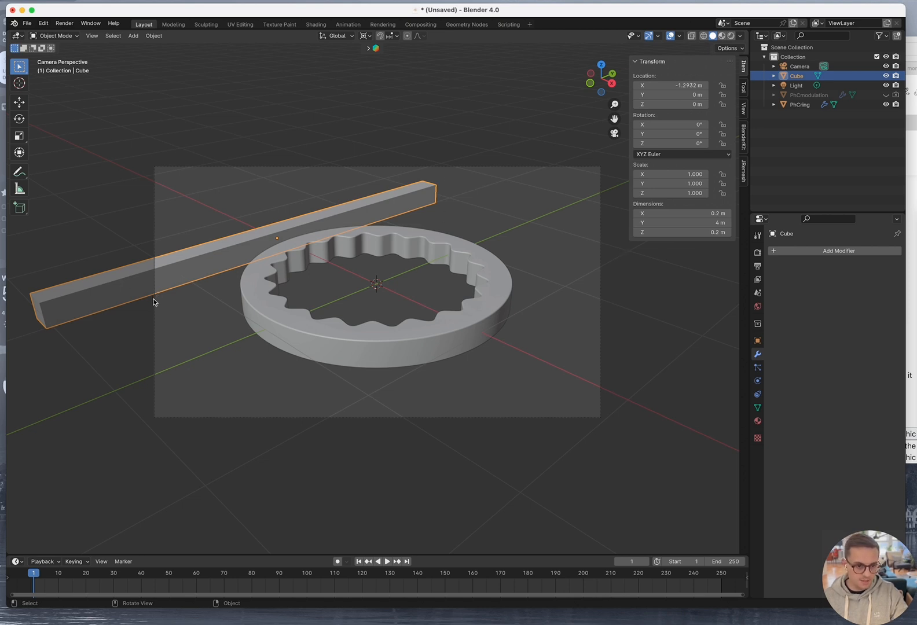
key("g")
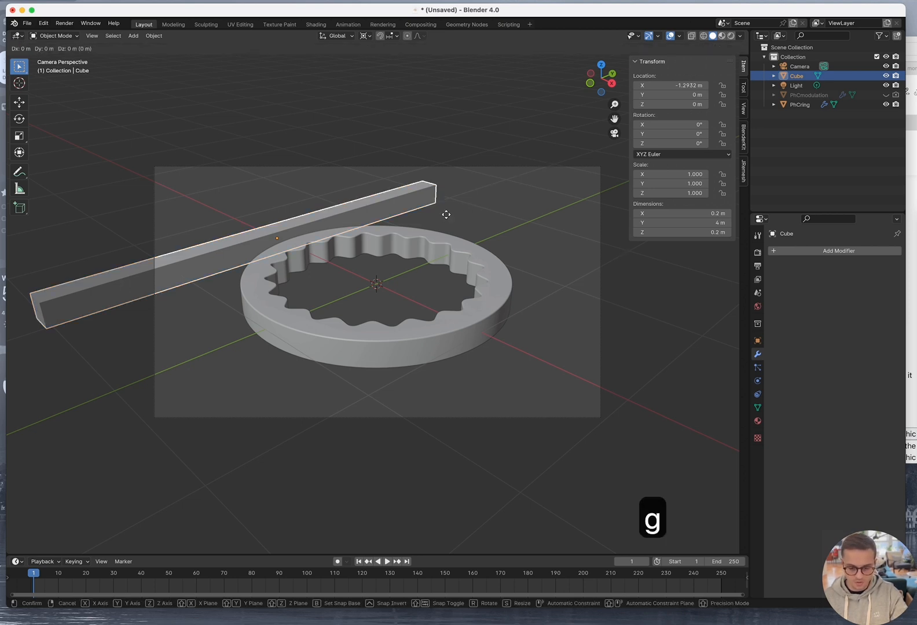
key("y")
left_click(508, 194)
key("s")
key("y")
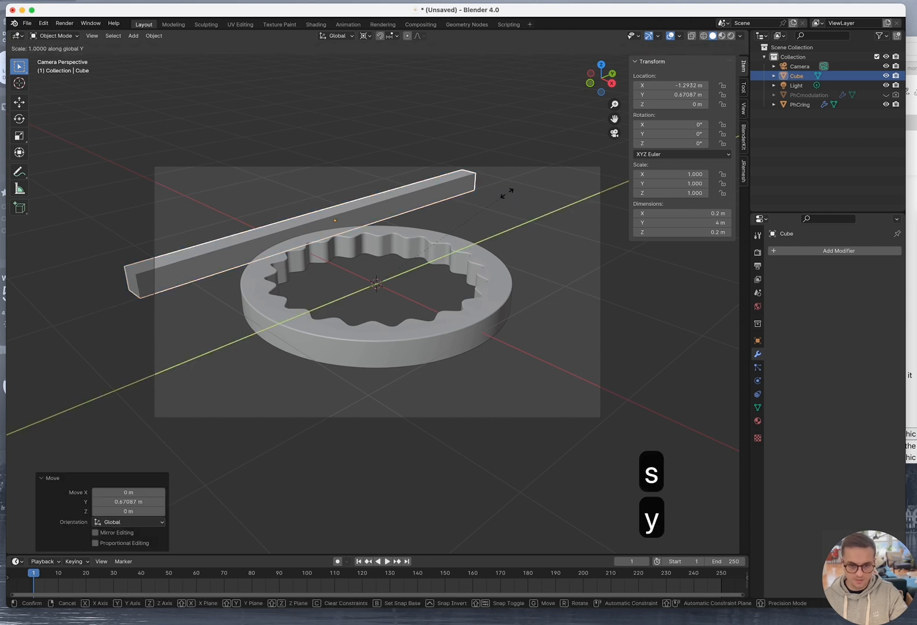
left_click(637, 287)
left_click(638, 288)
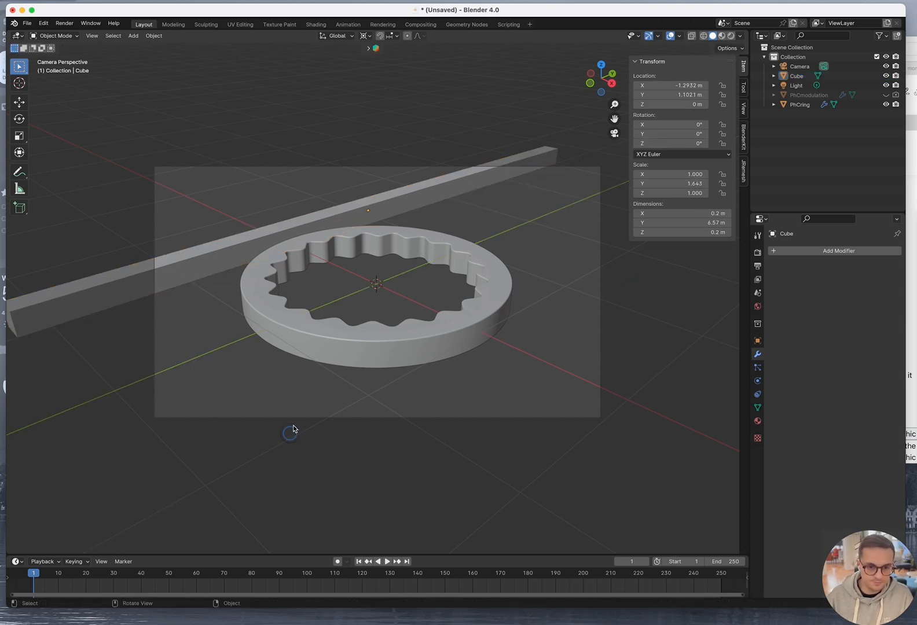
Add a Bevel modifier to the bar with an amount of 0.01 m and 20 segments
left_click(191, 267)
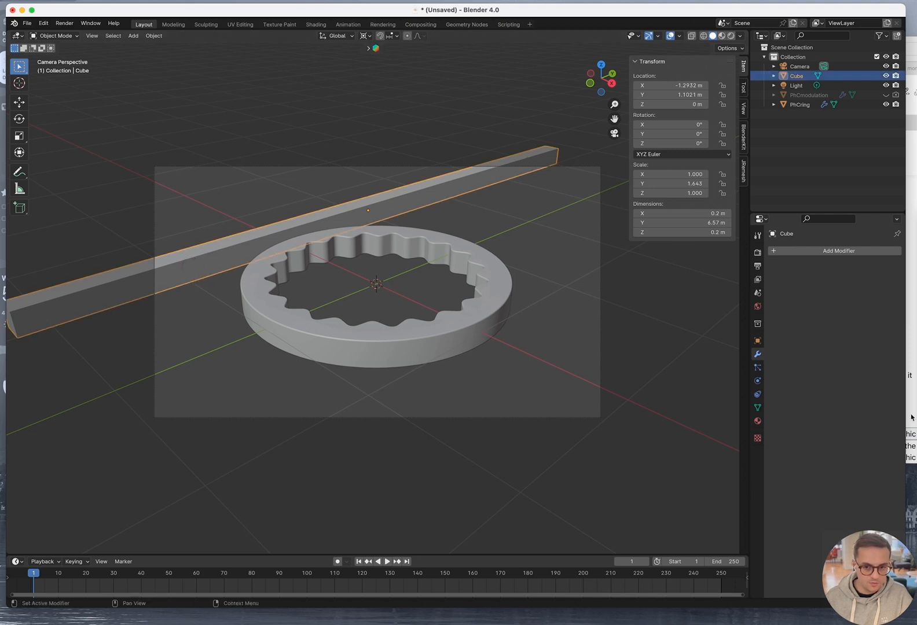
left_click(803, 252)
type("bew")
key("Return")
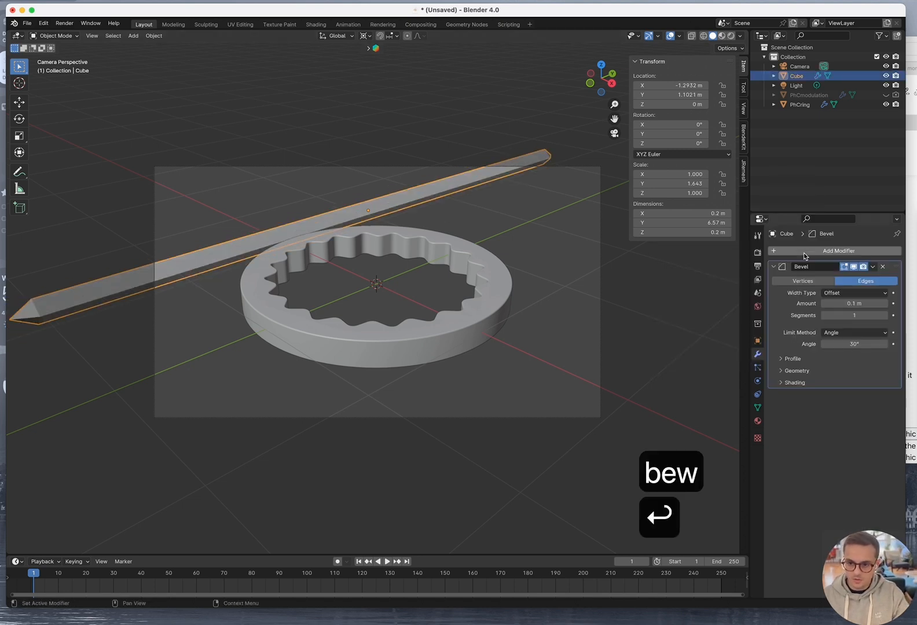
left_click(857, 304)
type("0.01")
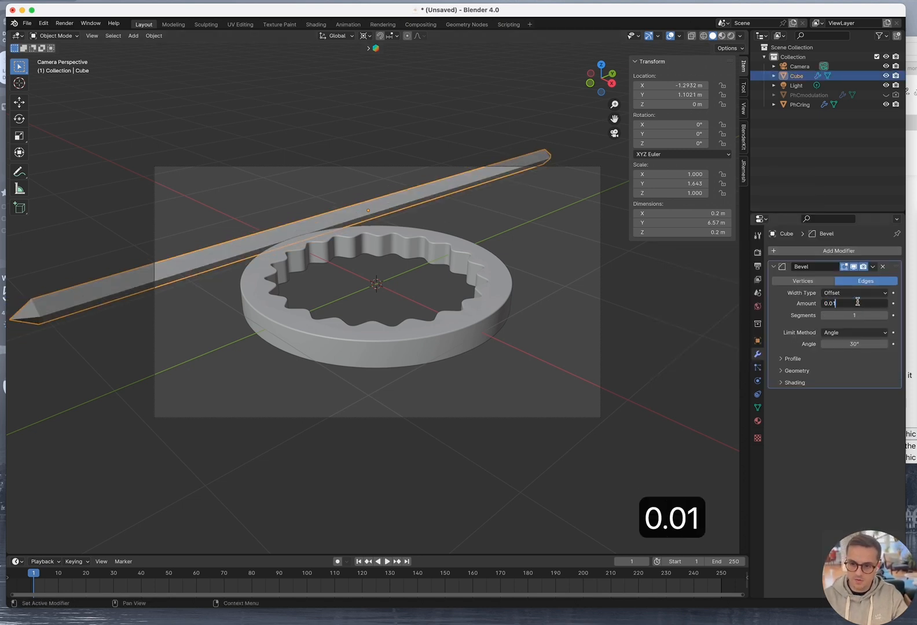
key("Tab")
type("20")
key("Tab")
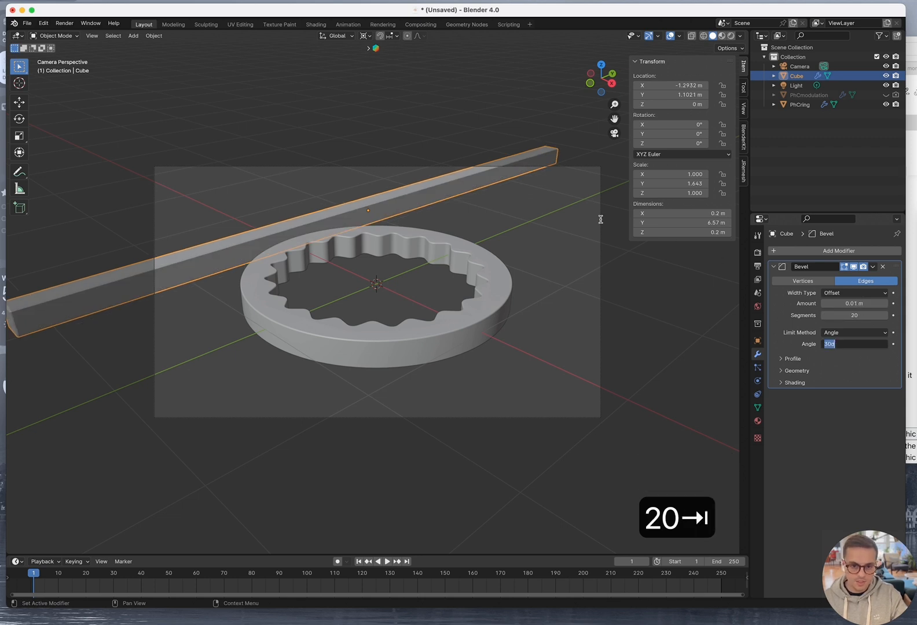
Apply the lengthened bar's scale and deselect it
left_click(564, 192)
key("super+a")
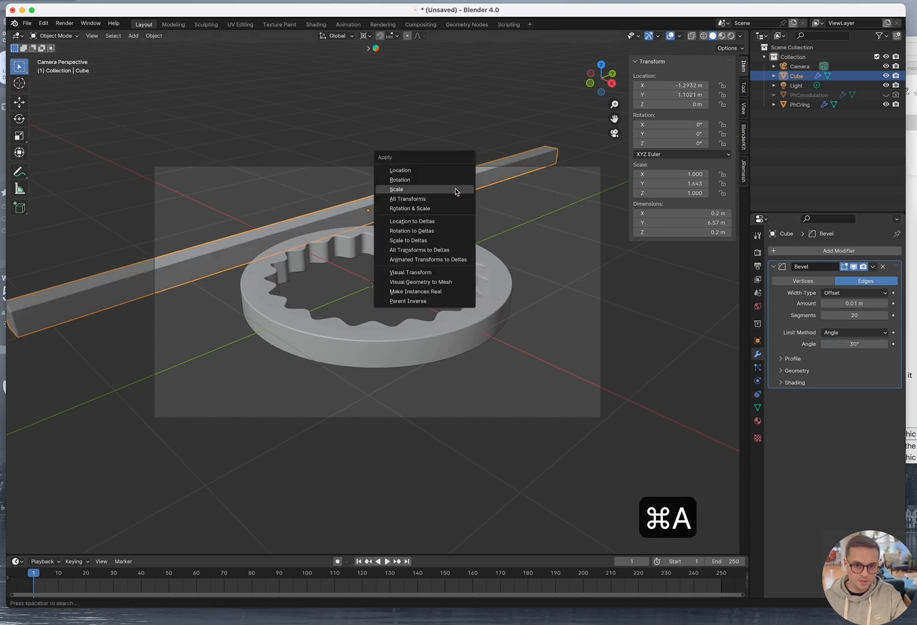
left_click(455, 189)
left_click(468, 455)
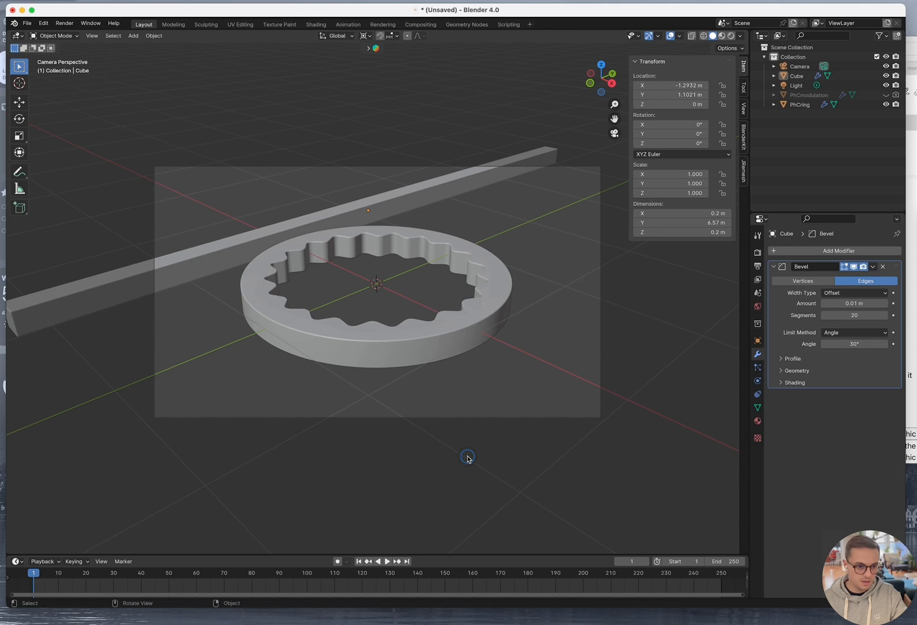
Delete the straight bar beside the ring
mouse_move(293, 448)
middle_mouse_down()
mouse_move(314, 432)
mouse_move(417, 434)
mouse_move(461, 452)
mouse_move(467, 467)
mouse_move(549, 364)
mouse_move(292, 438)
middle_mouse_up()
scroll(292, 438, "down", 5)
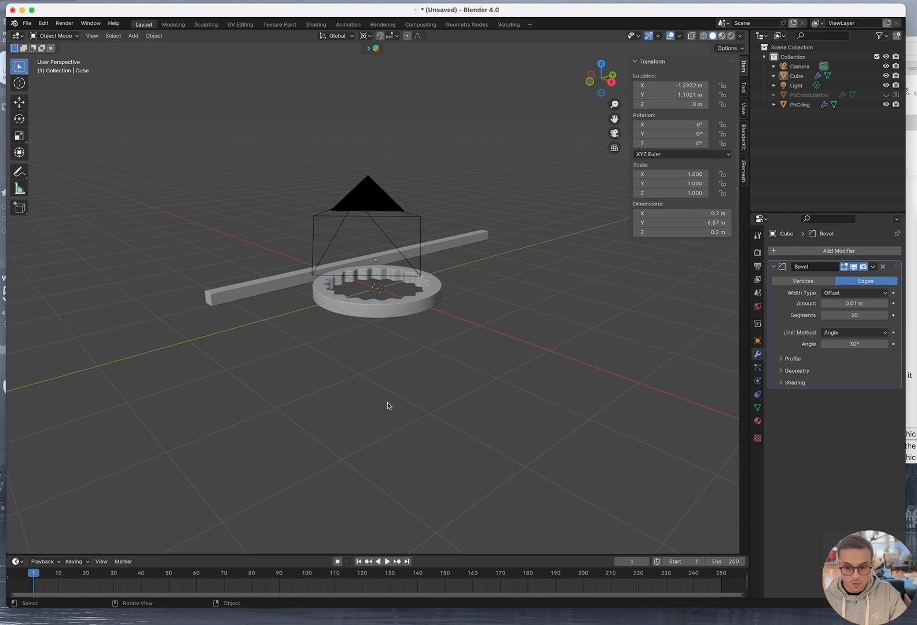
middle_click_drag(391, 404, 312, 255)
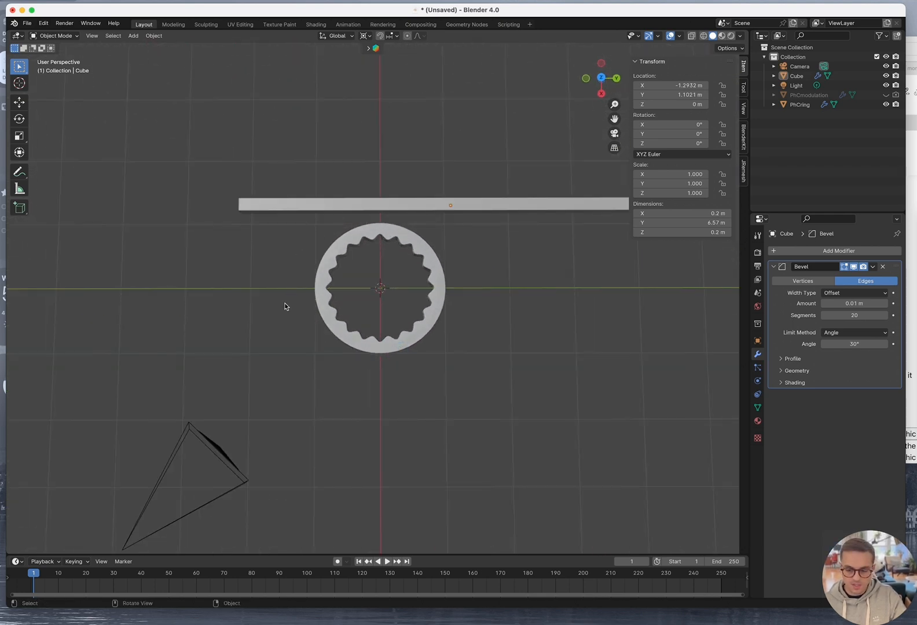
scroll(410, 349, "up", 3)
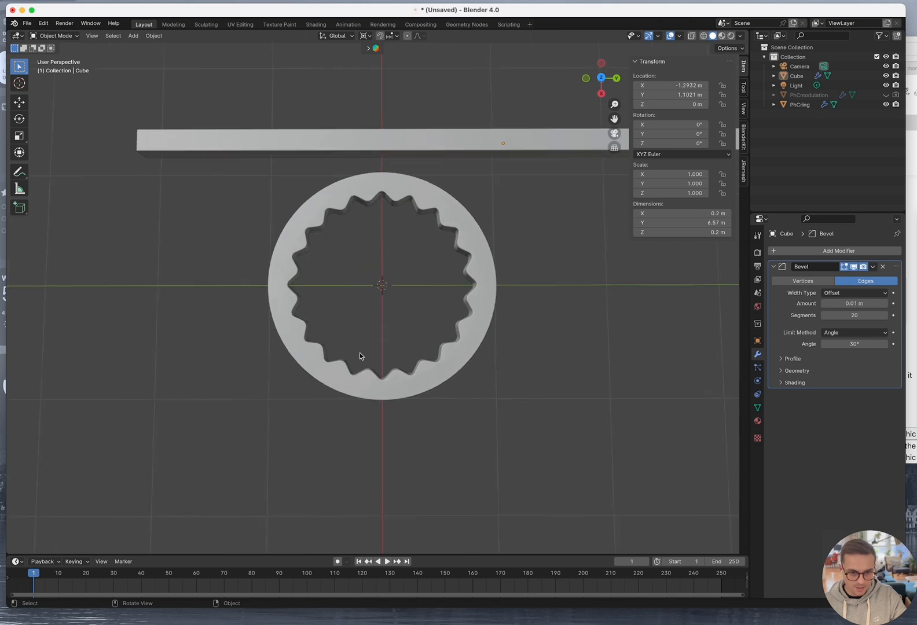
mouse_move(360, 352)
middle_mouse_down()
mouse_move(377, 320)
mouse_move(484, 297)
mouse_move(448, 262)
mouse_move(352, 268)
mouse_move(379, 311)
mouse_move(376, 354)
middle_mouse_up()
left_click(274, 217)
key("x")
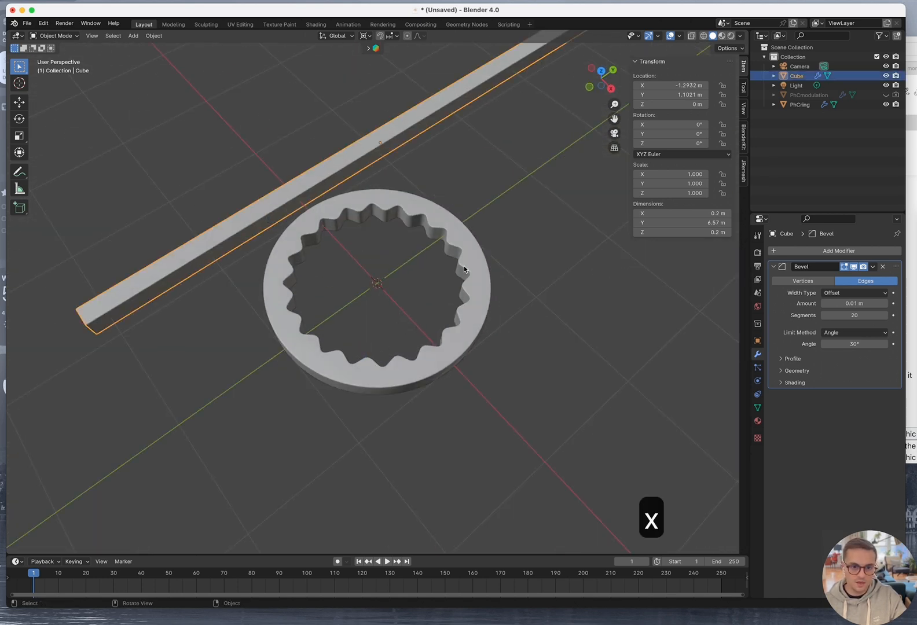
left_click(513, 181)
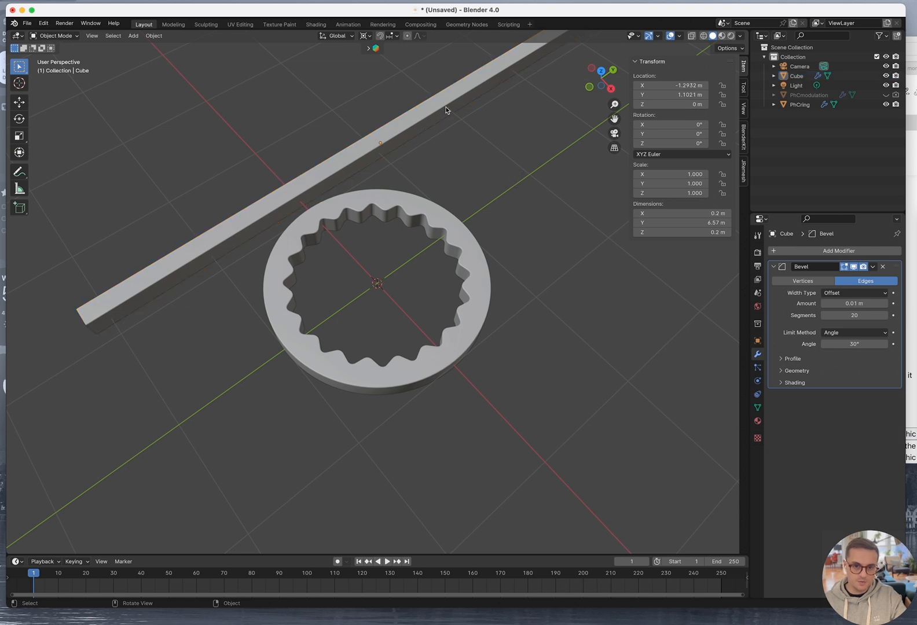
left_click(444, 107)
key("x")
key("Return")
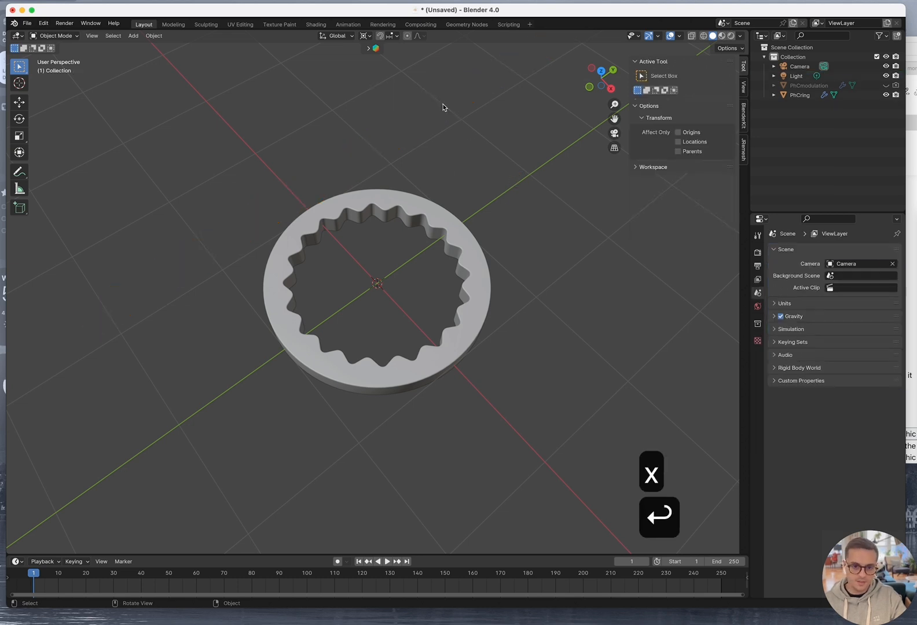
Add a mesh cube at the scene's origin, at the centre of the ring
middle_click_drag(442, 106, 410, 196)
key("space")
type("cub")
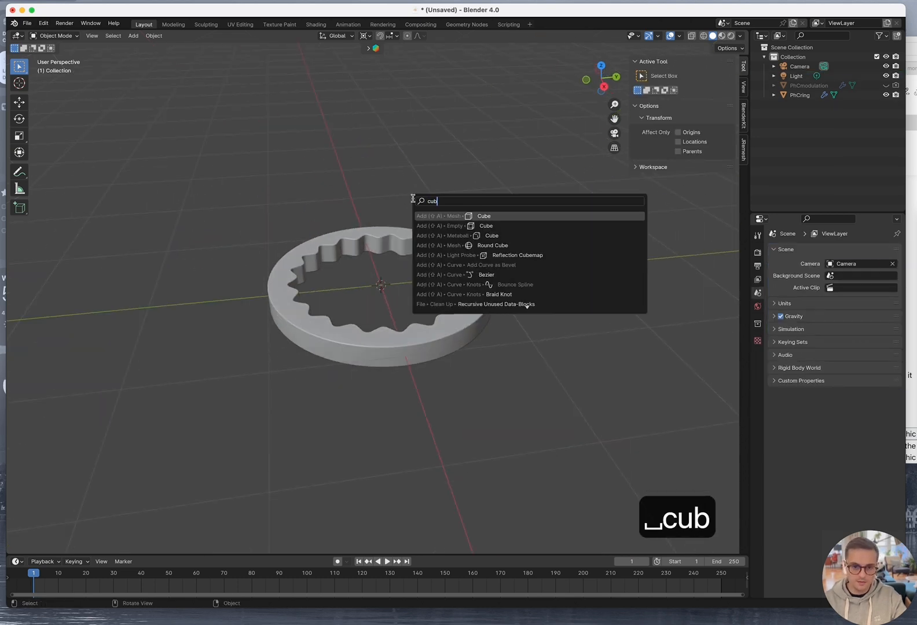
type("e")
key("Return")
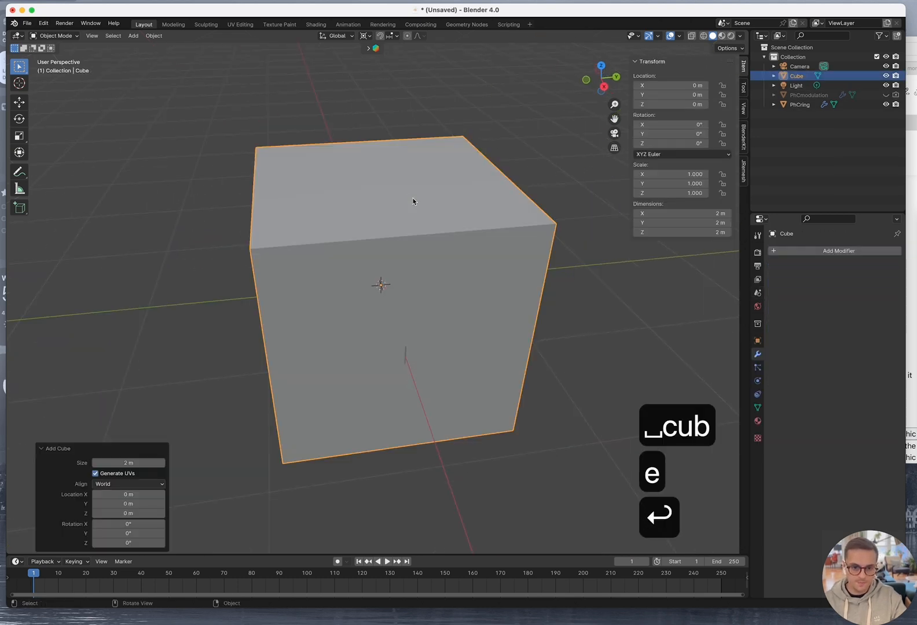
Set the cube's dimensions to 0.2 m in X, 1 m in Y and 0.2 m in Z
left_click(700, 214)
type("0.")
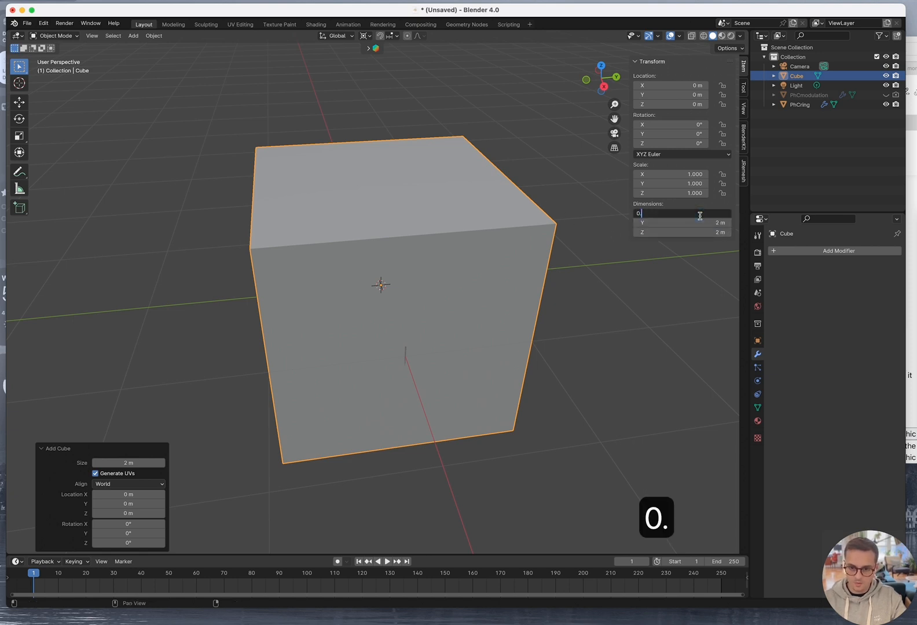
type("2")
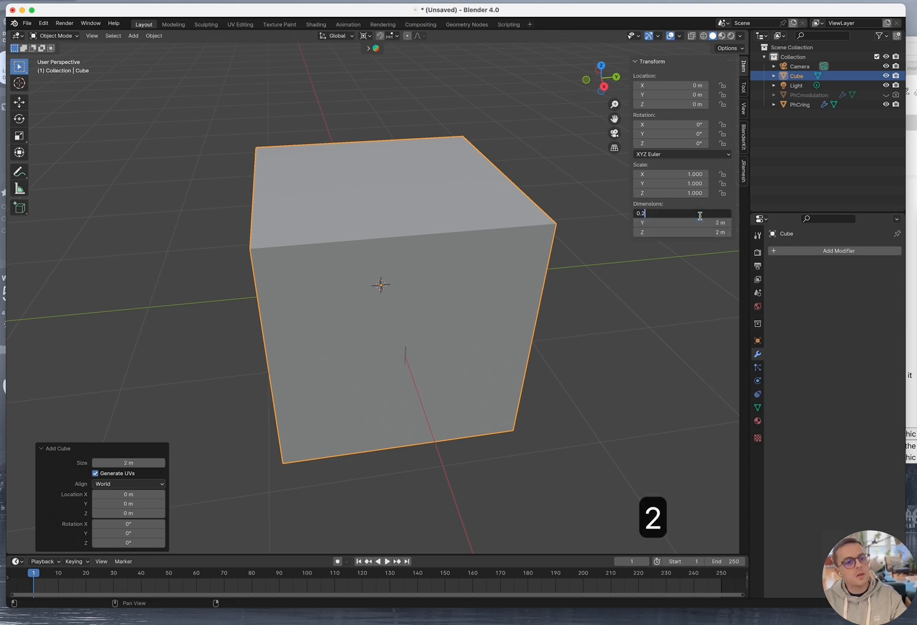
key("Tab")
type("0.")
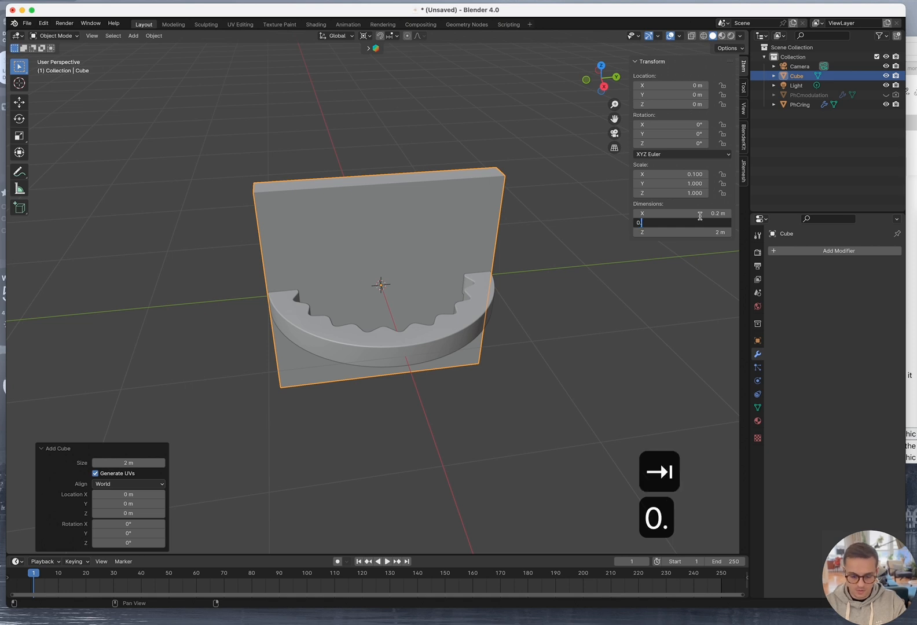
key("BackSpace")
key("BackSpace")
type("1")
key("Tab")
type("0.02")
key("Tab")
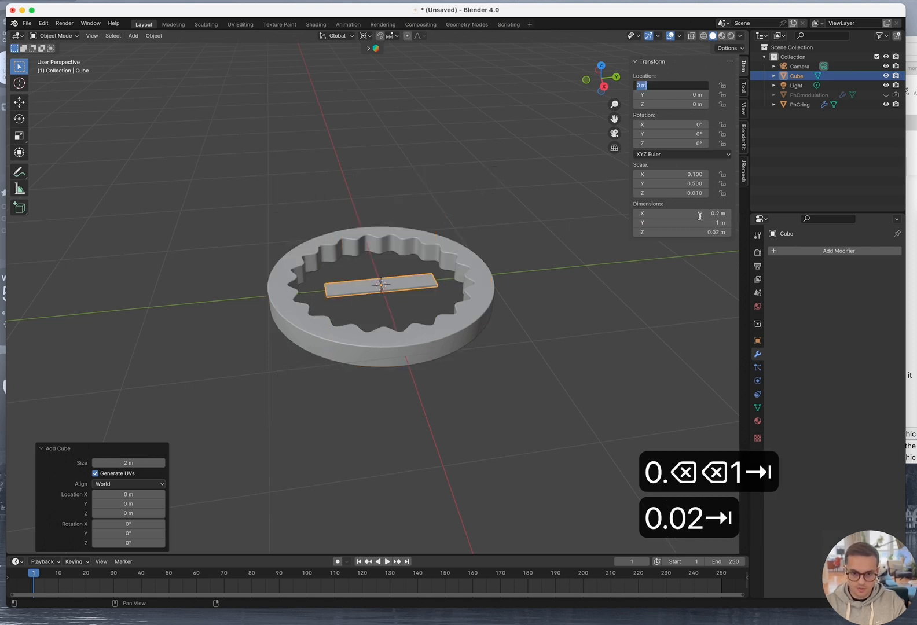
left_click(688, 231)
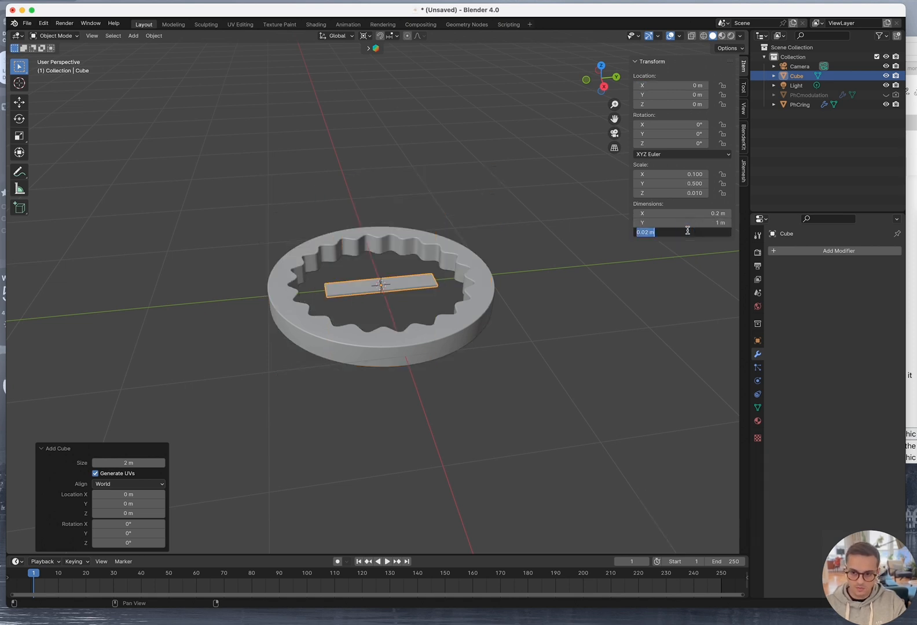
type("0.2")
key("Tab")
key("Escape")
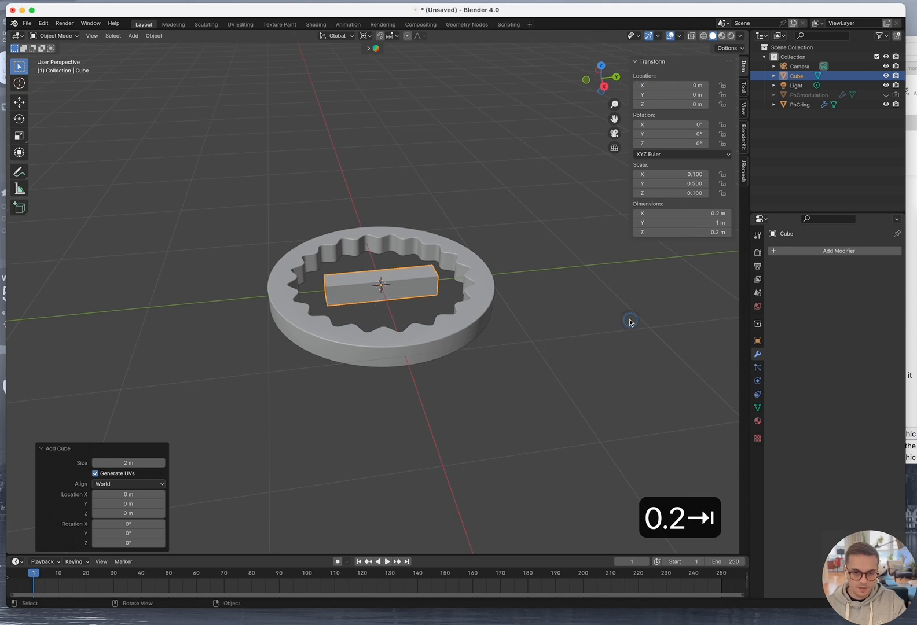
Apply the resized bar's scale and keep the bar selected
key("super+a")
left_click(456, 280)
left_click(522, 401)
middle_click_drag(443, 228, 428, 287)
left_click(428, 287)
left_click(418, 327)
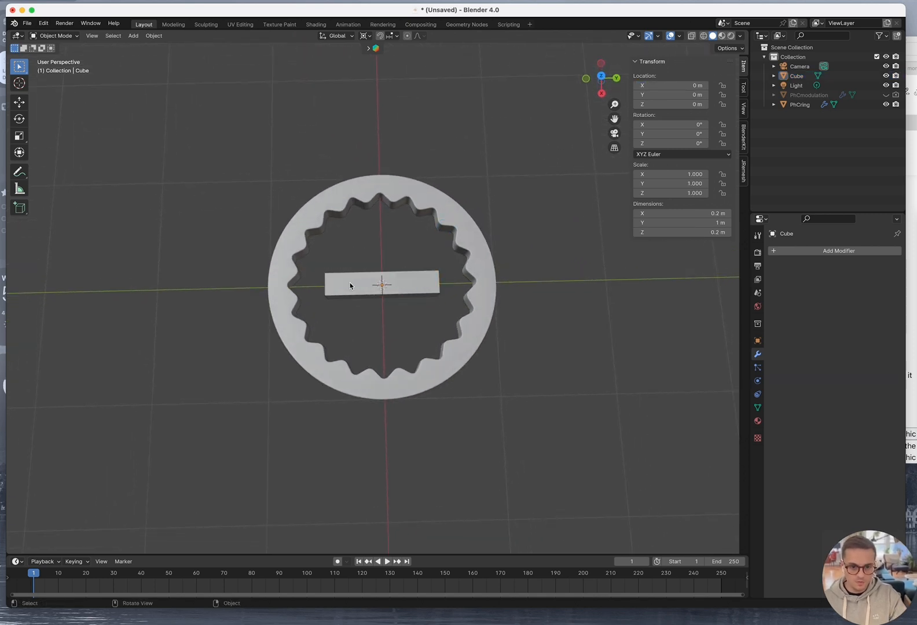
left_click(324, 287)
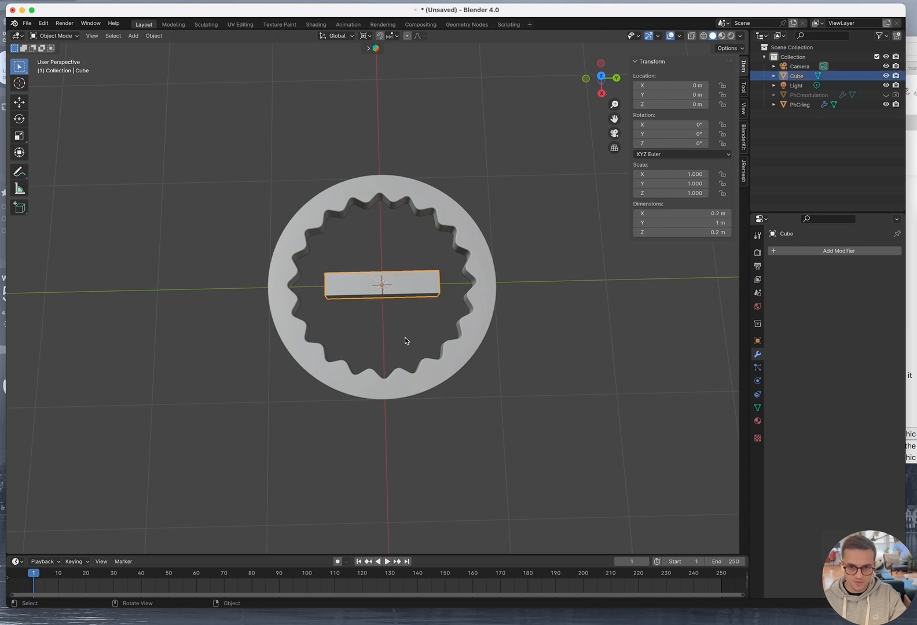
left_click(360, 326)
left_click(352, 291)
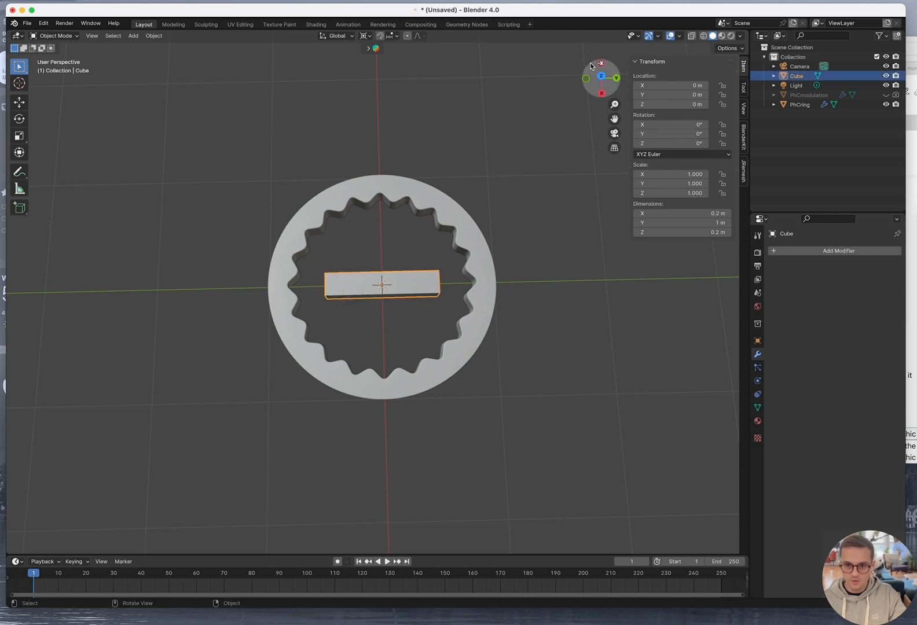
Set the bar's Y location to 0.5 m so one end sits at the ring's centre
type("0.")
left_click(662, 95)
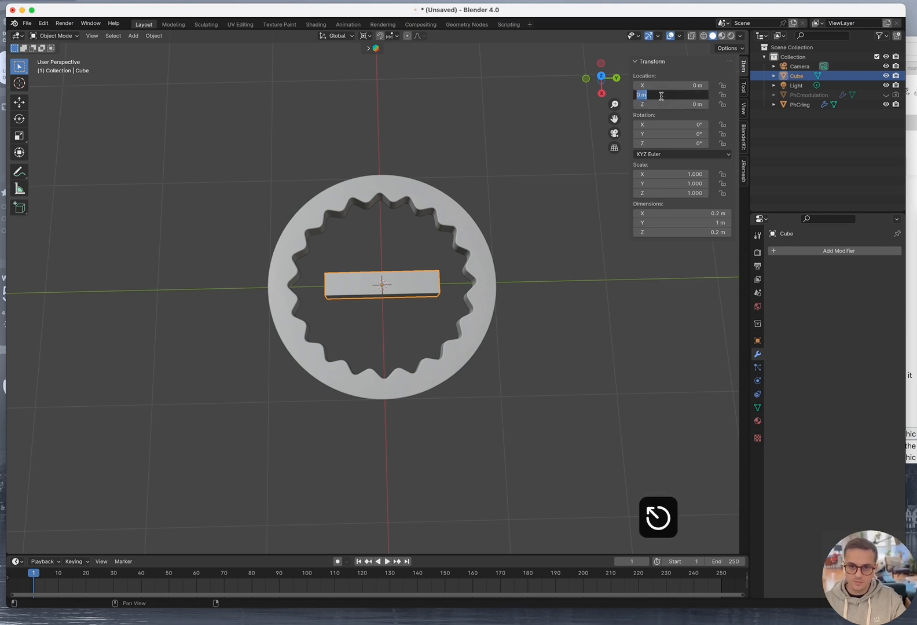
type("0.5")
key("Return")
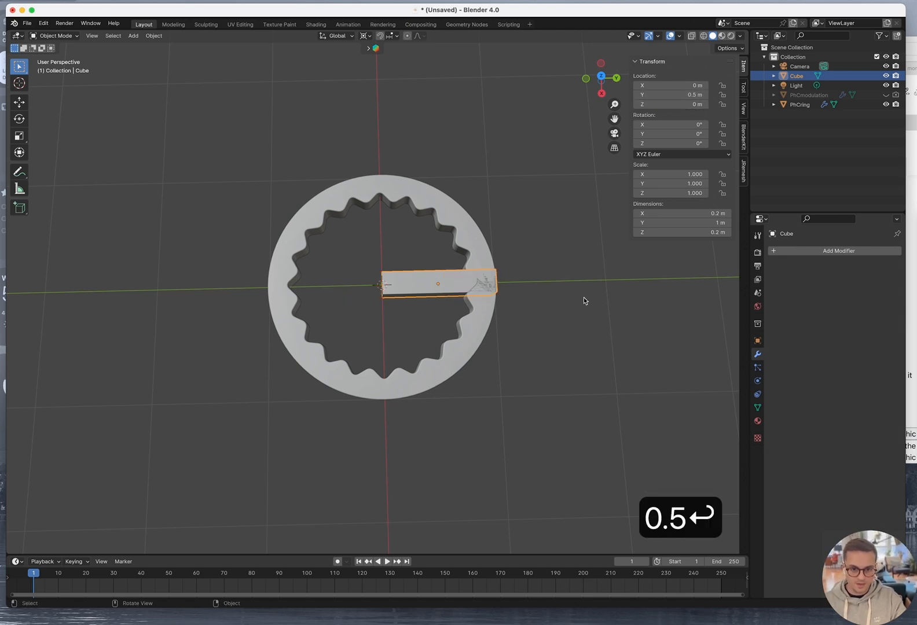
Apply all of the bar's transforms: location, rotation and scale
key("super+a")
left_click(544, 302)
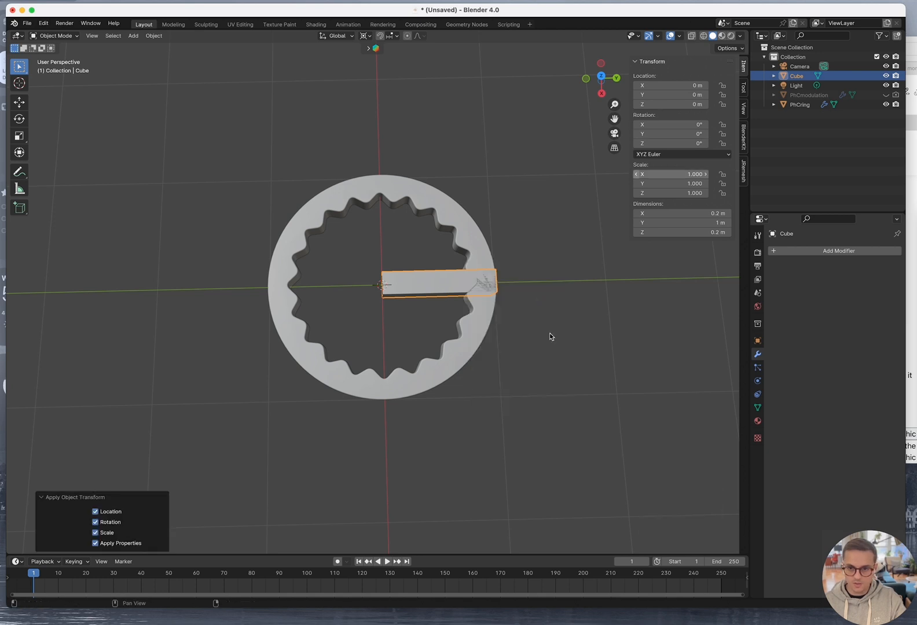
left_click(405, 327)
middle_click_drag(404, 327, 499, 241)
left_click(365, 287)
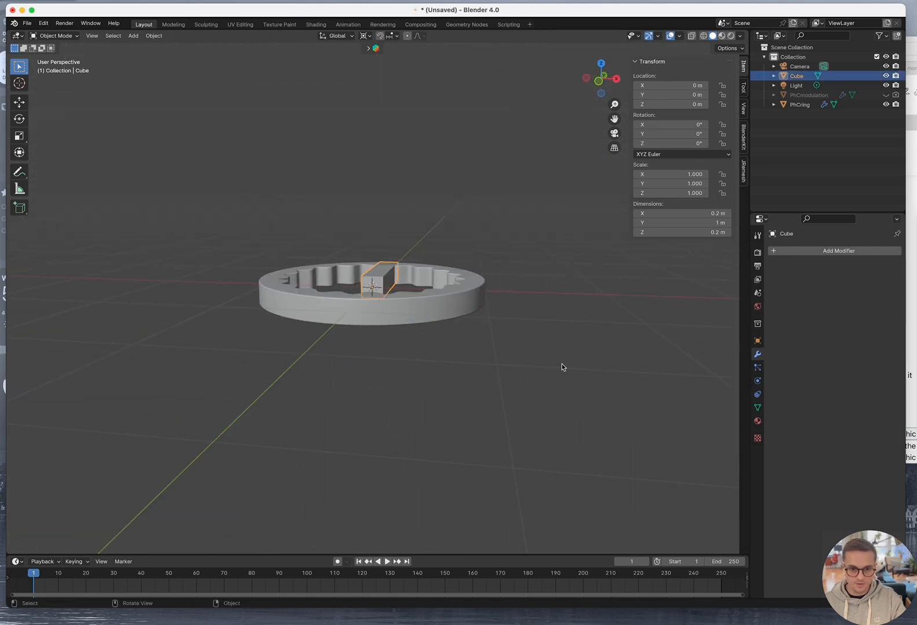
middle_click_drag(561, 363, 466, 453)
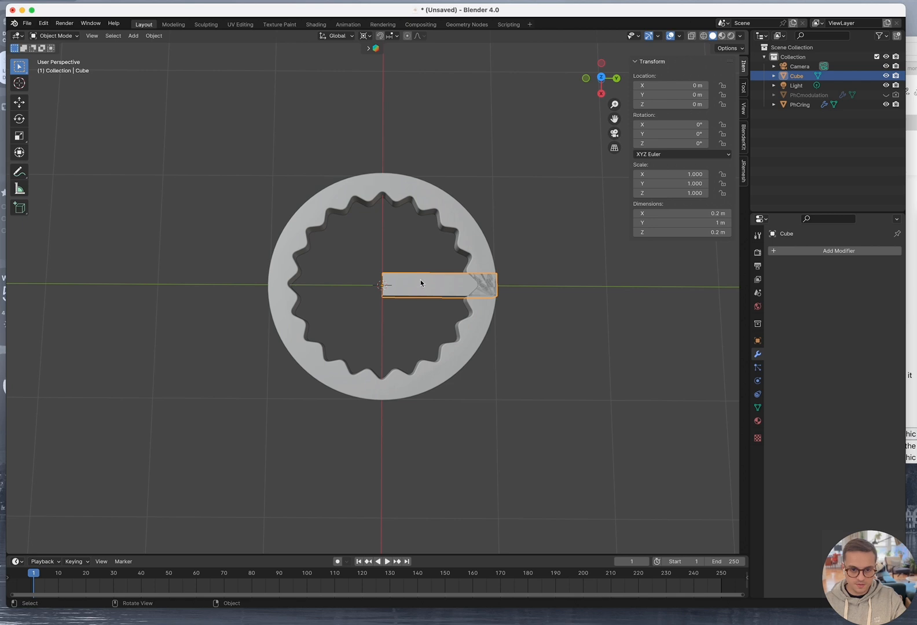
left_click(458, 211)
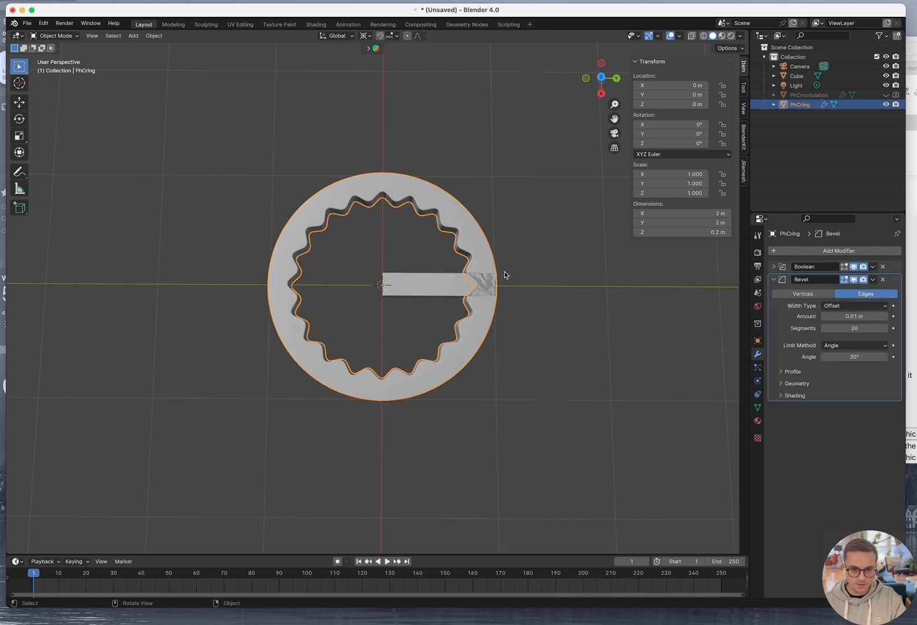
left_click(508, 346)
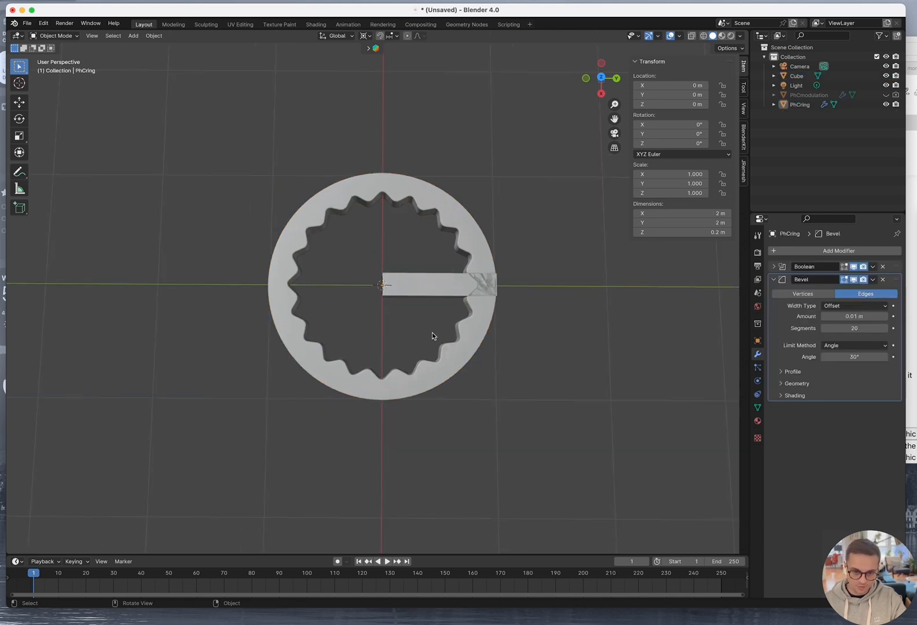
key("space")
key("Escape")
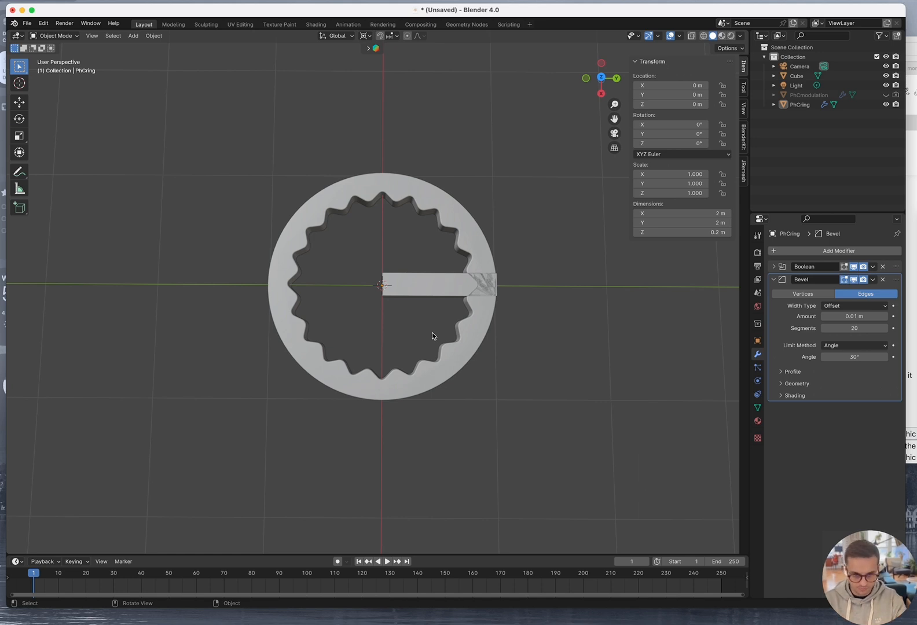
Add a Bezier circle with a radius of 1.1 m around the ring and deselect it
key("space")
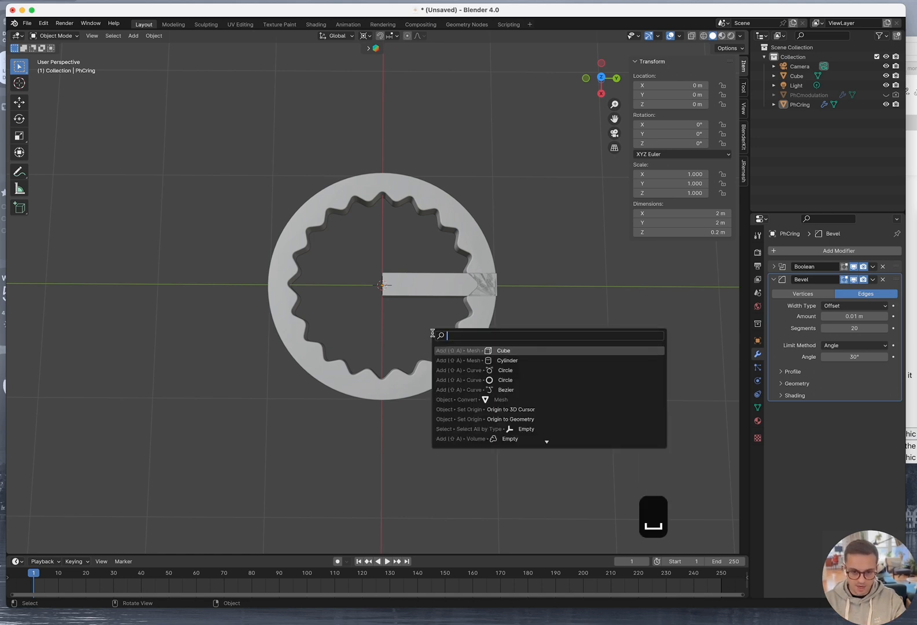
key("Down")
key("Down")
key("Down")
key("Up")
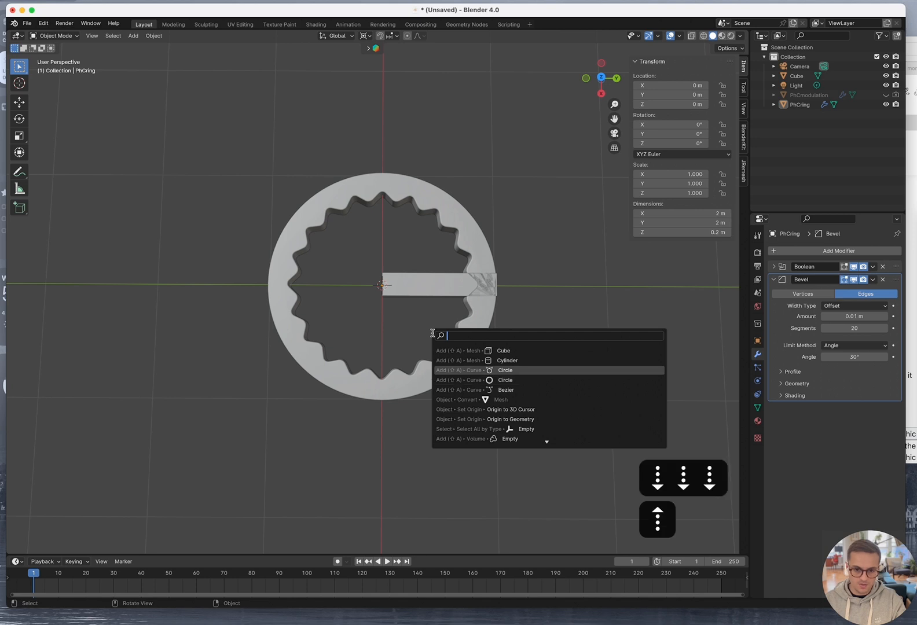
key("Return")
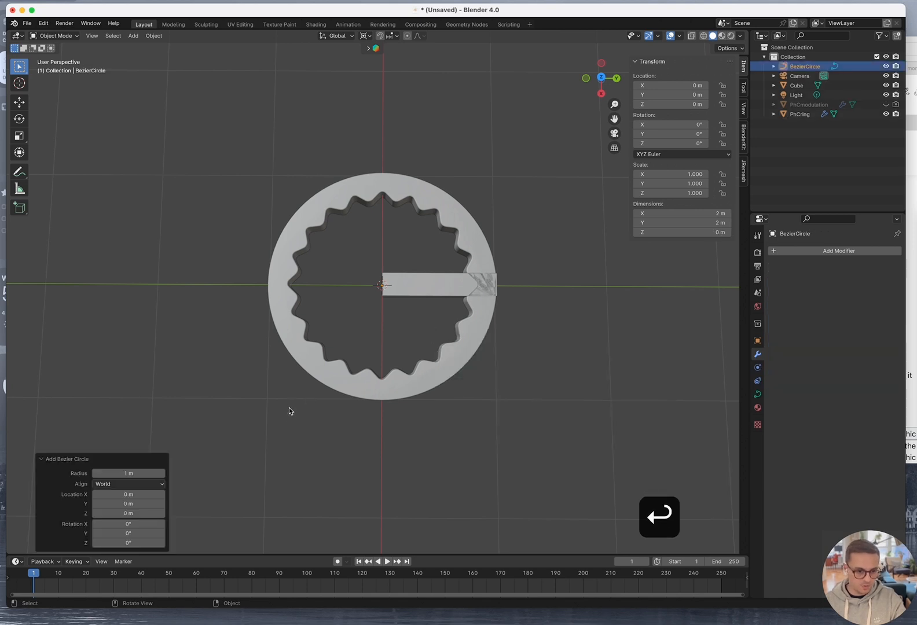
left_click(143, 472)
type("1.1")
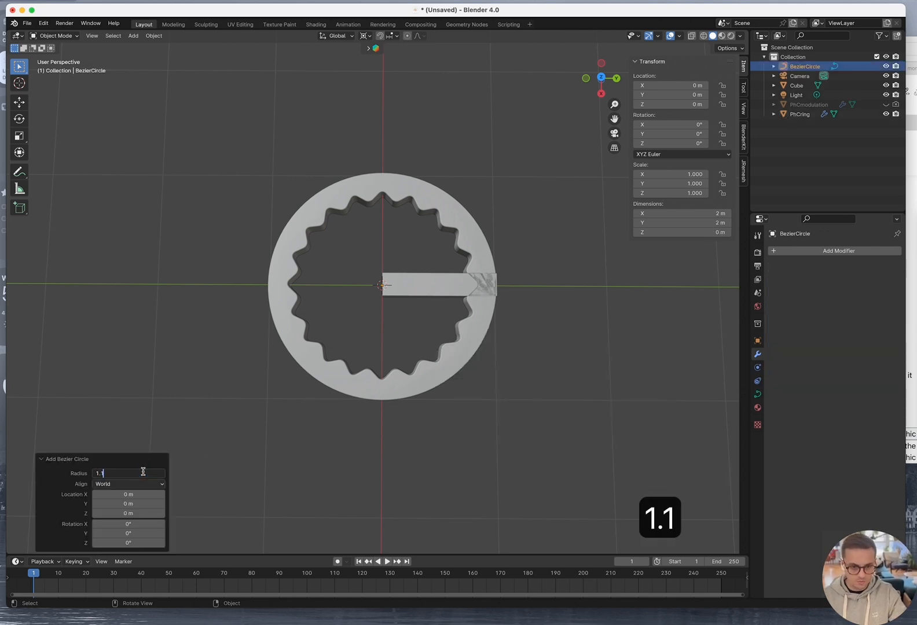
key("Return")
left_click(496, 428)
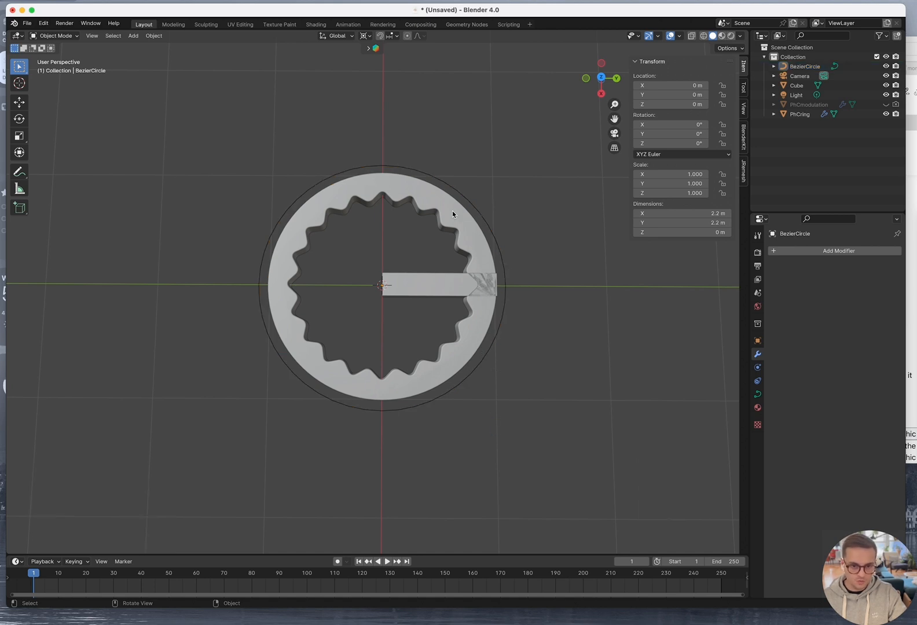
Set the bar's X location to 1.1 + 0.1 m
left_click(443, 285)
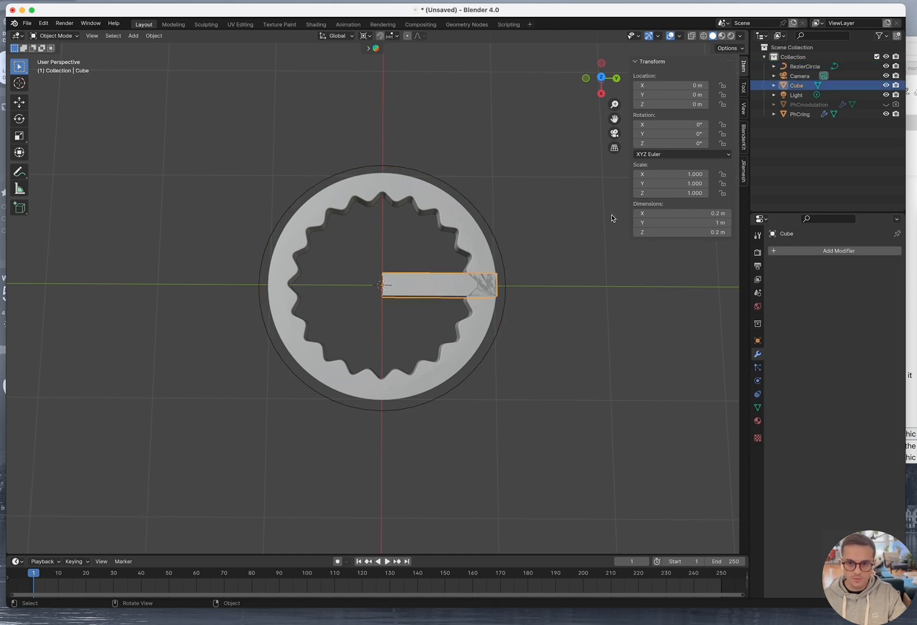
left_click(685, 87)
type("1")
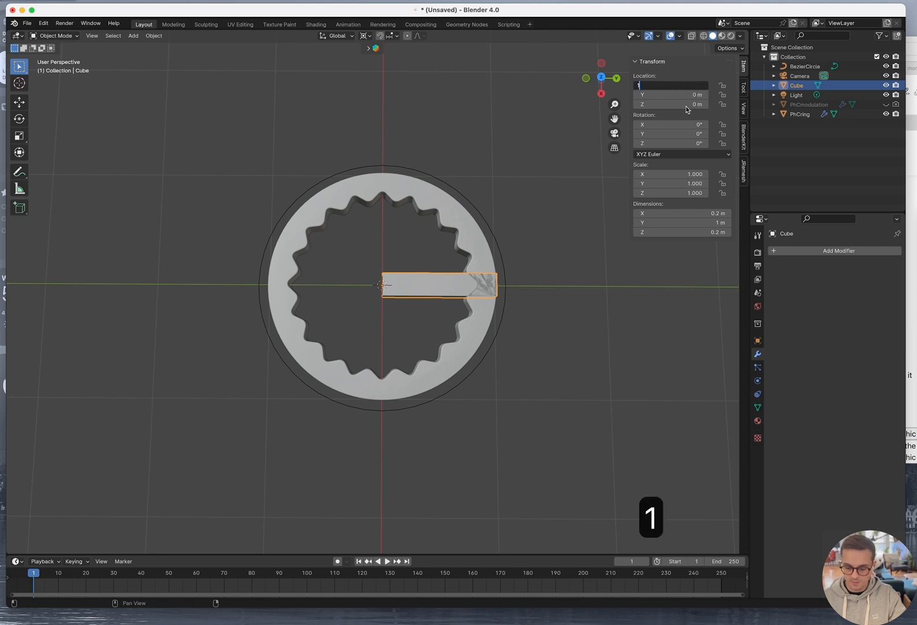
type(".1 + ")
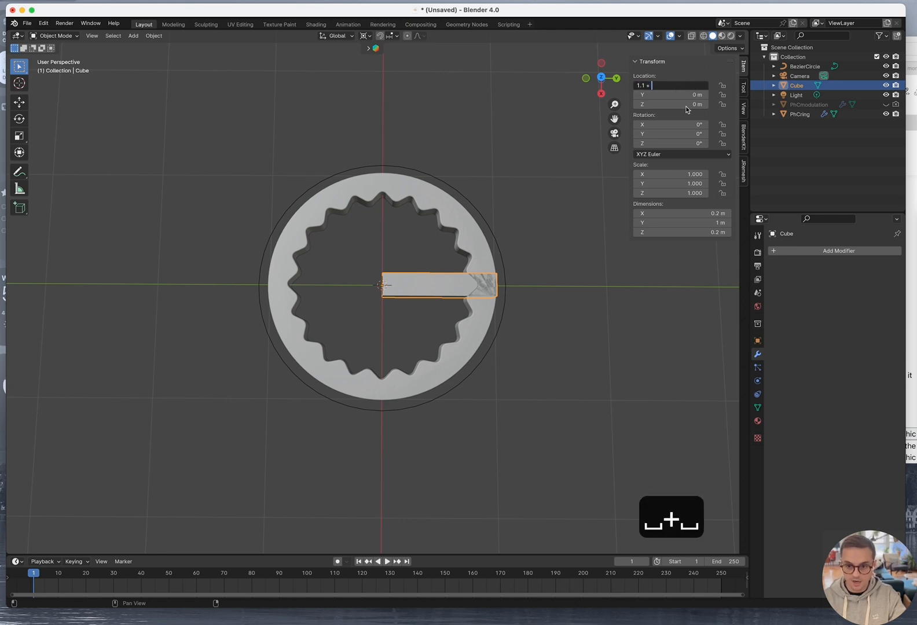
type("0.1")
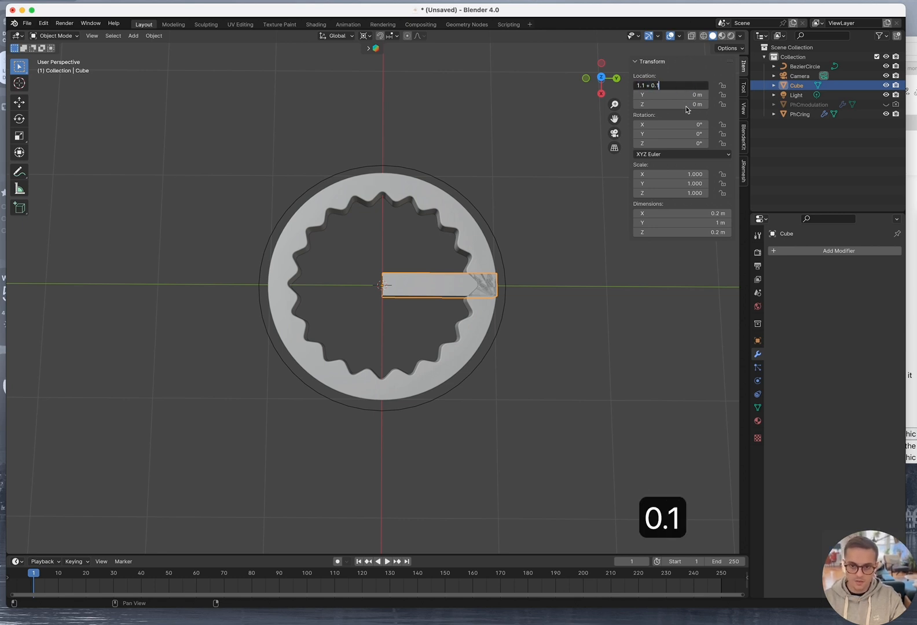
key("Return")
Change the bar's X location to -1.2 m, on the opposite side of the ring, and deselect it
left_click(677, 85)
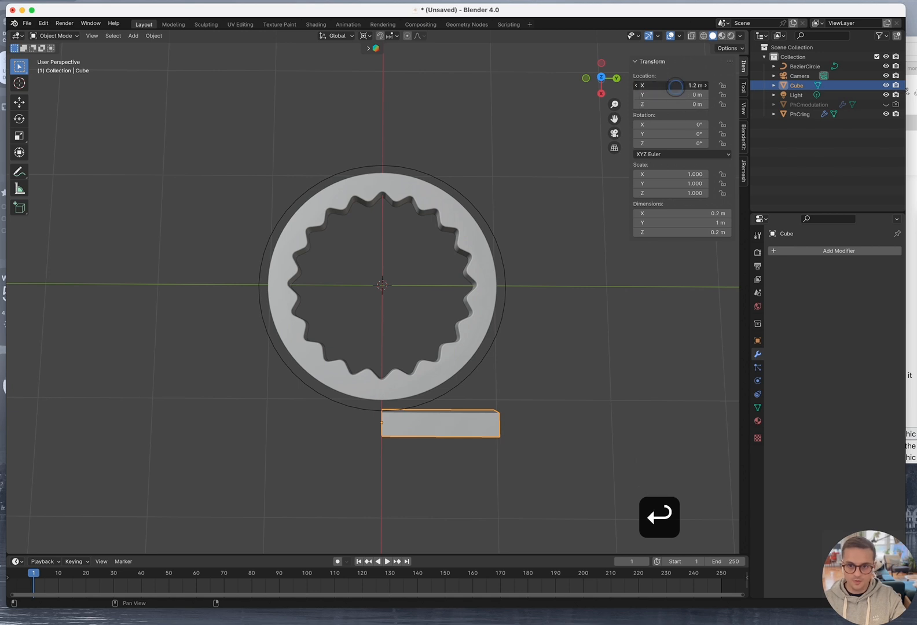
key("super+Left")
type("-")
key("Return")
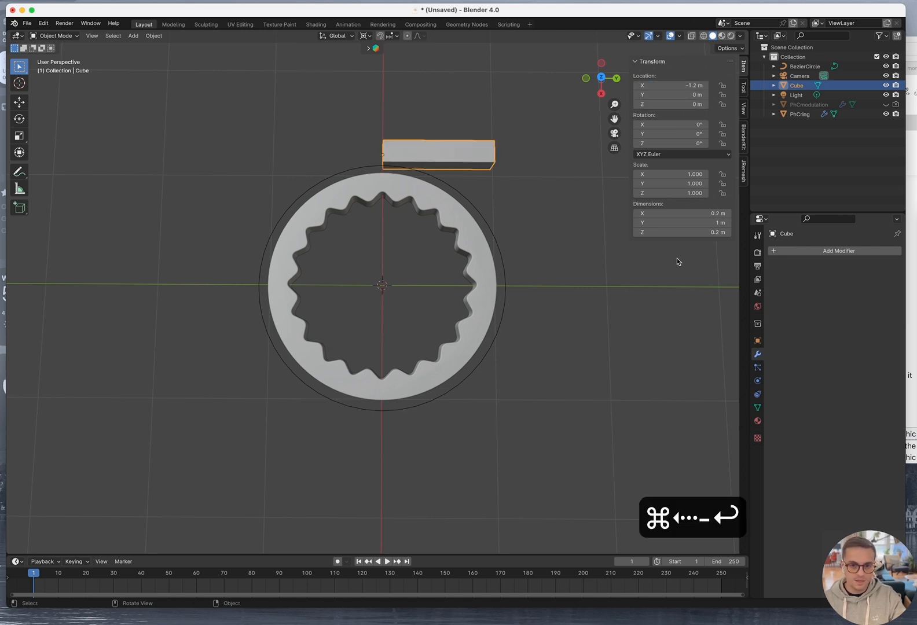
left_click(584, 264)
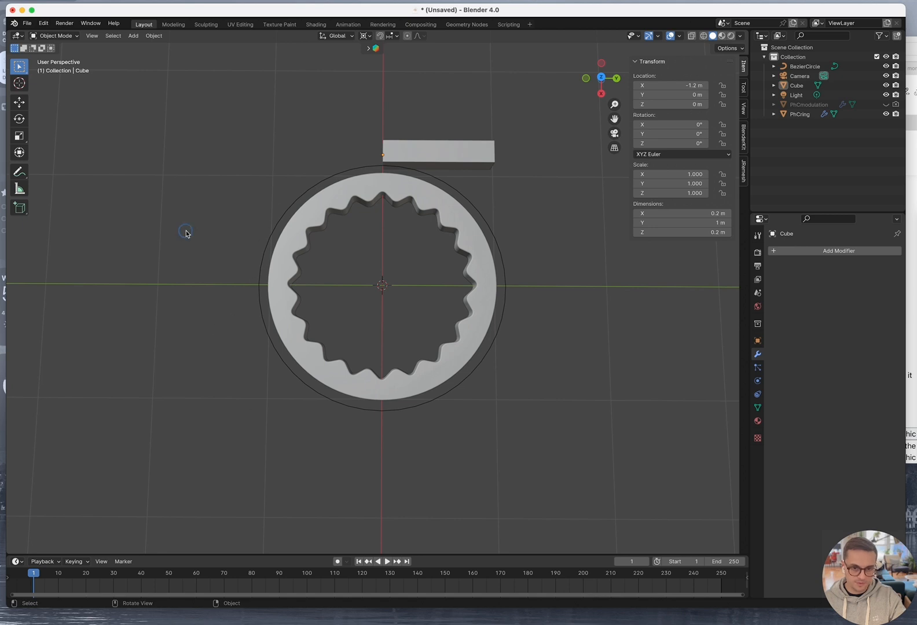
Enter Edit Mode on the bar and select its square end face on the X axis
middle_click_drag(186, 233, 280, 266)
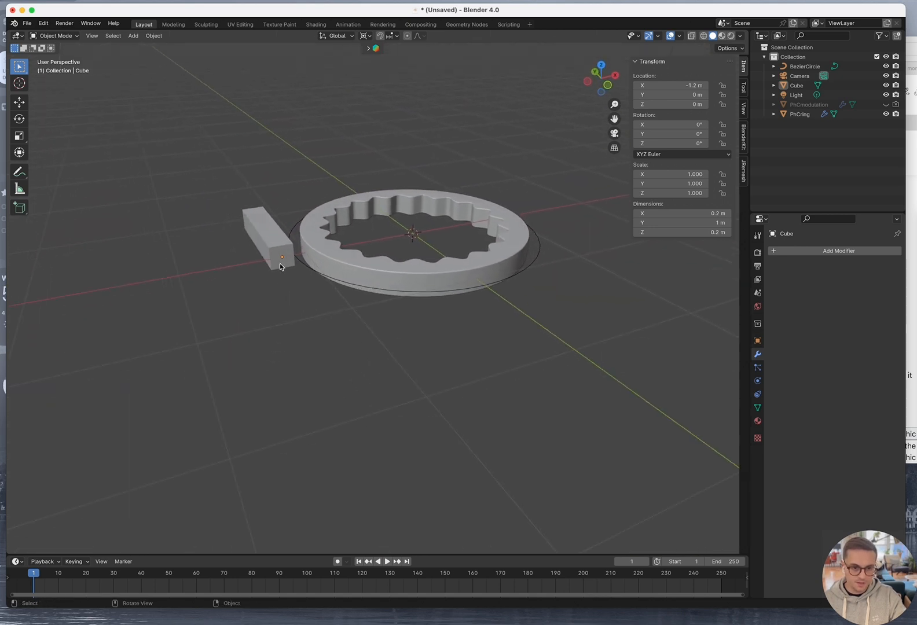
left_click(280, 265)
key("Tab")
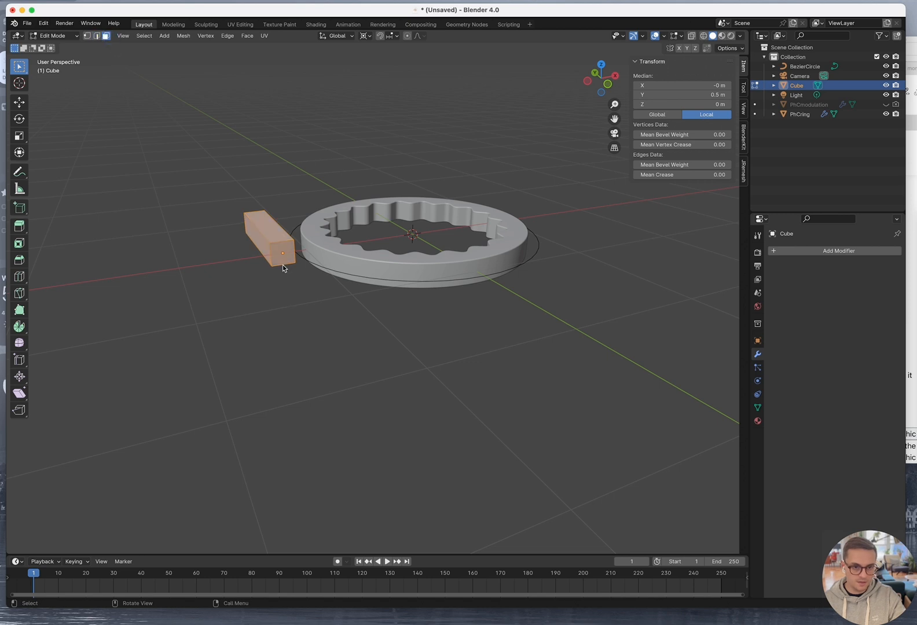
left_click(283, 264)
Try deleting the vertices of the bar's selected end face and undo the deletion
key("x")
key("Return")
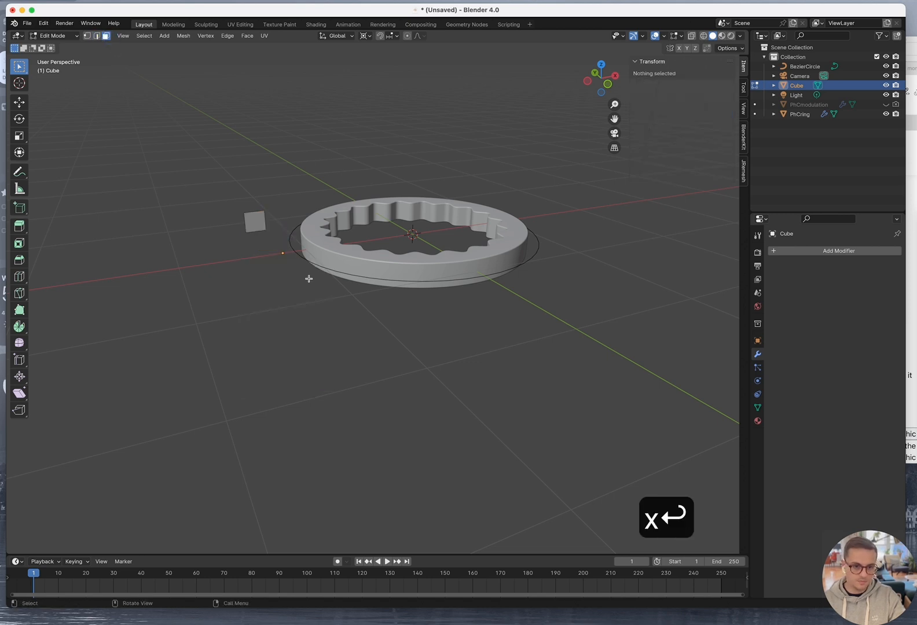
key("super+z")
Delete the selected square end face of the bar, leaving that end open
key("x")
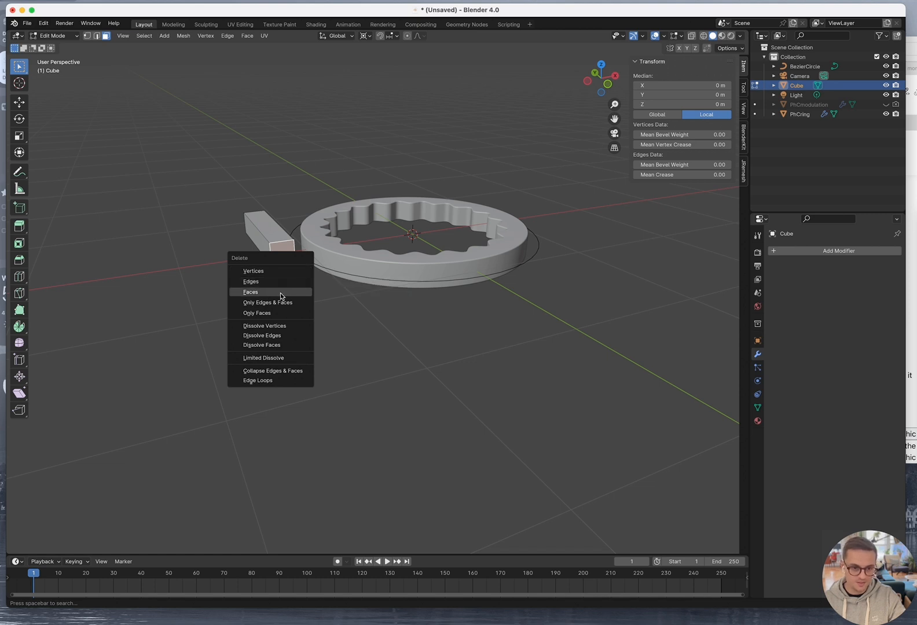
left_click(281, 294)
scroll(248, 274, "up", 1, "alt")
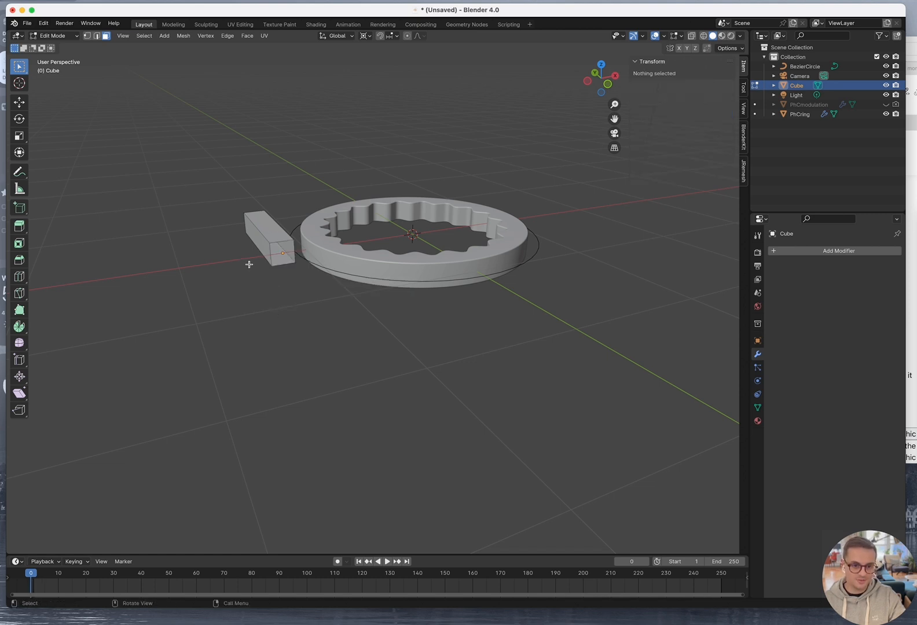
scroll(250, 264, "up", 4)
middle_click(202, 243, "alt")
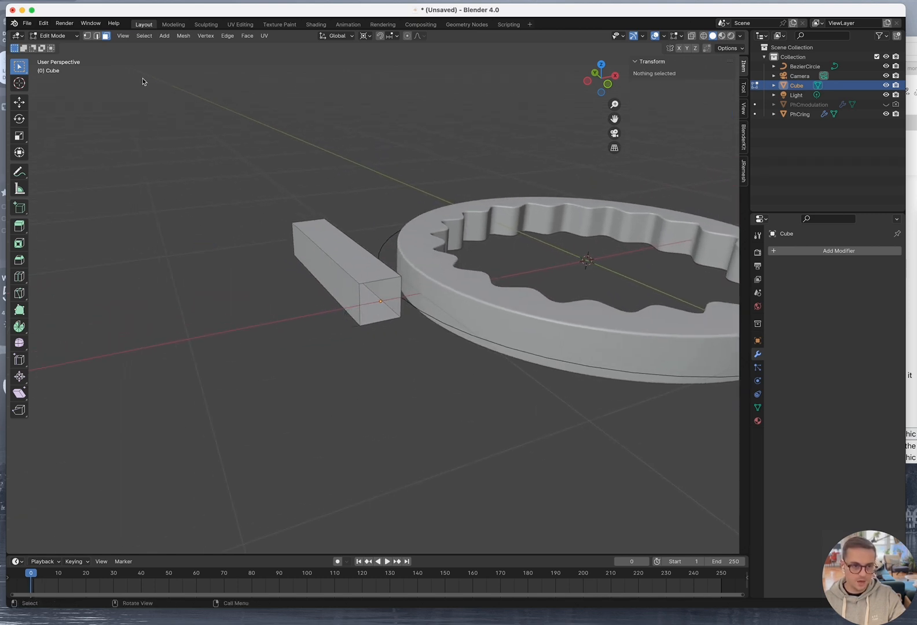
Switch to edge selection and select the edge loop around the bar's open end
left_click(96, 35)
left_click(370, 280, "alt")
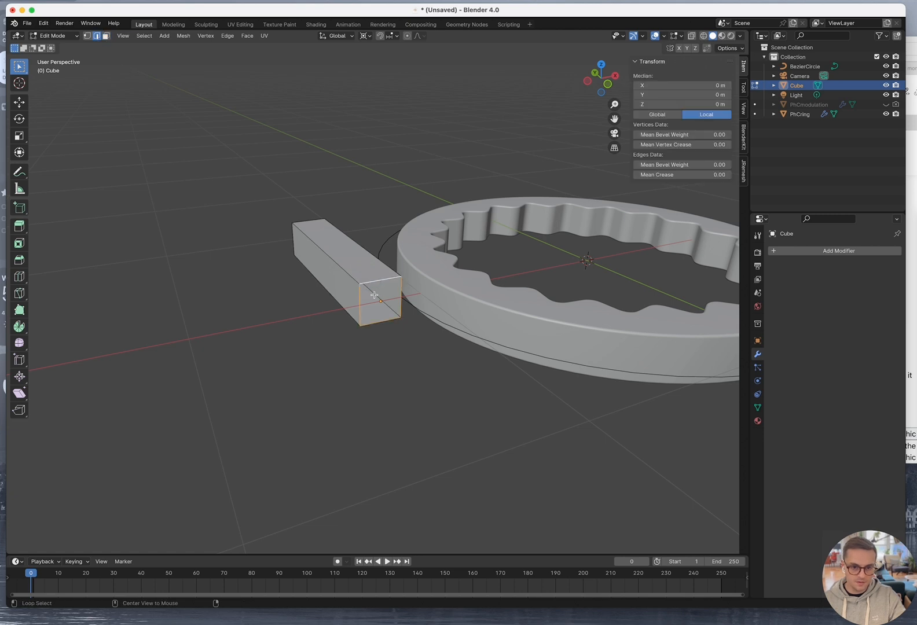
middle_click_drag(405, 391, 377, 365)
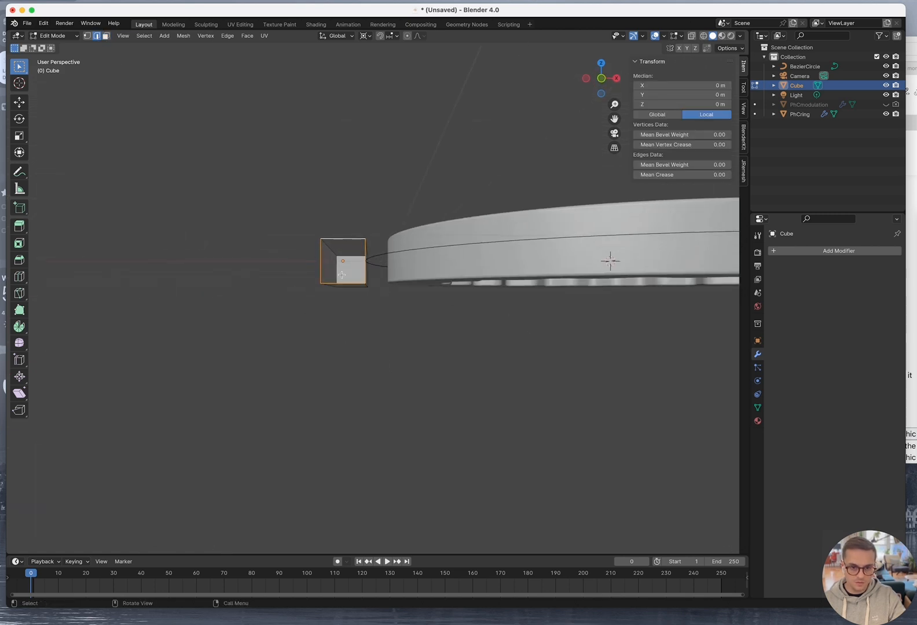
middle_click_drag(342, 275, 369, 287)
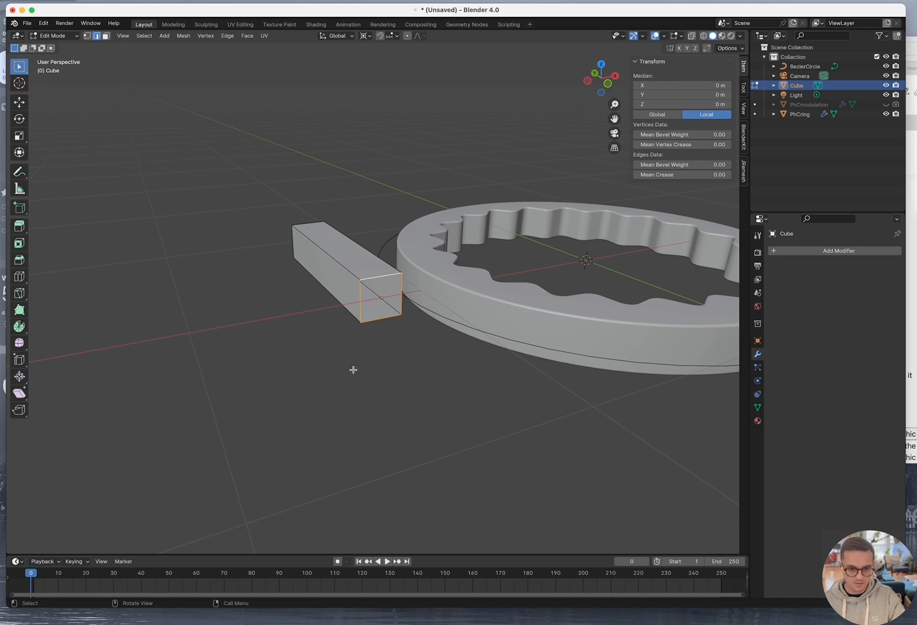
middle_click_drag(353, 370, 347, 368)
Apply the Spin operation to the edge loop at the bar's open end
key("space")
type("spin")
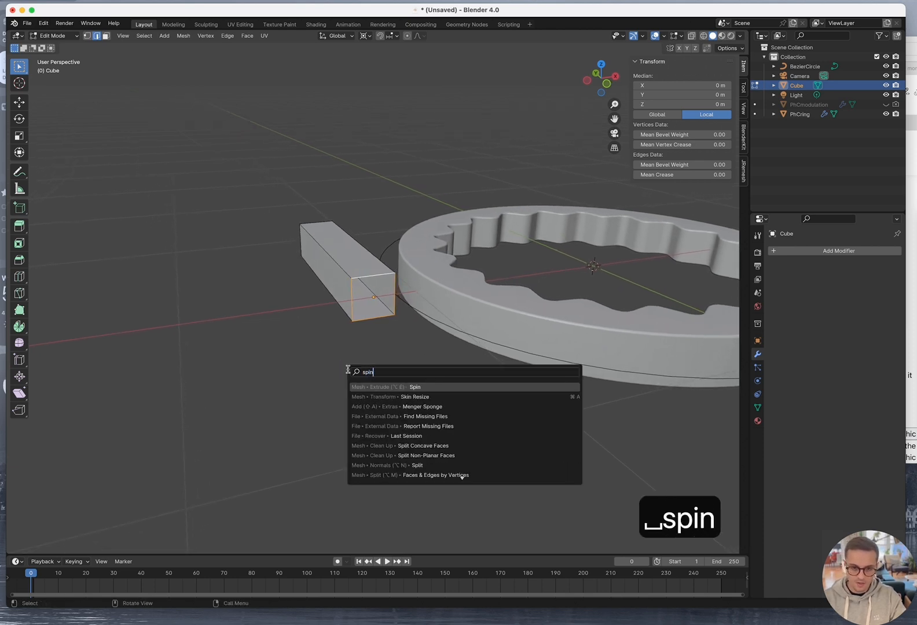
key("Return")
scroll(362, 359, "down", 5)
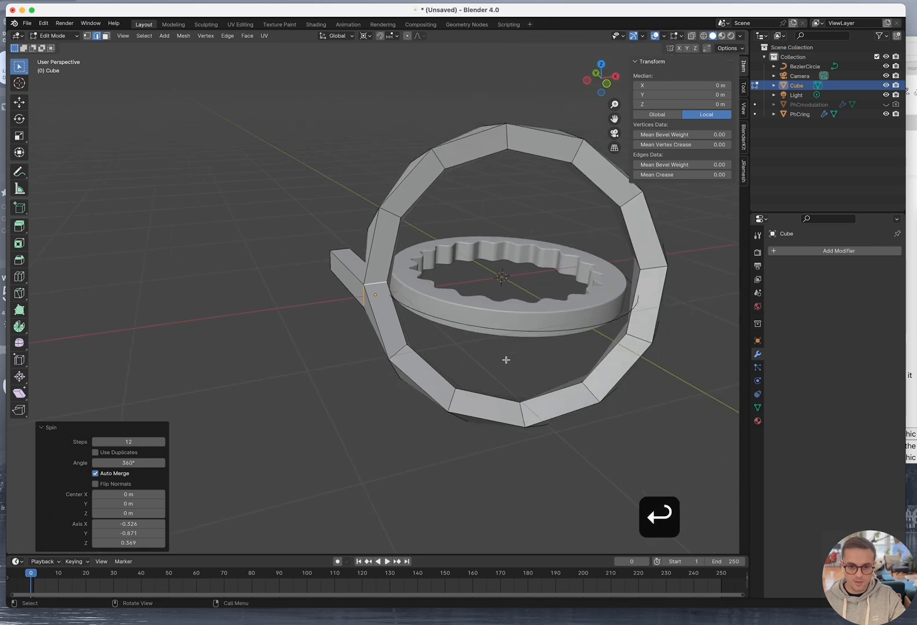
middle_click_drag(505, 360, 421, 346)
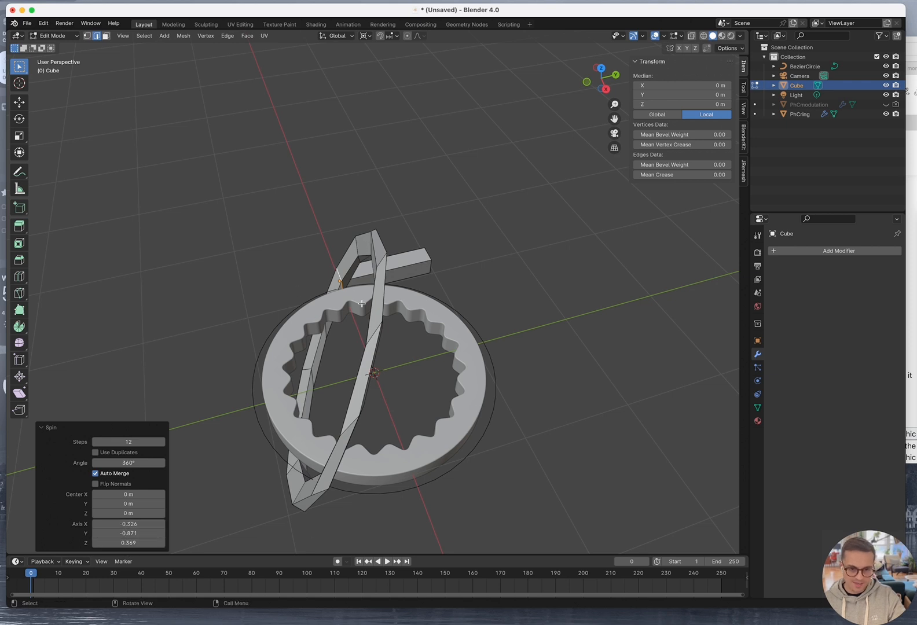
Set the Spin axis to X 0, Y 0 and Z 1 so the sweep lies flat around the ring
left_click(119, 525)
type("0")
key("Tab")
type("0")
key("Tab")
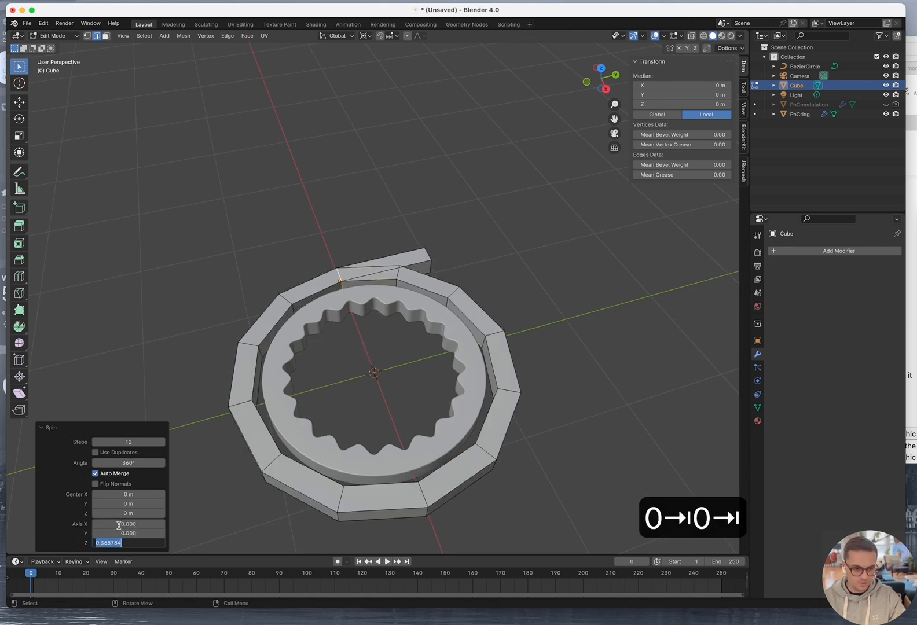
type("1")
key("Tab")
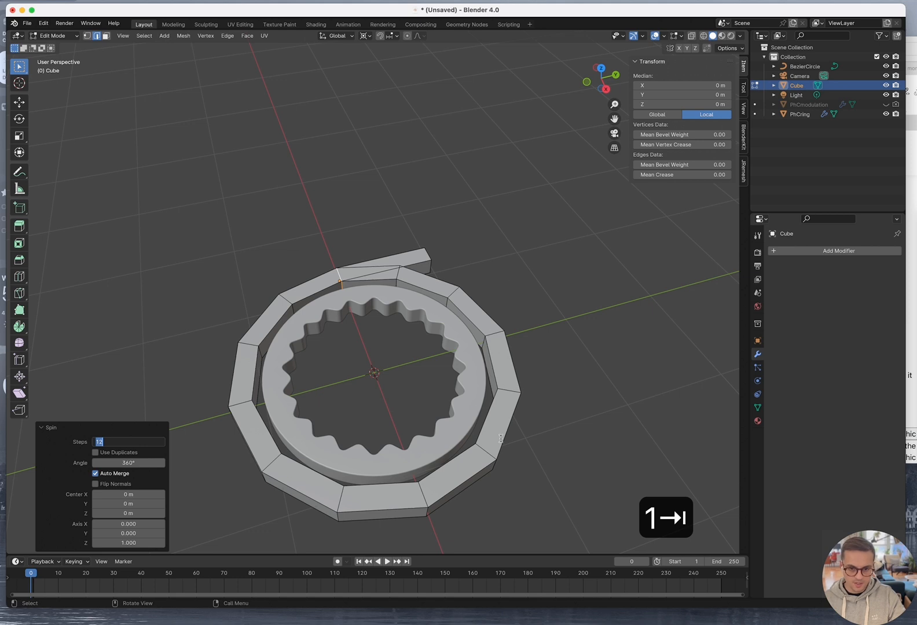
key("Return")
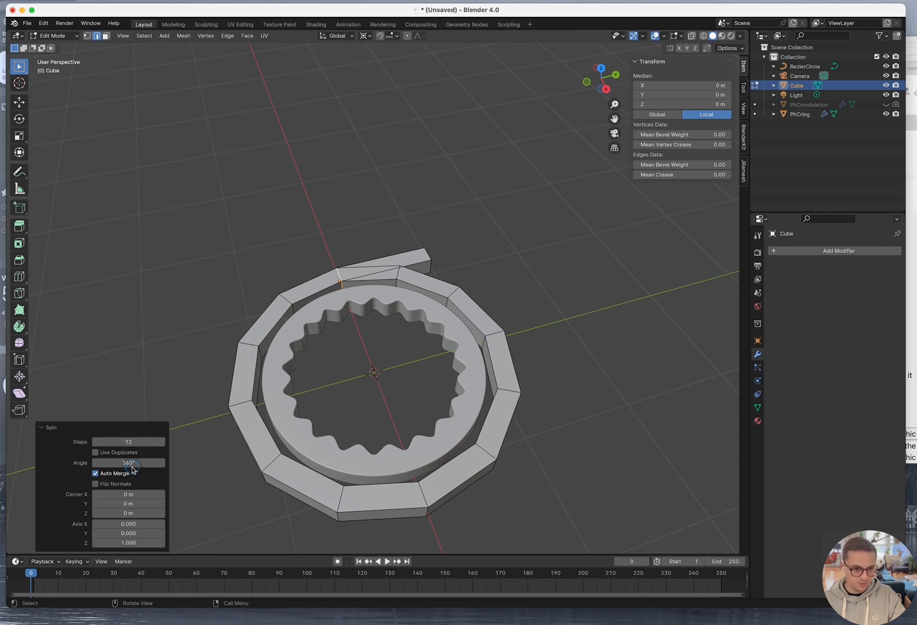
Set the Spin angle to 45° and reverse its direction with a Z axis value of -1
left_click(134, 464)
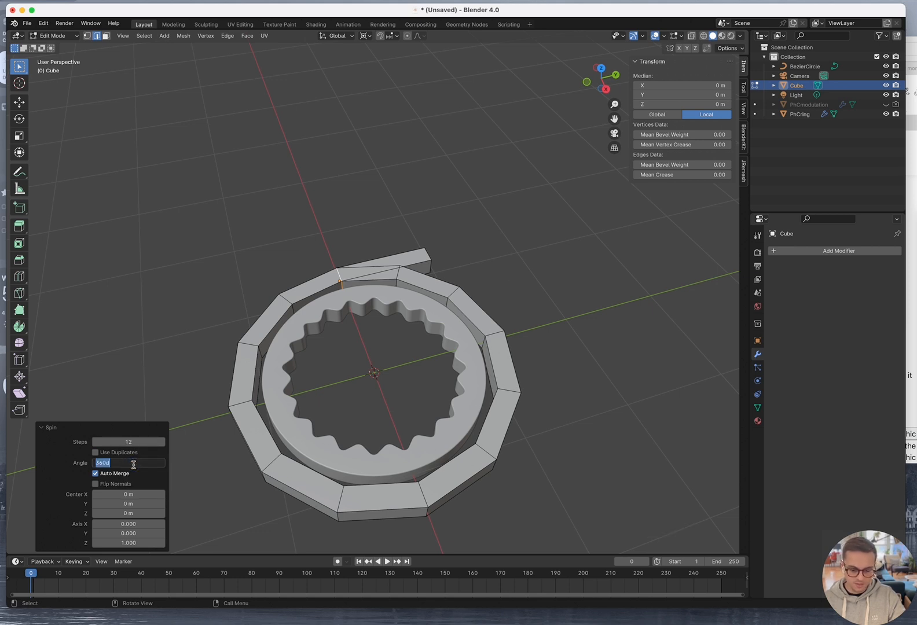
type("45")
key("Tab")
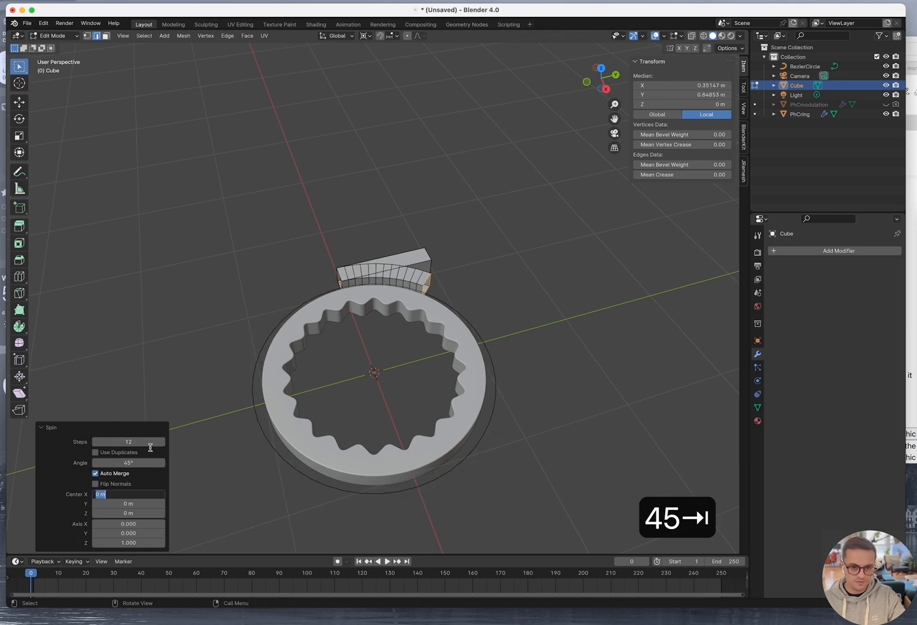
left_click(130, 543)
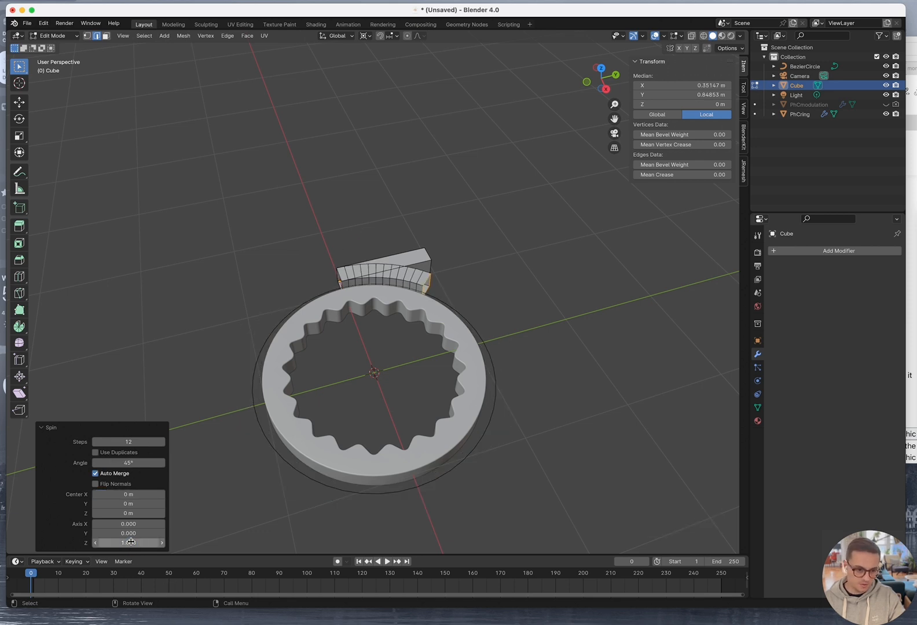
left_click(130, 543)
key("super+Left")
type("-")
key("Return")
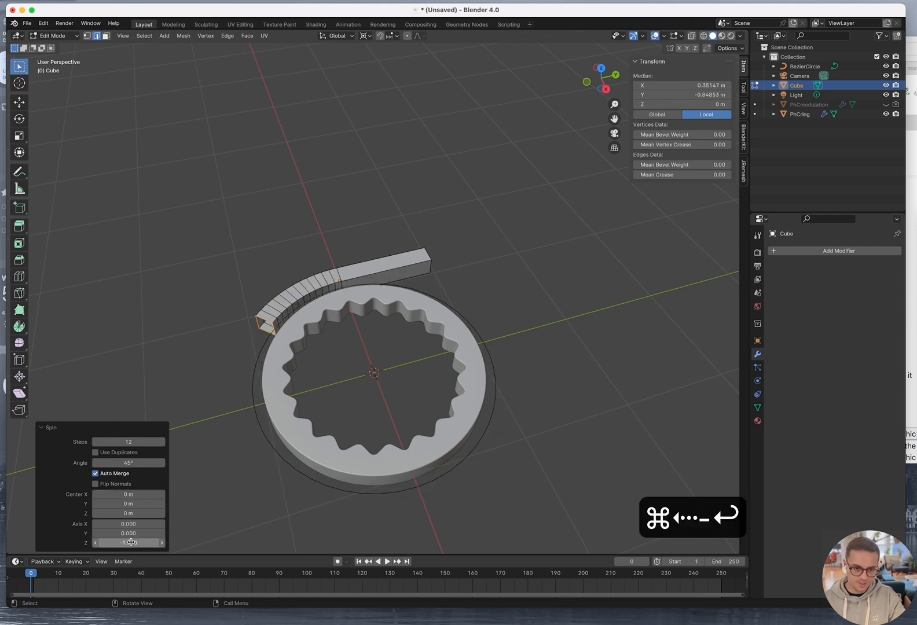
Set the number of Spin steps for the curved section to 20
left_click(152, 442)
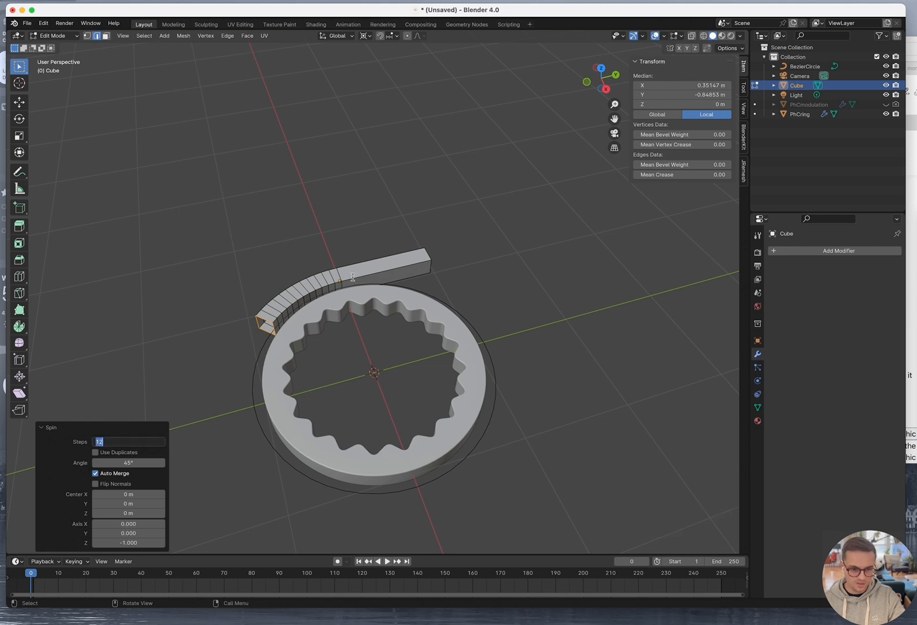
type("20")
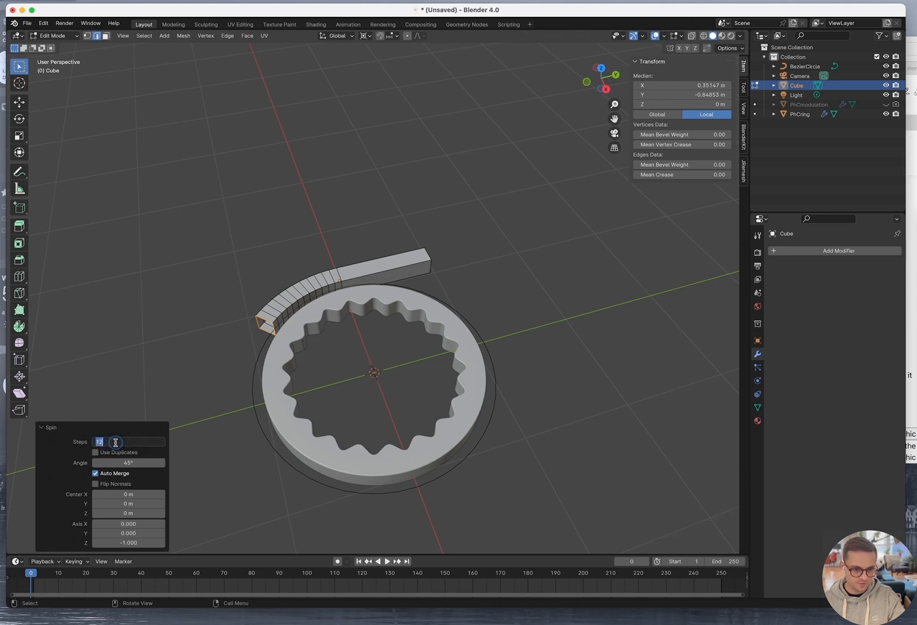
key("Tab")
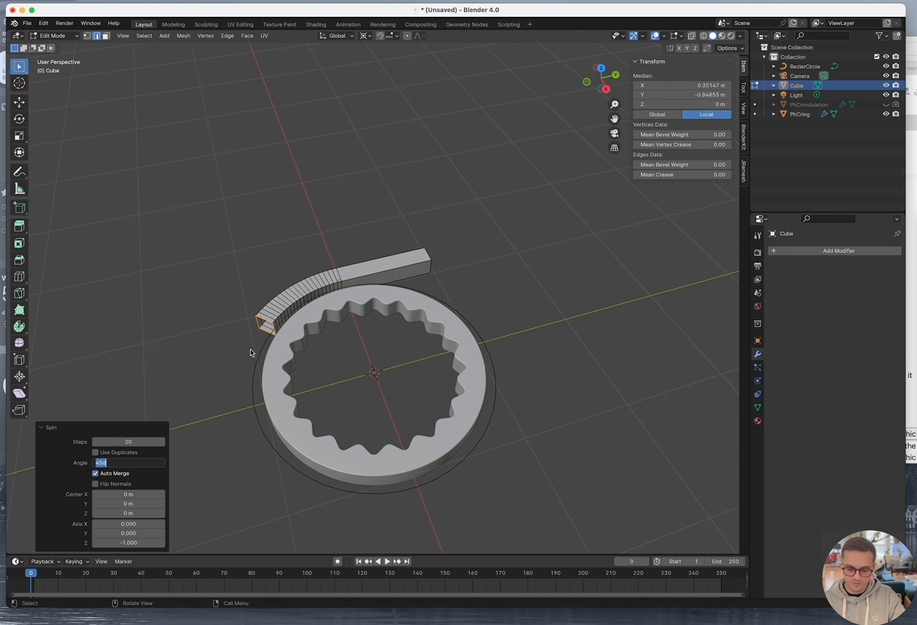
key("Return")
Apply a second Spin to the edge loop at the free end of the curved section
middle_click_drag(233, 335, 453, 302)
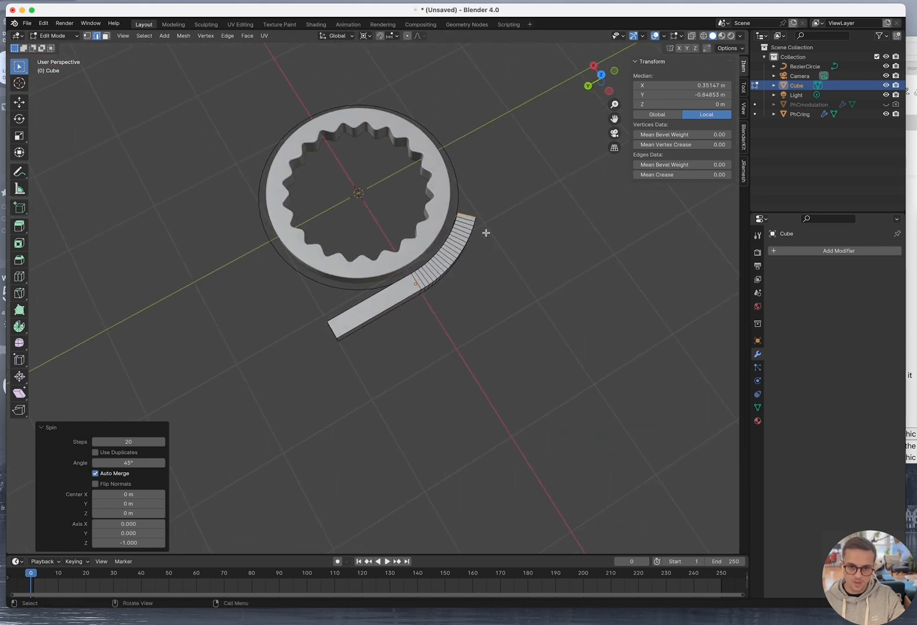
middle_click_drag(542, 371, 376, 342)
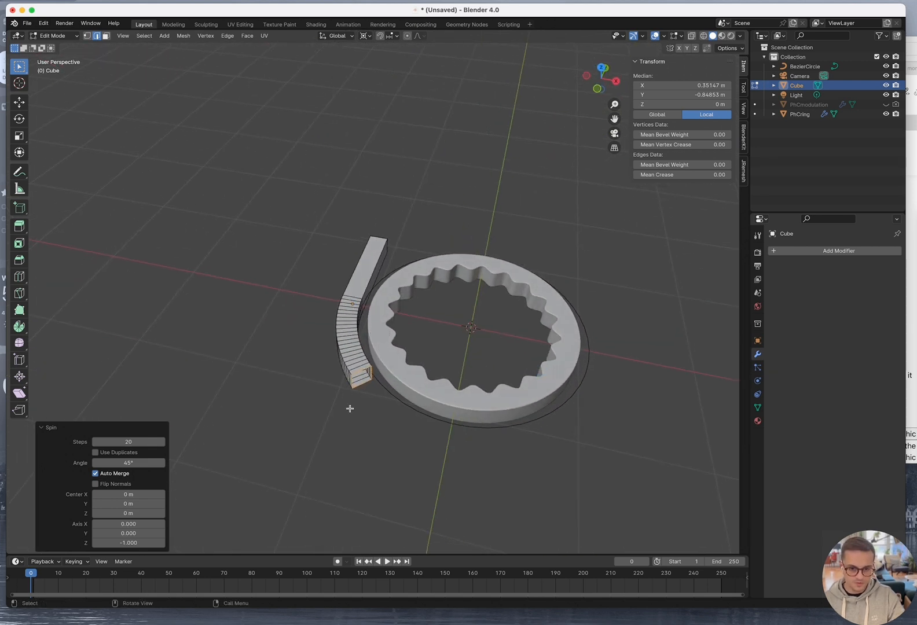
key("space")
type("spi")
key("Return")
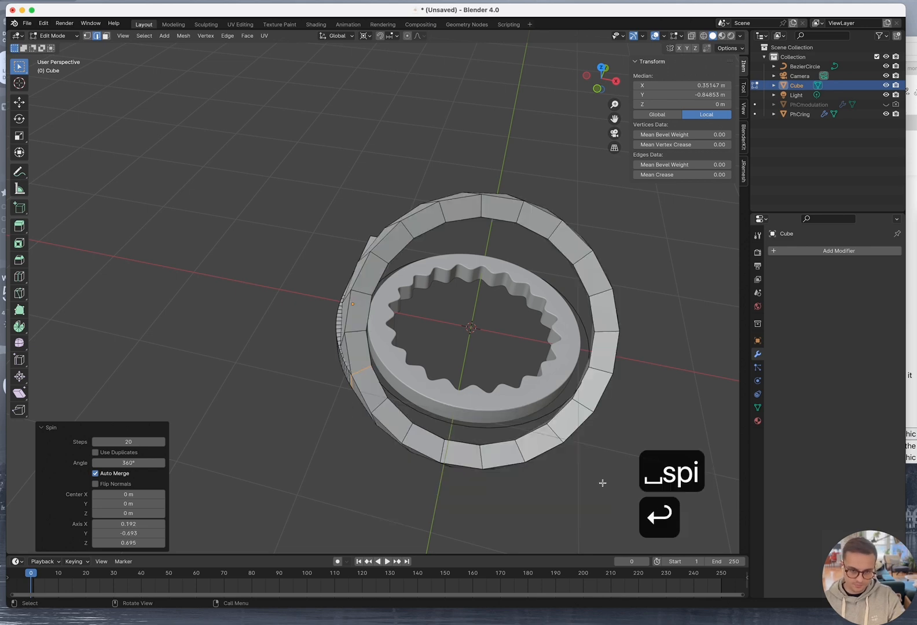
middle_click_drag(588, 505, 582, 472)
Set the second Spin's axis to X 0, Y 0 and Z -1
left_click(151, 524)
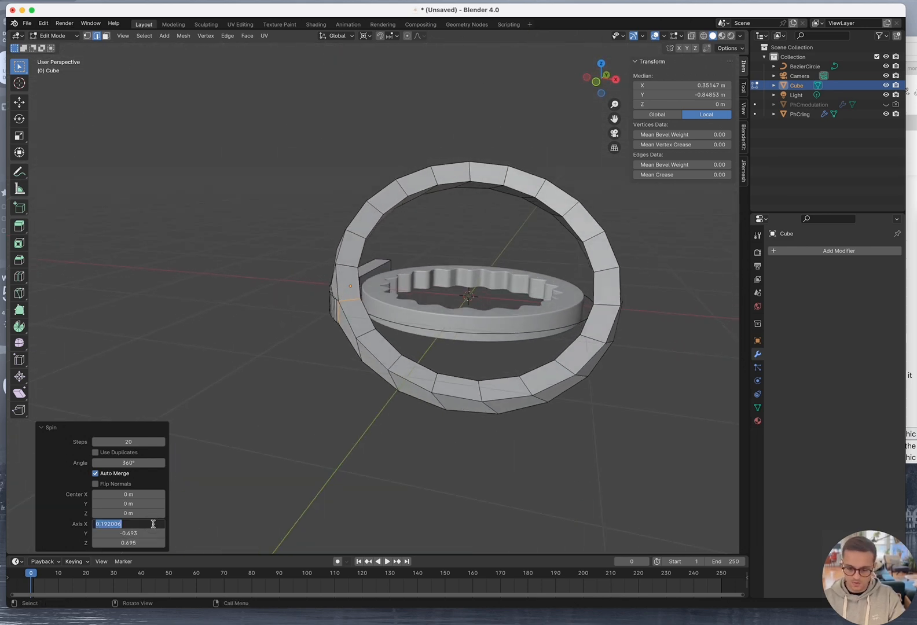
type("0")
key("Tab")
type("0")
key("Tab")
type("-1")
key("Tab")
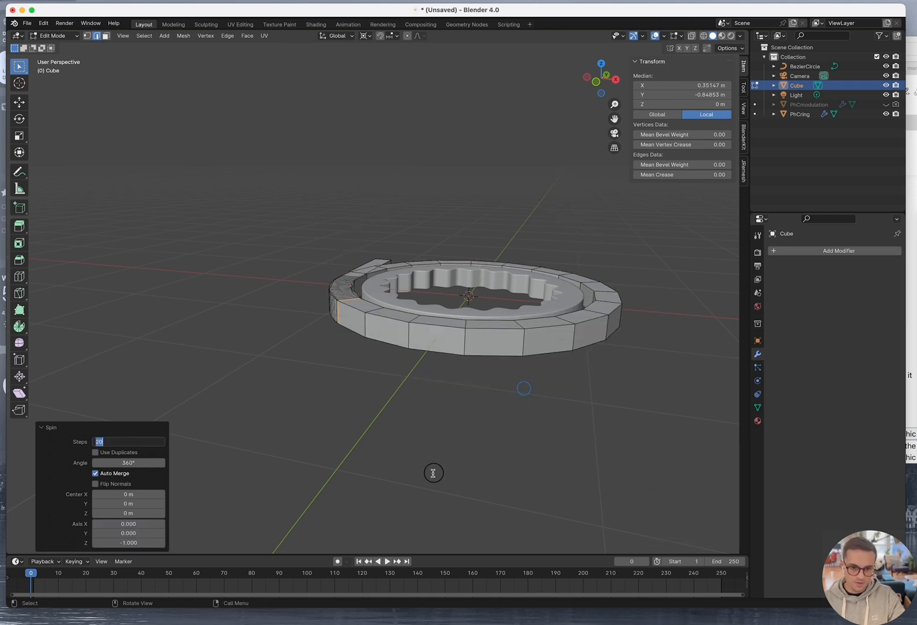
left_click(486, 409)
Set the second Spin's Center X to the expression -2*1.2 * sqrt(2)/2
middle_click_drag(518, 382, 451, 459)
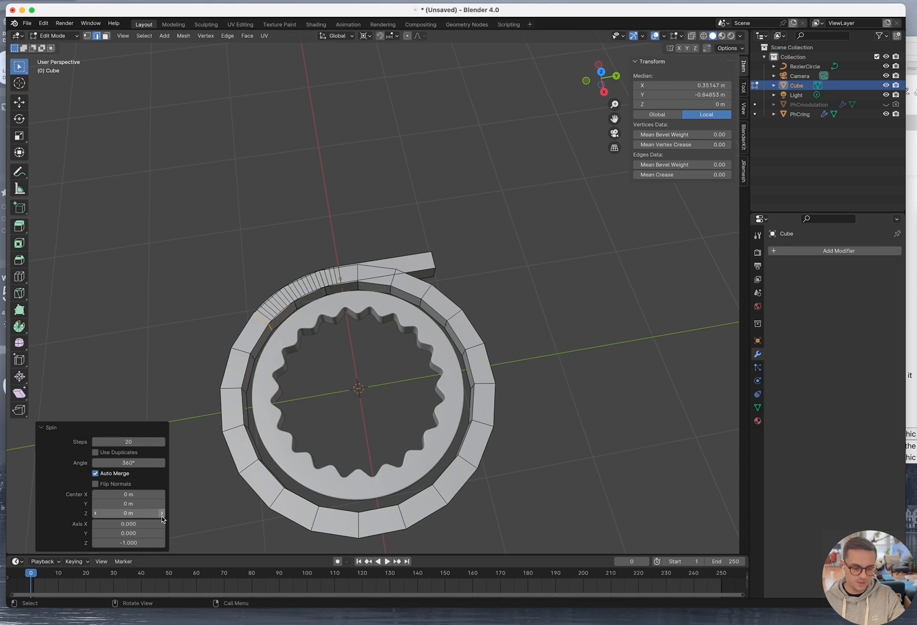
left_click(102, 494)
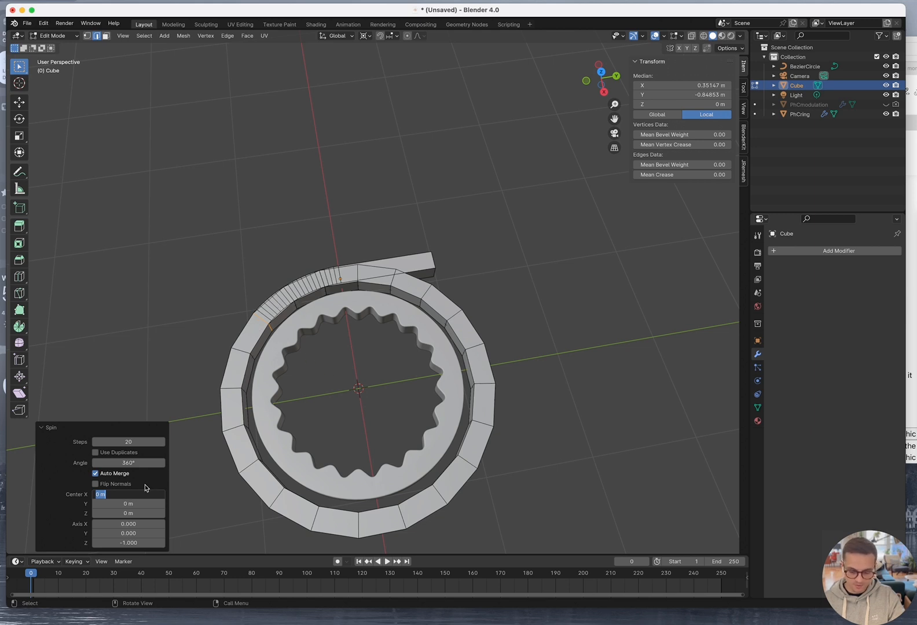
type("2*1.2")
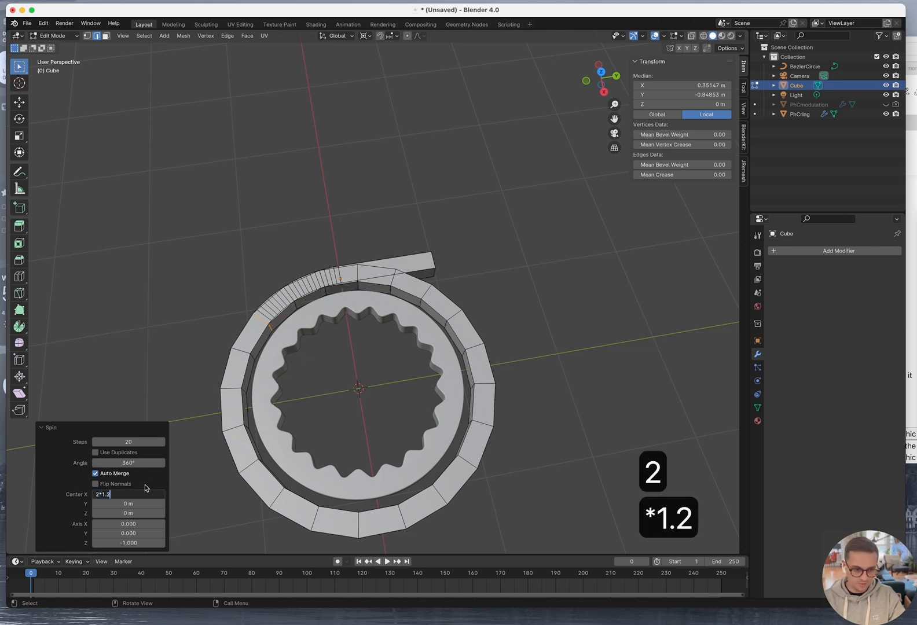
type(" * ")
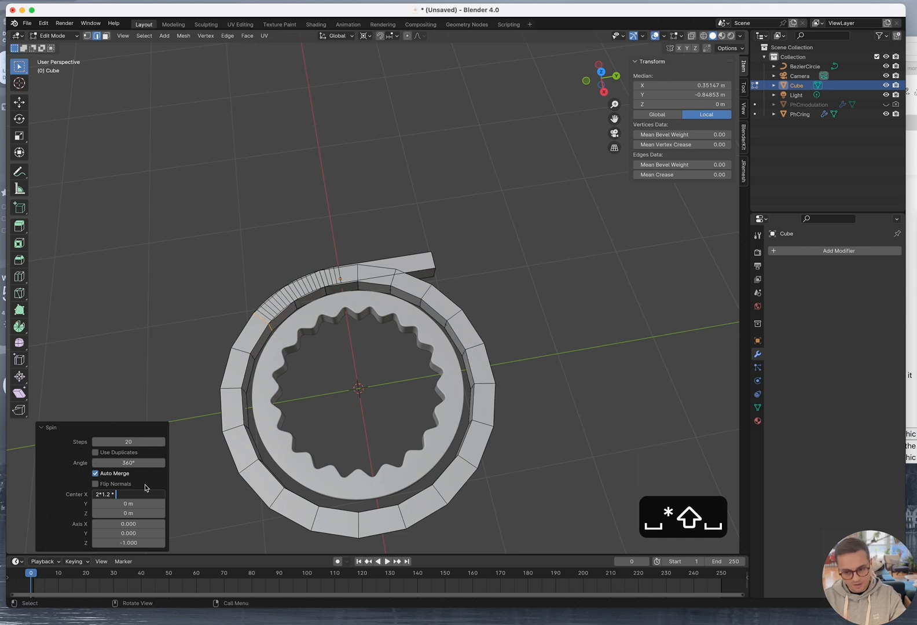
type("sqrt()2")
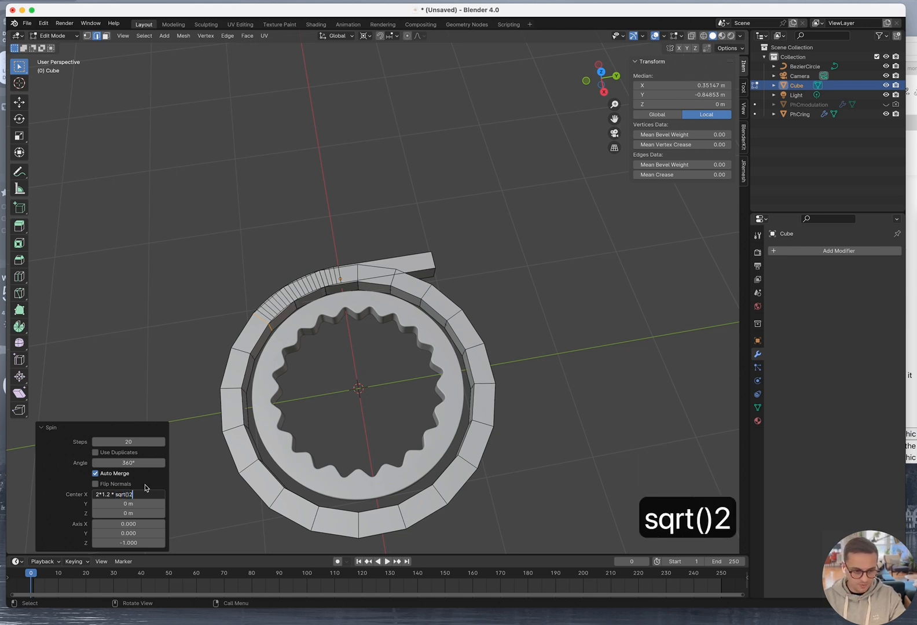
key("BackSpace")
type("2")
key("Right")
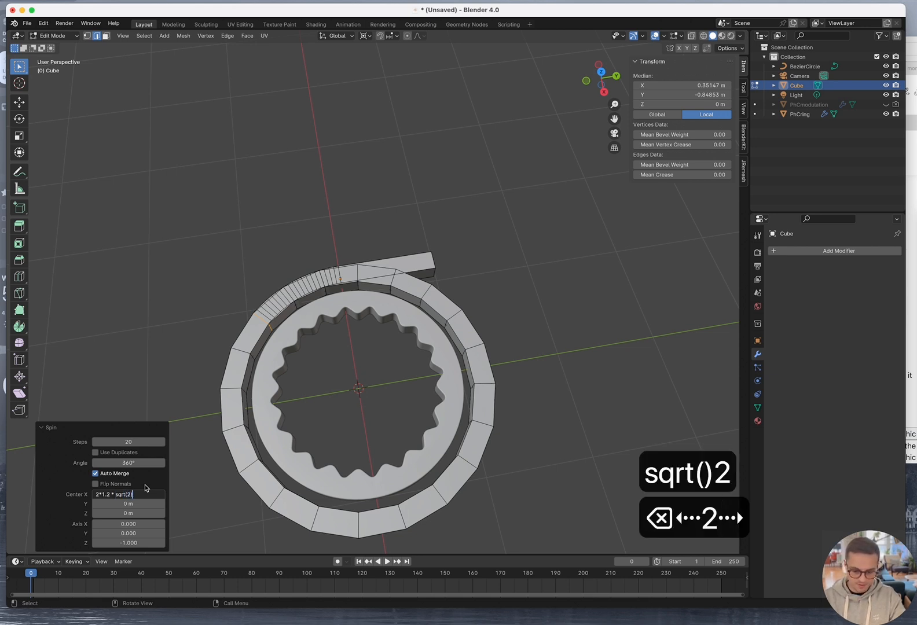
type("/2")
key("super+Left")
key("super+Left")
key("super+Left")
key("super+Left")
key("super+Left")
key("super+Left")
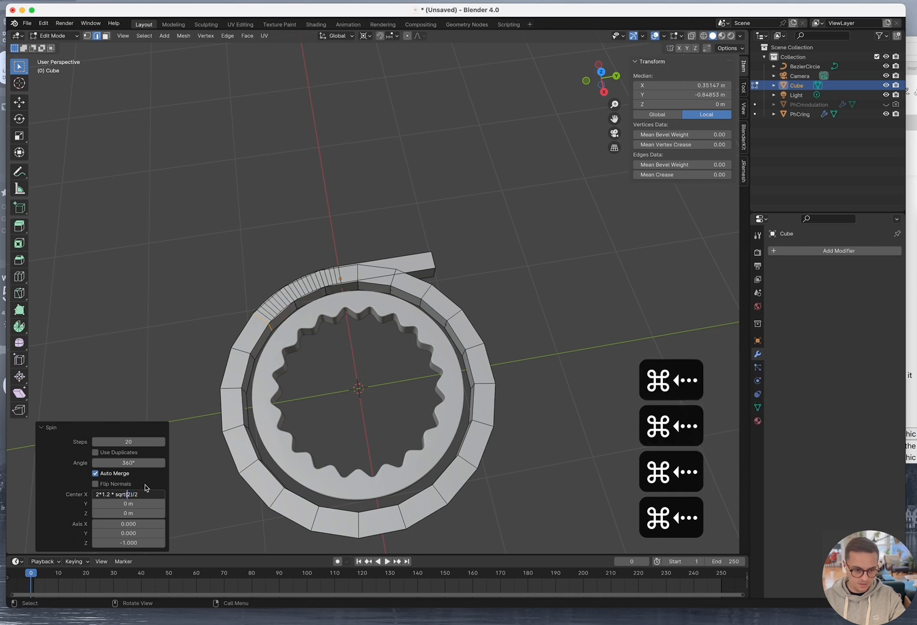
key("Left")
key("Left")
key("Left")
key("Left")
key("Left")
key("Left")
key("Left")
key("Left")
key("Left")
key("Left")
key("Left")
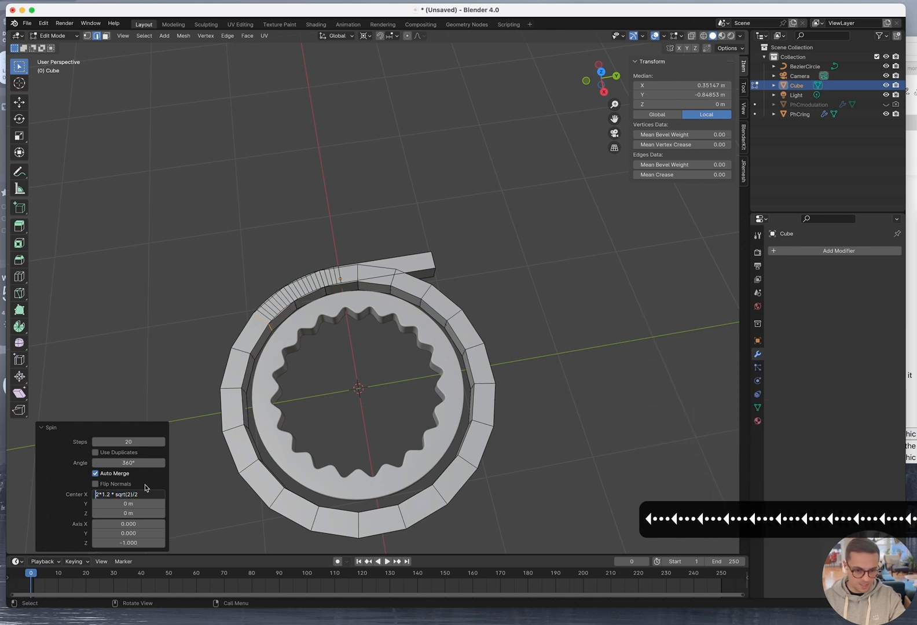
type("-")
key("Return")
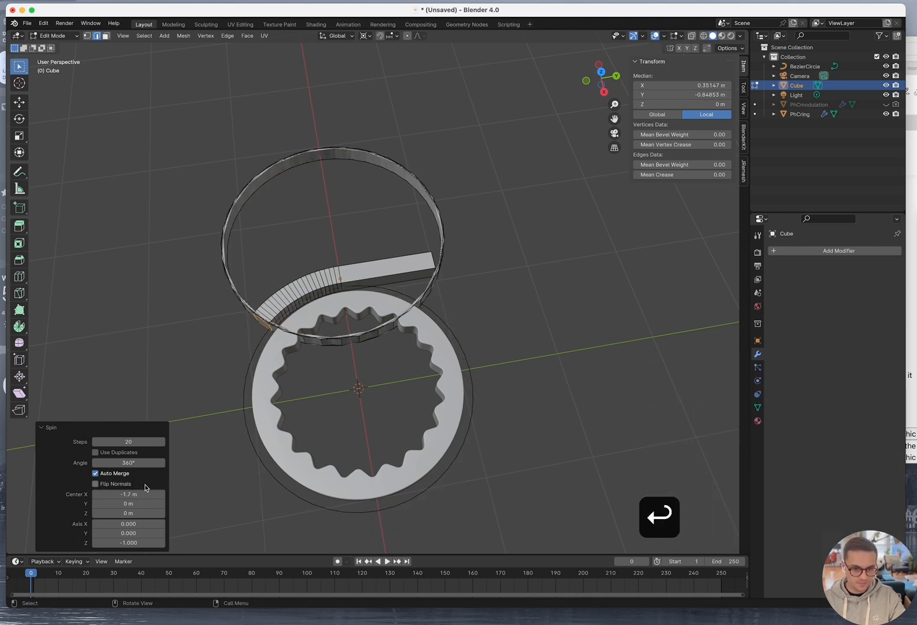
Copy the second Spin's Center X value into its Center Y
left_click(143, 491)
key("super+a")
key("super+c")
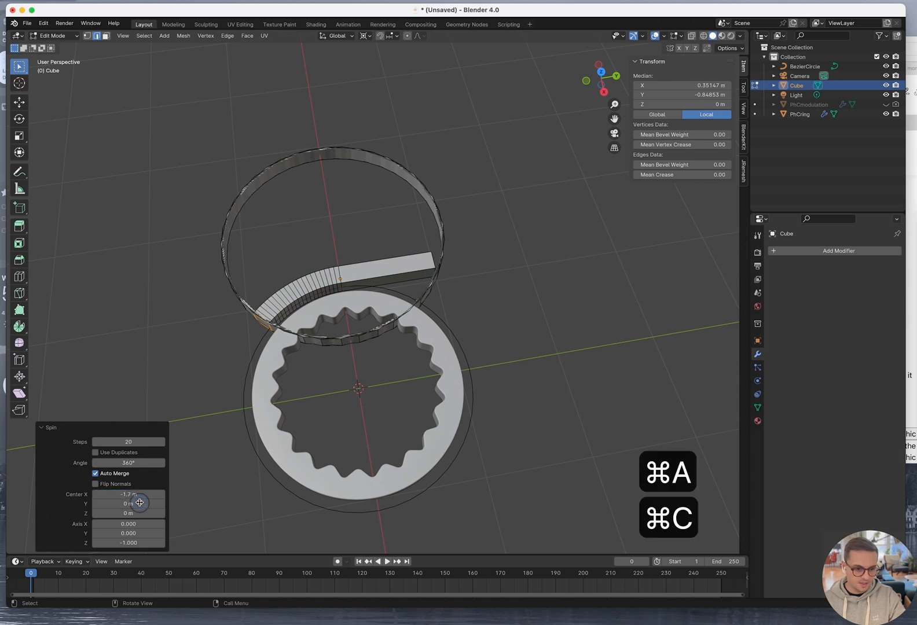
left_click(140, 503)
key("super+v")
key("Tab")
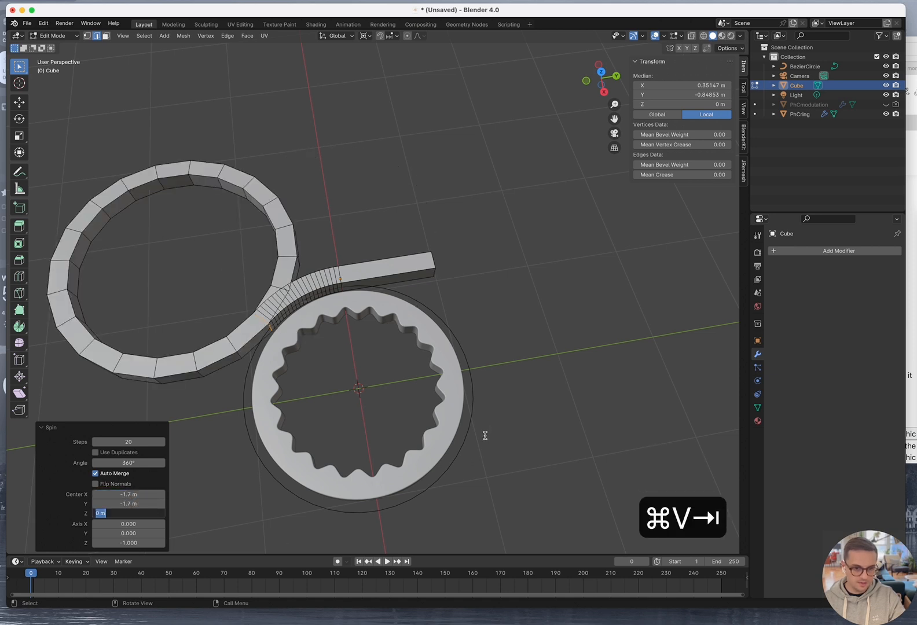
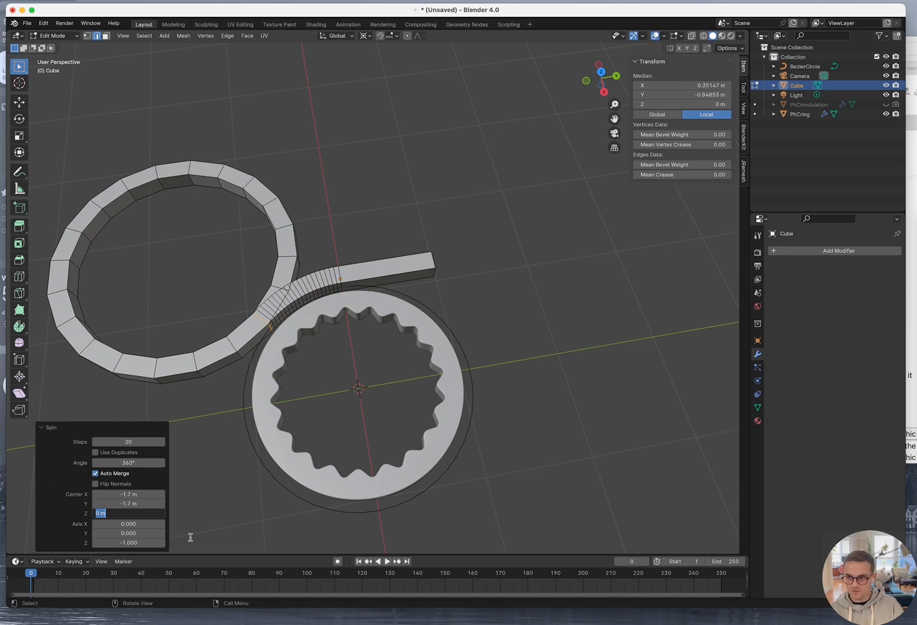
Set the second Spin's angle to -45° so the bar curves away from the ring
left_click(136, 443)
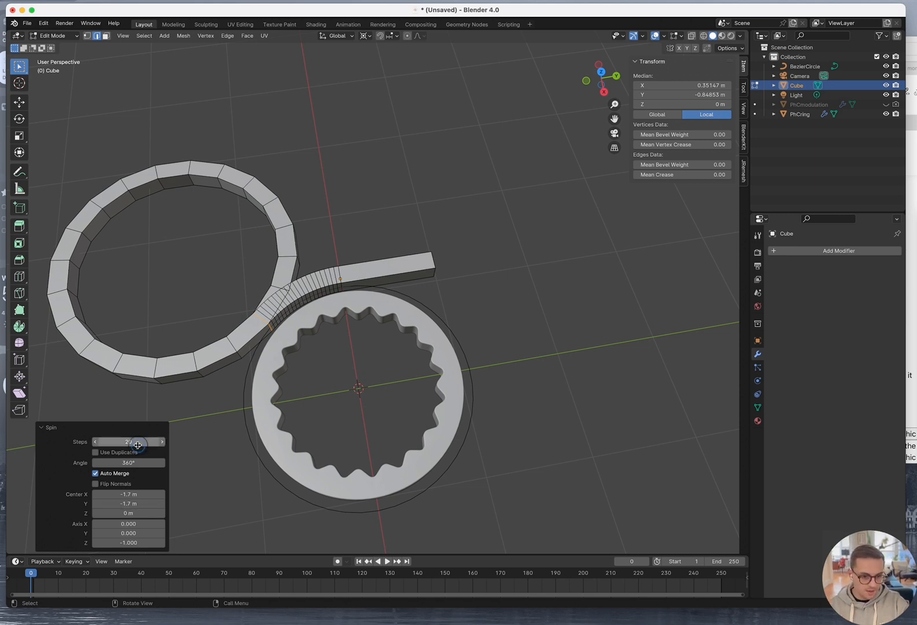
left_click(124, 464)
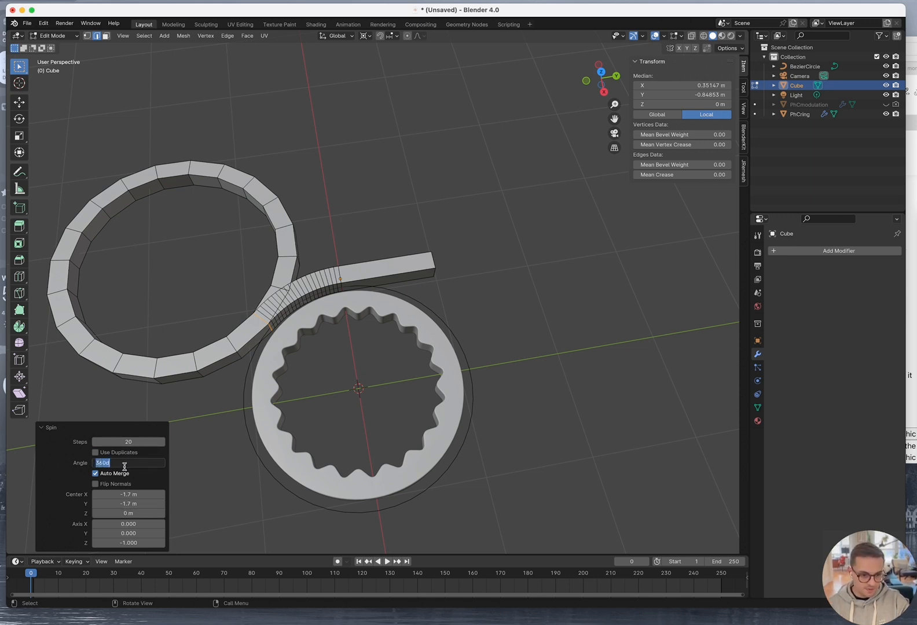
type("45")
key("Tab")
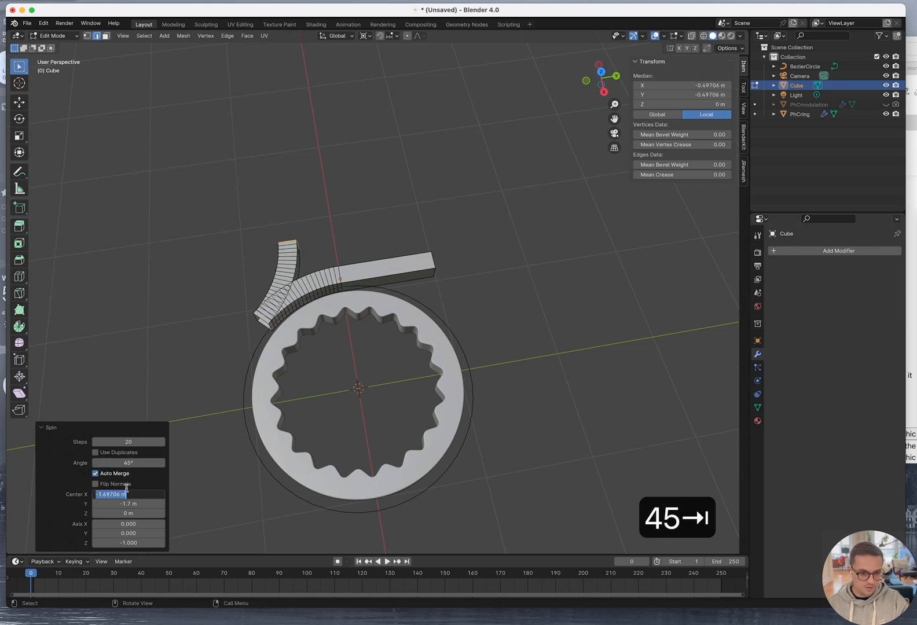
left_click(129, 463)
key("super+Left")
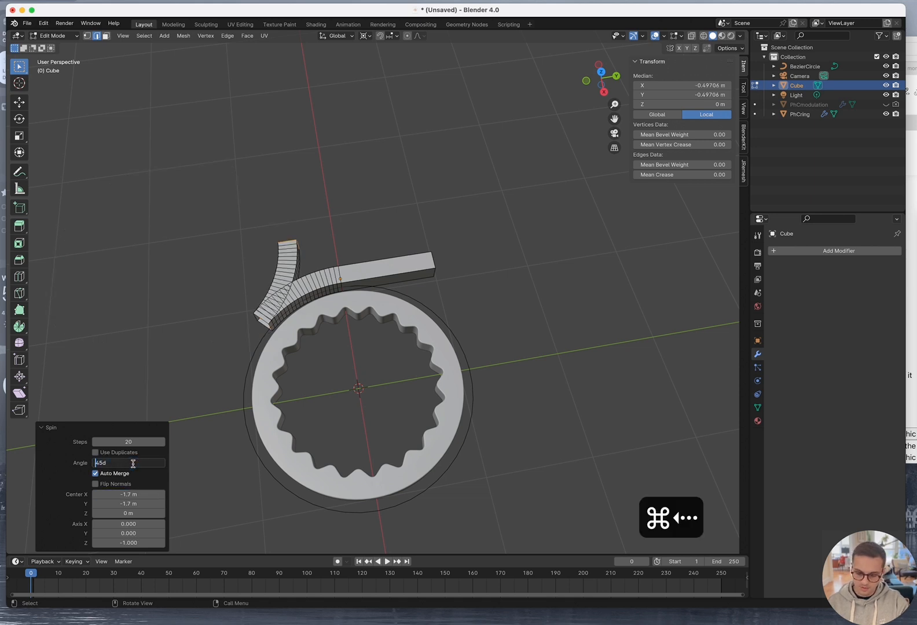
type("-")
key("Tab")
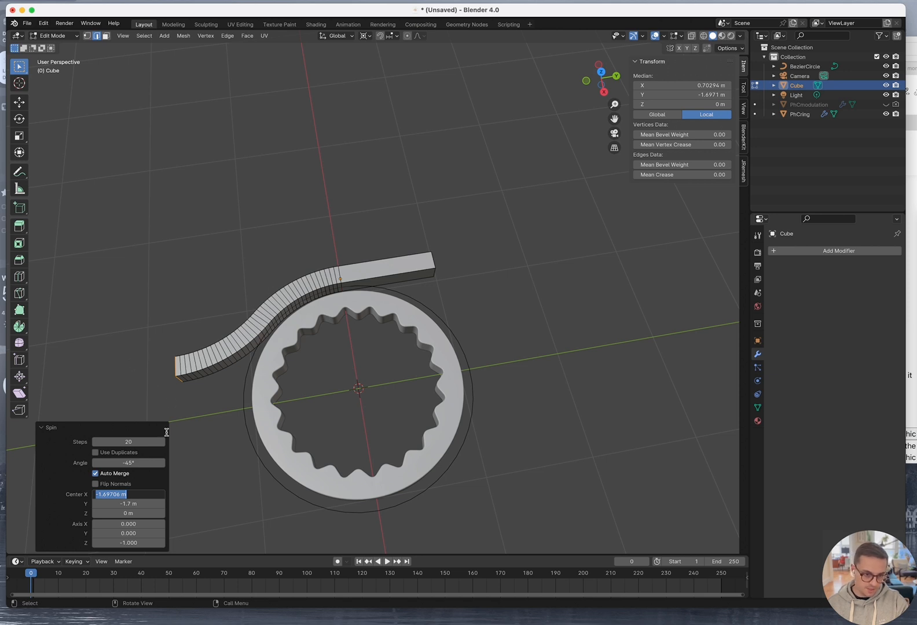
Extrude the open end loop of the curved bar about 1.7 m in the negative Y direction, then deselect it
middle_click_drag(193, 482, 268, 409)
middle_click_drag(385, 414, 334, 287)
scroll(322, 232, "up", 5)
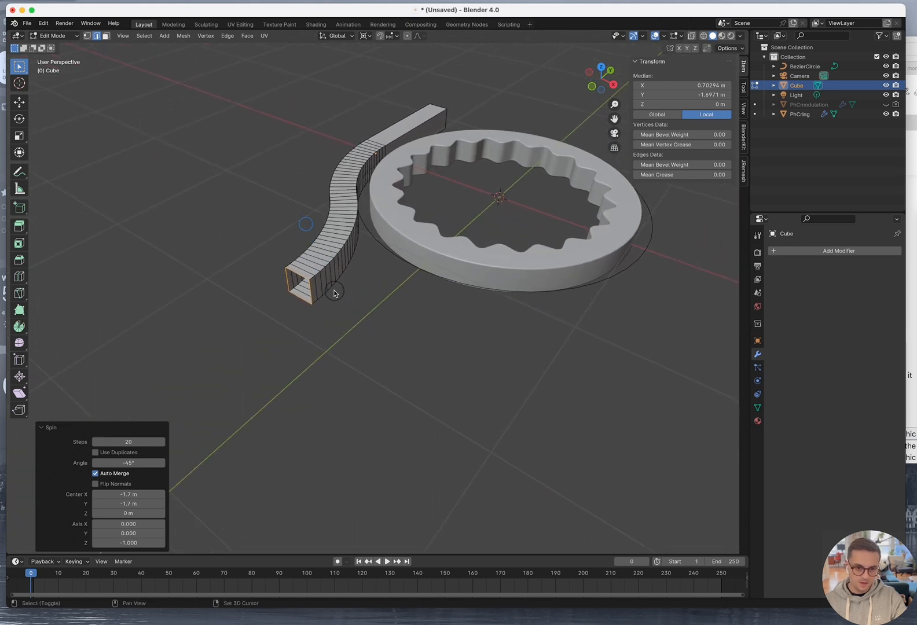
middle_click_drag(430, 332, 404, 338)
key("e")
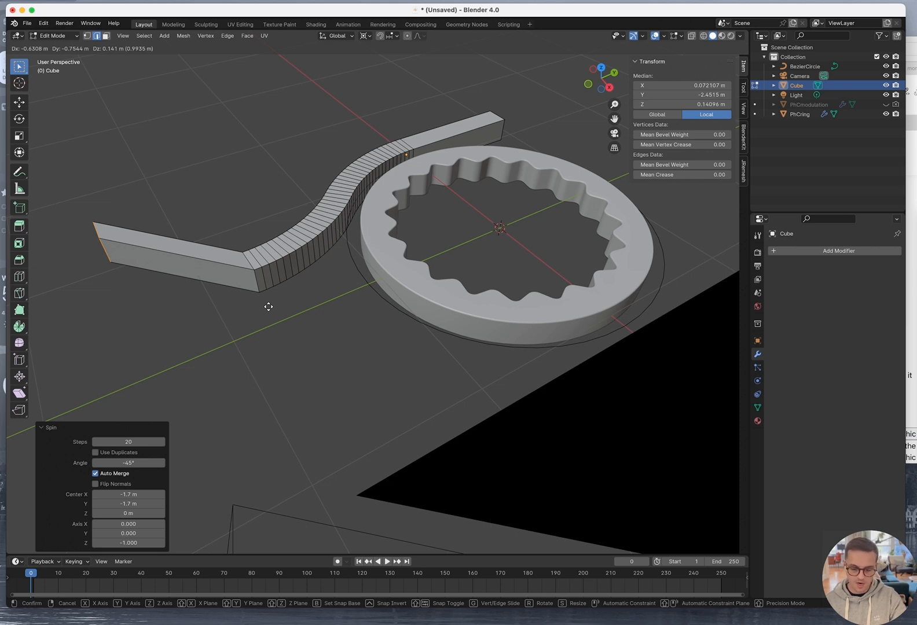
key("y")
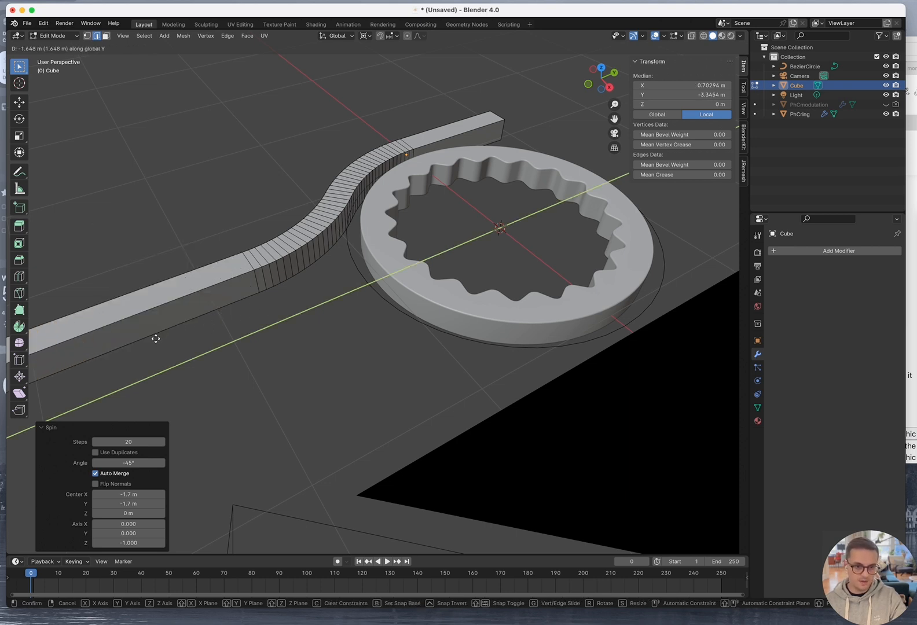
left_click(225, 381)
scroll(225, 381, "down", 5)
left_click(227, 380)
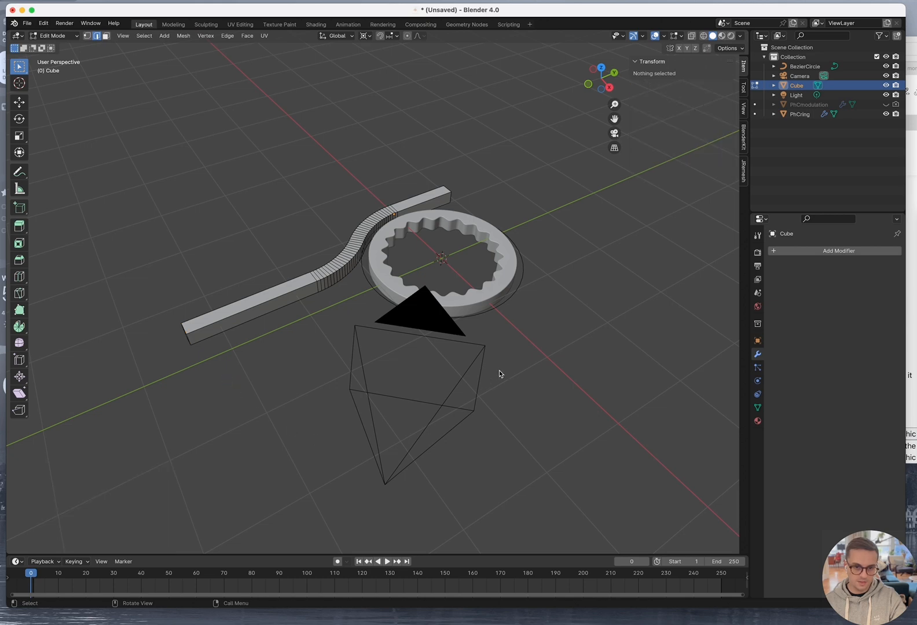
Delete the end vertices of the original straight section on the positive Y side, using X-ray to select through the mesh
middle_click_drag(500, 374, 219, 247)
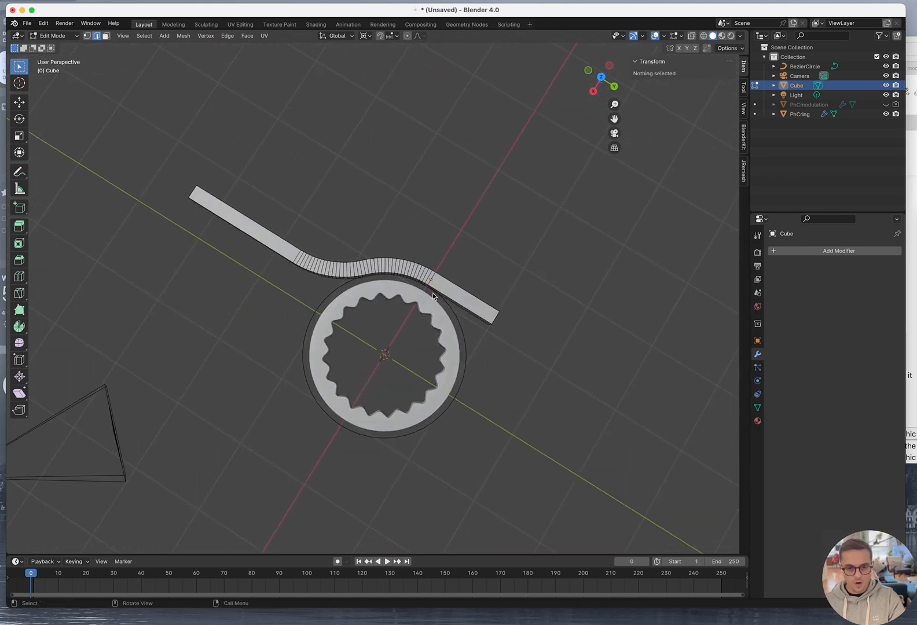
scroll(480, 311, "up", 4)
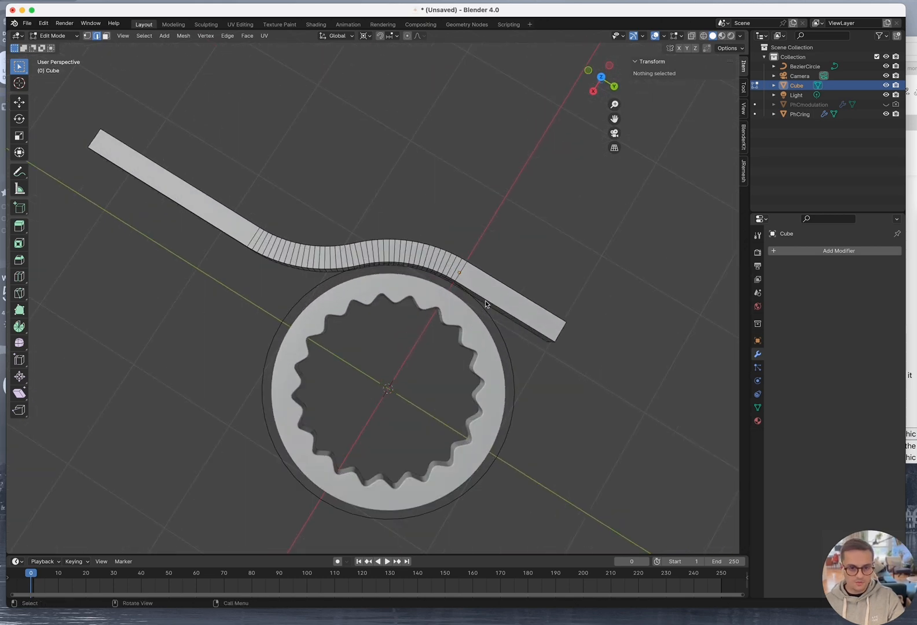
middle_click_drag(485, 301, 494, 259)
left_click(431, 276)
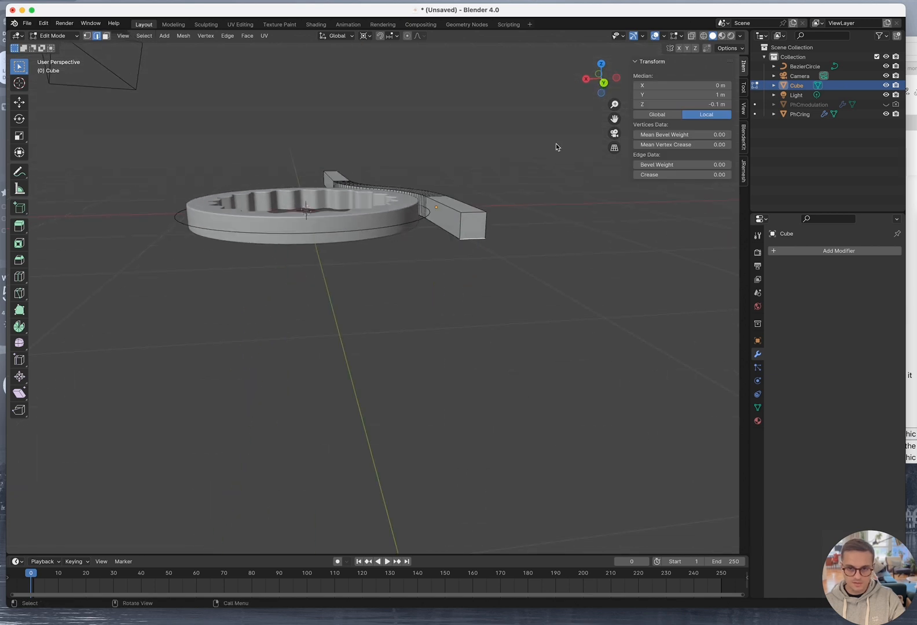
left_click(692, 36)
left_click_drag(512, 288, 445, 197)
key("x")
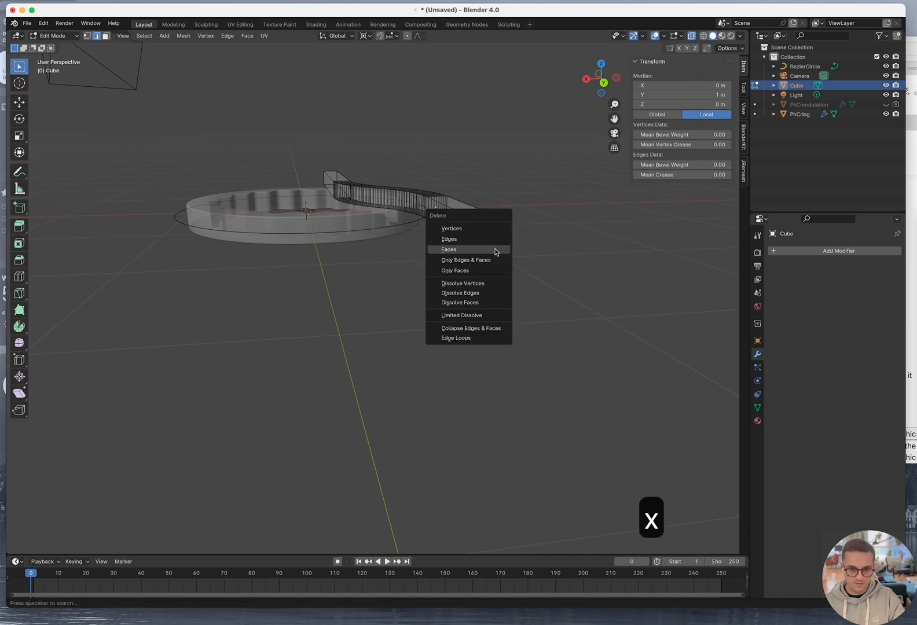
left_click(485, 231)
scroll(481, 220, "up", 6)
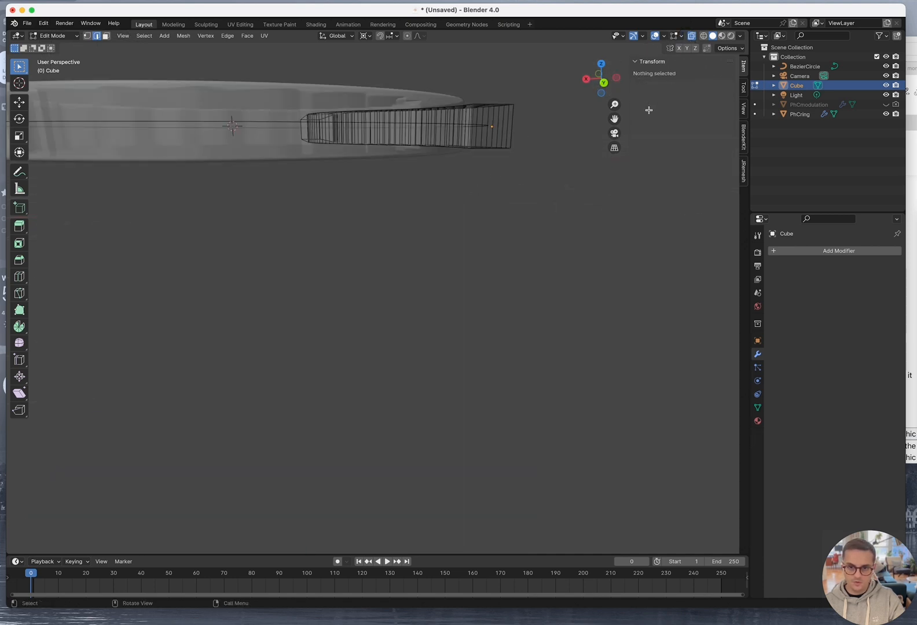
left_click(692, 37)
scroll(594, 181, "down", 3)
middle_click_drag(526, 205, 628, 262)
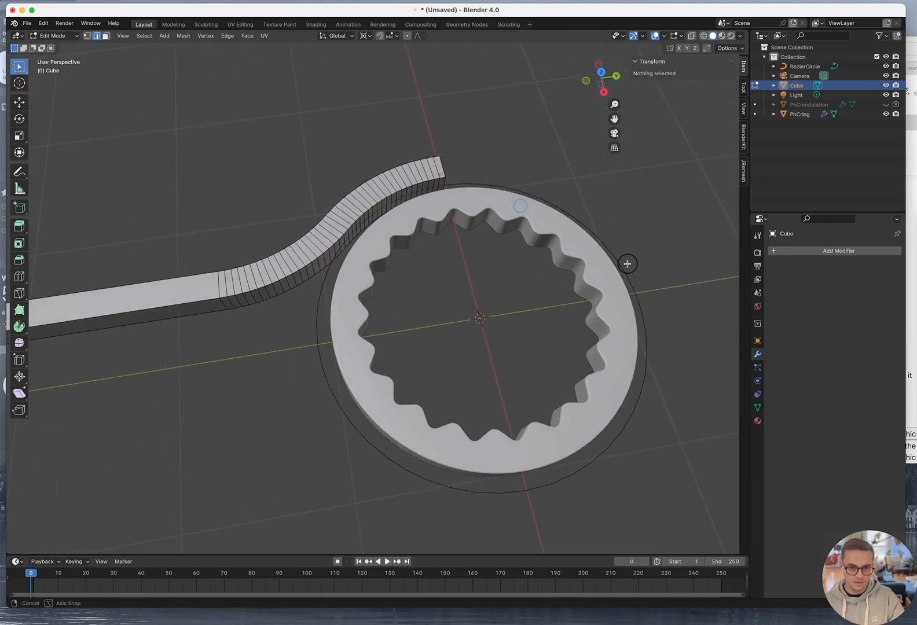
Return to Object Mode and delete the BezierCircle guide curve around the ring
key("Tab")
left_click(454, 64)
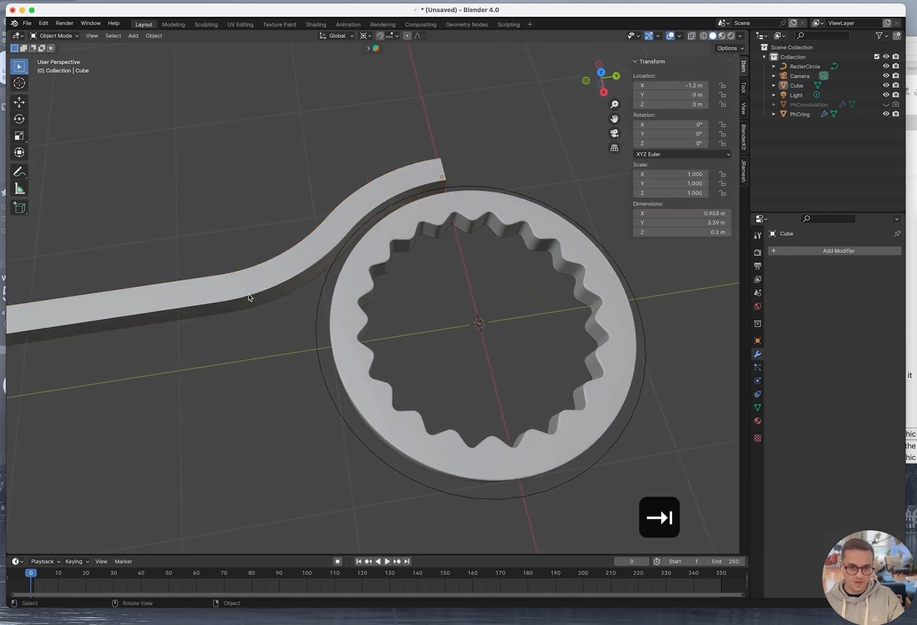
mouse_move(249, 309)
middle_mouse_down()
mouse_move(291, 274)
mouse_move(284, 310)
mouse_move(258, 307)
middle_mouse_up()
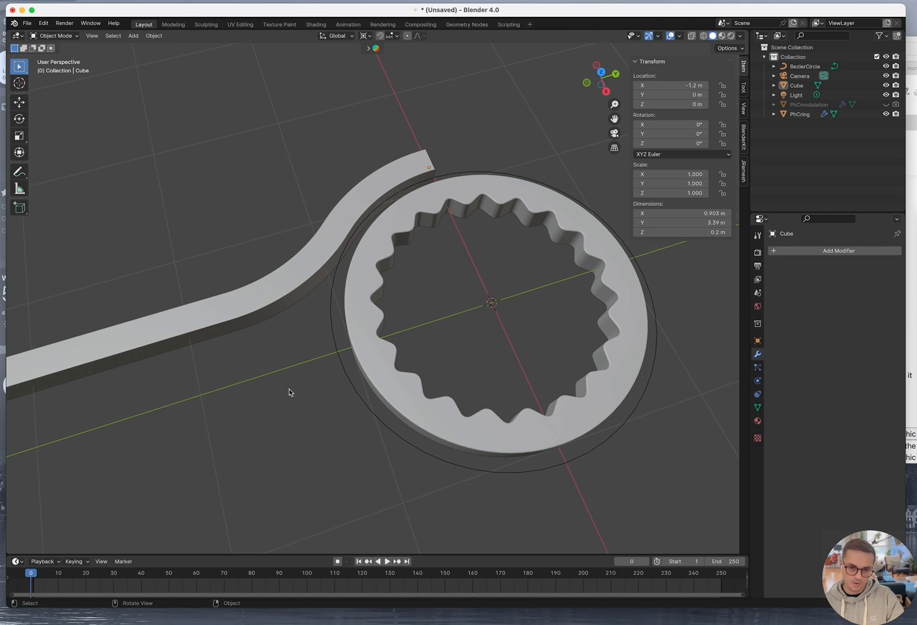
middle_click_drag(289, 392, 381, 295)
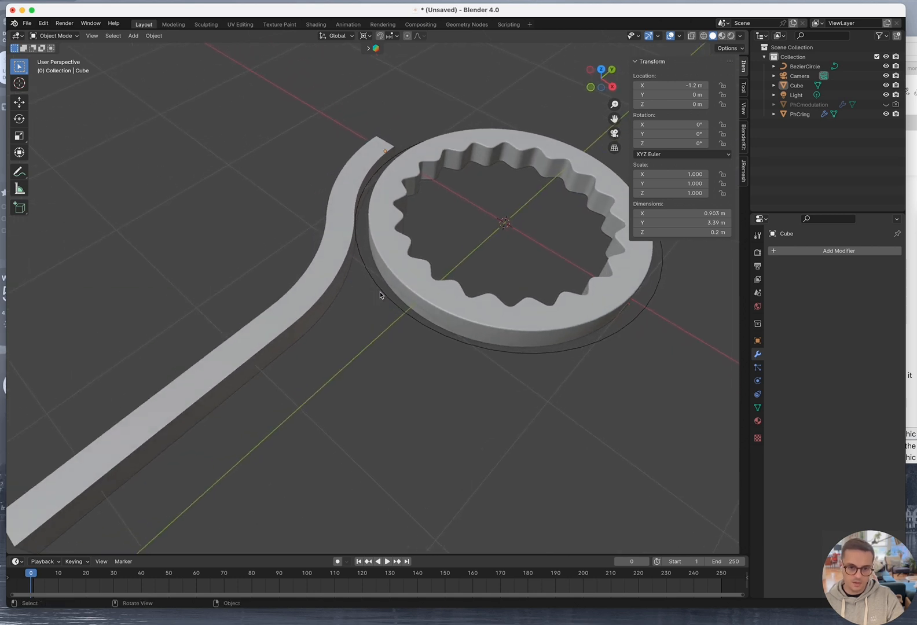
left_click(380, 295)
key("x")
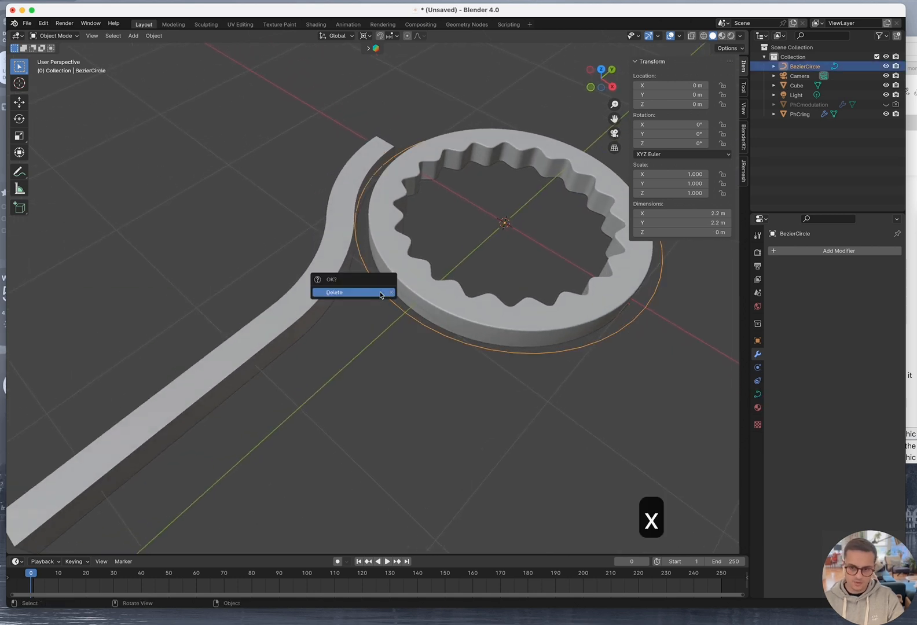
key("Return")
Add a Mirror modifier to the waveguide bar and mirror it on the Y axis only
middle_click_drag(495, 319, 445, 338)
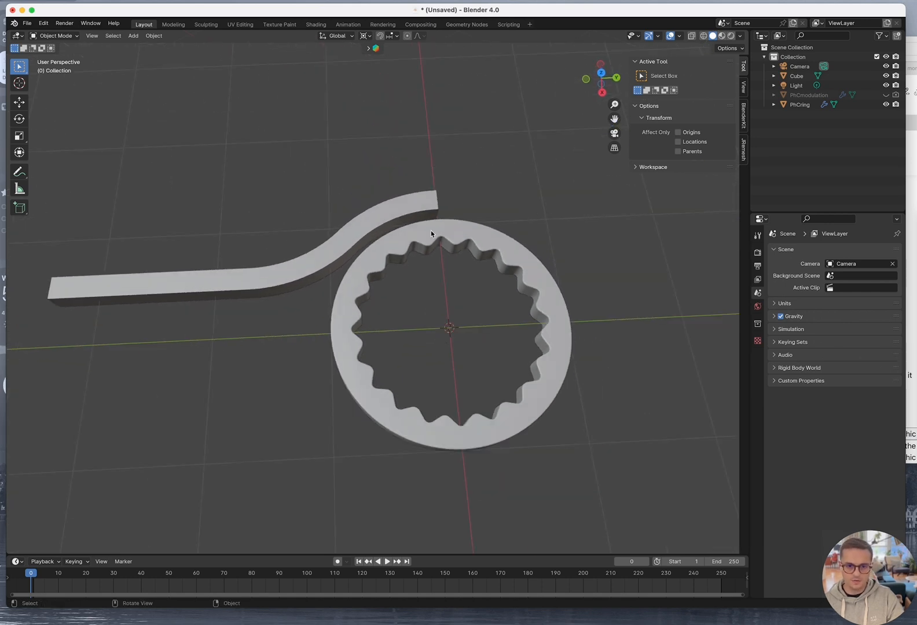
left_click(423, 215)
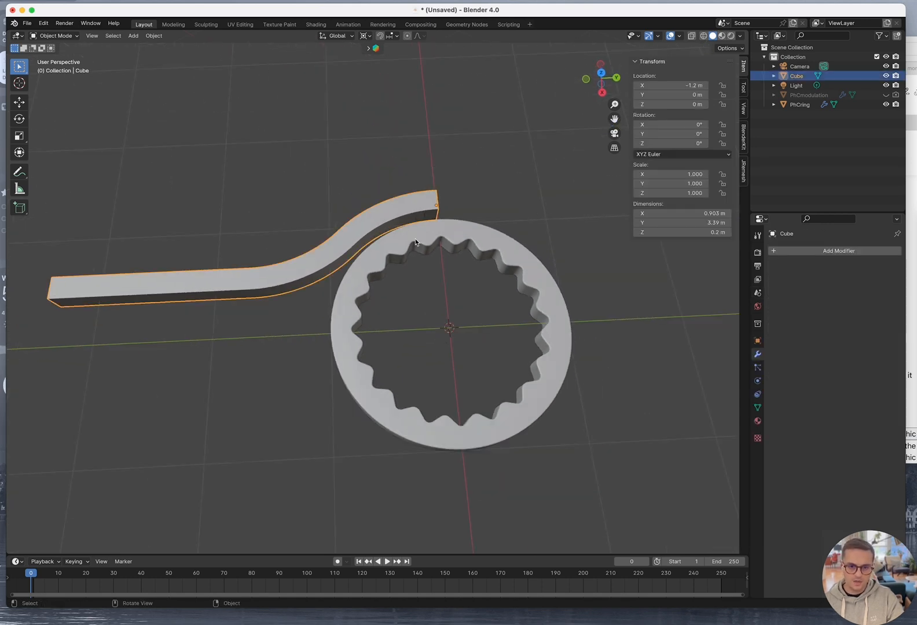
left_click(813, 251)
type("mir")
key("Return")
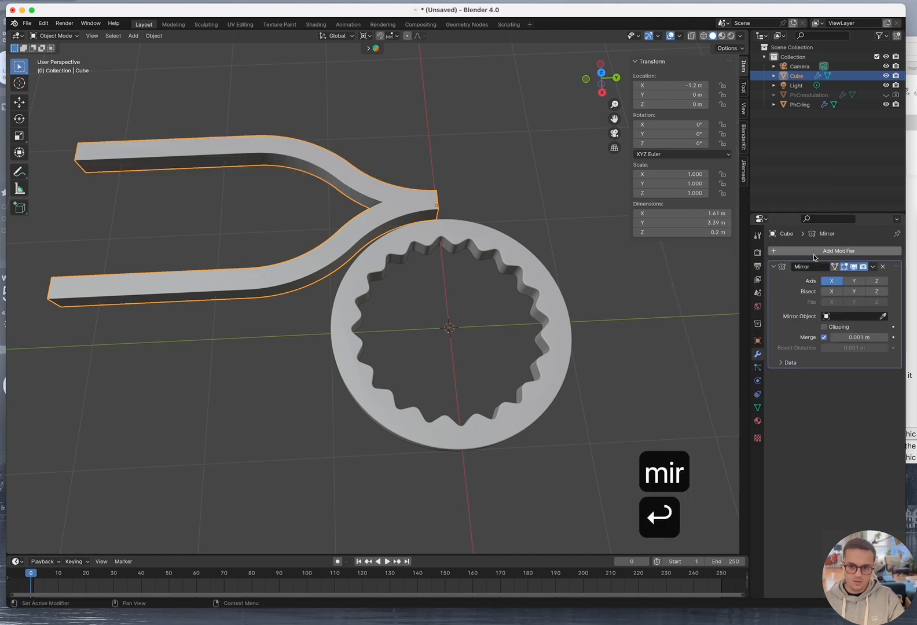
left_click(831, 281)
left_click(854, 281)
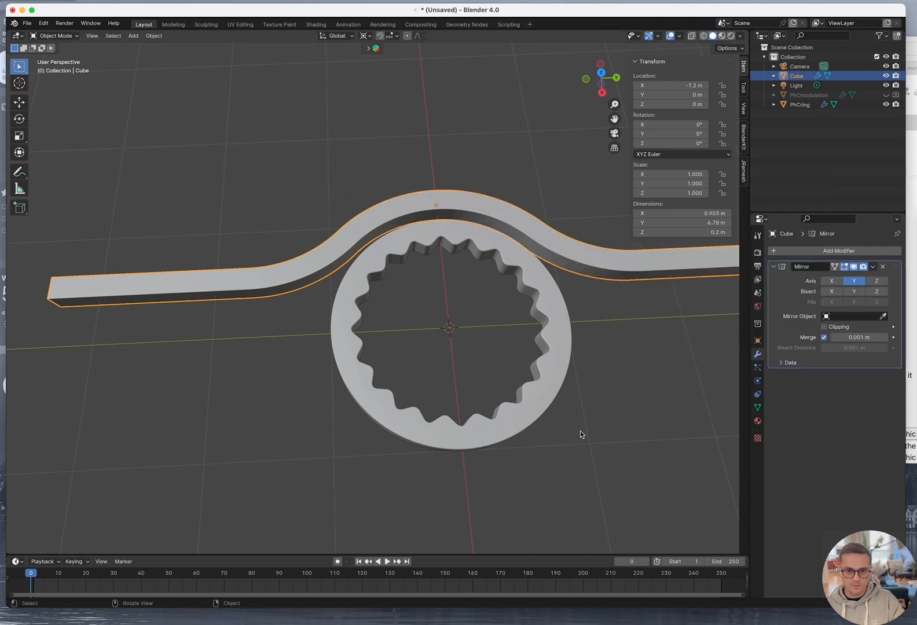
left_click(402, 363)
middle_click_drag(402, 363, 456, 325)
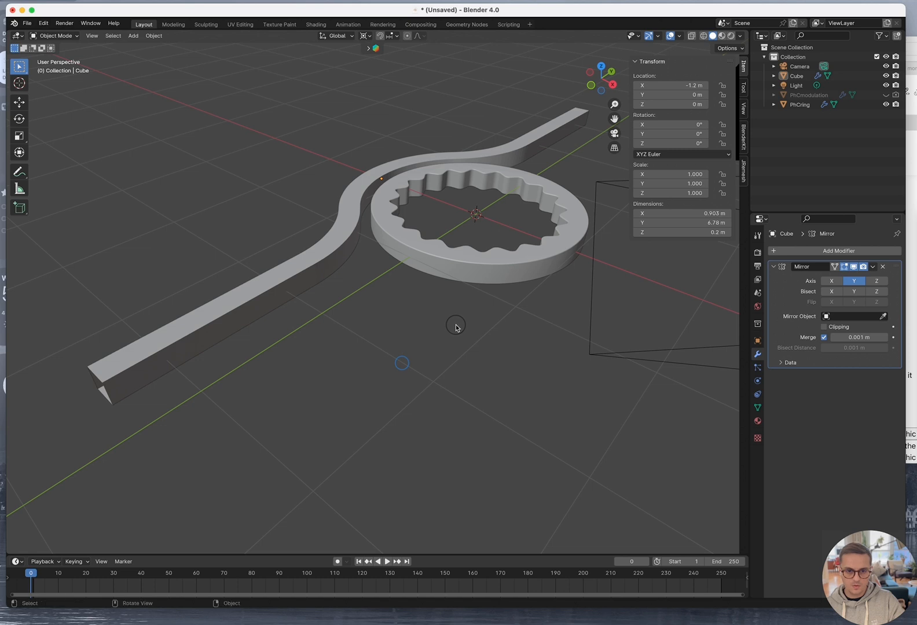
Switch to the camera view and apply Shade Auto Smooth to the waveguide
key("0")
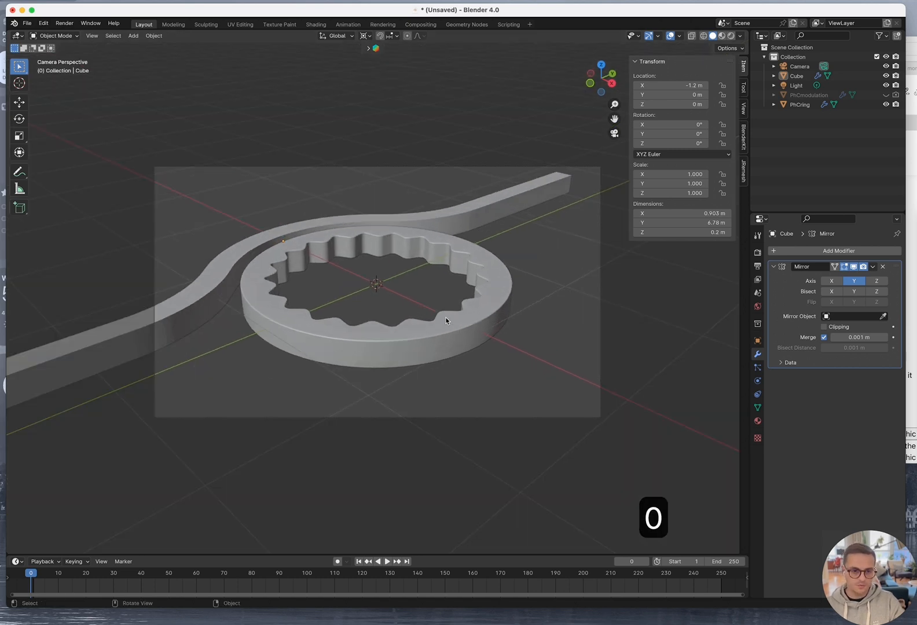
right_click(173, 332)
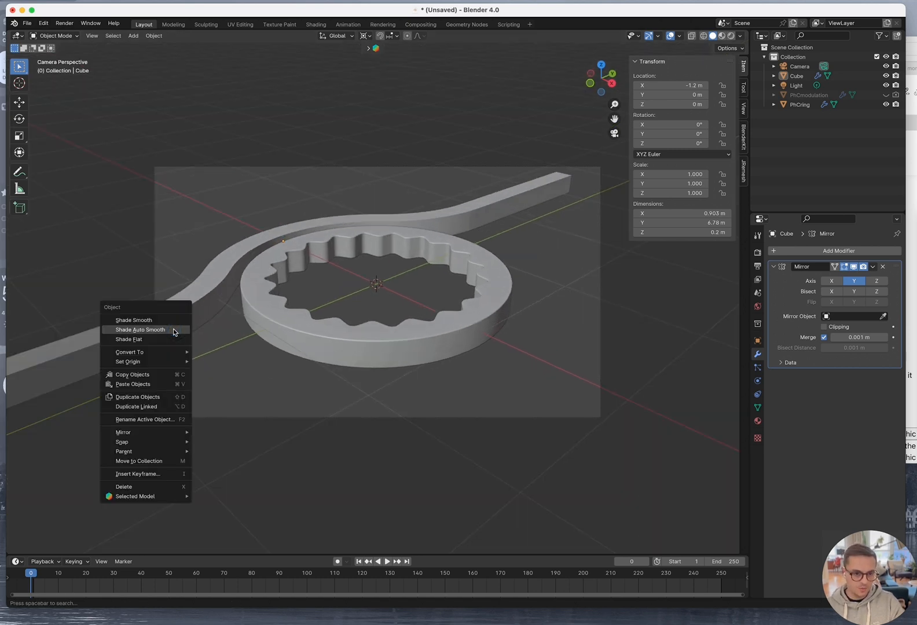
left_click(209, 262)
left_click(212, 266)
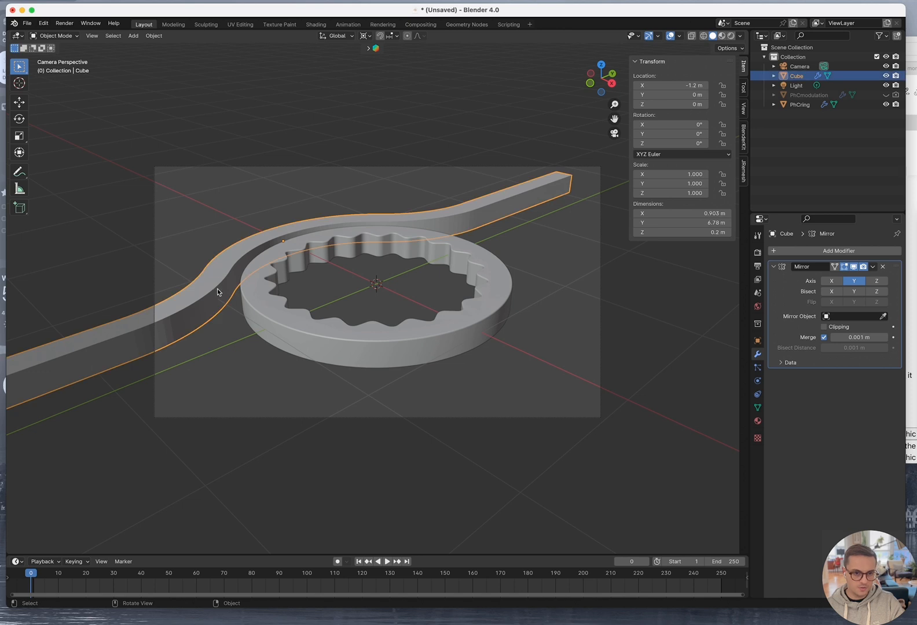
right_click(219, 287)
left_click(217, 291)
left_click(231, 370)
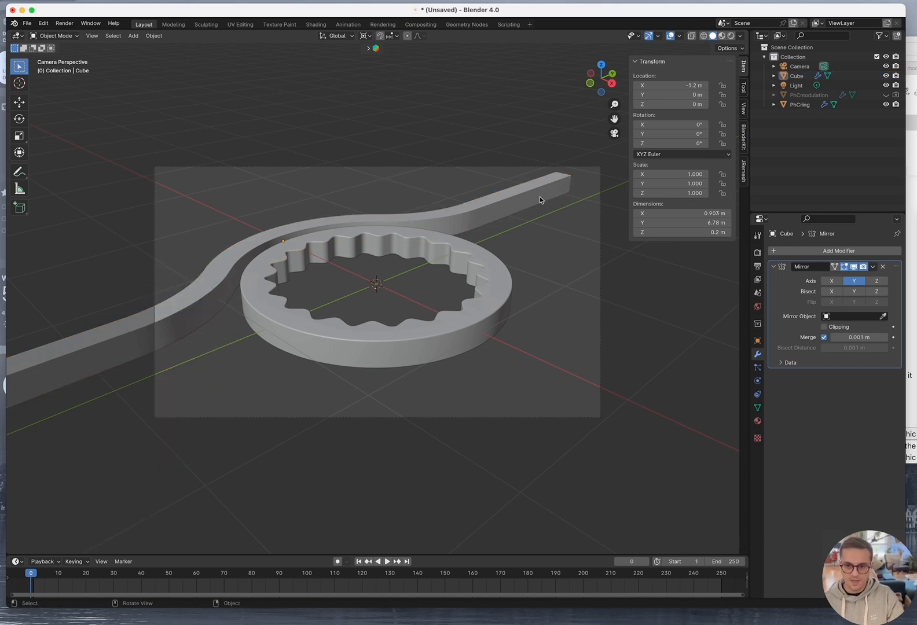
Add a Bevel modifier to the waveguide with an amount of 0.01 m and 20 segments
left_click(775, 268)
left_click(789, 251)
type("beve")
key("Return")
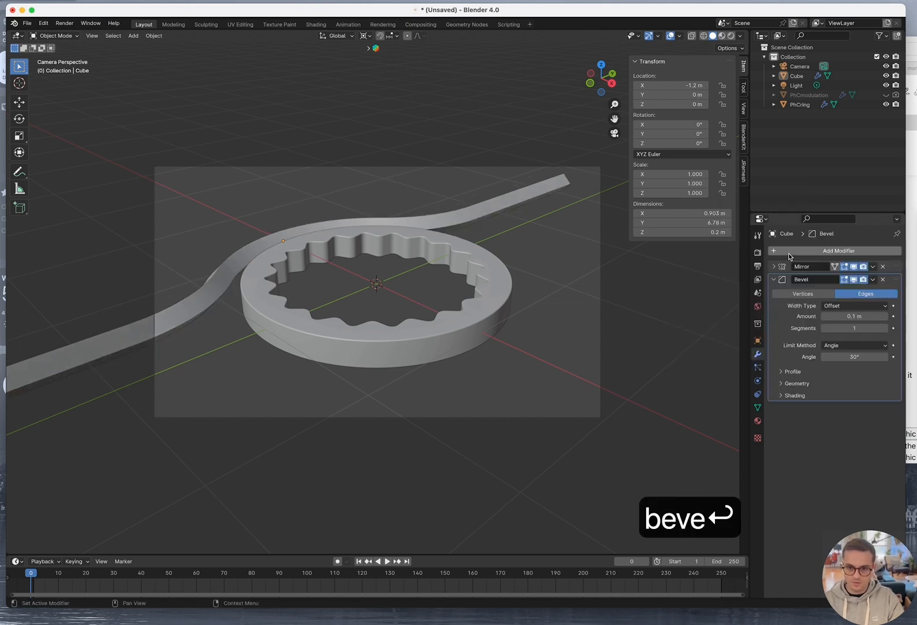
left_click(866, 316)
type("0")
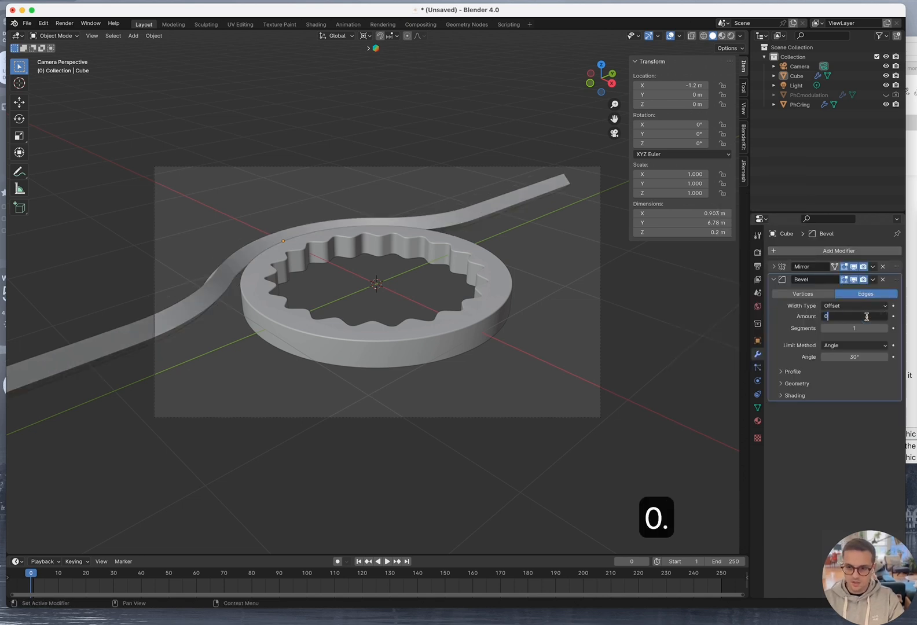
type(".01")
key("Tab")
type("20")
key("Tab")
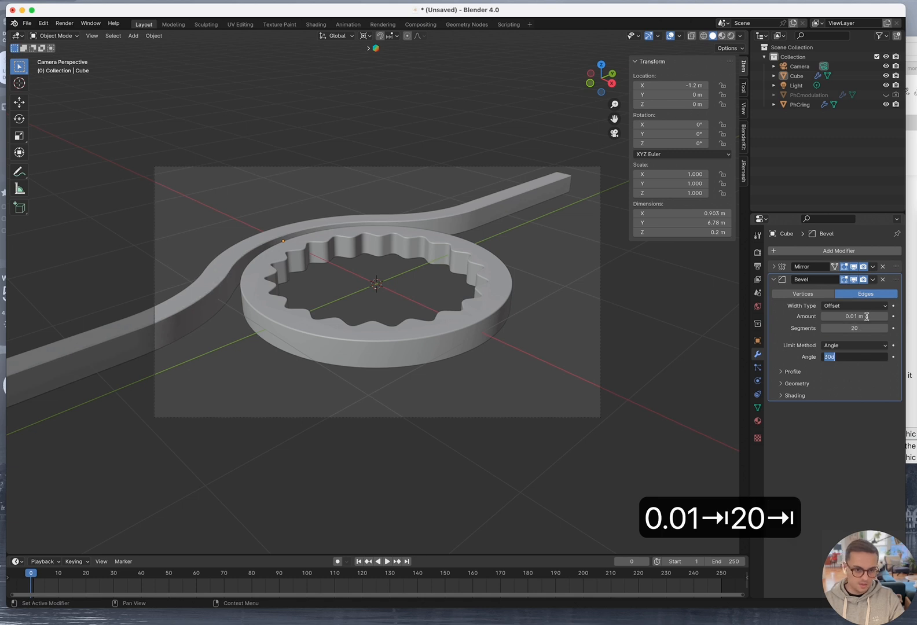
left_click(540, 449)
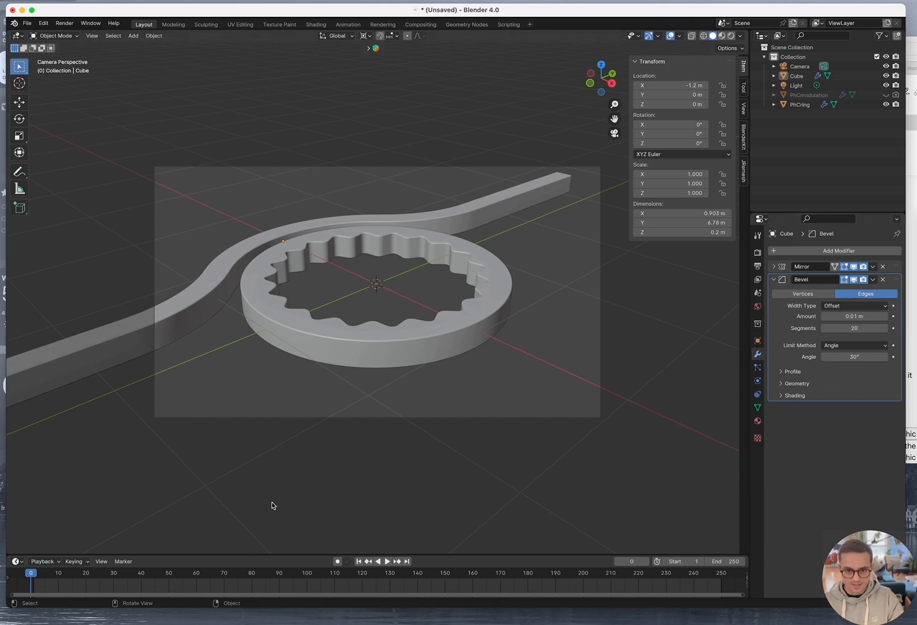
In Edit Mode, lengthen the mirrored waveguide by moving its near end edges about -1.25 m along the Y axis
left_click(572, 182)
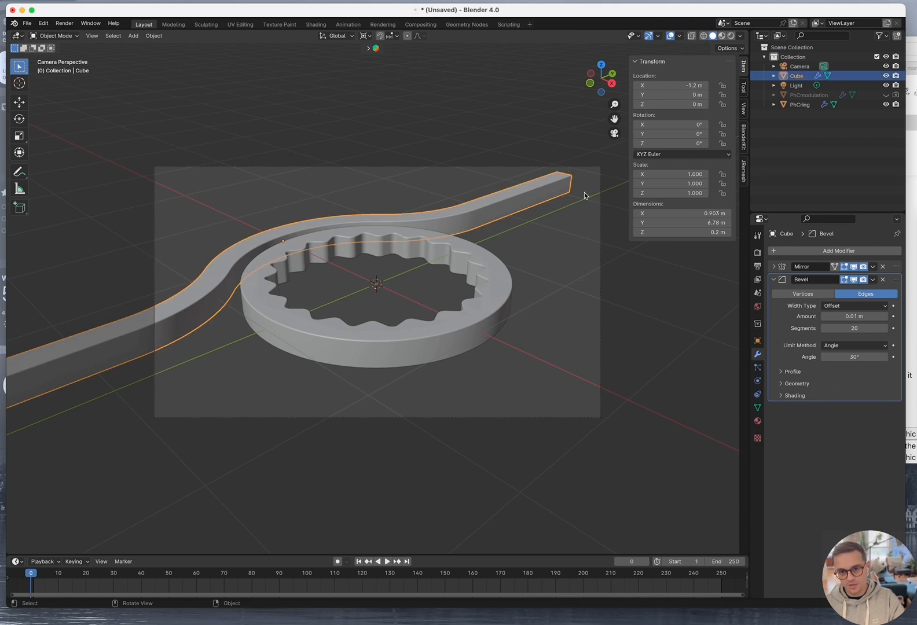
scroll(496, 368, "down", 3)
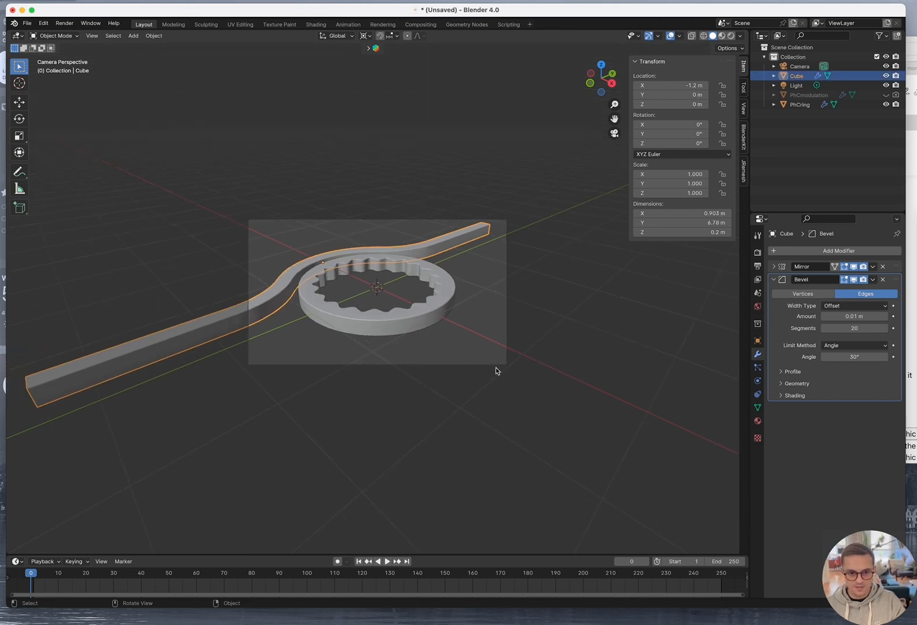
scroll(176, 427, "down", 2)
left_click(118, 381)
left_click(100, 374)
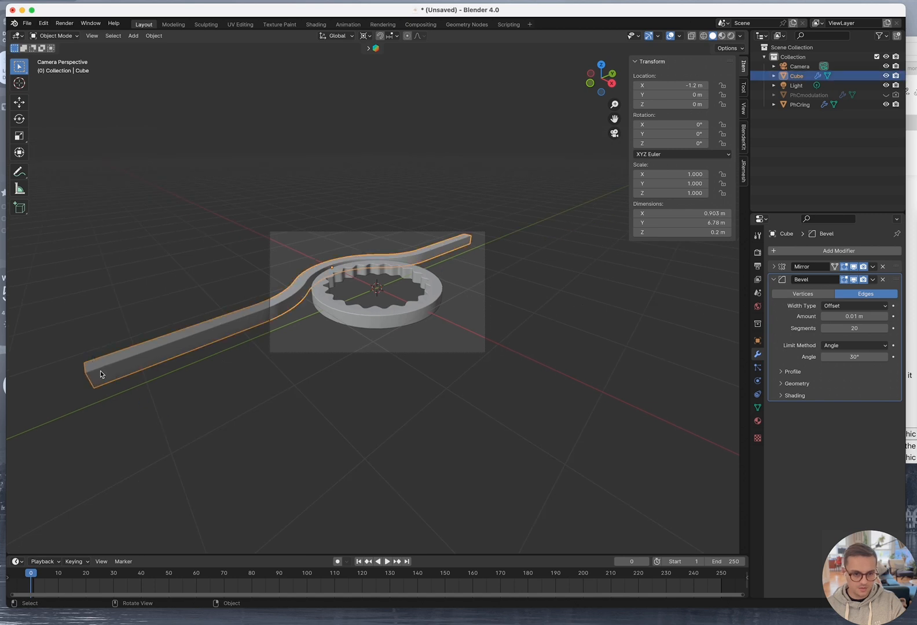
key("Tab")
middle_click_drag(99, 413, 170, 391)
scroll(170, 390, "down", 3)
middle_click_drag(327, 373, 295, 386)
key("0")
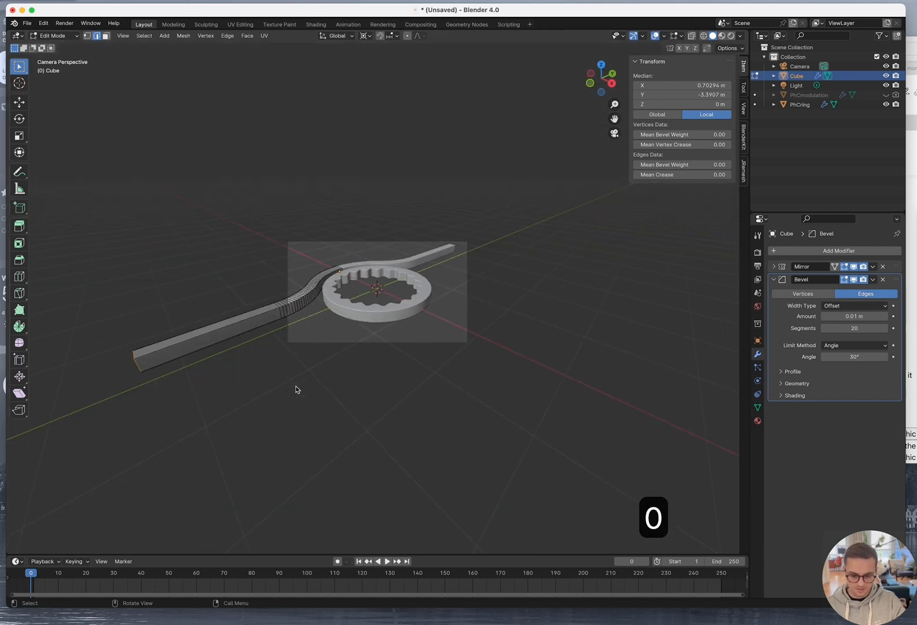
key("g")
key("y")
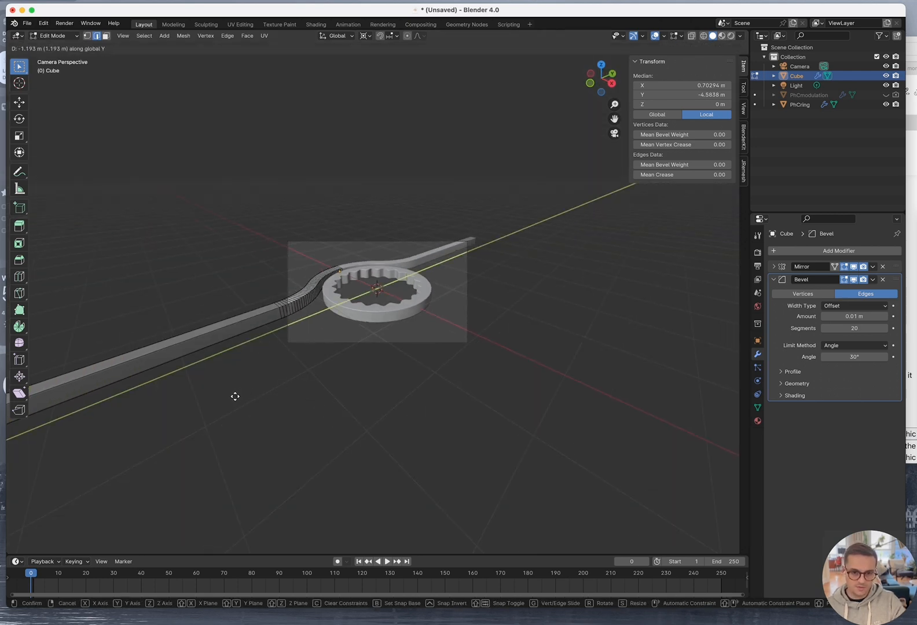
left_click(231, 398)
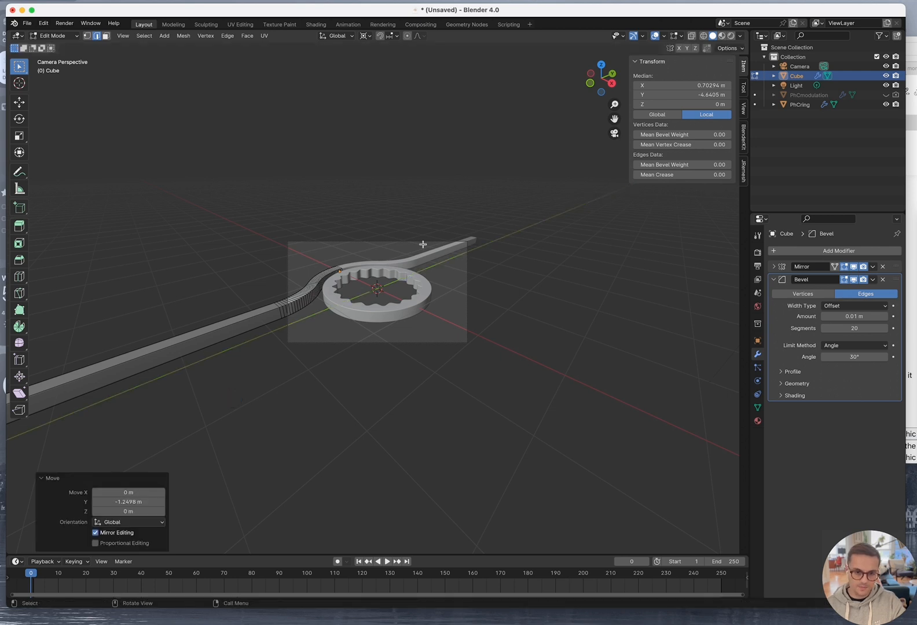
Return to Object Mode, deselect the waveguide and switch the viewport to Rendered shading
key("Tab")
scroll(428, 250, "up", 5)
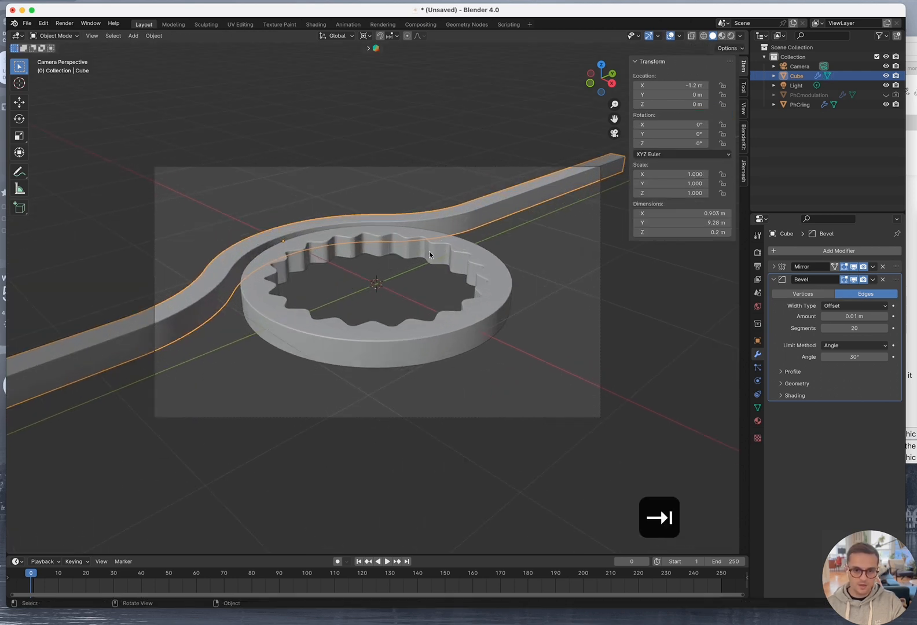
scroll(430, 254, "up", 1)
left_click(530, 457)
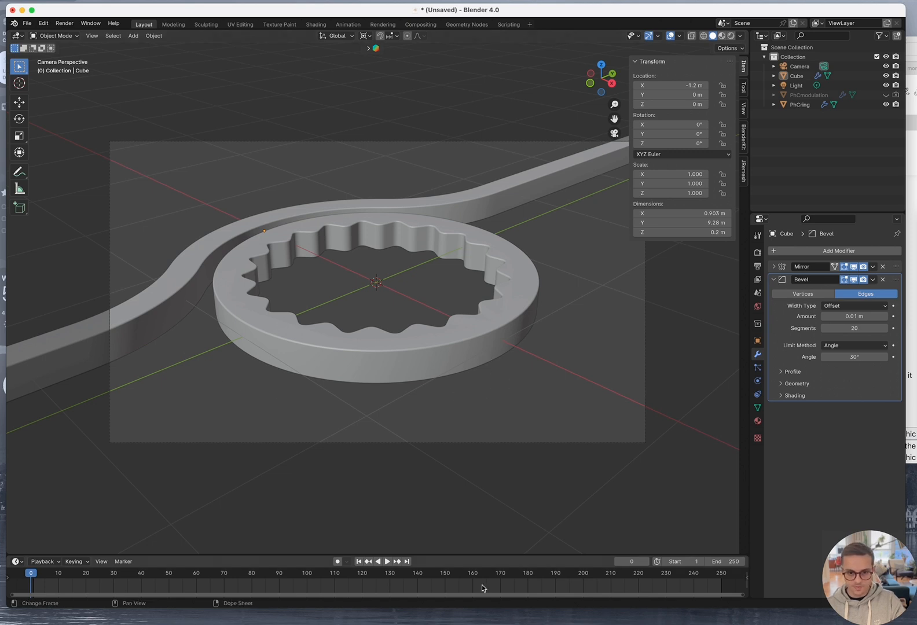
left_click(731, 36)
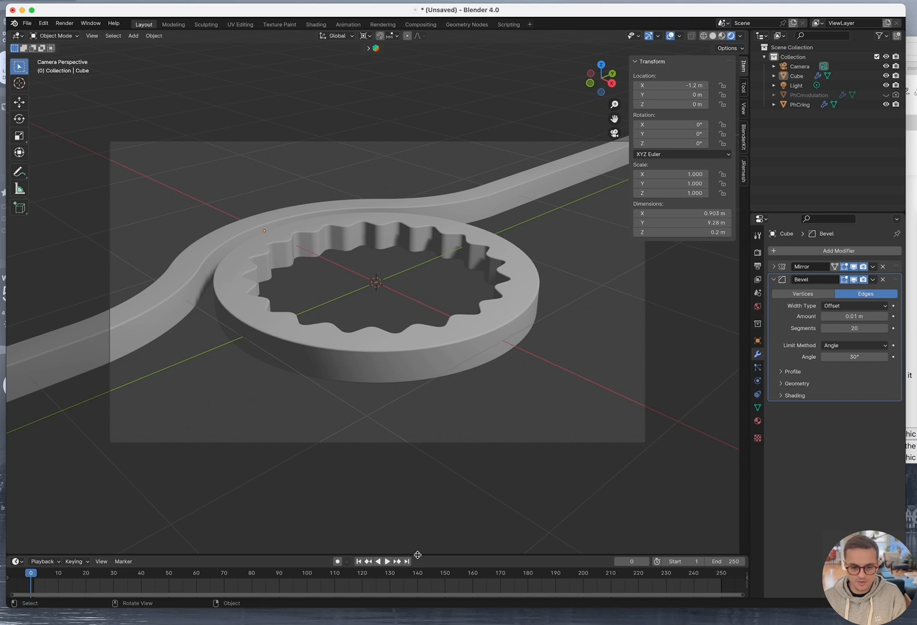
Enlarge the Timeline area, turn it into a Shader Editor and show the World shader nodes close up
left_click_drag(417, 555, 432, 421)
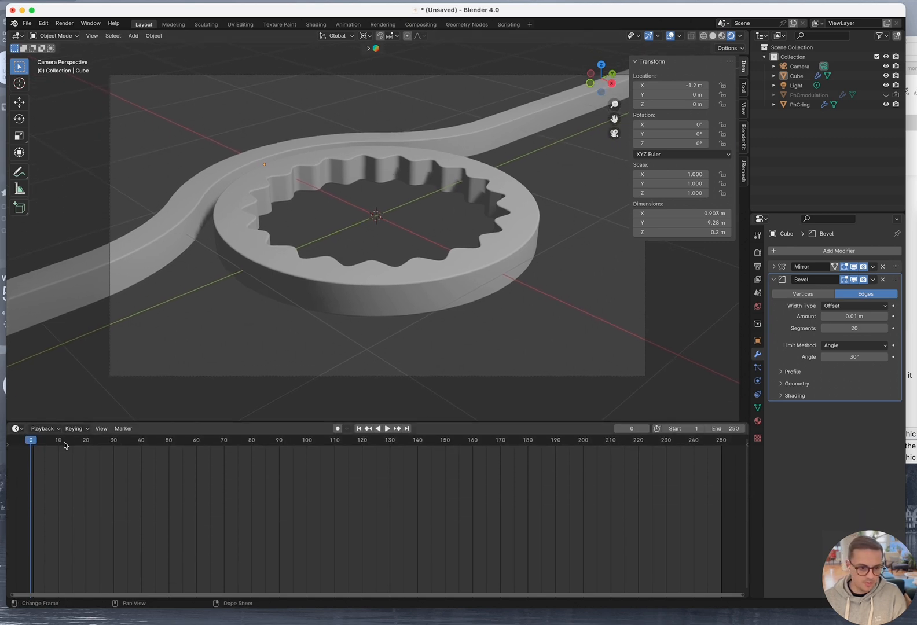
left_click(25, 431)
left_click(43, 520)
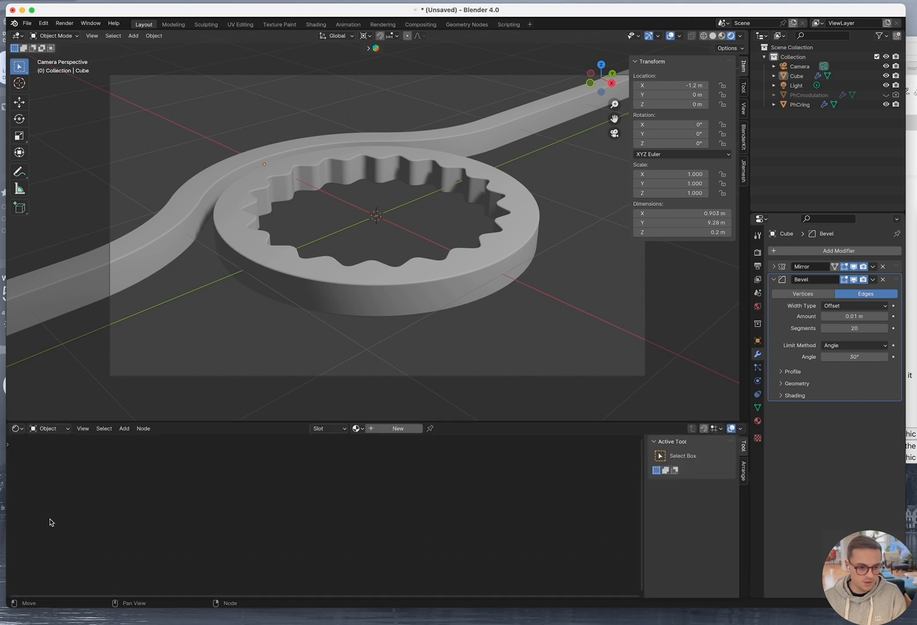
left_click(51, 429)
left_click(58, 463)
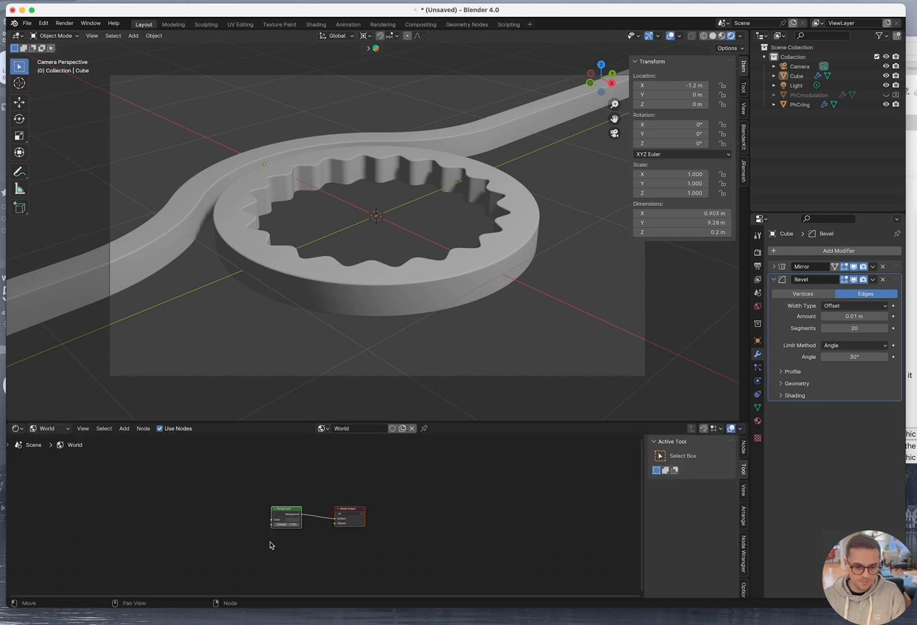
scroll(270, 545, "up", 5)
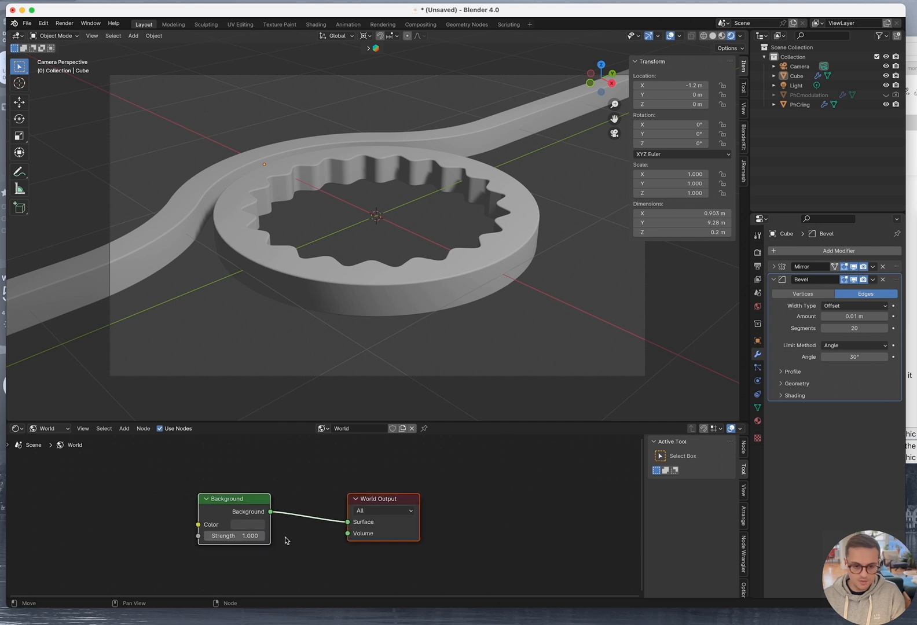
scroll(469, 474, "up", 2)
middle_click_drag(256, 491, 289, 471)
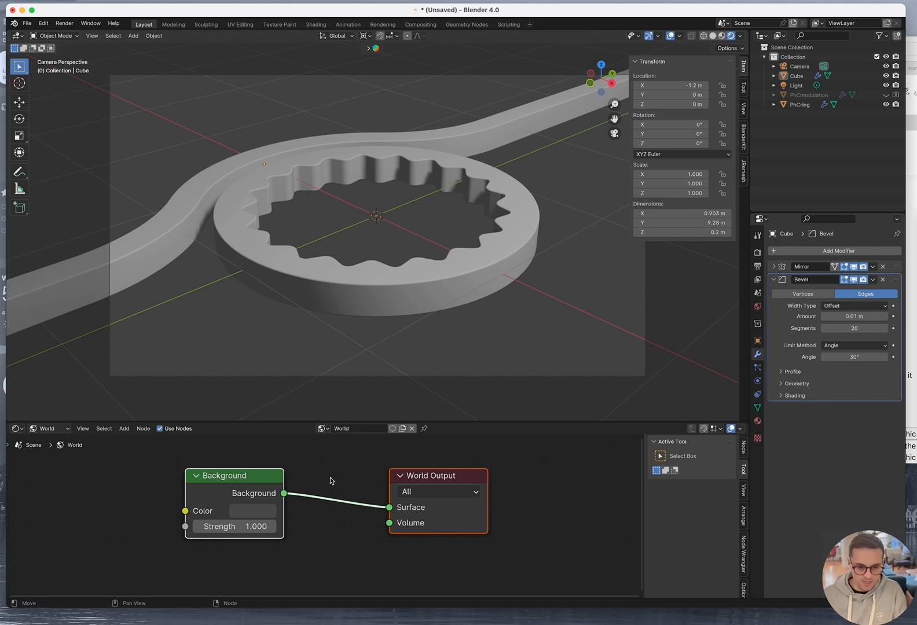
Unlink the world's Background node from the World Output's Surface input and link it again
scroll(330, 478, "down", 1)
middle_click_drag(330, 477, 346, 487)
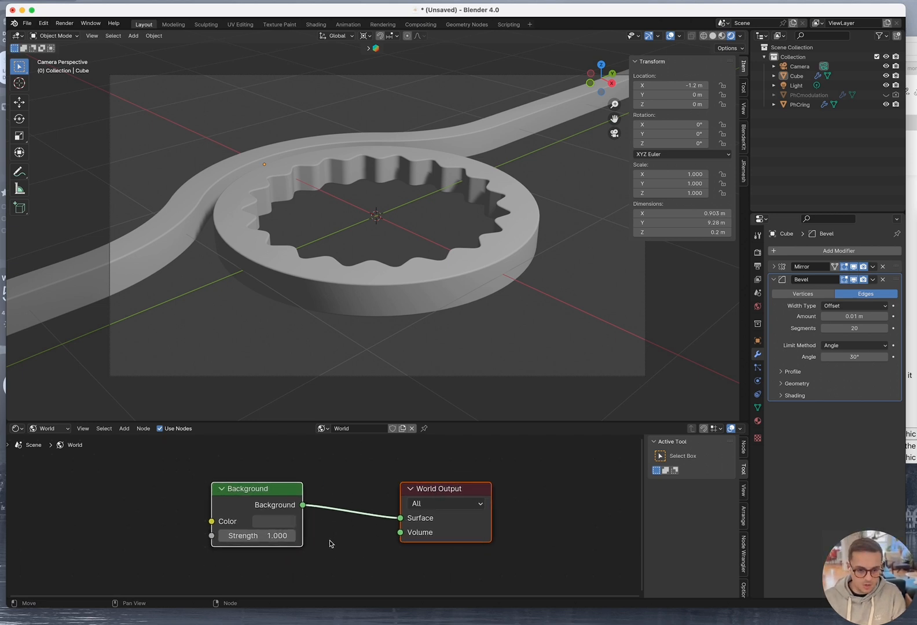
left_click(293, 523)
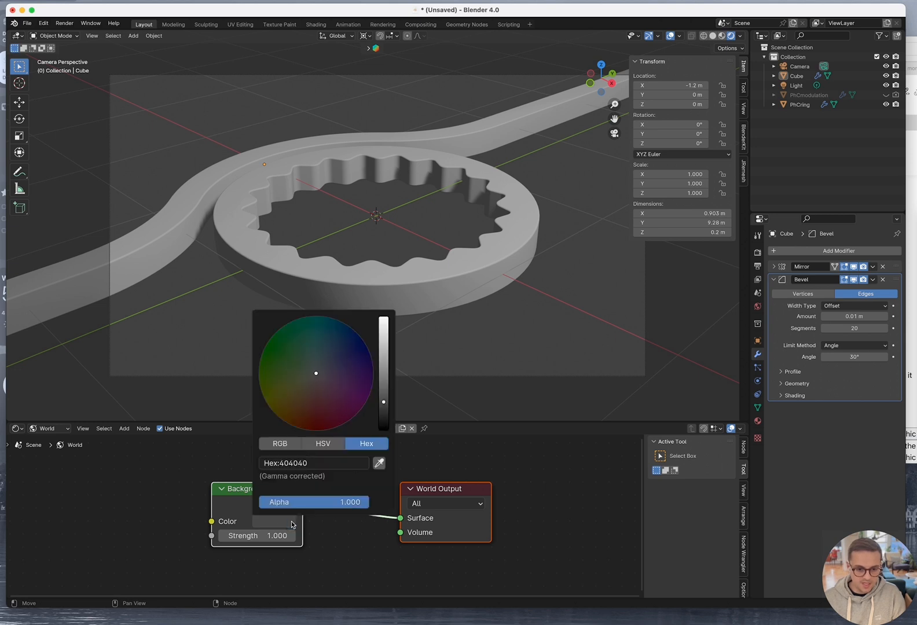
left_click(391, 523)
left_click_drag(401, 518, 361, 550)
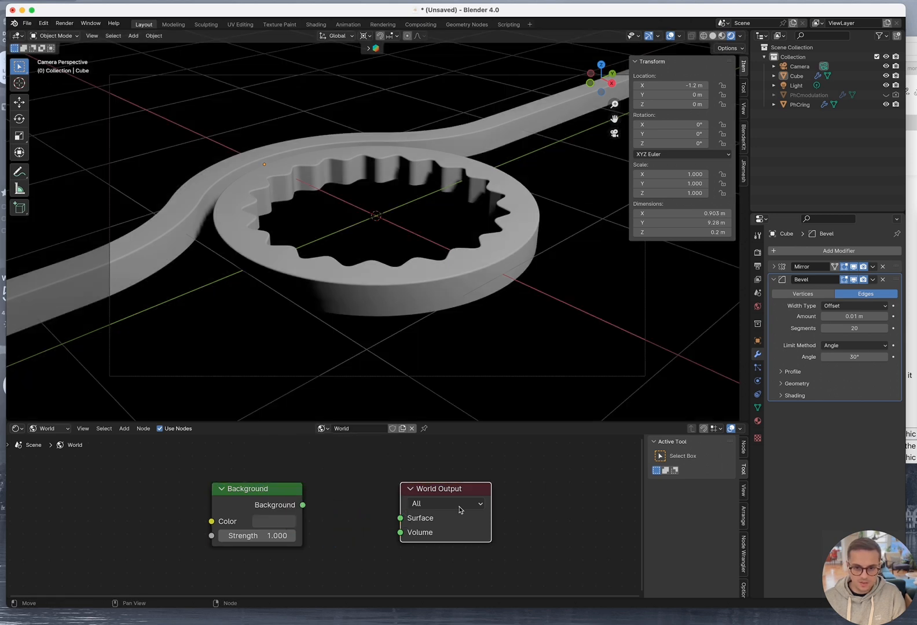
left_click_drag(303, 505, 400, 518)
Add a second Background node below the existing one and set its color to white, hex FFFFFF
left_click_drag(258, 485, 280, 476)
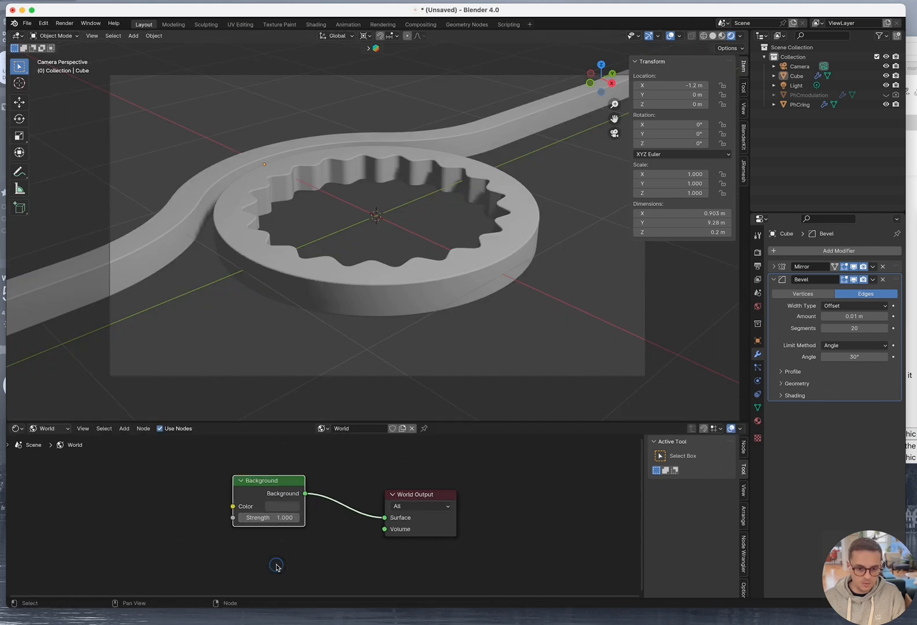
key("space")
type("ba")
key("Return")
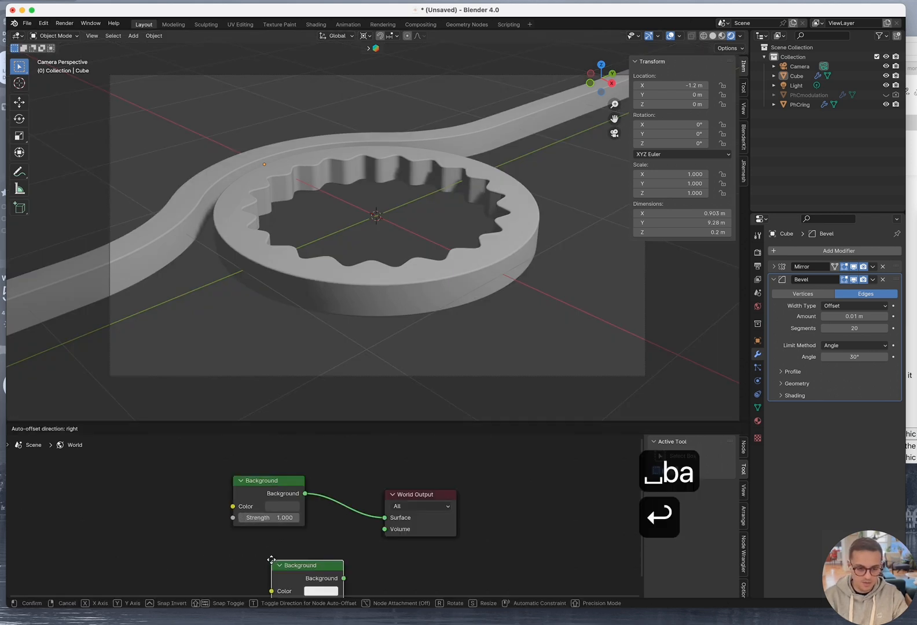
left_click(235, 538)
left_click(284, 568)
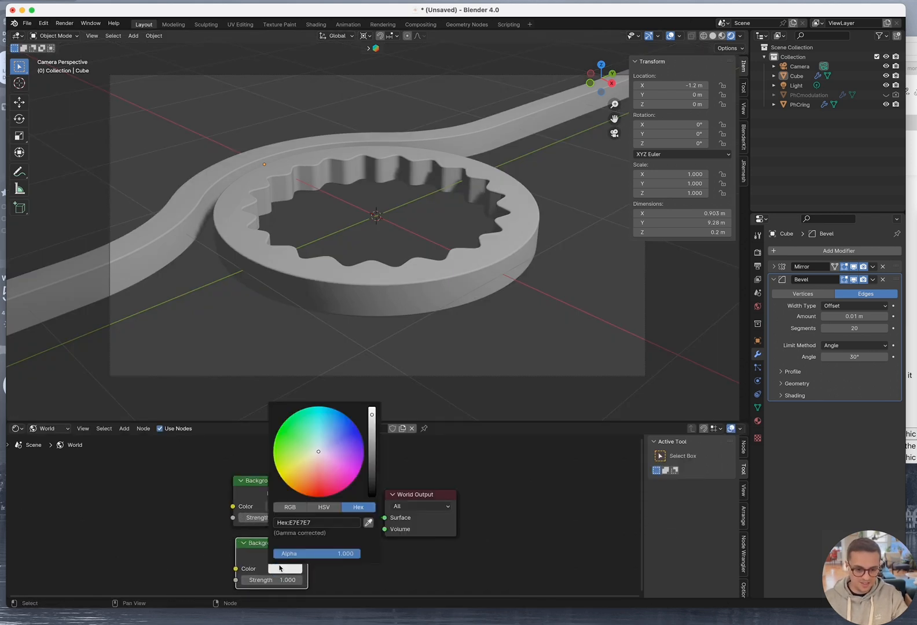
left_click_drag(371, 414, 372, 387)
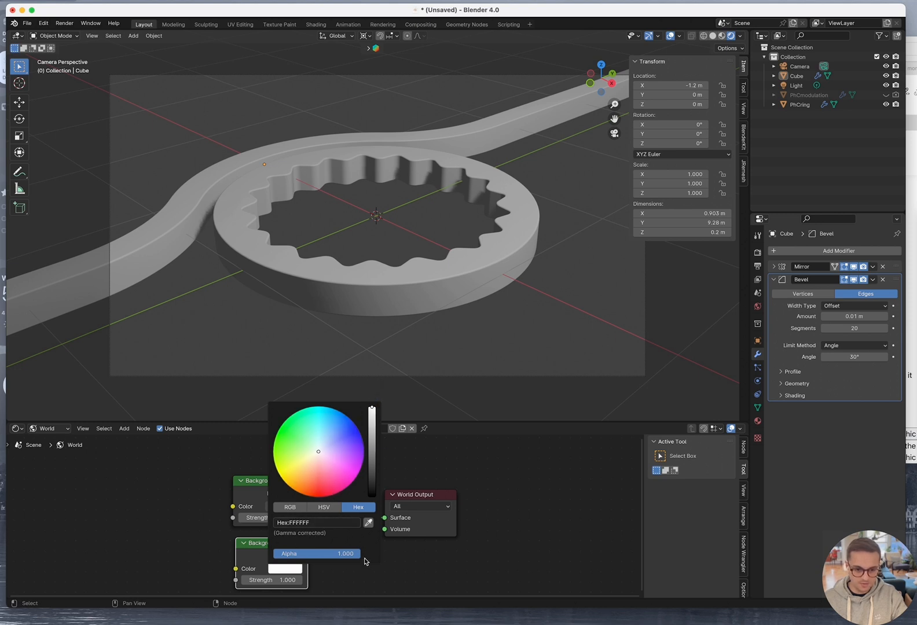
left_click(347, 572)
Link the white Background to the World Output's Surface input and spread the three nodes farther apart
left_click_drag(308, 556, 384, 517)
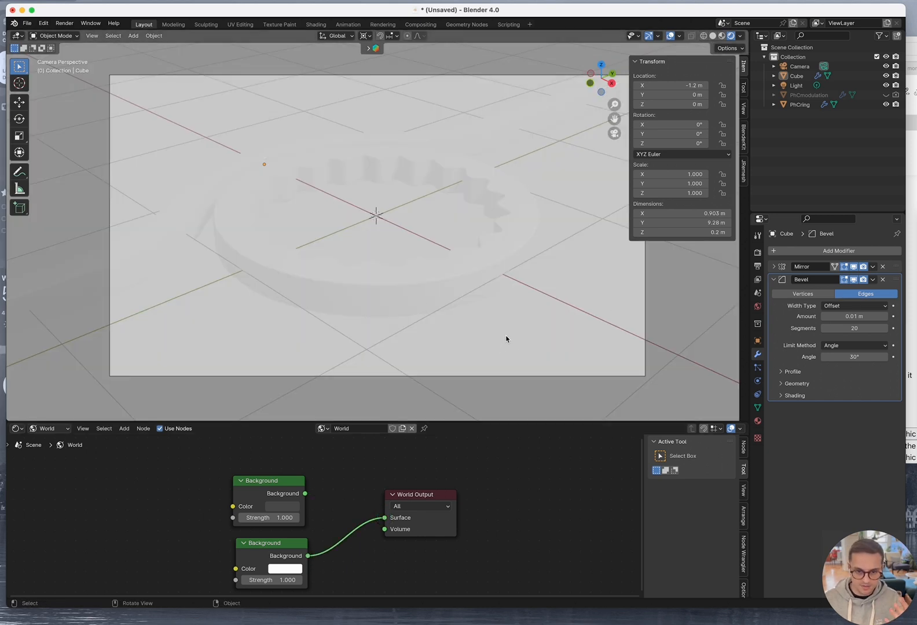
scroll(506, 340, "down", 3)
left_click_drag(282, 481, 286, 471)
left_click_drag(294, 542, 293, 552)
left_click_drag(394, 504, 411, 494)
left_click_drag(298, 474, 297, 467)
scroll(342, 497, "down", 1)
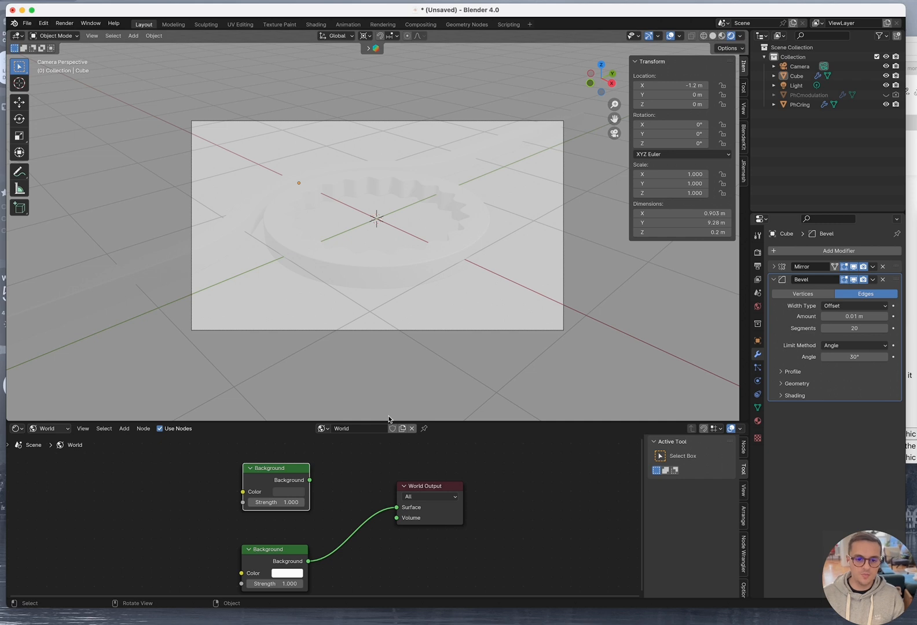
scroll(389, 417, "down", 1)
scroll(211, 510, "down", 2)
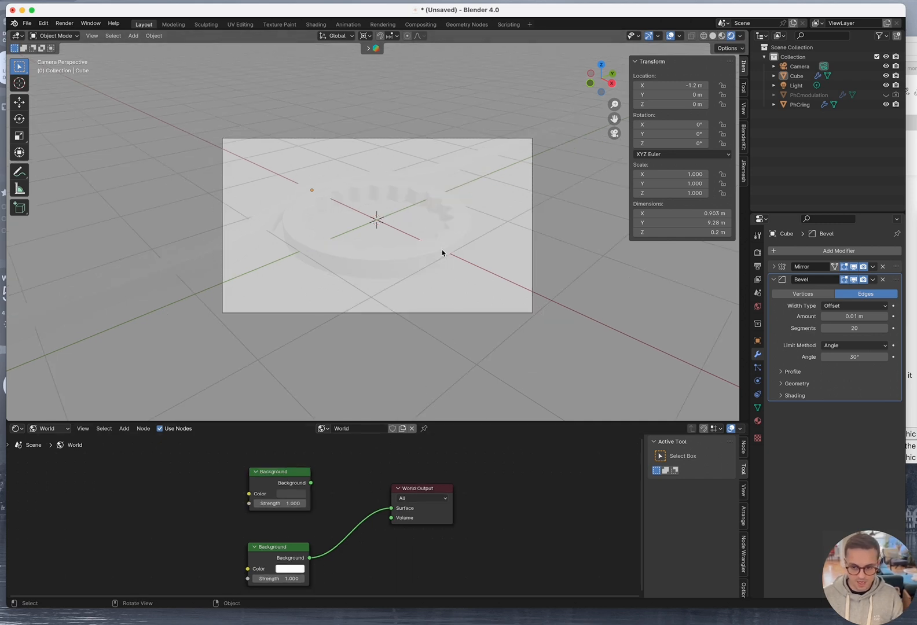
Add a Light Path node beside the two Background nodes and move the dark Background closer to the white one
left_click(124, 429)
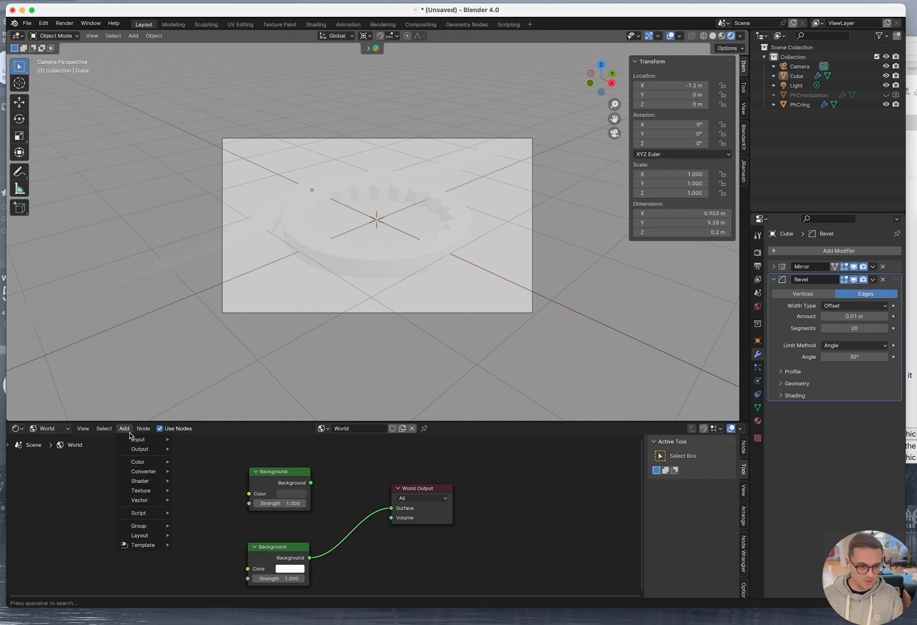
mouse_move(145, 444)
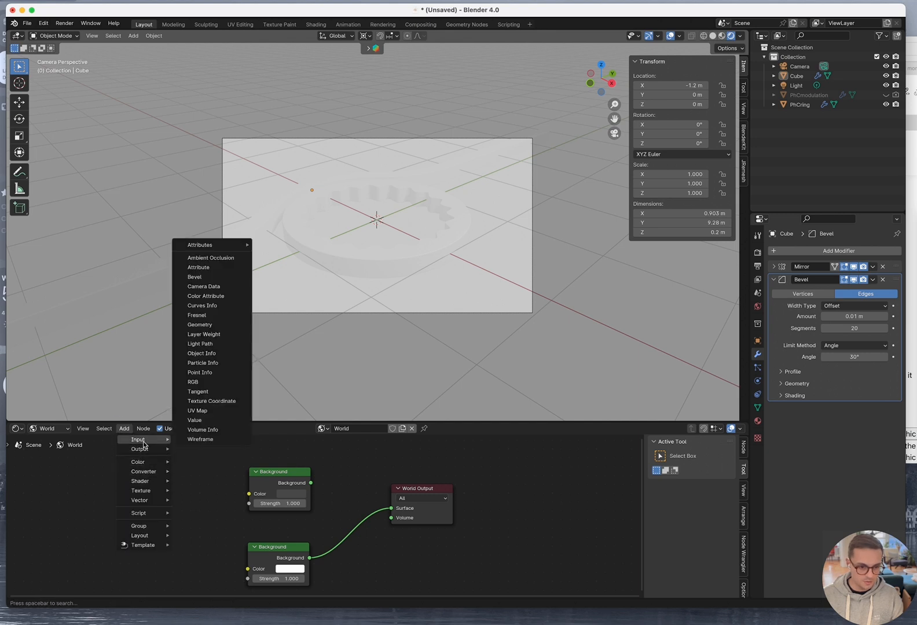
left_click(206, 347)
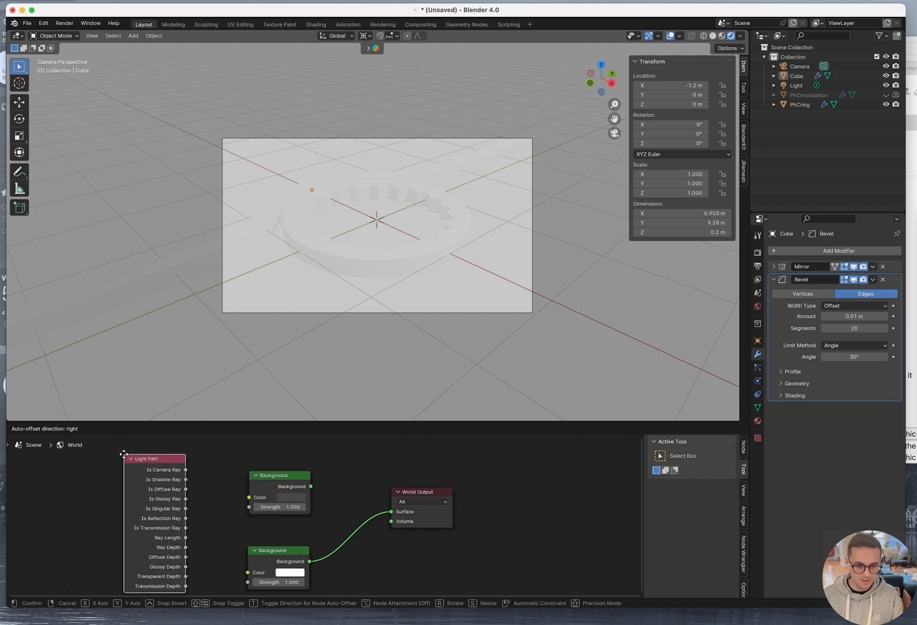
left_click(124, 455)
left_click_drag(268, 478, 268, 496)
Insert a Mix Shader node on the link between the white Background and the World Output
key("space")
type("mix")
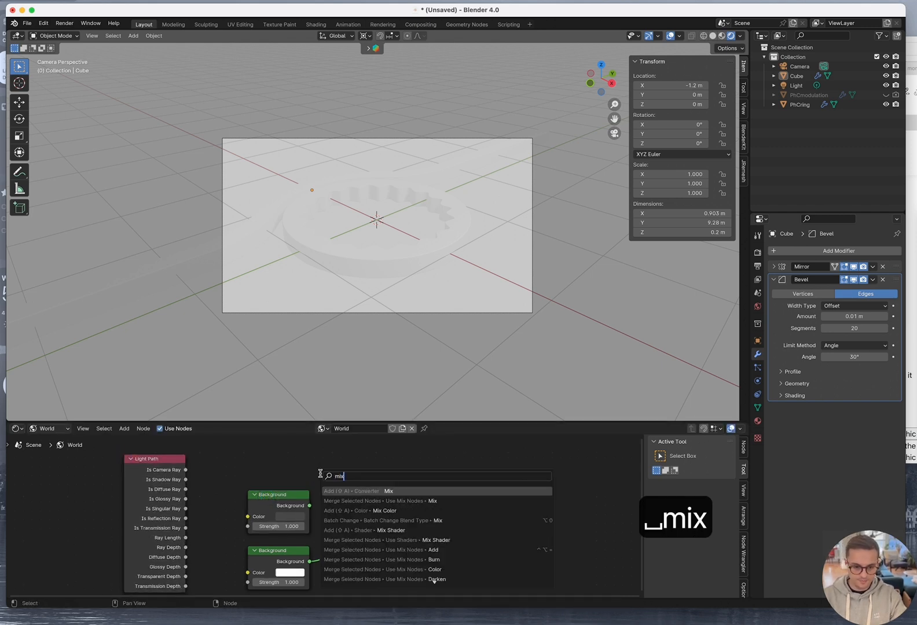
key("Down")
key("Down")
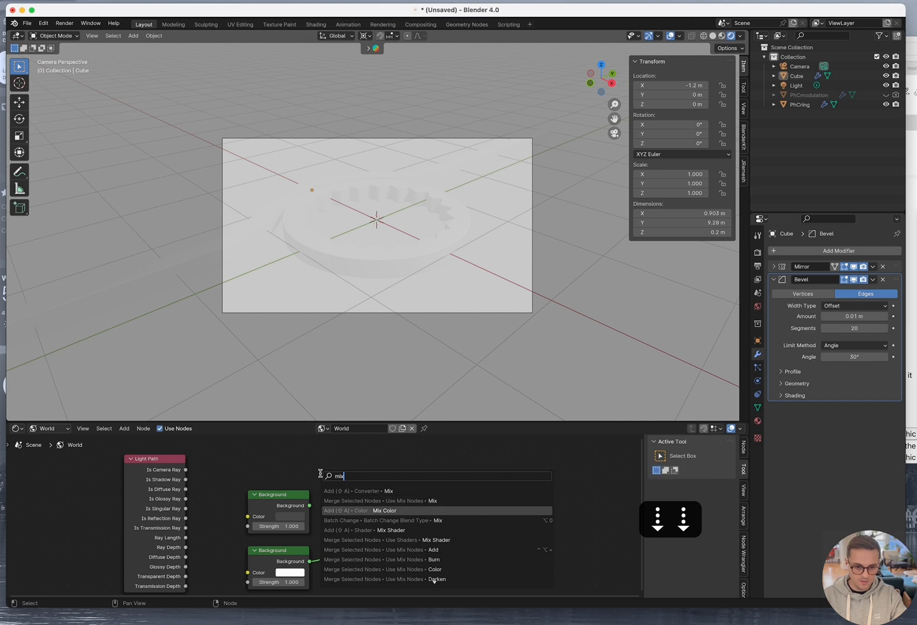
key("Up")
key("Up")
key("Up")
key("Down")
key("Down")
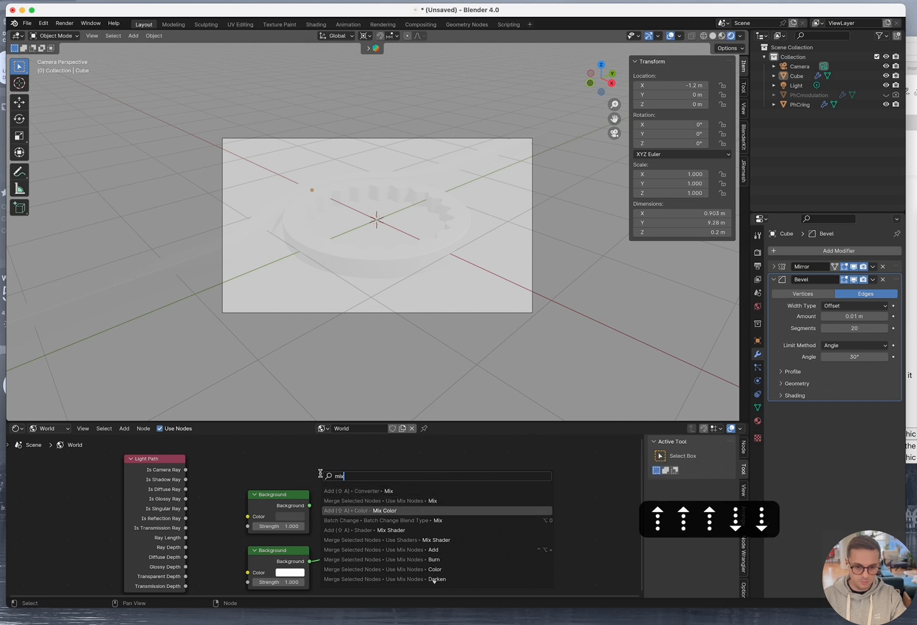
key("Down")
key("Down")
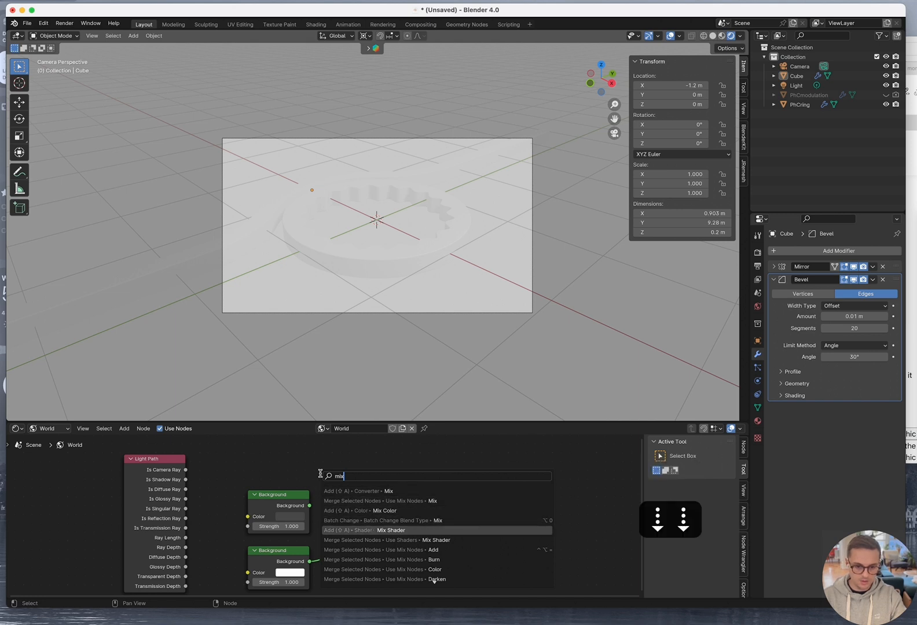
key("Return")
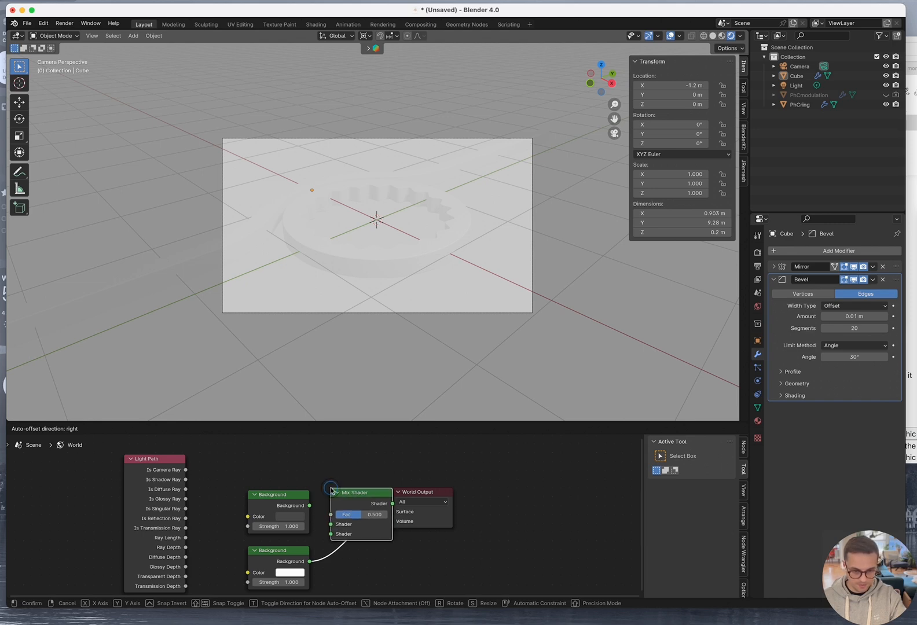
left_click(345, 490)
Feed the dark and white Backgrounds into the Mix Shader's first and second Shader inputs, with Light Path's Is Camera Ray driving Fac
left_click_drag(346, 524, 369, 474)
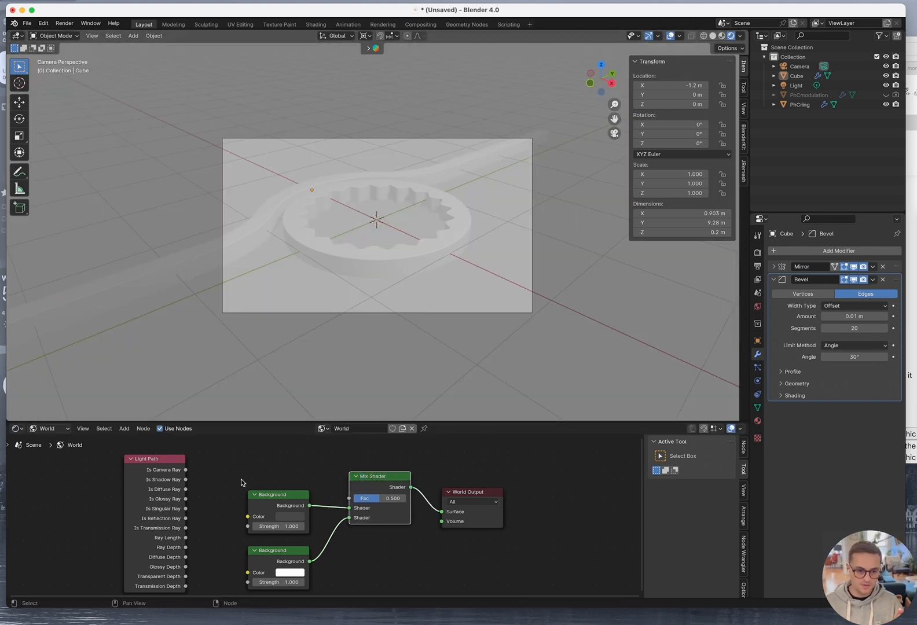
left_click_drag(185, 470, 350, 498)
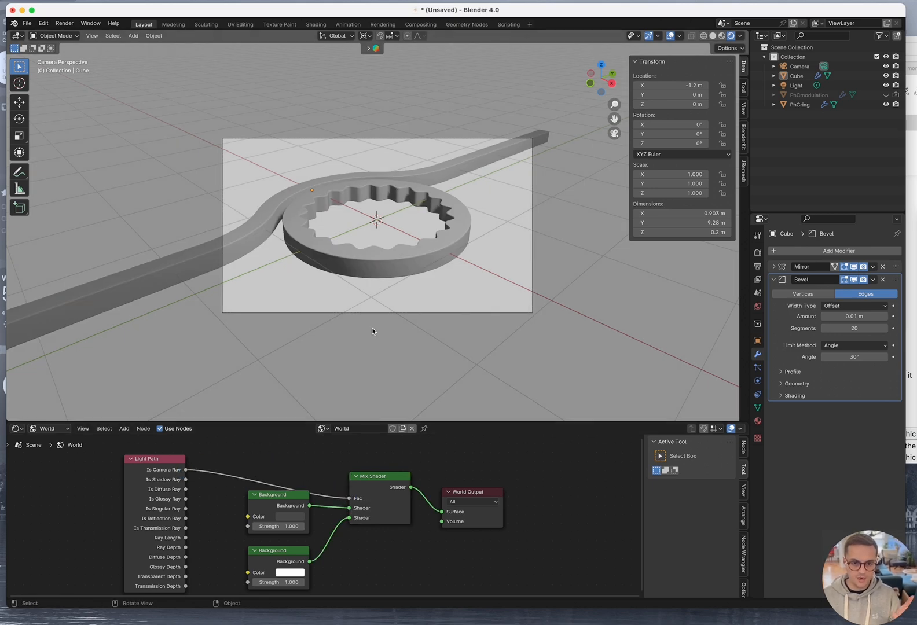
Compare the lighting by linking the dark Background and the white Background in turn directly to the World Output's Surface
left_click_drag(309, 507, 442, 512)
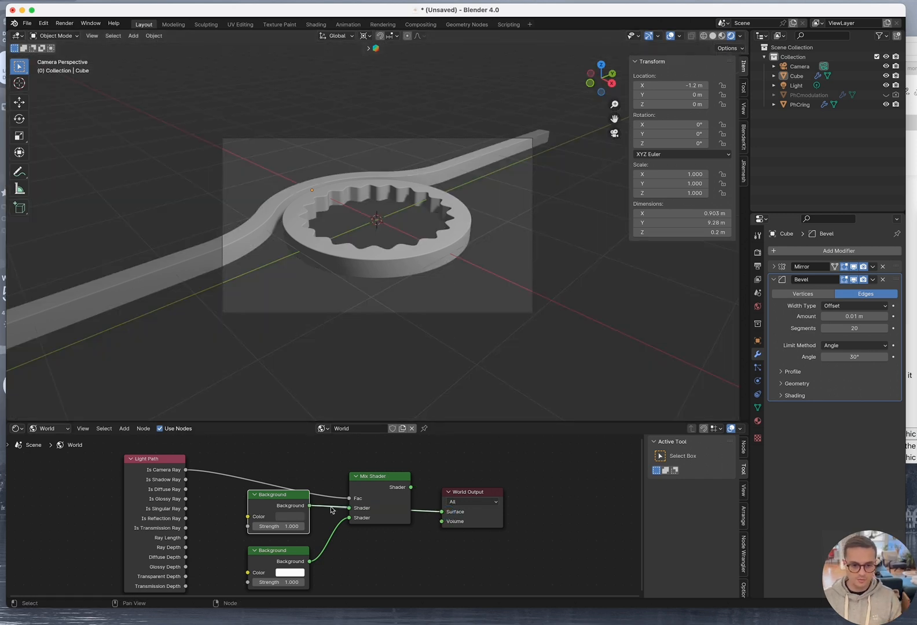
left_click_drag(310, 562, 443, 513)
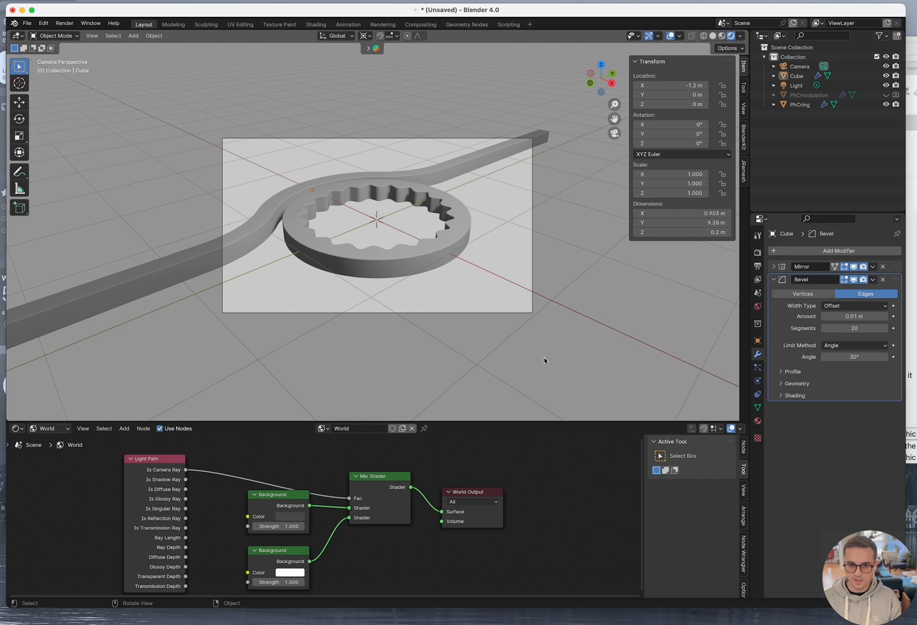
Switch the shader editor's shader type from World to Object
left_click(47, 428)
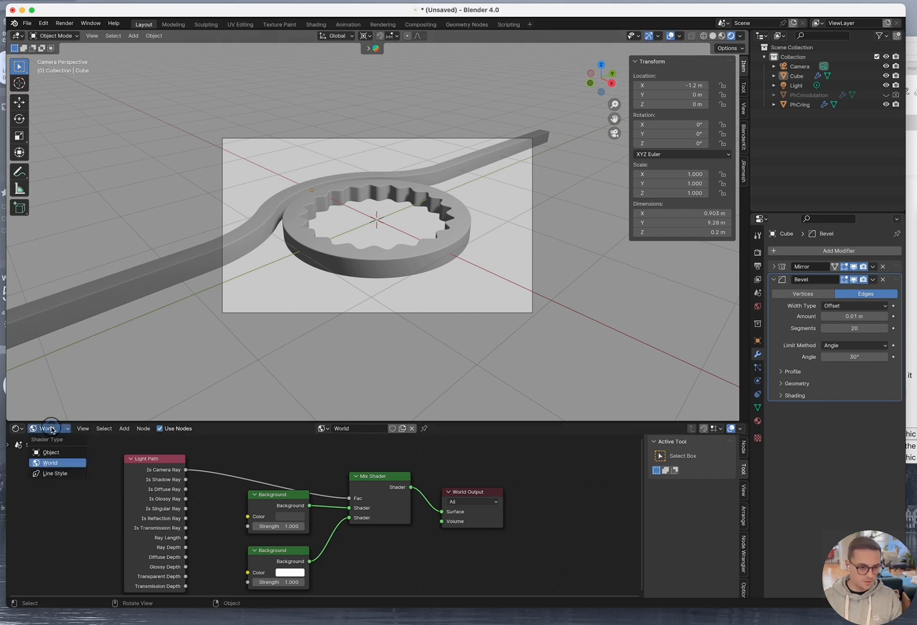
left_click(50, 428)
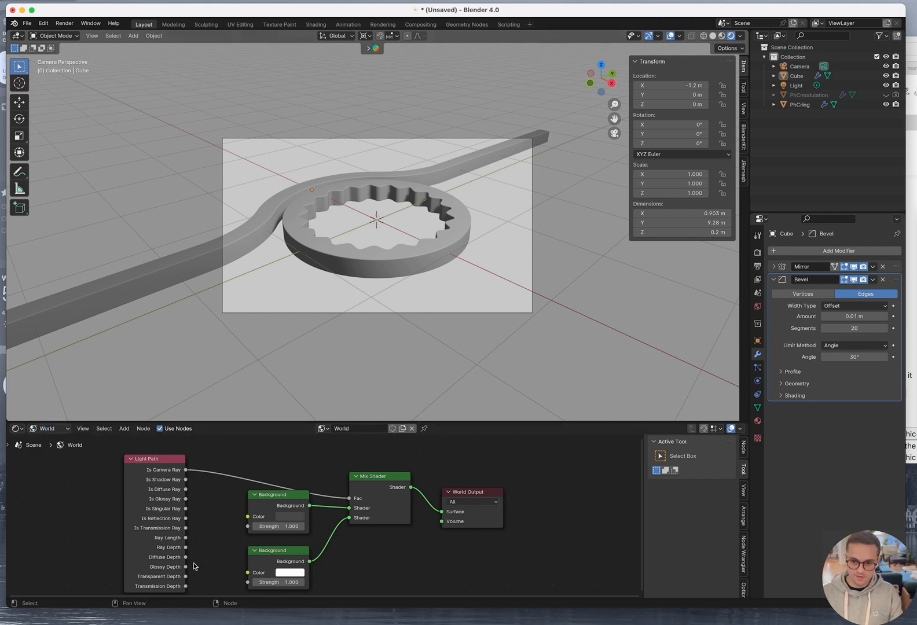
left_click(60, 433)
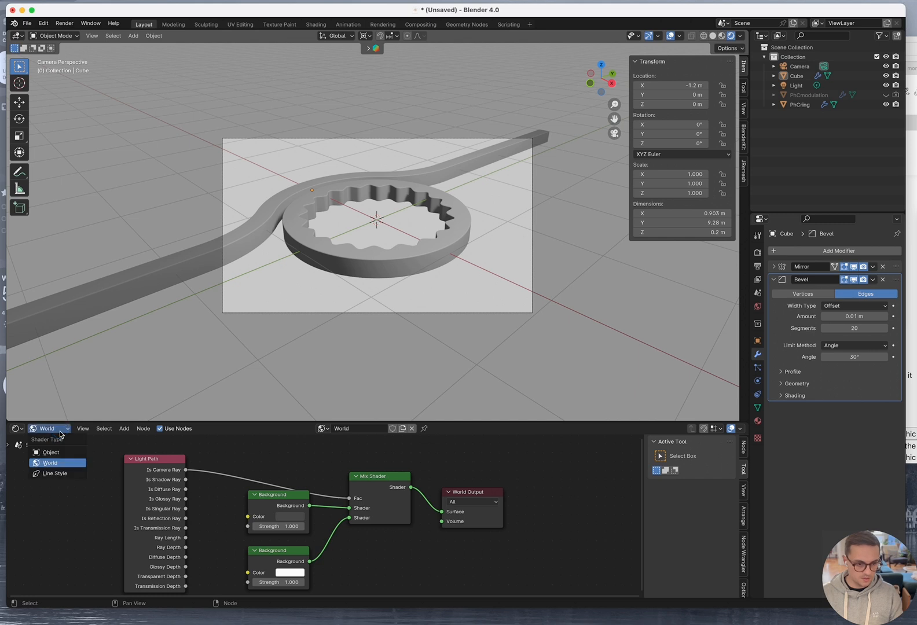
left_click(60, 451)
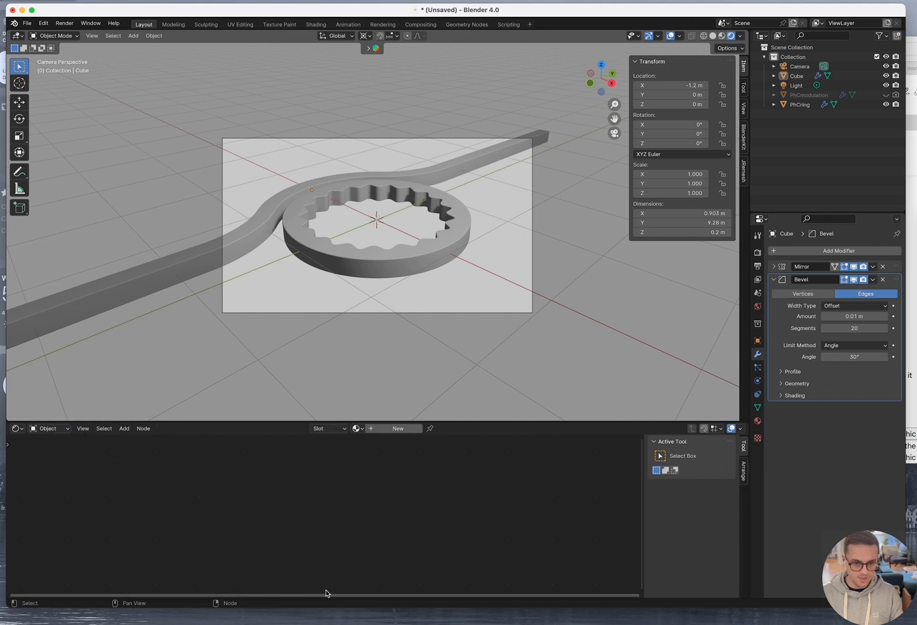
Create a new material on the toothed ring object PhCring
left_click(758, 421)
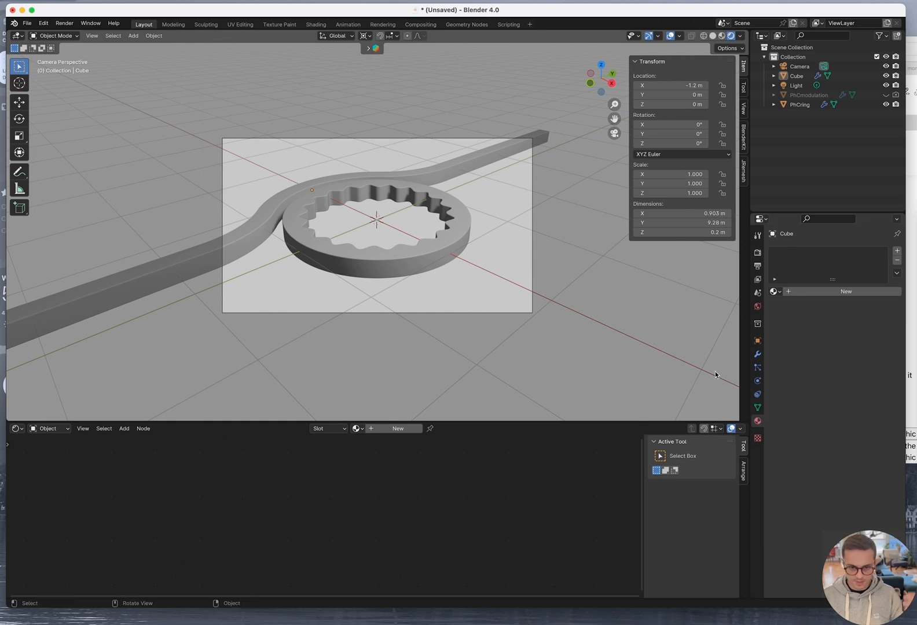
left_click(443, 264)
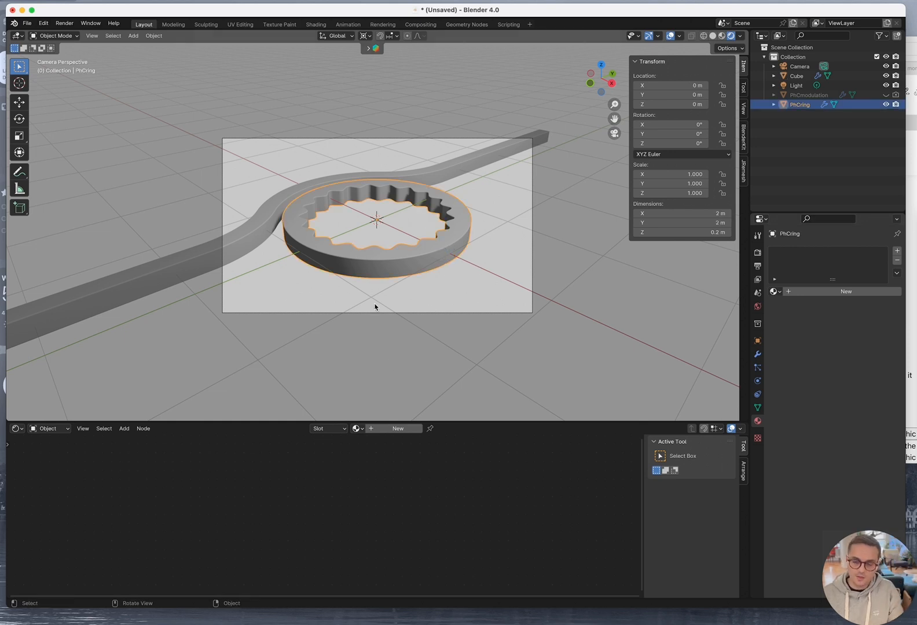
scroll(356, 225, "up", 4)
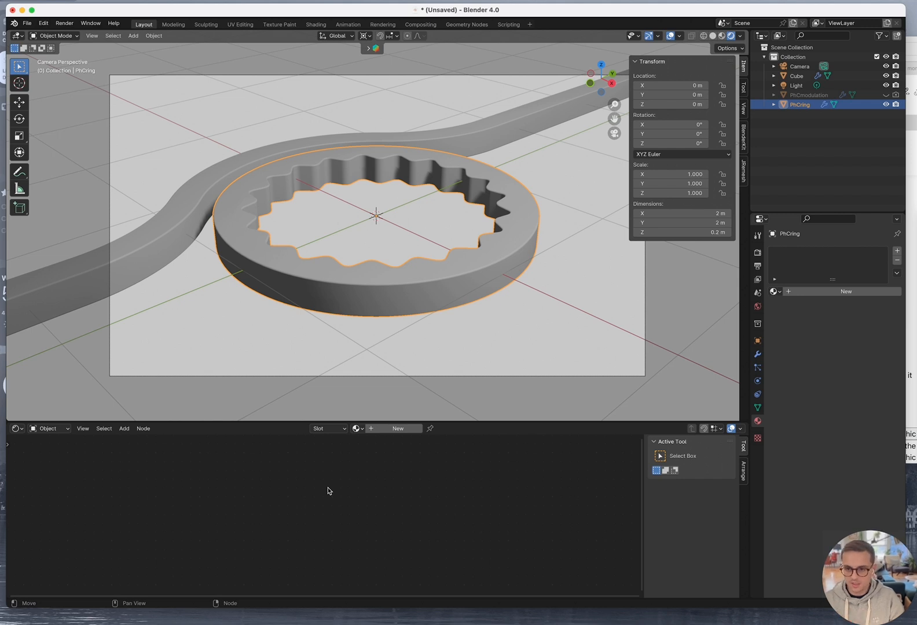
left_click(877, 291)
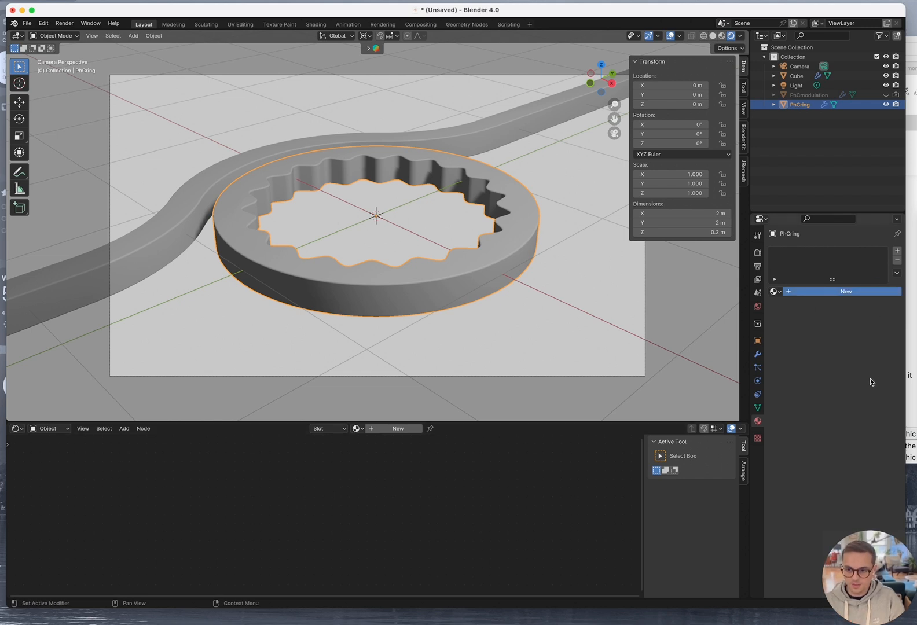
Rename the ring's new material as SiliconNitride
double_click(803, 253)
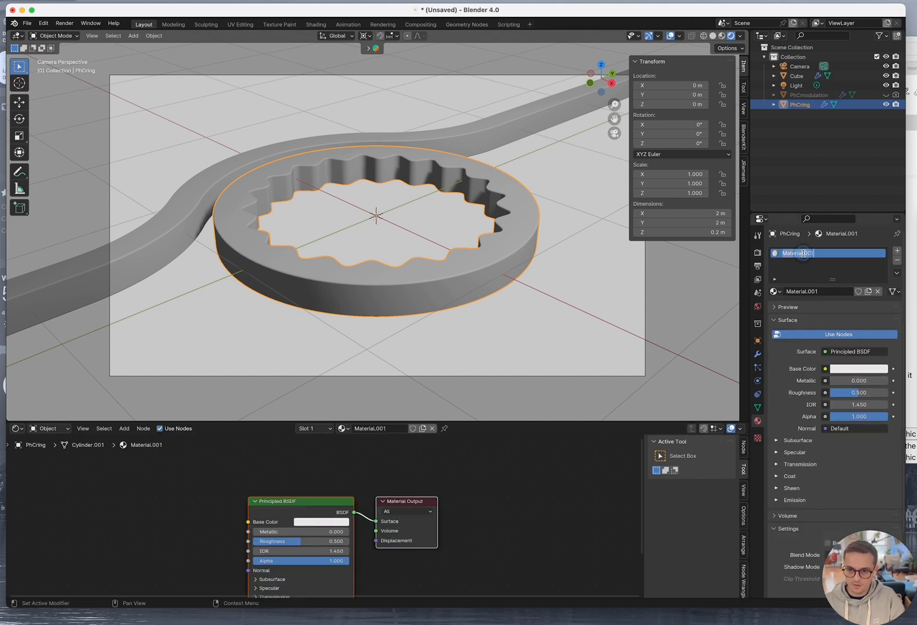
type("Siliconnitr")
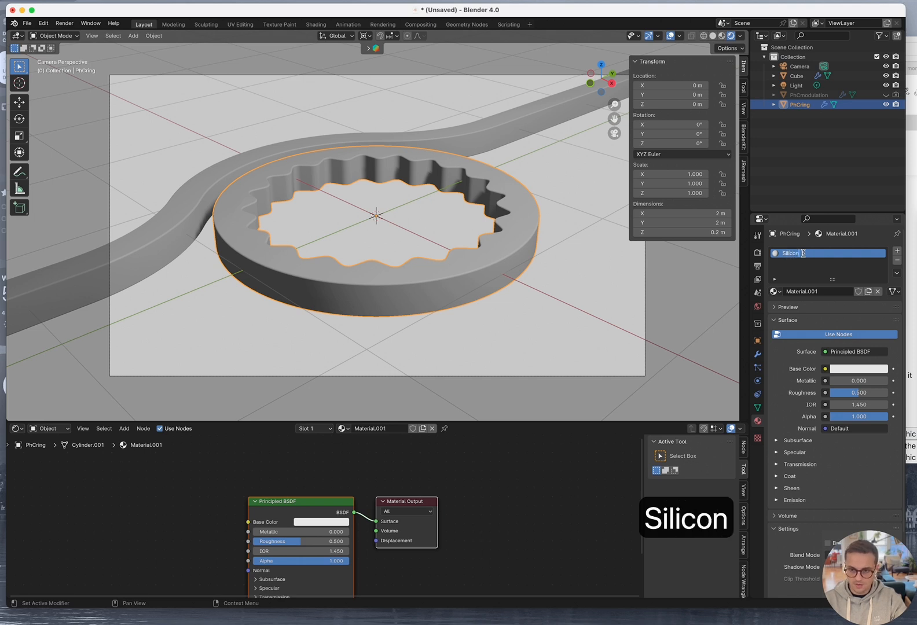
key("BackSpace")
key("BackSpace")
key("BackSpace")
key("BackSpace")
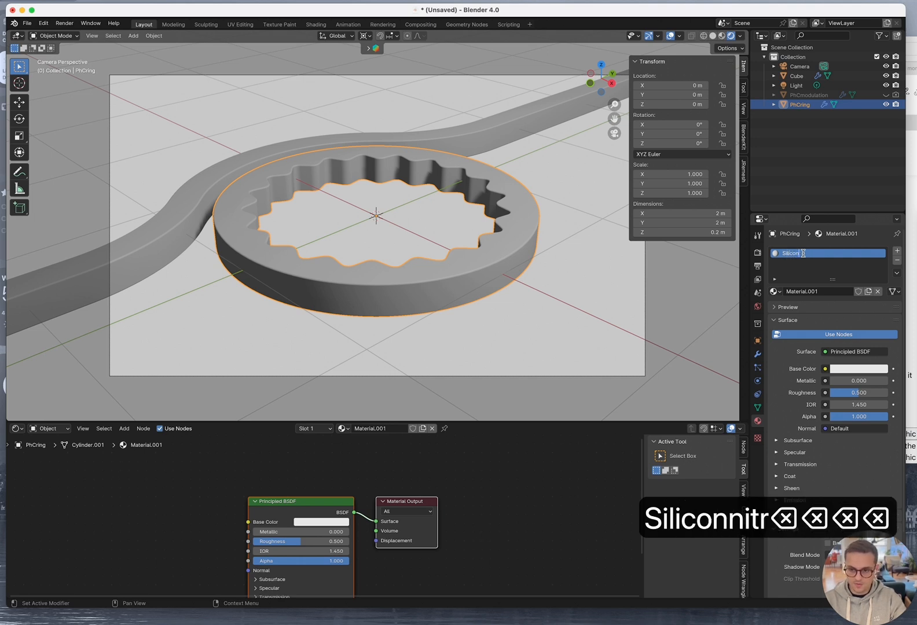
type("Nitride")
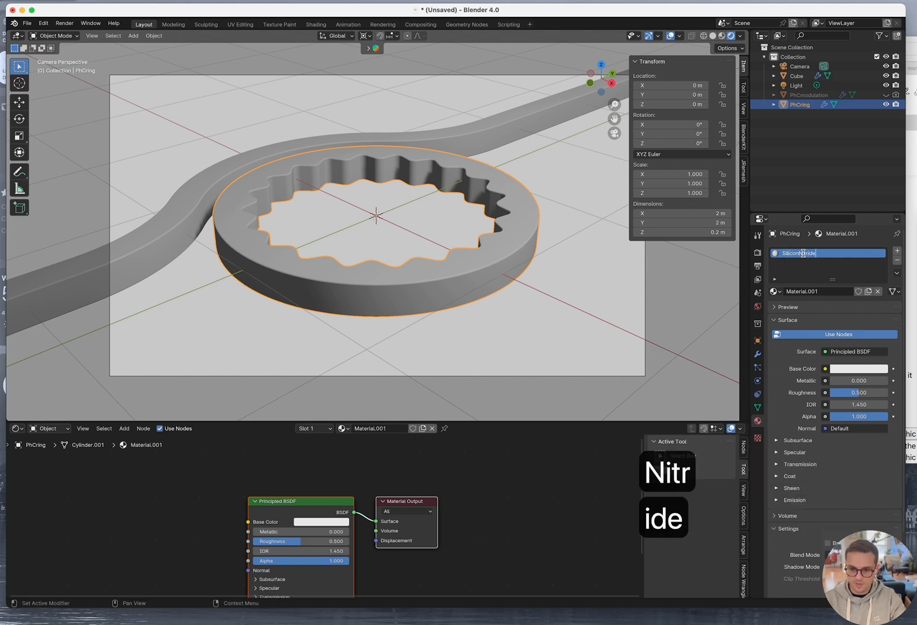
key("Return")
scroll(462, 515, "down", 4)
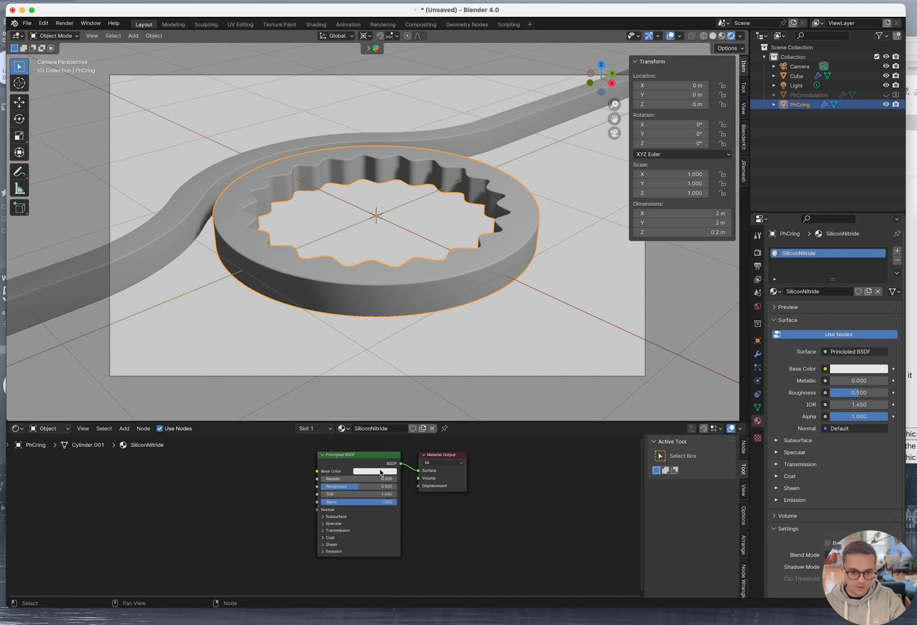
Try a violet-blue base color on the ring material's Principled BSDF
scroll(374, 472, "up", 1)
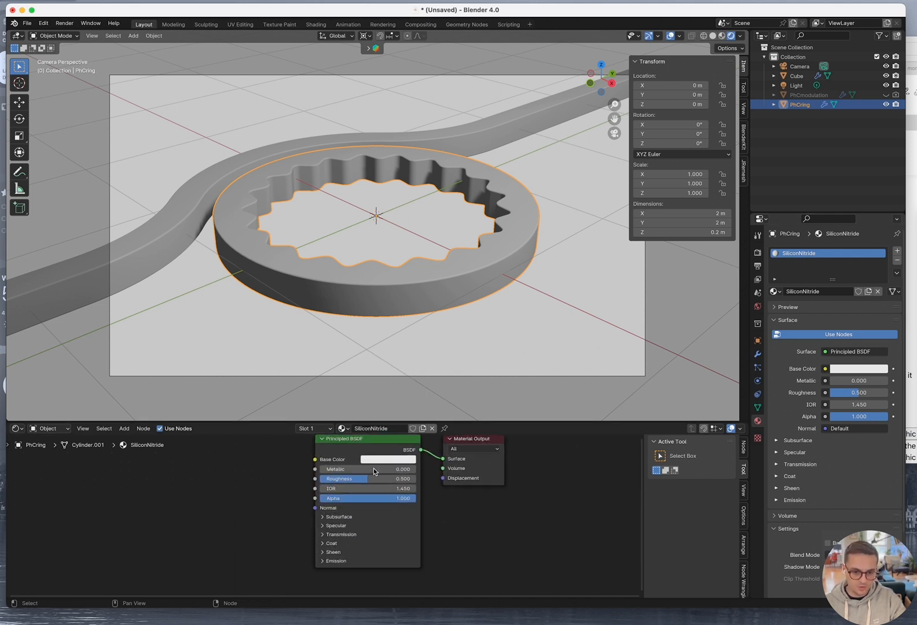
left_click(375, 465)
left_click_drag(404, 396, 455, 353)
Delete the Principled BSDF from the SiliconNitride material and add a Diffuse BSDF node well before the Material Output
left_click(389, 444)
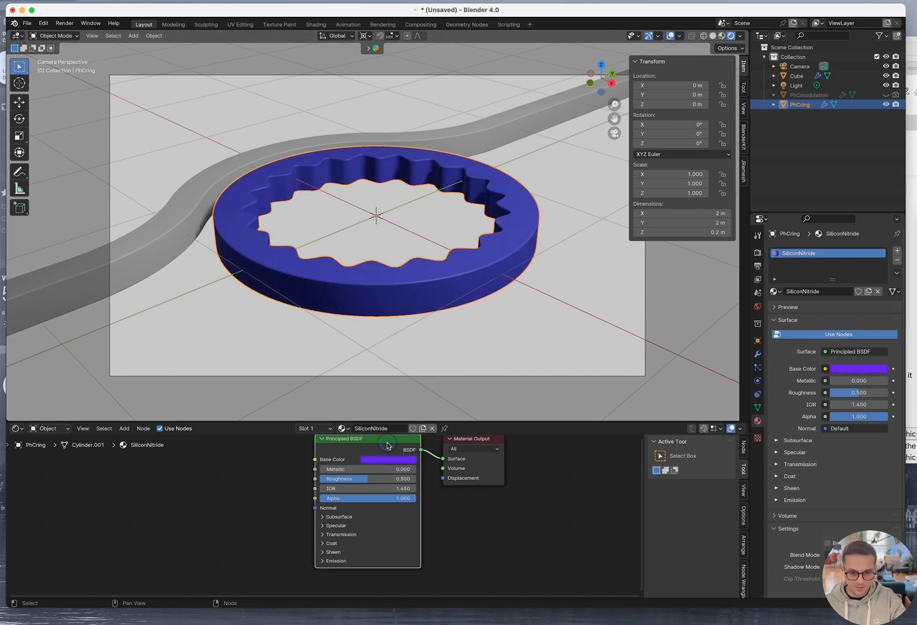
key("x")
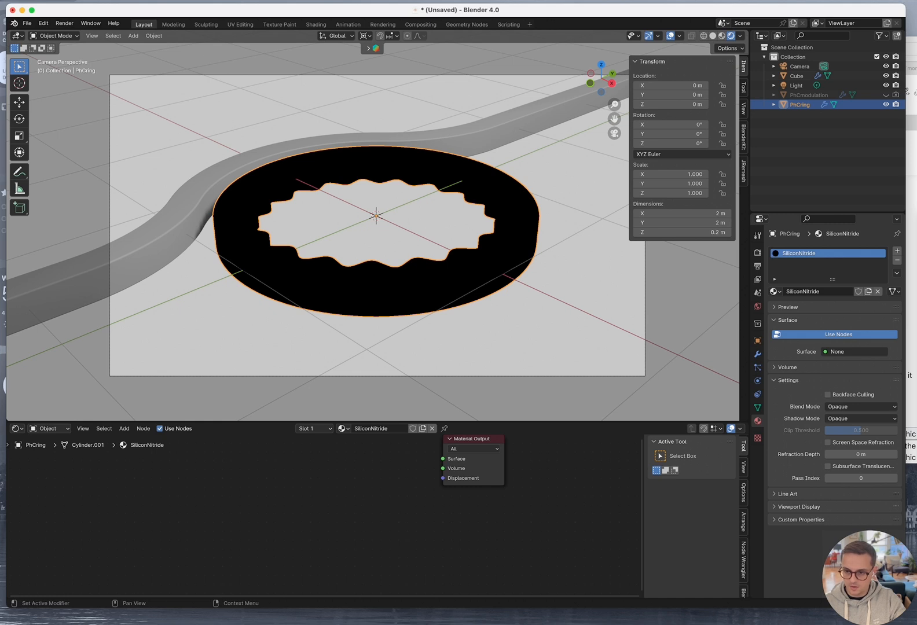
middle_click_drag(238, 497, 260, 528)
key("space")
type("di")
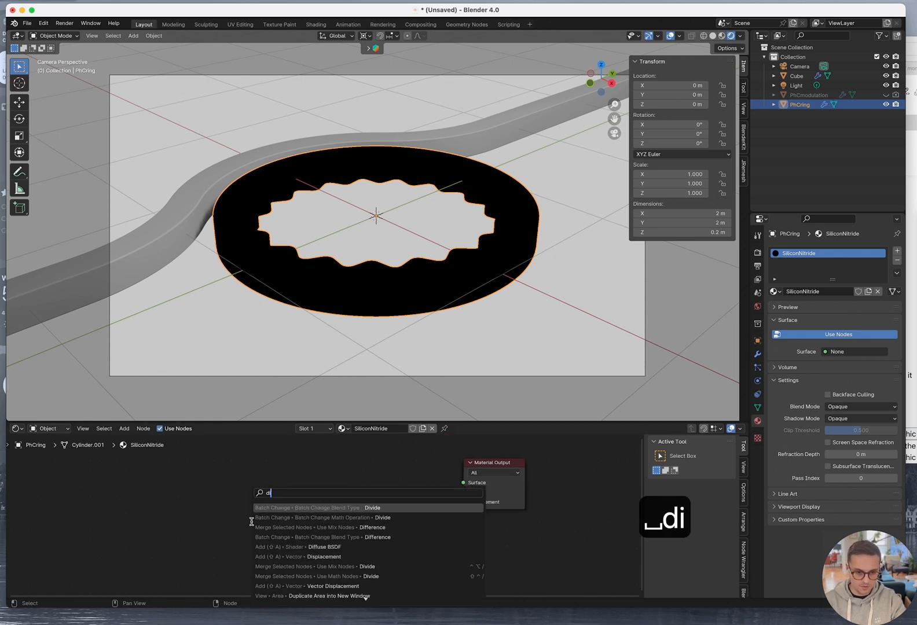
type("f")
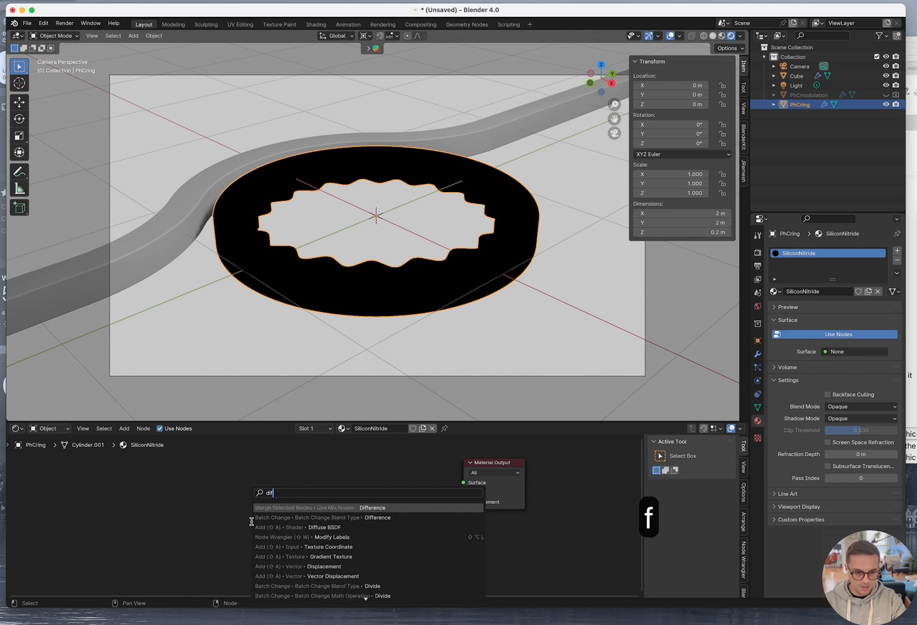
key("Down")
key("Down")
key("Return")
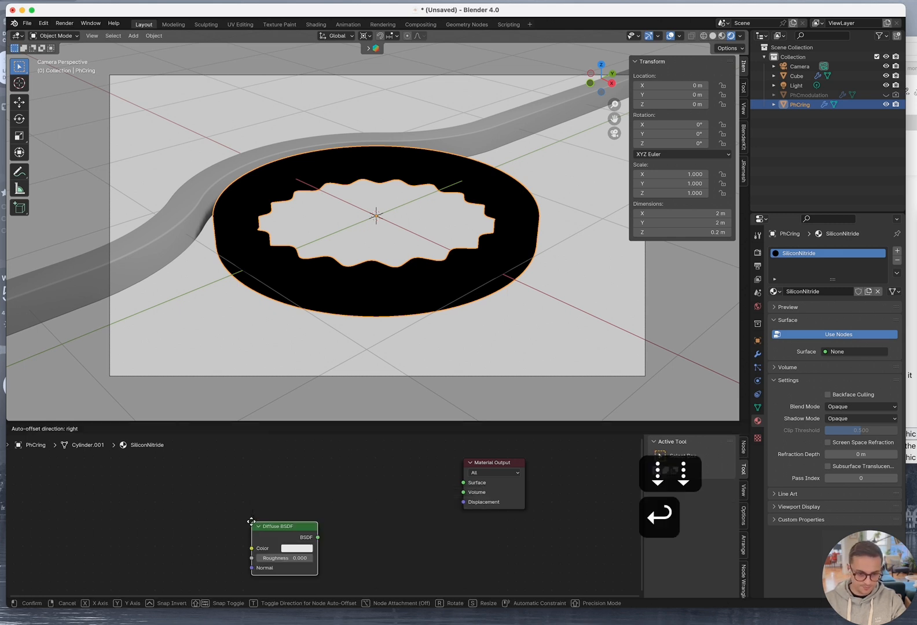
left_click(124, 455)
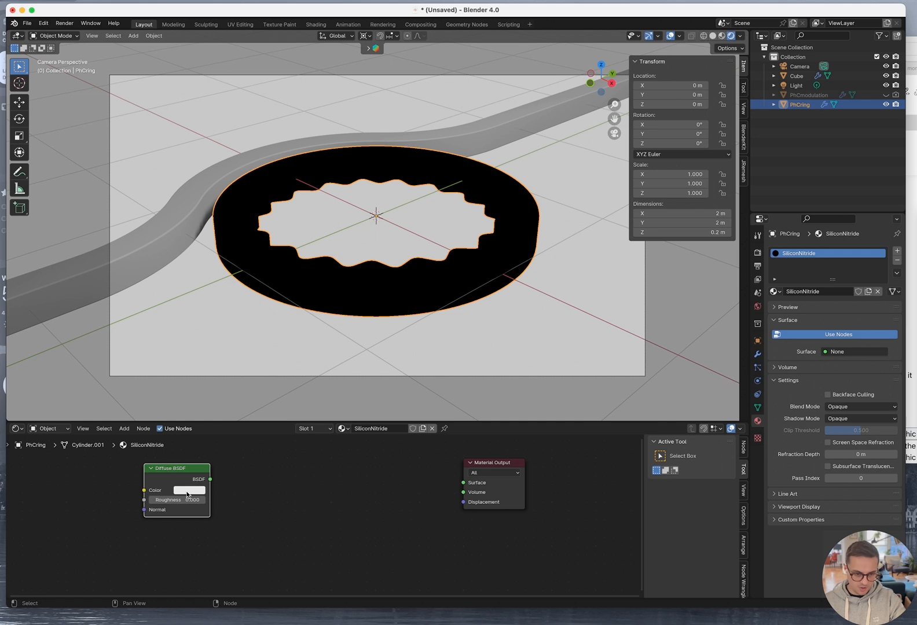
left_click_drag(515, 467, 502, 467)
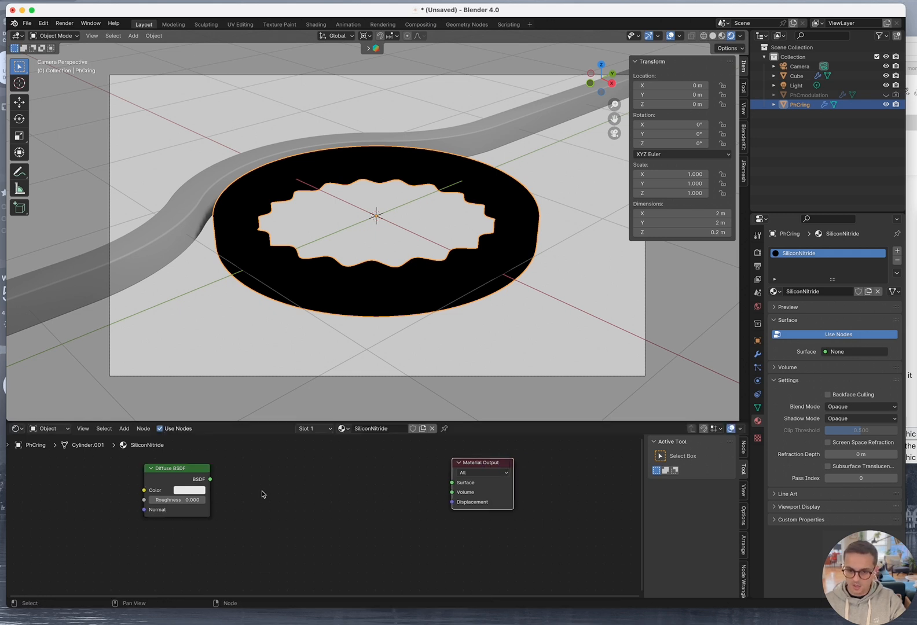
left_click(261, 492)
key("space")
type("shade")
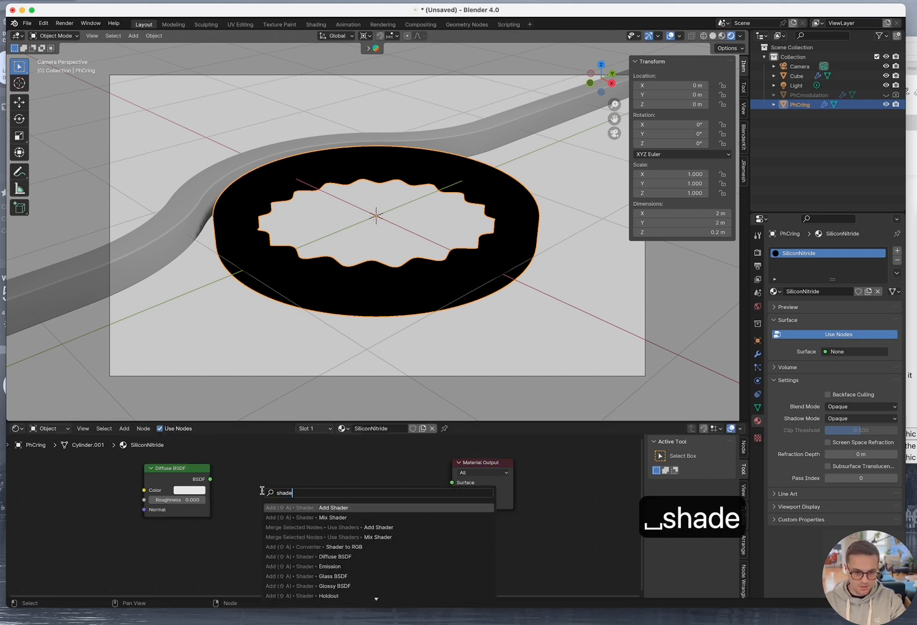
key("Return")
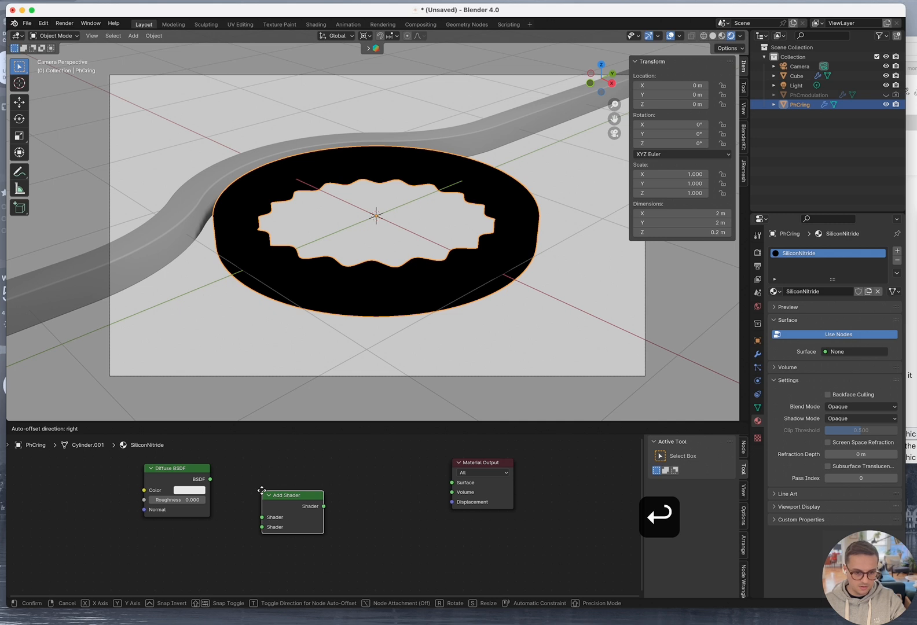
key("Escape")
Add a Shader to RGB node beside the Diffuse BSDF and link the BSDF output to its Shader input
key("space")
type("sha")
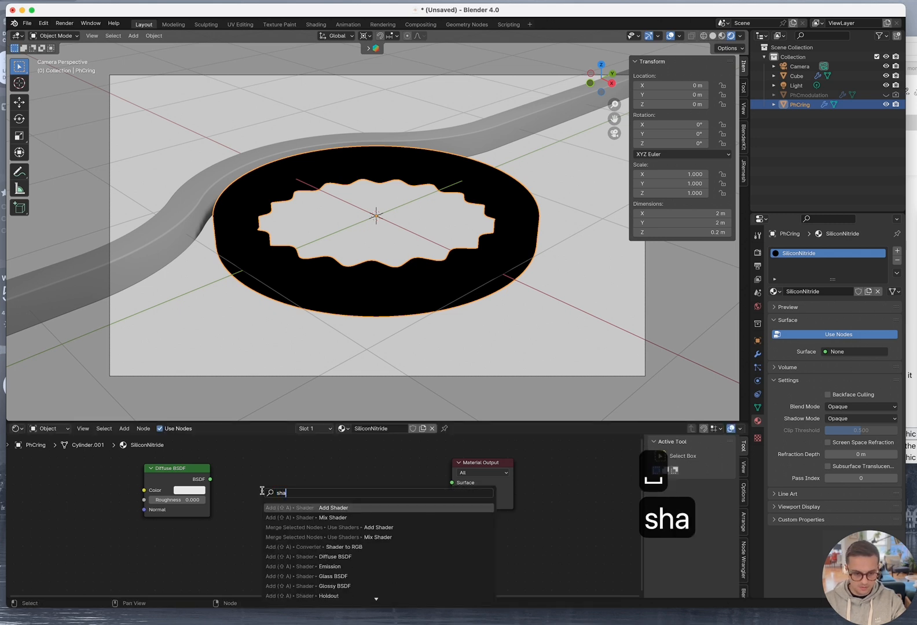
key("Down")
key("Down")
key("Down")
key("Down")
key("Return")
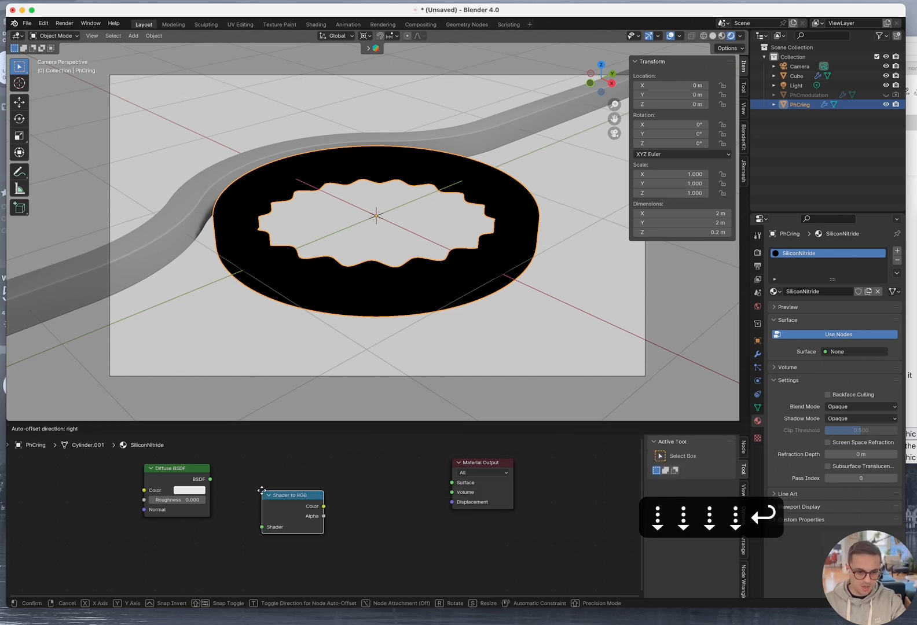
left_click(249, 468)
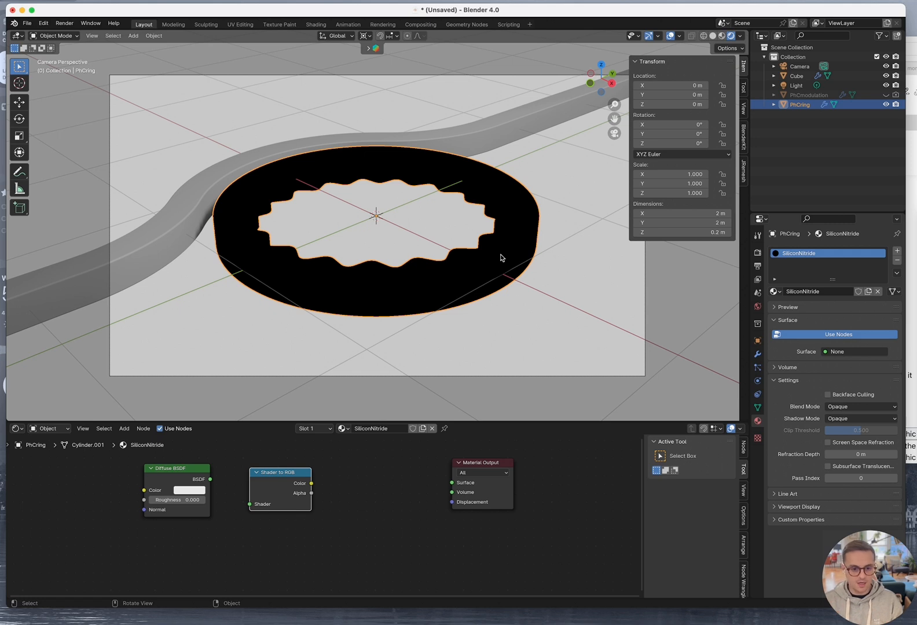
left_click_drag(210, 480, 250, 505)
Add a Color Ramp fed by Shader to RGB's Color and link its Color output to the Material Output's Surface
key("space")
type("color")
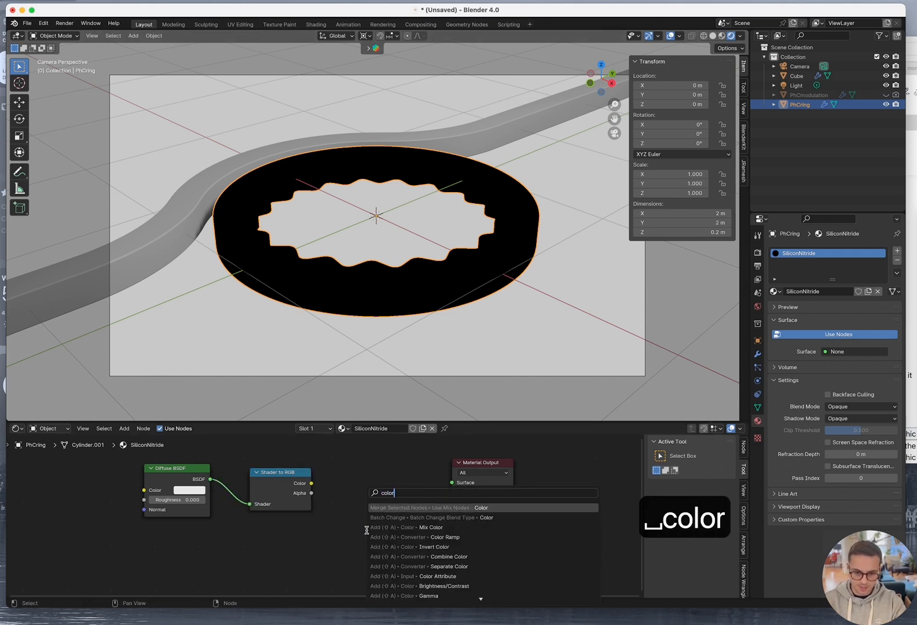
key("Down")
key("Down")
key("Down")
key("Return")
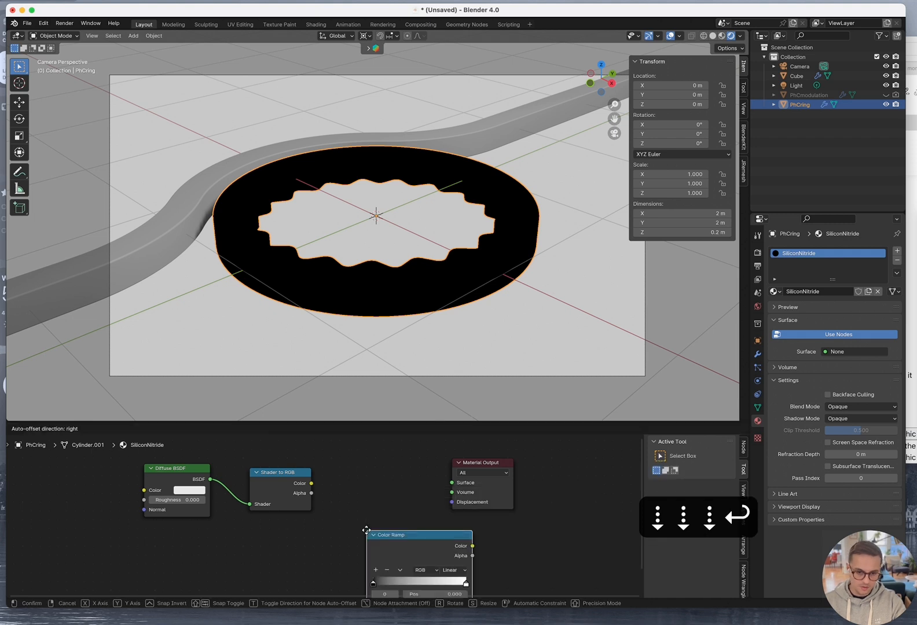
left_click(340, 474)
left_click_drag(446, 487, 453, 483)
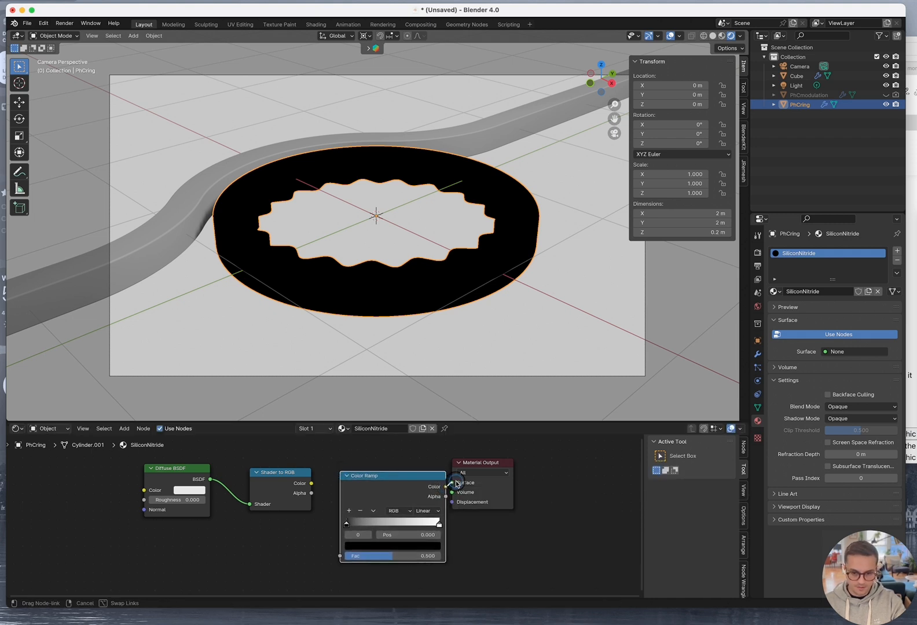
left_click_drag(312, 484, 340, 556)
left_click_drag(467, 471, 548, 470)
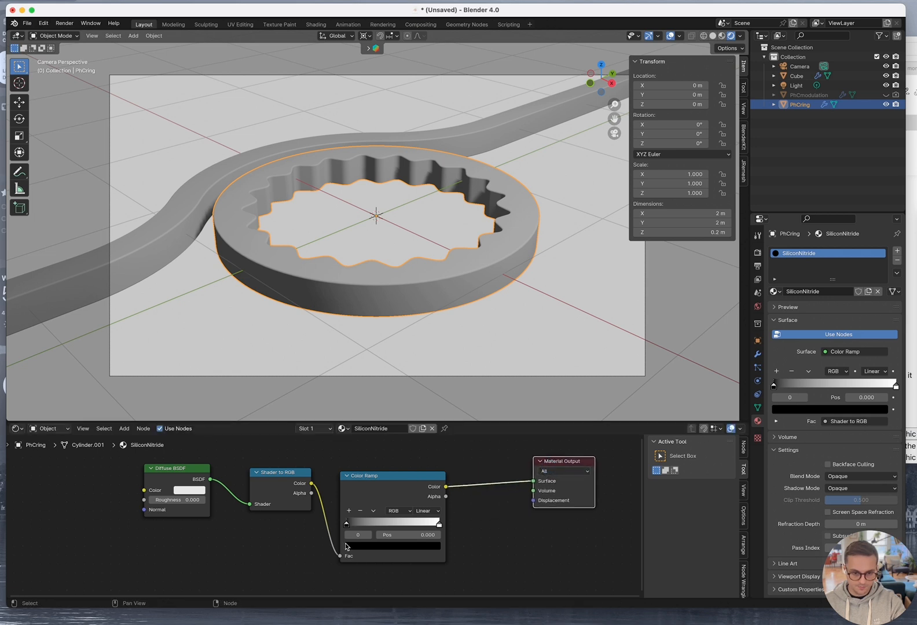
Move the Color Ramp's black stop to about 0.434 and compare the ring with its Bevel modifier hidden and shown in the viewport
mouse_move(346, 526)
left_mouse_down()
mouse_move(430, 520)
mouse_move(400, 522)
left_mouse_up()
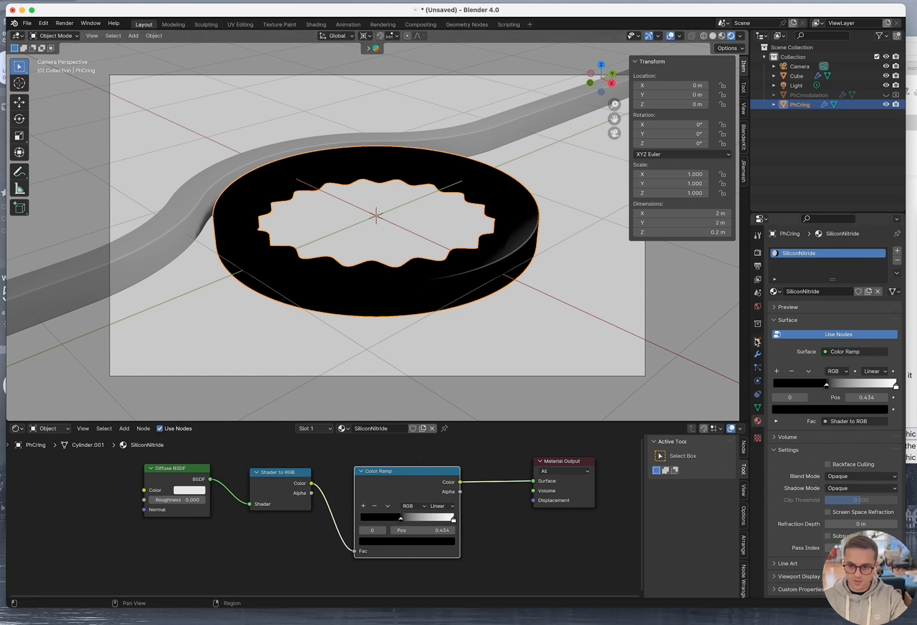
left_click(756, 356)
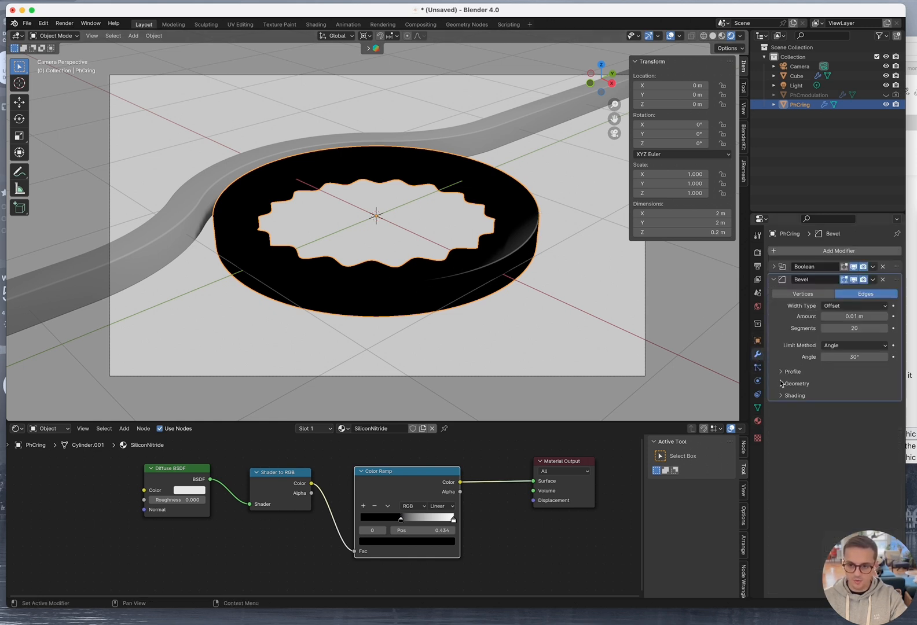
left_click(775, 280)
left_click(775, 281)
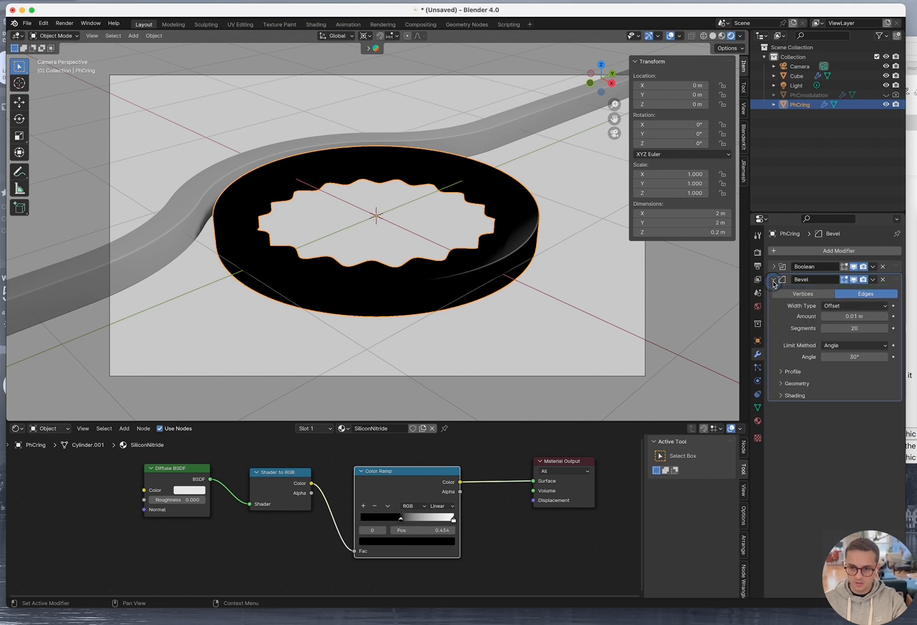
left_click(854, 281)
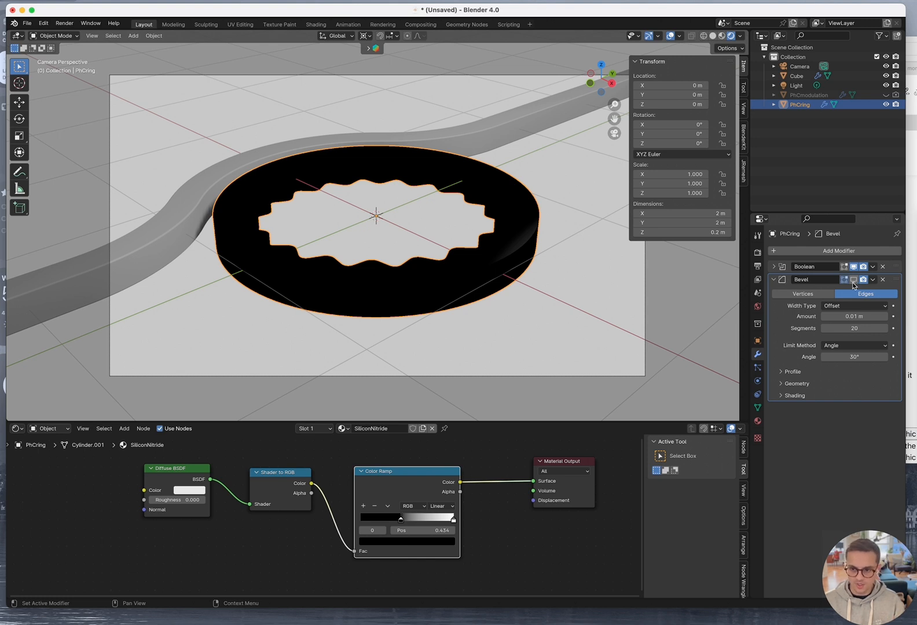
left_click(854, 281)
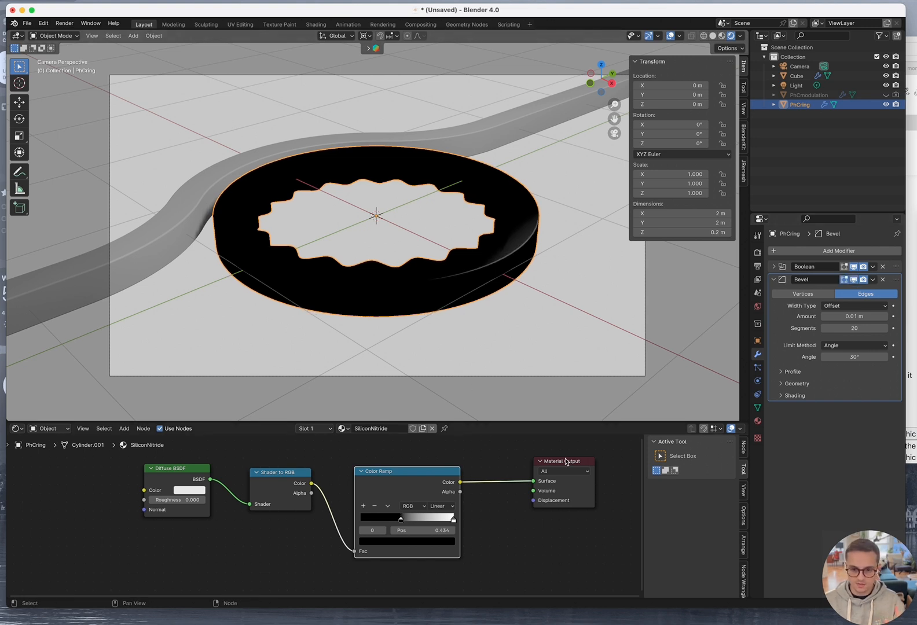
Set the Color Ramp's interpolation to Ease and place its black stop at about 0.045
left_click_drag(564, 458, 533, 457)
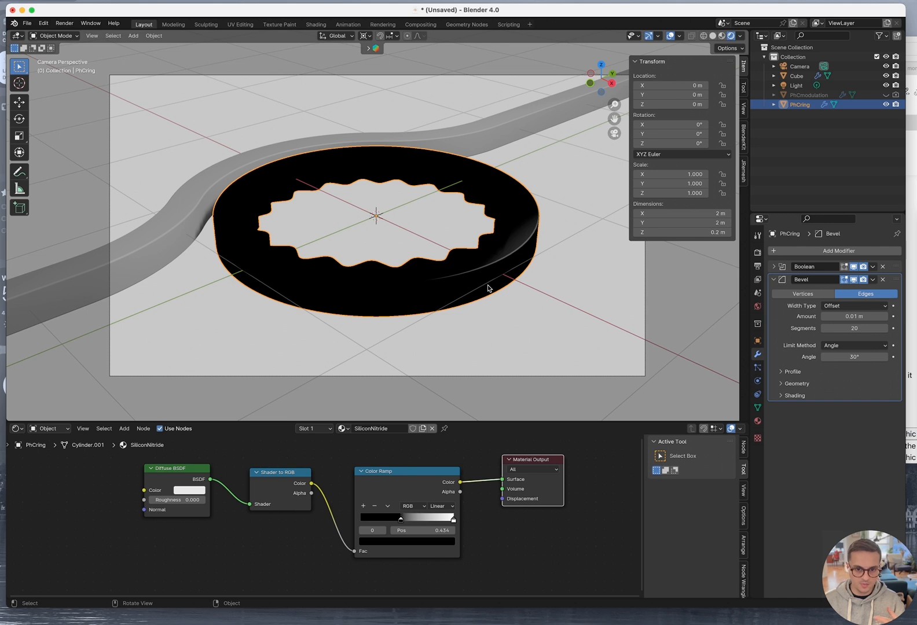
left_click_drag(399, 520, 357, 517)
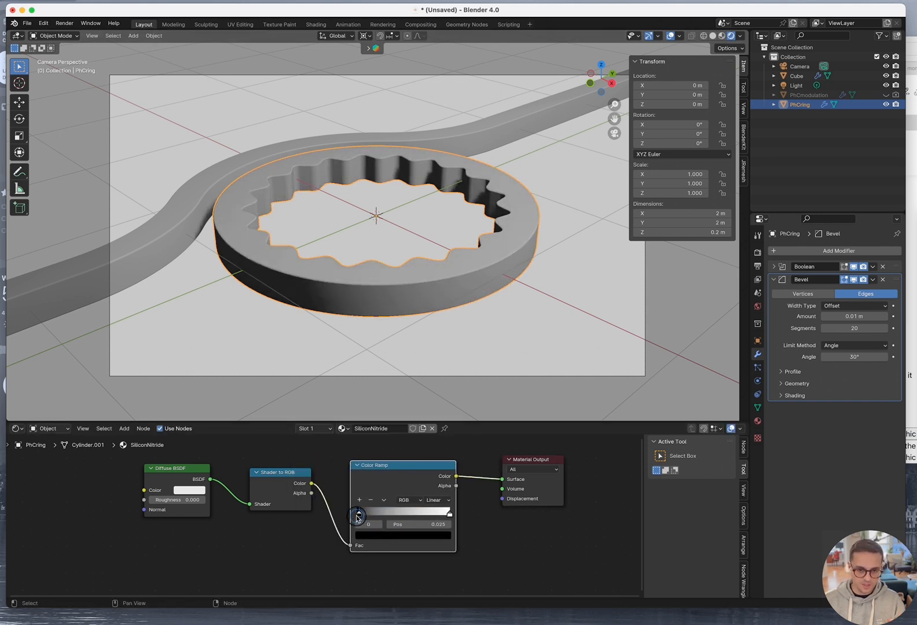
left_click(444, 500)
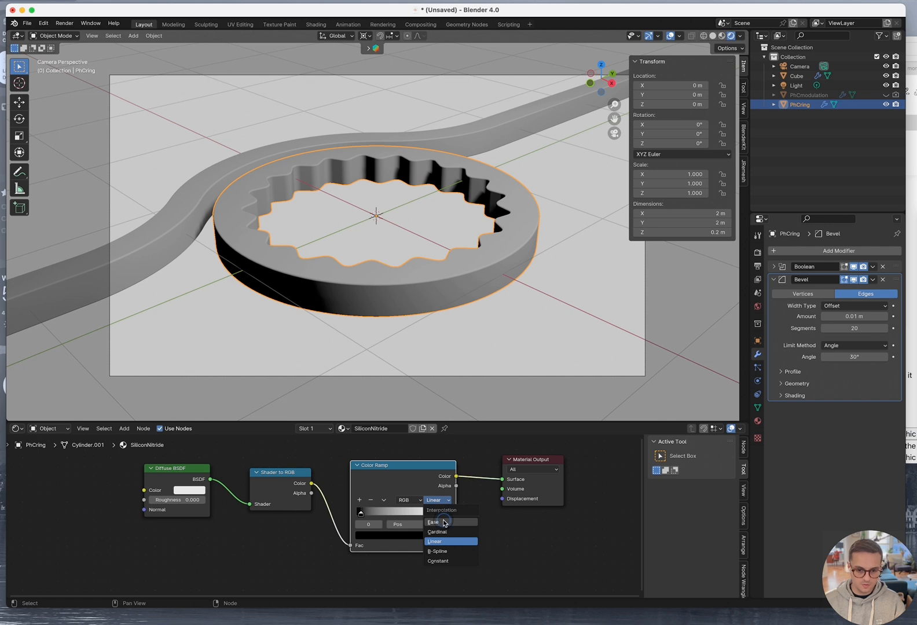
left_click(435, 522)
left_click_drag(361, 516, 358, 514)
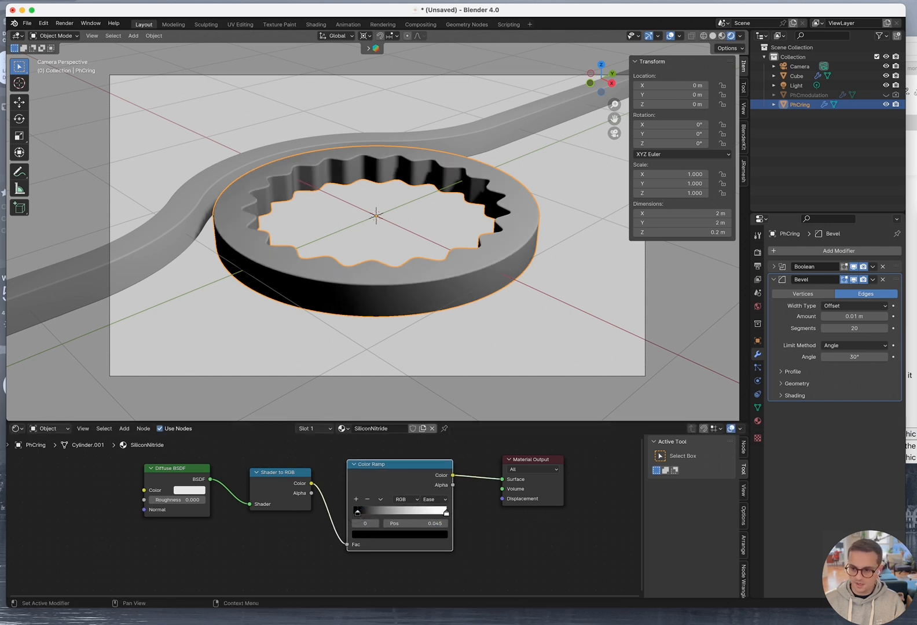
Copy the light blue-gray hex color into the Color Ramp's first stop and move that stop to position 0
key("super+c")
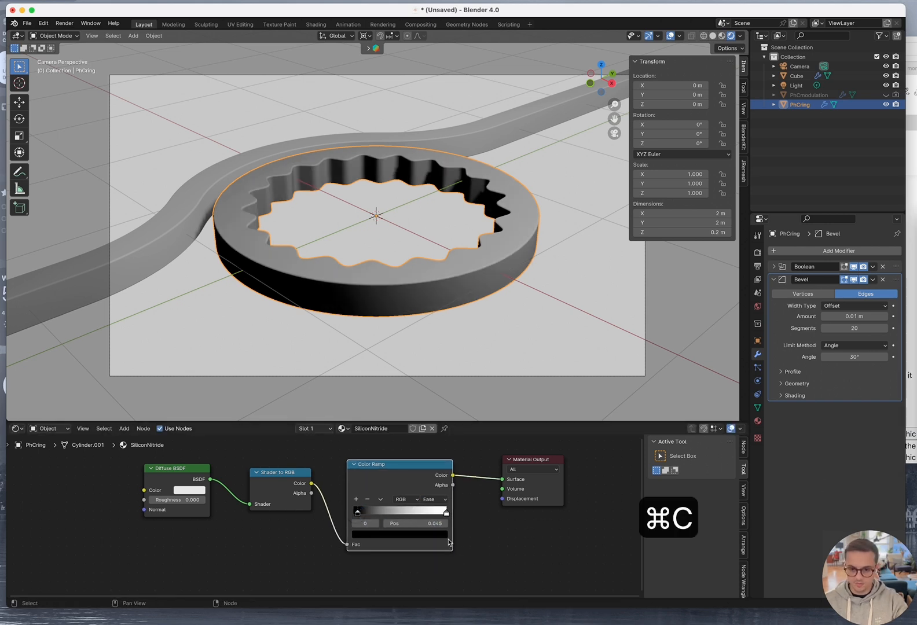
left_click(413, 533)
left_click(406, 494)
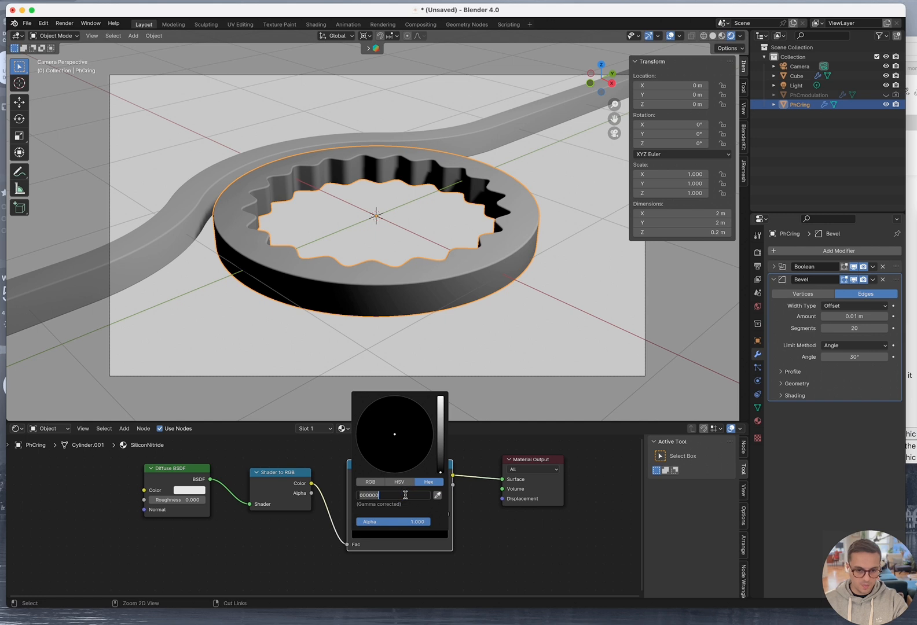
key("super+v")
key("Tab")
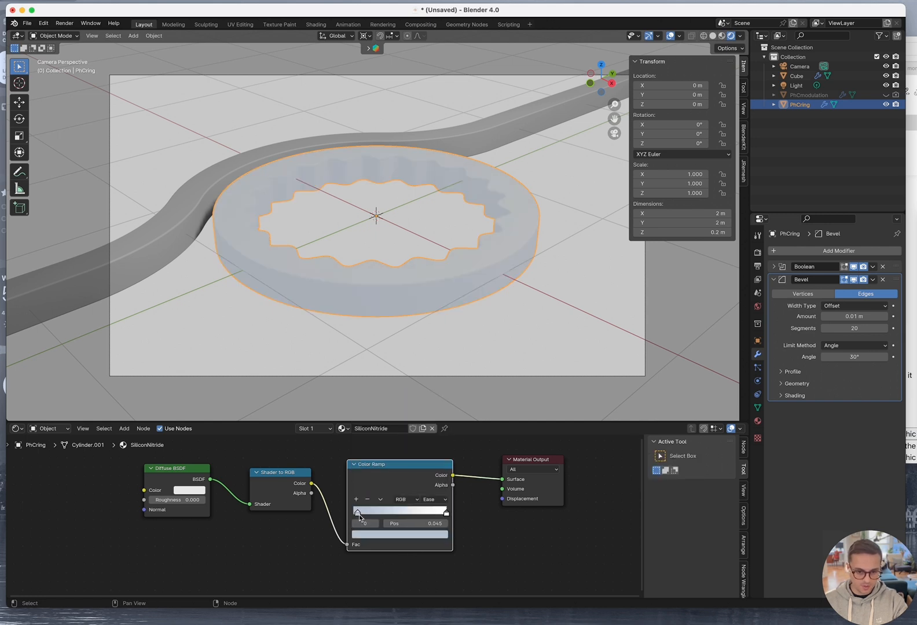
left_click_drag(359, 514, 357, 515)
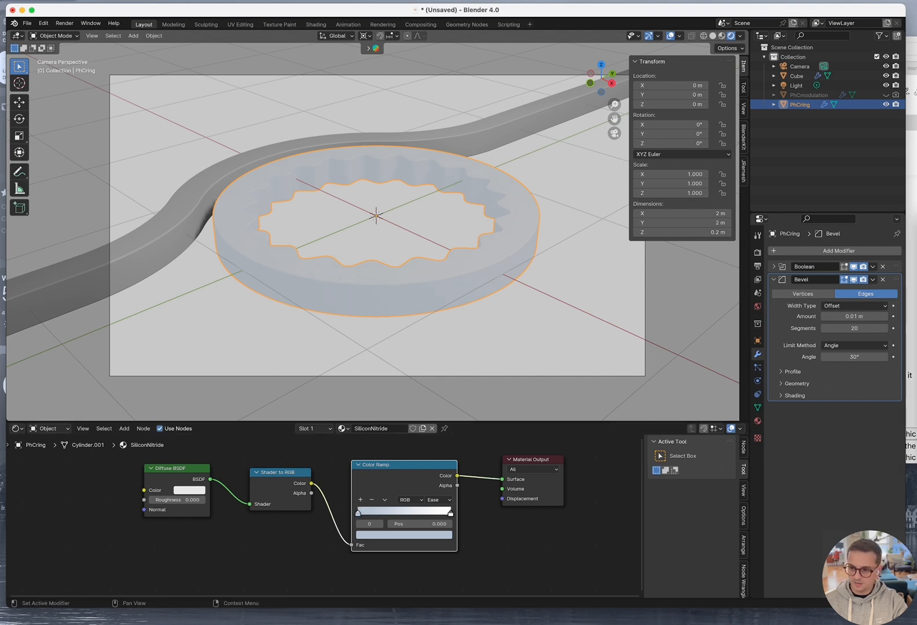
Copy hex color E8EFF9 into the Color Ramp's last stop and deselect the ring
key("super+c")
left_click(451, 515)
left_click(404, 535)
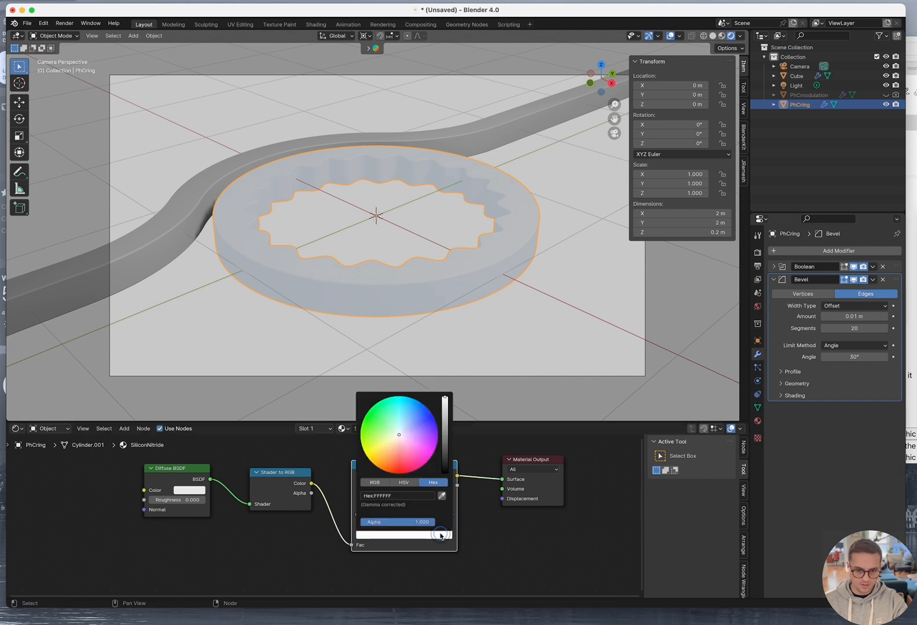
left_click(425, 496)
key("super+v")
key("Tab")
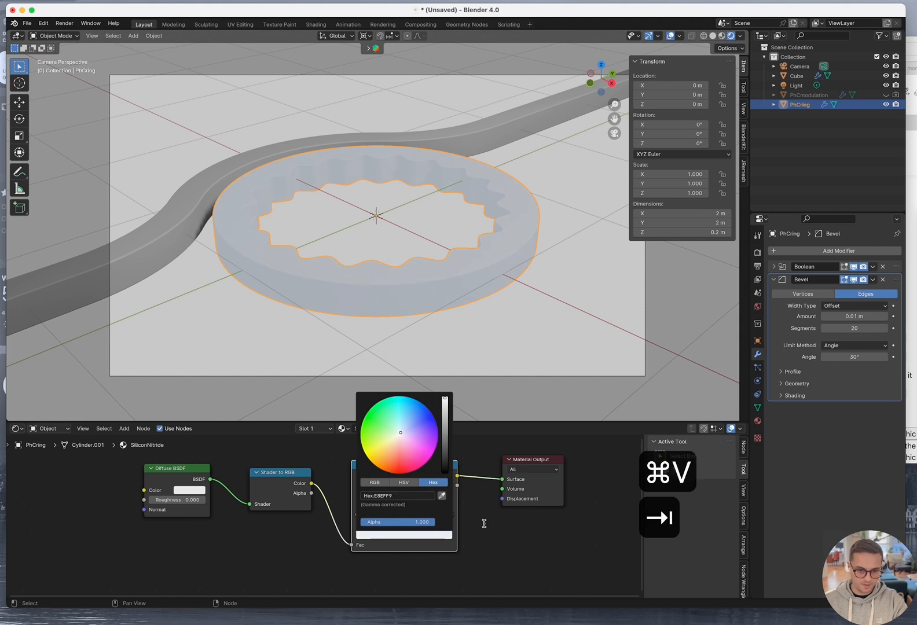
left_click(423, 360)
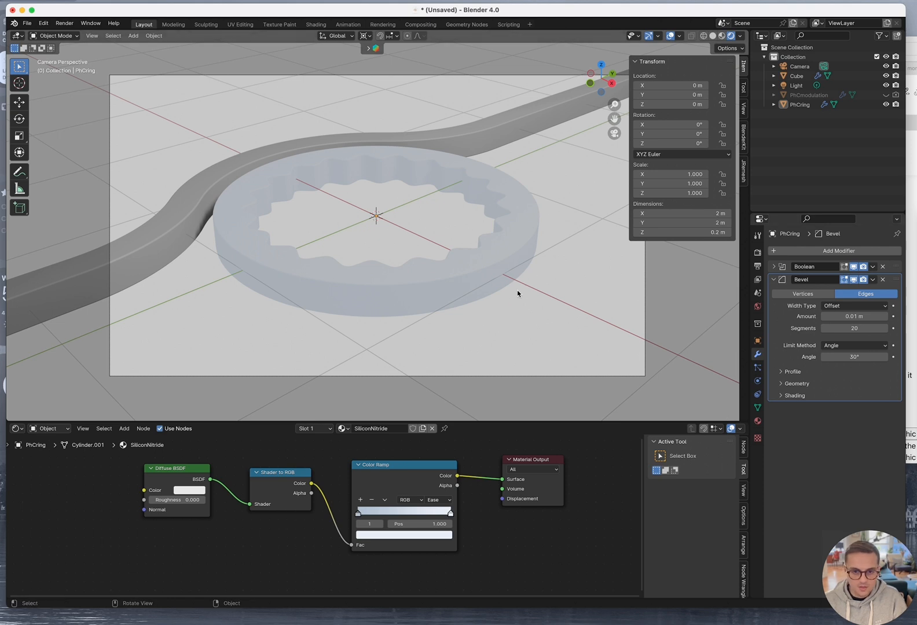
Set the scene's color management View Transform to Standard in the render settings
left_click(757, 255)
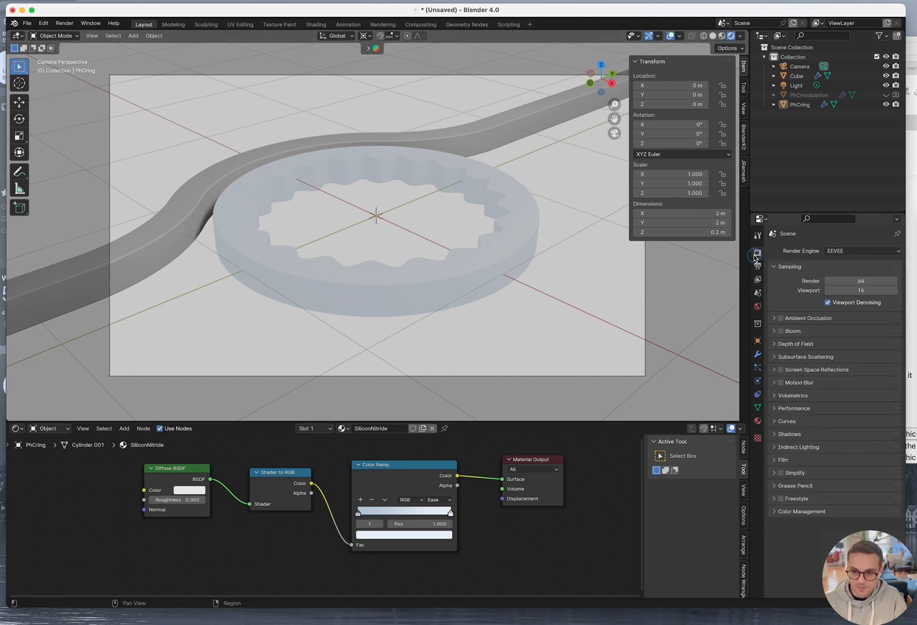
left_click(796, 460)
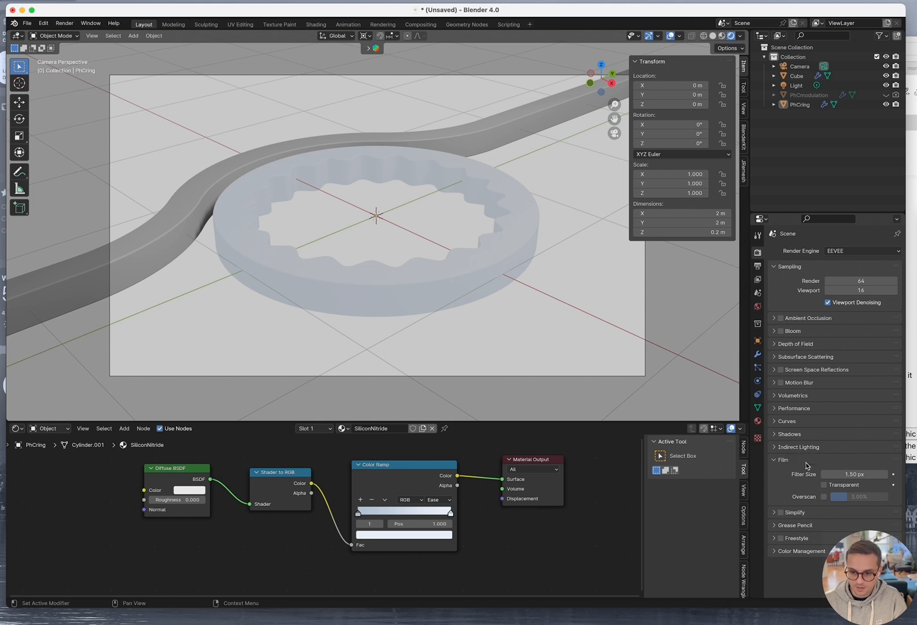
left_click(807, 550)
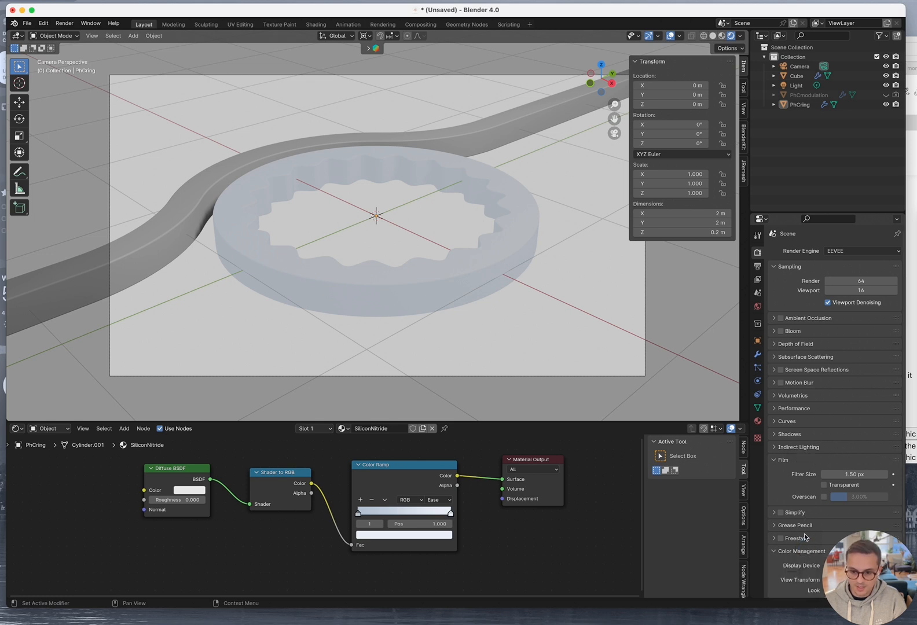
scroll(809, 541, "down", 3)
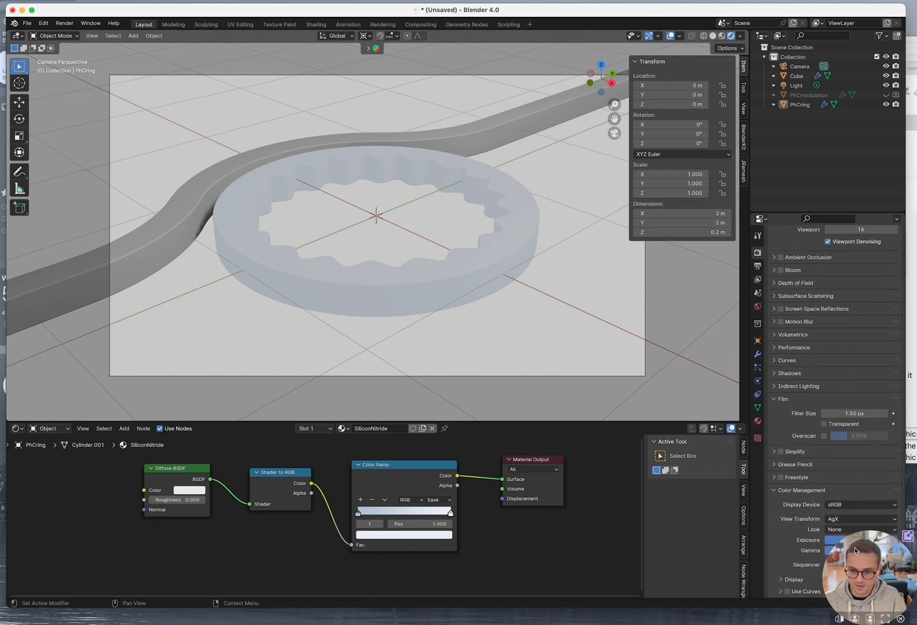
left_click_drag(850, 551, 694, 554)
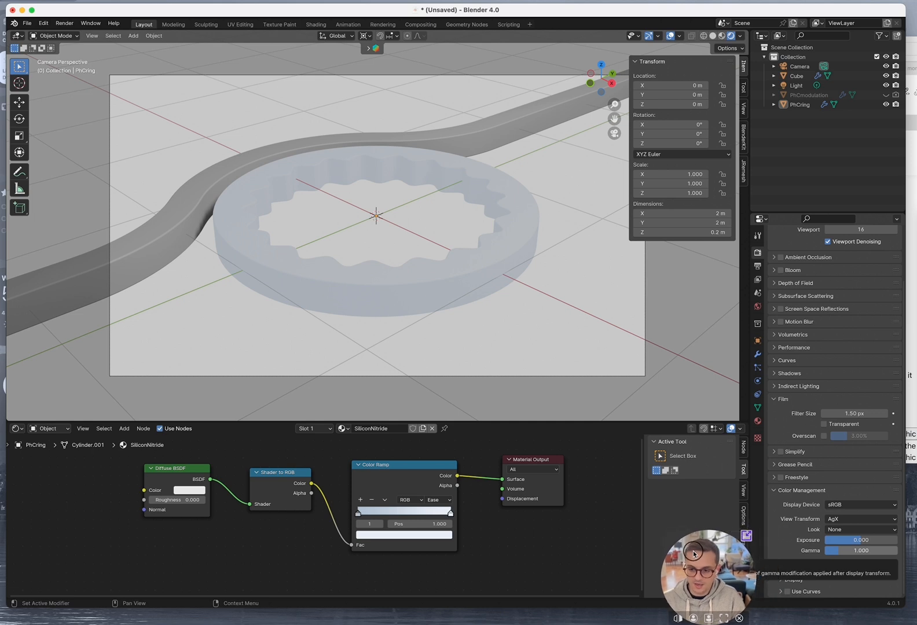
left_click(845, 521)
left_click(845, 530)
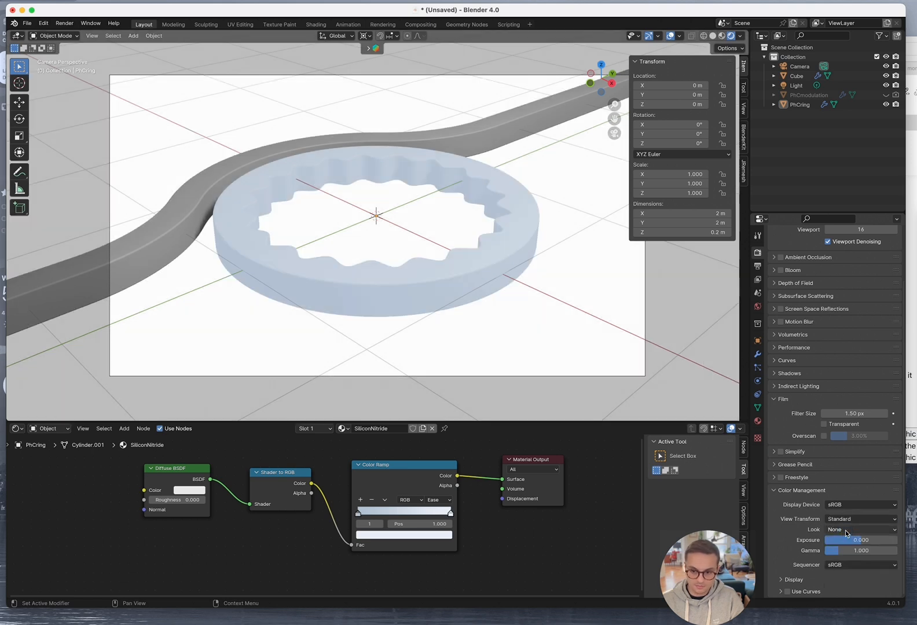
Set the color management Look to Medium High Contrast
left_click(845, 530)
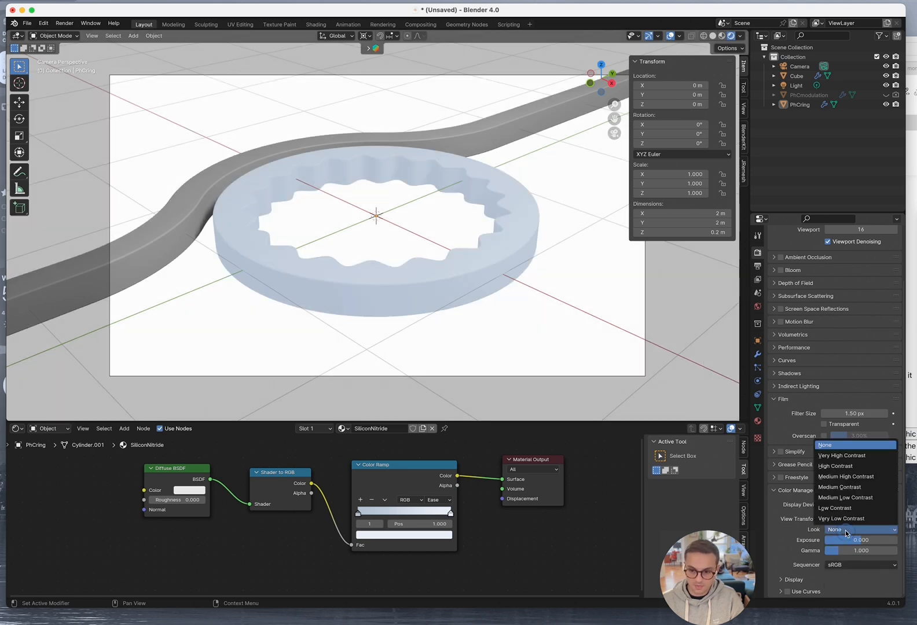
left_click(854, 477)
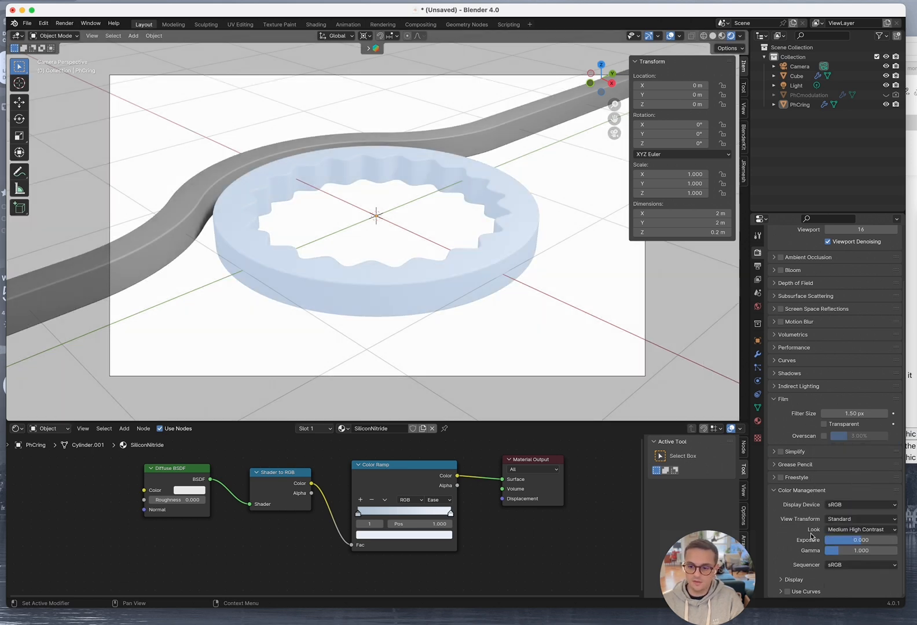
mouse_move(678, 546)
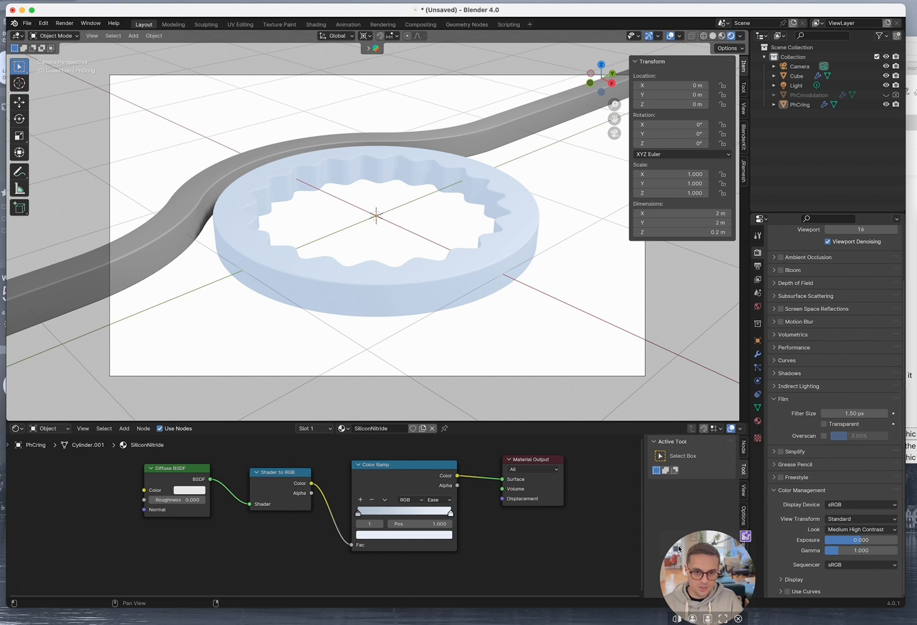
left_click(702, 570)
left_click_drag(702, 570, 866, 573)
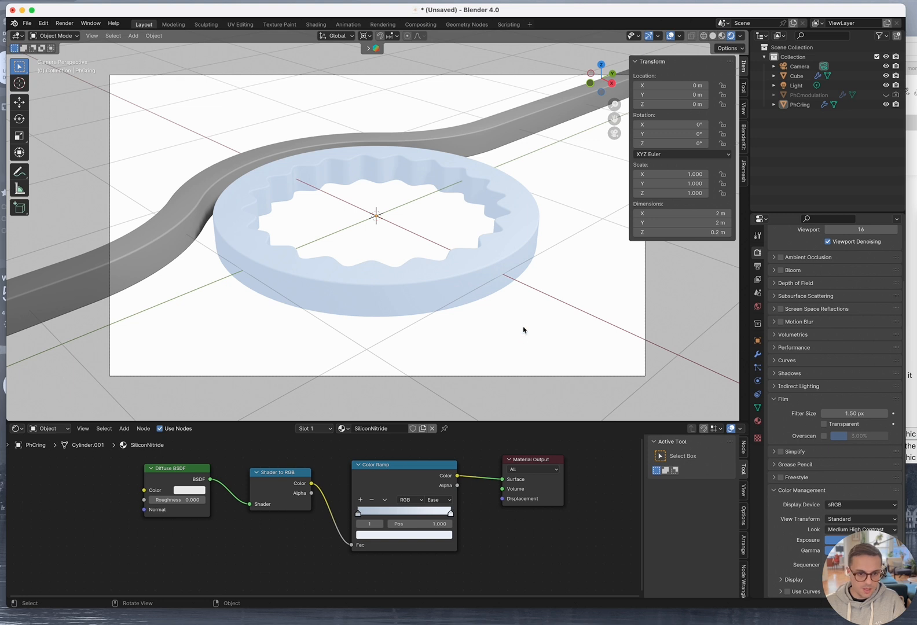
Add a Glossy BSDF node to the SiliconNitride material and place it below the Diffuse BSDF
mouse_move(359, 515)
left_mouse_down()
mouse_move(405, 515)
mouse_move(358, 516)
left_mouse_up()
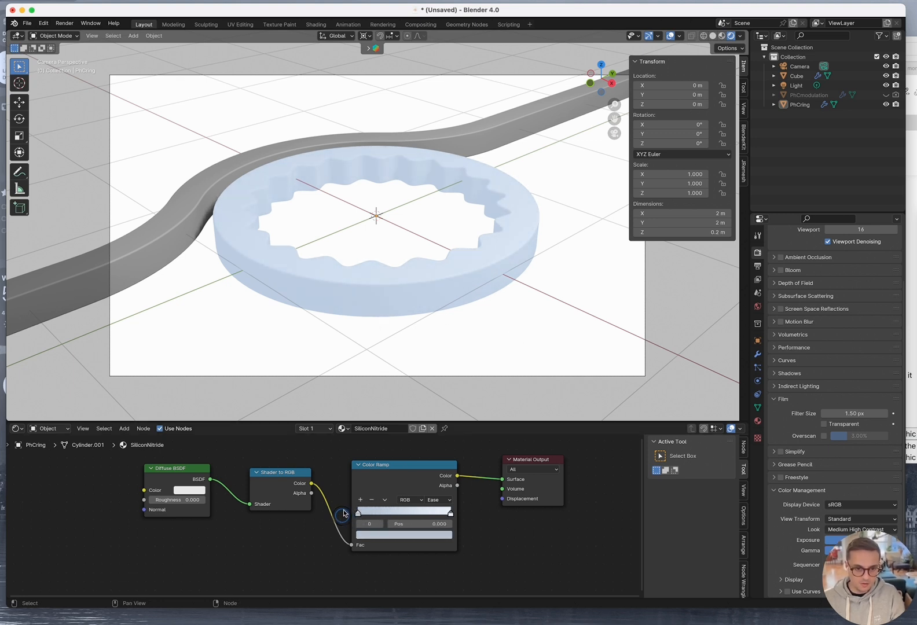
scroll(542, 559, "down", 2)
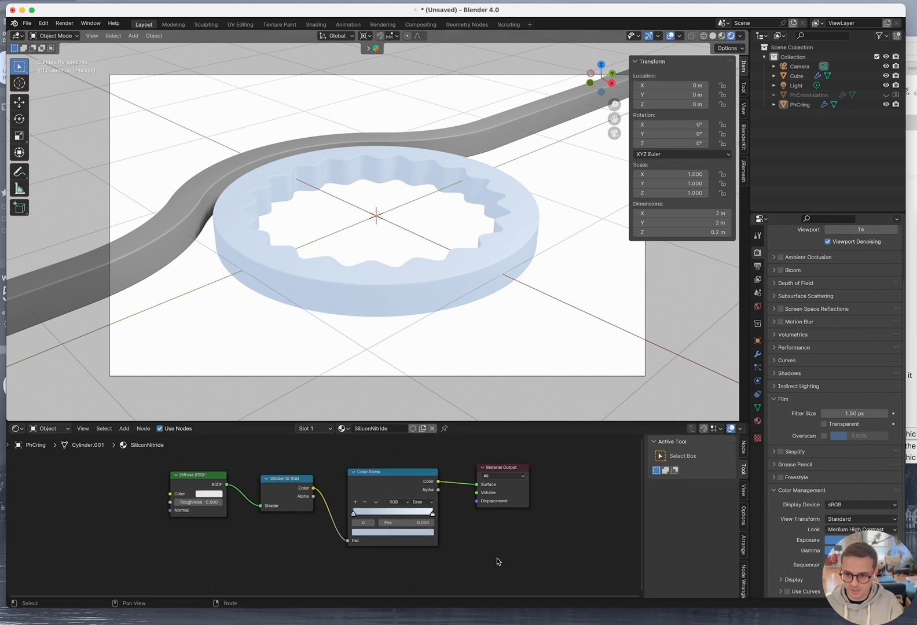
middle_click_drag(499, 569, 451, 525)
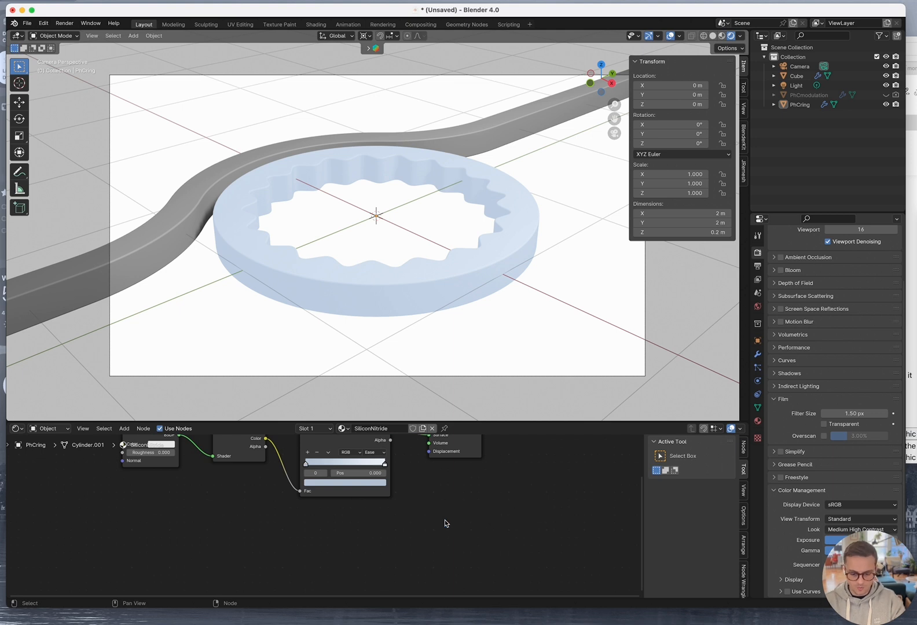
key("space")
type("glos")
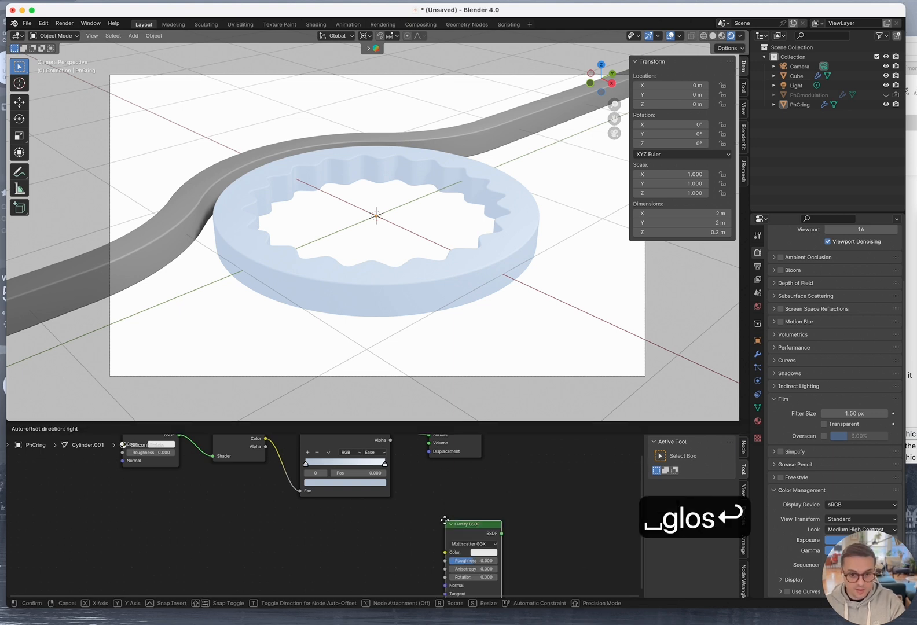
left_click(121, 518)
Duplicate the Shader to RGB and Color Ramp nodes together and place the copies below the originals
middle_click_drag(225, 506, 238, 539)
left_click(250, 481)
left_click(383, 522, "shift")
key("shift+d")
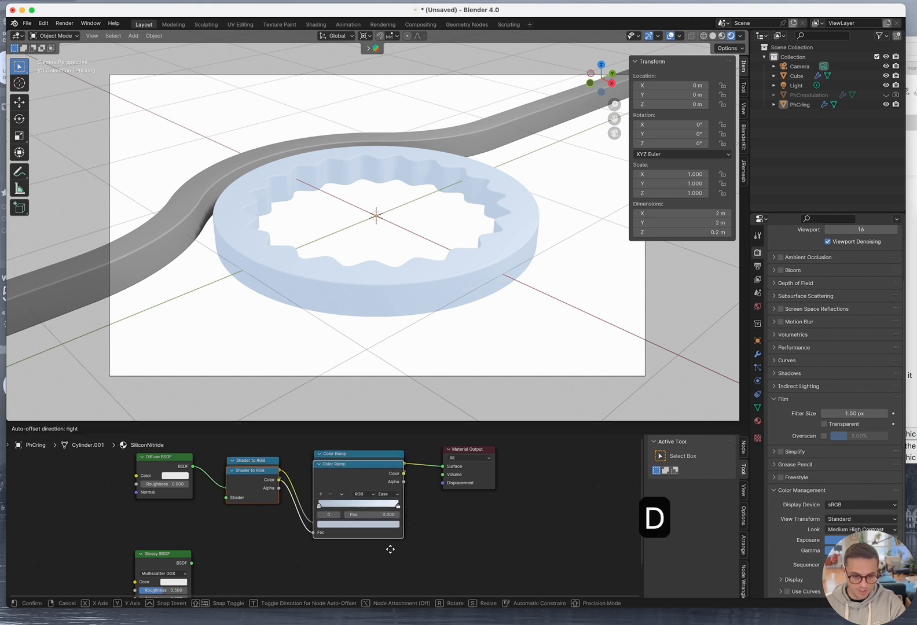
left_click(406, 521)
middle_click_drag(277, 523, 284, 602)
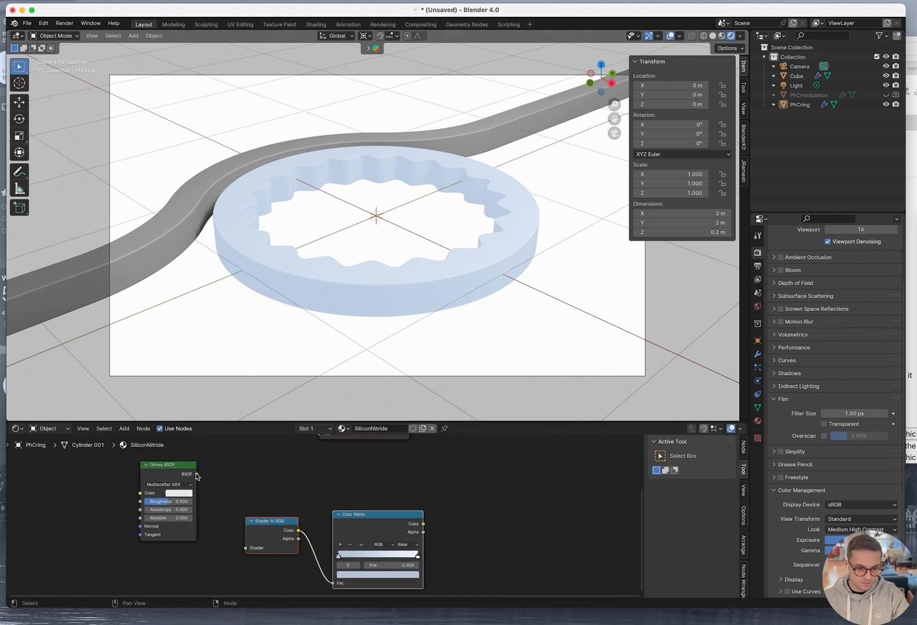
Connect the Glossy BSDF to the duplicated Shader to RGB node and line up the copied nodes beside it
left_click_drag(197, 475, 250, 489)
left_click(264, 530)
left_click_drag(364, 514, 352, 481)
middle_click_drag(477, 501, 467, 550)
Move the Material Output between the two branches and connect the glossy branch's Color Ramp to its Surface to preview it
left_click(471, 438)
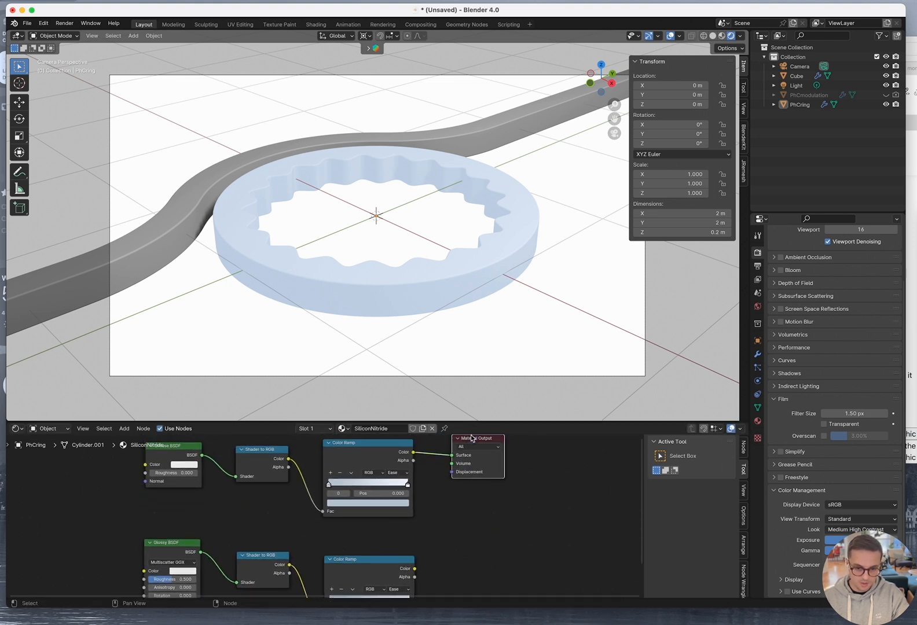
left_click_drag(471, 438, 500, 490)
left_click_drag(414, 569, 480, 507)
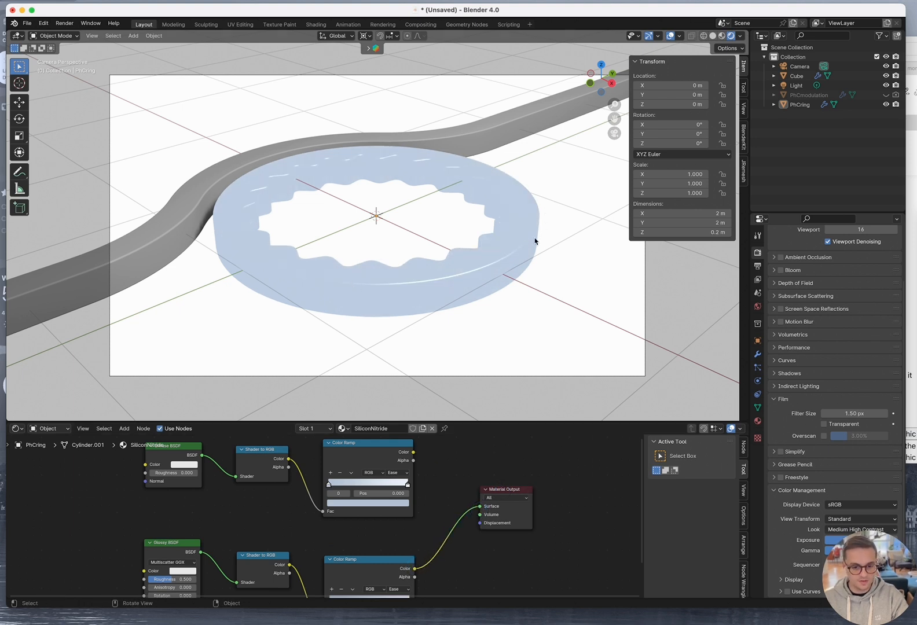
Move the Material Output farther from the Color Ramps and reconnect the diffuse branch's Color Ramp to its Surface
middle_click_drag(504, 582, 429, 597)
left_click(426, 509)
left_click_drag(426, 509, 458, 499)
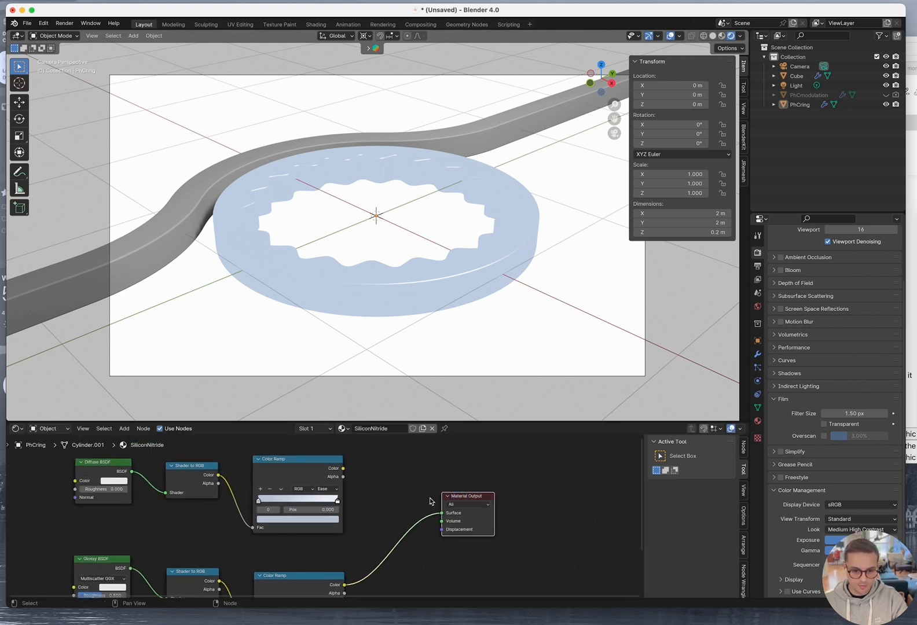
mouse_move(342, 471)
left_mouse_down()
mouse_move(447, 521)
mouse_move(443, 513)
left_mouse_up()
Insert a Mix Color node before the Material Output and connect the glossy branch's Color Ramp to its B input
key("space")
type("mix")
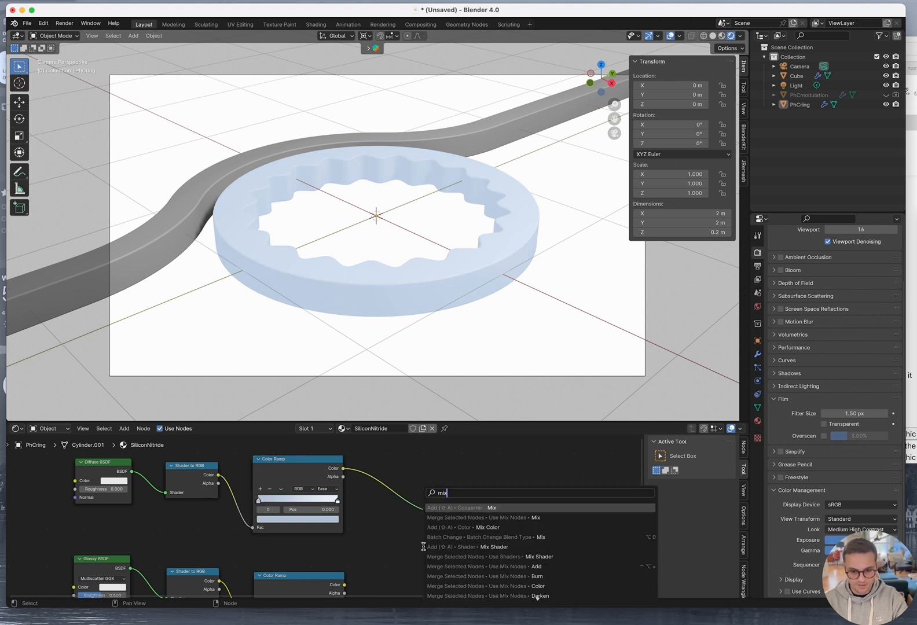
key("Down")
key("Down")
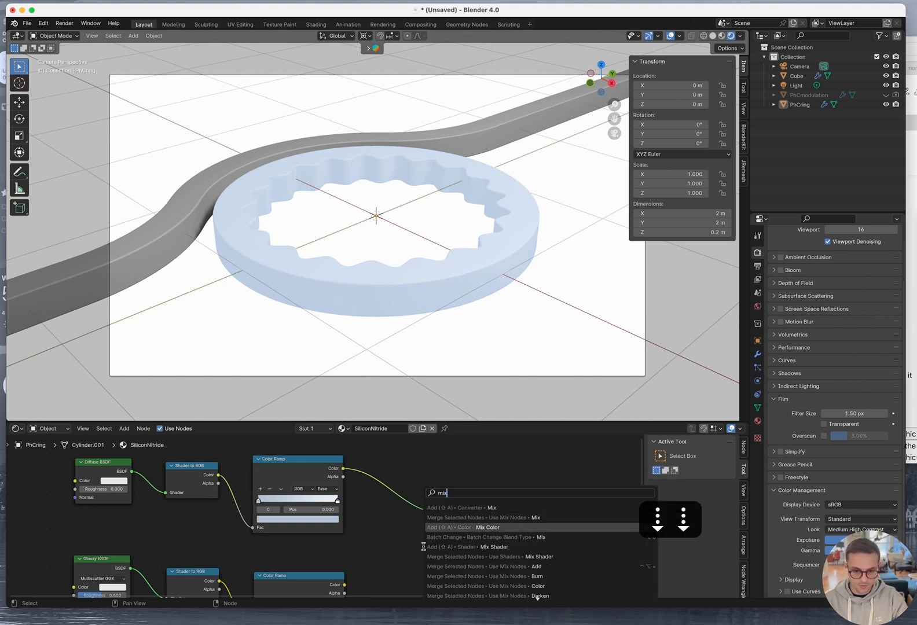
key("shift+Return")
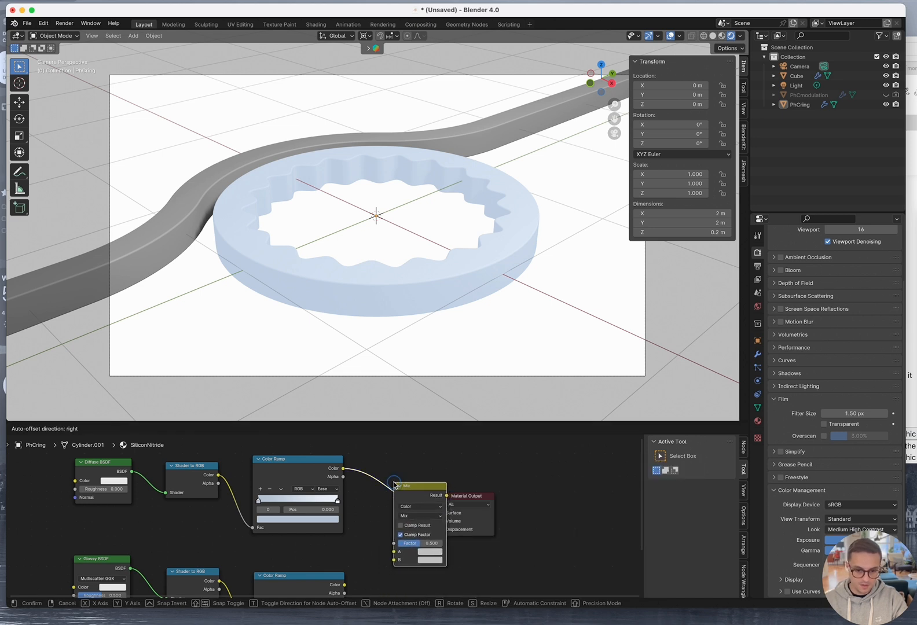
left_click(394, 484)
left_click_drag(344, 585, 393, 560)
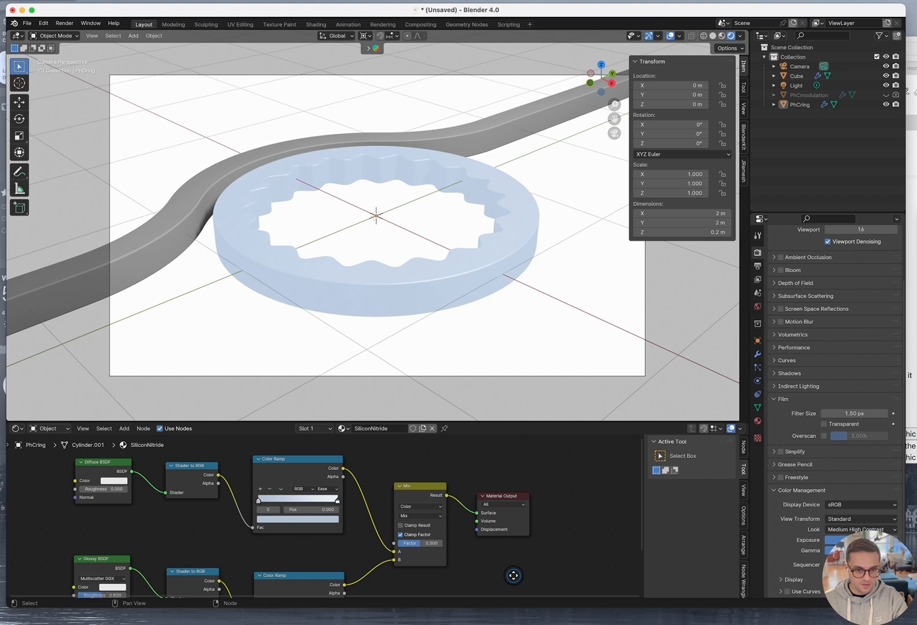
Set the Mix node's blending mode to Multiply and its factor to 0.375, and nudge the Material Output
middle_click_drag(513, 575, 533, 555)
left_click(456, 487)
left_click(457, 487)
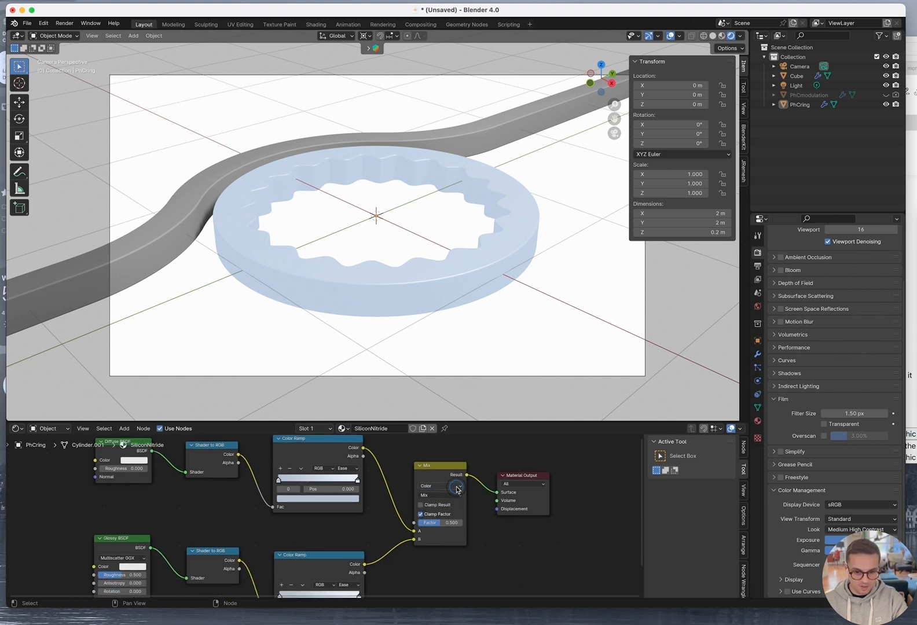
left_click(456, 493)
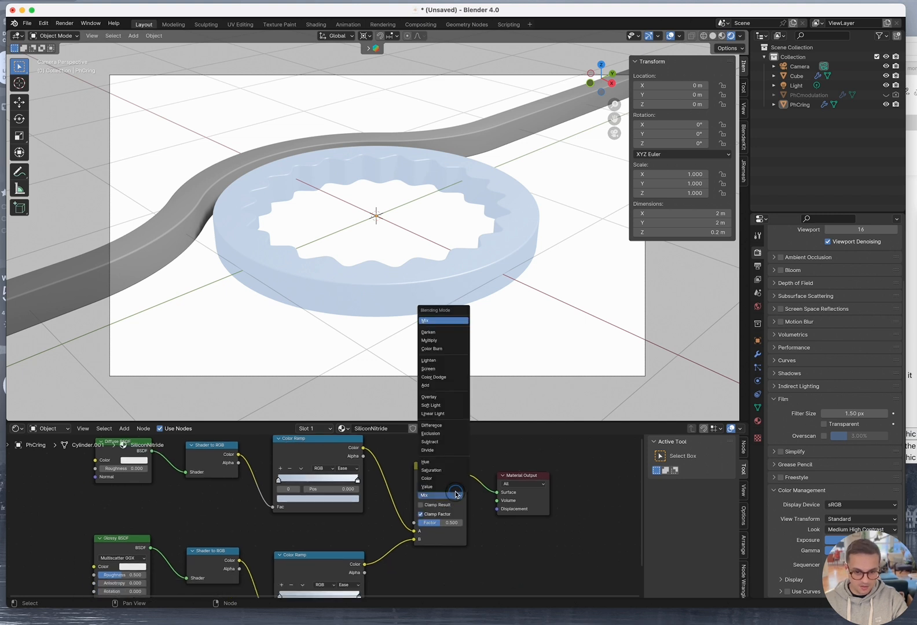
left_click(450, 340)
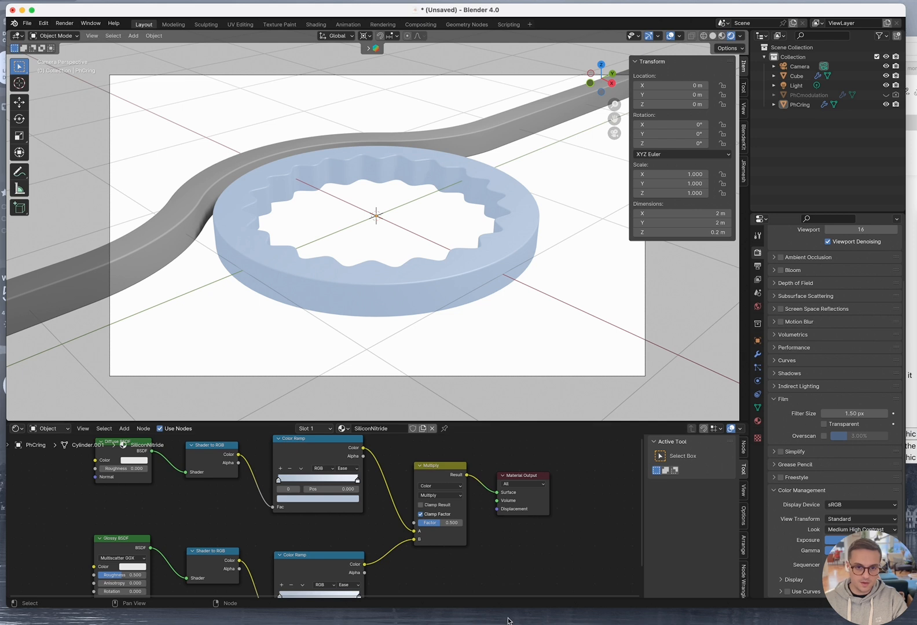
left_click_drag(517, 487, 514, 481)
left_click_drag(456, 524, 435, 525)
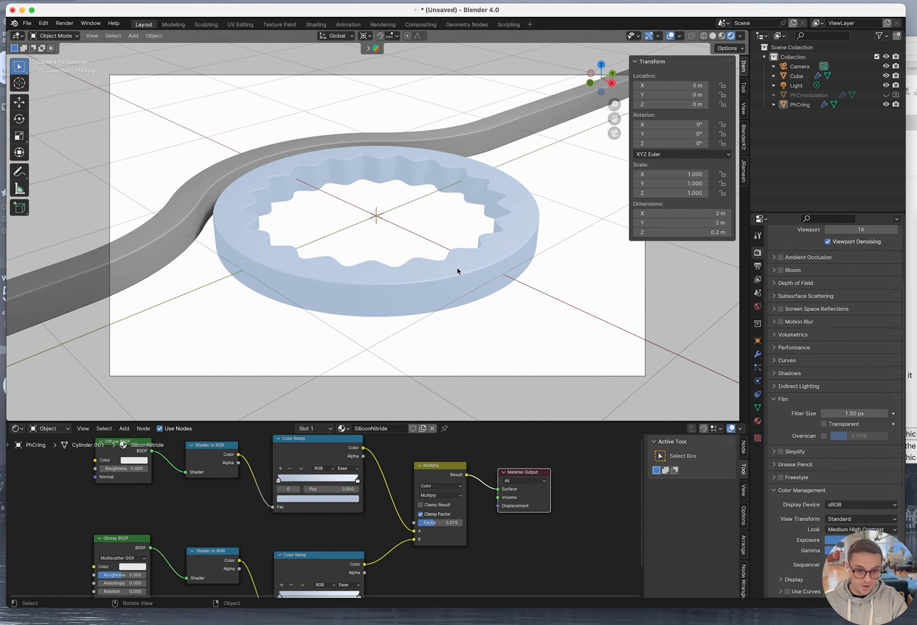
Select the scene's point light and change its type to Area
scroll(269, 288, "down", 10)
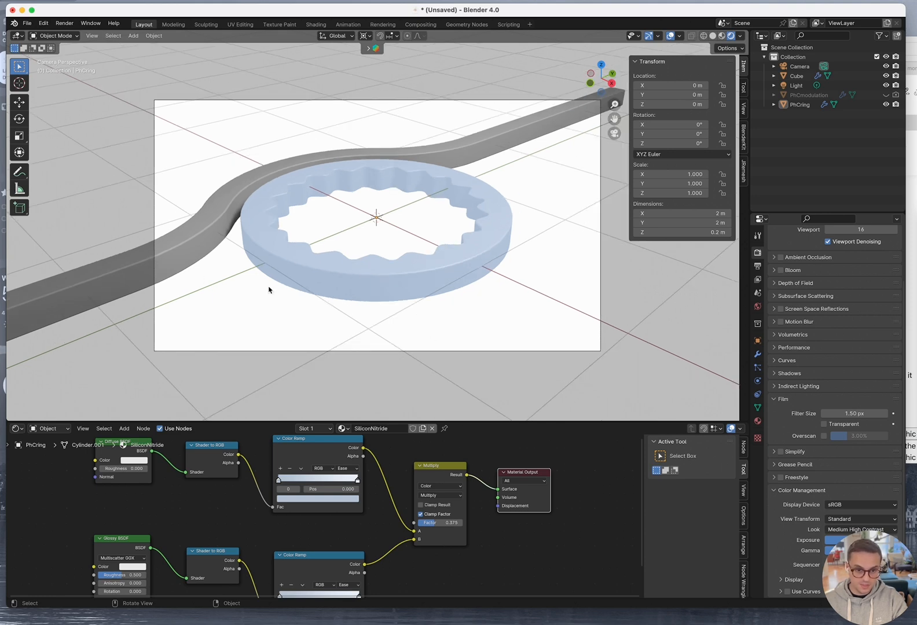
middle_click_drag(539, 284, 509, 294)
scroll(470, 287, "down", 9)
left_click(499, 87)
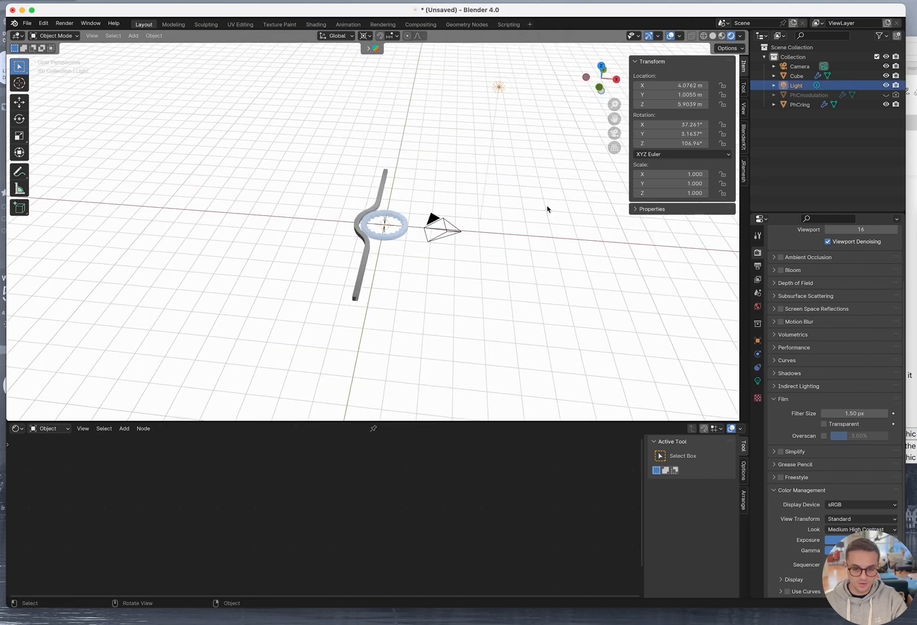
middle_click_drag(548, 209, 503, 168)
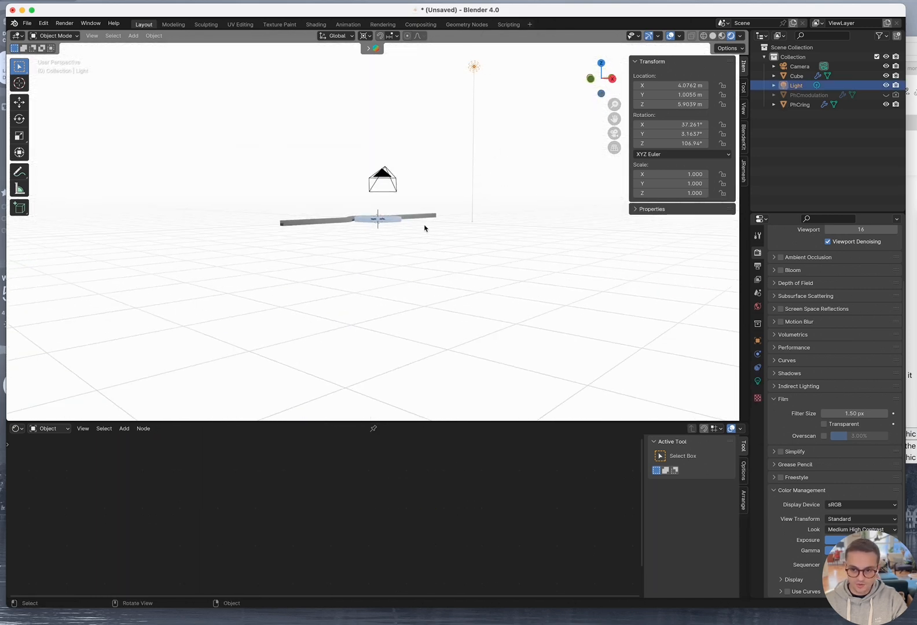
left_click(757, 381)
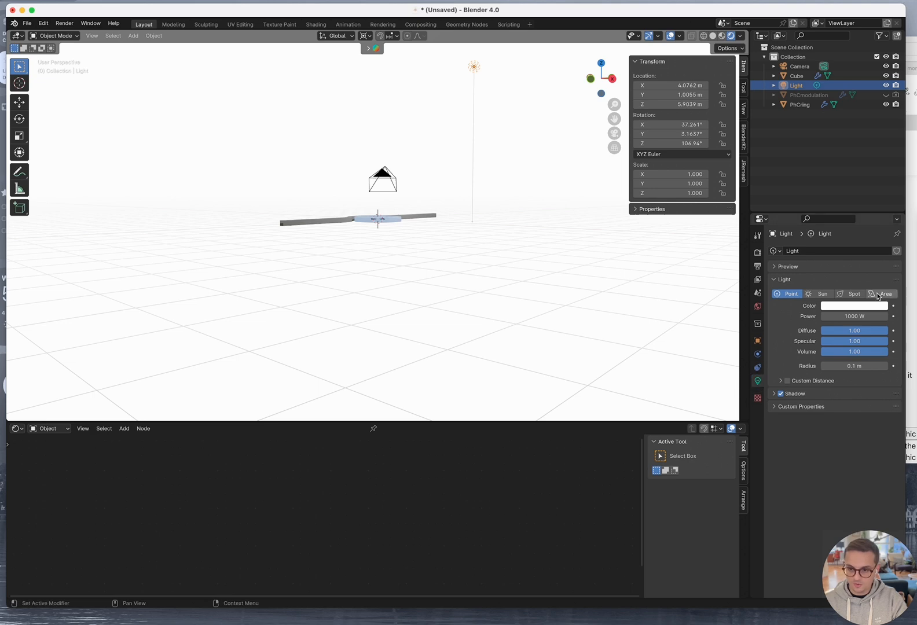
left_click(884, 293)
Set the area light's size to 1 m by 1 m and its power to 400 W, and return to the camera view
middle_click_drag(433, 208, 451, 249)
double_click(874, 377)
type("1")
key("Tab")
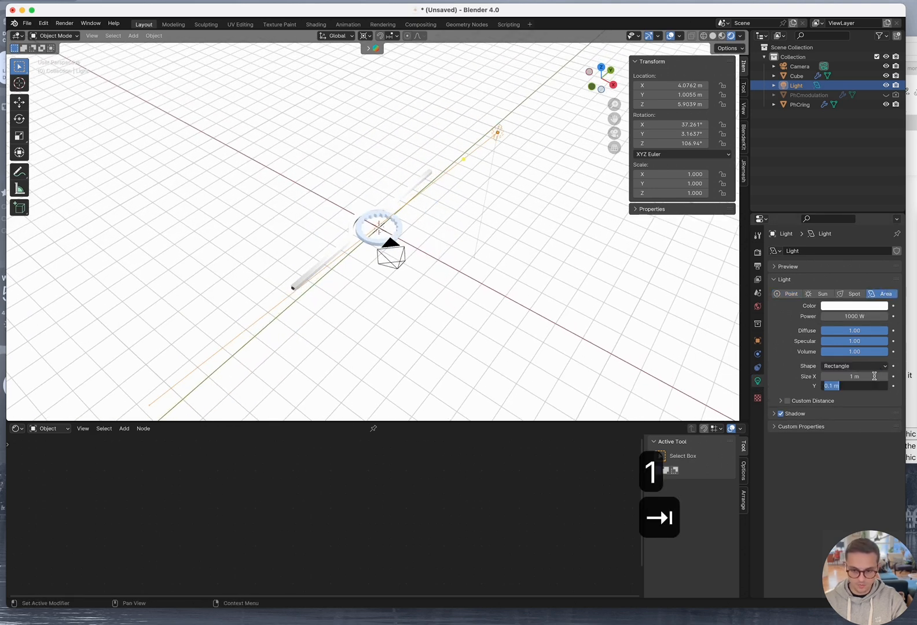
type("1")
key("Tab")
type("400")
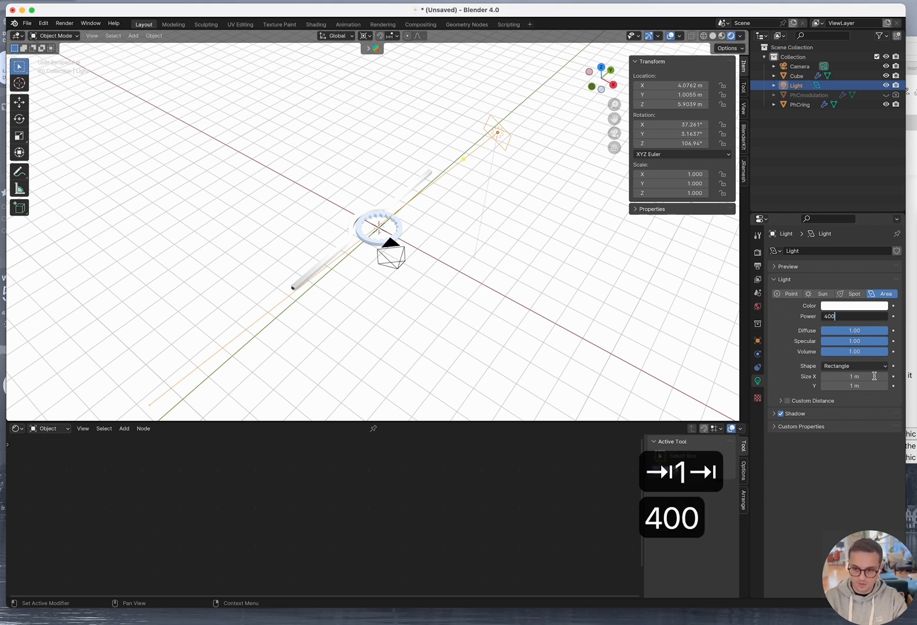
key("Tab")
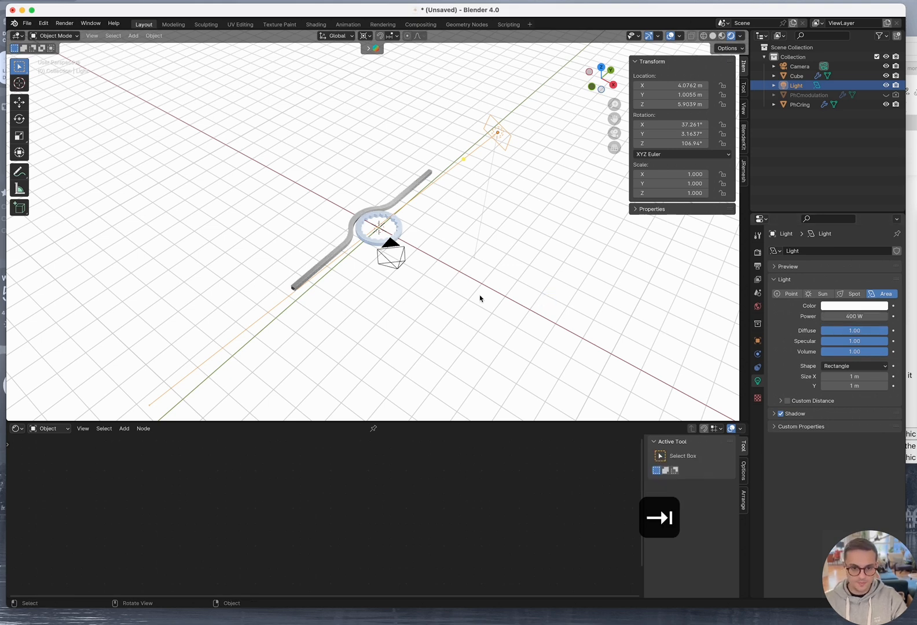
key("KP_0")
scroll(436, 276, "up", 6)
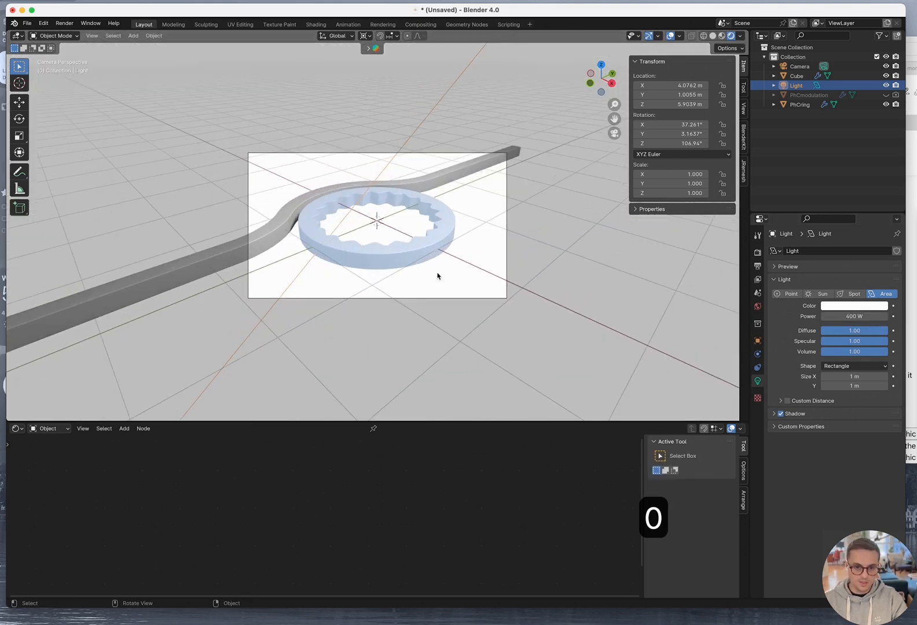
Lower the area light about 4.04 m along the global Z axis
scroll(484, 322, "down", 6)
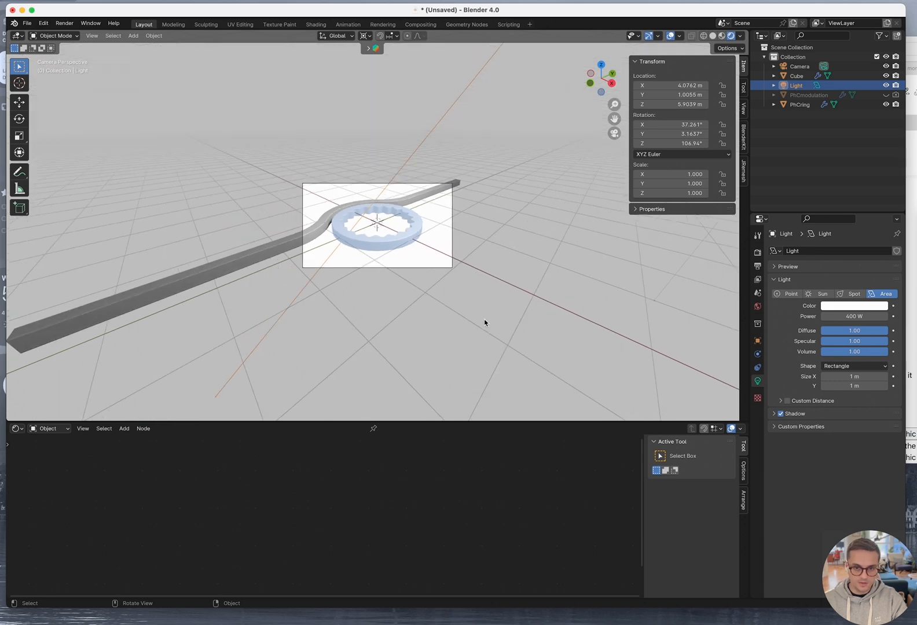
scroll(559, 166, "up", 1)
scroll(559, 165, "down", 1)
left_click(558, 162)
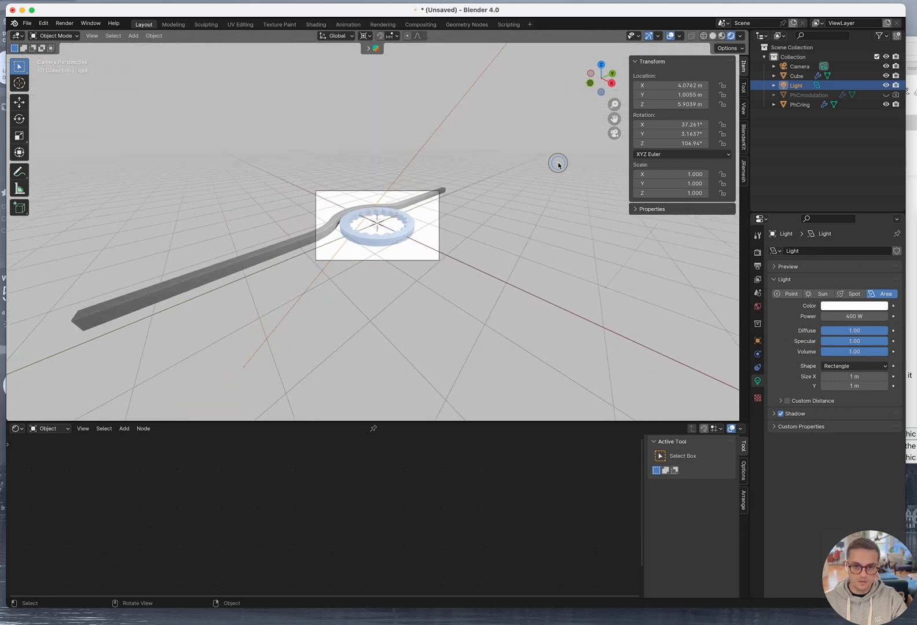
middle_click_drag(558, 163, 529, 197)
scroll(529, 196, "down", 5)
scroll(530, 196, "down", 2)
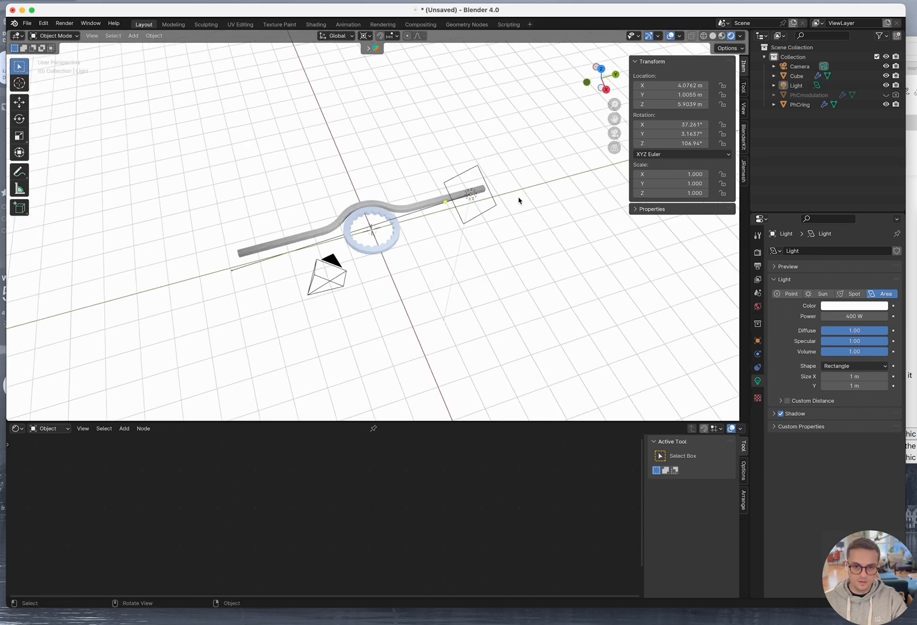
left_click(469, 200)
key("g")
key("z")
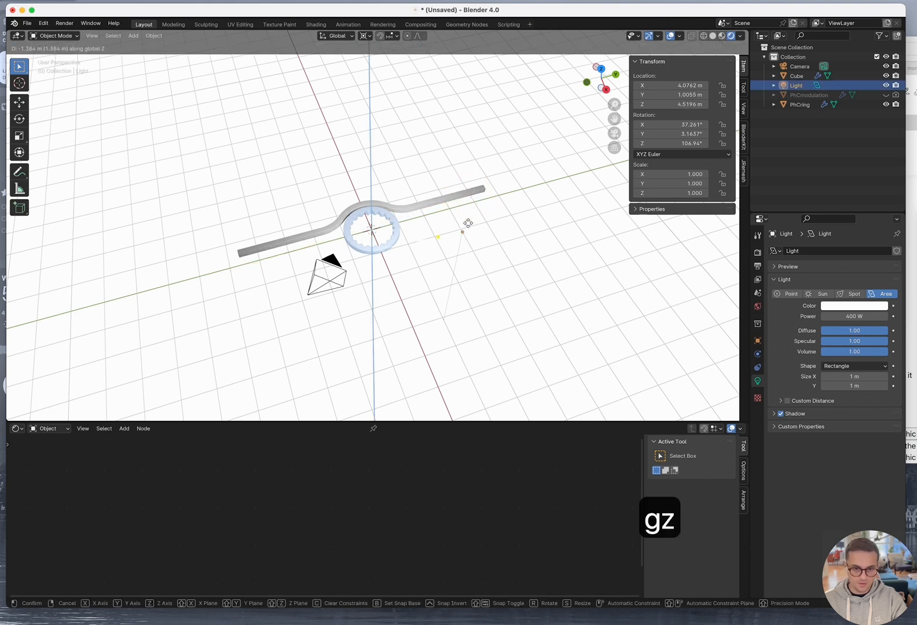
left_click(463, 257)
Shift the area light horizontally by about -1.22 m in X and 0.07 m in Y, and check the ring through the camera
key("g")
key("shift+z")
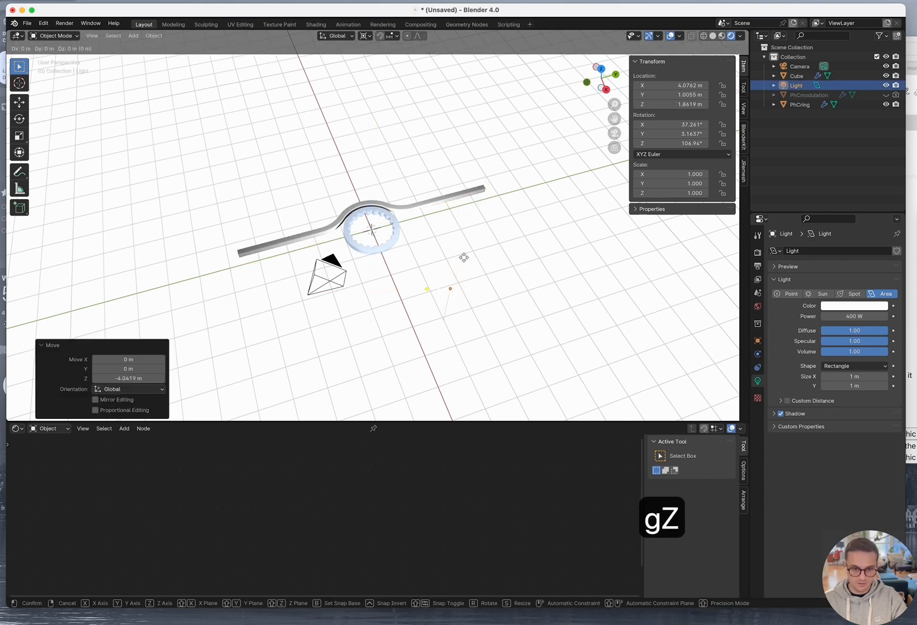
left_click(455, 234)
key("0")
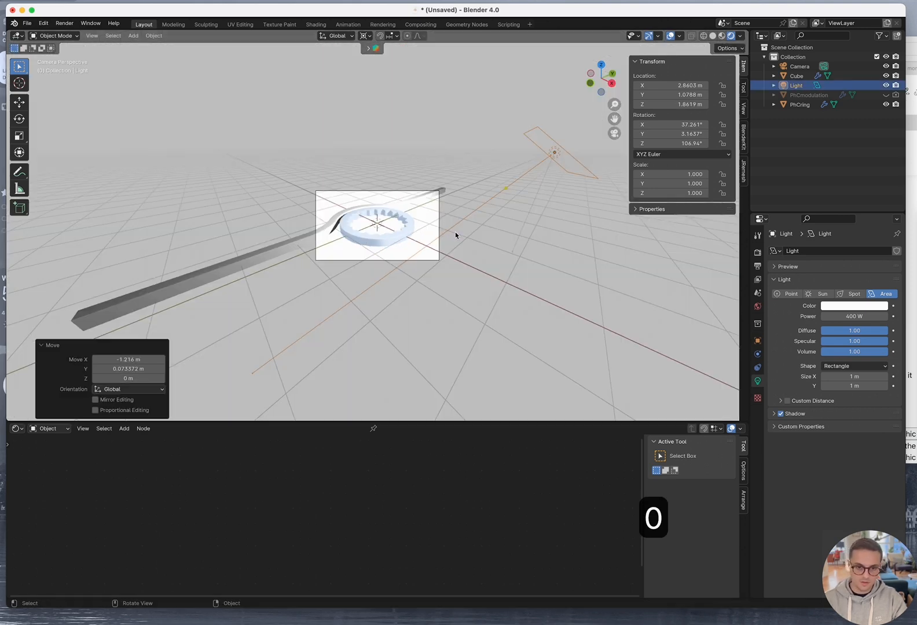
left_click(465, 281)
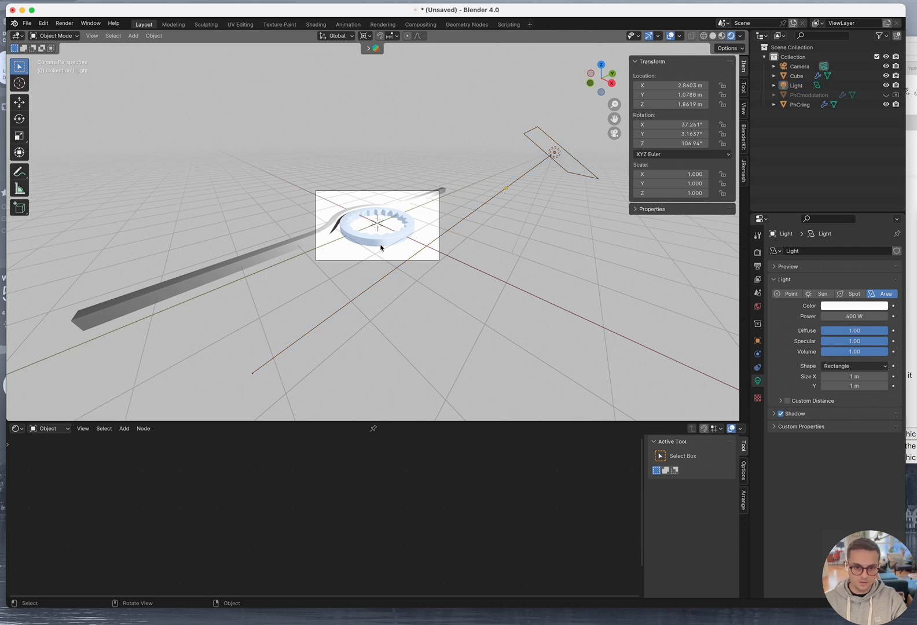
scroll(381, 248, "up", 3)
scroll(380, 248, "up", 3)
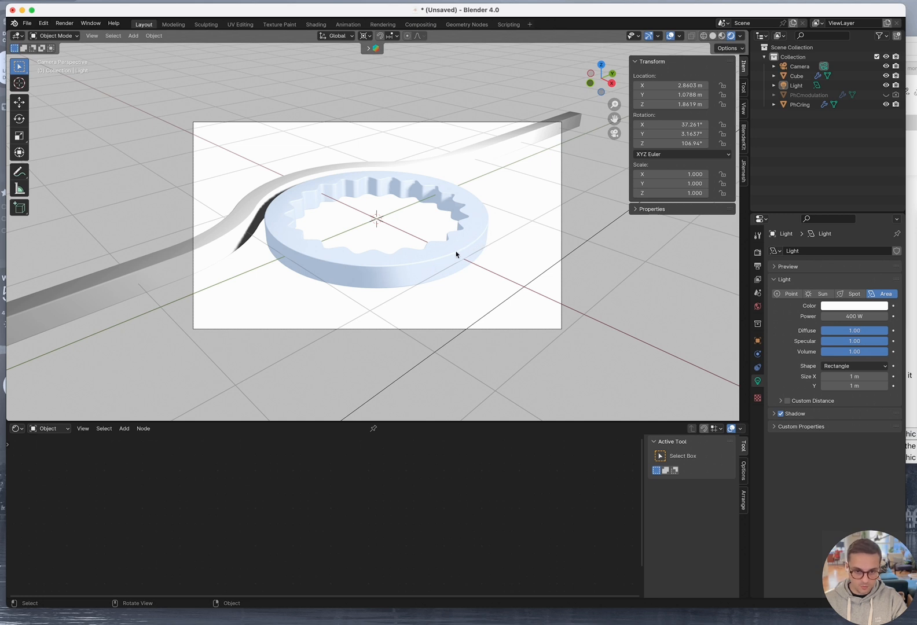
Move the area light in the horizontal plane by about -0.99 m in X and -0.33 m in Y
scroll(431, 262, "down", 5)
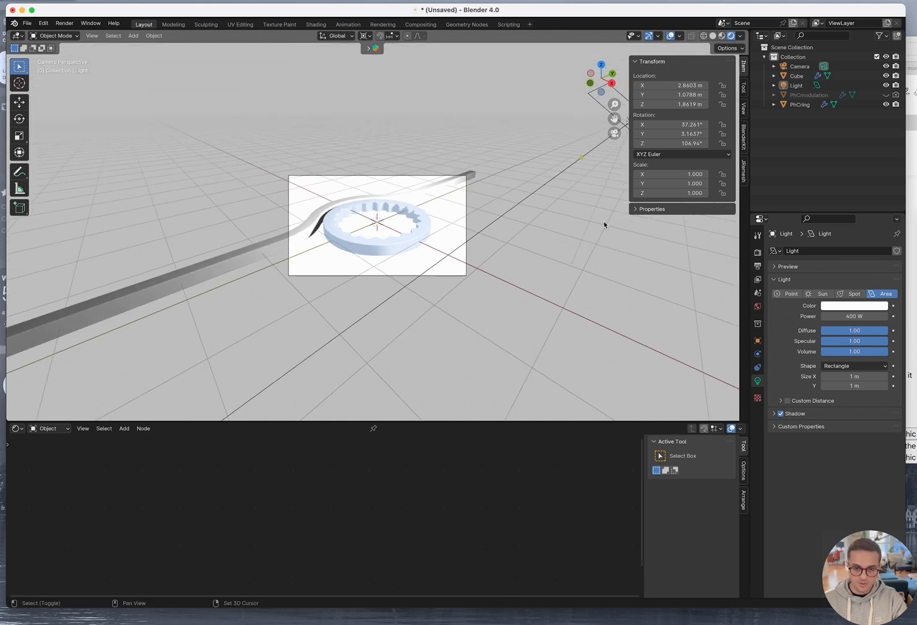
middle_click_drag(604, 221, 488, 254, "shift")
left_click(529, 146)
key("g")
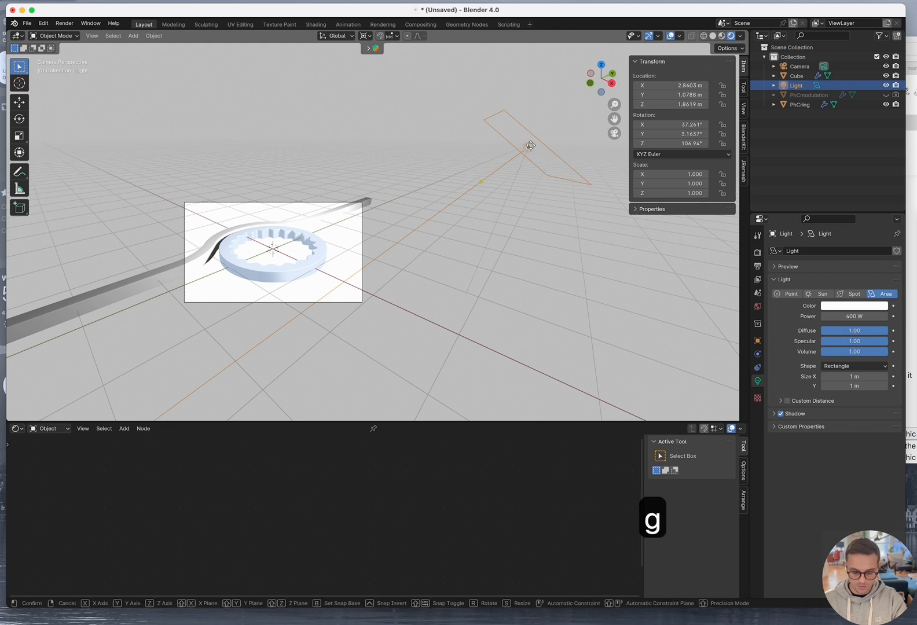
key("z")
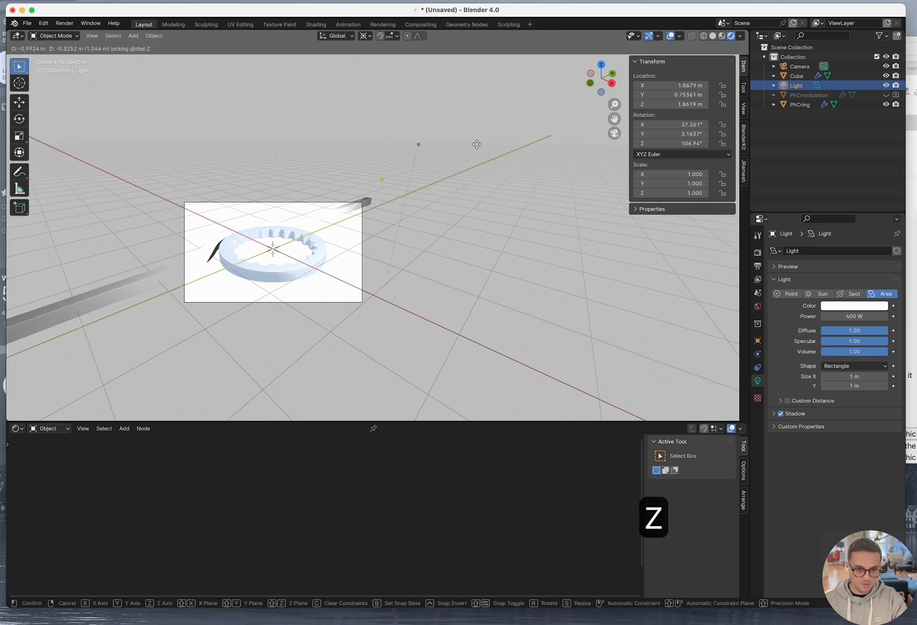
left_click(477, 147)
Rotate the area light about 16.8° around its local X axis
key("r")
key("x")
key("x")
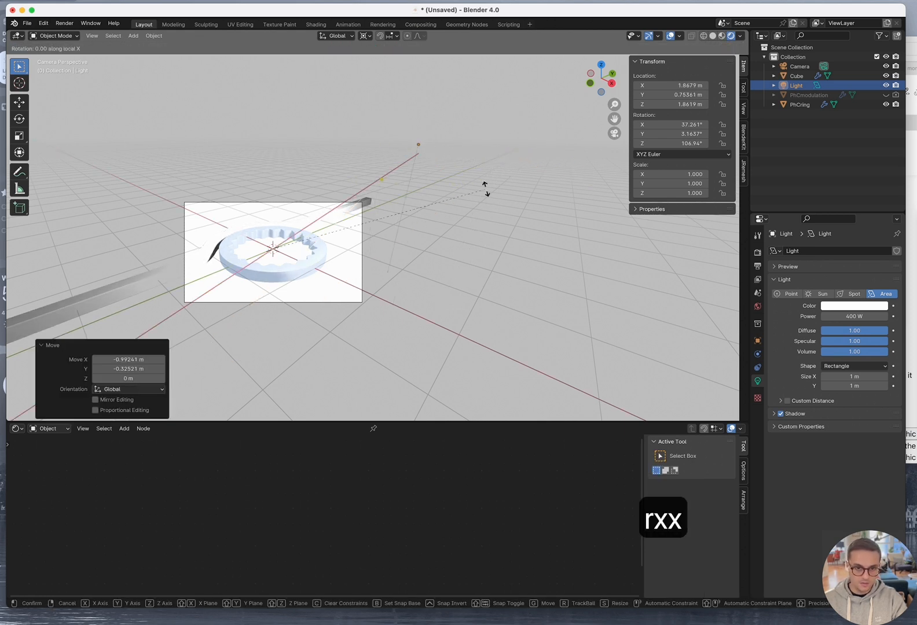
left_click(505, 253)
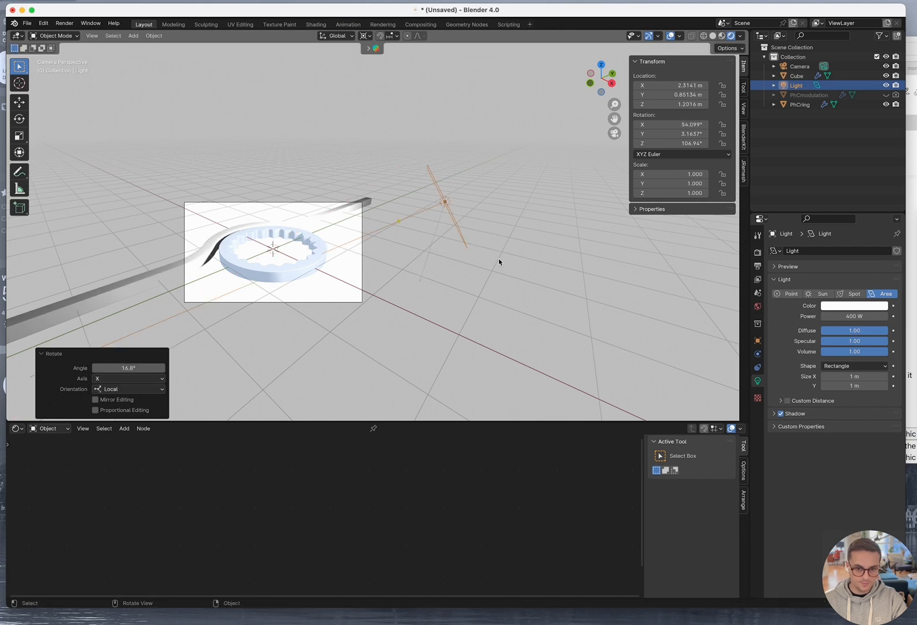
Raise the area light about 0.78 m along the global Z axis
middle_click_drag(302, 273, 515, 302)
scroll(516, 303, "up", 2)
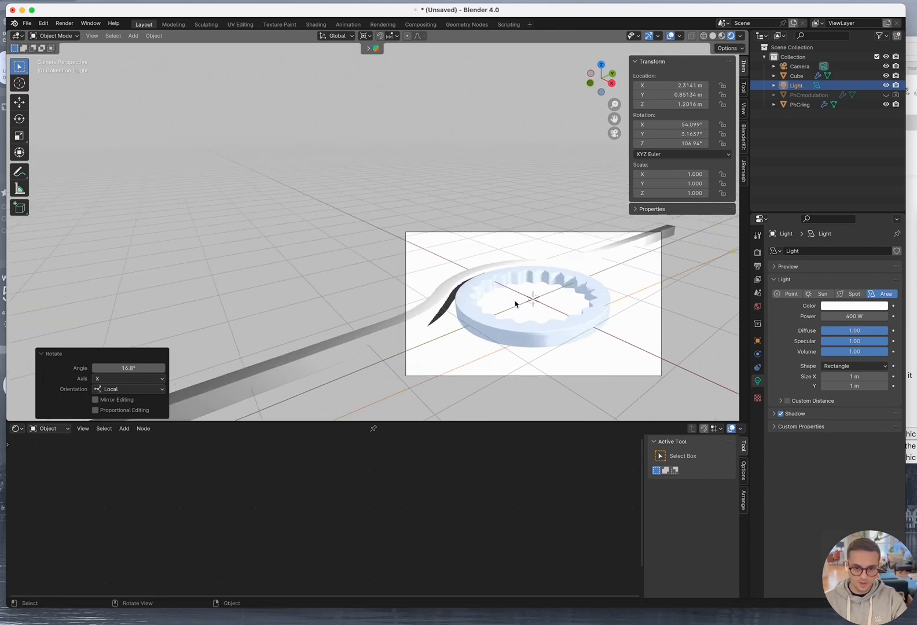
middle_click_drag(571, 344, 404, 260, "shift")
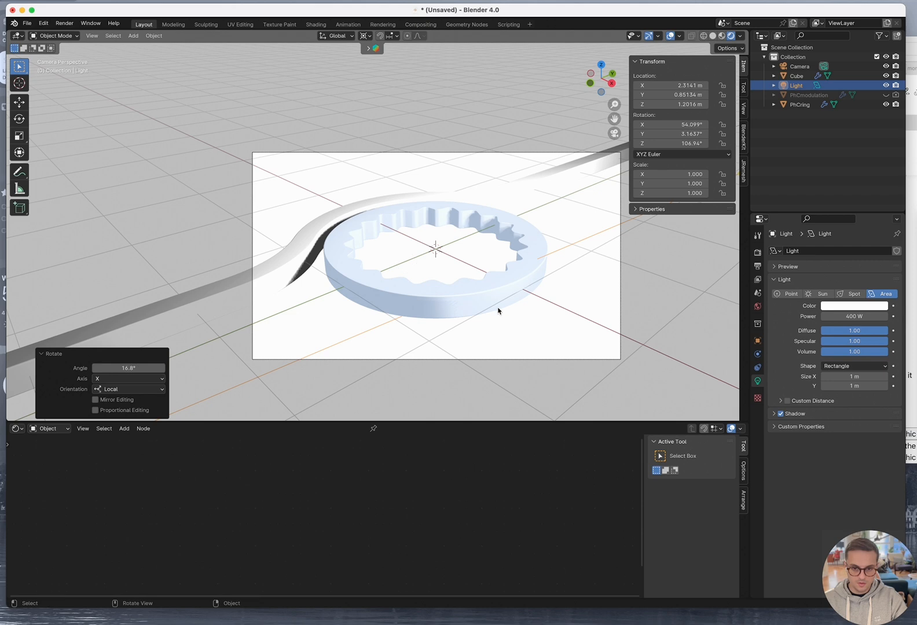
scroll(497, 310, "up", 3)
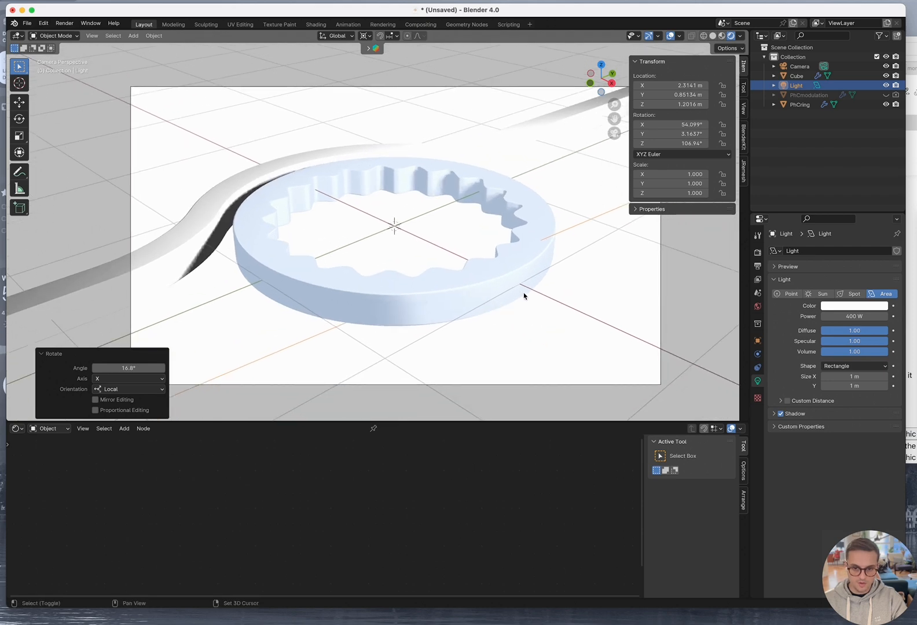
scroll(524, 296, "down", 3)
middle_click_drag(524, 297, 462, 298)
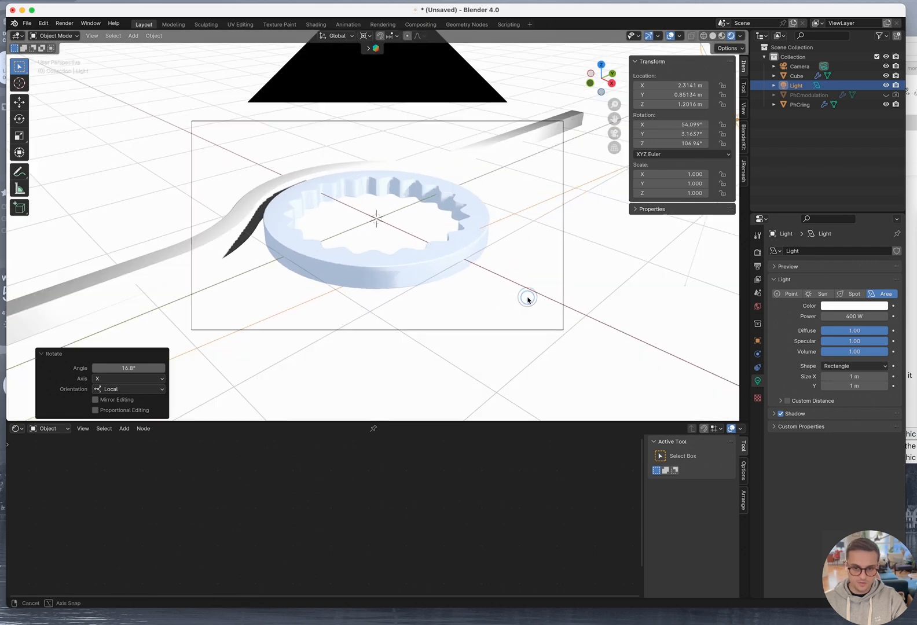
key("0")
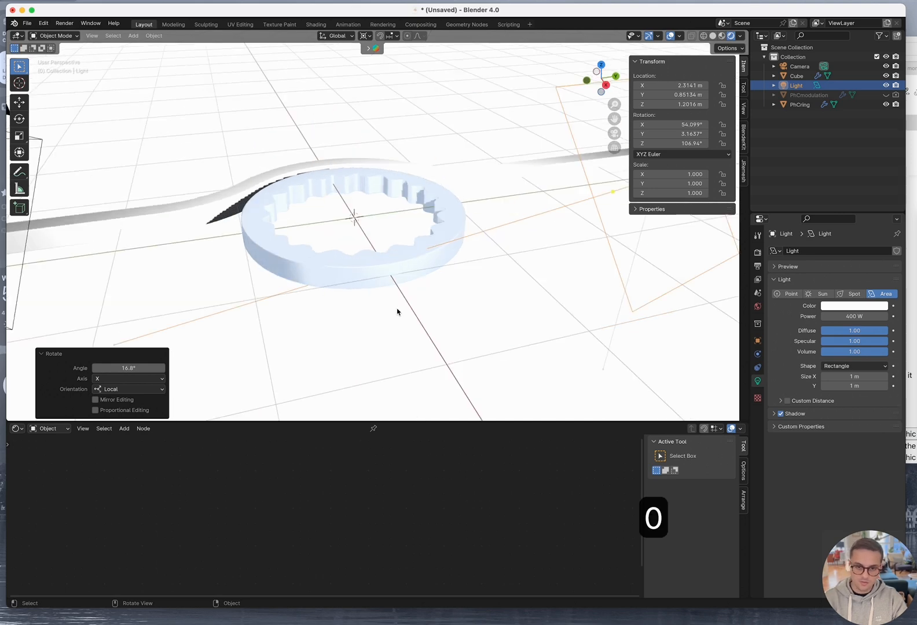
middle_click_drag(517, 331, 387, 357, "shift")
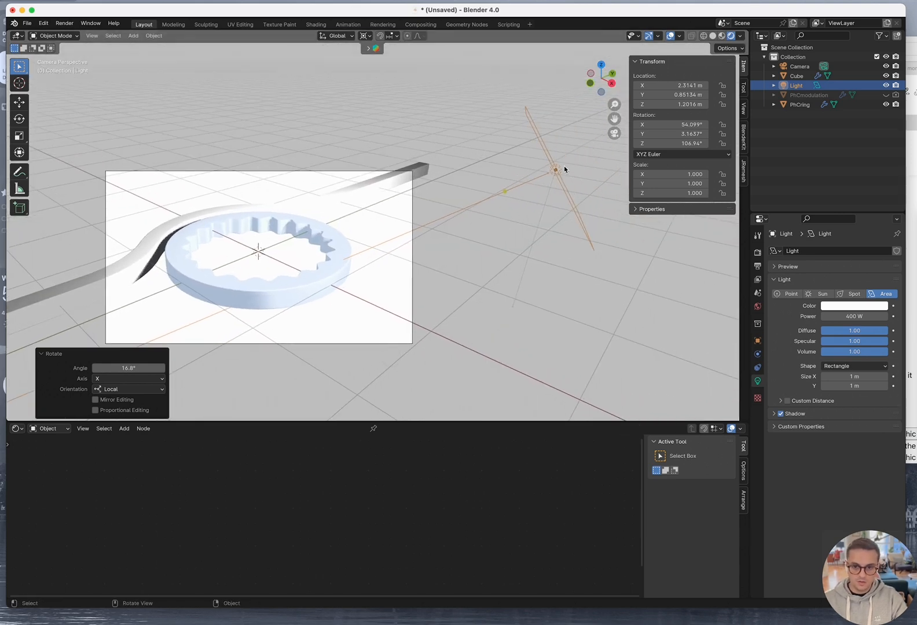
key("g")
key("z")
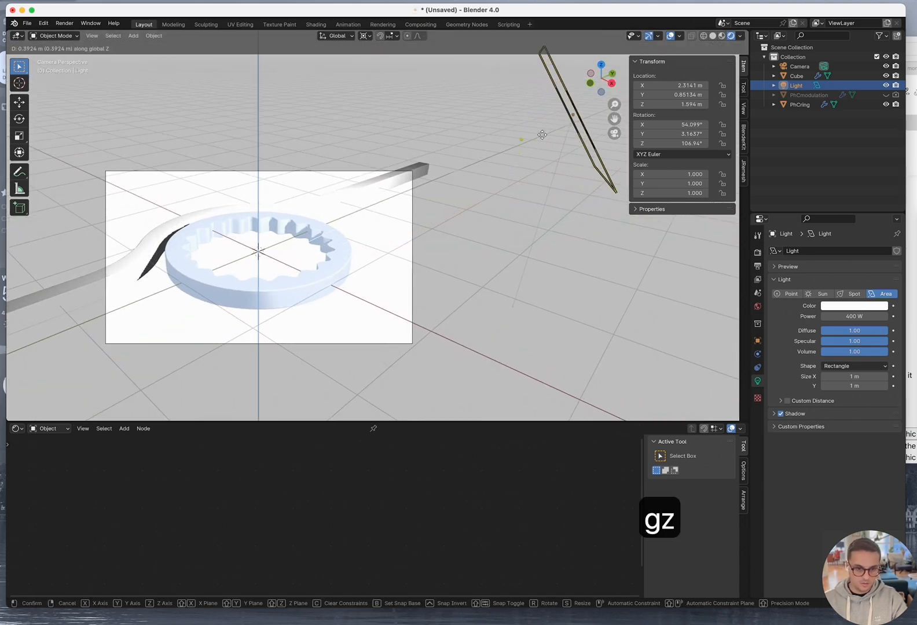
left_click(525, 102)
key("r")
key("z")
key("z")
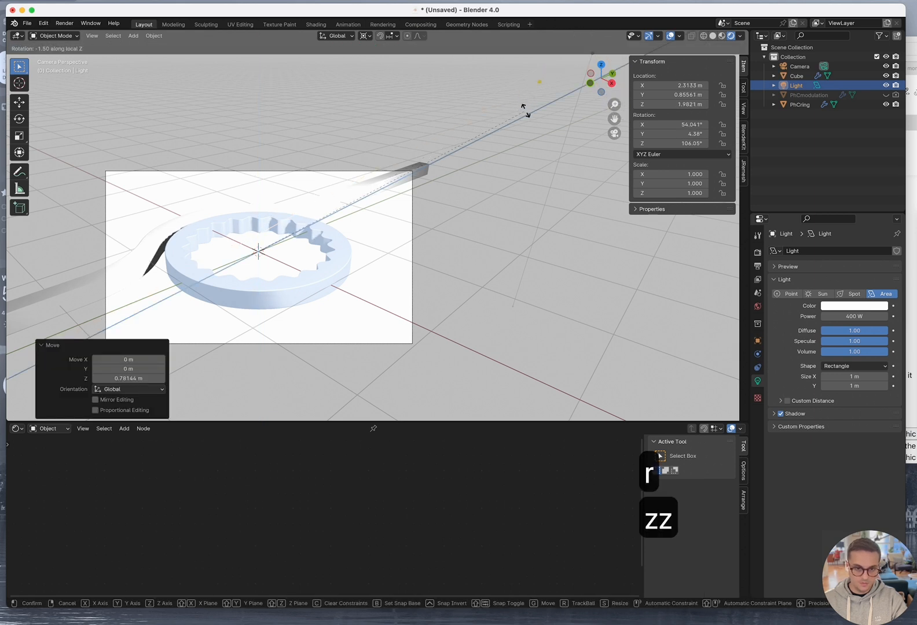
key("Escape")
Rotate the area light about -13.5° around its local X axis and return to the camera view
key("r")
key("x")
key("x")
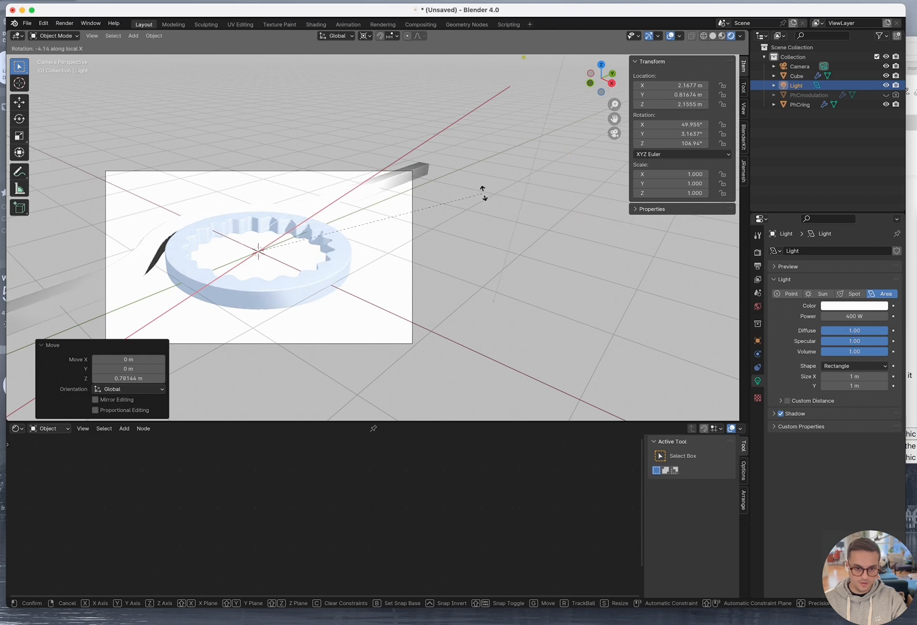
left_click(457, 165)
key("KP_0")
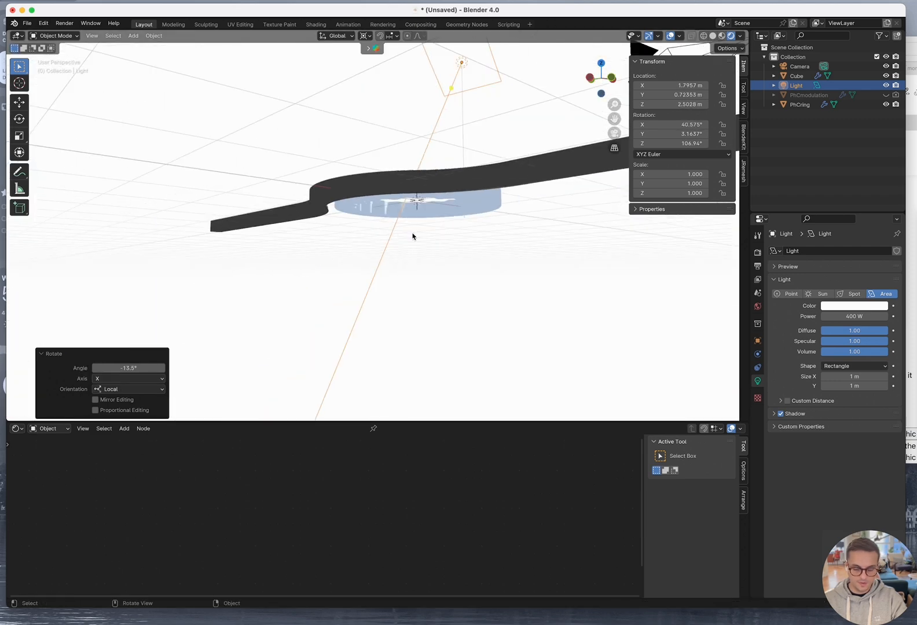
key("KP_0")
Rotate the area light about -23° around the global Z axis and bring the ring close in the camera view
middle_click_drag(338, 271, 459, 237, "shift")
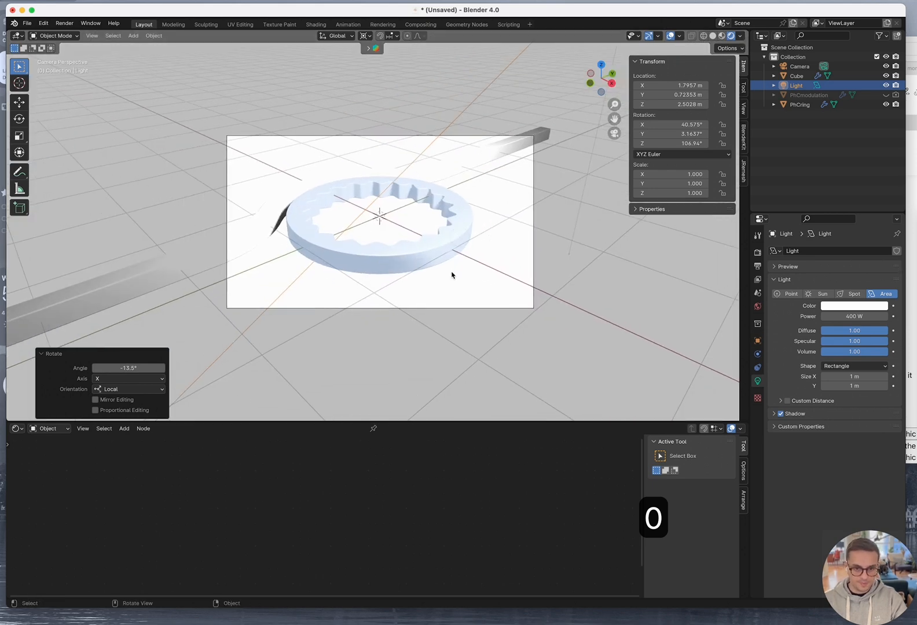
scroll(452, 275, "up", 3)
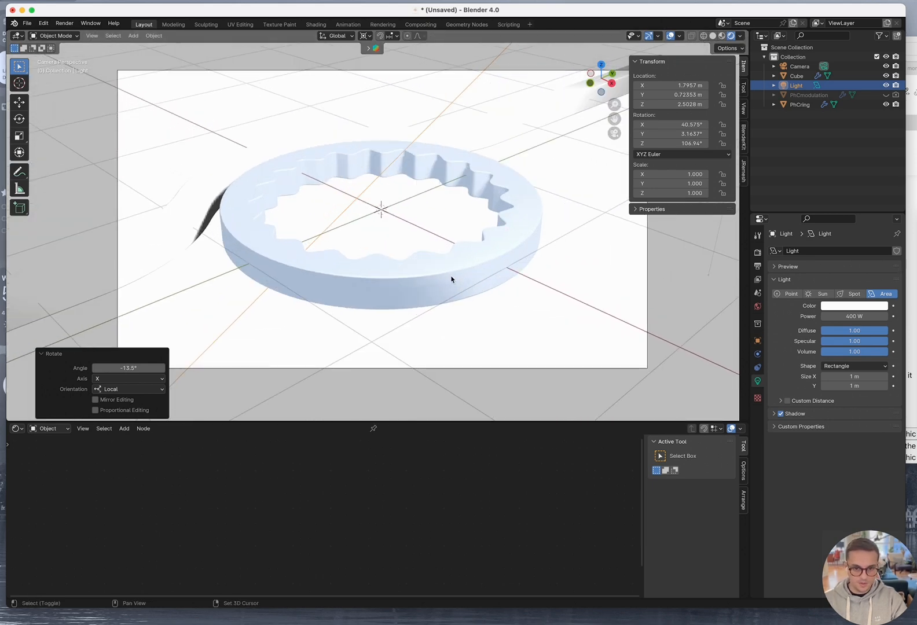
scroll(452, 279, "down", 6)
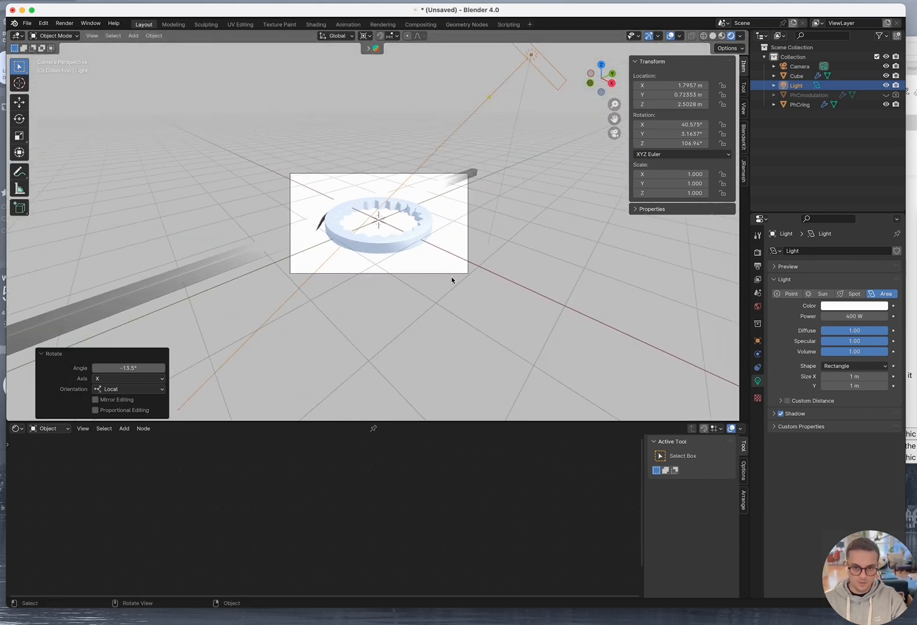
key("r")
key("z")
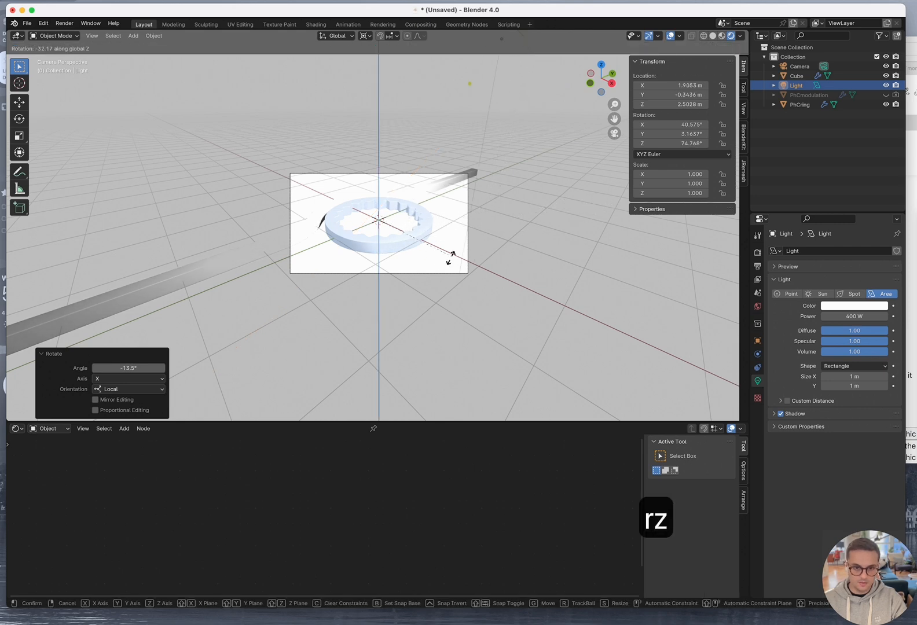
left_click(481, 249)
scroll(362, 254, "up", 6)
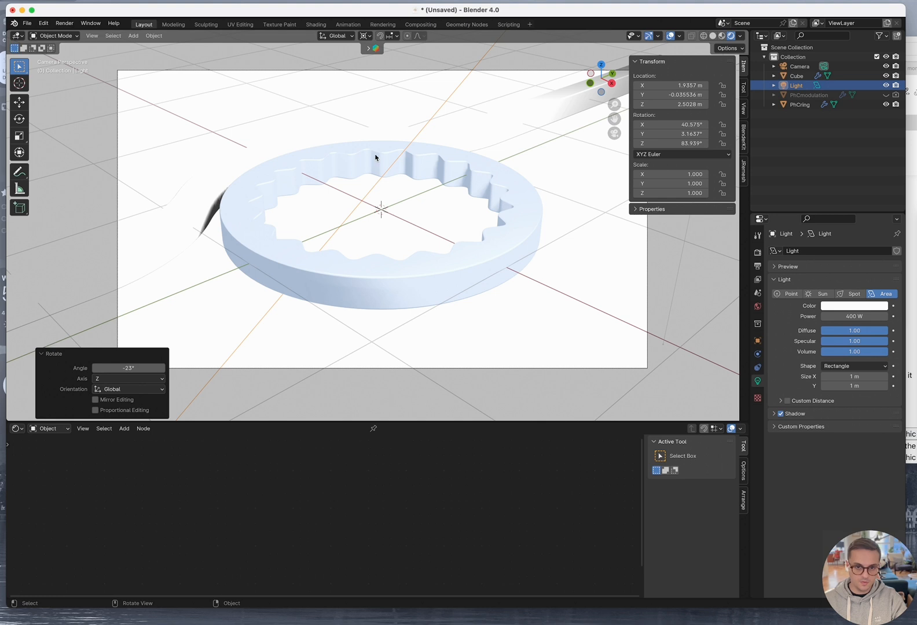
left_click(168, 244)
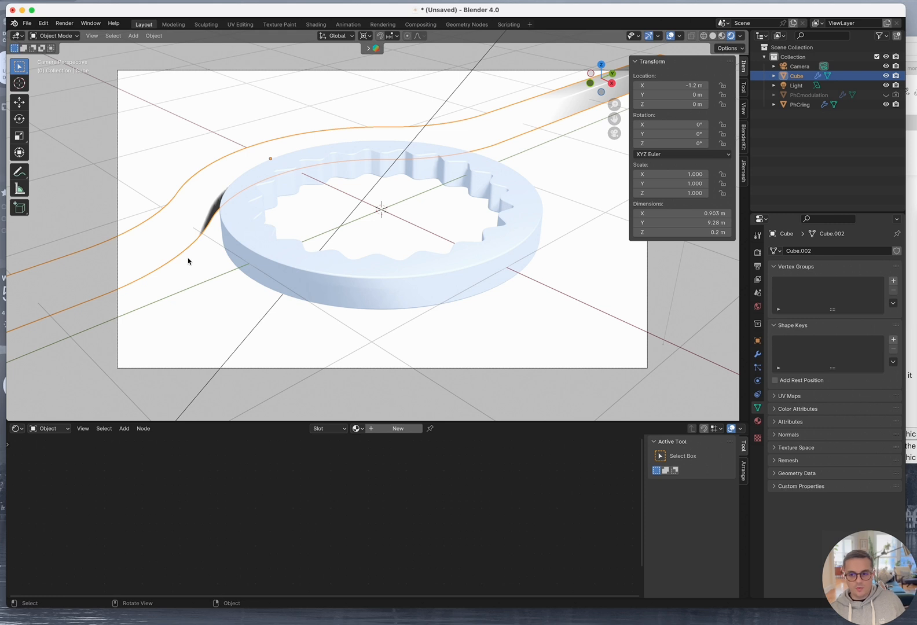
left_click(589, 380)
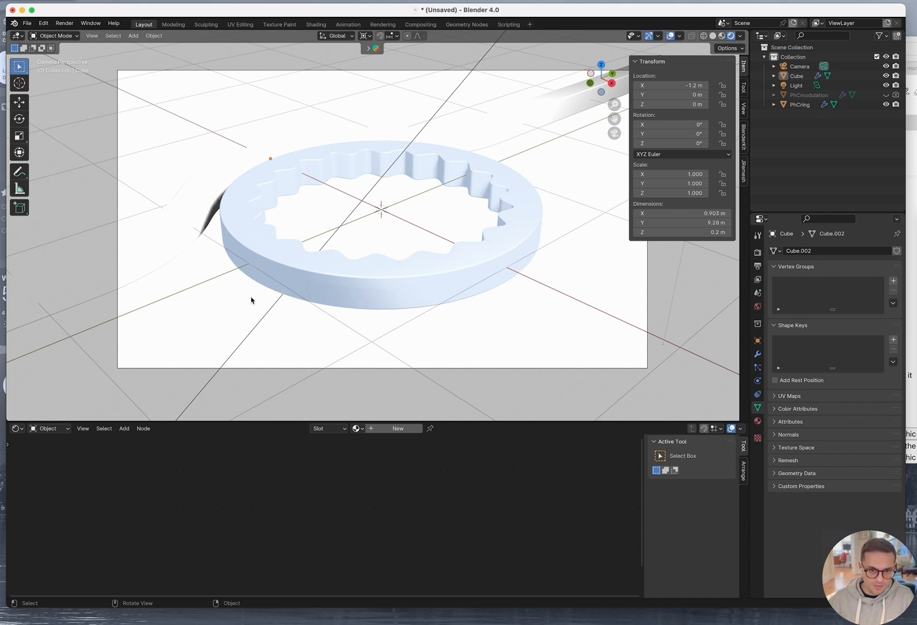
Add a second material slot to the photonic ring and assign the existing material named Material to it
left_click(384, 293)
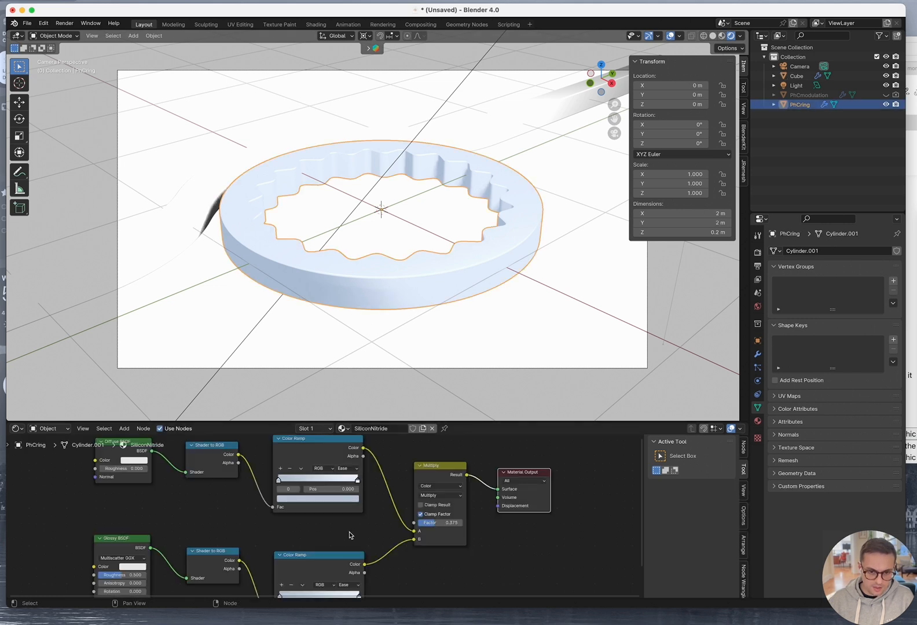
left_click(319, 429)
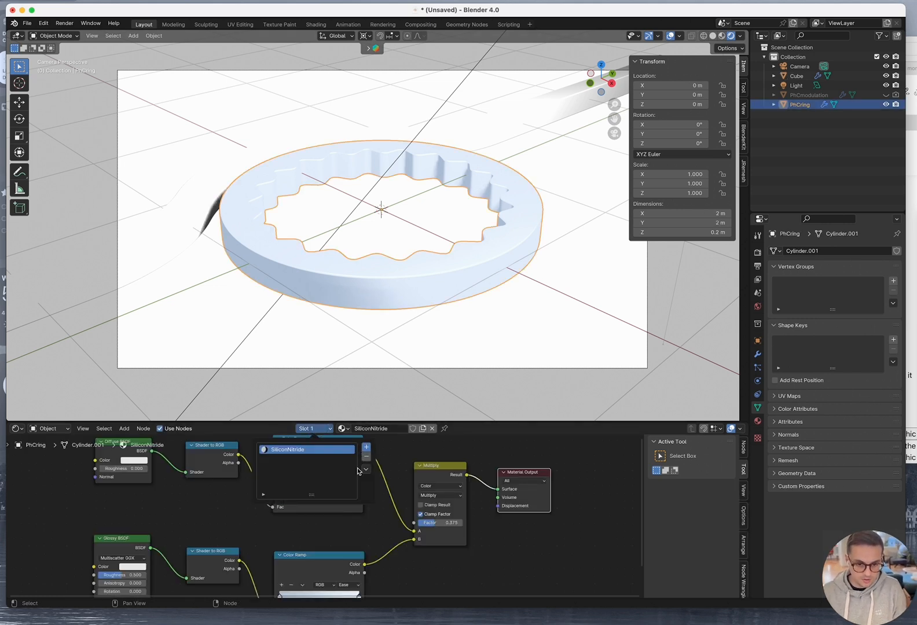
left_click(366, 447)
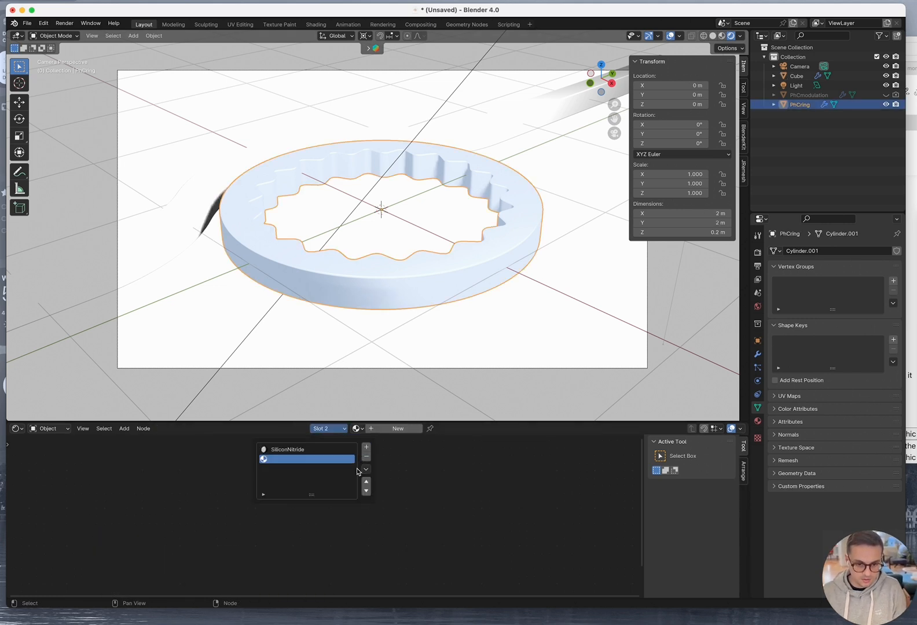
left_click(358, 429)
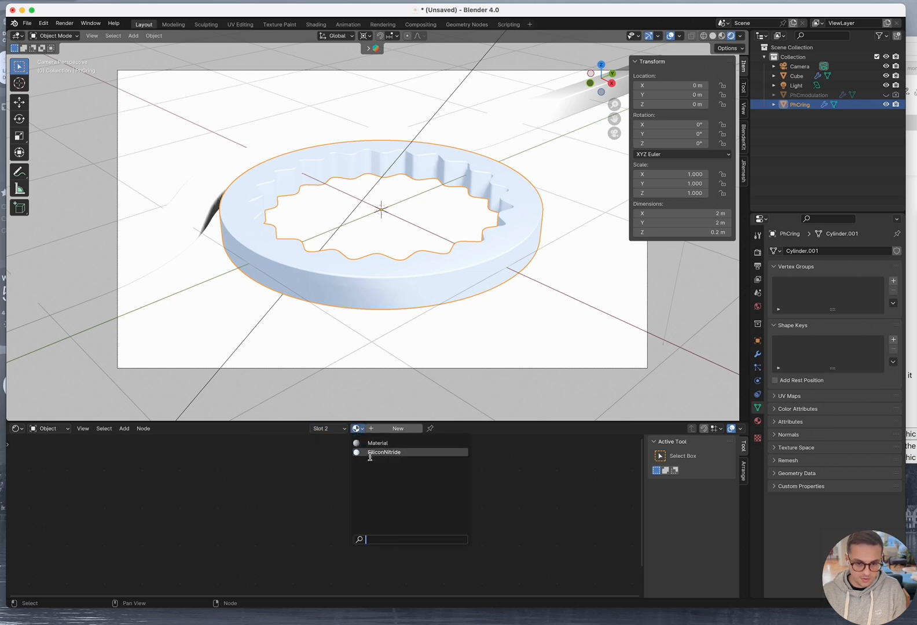
left_click(377, 444)
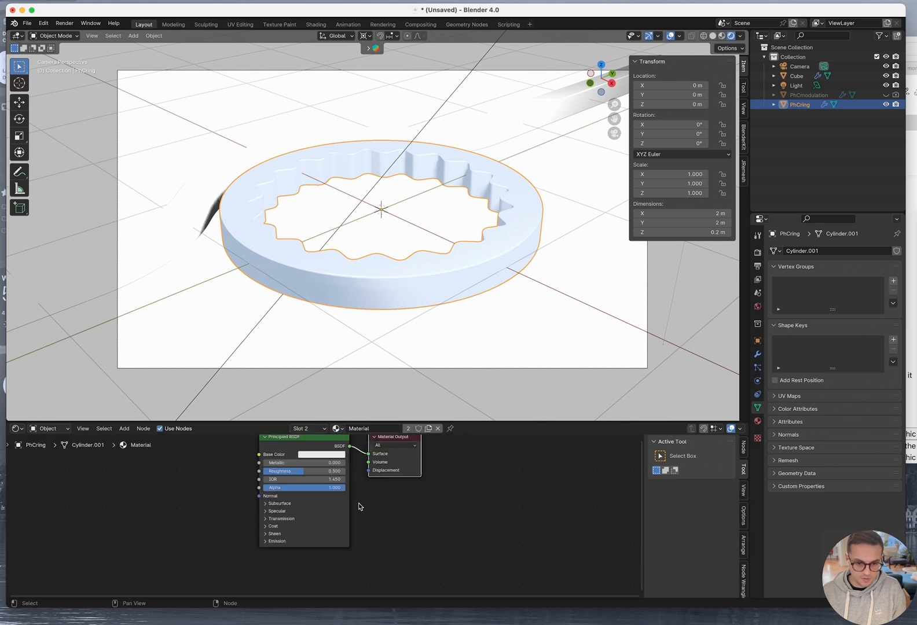
Rename the material in the ring's second slot to Outline
middle_click_drag(362, 506, 396, 554)
left_click(337, 428)
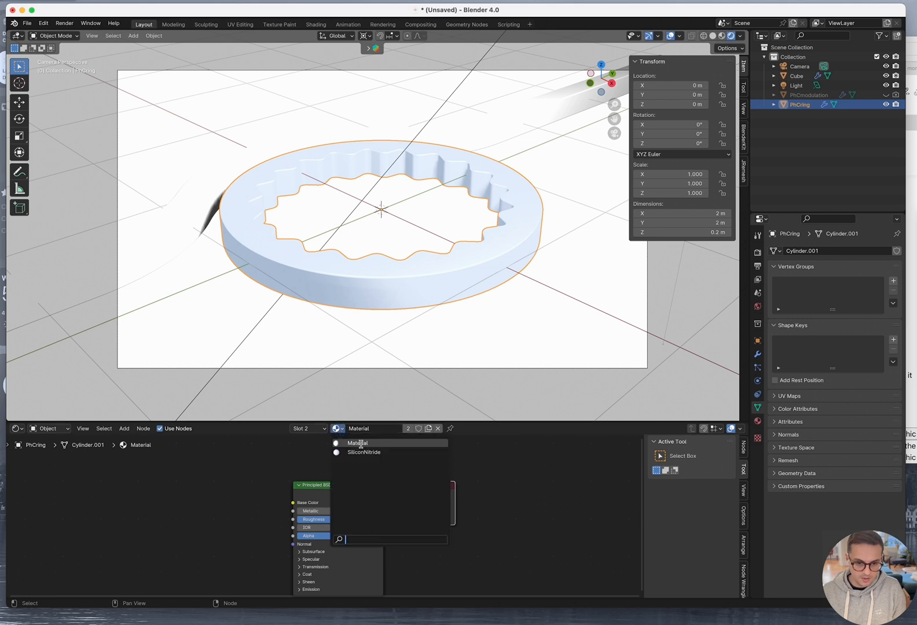
double_click(363, 429)
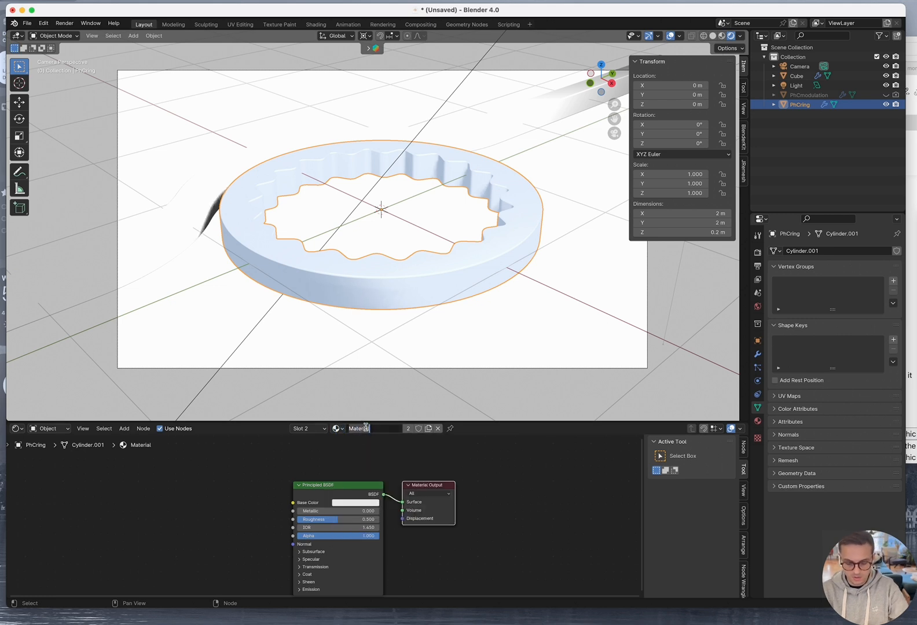
type("Outline")
key("Return")
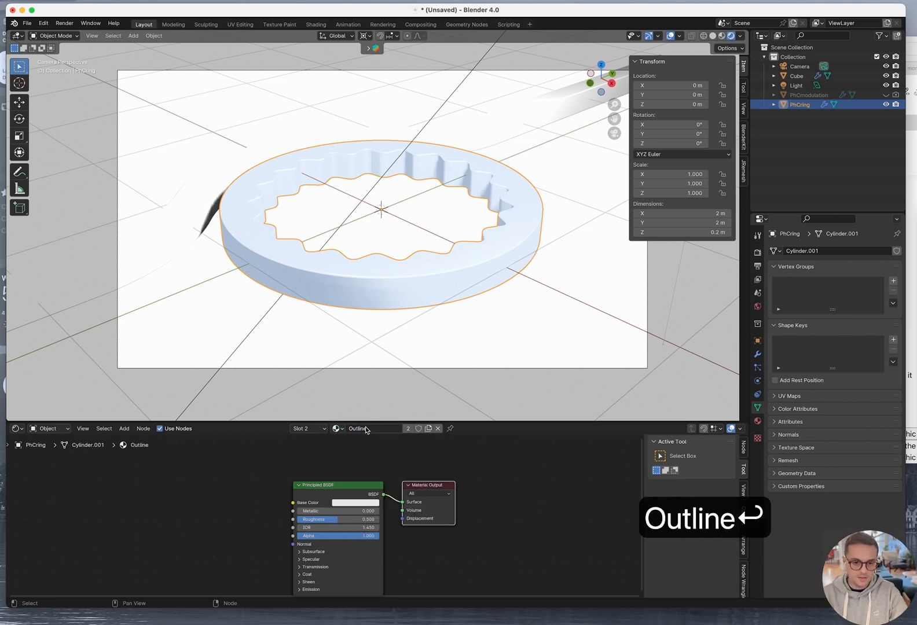
Delete the Principled BSDF node from the Outline material and place an Emission shader beside the Material Output
left_click(379, 485)
key("x")
scroll(321, 492, "down", 2)
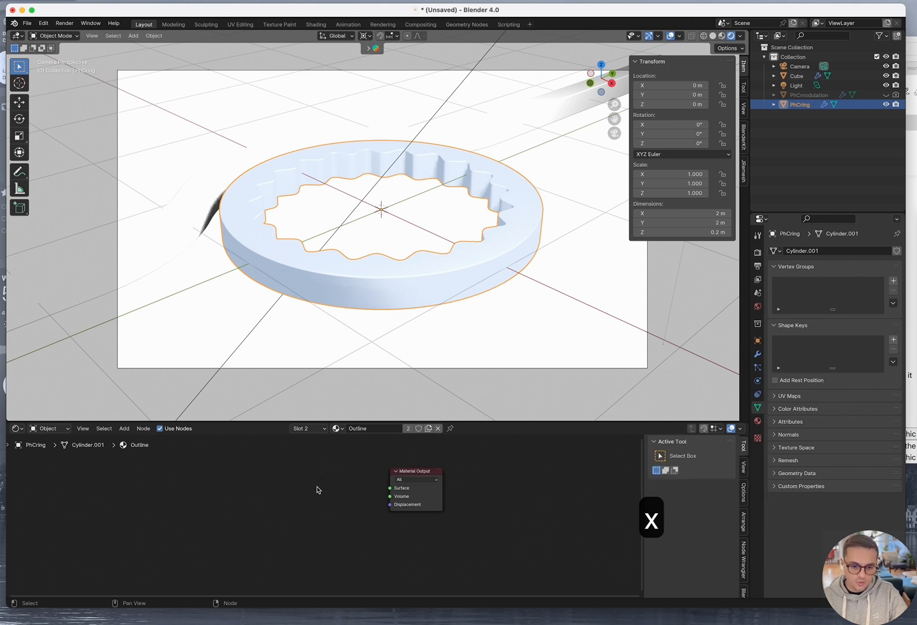
key("space")
type("emio")
key("Return")
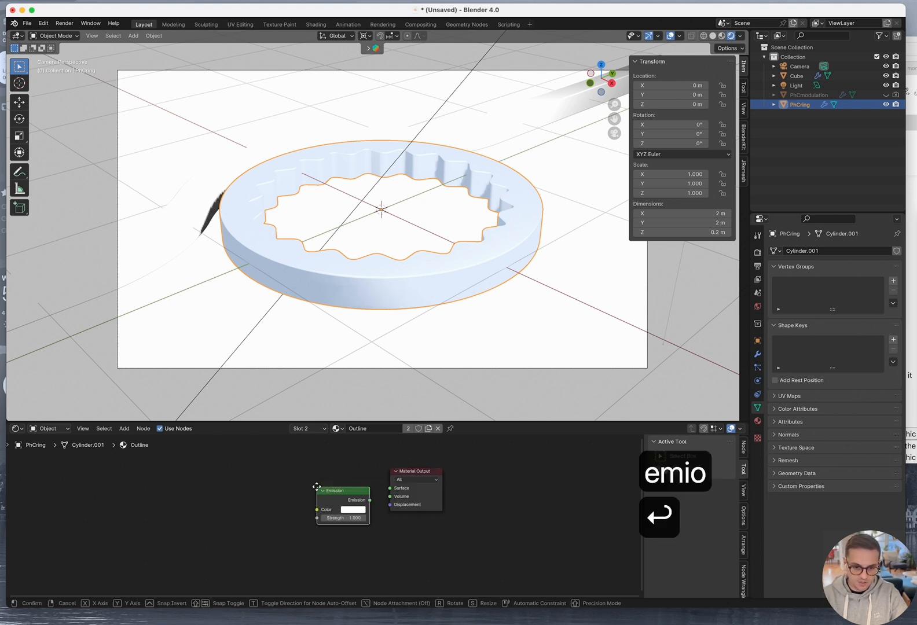
left_click(290, 468)
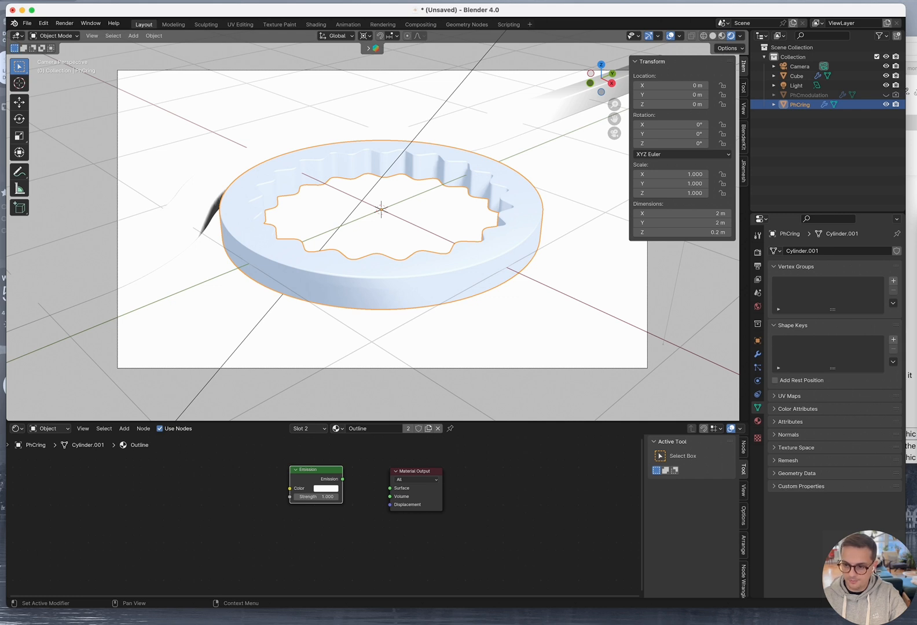
Set the Emission color to hex 7189A5 and connect its output to the Material Output's Surface input
key("super+c")
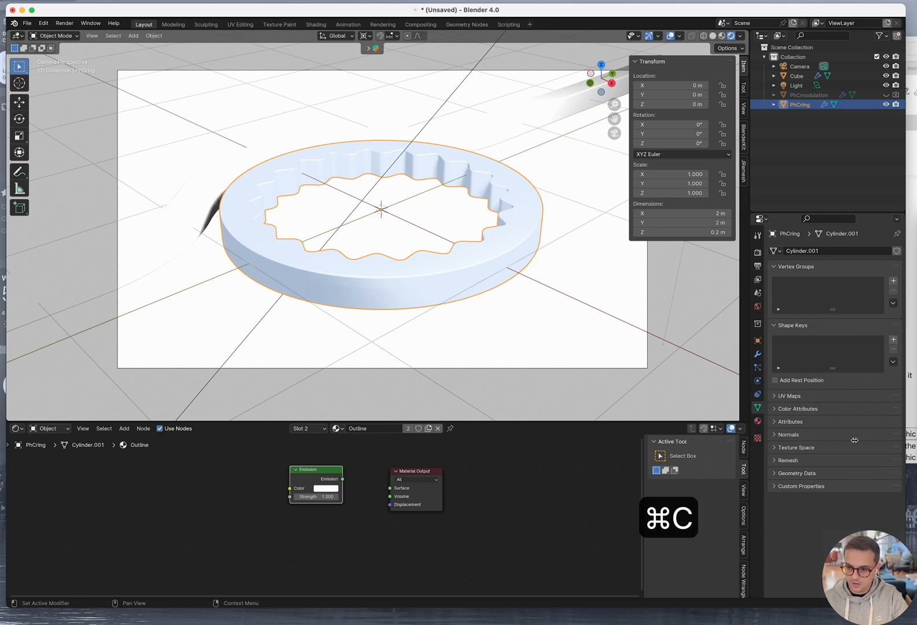
left_click(326, 488)
left_click(341, 455)
key("super+v")
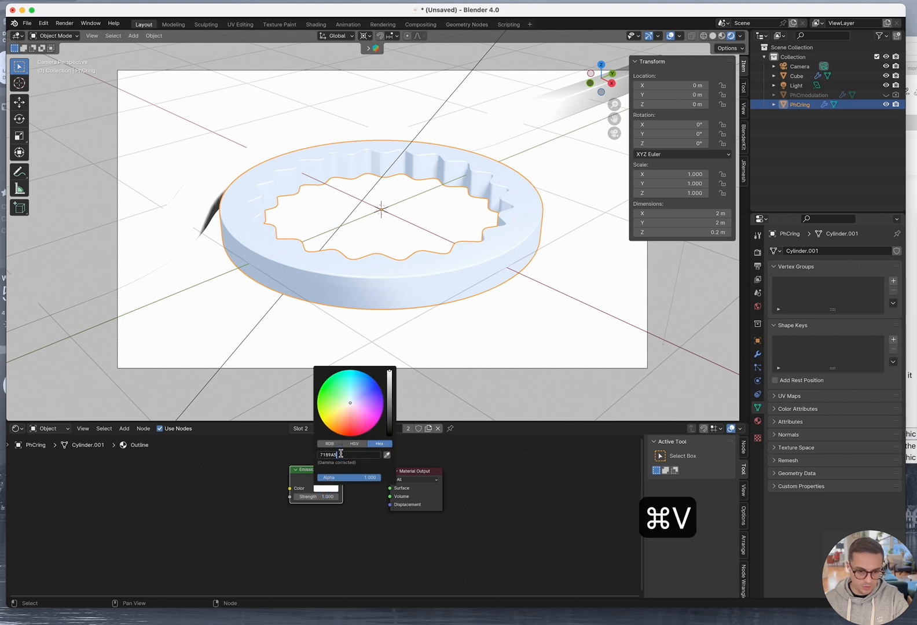
key("Tab")
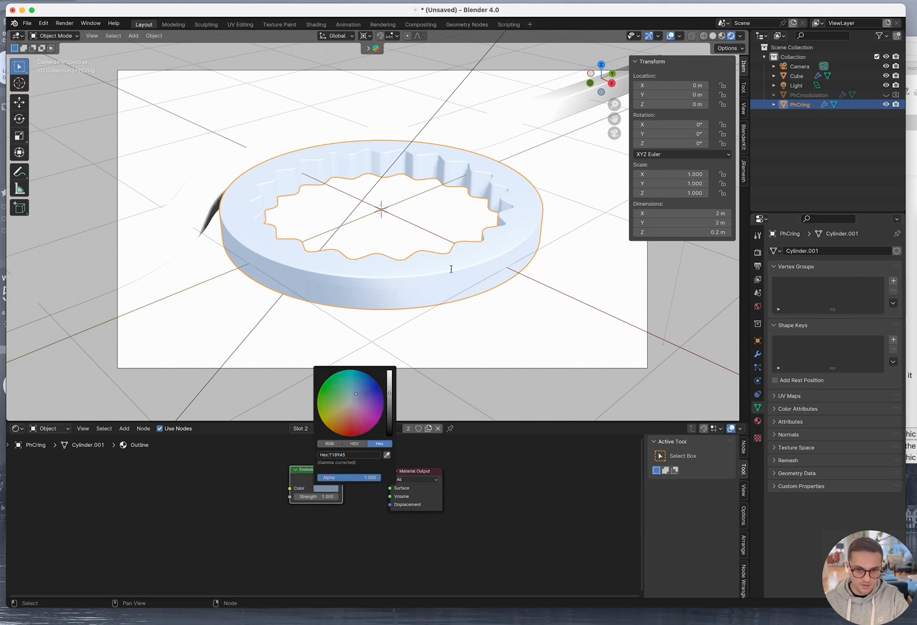
left_click_drag(343, 479, 390, 488)
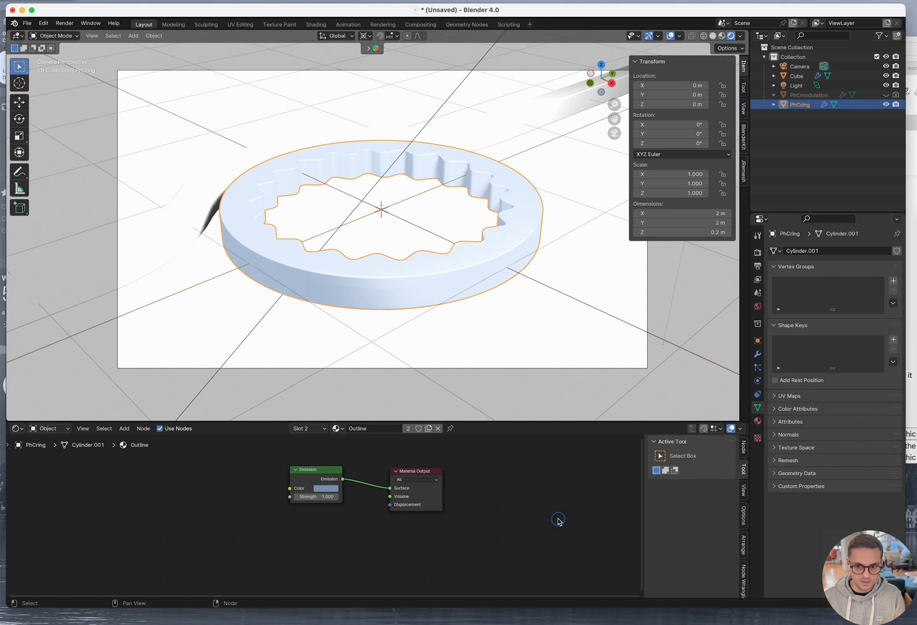
Add a Solidify modifier to the photonic ring and set its offset to 1
left_click(758, 354)
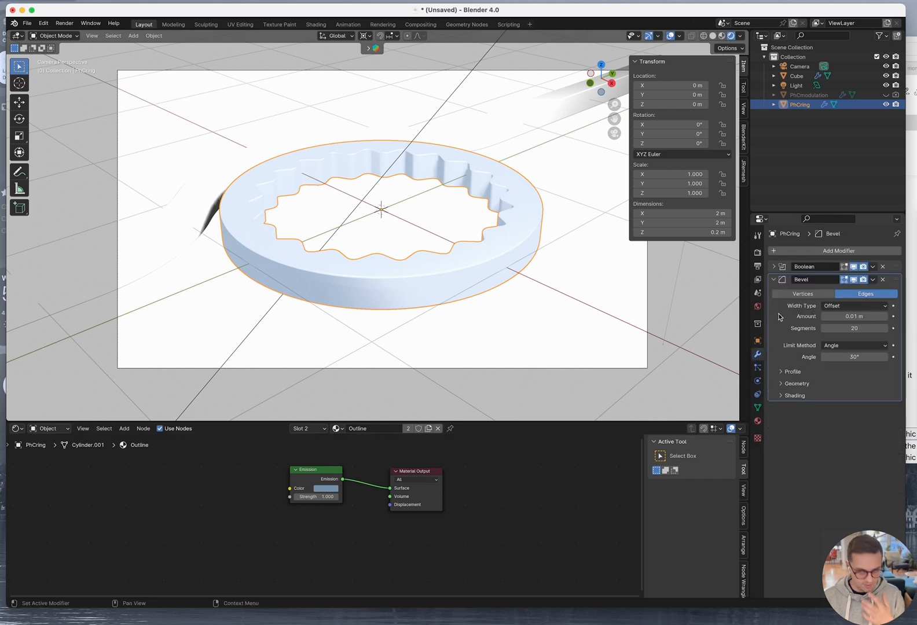
left_click(774, 279)
left_click(809, 251)
mouse_move(808, 253)
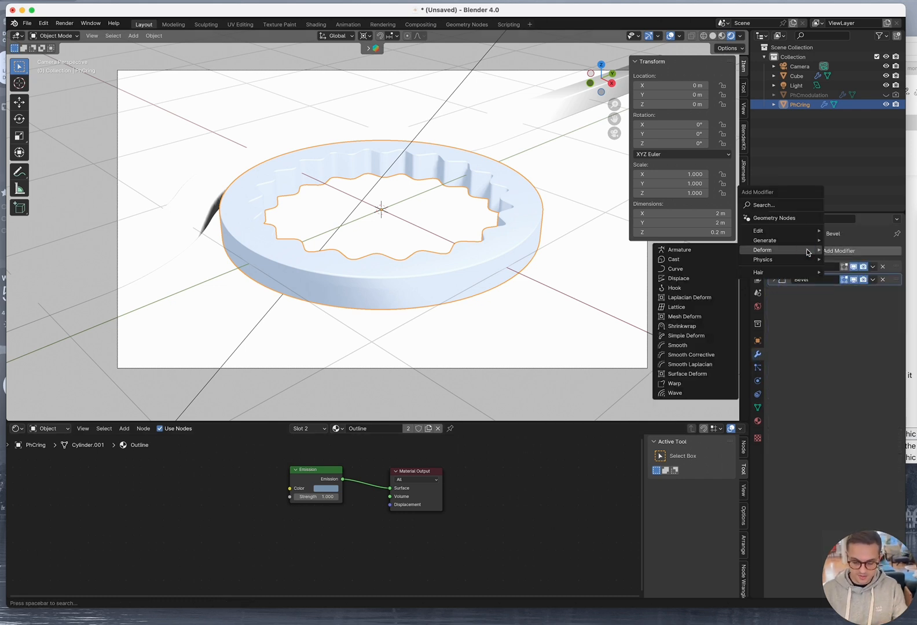
type("soli")
key("Return")
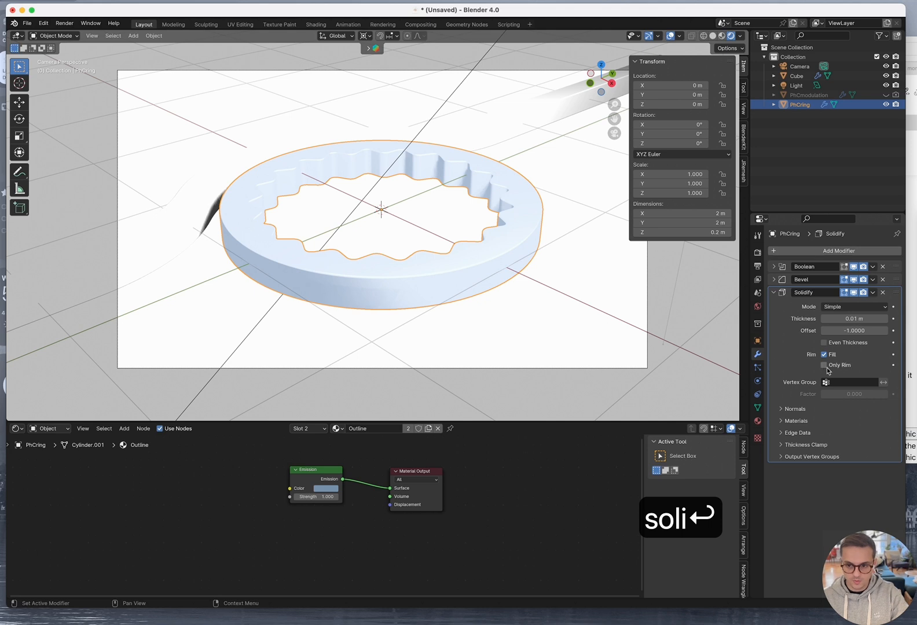
left_click(848, 332)
type("1")
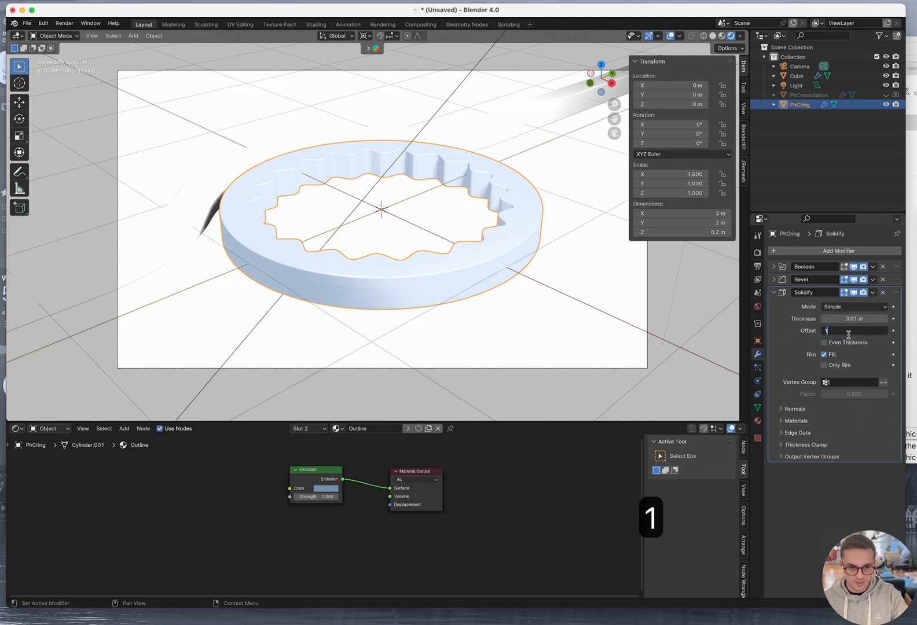
key("Tab")
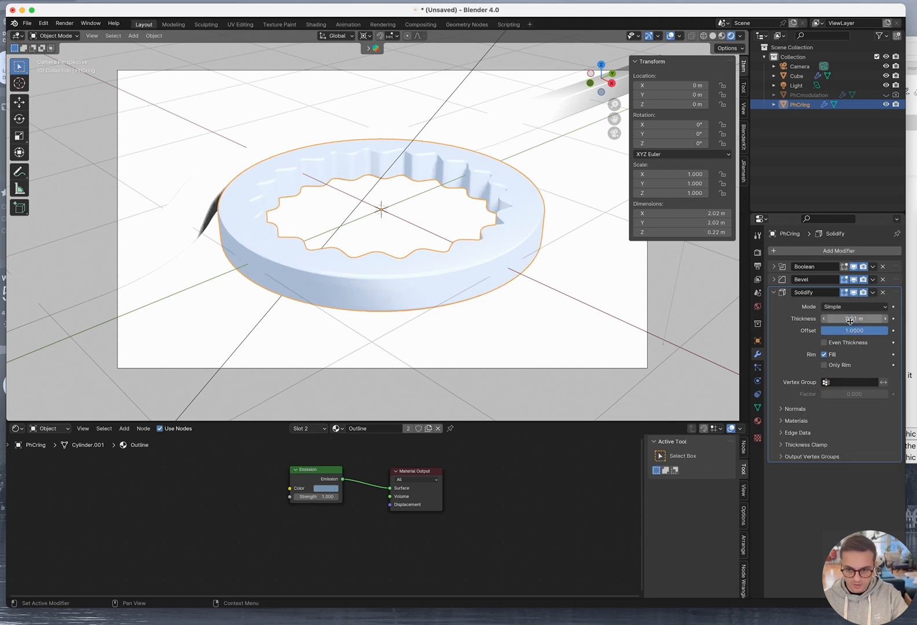
Try a Solidify thickness of 0.1 m on the ring and set it back to 0.01 m
left_click(850, 320)
type("0.1")
key("Tab")
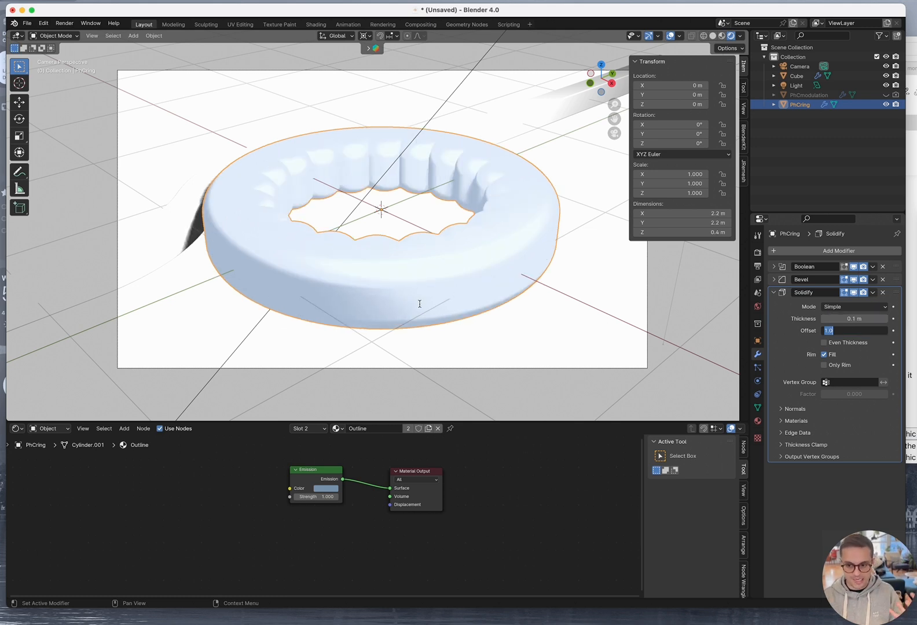
left_click(846, 318)
type("0.01")
key("Tab")
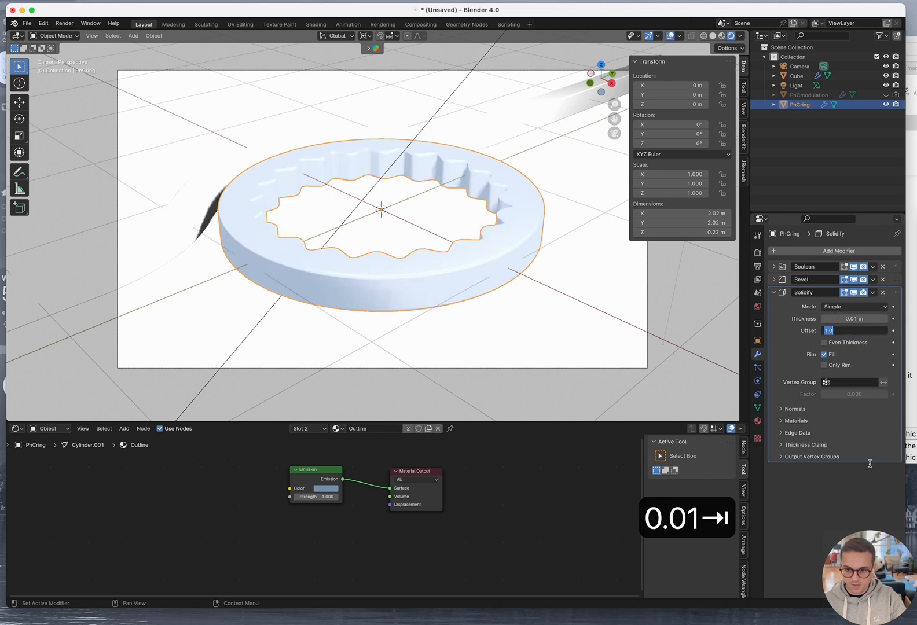
Enable Flip and High Quality normals on the ring's Solidify modifier and set its material offset to 1
left_click(796, 409)
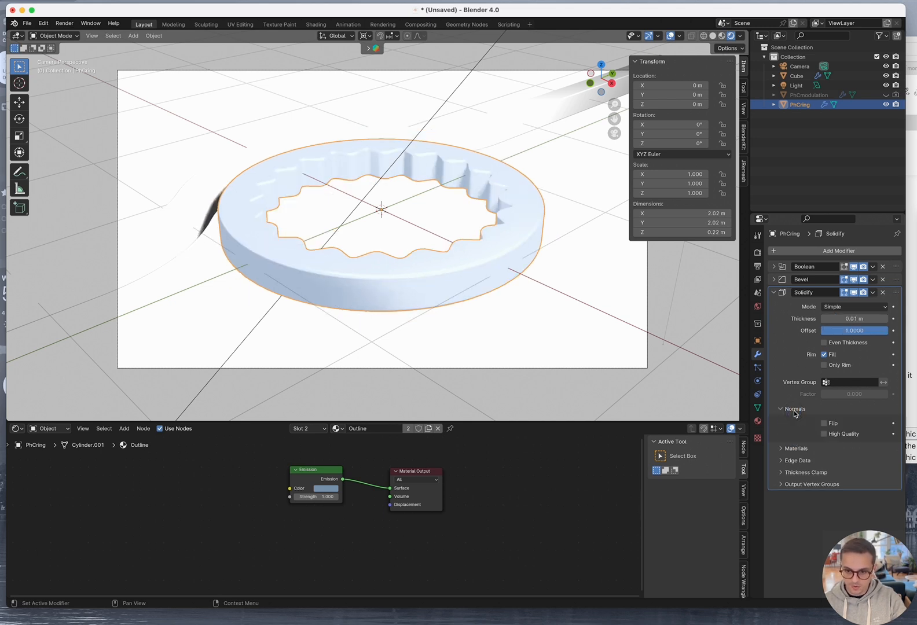
left_click(825, 426)
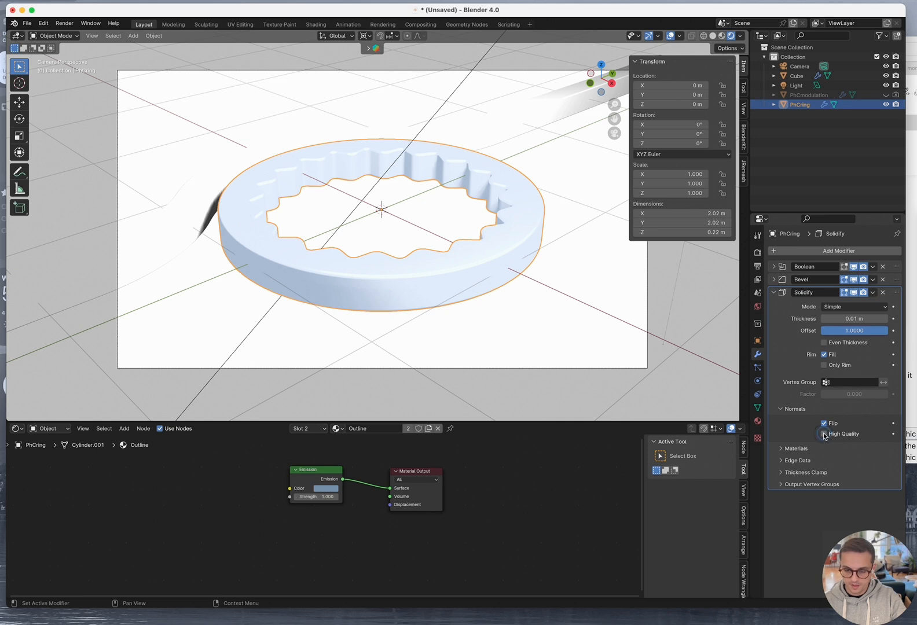
left_click(824, 434)
left_click(798, 451)
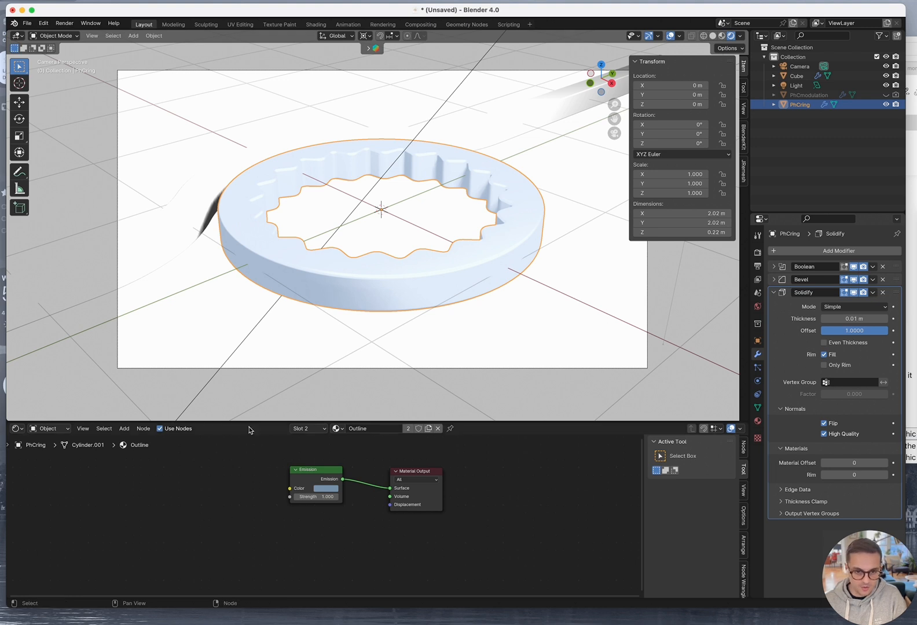
left_click(885, 463)
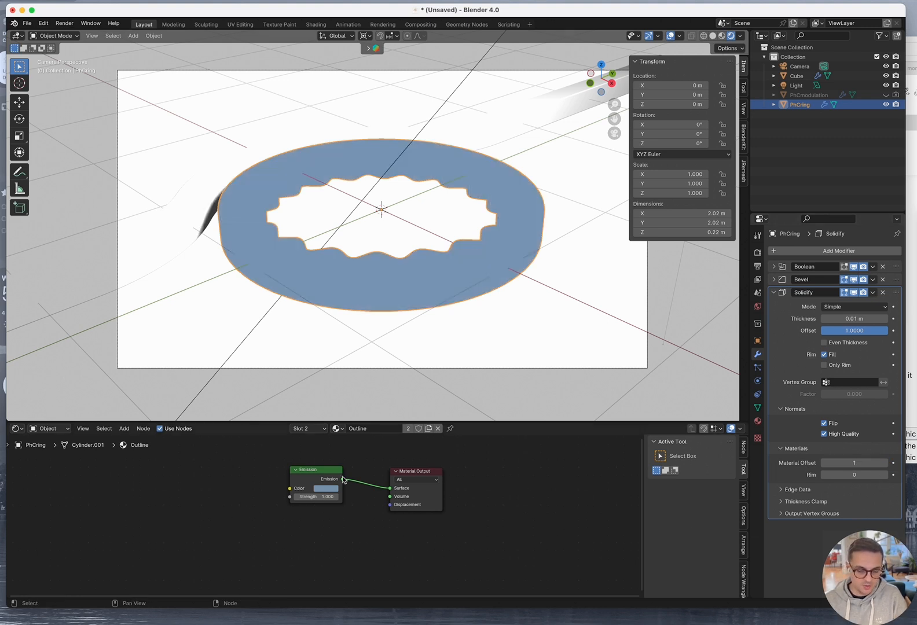
left_click(443, 382)
left_click(452, 285)
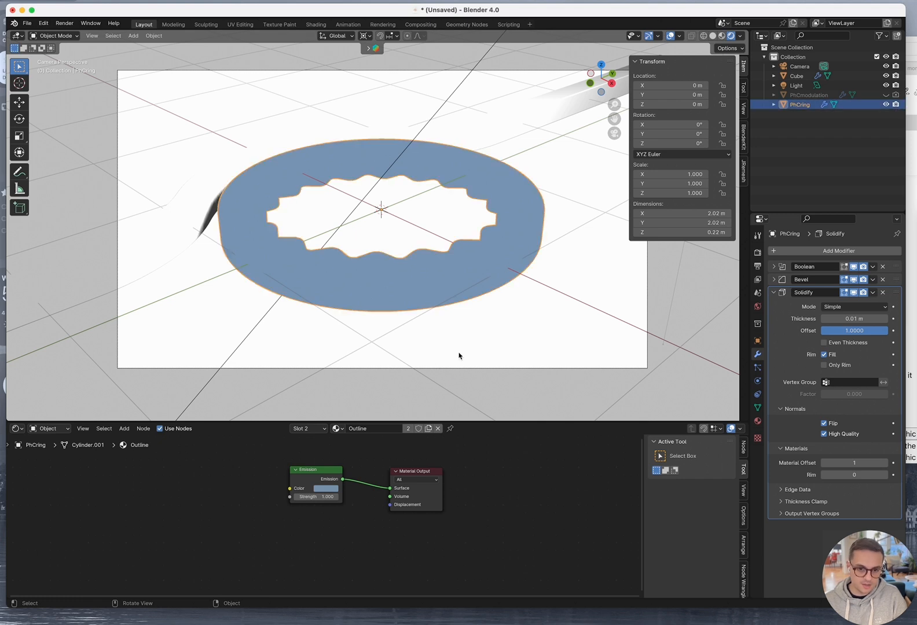
left_click(459, 353)
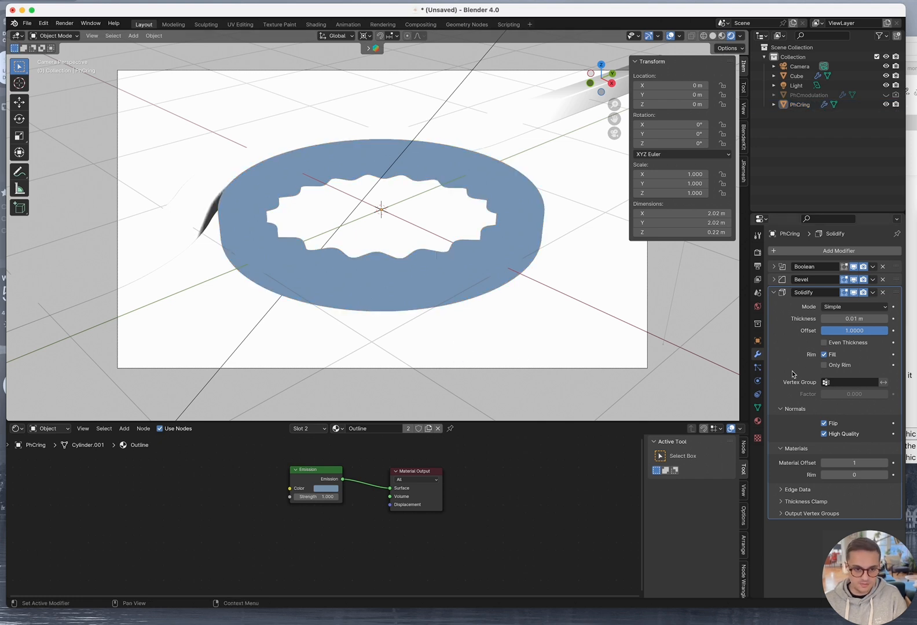
Enable Backface Culling for the ring's Outline material and keep the ring selected
left_click(359, 287)
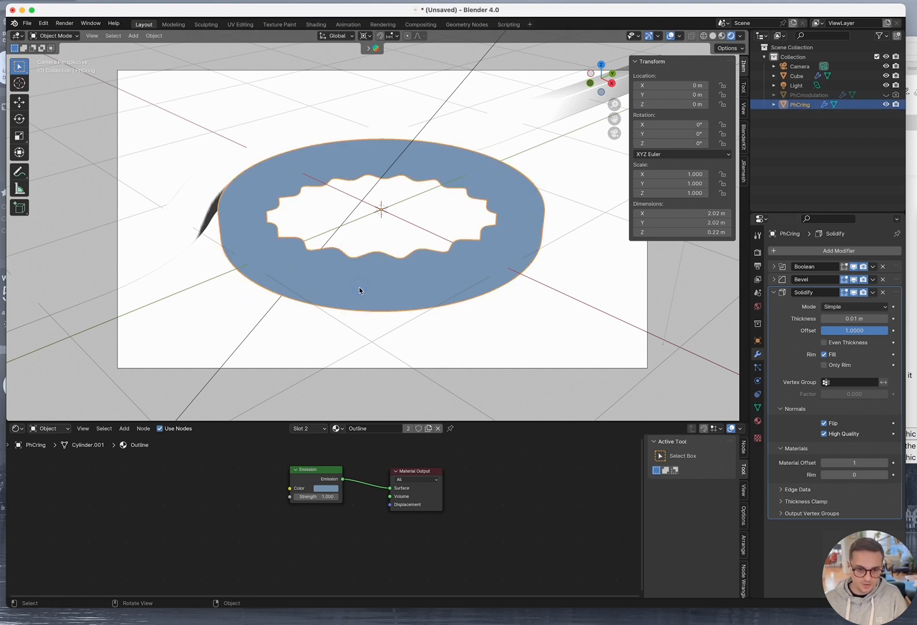
left_click(758, 420)
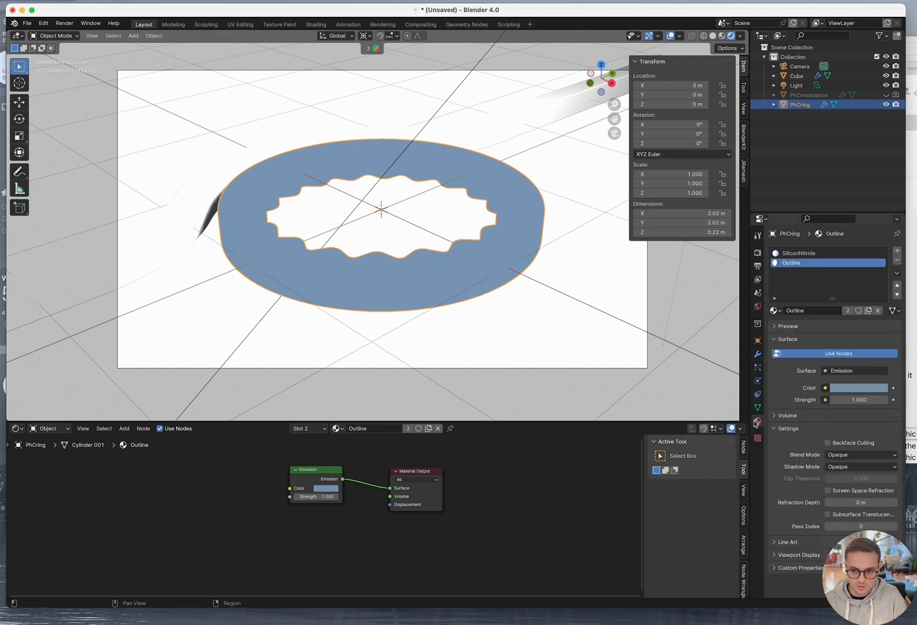
left_click(845, 447)
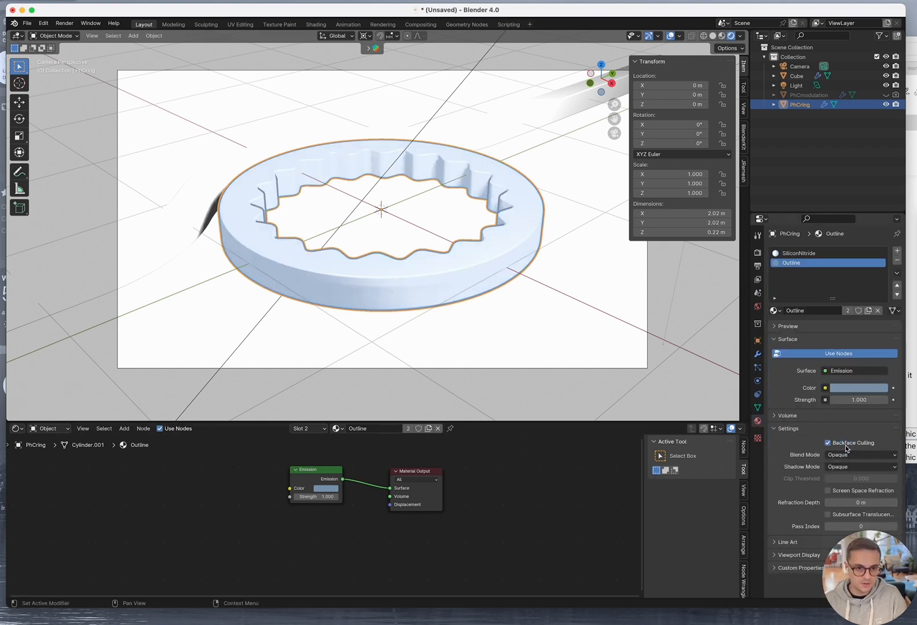
left_click(573, 370)
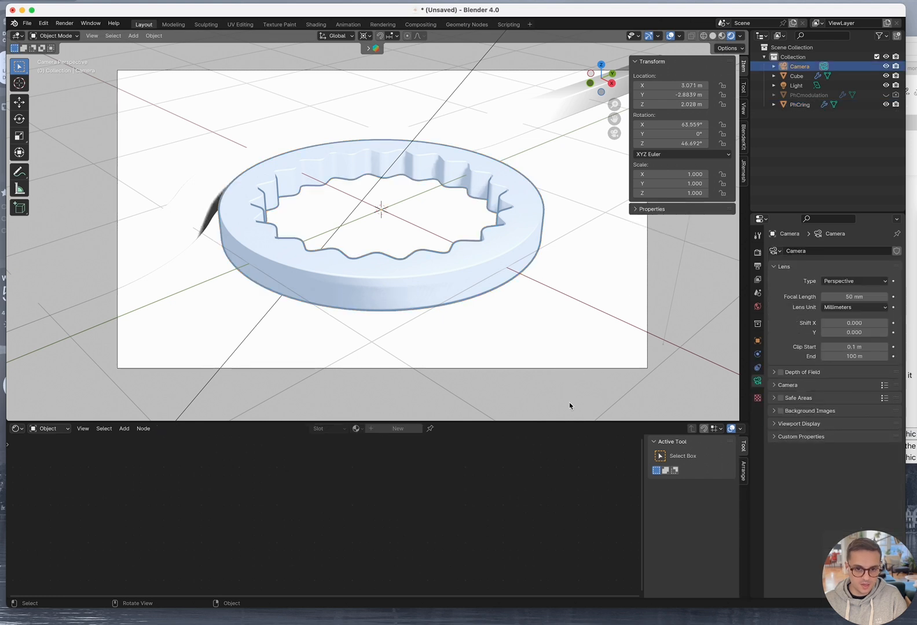
left_click(429, 307)
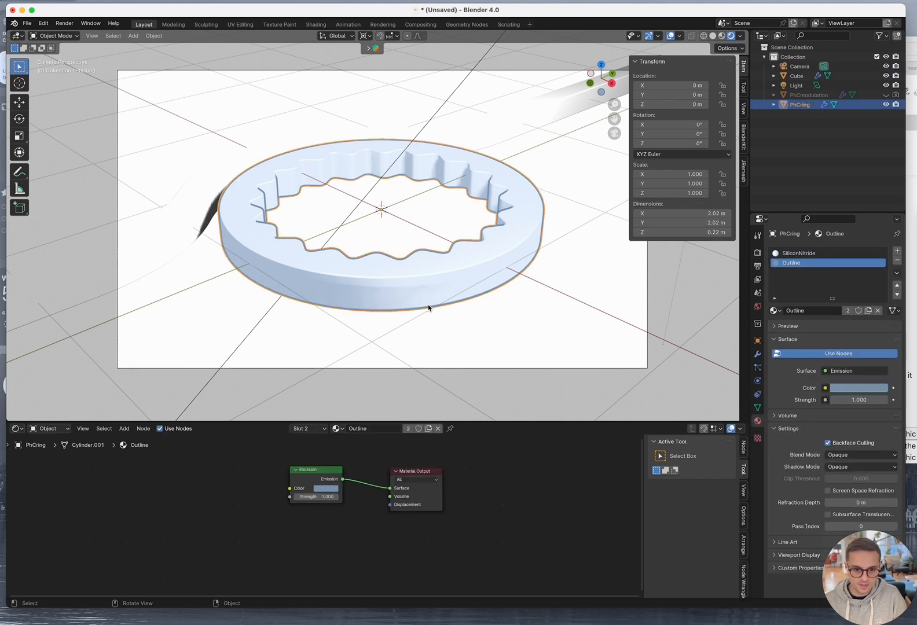
Set the Outline material's blend mode to Alpha Blend and its shadow mode to None
left_click(858, 456)
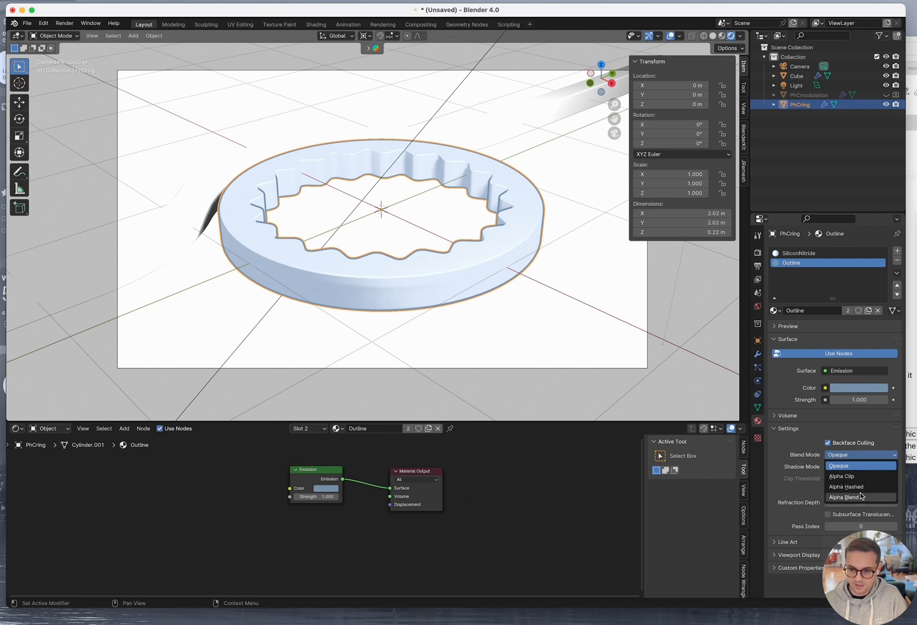
left_click(861, 497)
left_click(857, 466)
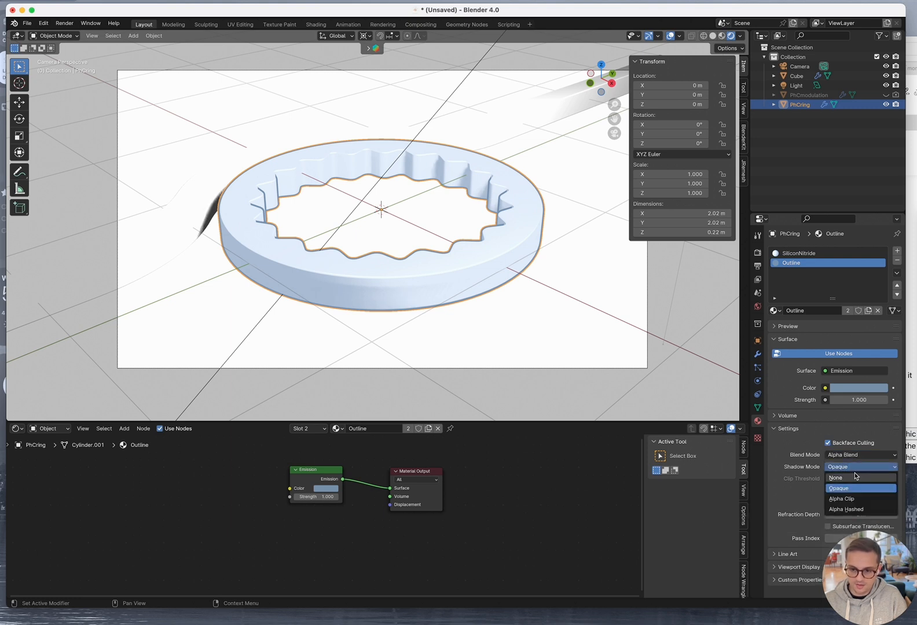
left_click(855, 477)
left_click(575, 405)
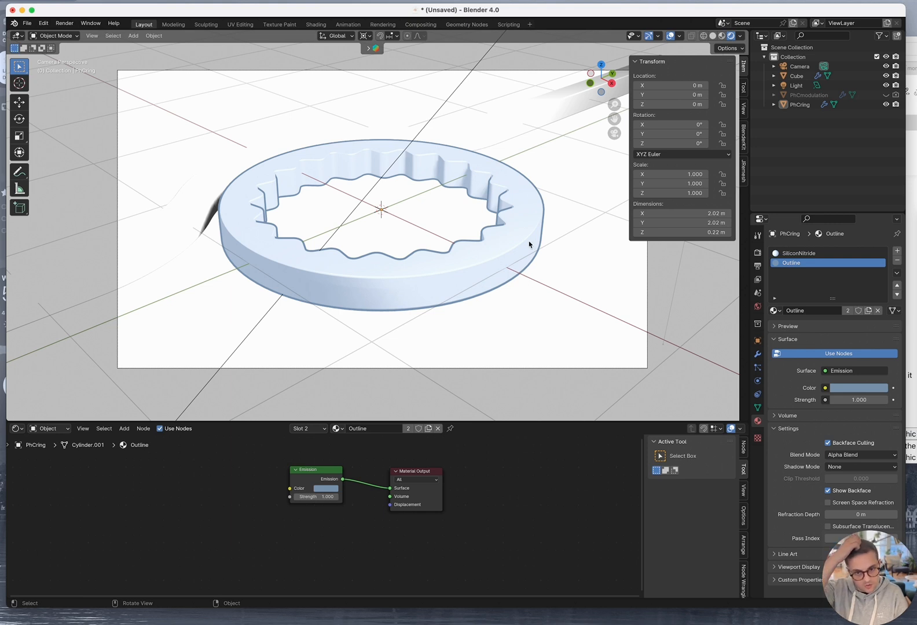
Add two empty material slots to the curved waveguide object Cube
left_click(174, 247)
left_click(342, 433)
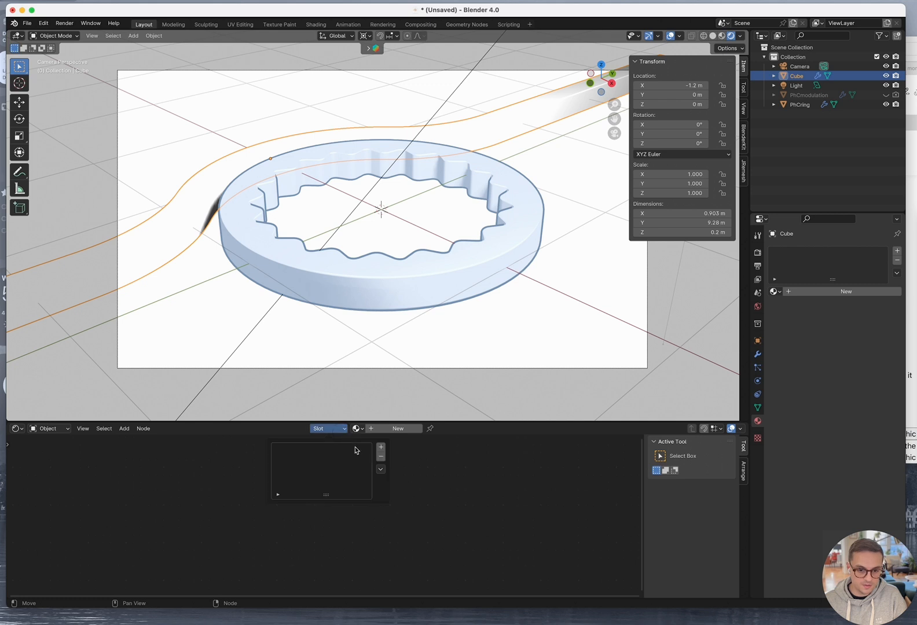
left_click(381, 447)
left_click(380, 447)
Assign the existing SiliconNitride material to the curved waveguide's first material slot
left_click(334, 431)
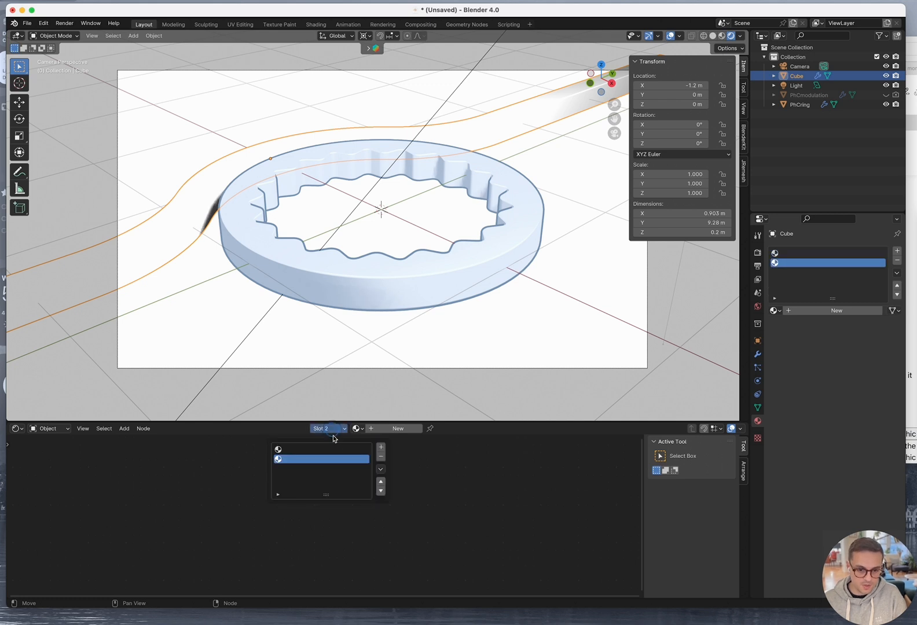
left_click(321, 449)
left_click(357, 428)
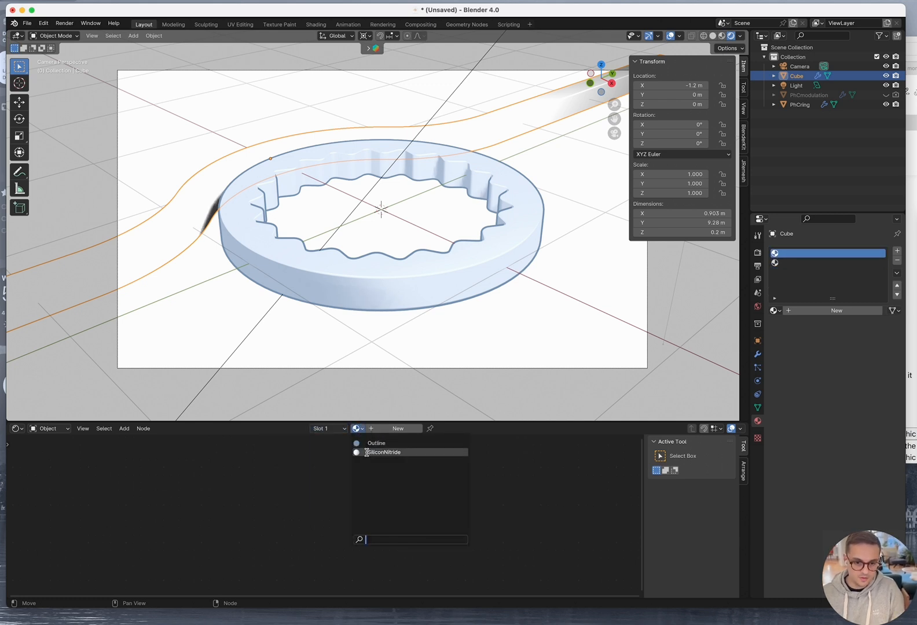
left_click(370, 452)
left_click(320, 432)
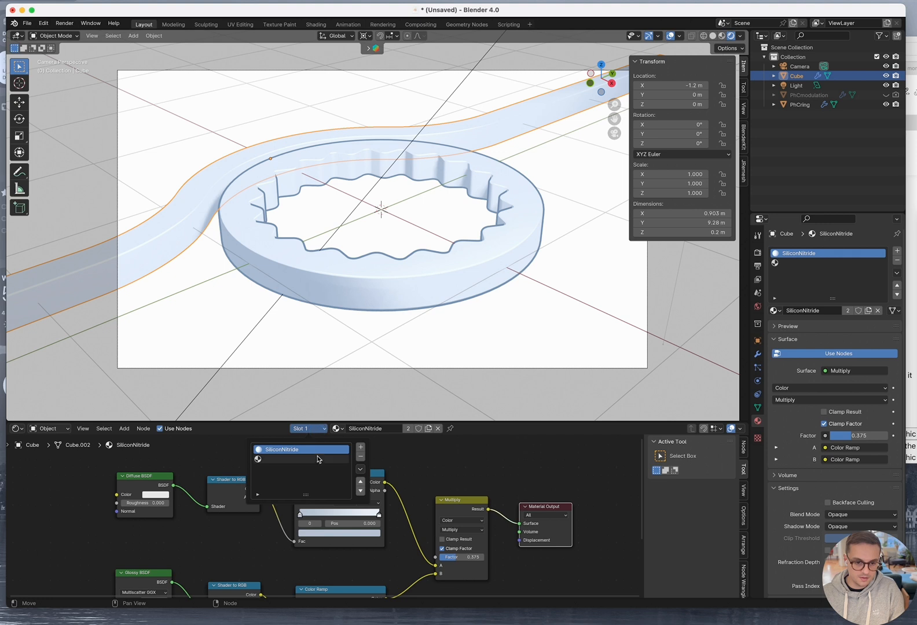
Assign the existing Outline material to the curved waveguide's second material slot
left_click(317, 459)
left_click(358, 428)
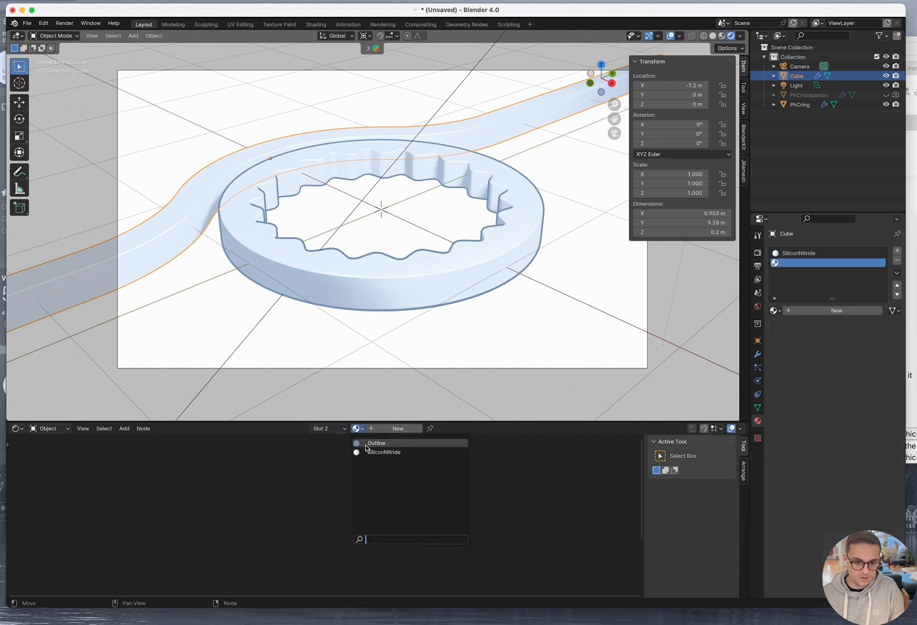
left_click(366, 445)
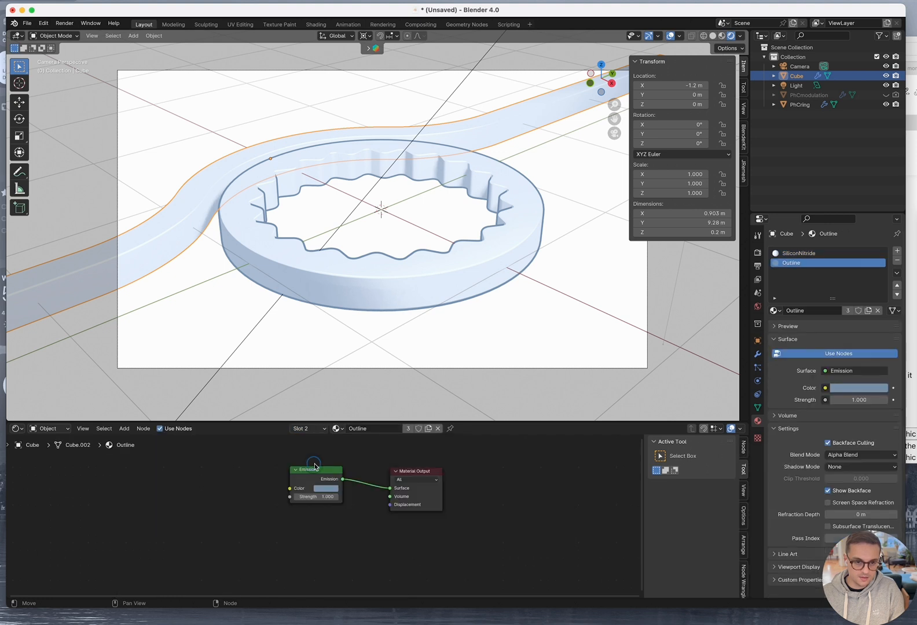
Add a Solidify modifier to the curved waveguide and set its offset to 1
left_click(757, 341)
left_click(757, 353)
left_click(789, 250)
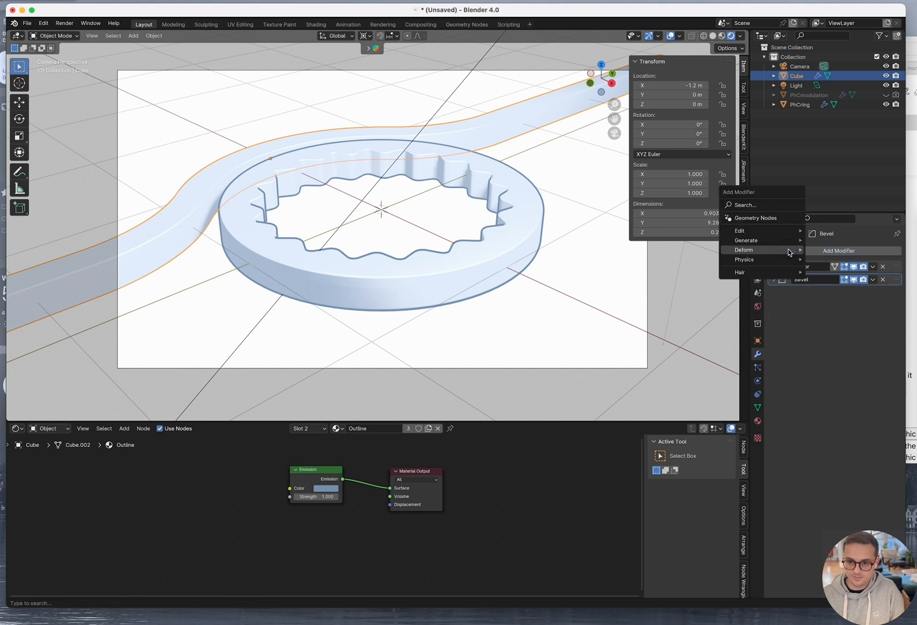
type("sol")
key("Return")
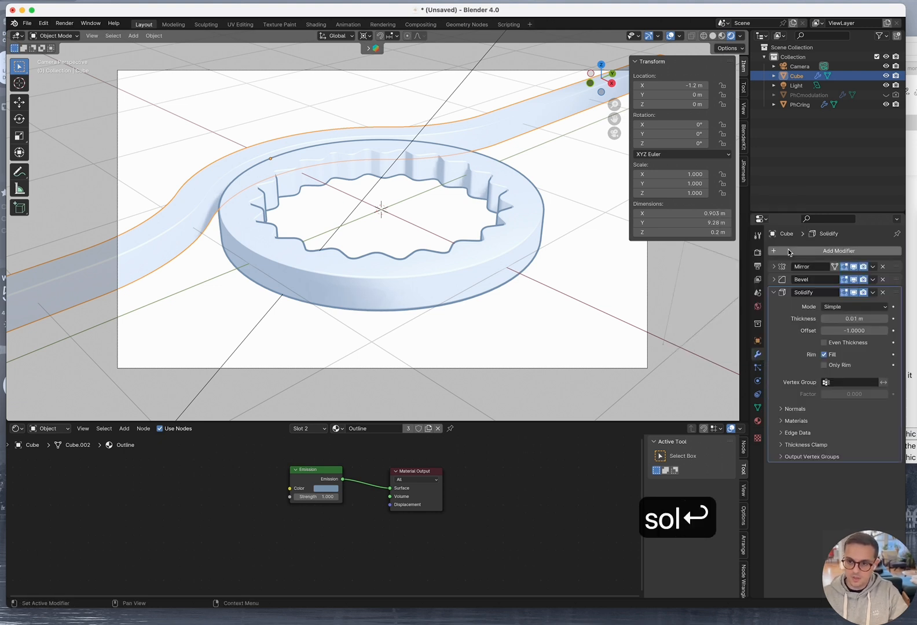
left_click(844, 330)
type("1")
key("Tab")
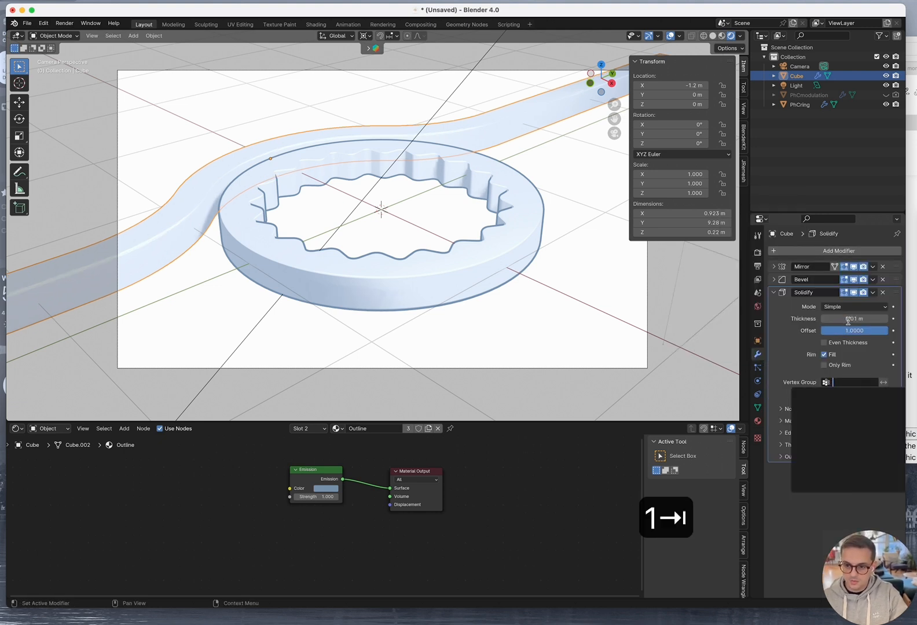
Enable Flip and High Quality normals and set the material offset to 1 in the waveguide's Solidify modifier
left_click(805, 366)
left_click(801, 409)
left_click(824, 423)
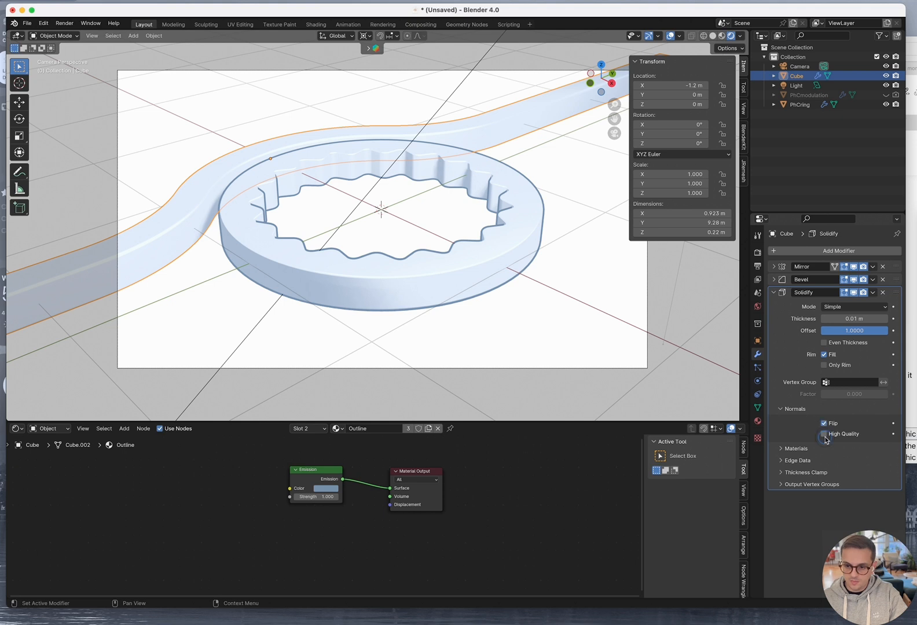
left_click(807, 451)
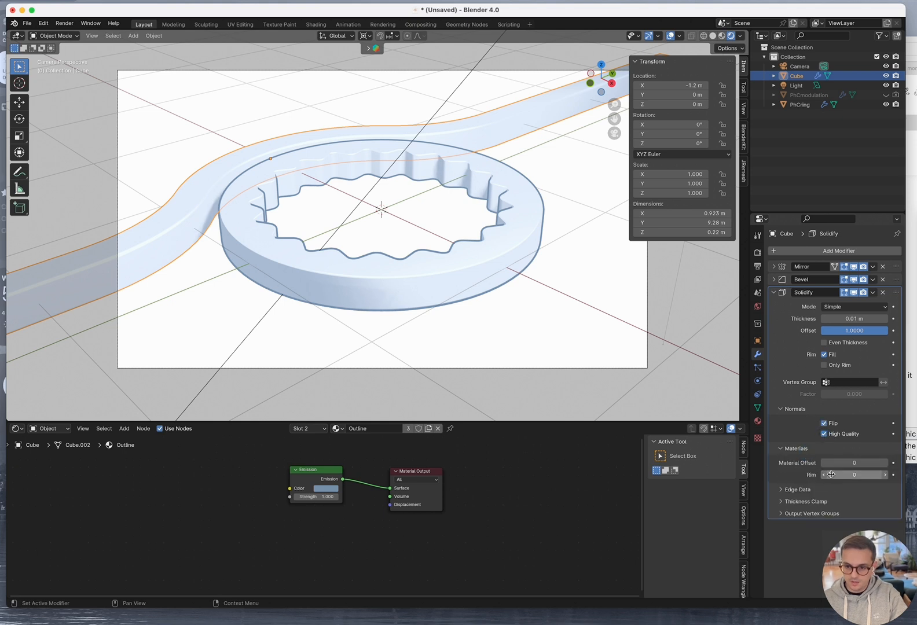
left_click(885, 462)
left_click(622, 412)
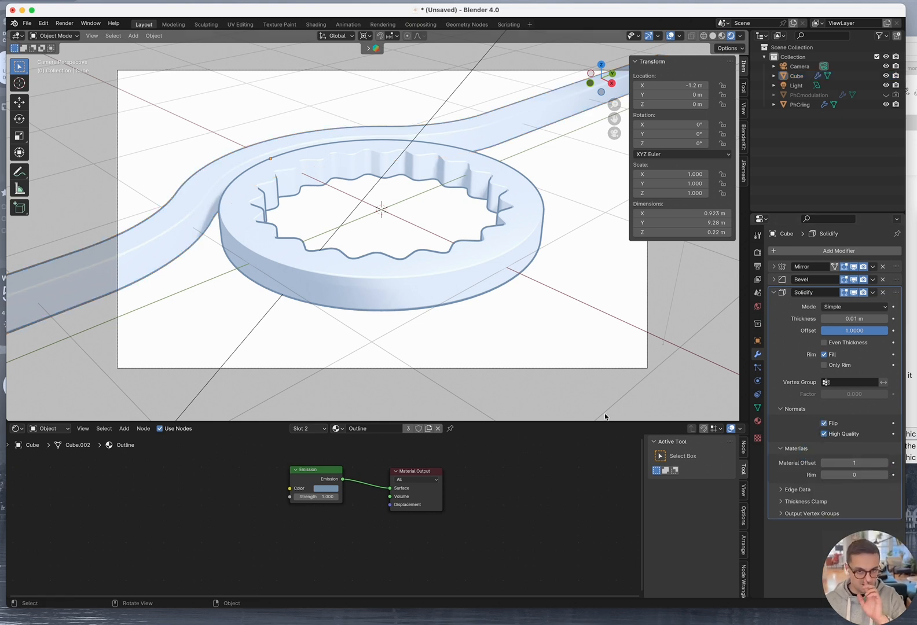
Rotate the camera about 76.4° around the global Z axis to view the ring and waveguide from the other side
scroll(616, 393, "down", 2)
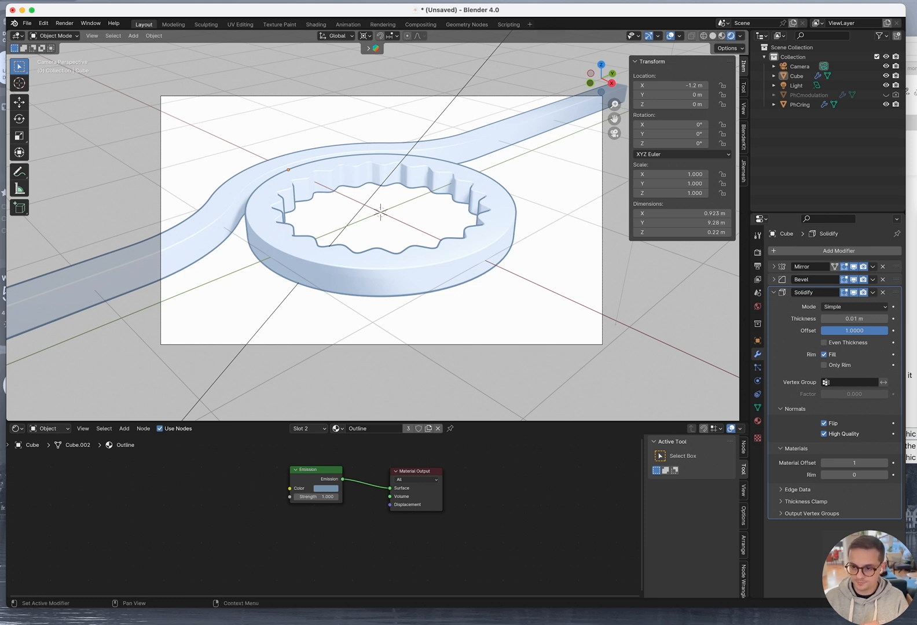
left_click(574, 347)
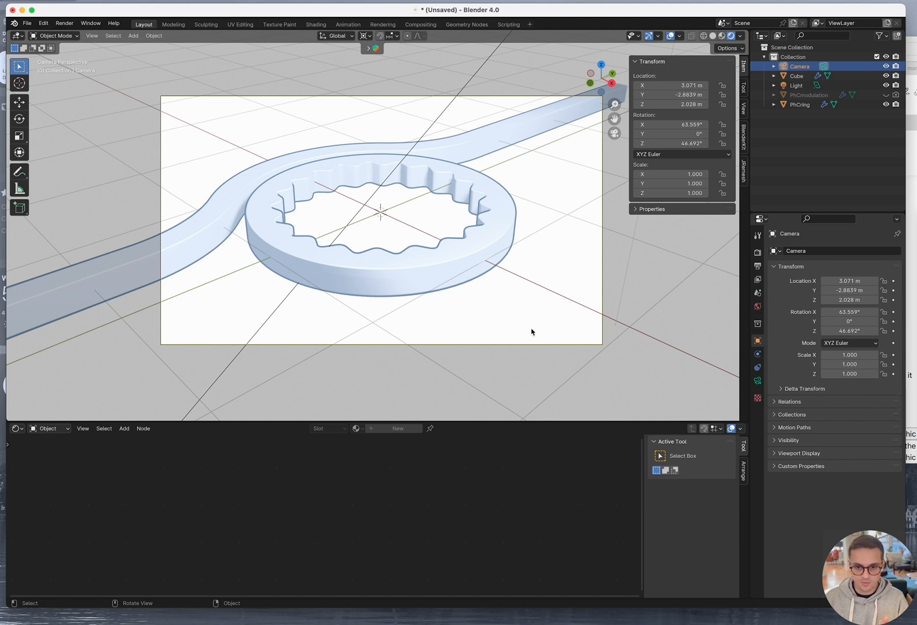
left_click(531, 344)
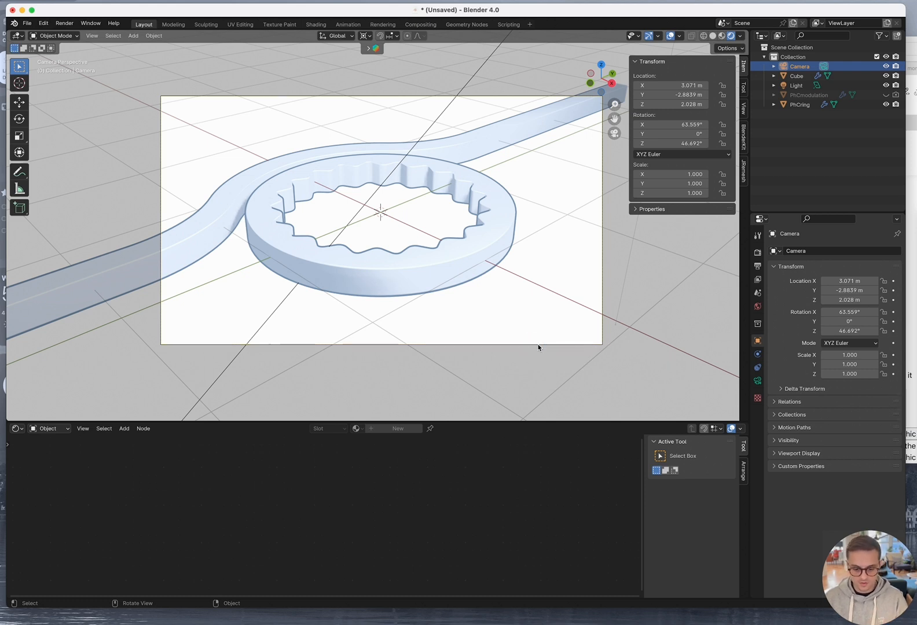
key("g")
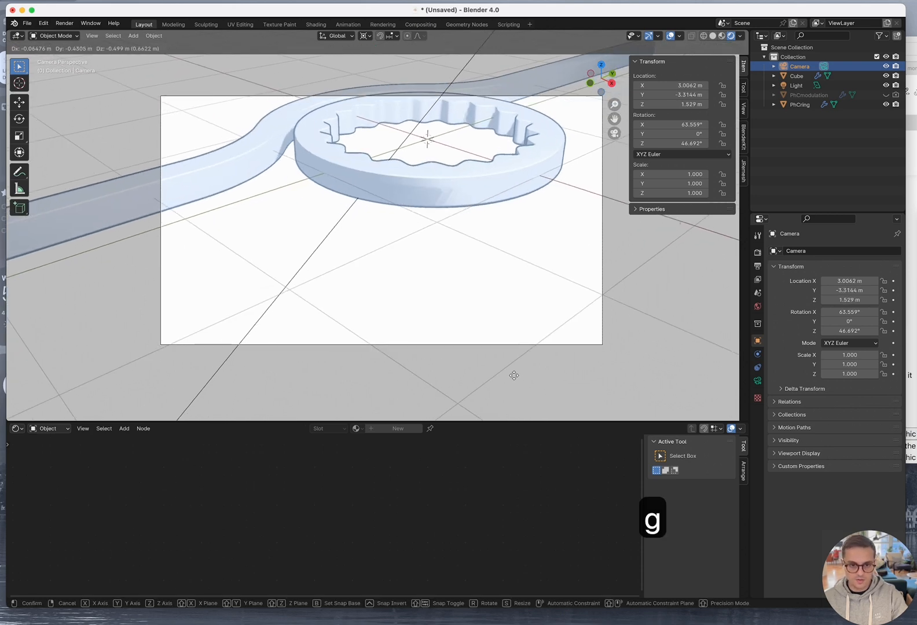
key("r")
key("z")
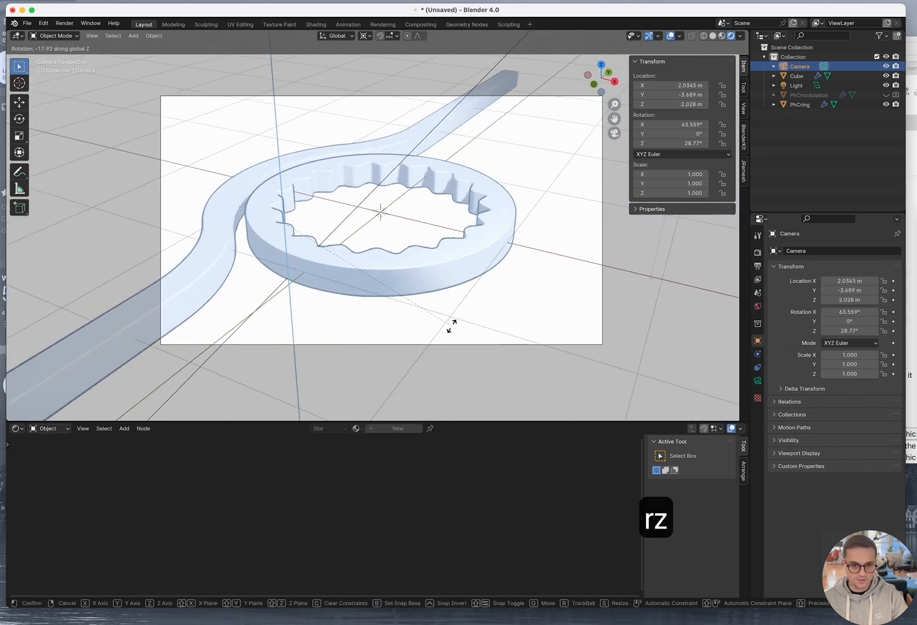
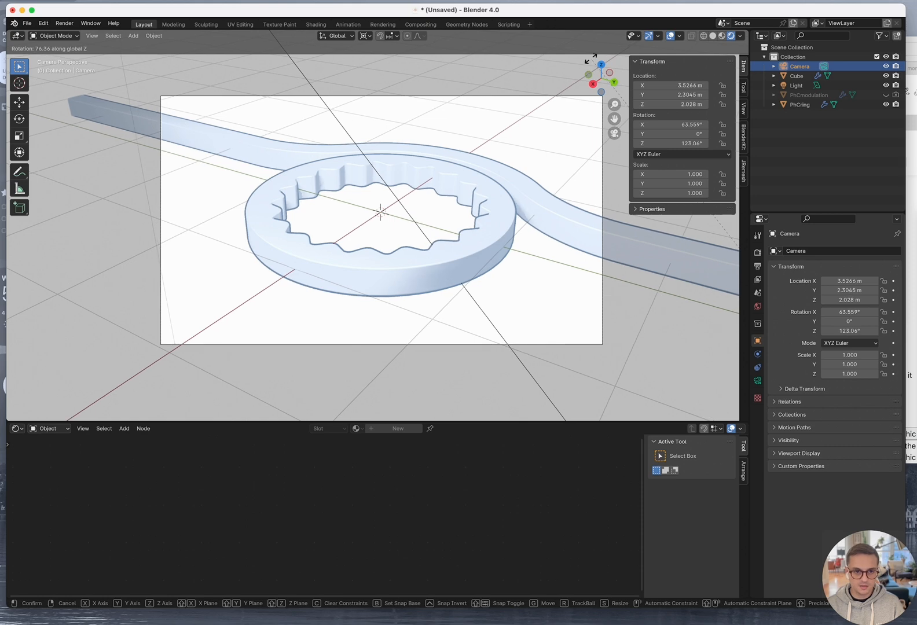
left_click(556, 227)
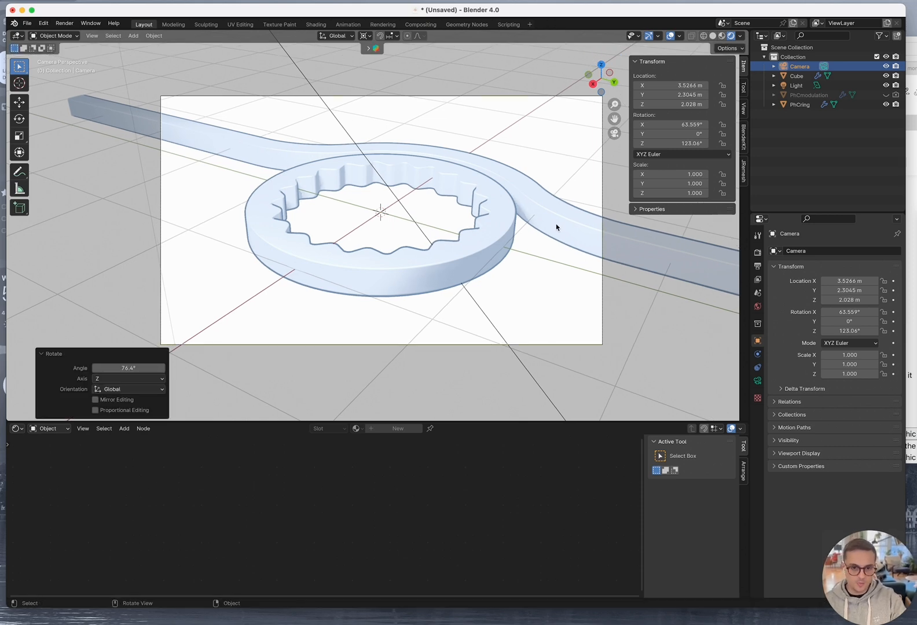
Tilt the camera about -5.7° around its local X axis for a steeper view of the ring
key("r")
key("x")
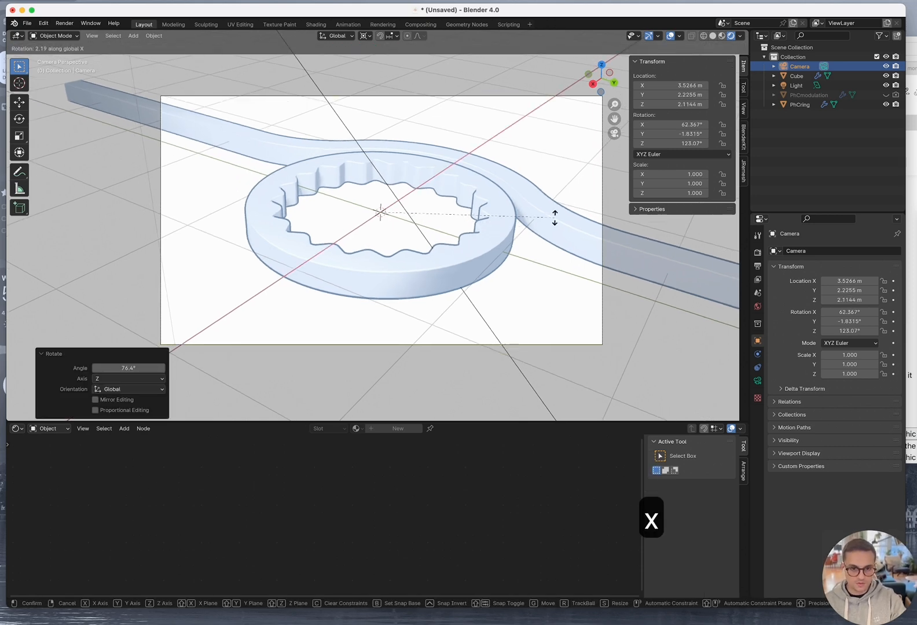
key("x")
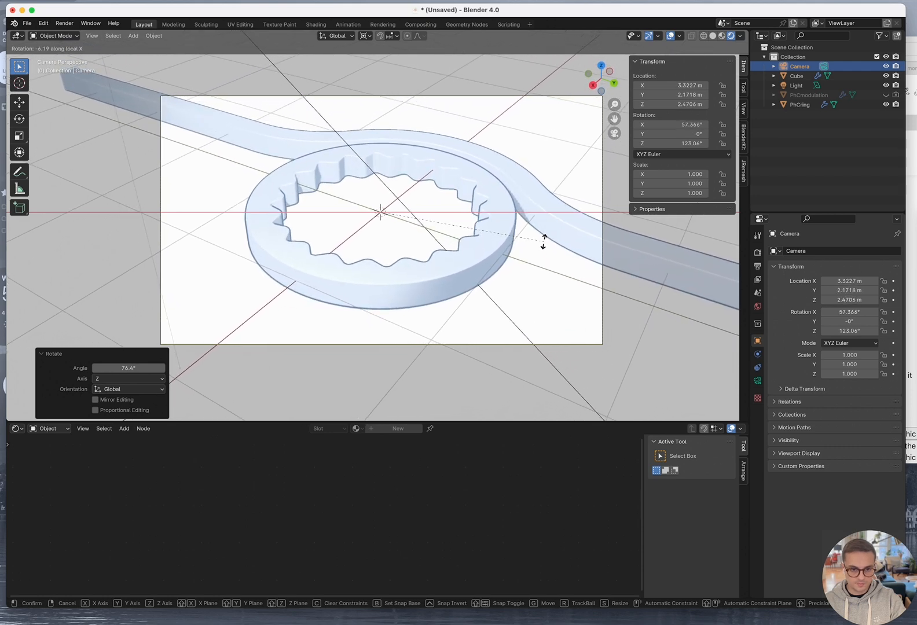
left_click(543, 243)
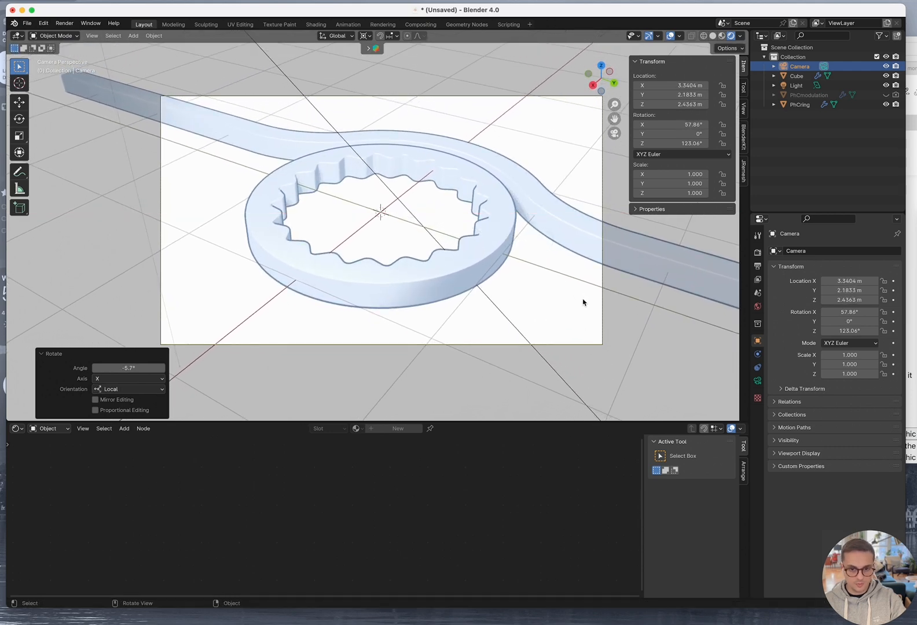
Rotate the light about -39.5° around the global Z axis
scroll(555, 312, "down", 3)
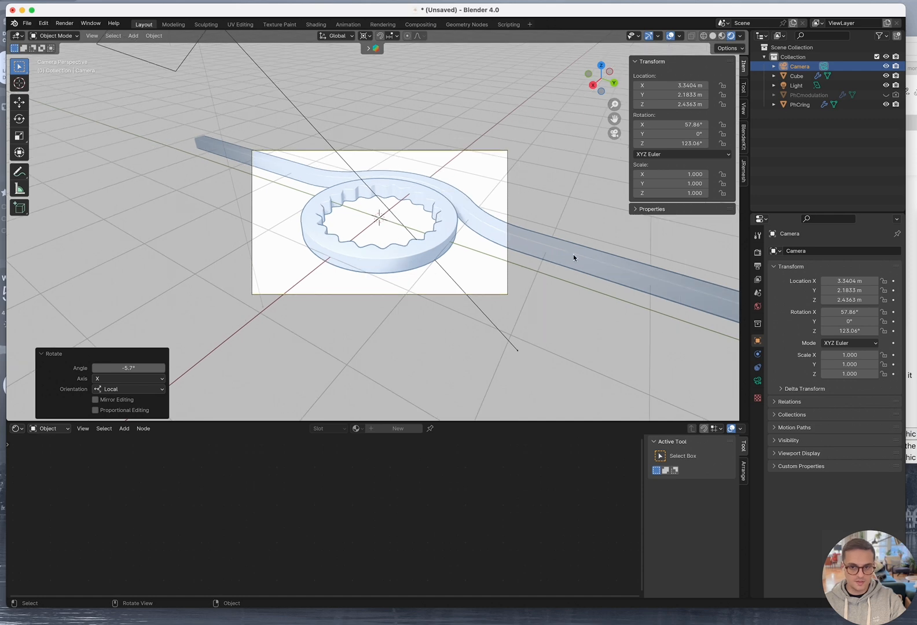
left_click(796, 85)
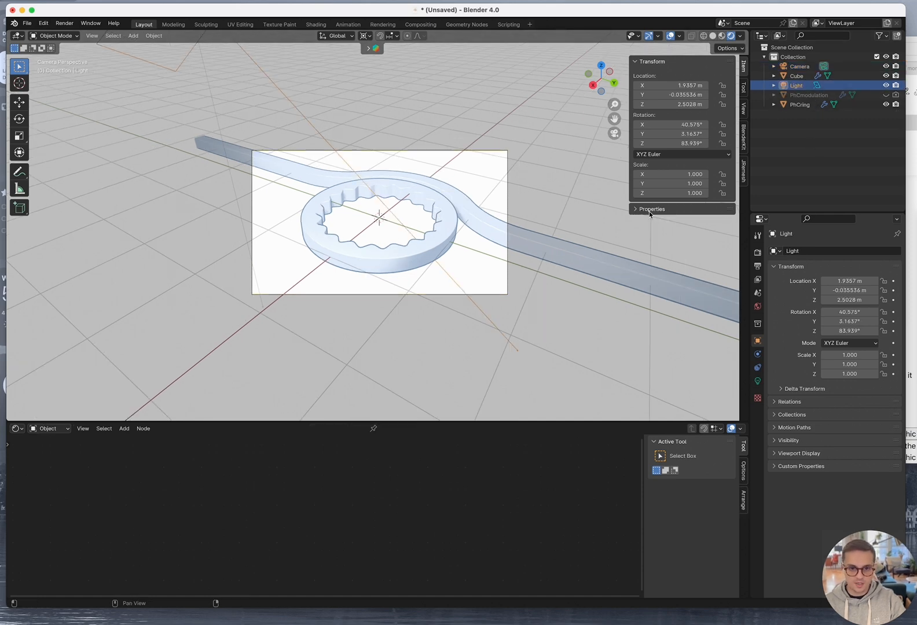
scroll(486, 309, "up", 5)
key("r")
key("z")
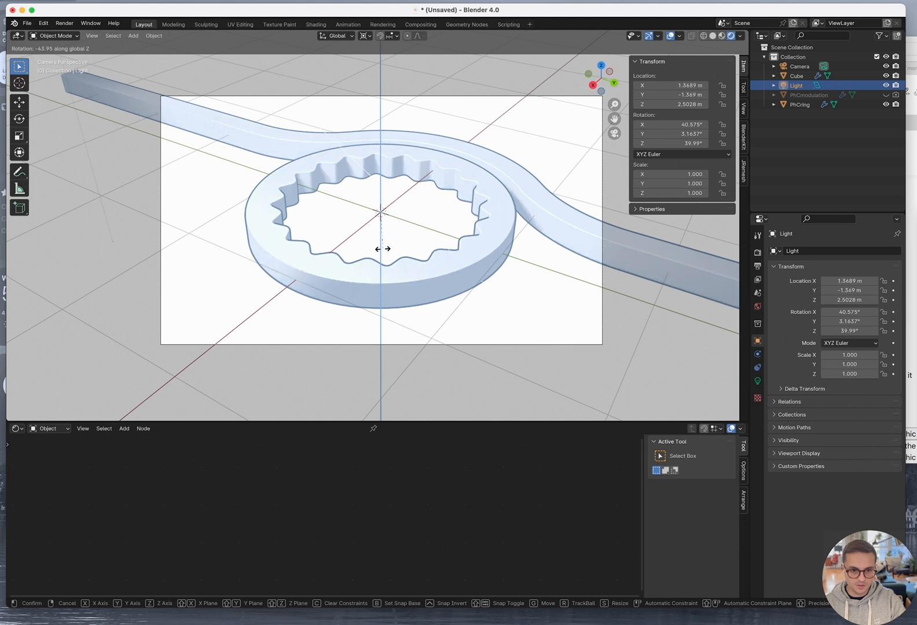
left_click(382, 249)
Lower the light about 0.82 m along the global Z axis and deselect it
key("g")
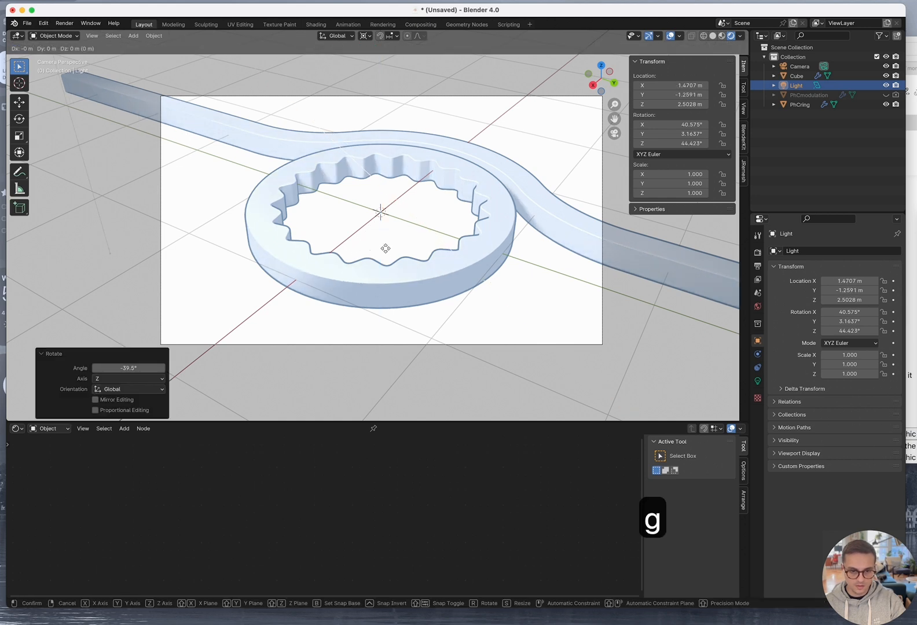
key("z")
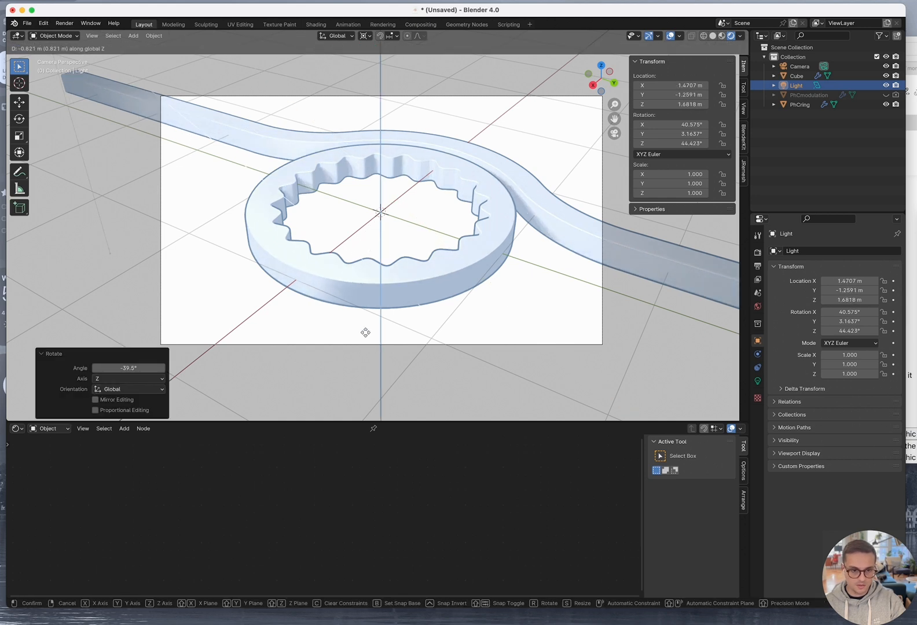
left_click(366, 333)
left_click(518, 338)
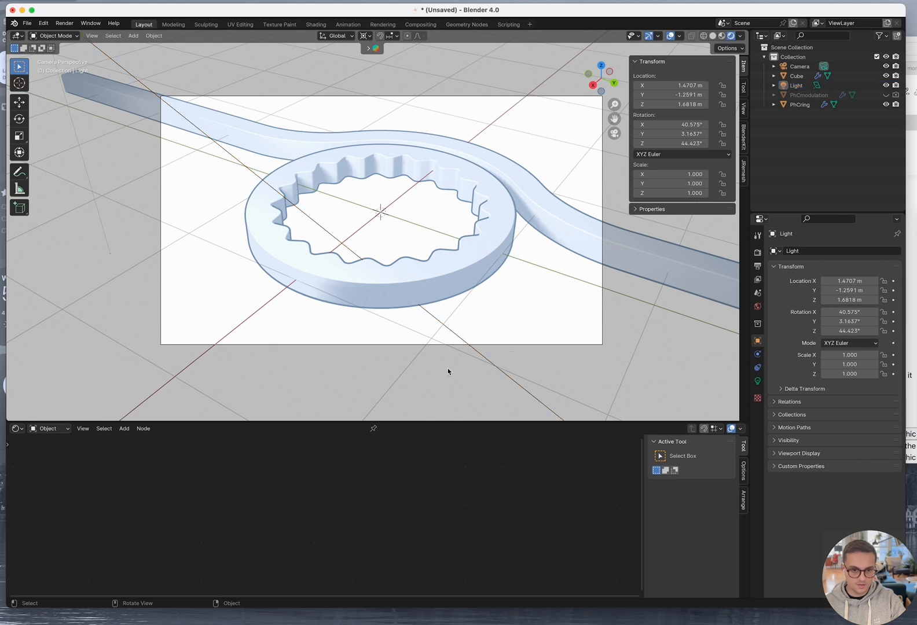
Tilt the camera around its local X axis to an X rotation of about 58.8° and deselect it
left_click(476, 346)
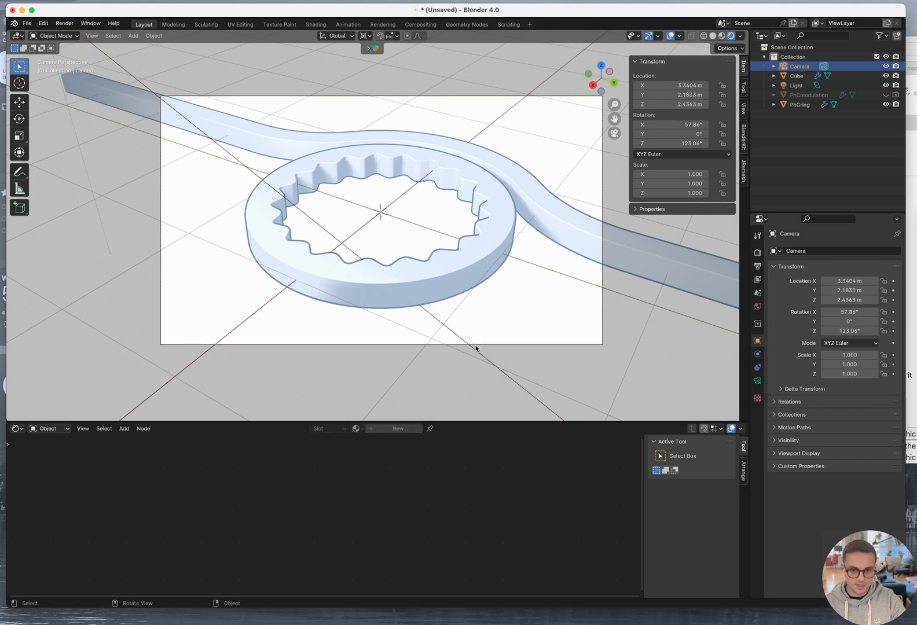
left_click(554, 101)
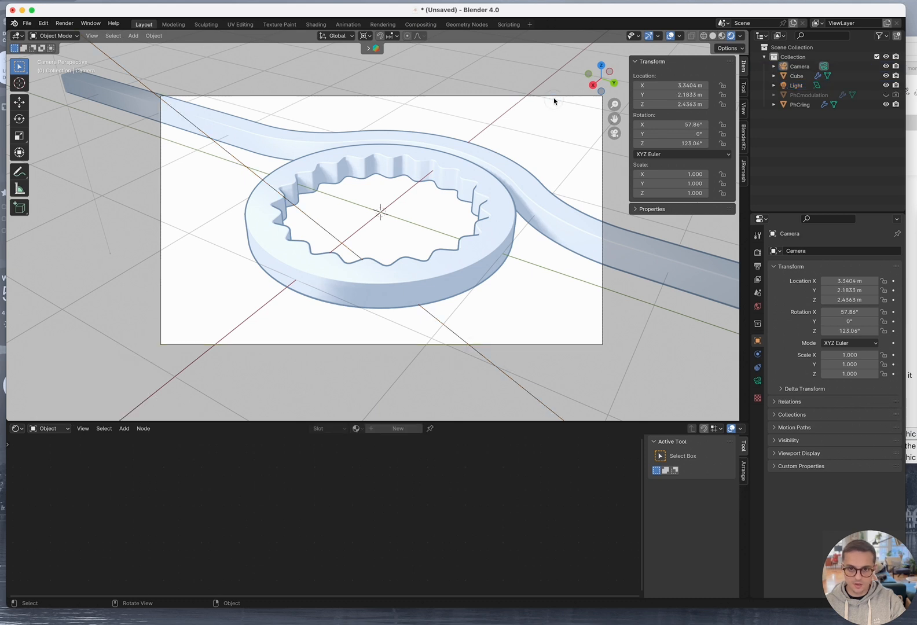
left_click(799, 66)
key("g")
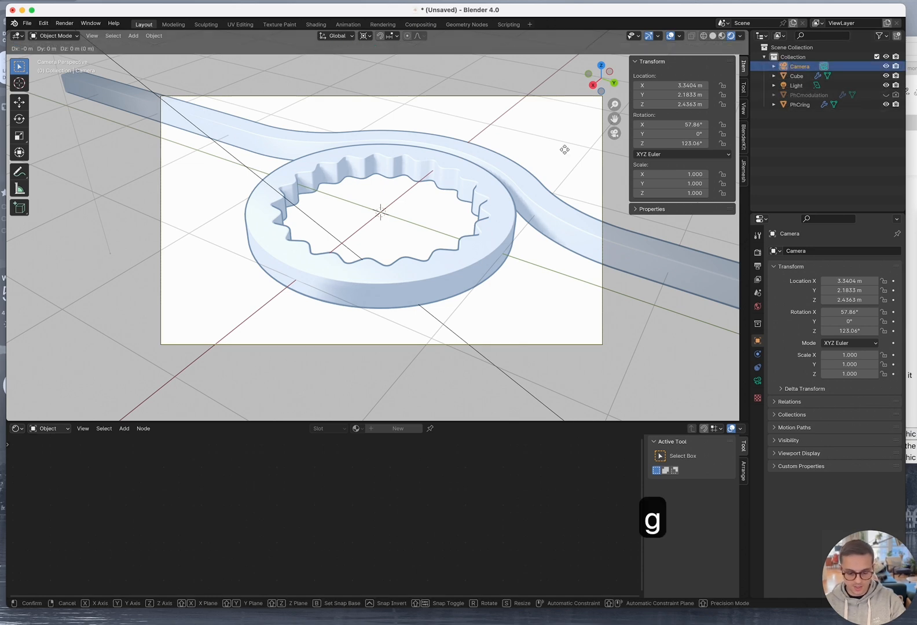
key("r")
key("x")
key("x")
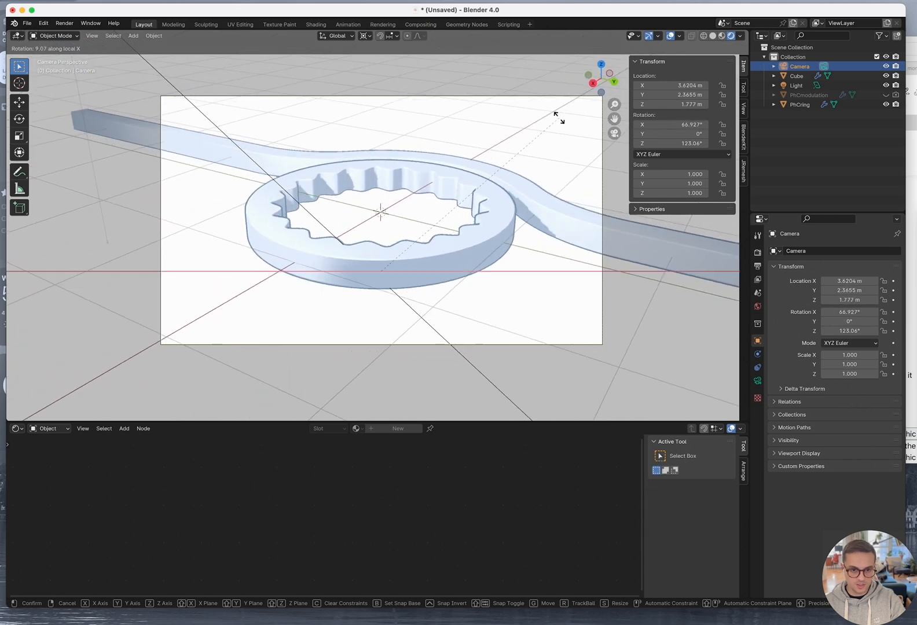
left_click(561, 149)
left_click(538, 264)
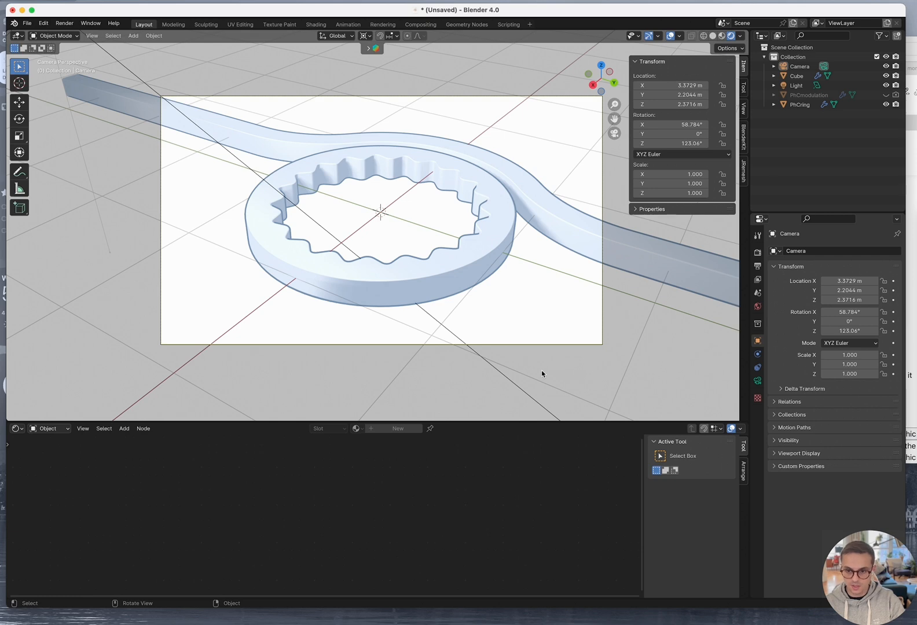
Render the image, examine the ring's outline up close, and close the render window
left_click(64, 24)
left_click(78, 33)
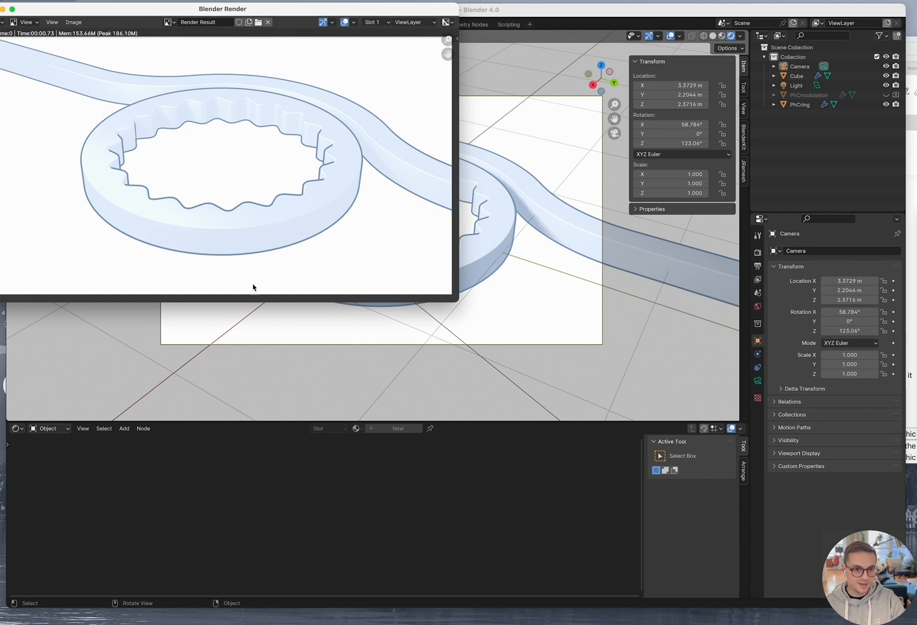
scroll(362, 195, "up", 8)
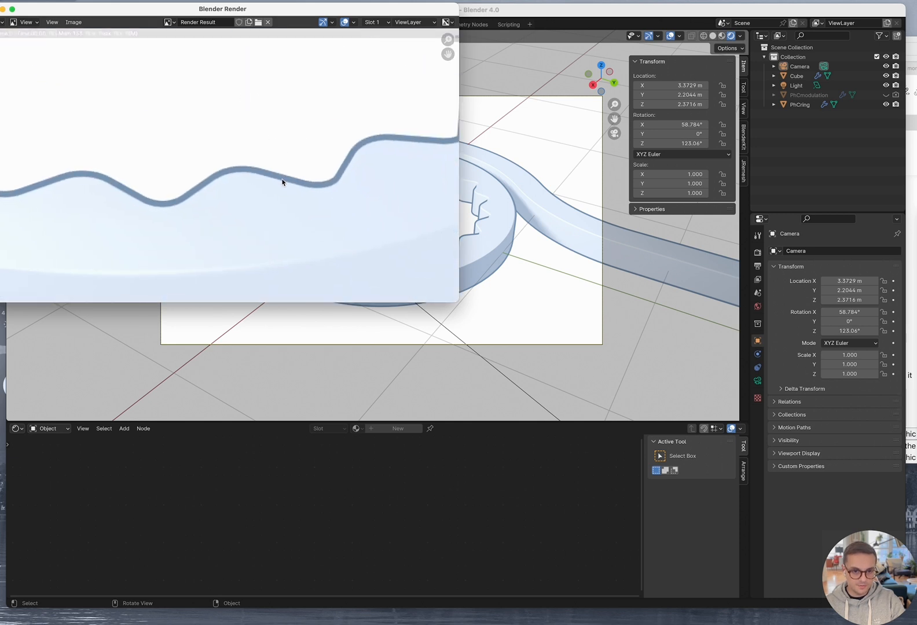
scroll(283, 183, "down", 6)
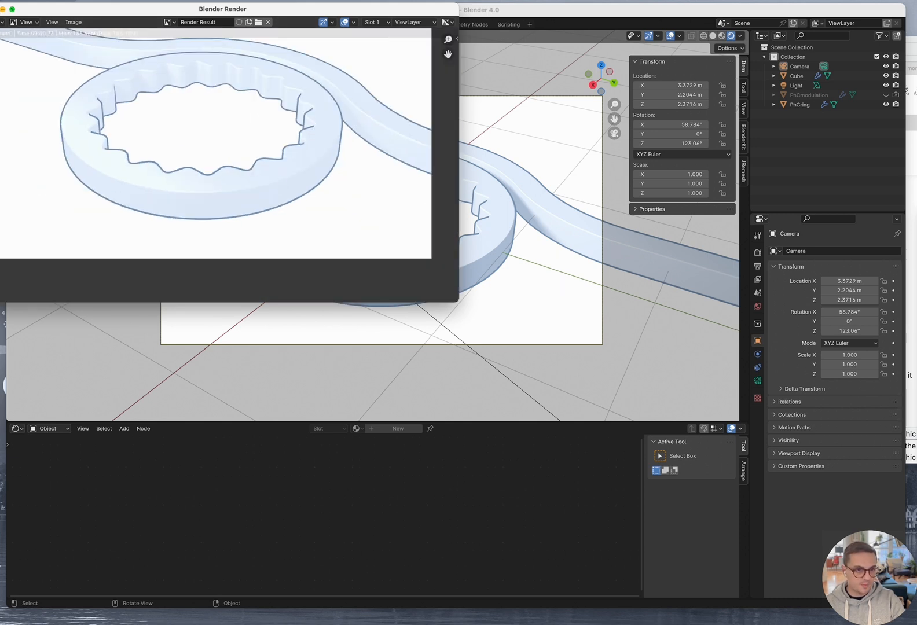
left_click_drag(72, 8, 136, 12)
left_click(58, 12)
Rotate the camera about -82.3° around the global Z axis
left_click(341, 290)
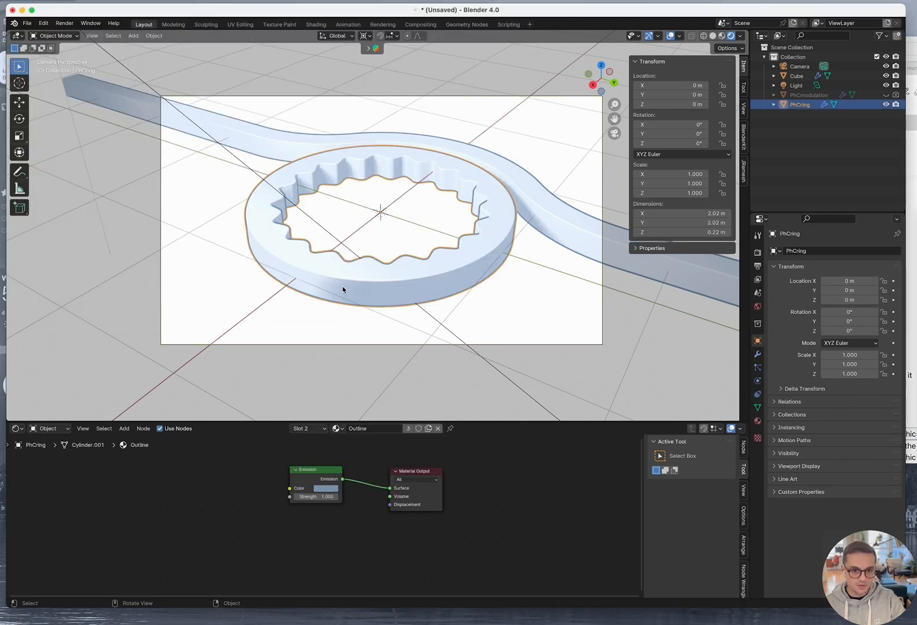
left_click(489, 345)
key("r")
key("z")
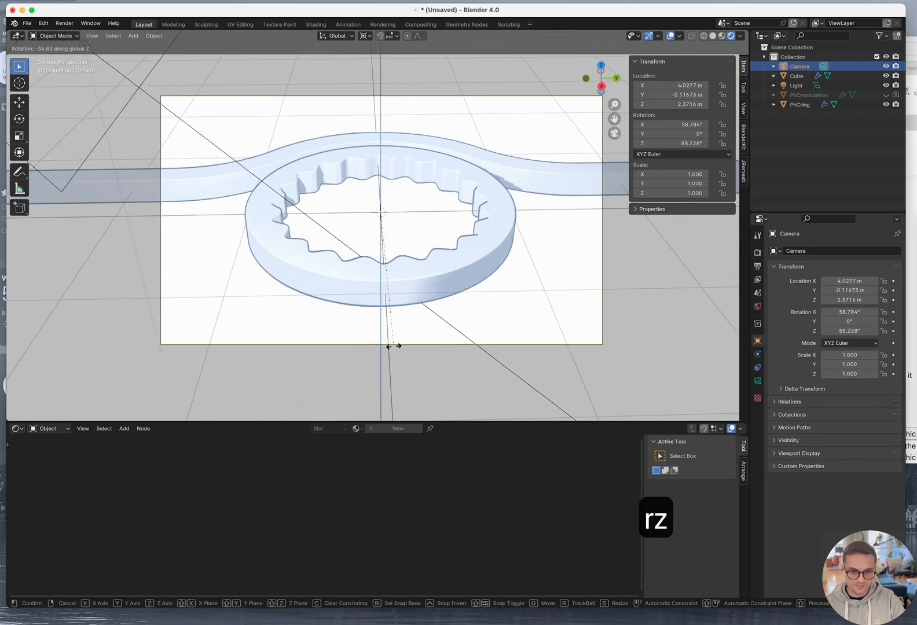
left_click(273, 336)
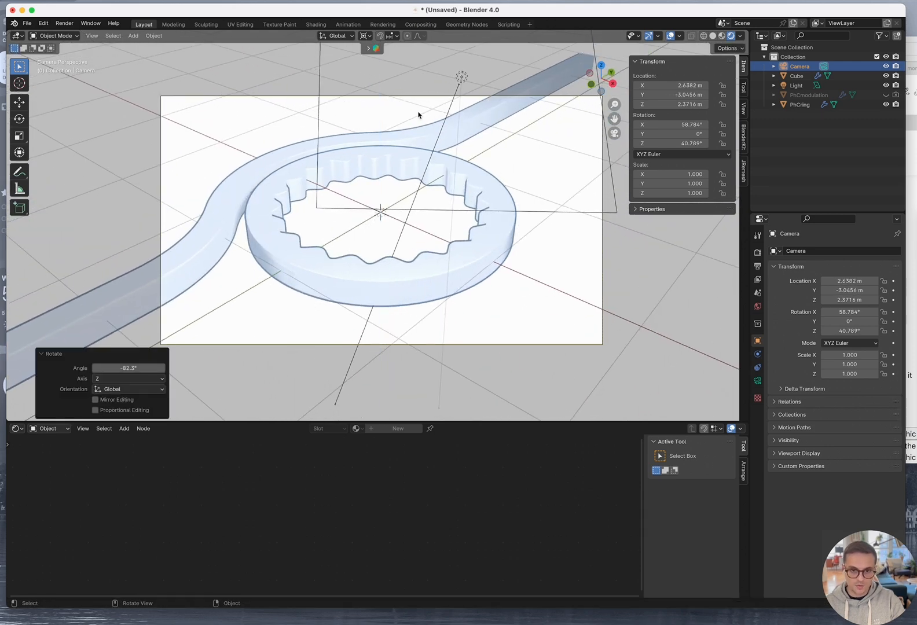
Rotate the light about 43.7° around the global Z axis
left_click(460, 77)
key("r")
key("z")
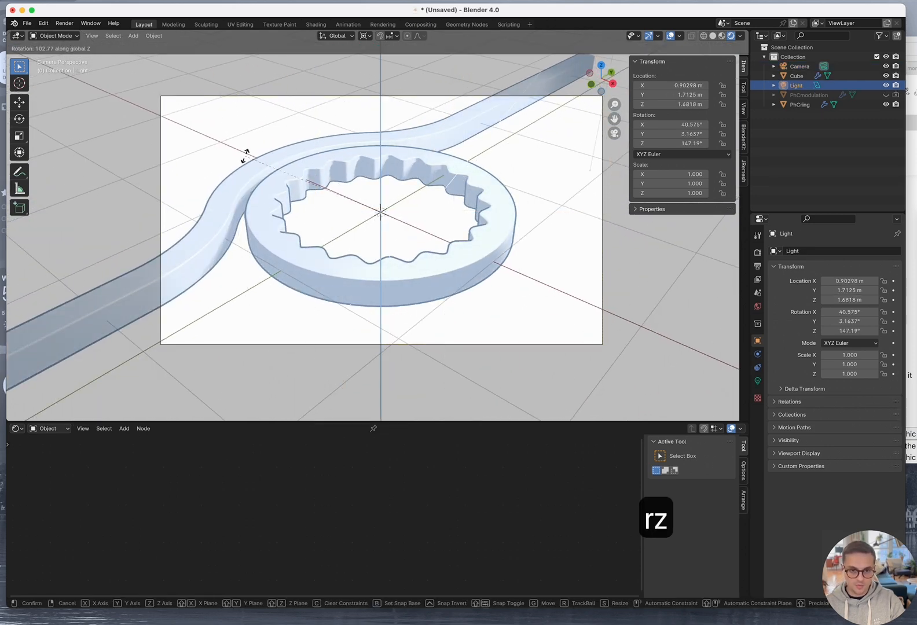
left_click(370, 147)
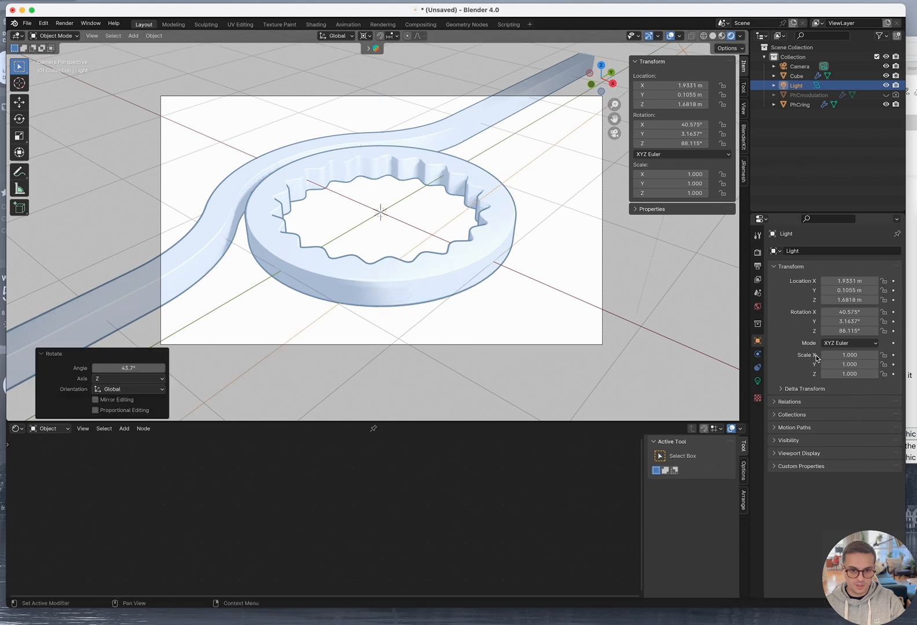
Set the EEVEE render samples to 256
left_click(757, 252)
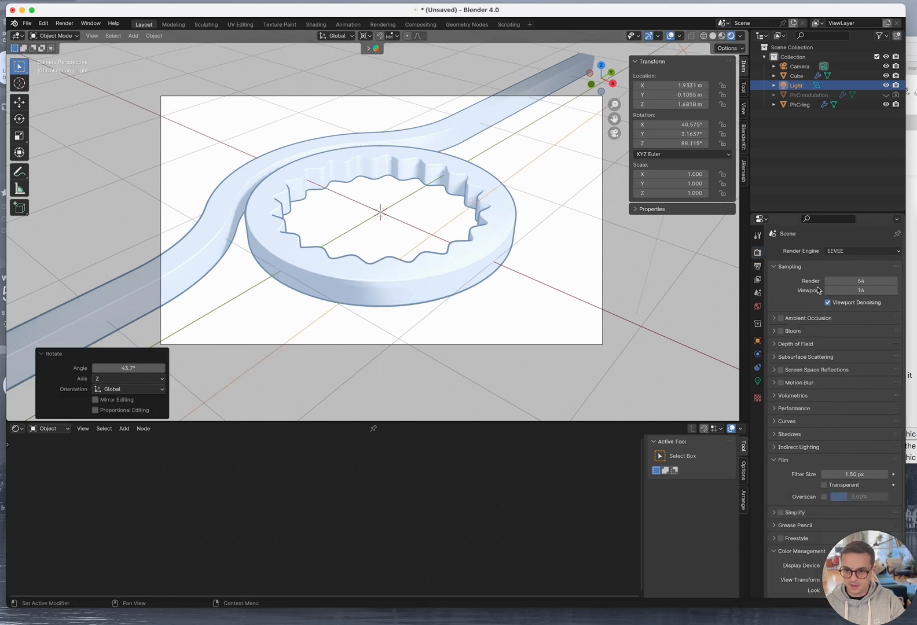
left_click(858, 282)
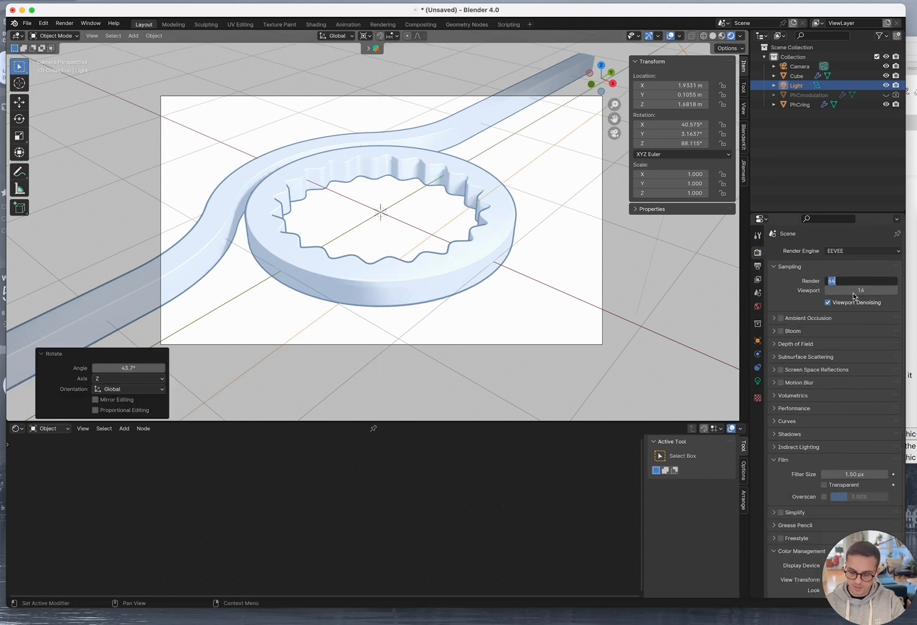
key("Right")
type("*4")
key("Tab")
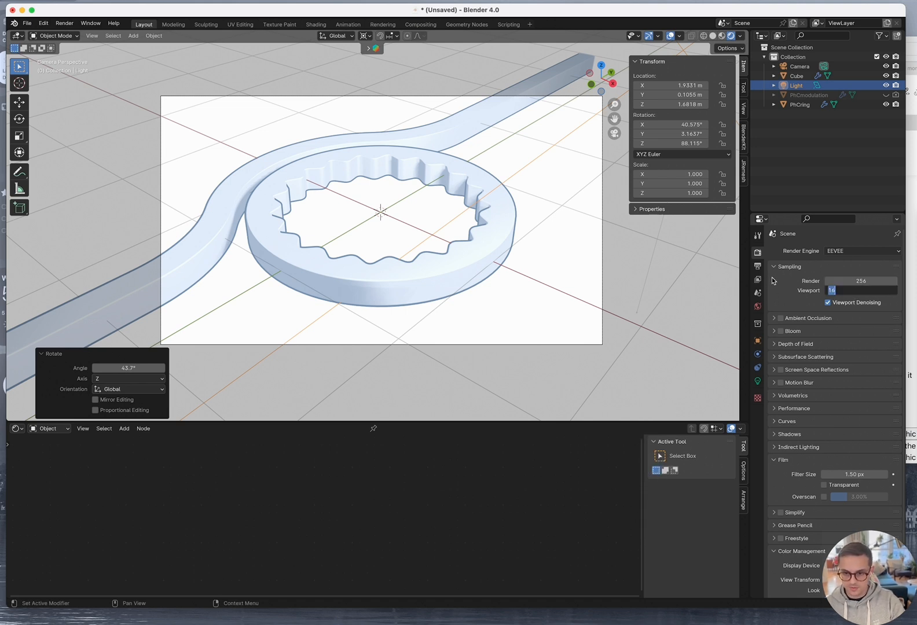
key("Return")
Set the output resolution to 7680 × 4320 px by multiplying both dimensions by 4
left_click(757, 266)
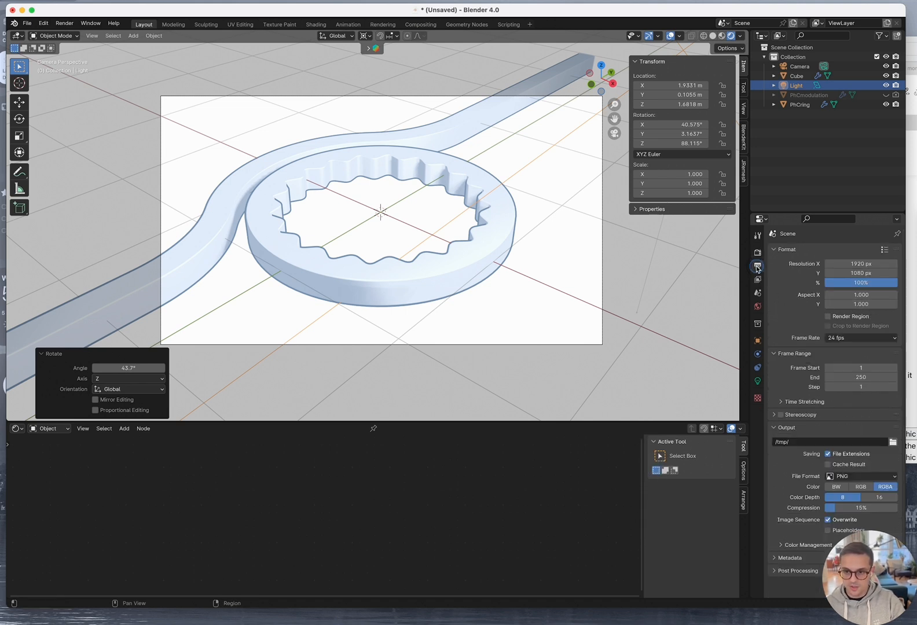
left_click(868, 264)
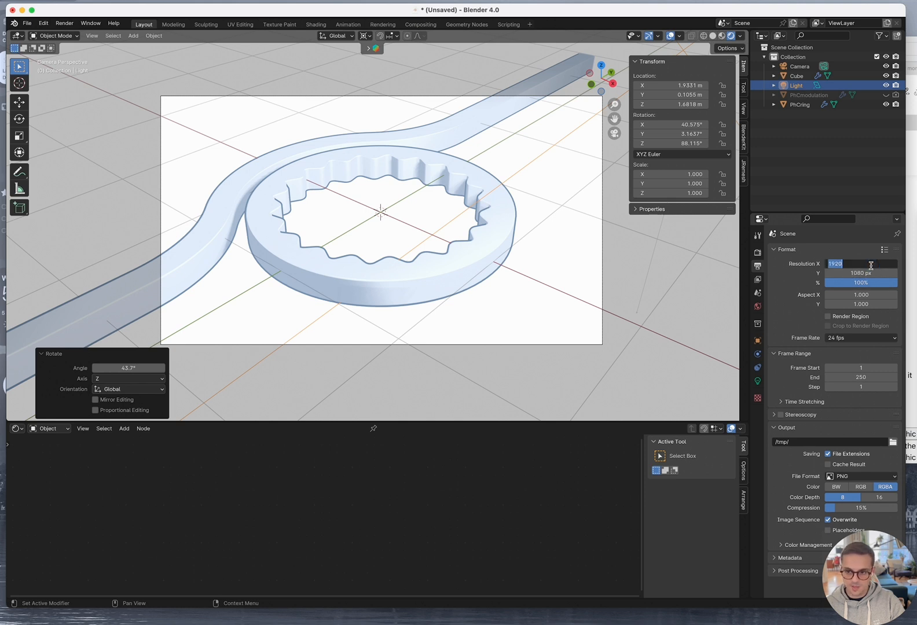
left_click(870, 264)
type("*4")
key("Tab")
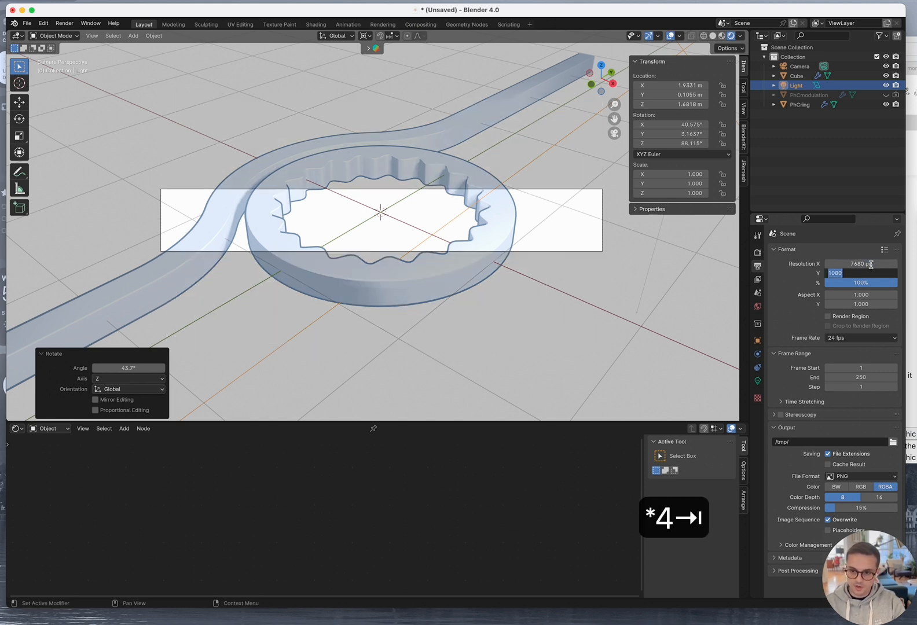
key("Right")
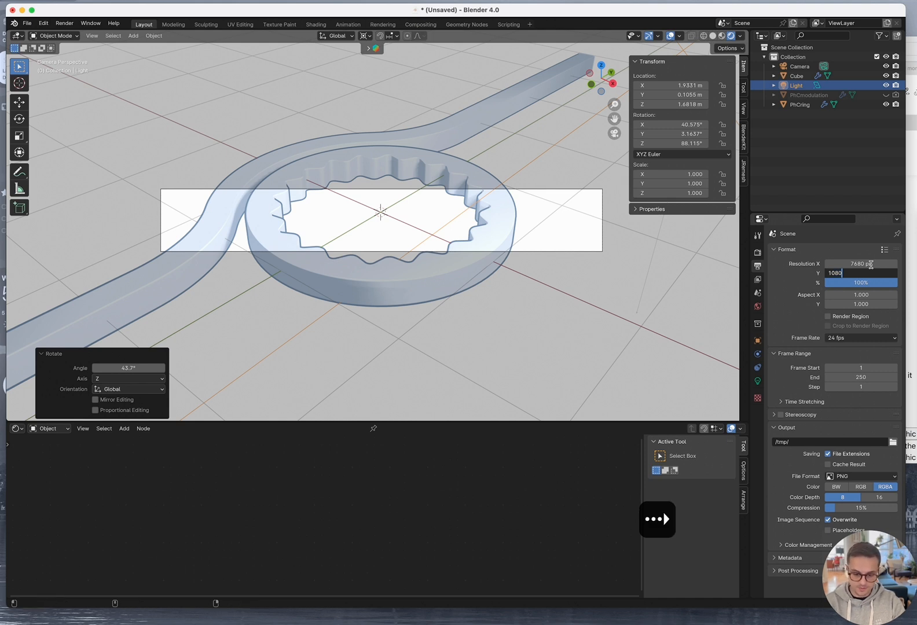
type("*4")
key("Tab")
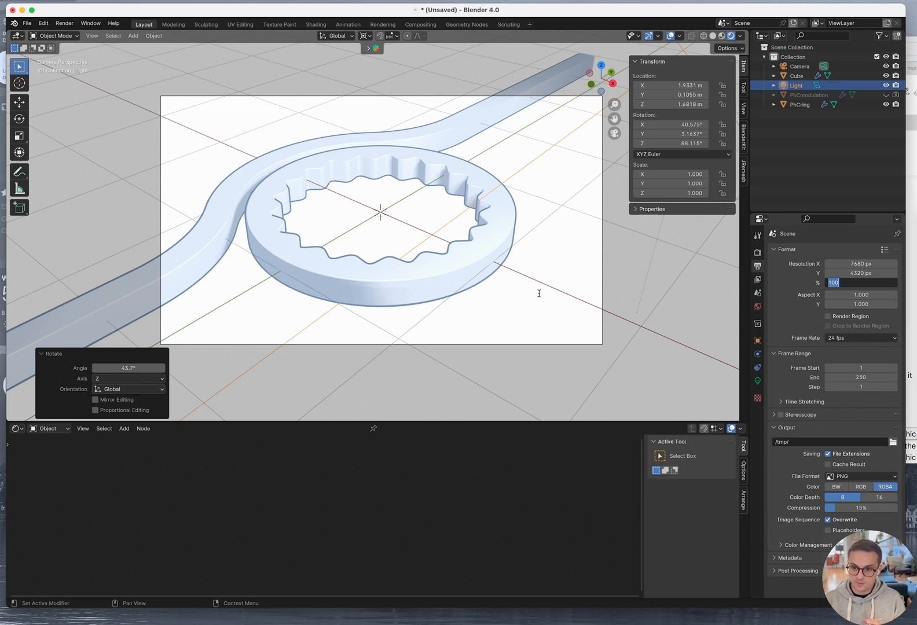
key("Return")
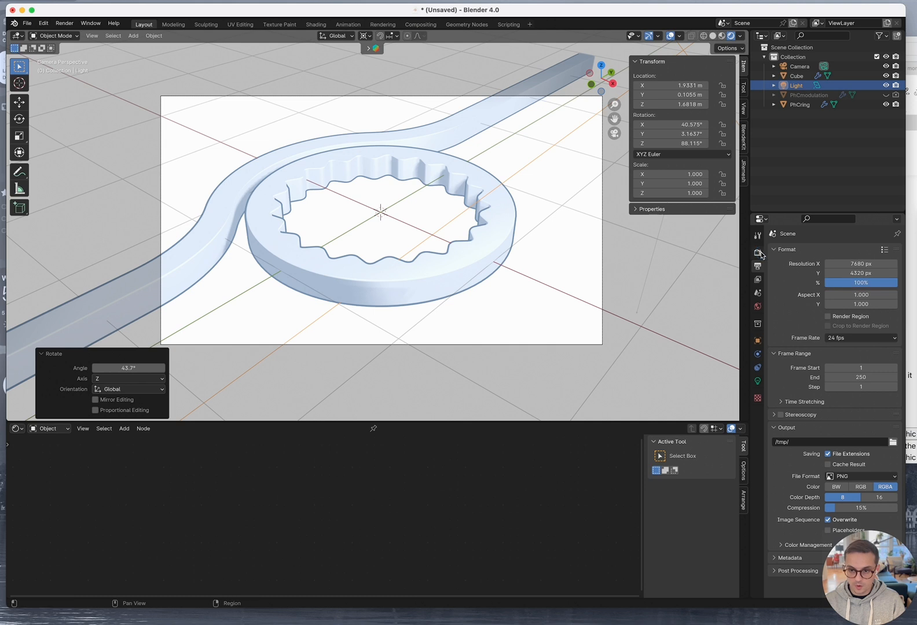
Try a focal length of 70 mm on the camera
left_click(799, 66)
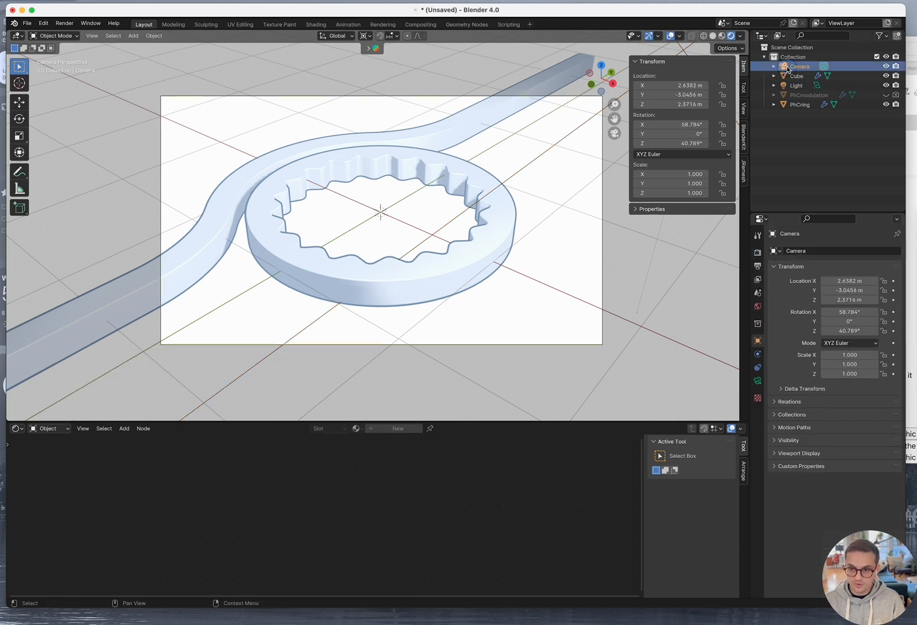
left_click(758, 340)
left_click(758, 381)
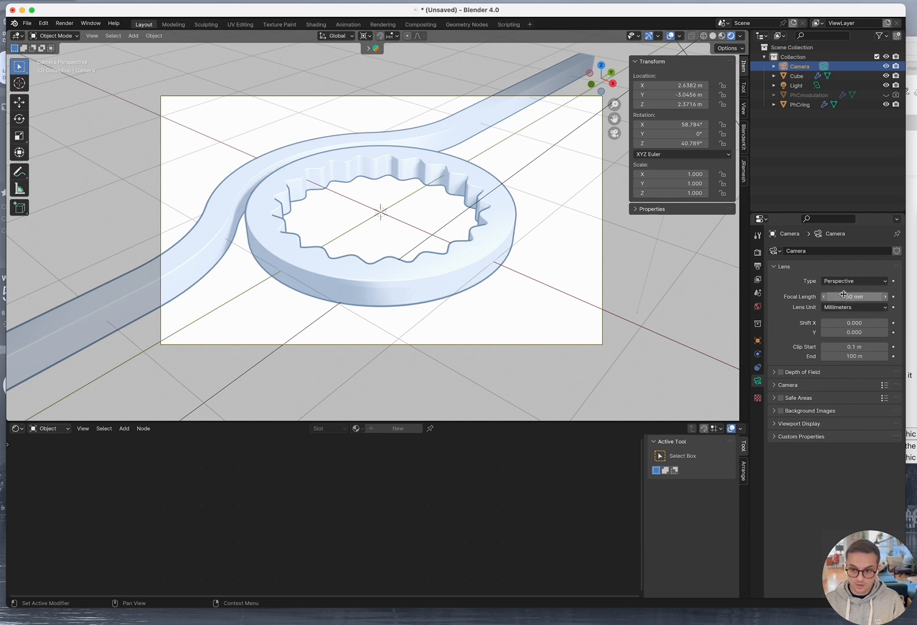
left_click(846, 297)
type("70")
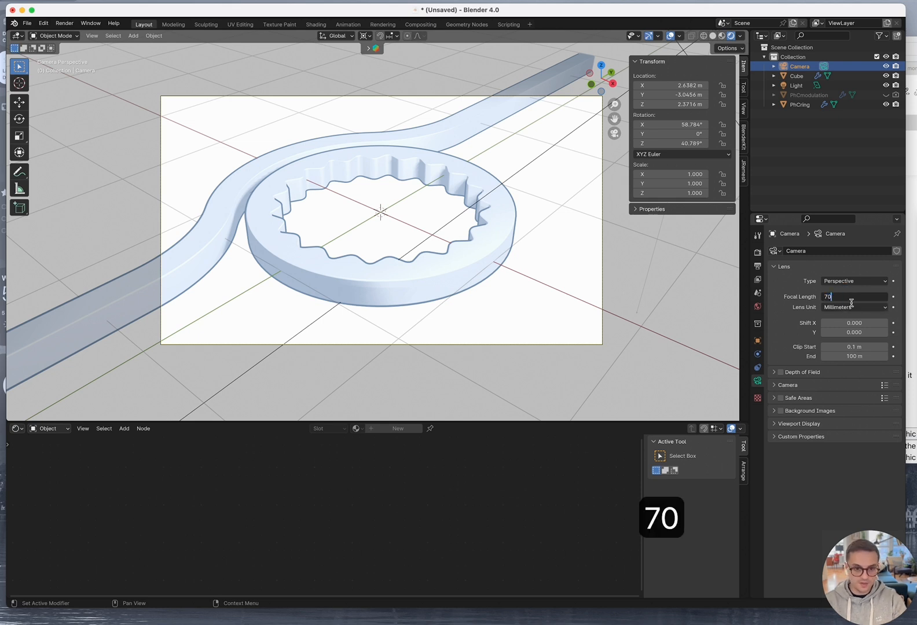
key("Tab")
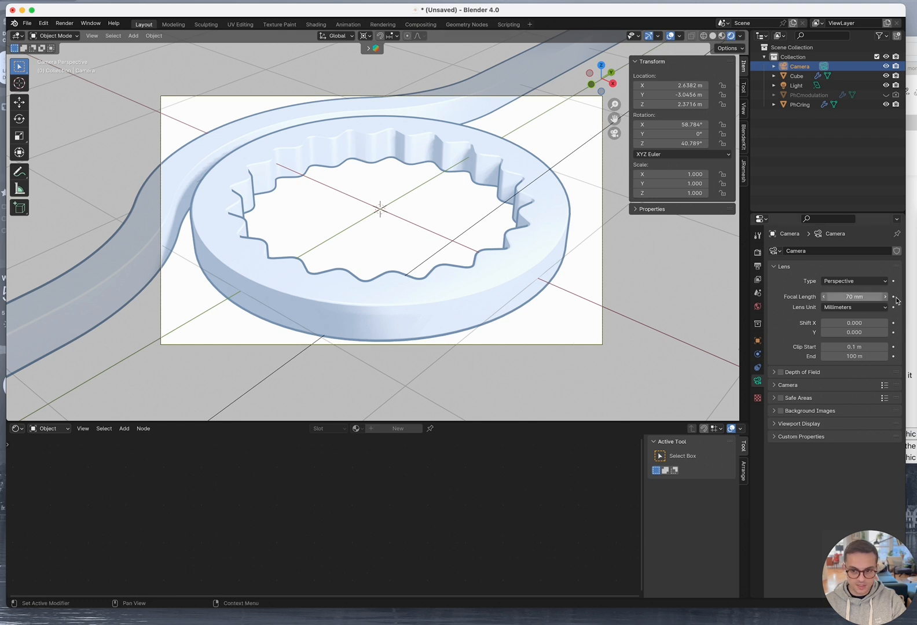
Restore the camera's focal length to 50 mm
left_click(849, 296)
type("50")
key("Tab")
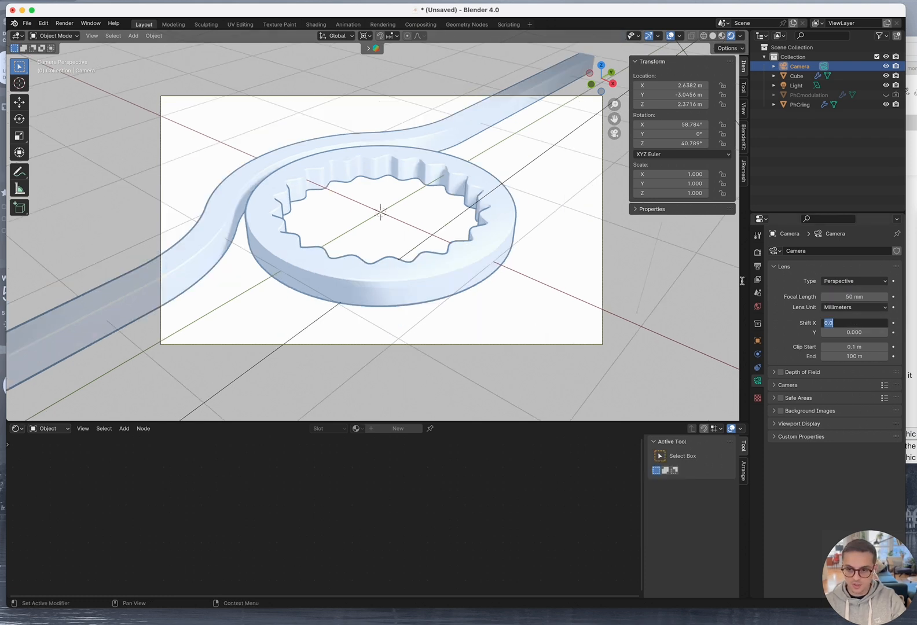
left_click(848, 478)
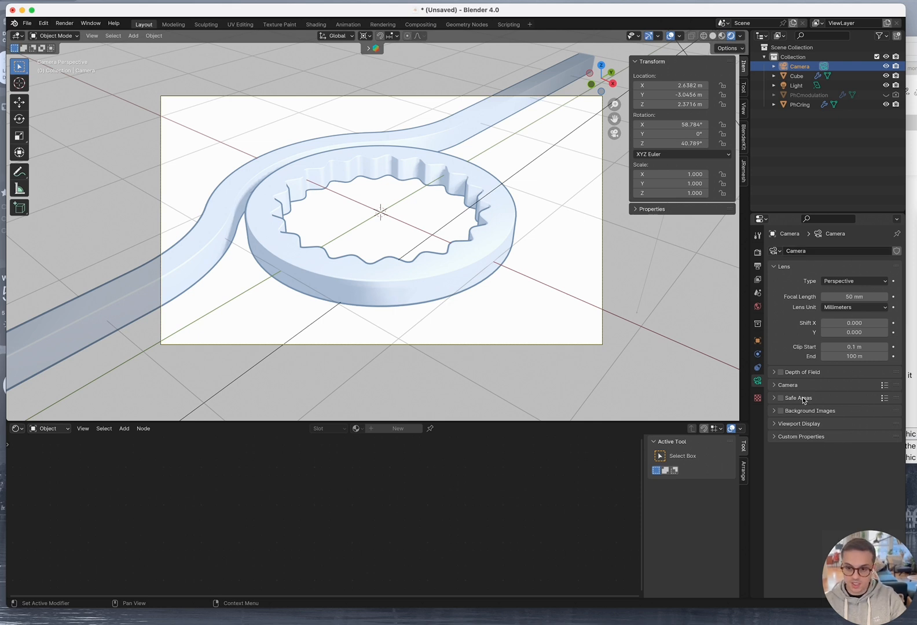
Examine the camera's depth of field, sensor and background image settings, leaving depth of field disabled
left_click(799, 375)
left_click(783, 373)
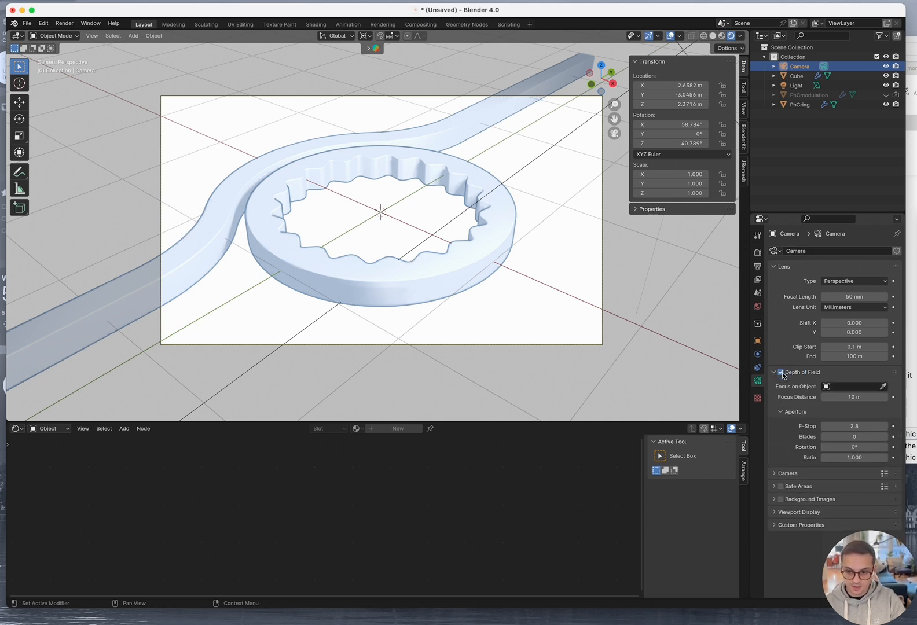
left_click(782, 373)
left_click(776, 373)
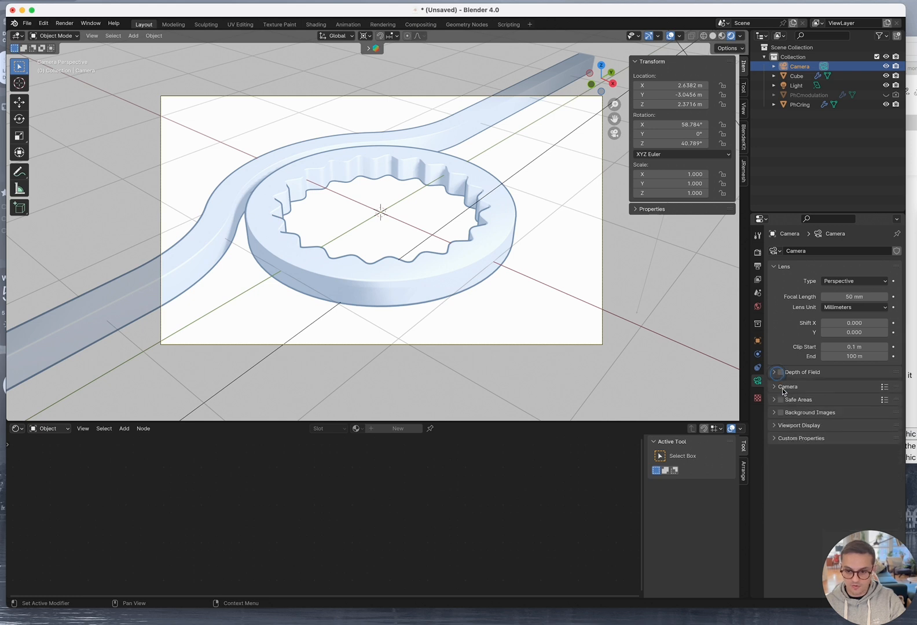
left_click(787, 385)
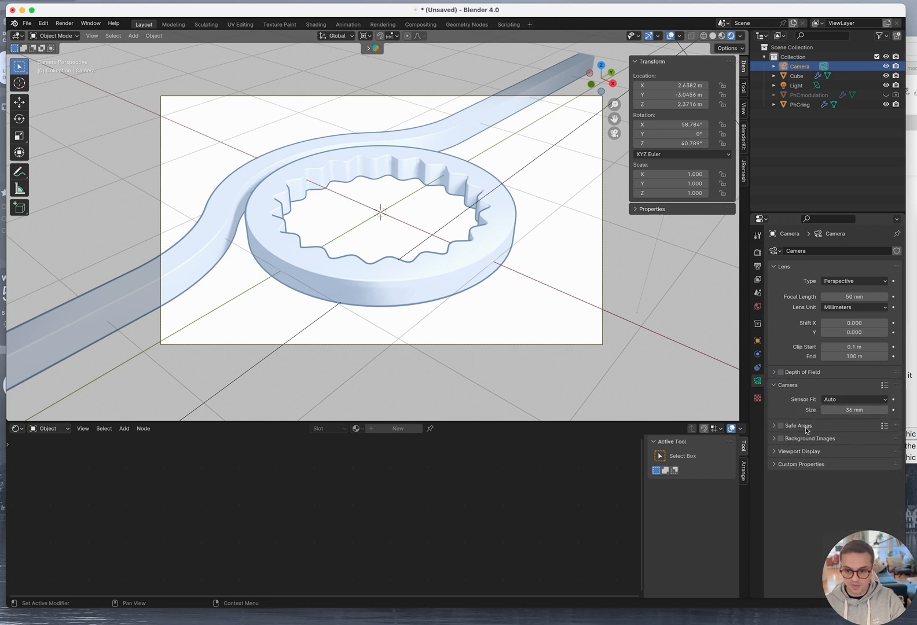
left_click(776, 439)
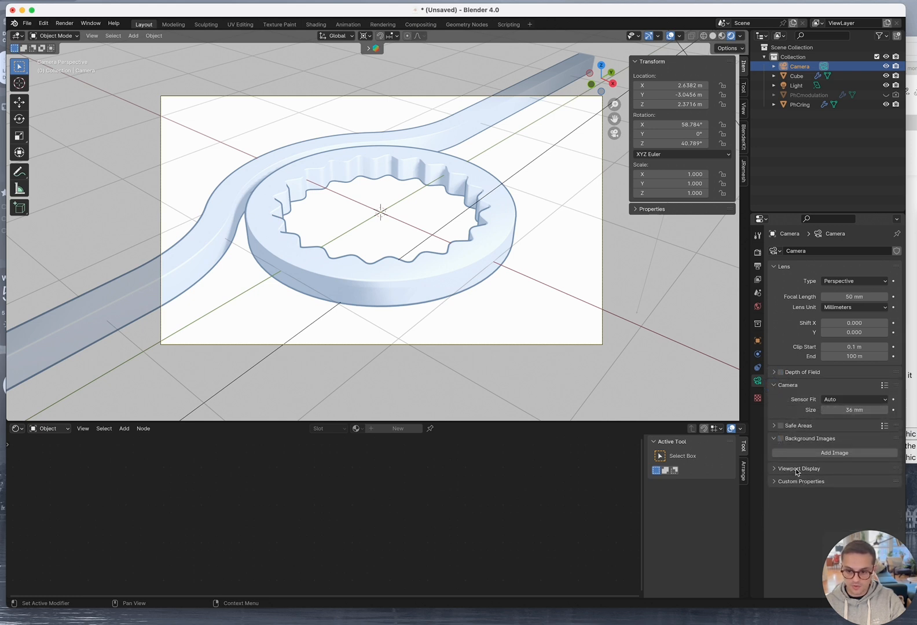
left_click(769, 439)
left_click(773, 374)
left_click(773, 374)
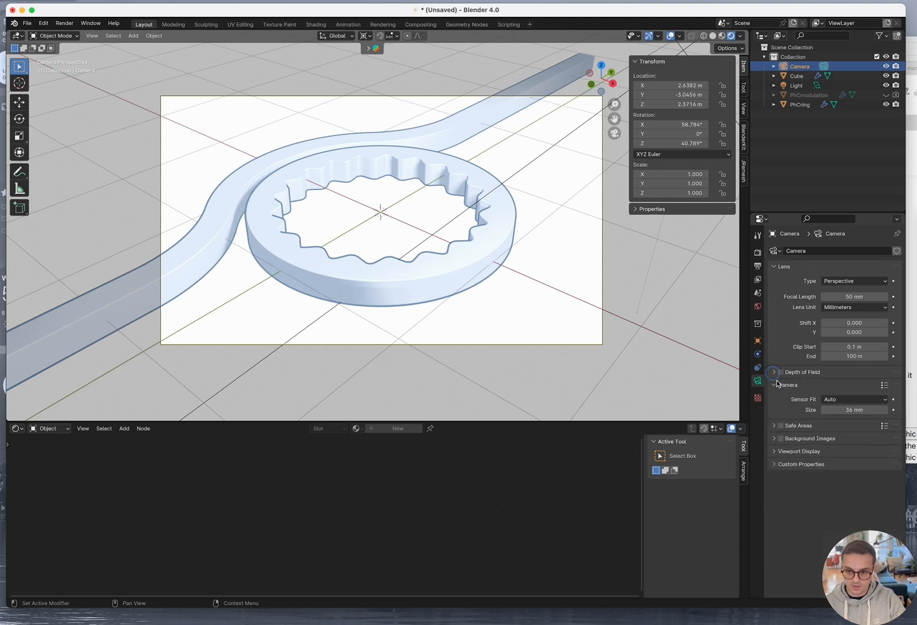
left_click(775, 386)
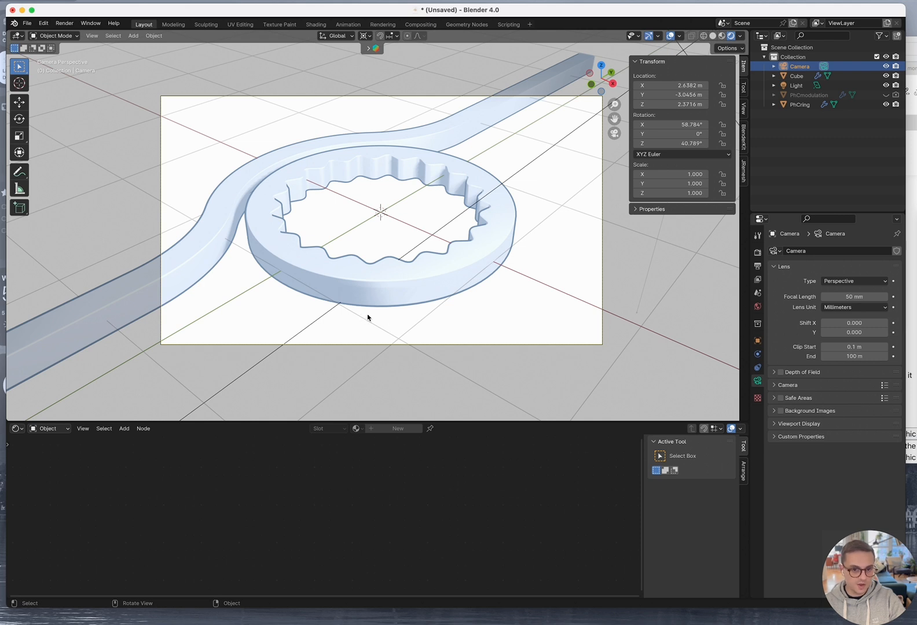
Try the Orthographic lens type on the camera and switch it back to Perspective
left_click(851, 281)
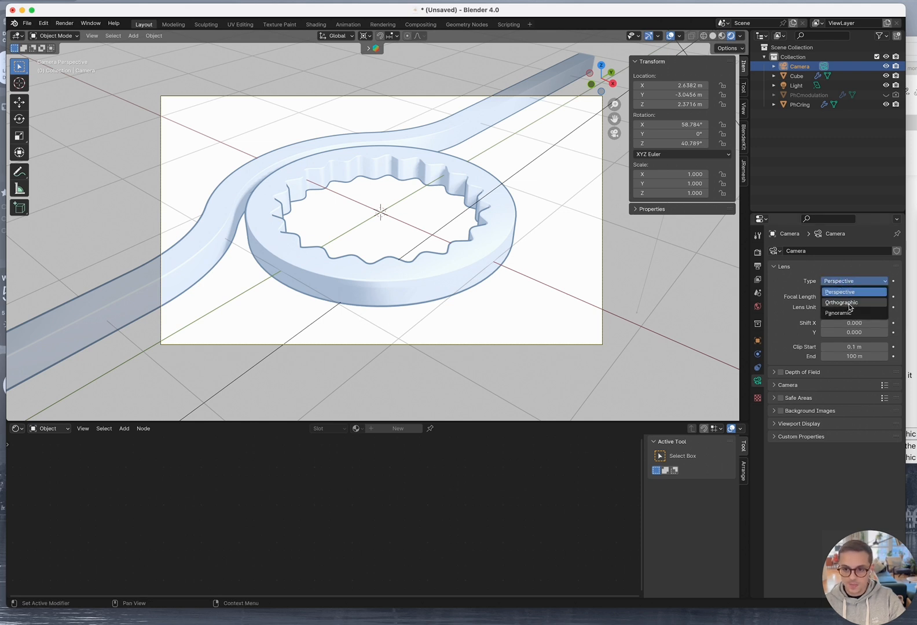
left_click(850, 303)
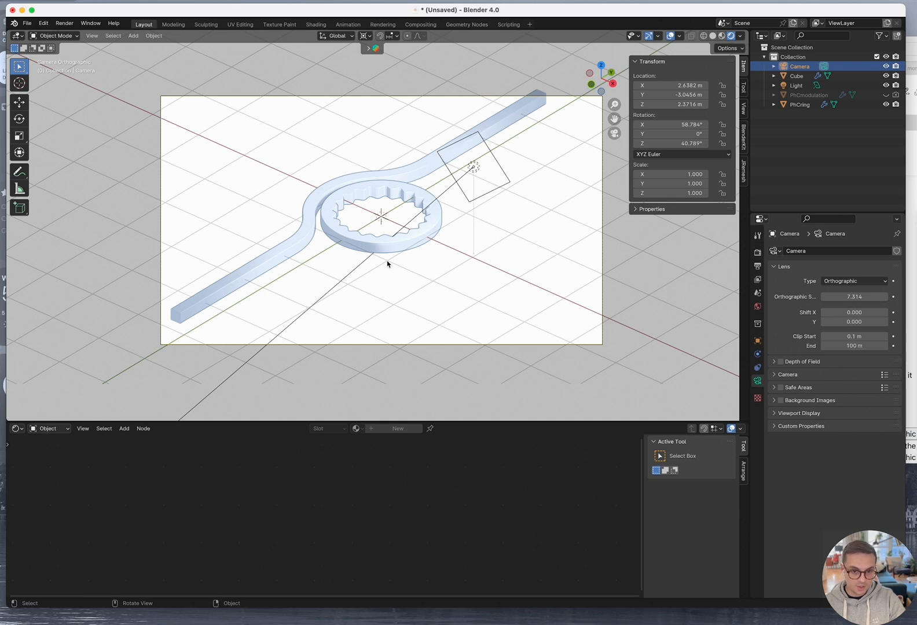
left_click(833, 281)
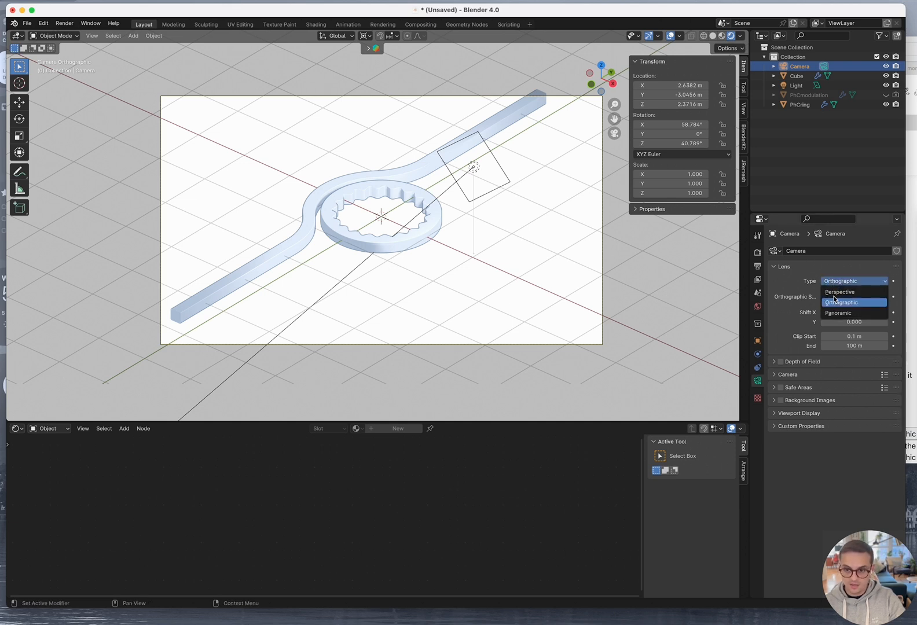
left_click(836, 291)
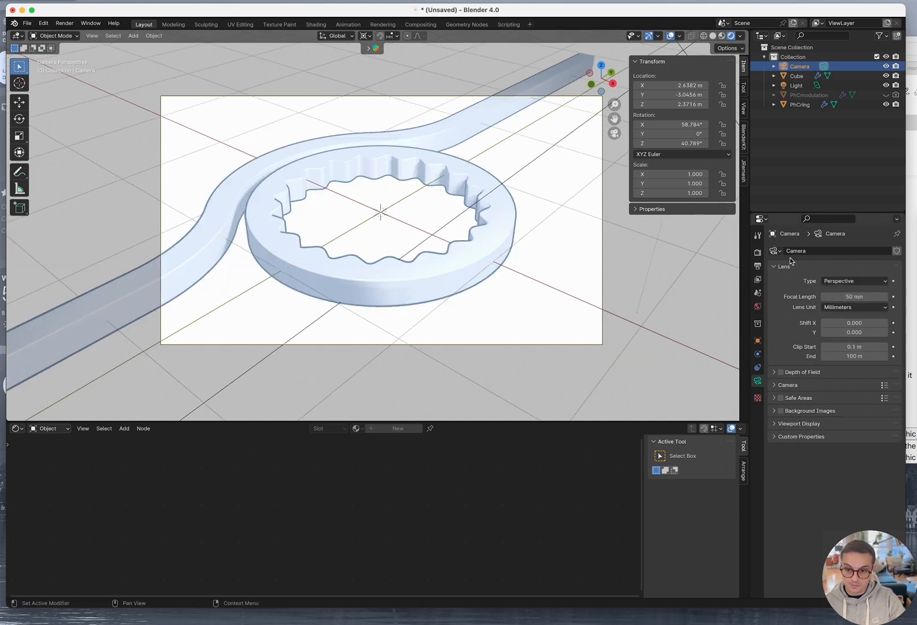
Render the image and examine the ring's wavy inner outline up close in the resized render window
left_click(757, 266)
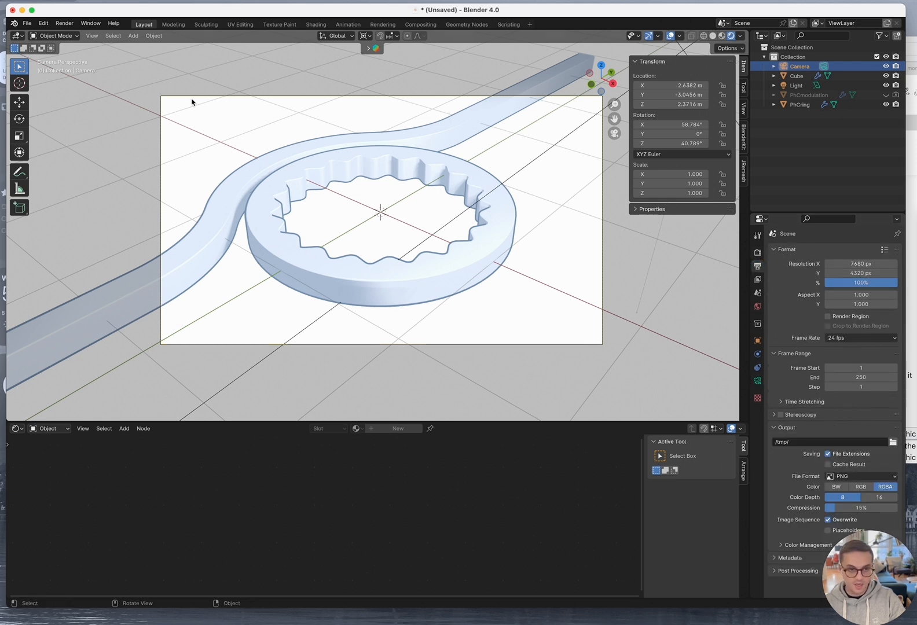
left_click(65, 23)
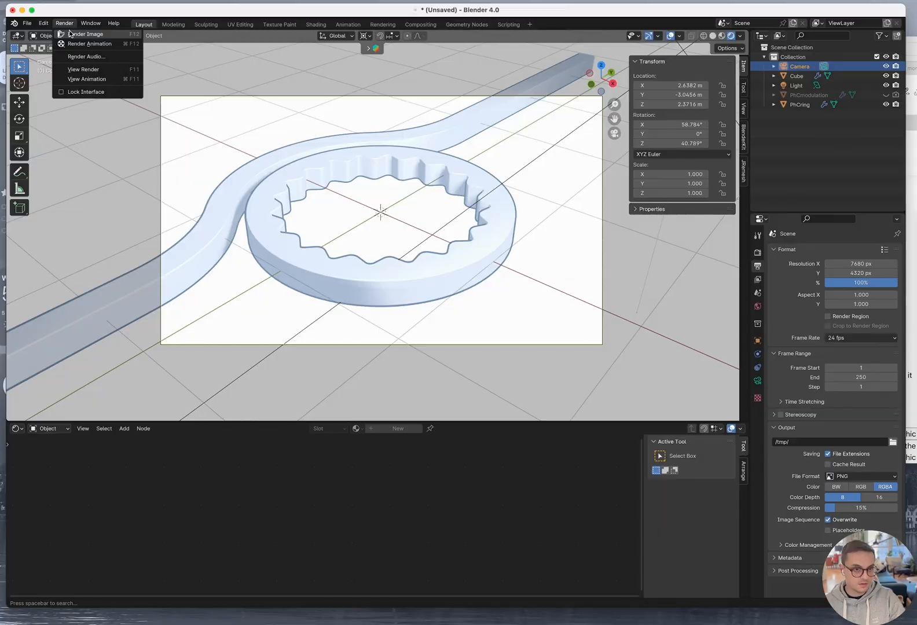
left_click(70, 34)
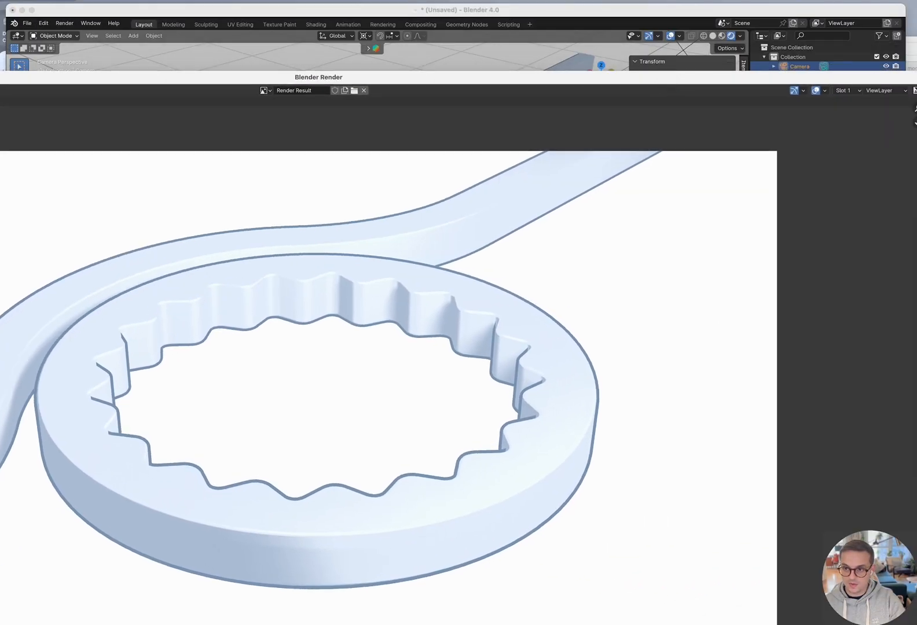
left_click_drag(879, 97, 563, 208, "alt")
left_click_drag(493, 215, 604, 92)
key("Home")
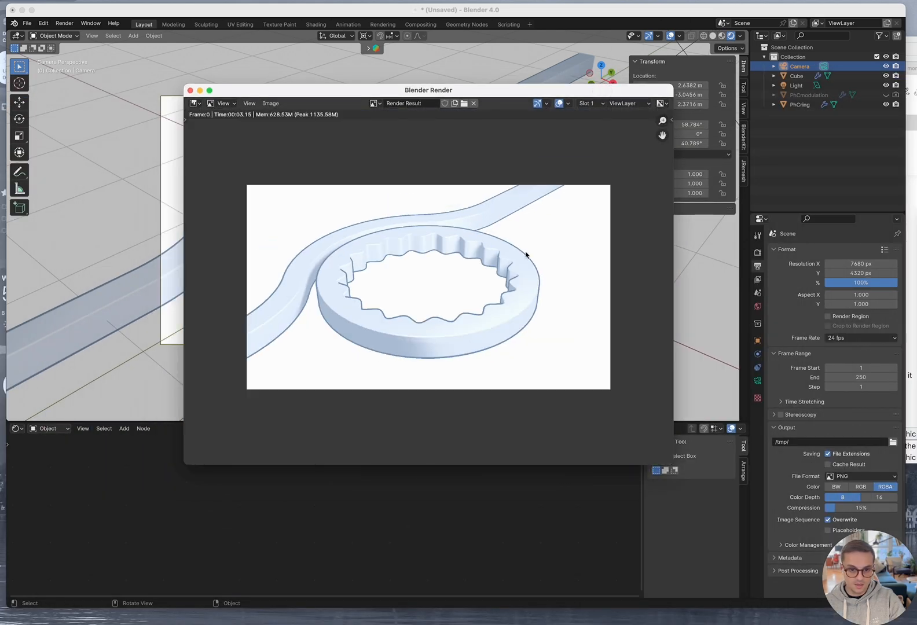
scroll(444, 339, "up", 8)
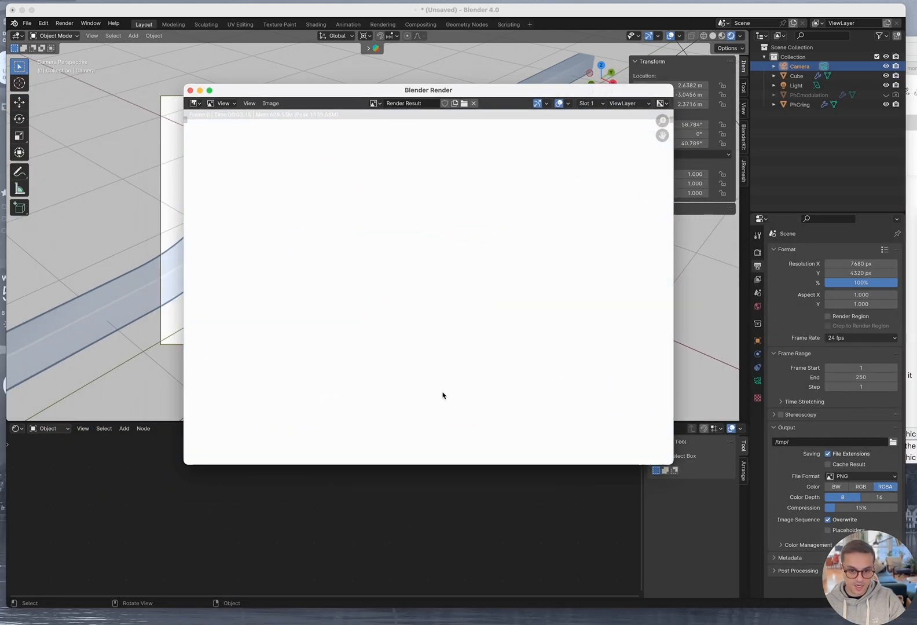
scroll(463, 278, "up", 3)
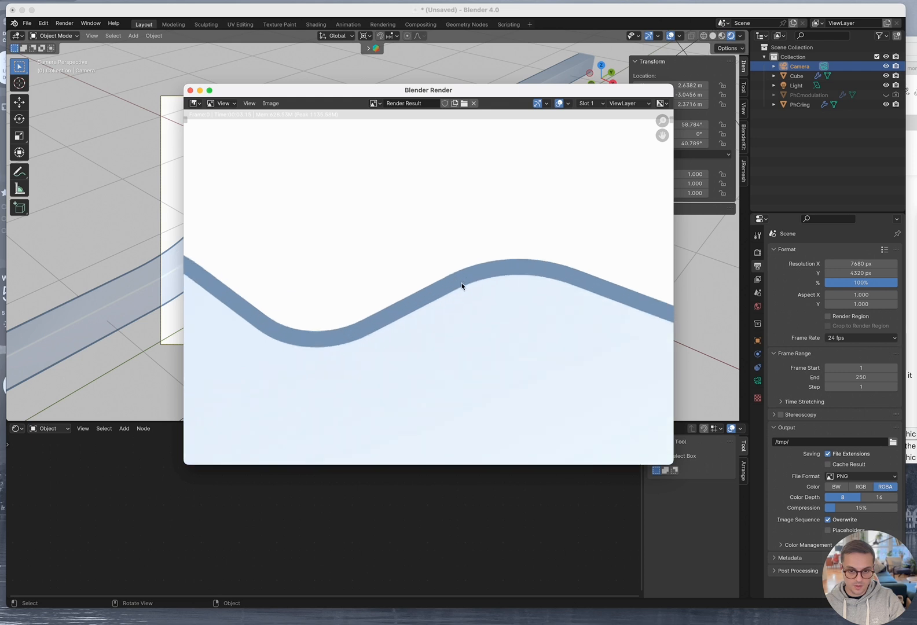
scroll(461, 287, "down", 3)
scroll(459, 309, "down", 5)
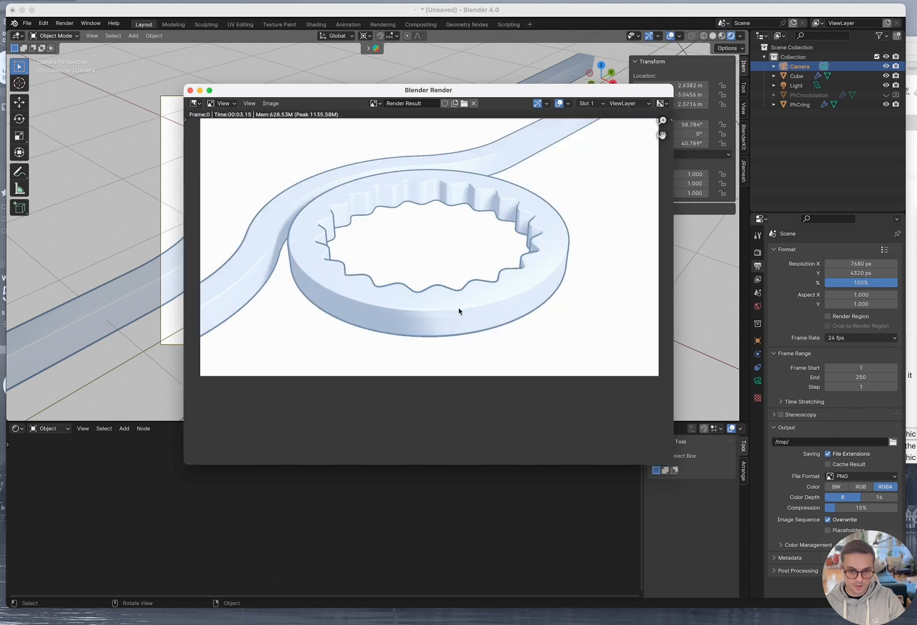
scroll(463, 272, "up", 1)
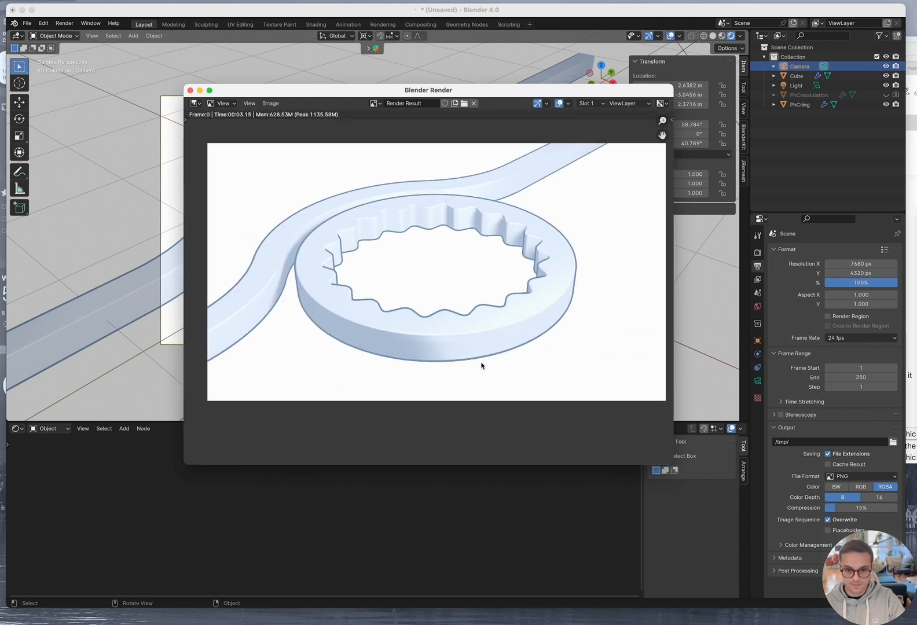
Close the render window and look at the microring reference drawings in Figure1.pdf before returning to the scene
left_click(190, 91)
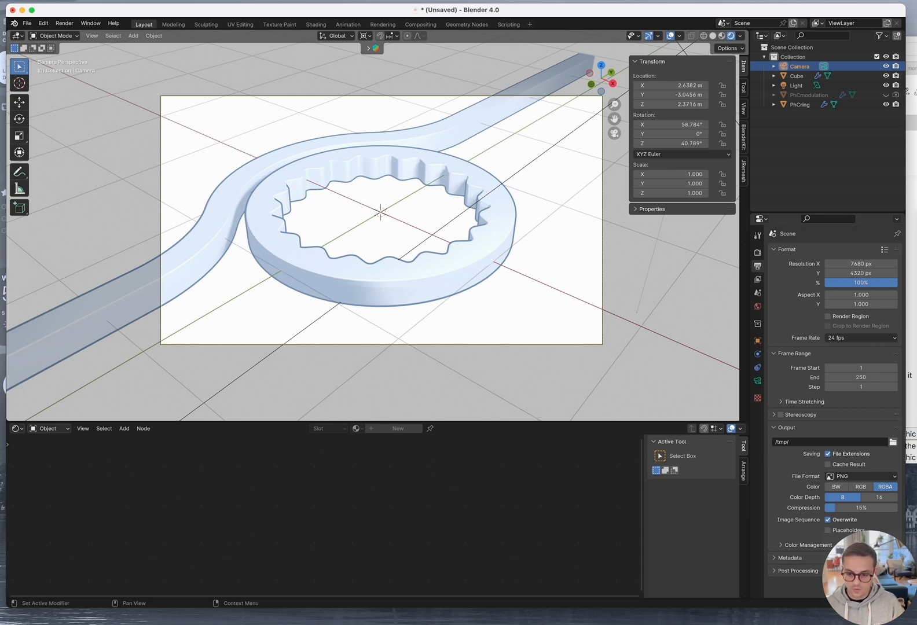
key("super+Tab")
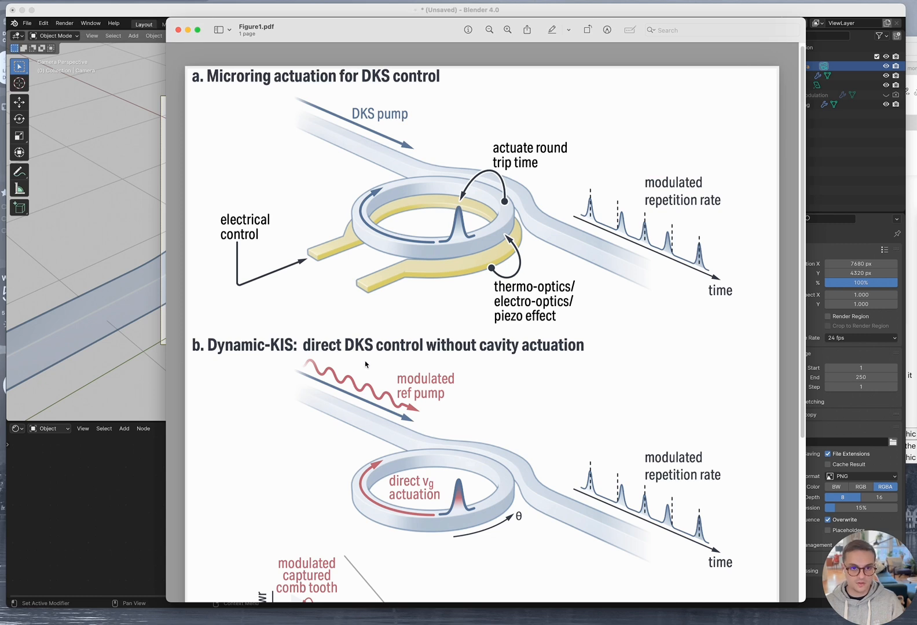
left_click(156, 386)
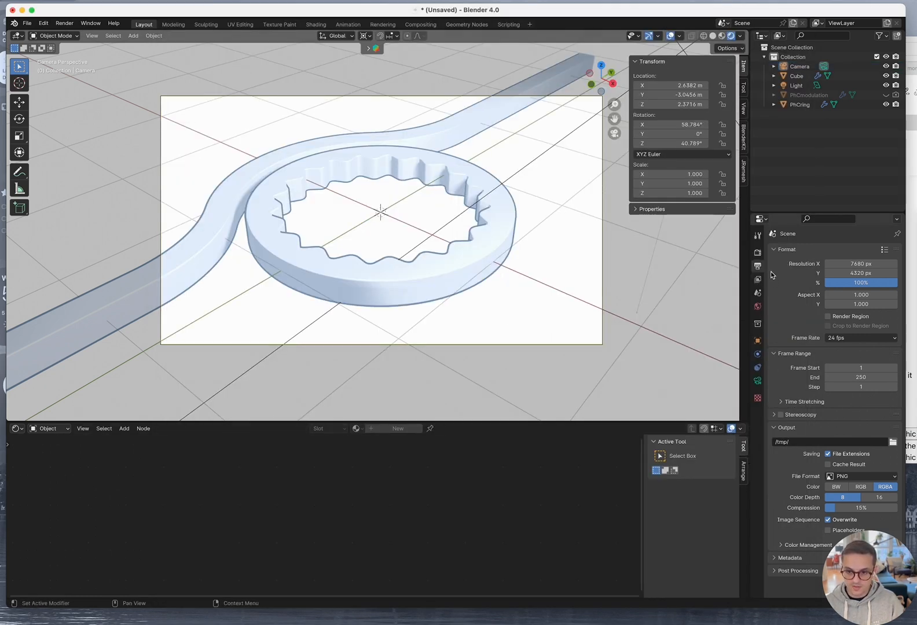
Make the render film transparent and show all the World shader nodes in the node editor
left_click(758, 254)
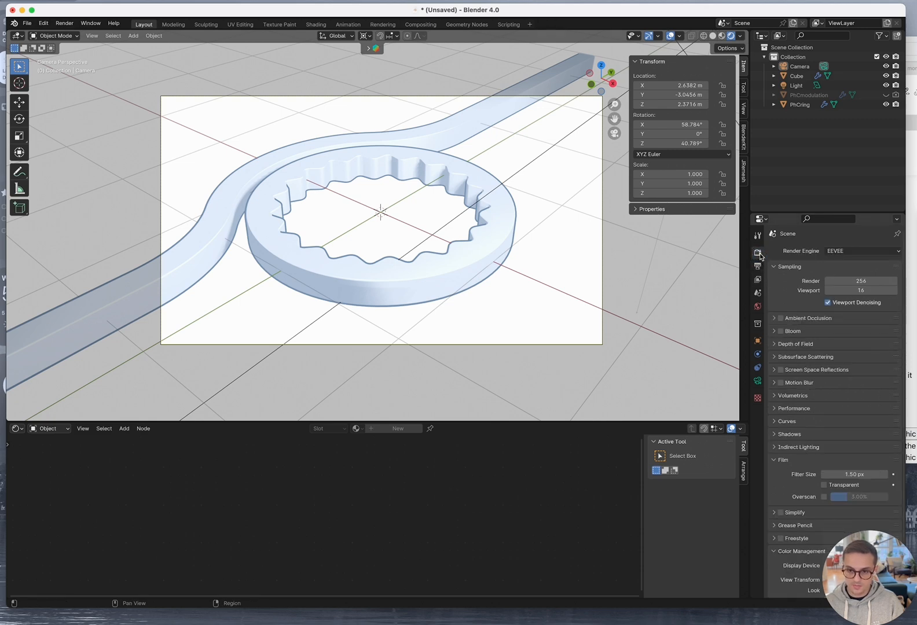
left_click(825, 485)
left_click(58, 429)
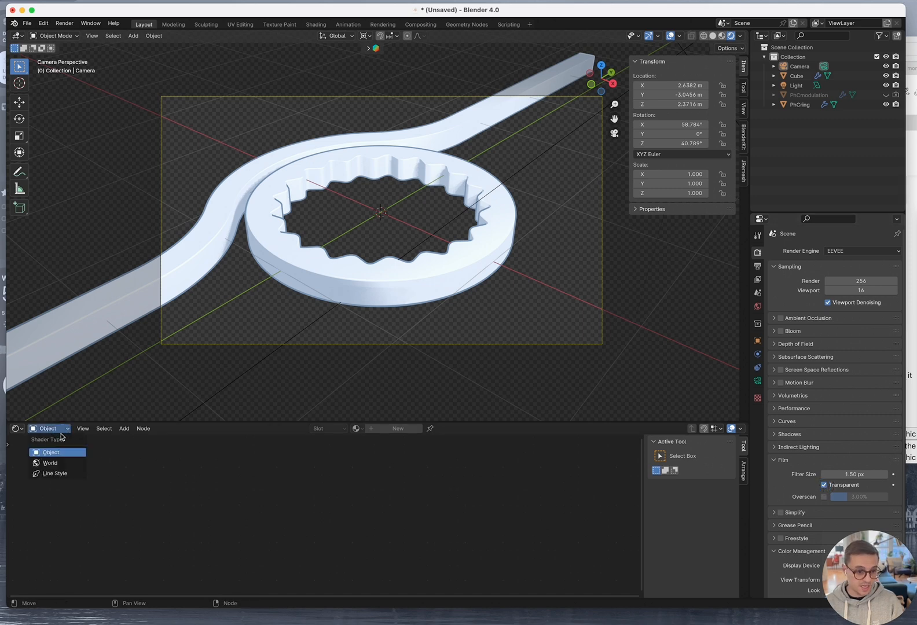
left_click(49, 428)
left_click(51, 464)
key("Home")
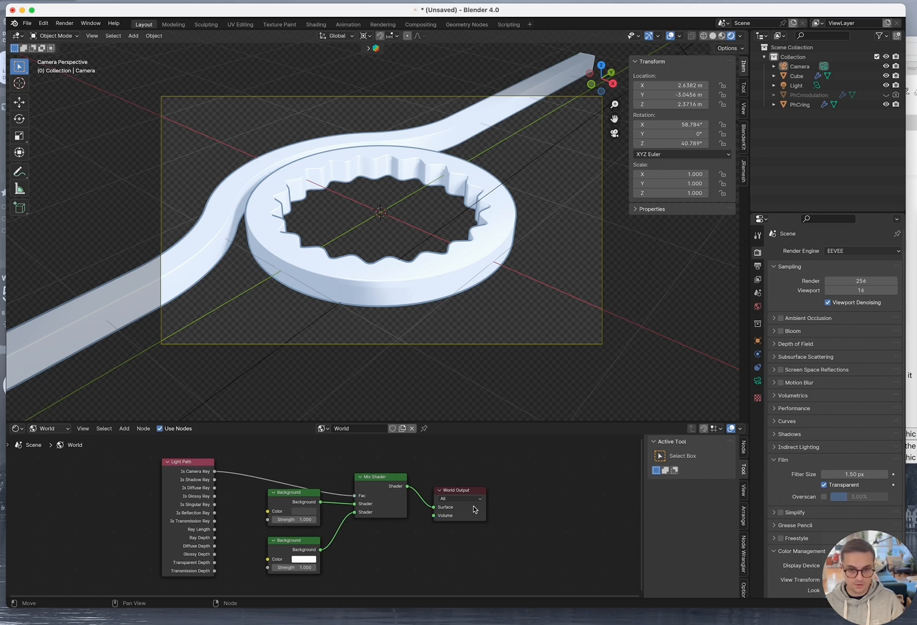
Render the image with the transparent background and fit the whole result in the repositioned render window
left_click(64, 23)
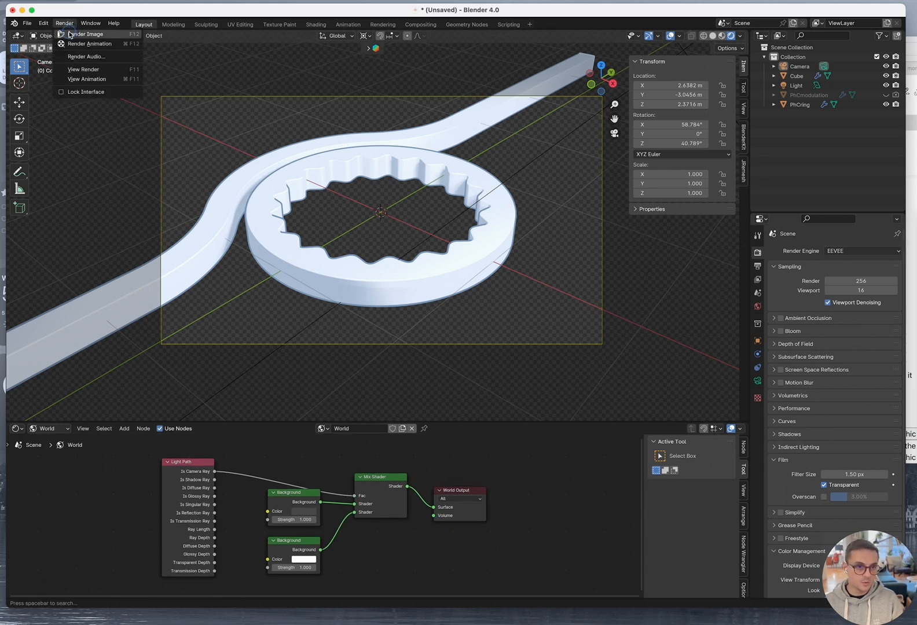
left_click(68, 34)
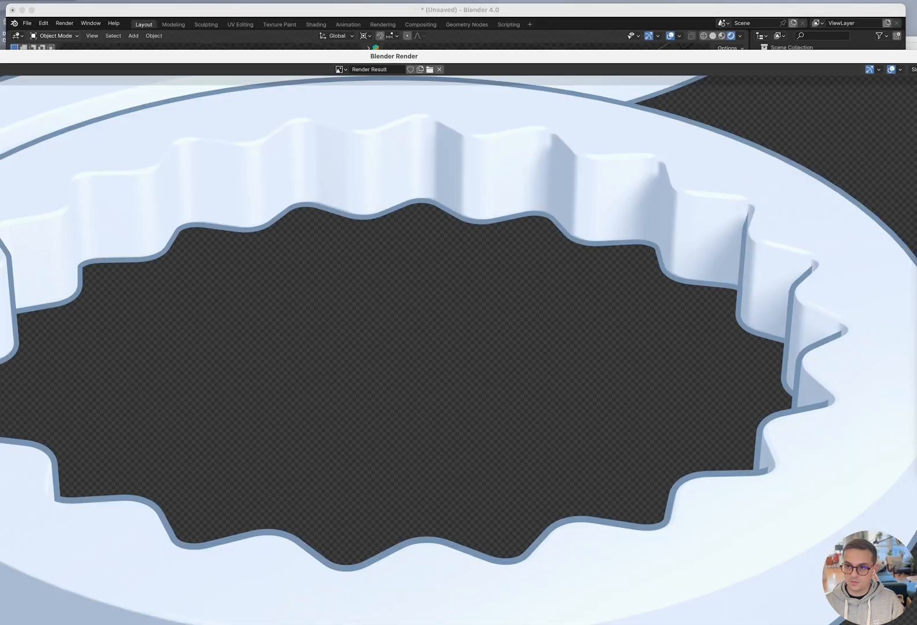
left_click_drag(915, 51, 644, 91)
scroll(518, 334, "down", 3)
scroll(509, 333, "down", 2)
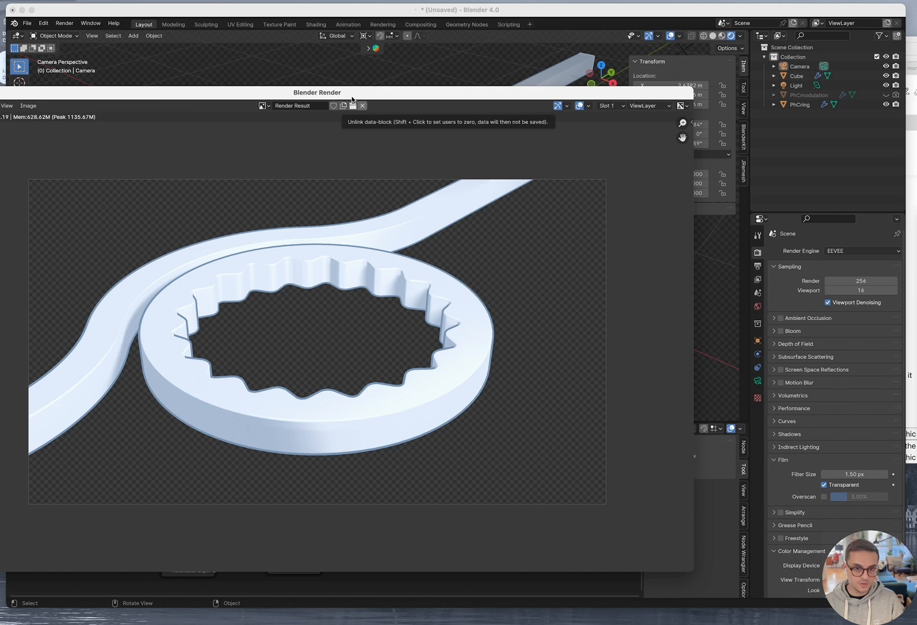
left_click_drag(352, 97, 440, 65)
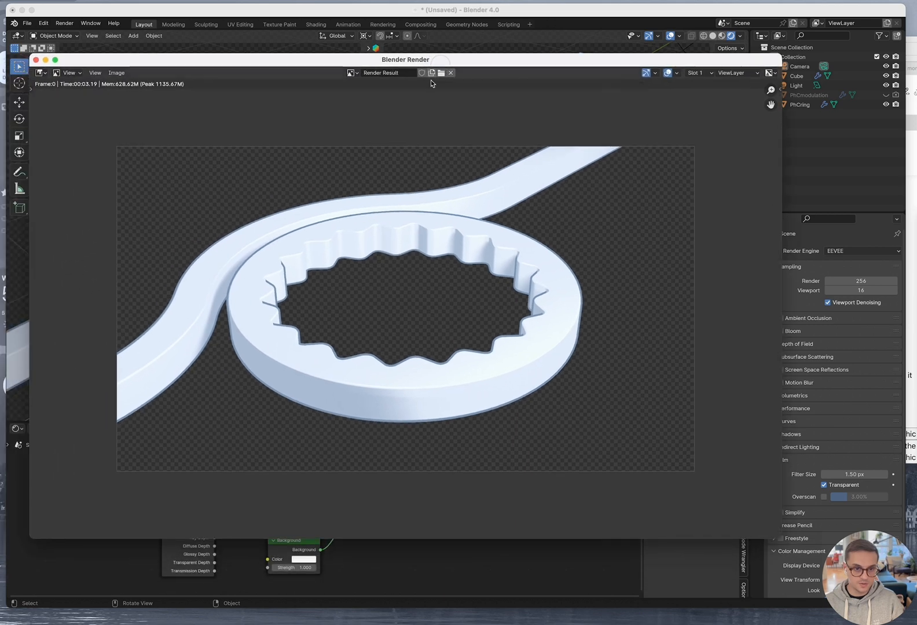
Save the render to Downloads as TestPulleyPhCRing.png, overwriting the existing file, in 8-bit RGBA PNG format with 0% compression
left_click(117, 72)
left_click(140, 138)
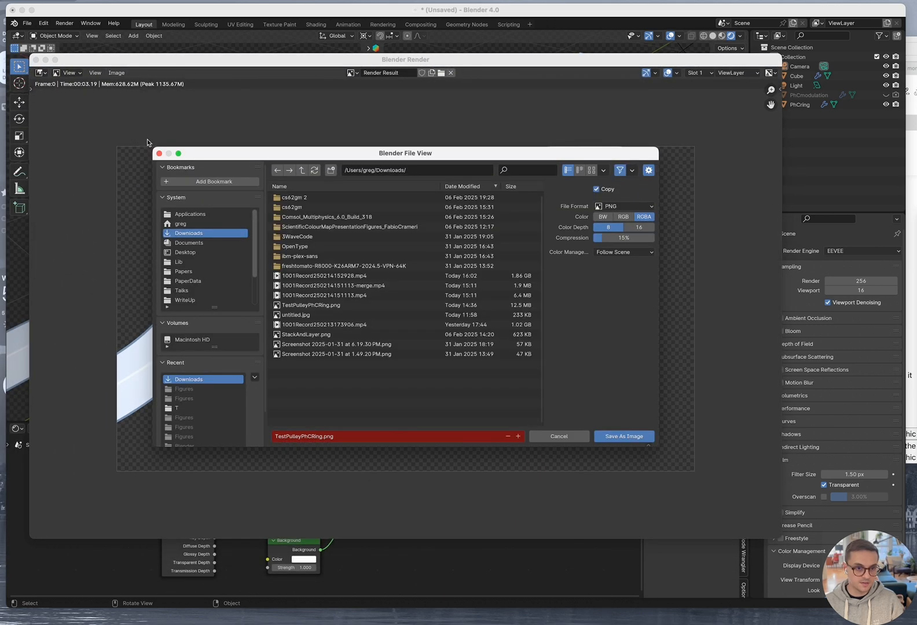
left_click(341, 433)
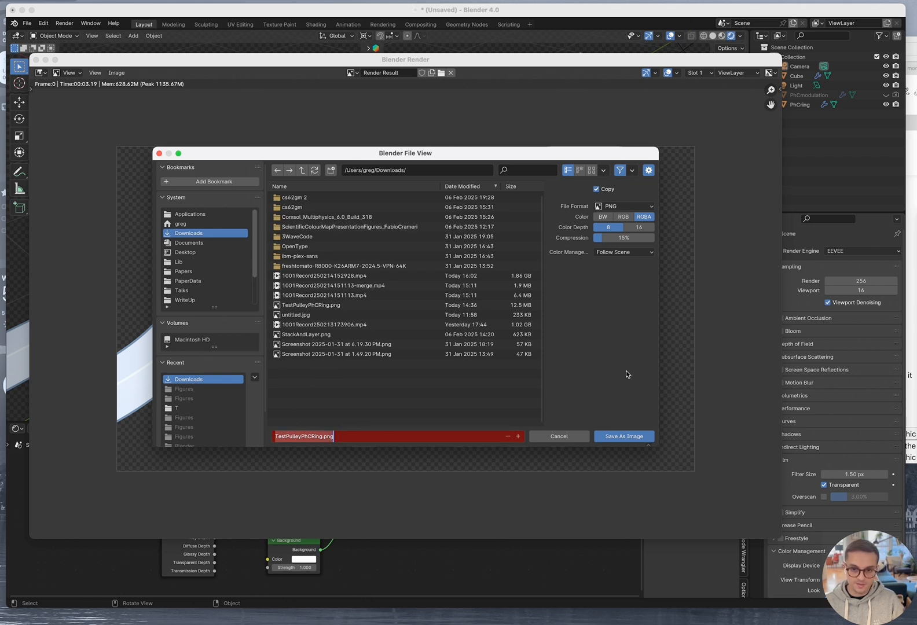
left_click(643, 220)
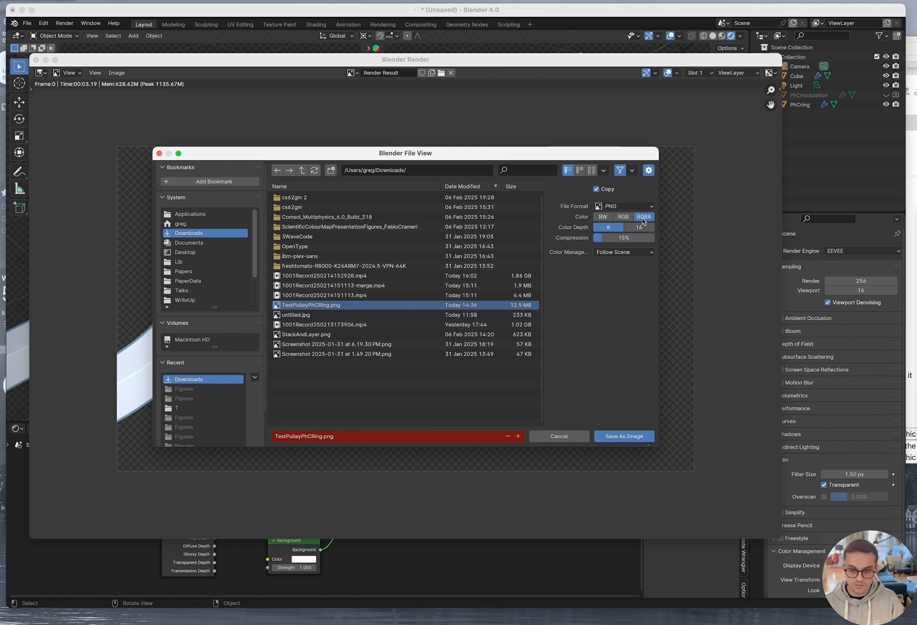
left_click(623, 217)
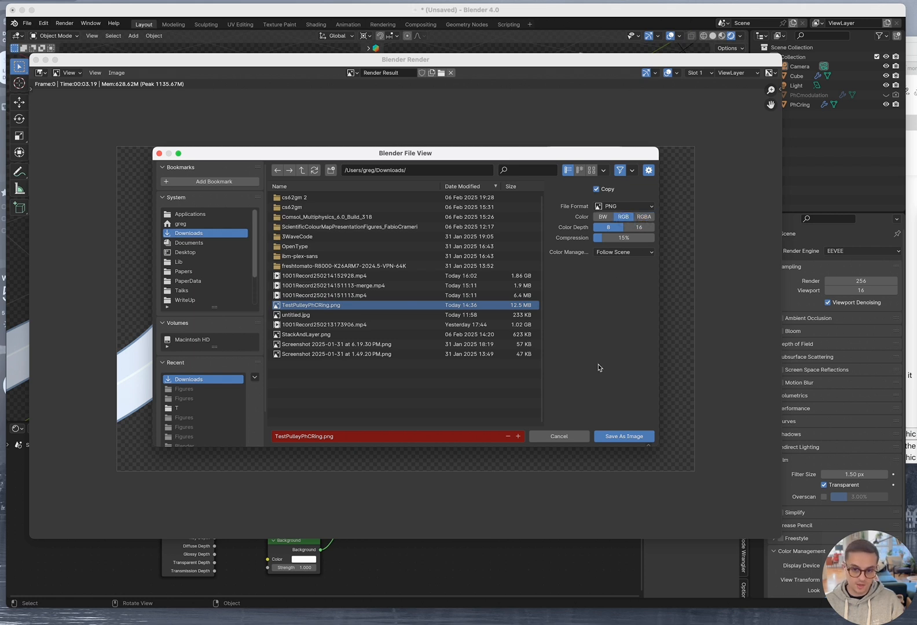
left_click(644, 217)
left_click_drag(636, 238, 593, 241)
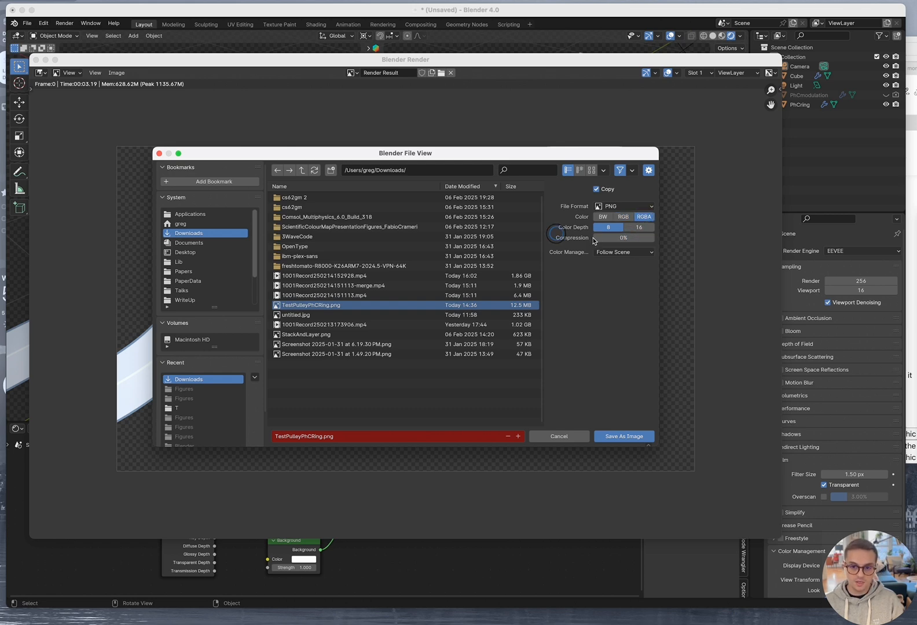
left_click(624, 438)
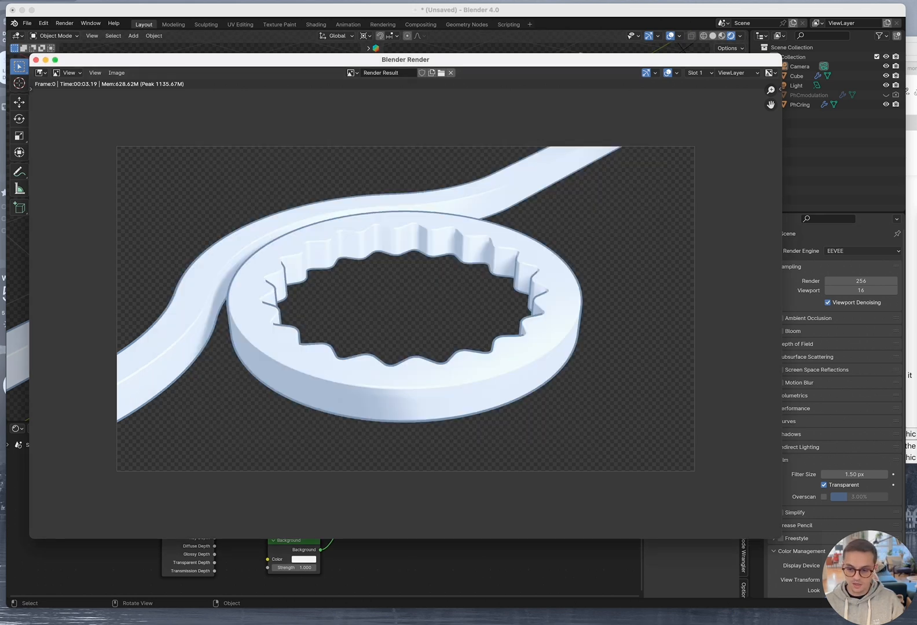
Check the saved render in the Downloads folder and close the render window
left_click(905, 623)
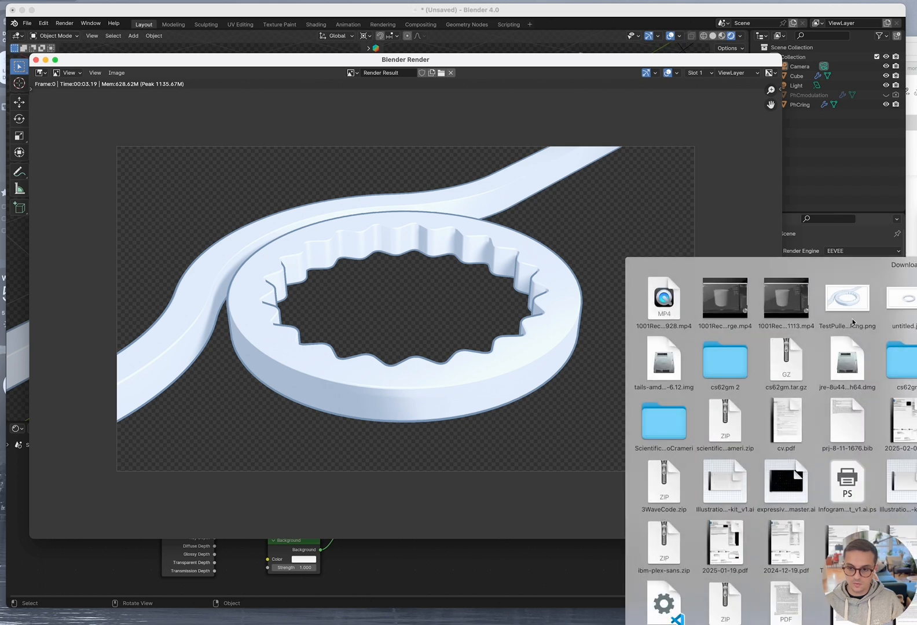
key("space")
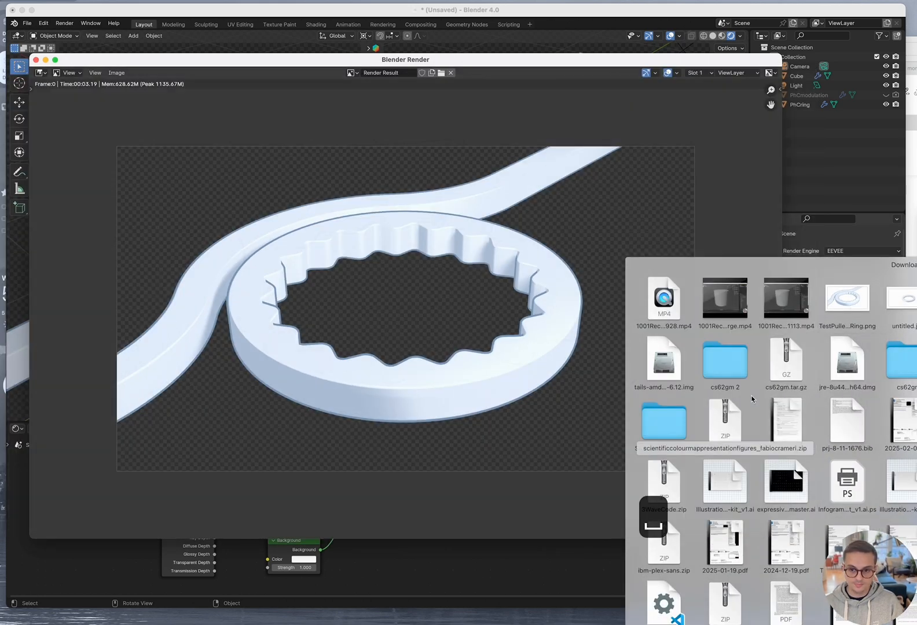
left_click(556, 446)
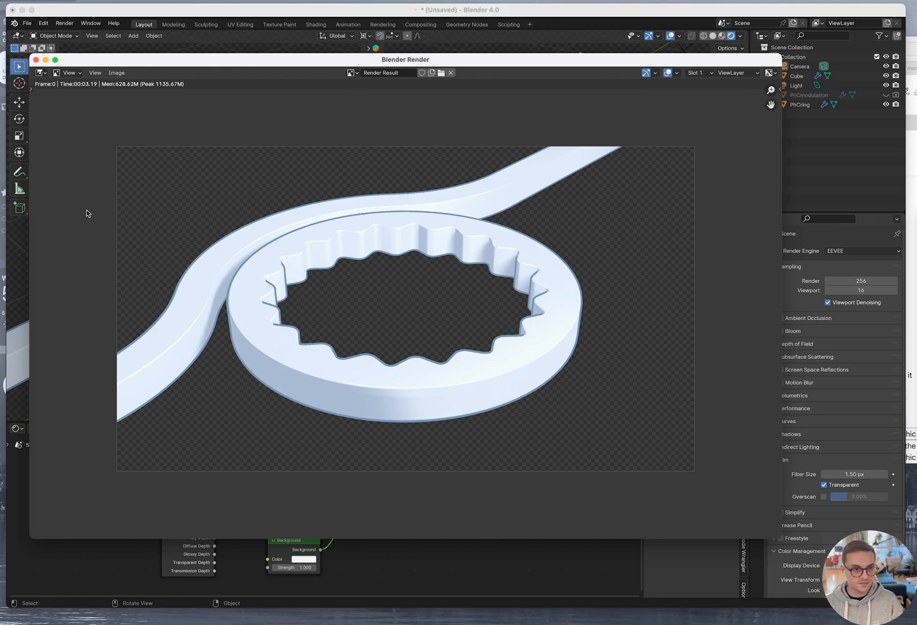
left_click(36, 59)
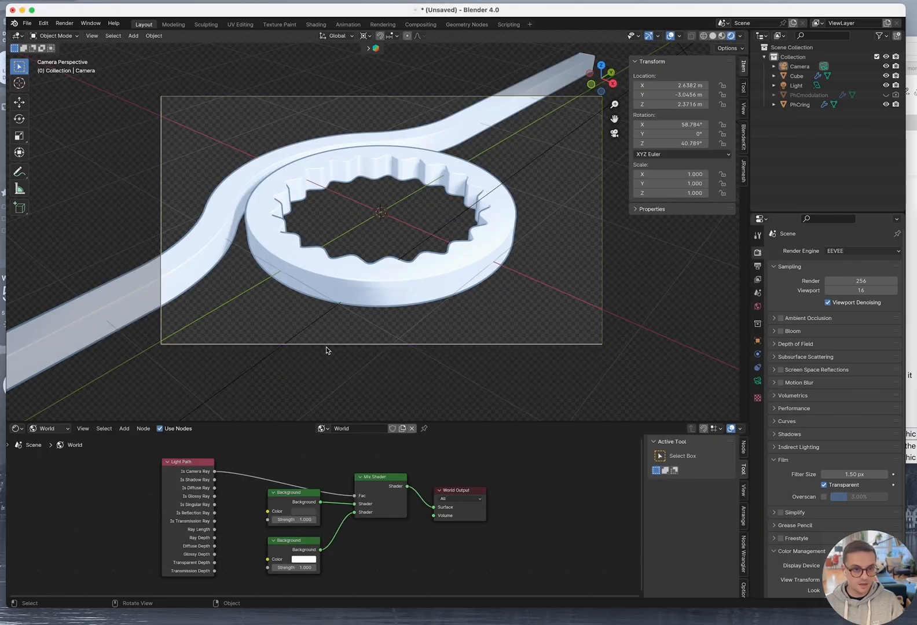
Switch the 3D viewport to solid shading and check the ring and waveguide through the camera and from above
middle_click_drag(326, 347, 292, 267)
middle_click_drag(420, 289, 338, 337)
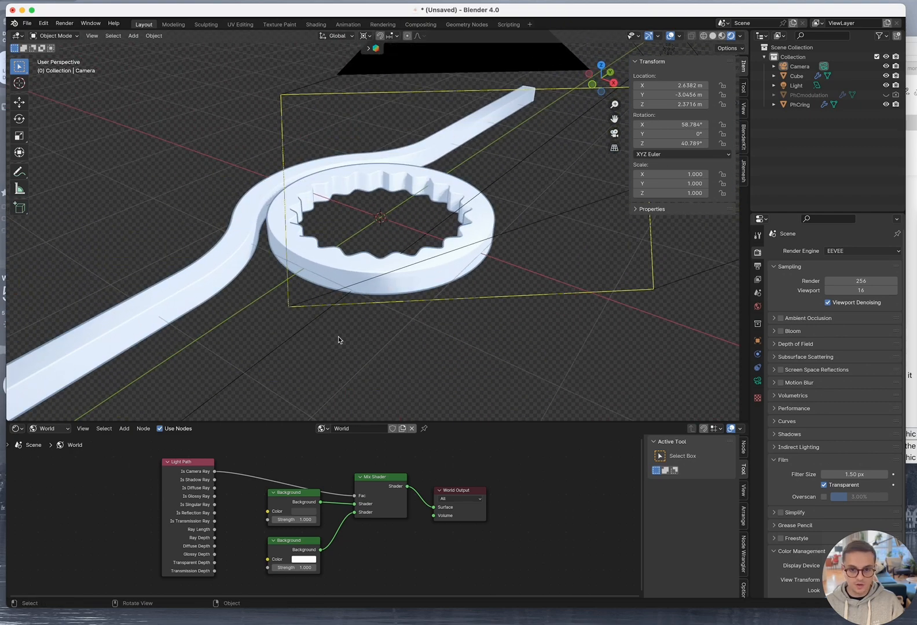
middle_click_drag(523, 339, 474, 340)
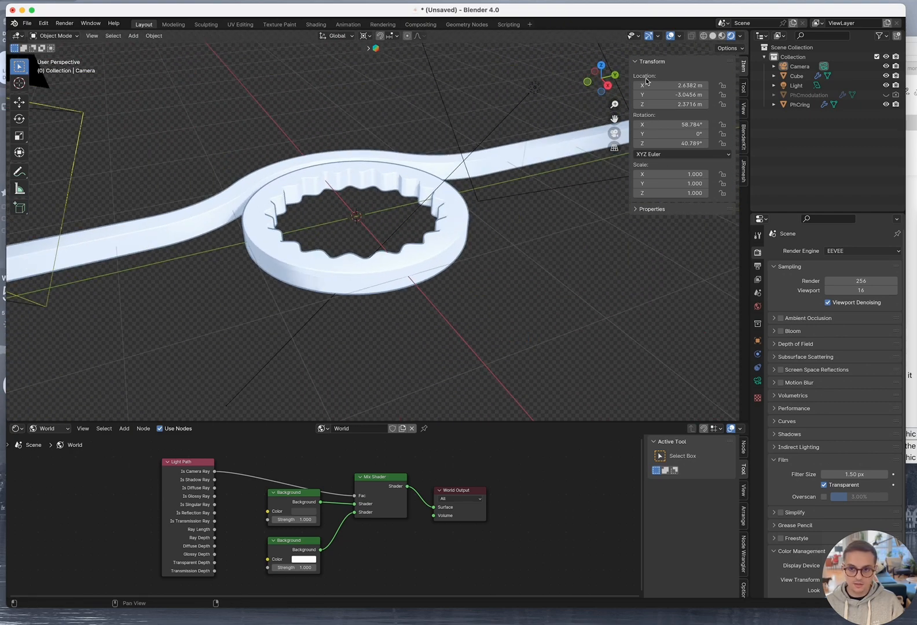
left_click(712, 36)
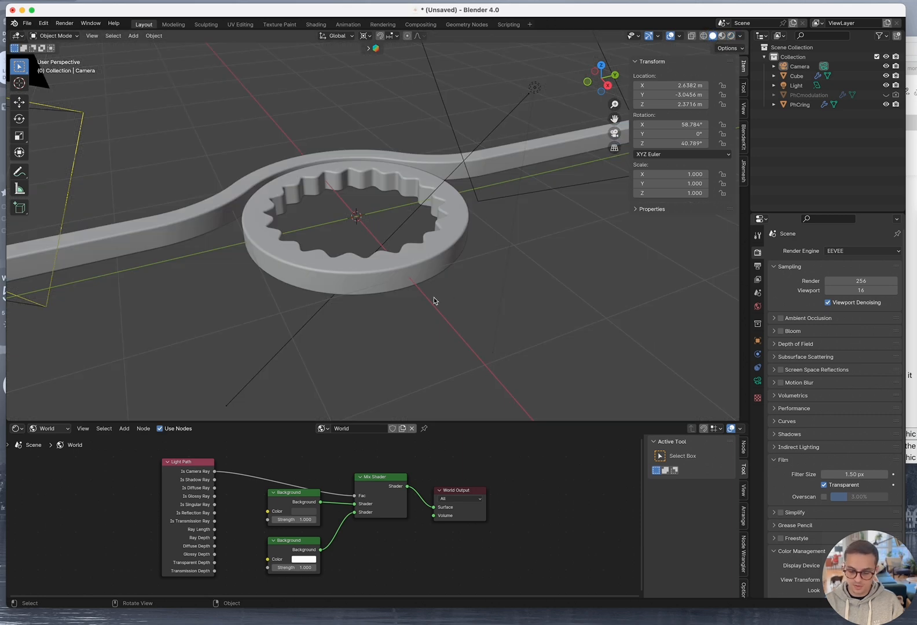
key("0")
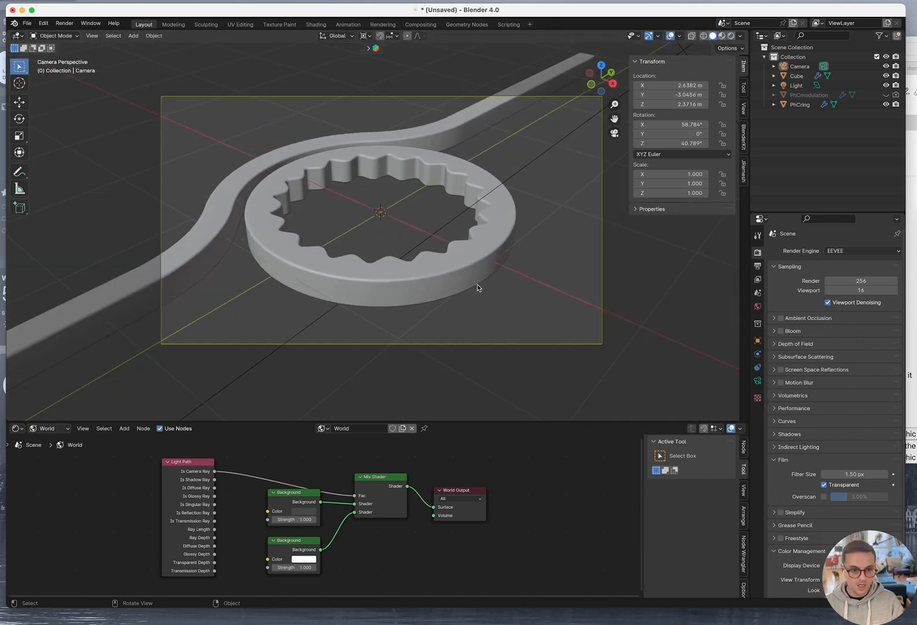
middle_click_drag(486, 299, 454, 321)
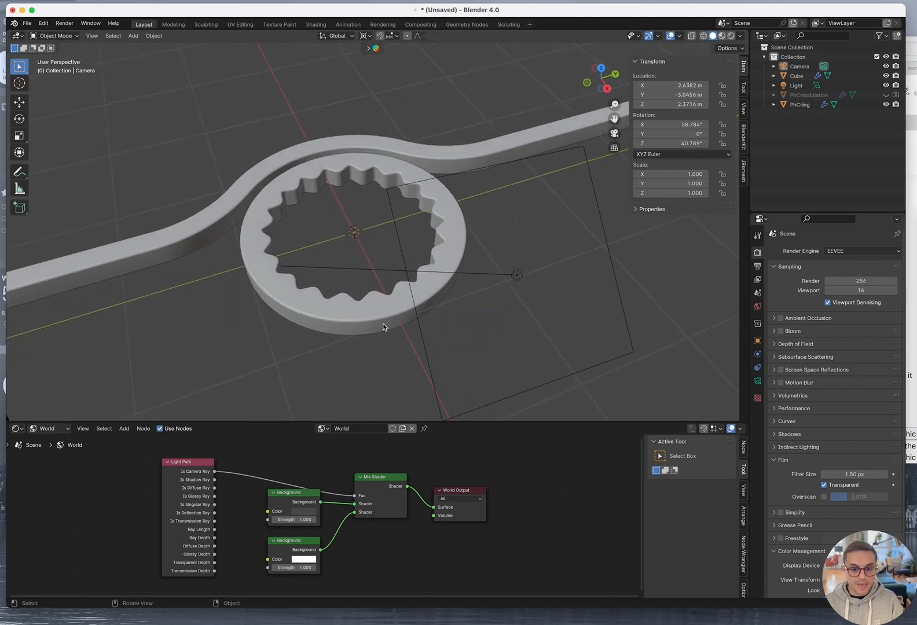
Add a Bezier circle with a 0.95 m radius at the center of the ring
key("space")
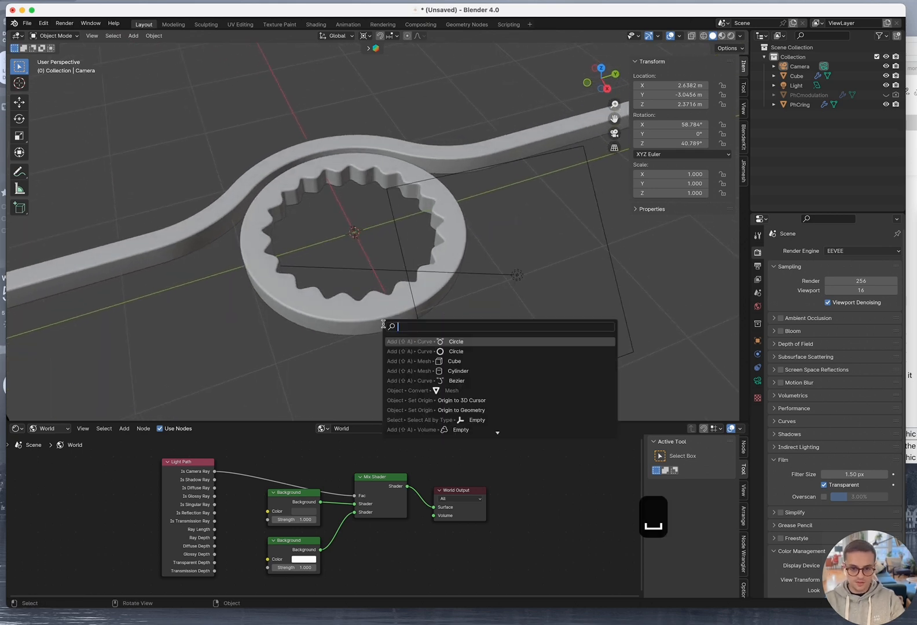
key("Return")
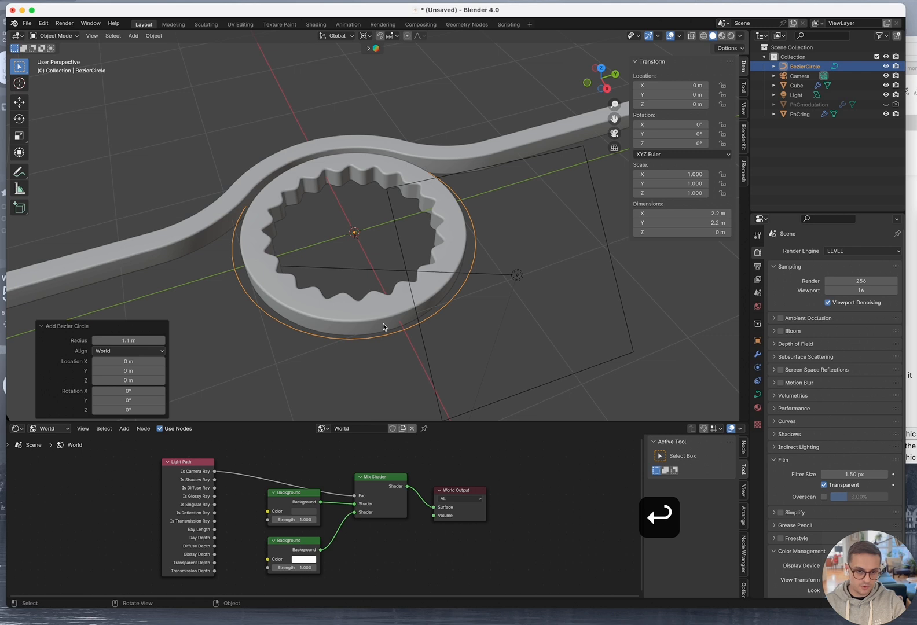
left_click(117, 340)
type("0.95")
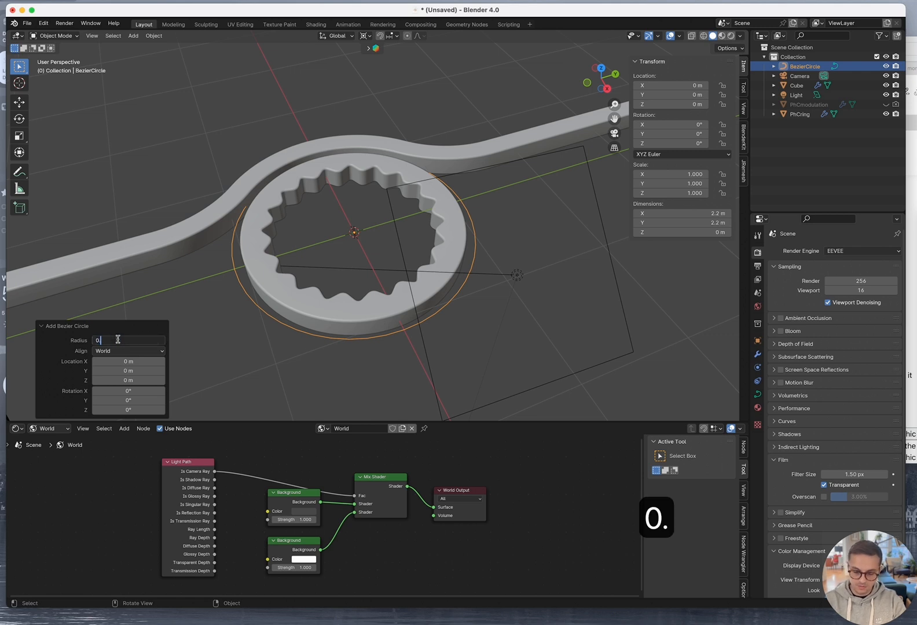
key("Tab")
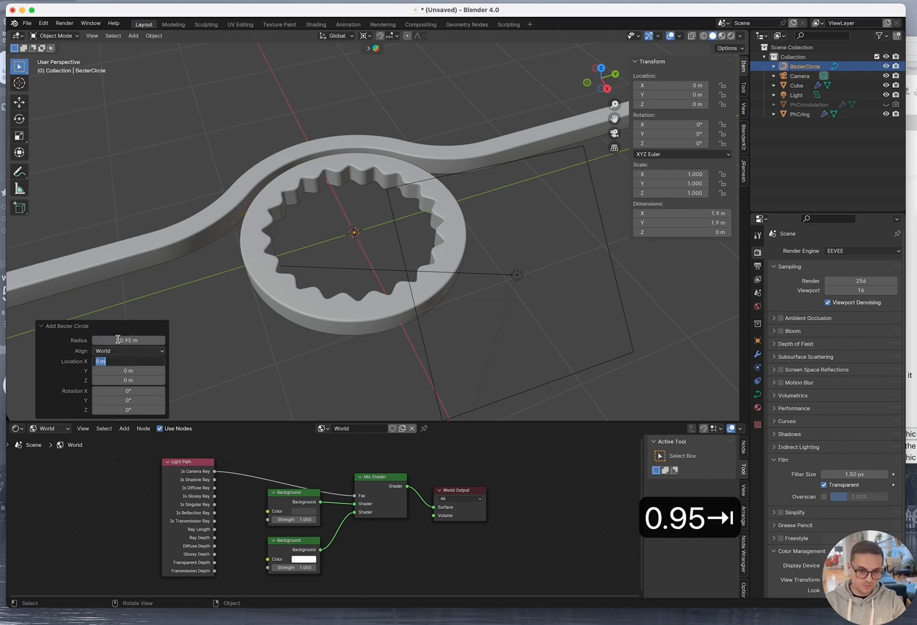
left_click(255, 363)
Raise the Bezier circle about 0.2 m along the Z axis to the ring's top surface
key("g")
key("z")
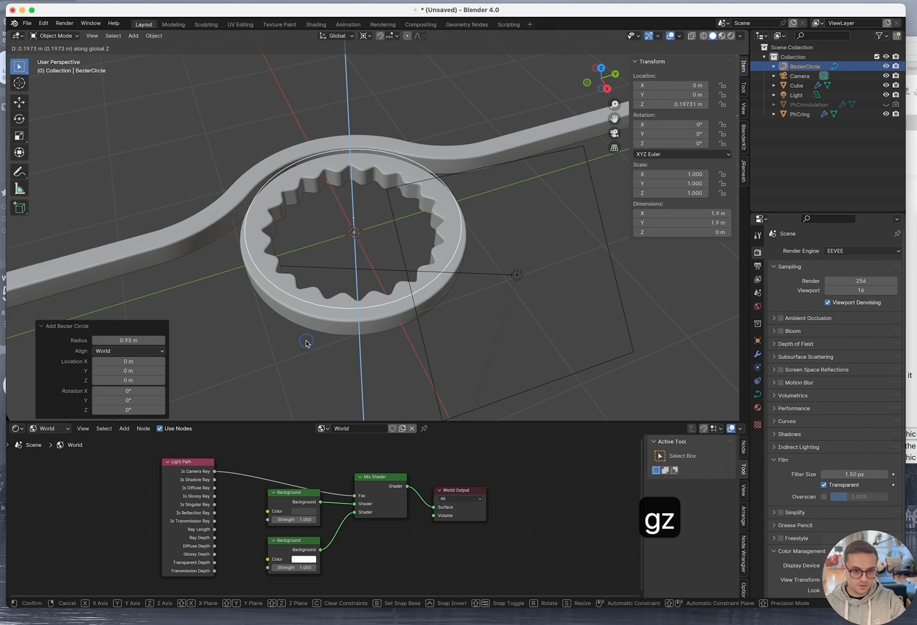
left_click(306, 344)
Subdivide all segments of the Bezier circle with 10 cuts in Edit Mode
middle_click_drag(294, 347, 311, 322)
key("Tab")
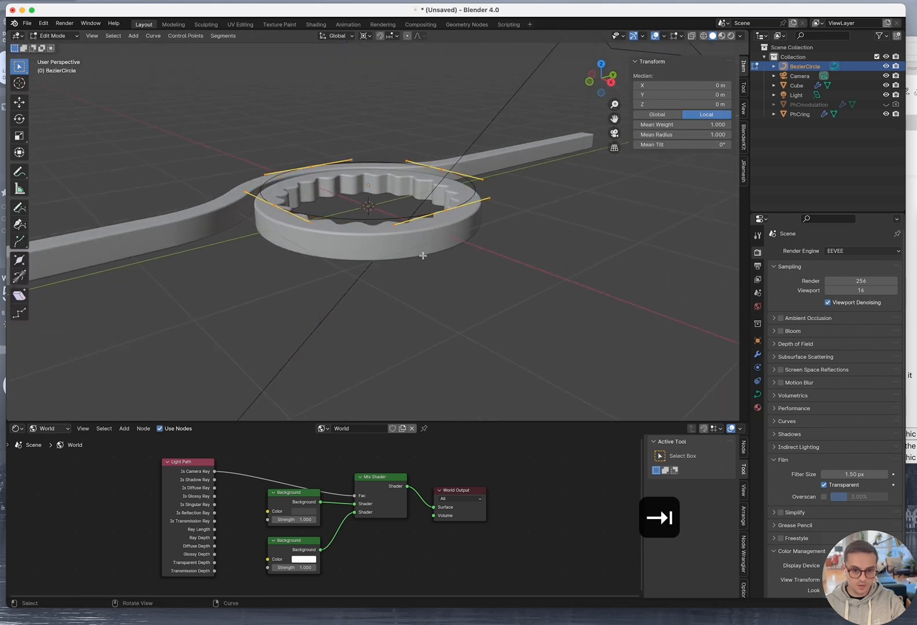
key("Tab")
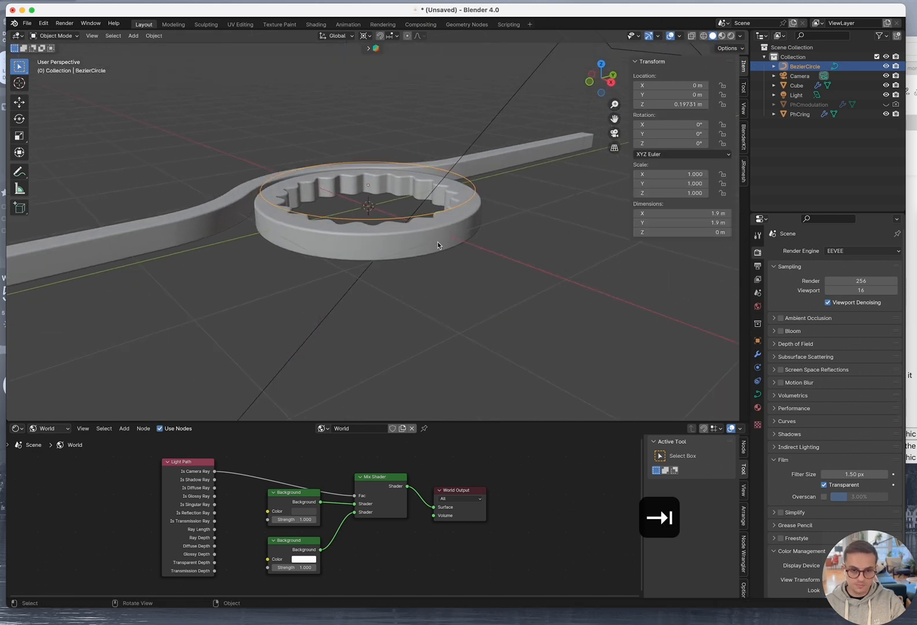
middle_click_drag(438, 247, 493, 287)
key("Tab")
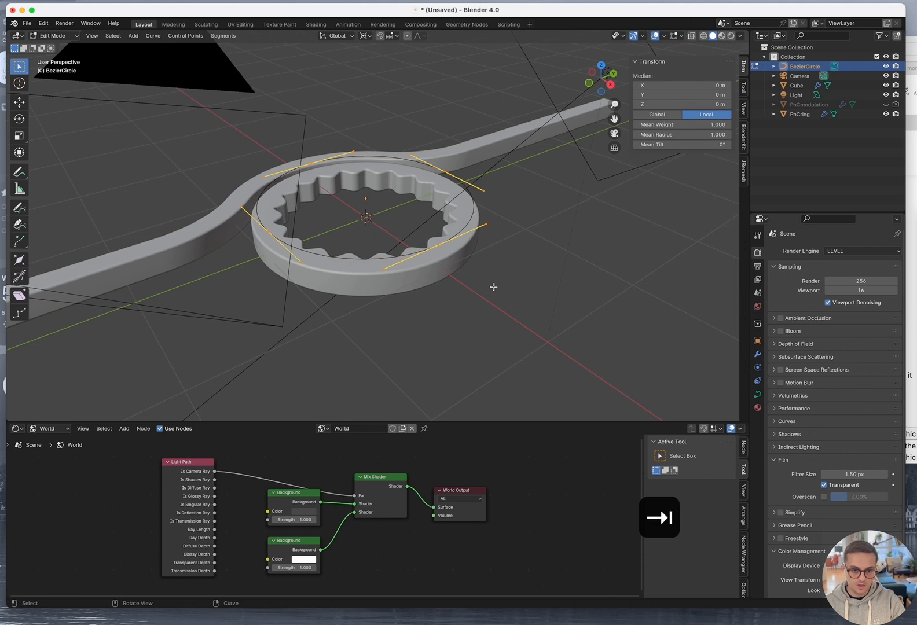
key("space")
type("sub")
key("Return")
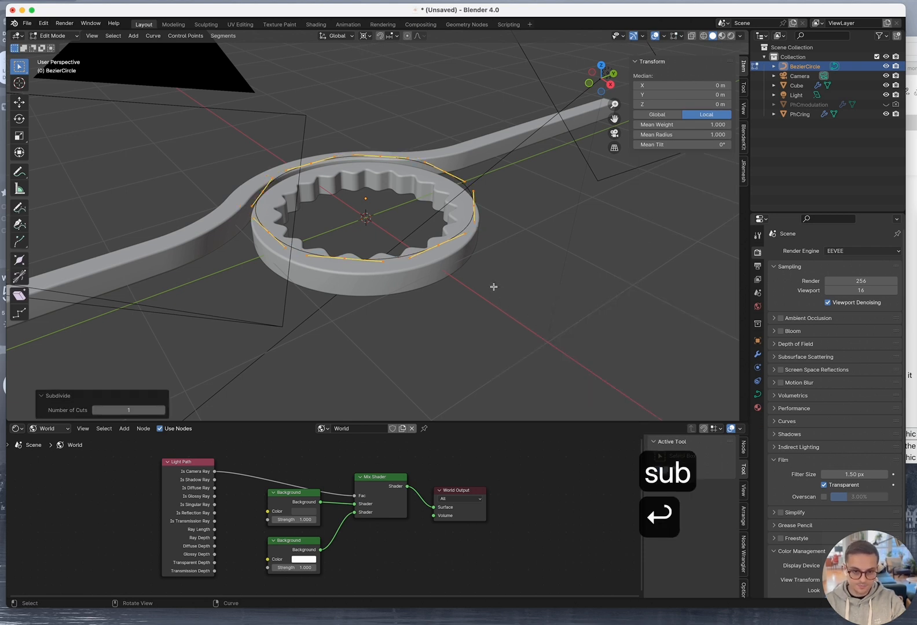
left_click(128, 410)
type("10")
key("Tab")
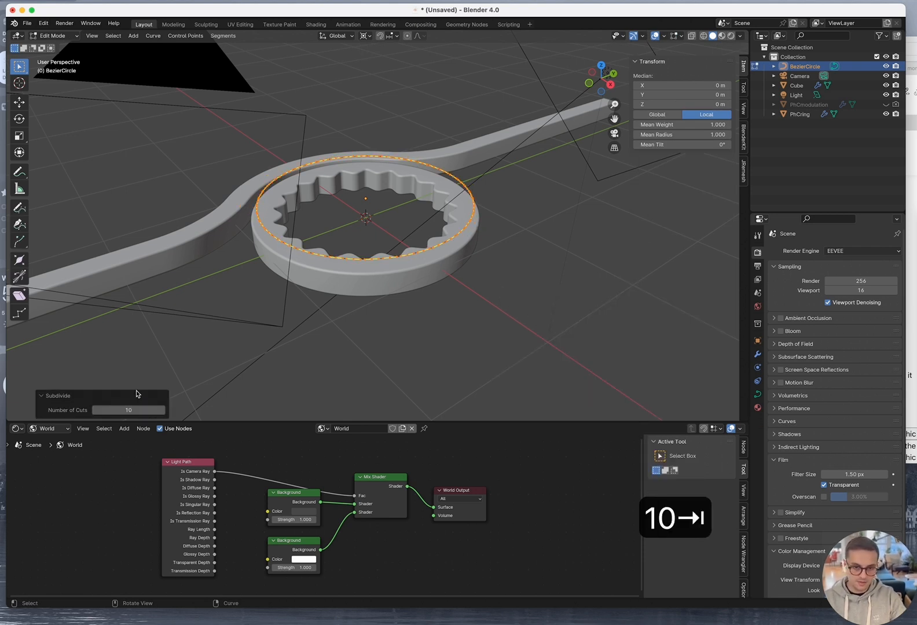
Select every other point of the subdivided Bezier circle using Checker Deselect with 1 deselected and 1 selected
left_click(300, 381)
scroll(370, 290, "up", 2)
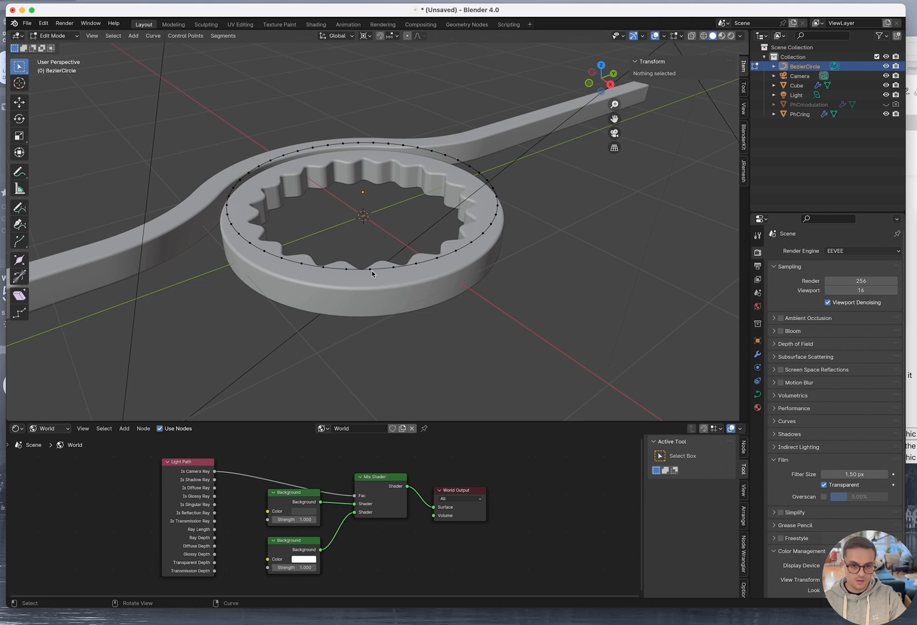
key("a")
key("space")
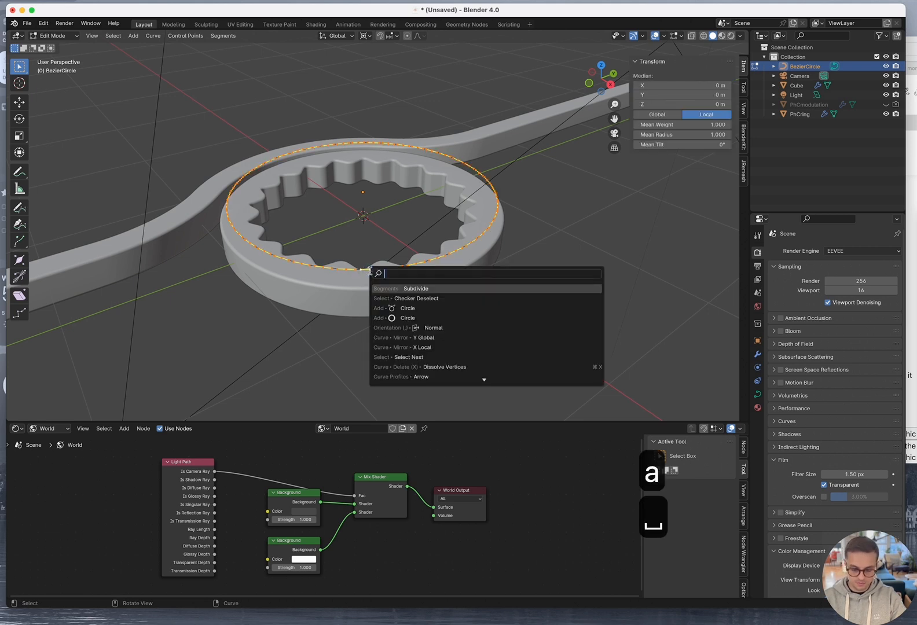
type("ch")
key("Return")
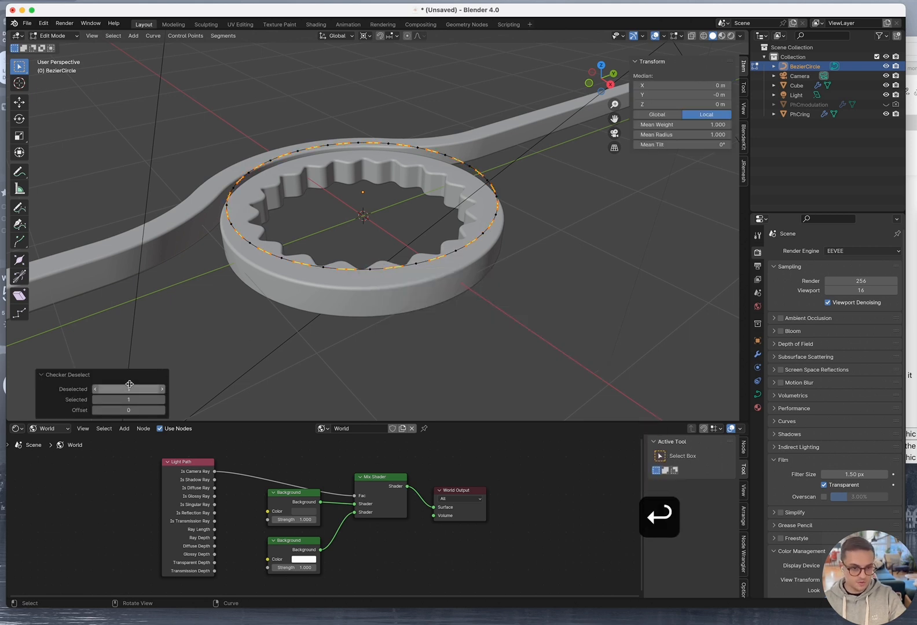
Raise the selected alternate points about 0.1 m along the Z axis to form a wave, and leave Edit Mode
key("g")
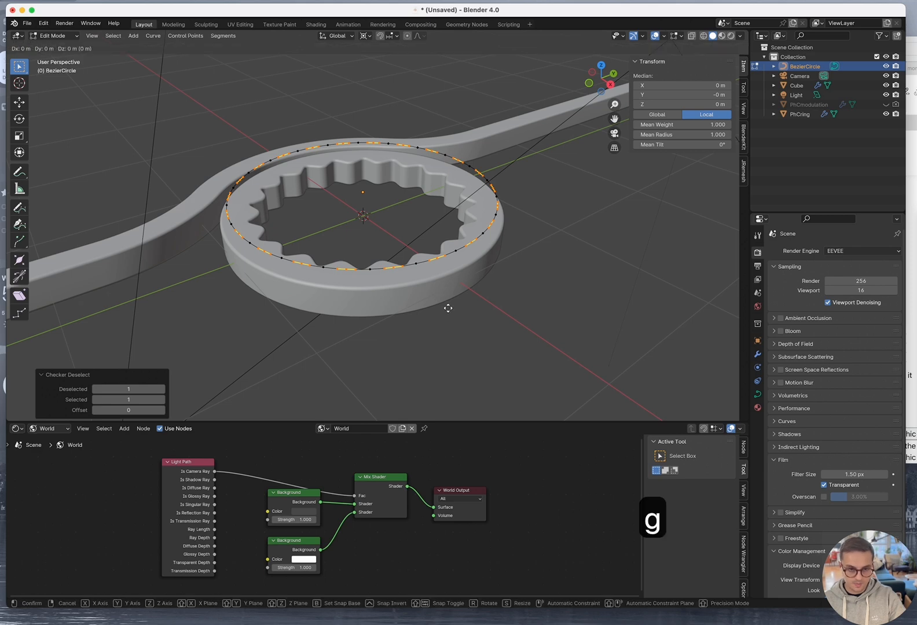
key("z")
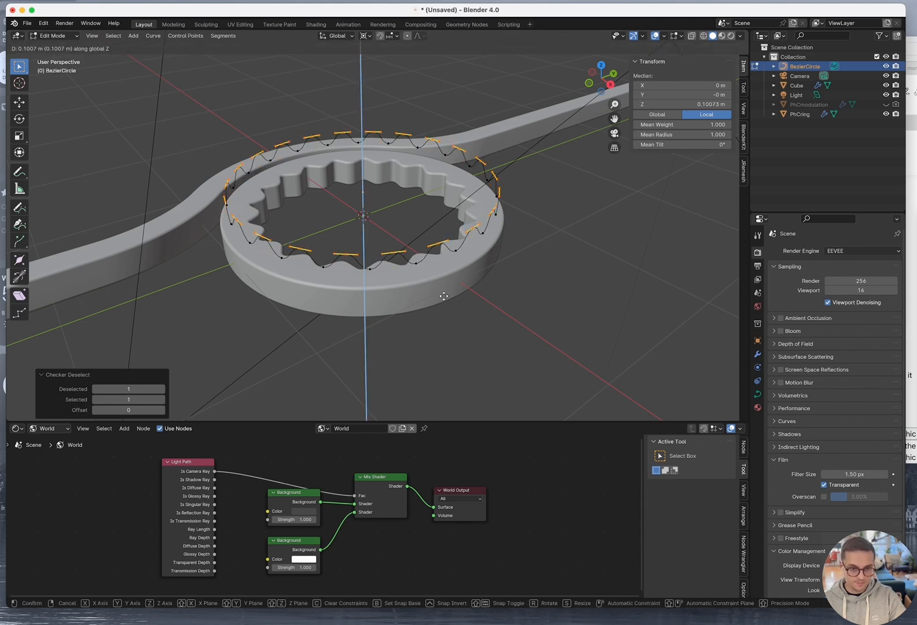
left_click(444, 295)
key("Tab")
left_click(475, 357)
middle_click_drag(476, 357, 506, 342)
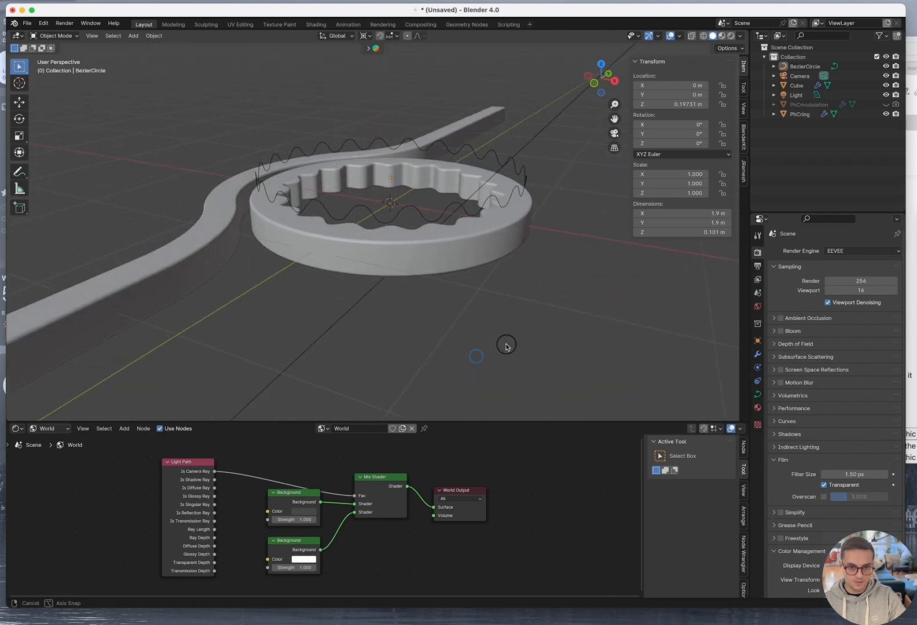
Give the wavy Bezier circle a round bevel with a depth of 0.01 m
left_click(471, 220)
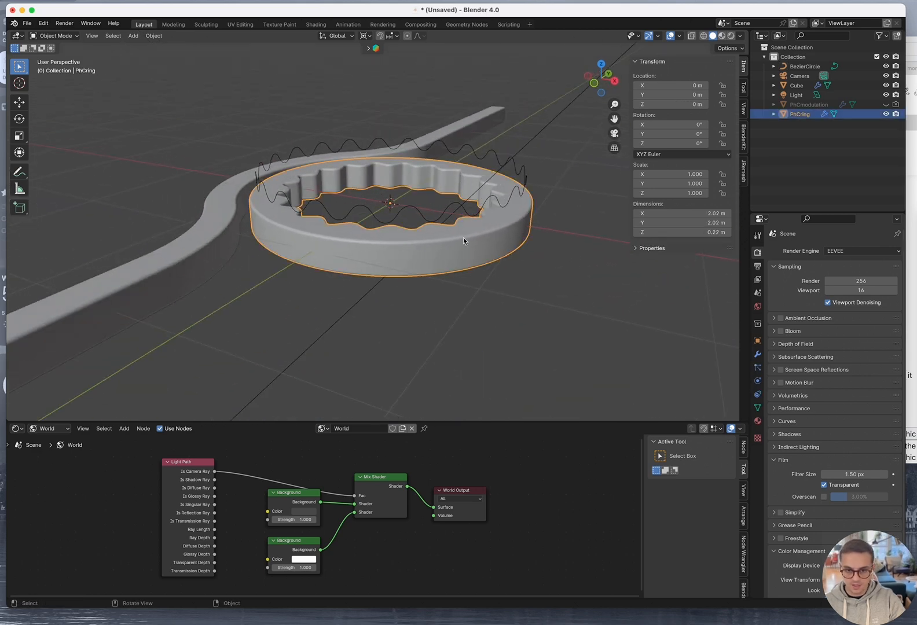
left_click(463, 210)
left_click(757, 393)
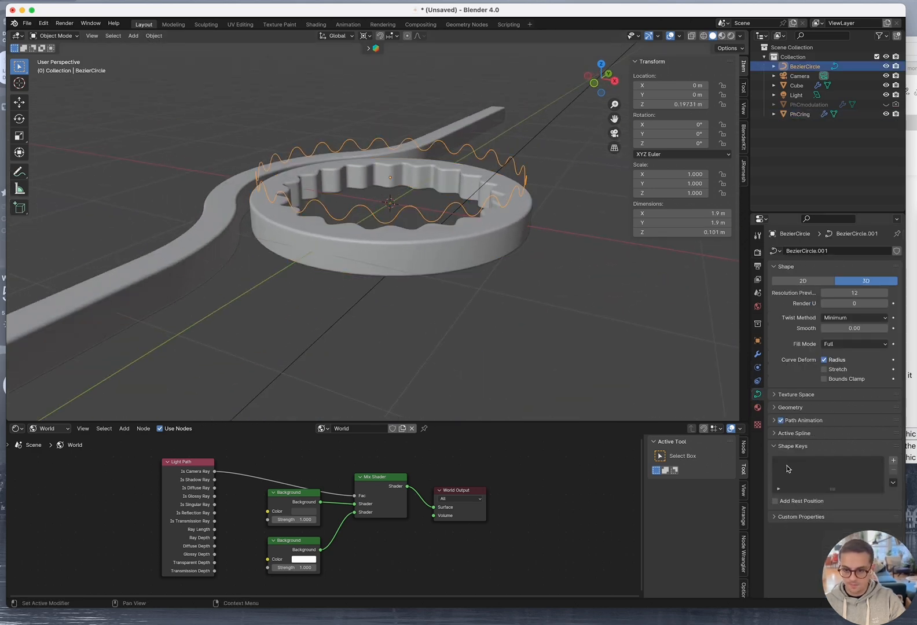
left_click(791, 408)
scroll(792, 500, "down", 2)
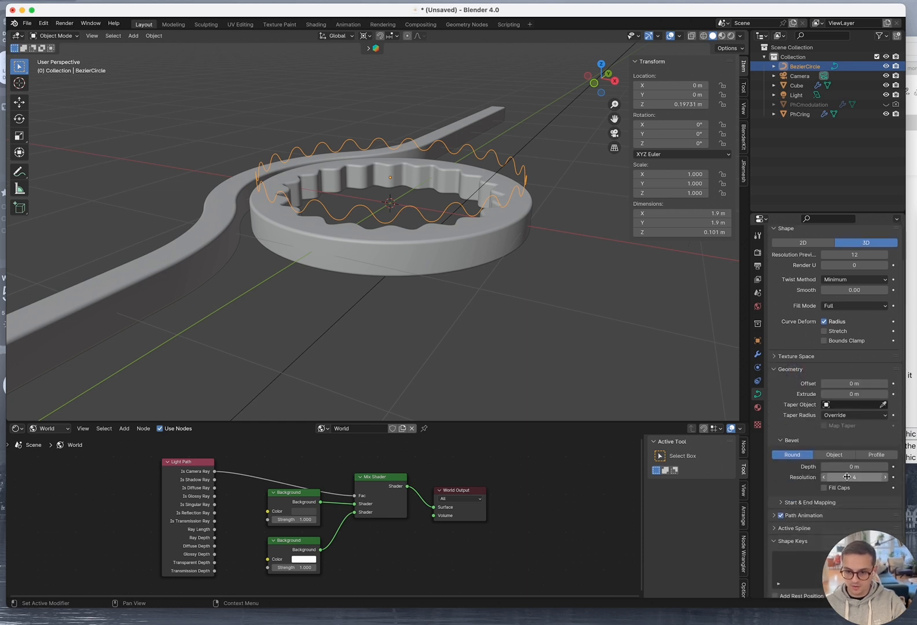
left_click(846, 466)
type("0.01")
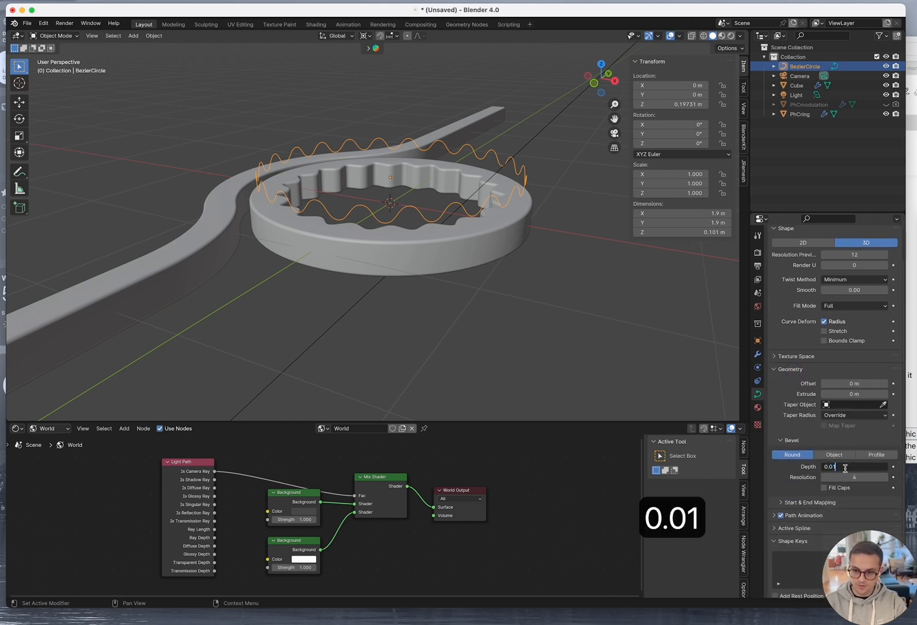
key("Tab")
View the scene through the camera and lower the wavy curve about 0.05 m along the Z axis
key("0")
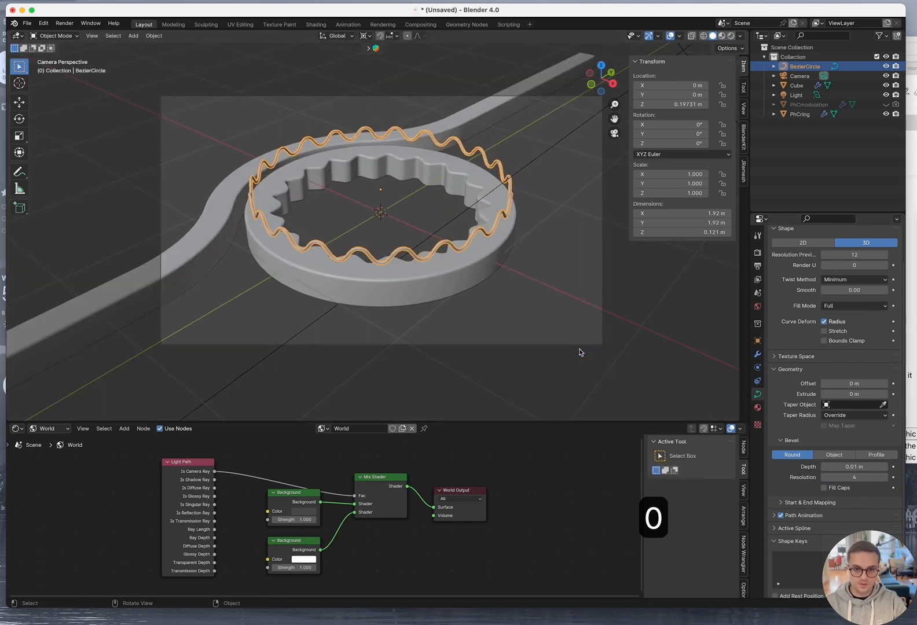
left_click(572, 365)
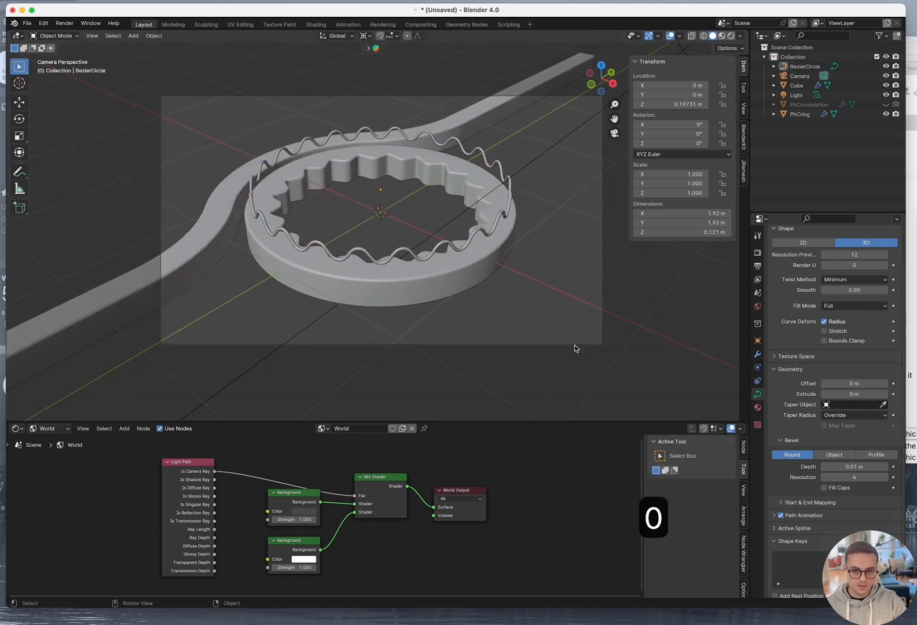
left_click(444, 249)
key("g")
key("z")
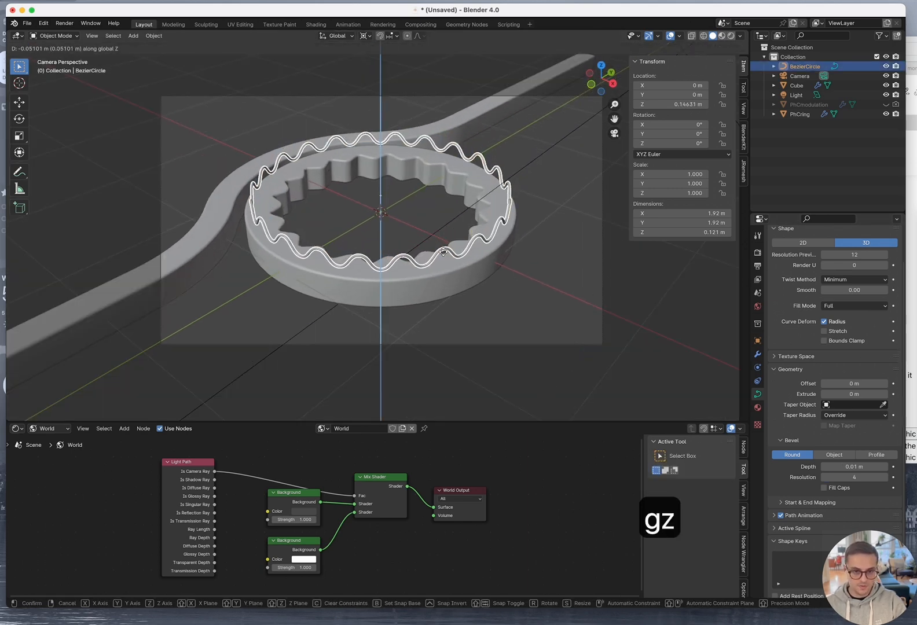
left_click(443, 252)
Switch the viewport to rendered shading and set the wavy curve's bevel depth to 0.005 m
left_click(730, 36)
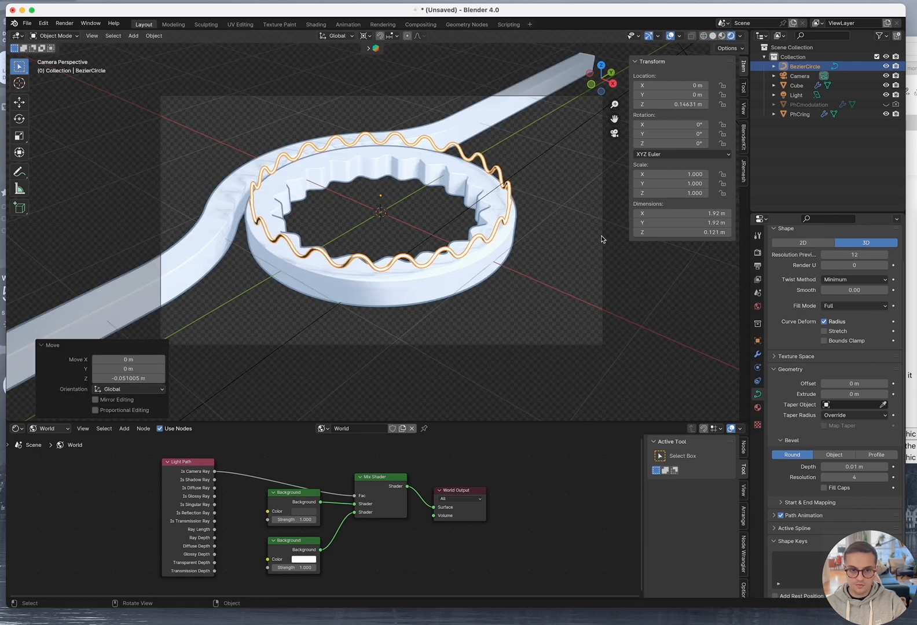
left_click(478, 339)
left_click(438, 257)
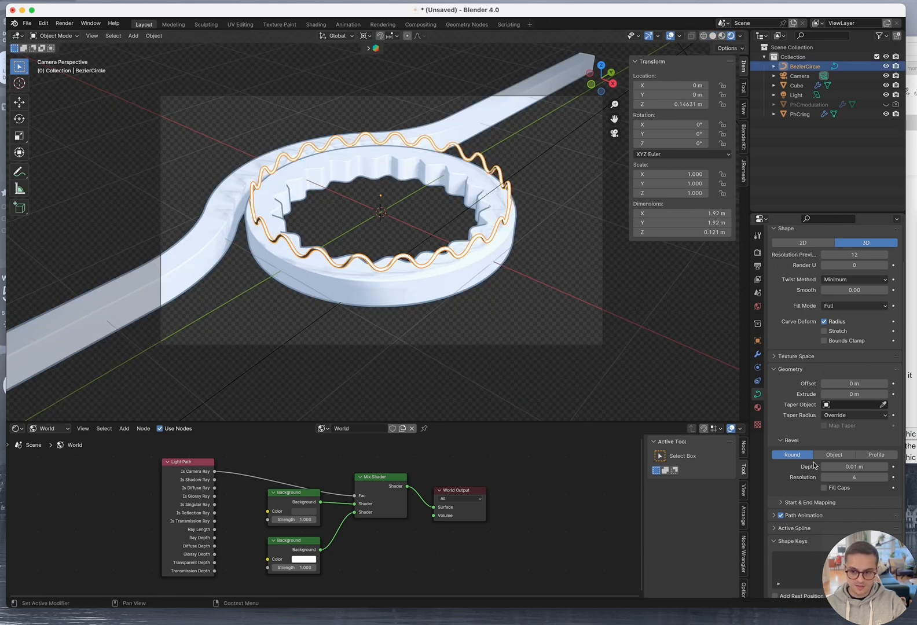
left_click(852, 468)
type("0.005")
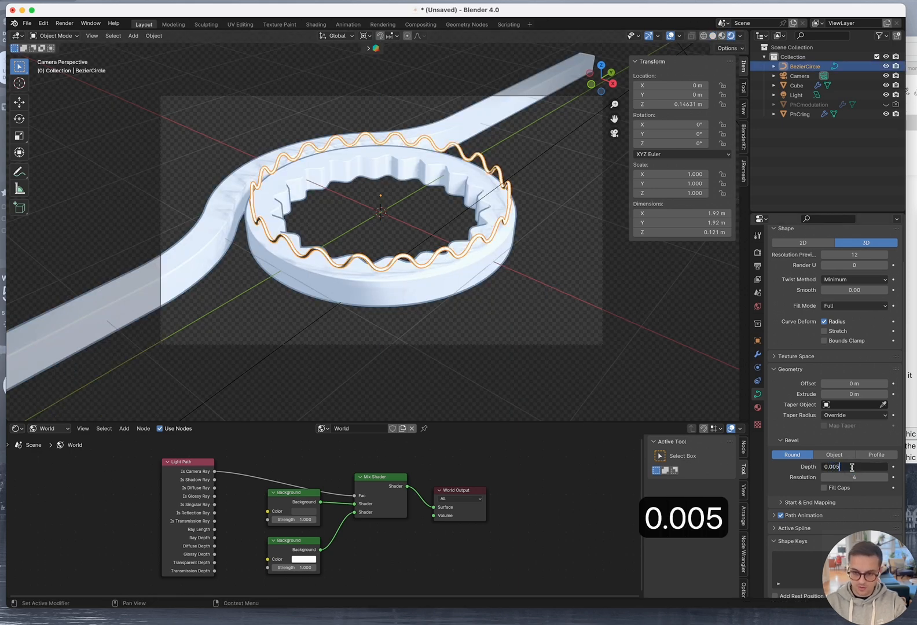
key("Tab")
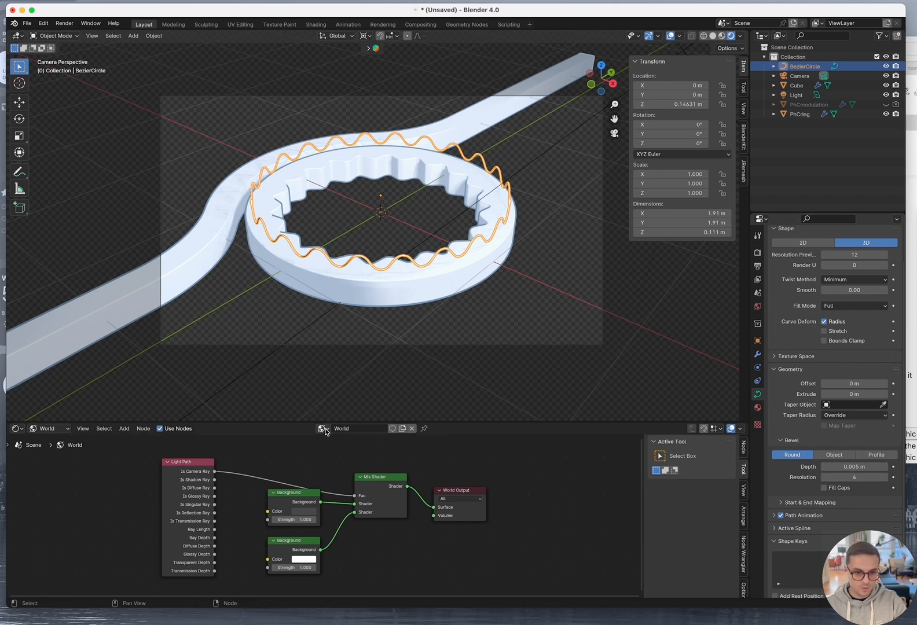
Show object materials in the Shader Editor and assign the existing Outline material to a new slot on the wavy curve
left_click(62, 429)
left_click(58, 452)
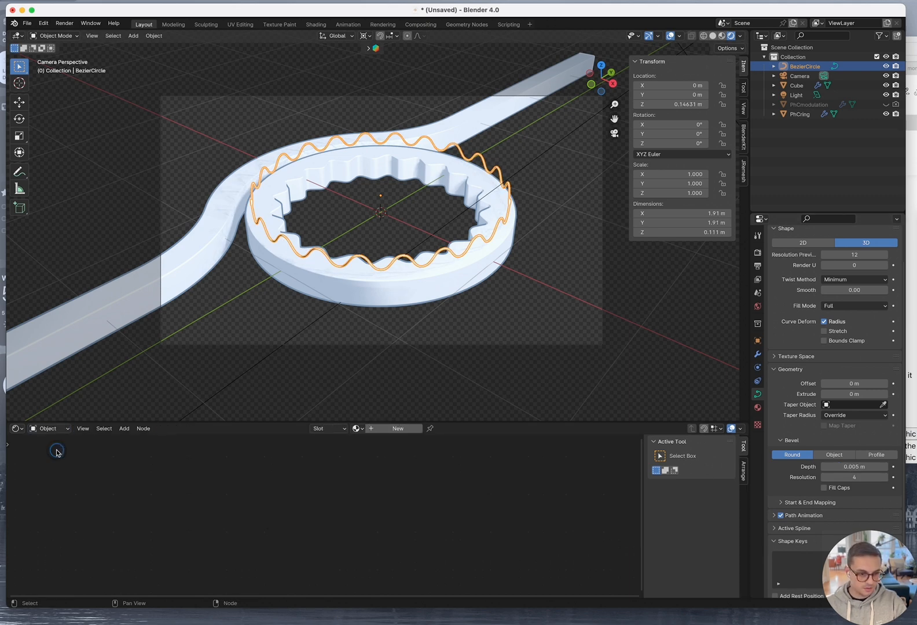
left_click(334, 429)
left_click(380, 449)
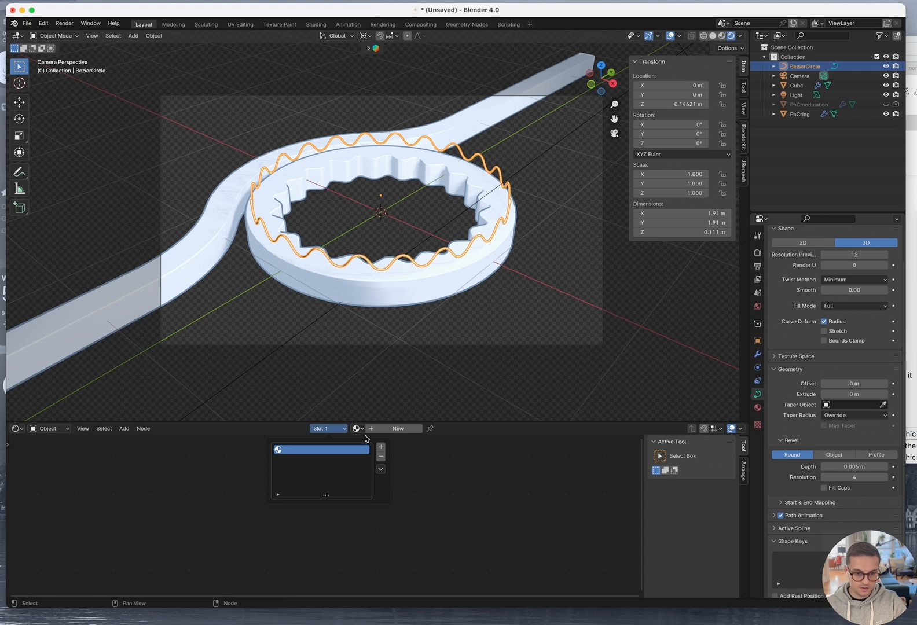
left_click(357, 428)
left_click(368, 444)
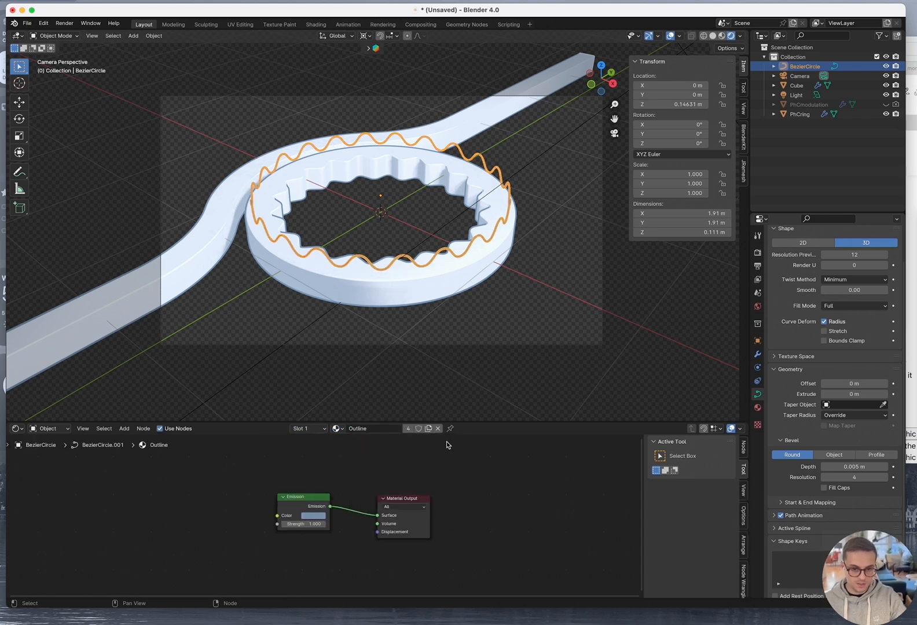
Make the curve's Outline material a separate copy and change its emission color to light pink
left_click(432, 428)
double_click(366, 429)
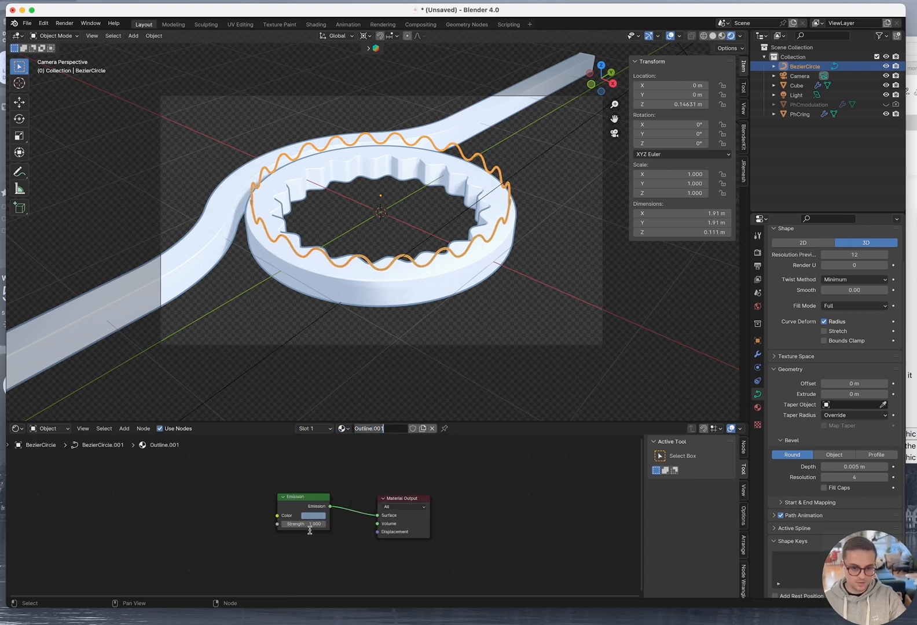
key("Return")
left_click(408, 388)
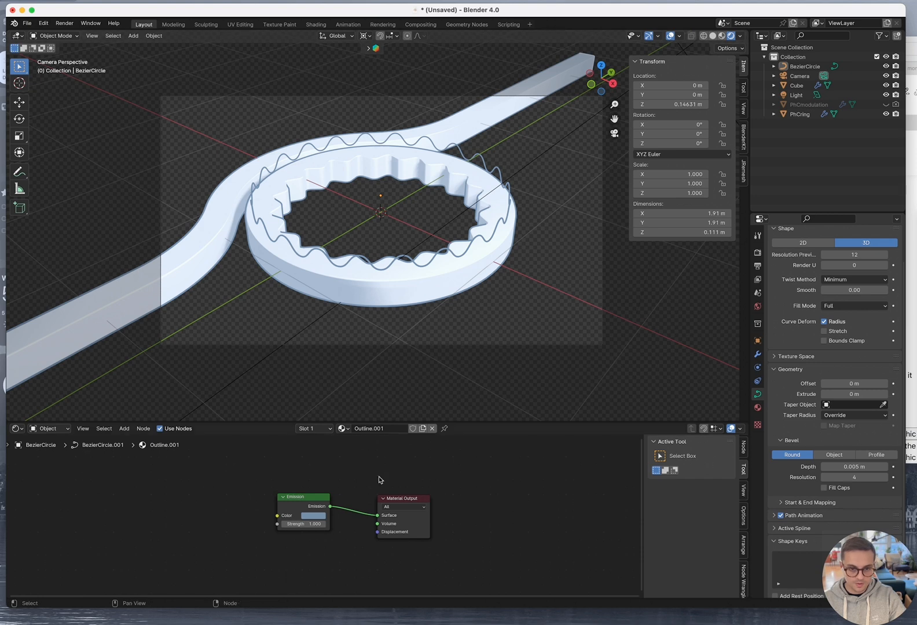
left_click(325, 517)
mouse_move(354, 454)
left_mouse_down()
mouse_move(318, 451)
mouse_move(325, 452)
mouse_move(324, 423)
mouse_move(356, 417)
mouse_move(360, 441)
mouse_move(351, 427)
mouse_move(377, 410)
mouse_move(357, 437)
mouse_move(345, 433)
left_mouse_up()
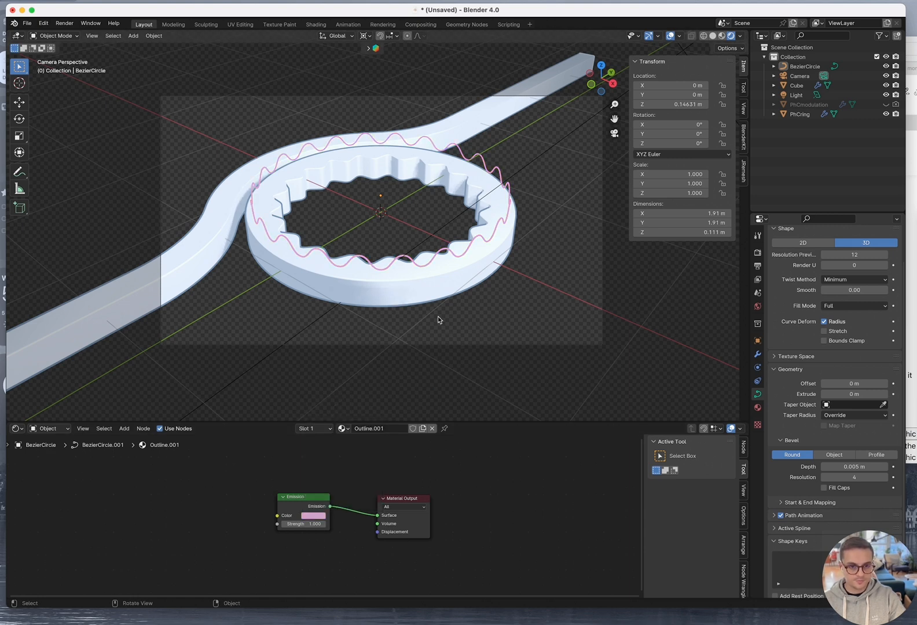
Add a Solidify modifier to the wavy curve
left_click(422, 264)
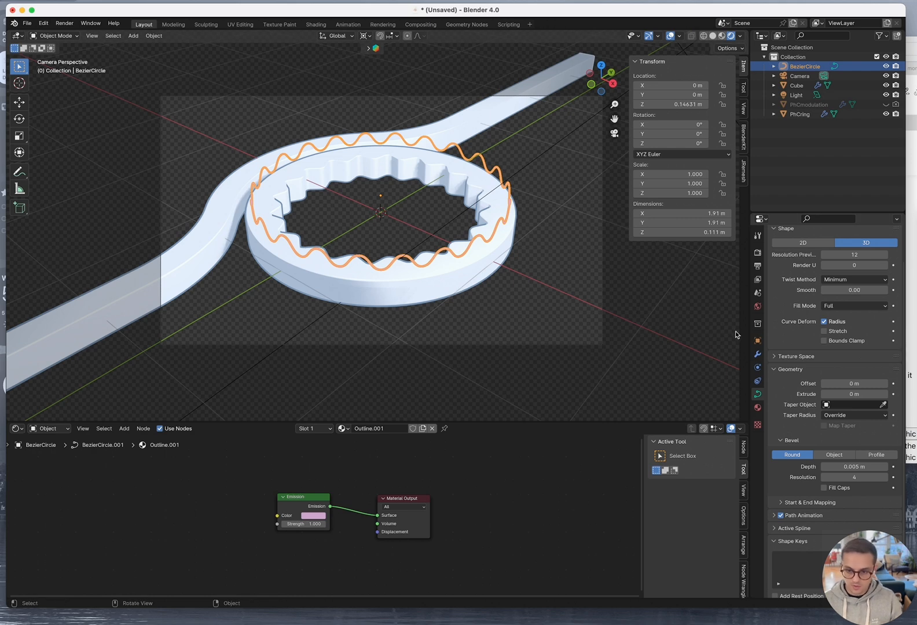
left_click(757, 354)
left_click(851, 251)
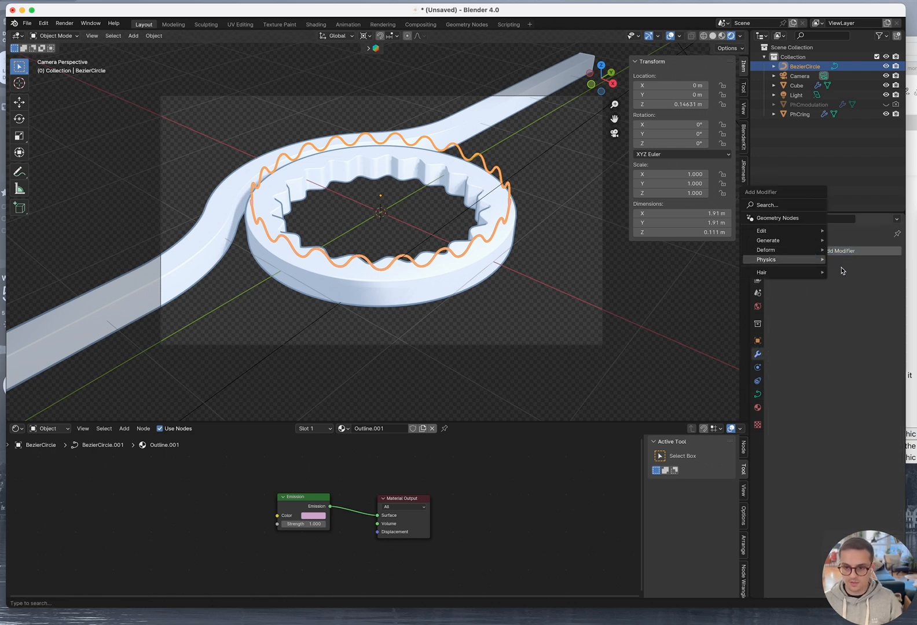
type("sol")
key("Return")
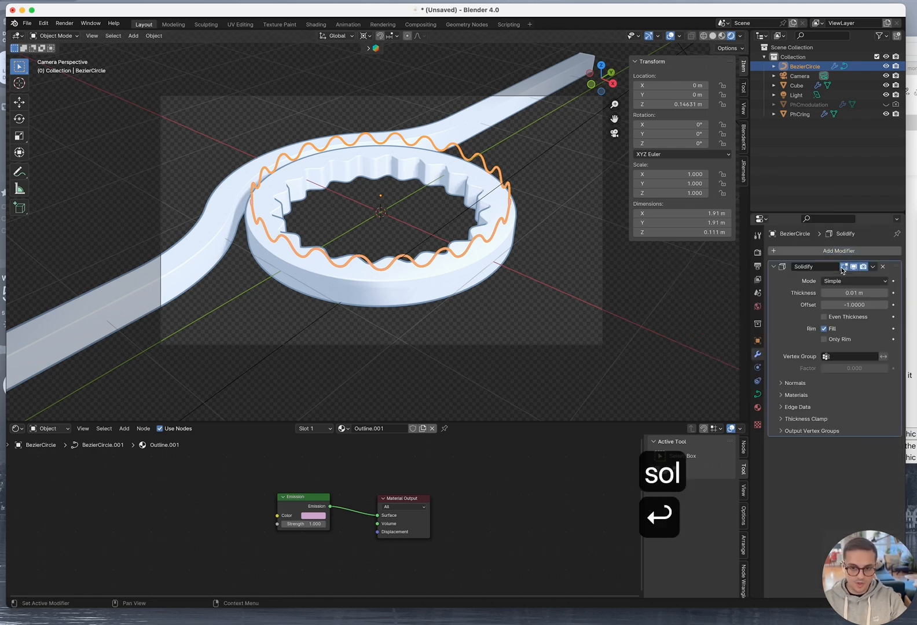
Set the curve's Solidify offset to 1 and its thickness to 0.005 m
left_click(858, 303)
type("1")
key("Tab")
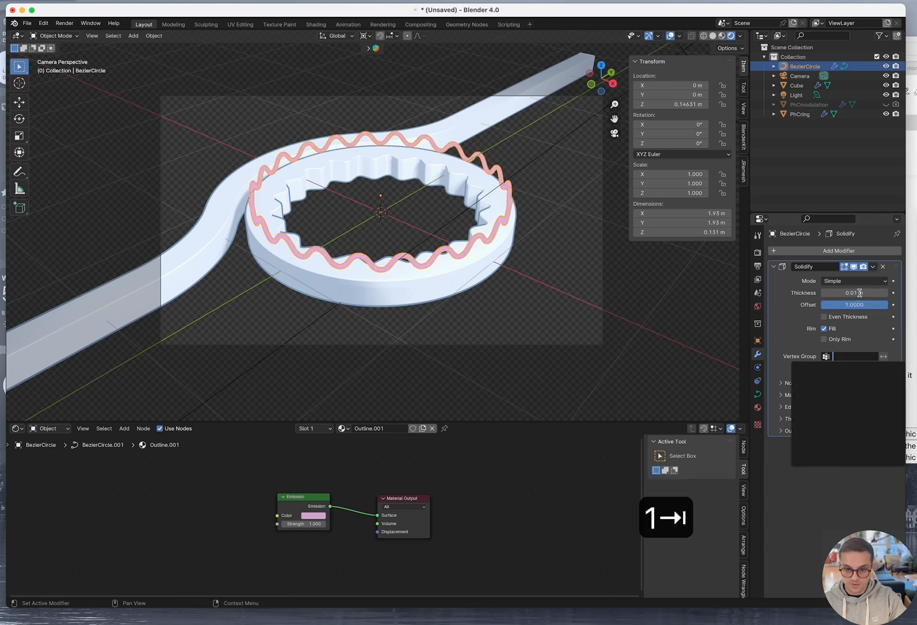
left_click(860, 293)
type("0.005")
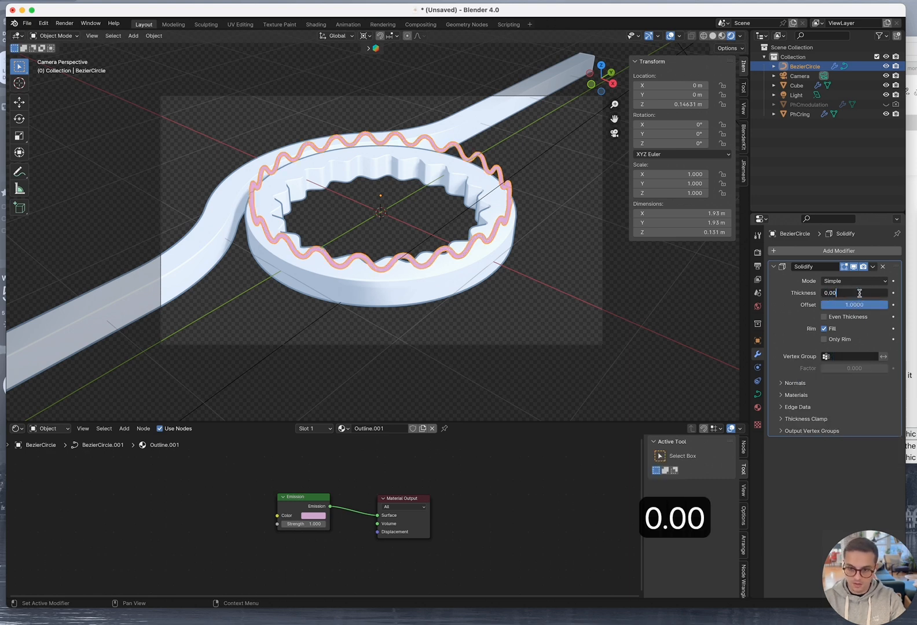
key("Tab")
Enable flipped and high-quality normals in the Solidify modifier and set its material offset to 1
left_click(794, 383)
left_click(795, 383)
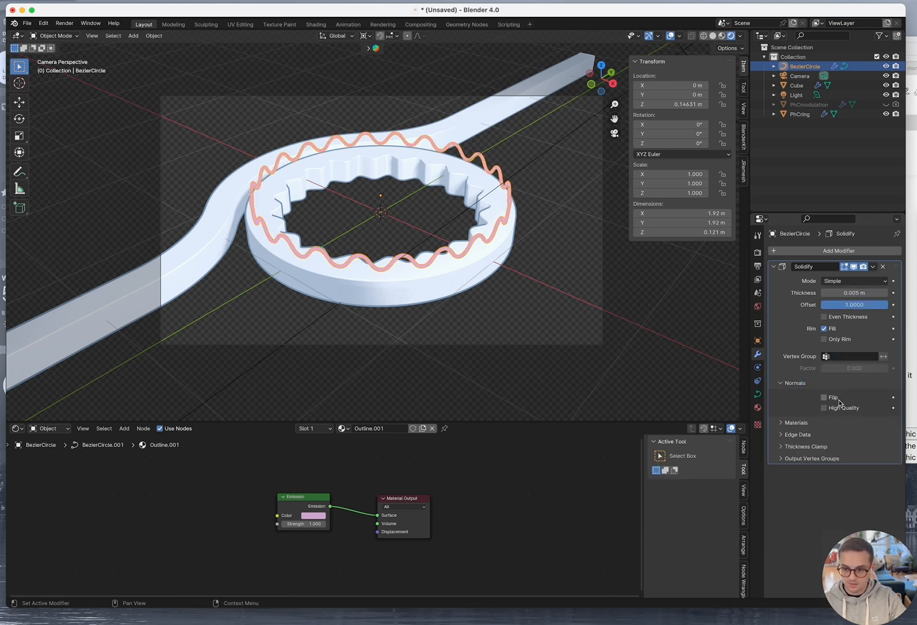
left_click(826, 397)
left_click(833, 407)
left_click(811, 422)
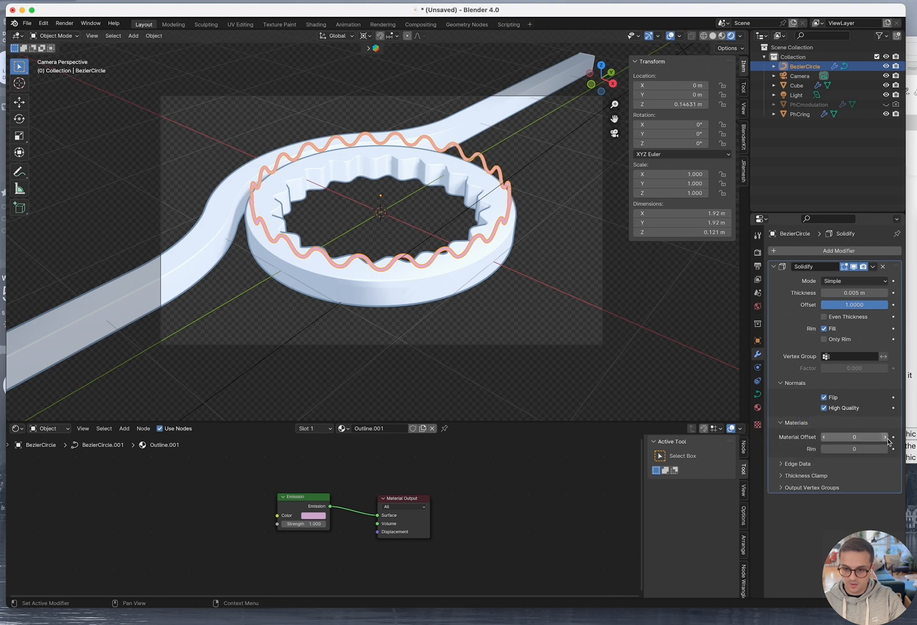
left_click(558, 470)
Add a second material slot to the wavy curve and assign the original Outline material to it
left_click(328, 429)
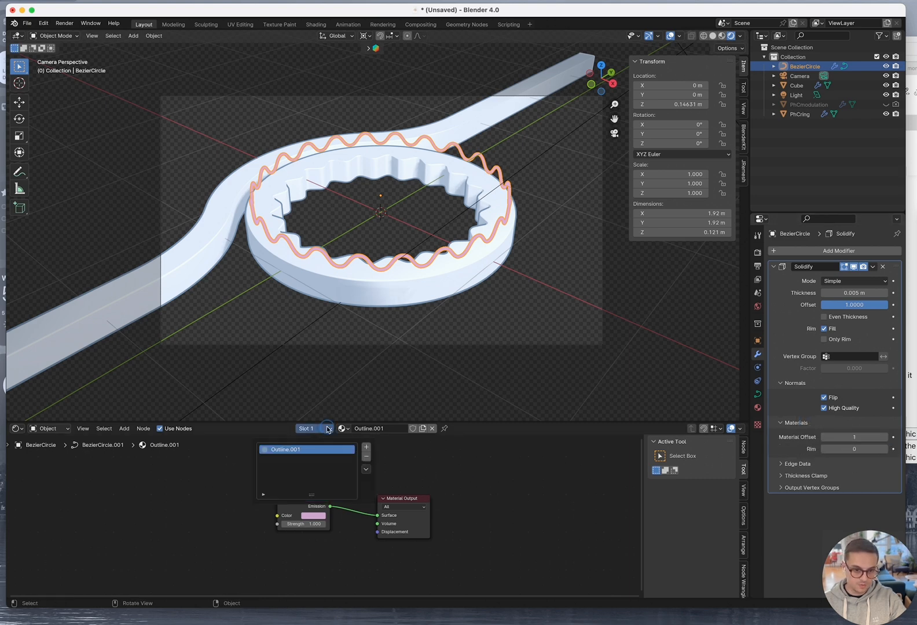
left_click(364, 447)
left_click(356, 429)
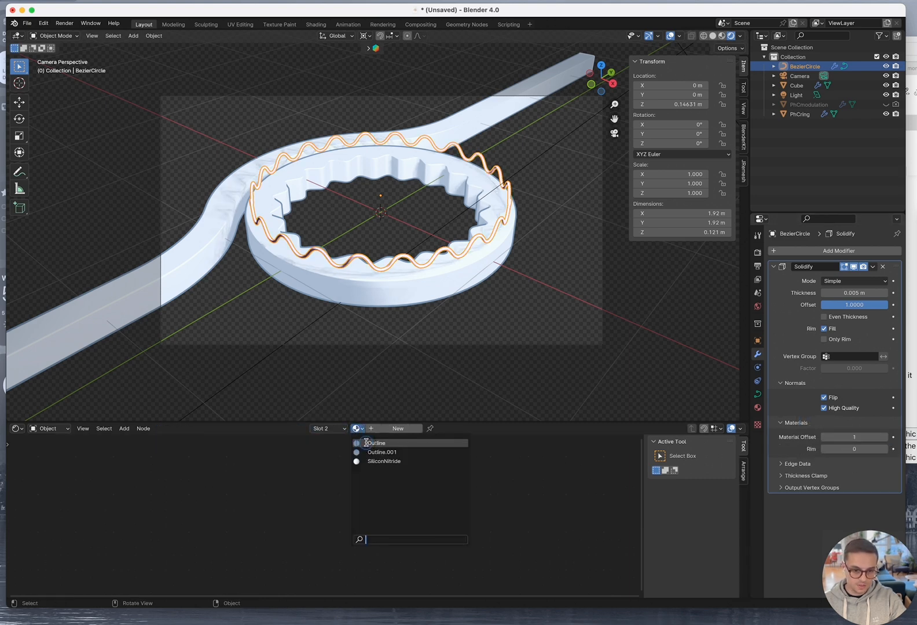
left_click(371, 443)
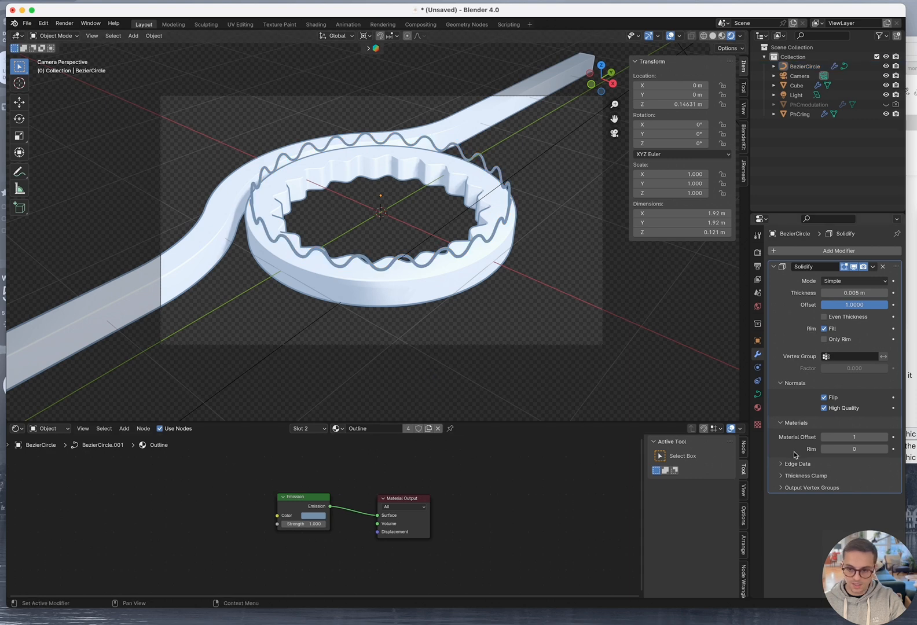
Select the curve's pink Outline.001 material and turn off its Backface Culling
left_click(317, 429)
left_click(313, 445)
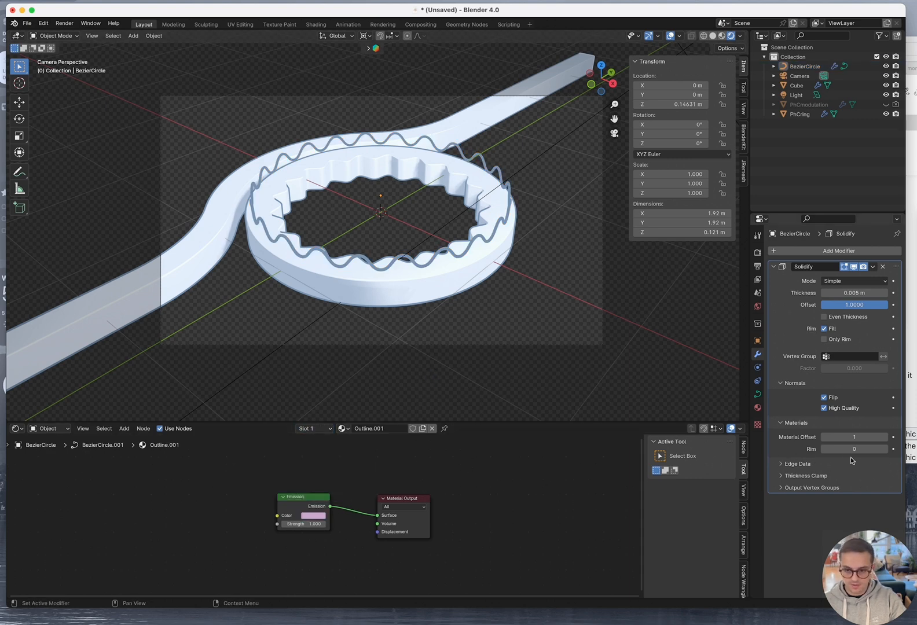
left_click(757, 407)
left_click(827, 442)
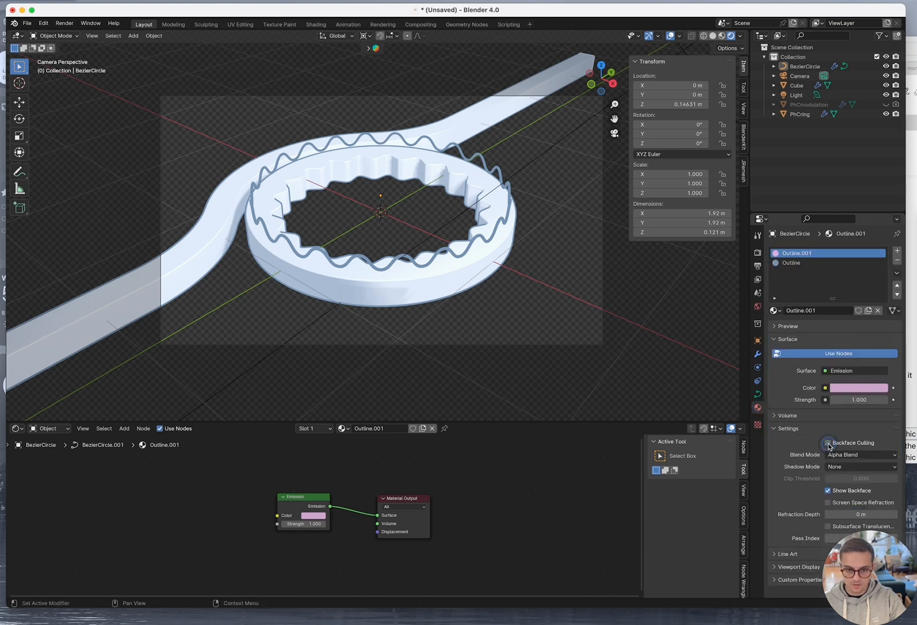
Switch to the wavy curve's Outline material slot and set its Solidify material offset to 2 and thickness to 0.001 m
left_click(313, 428)
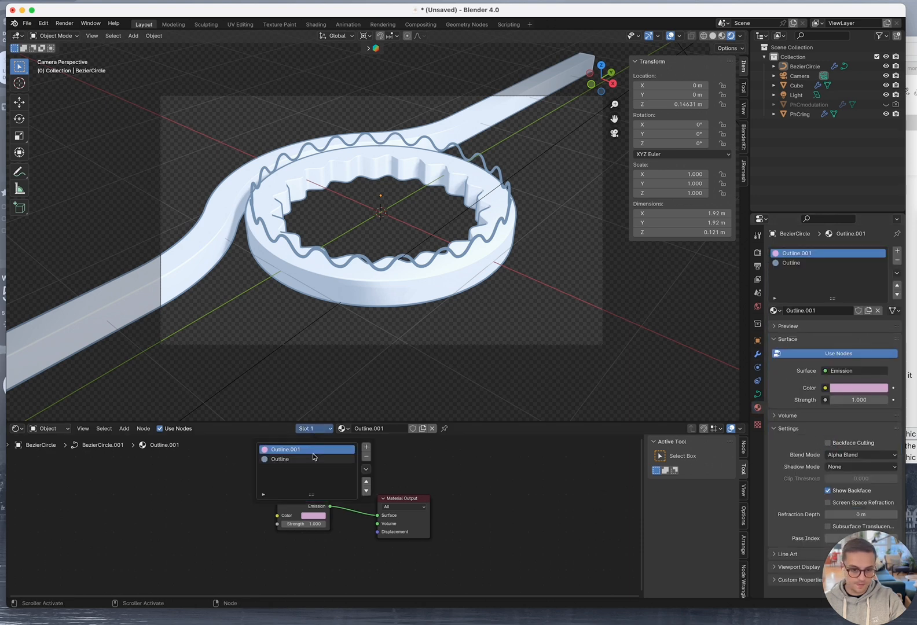
left_click(304, 458)
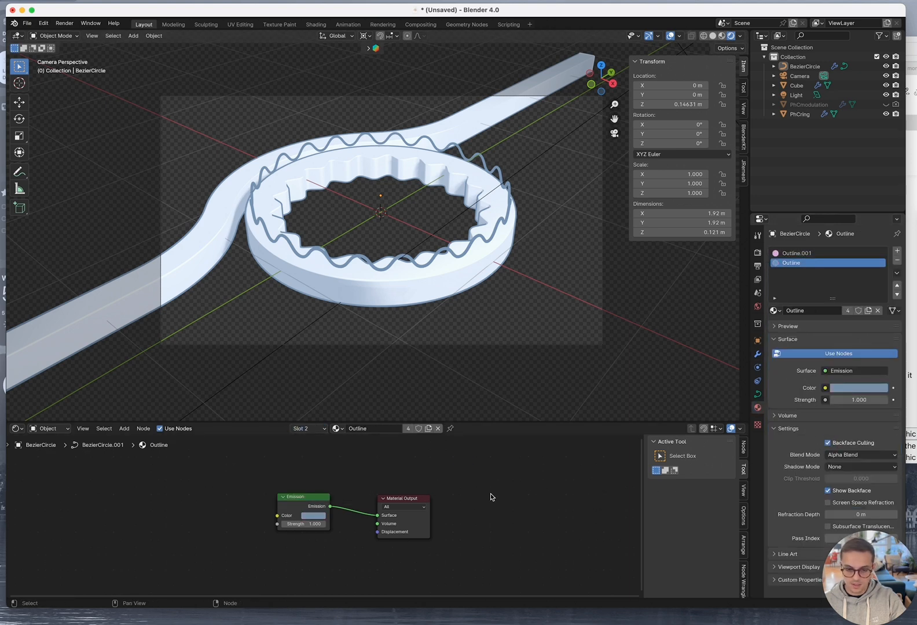
left_click(757, 353)
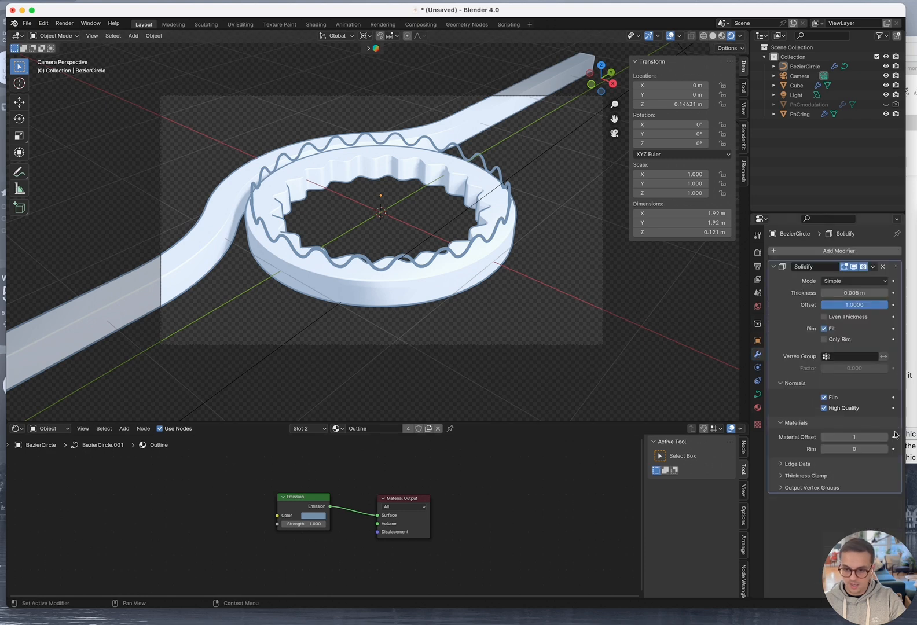
left_click(847, 291)
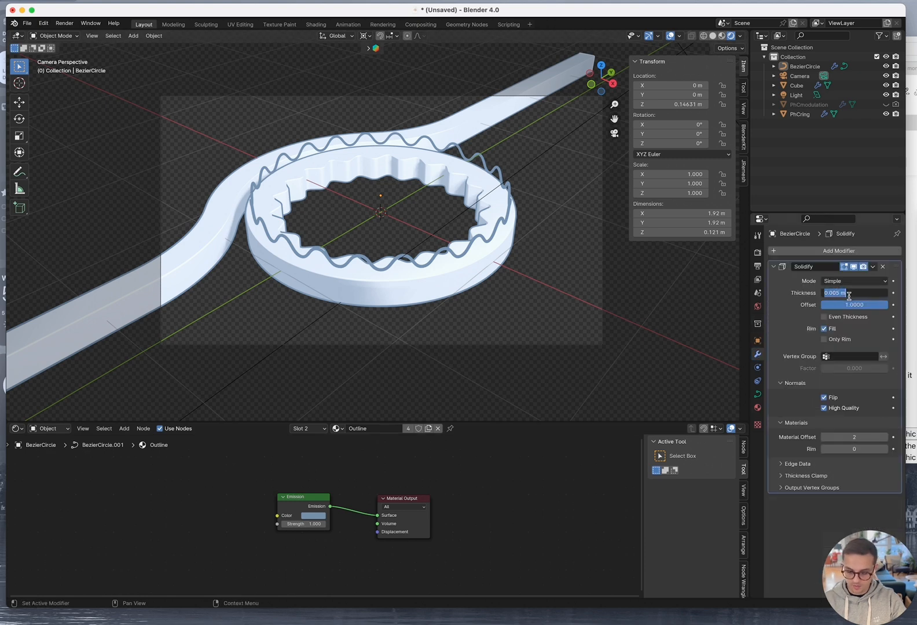
type("0.001")
key("Tab")
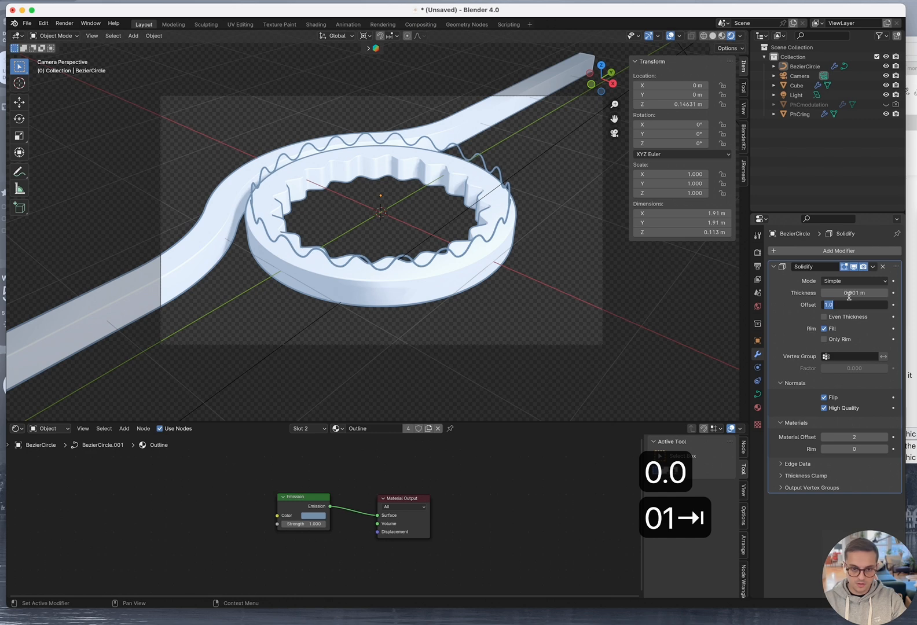
Inspect the wavy curve's outline along the ring up close and reselect the curve
scroll(462, 276, "up", 5)
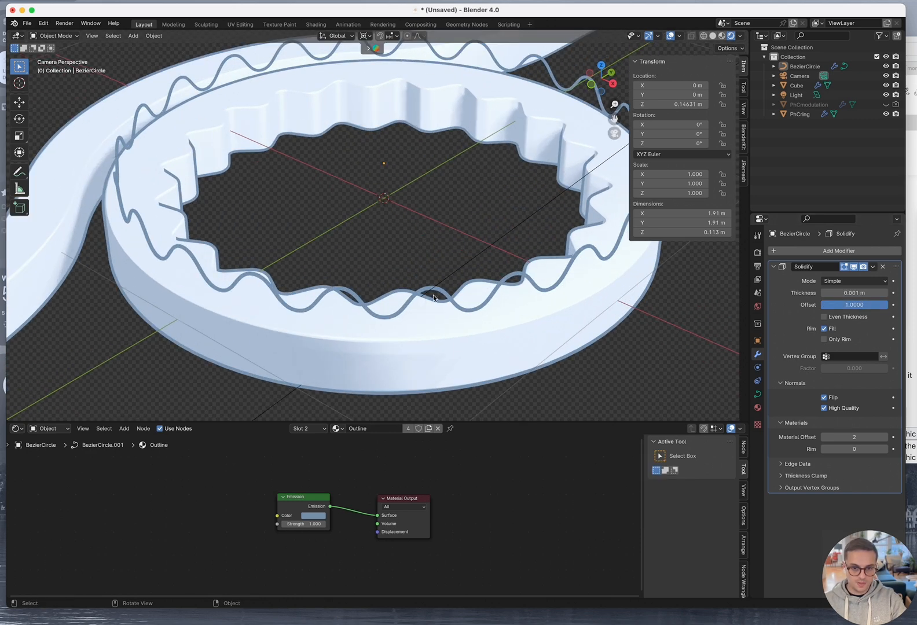
left_click(427, 296)
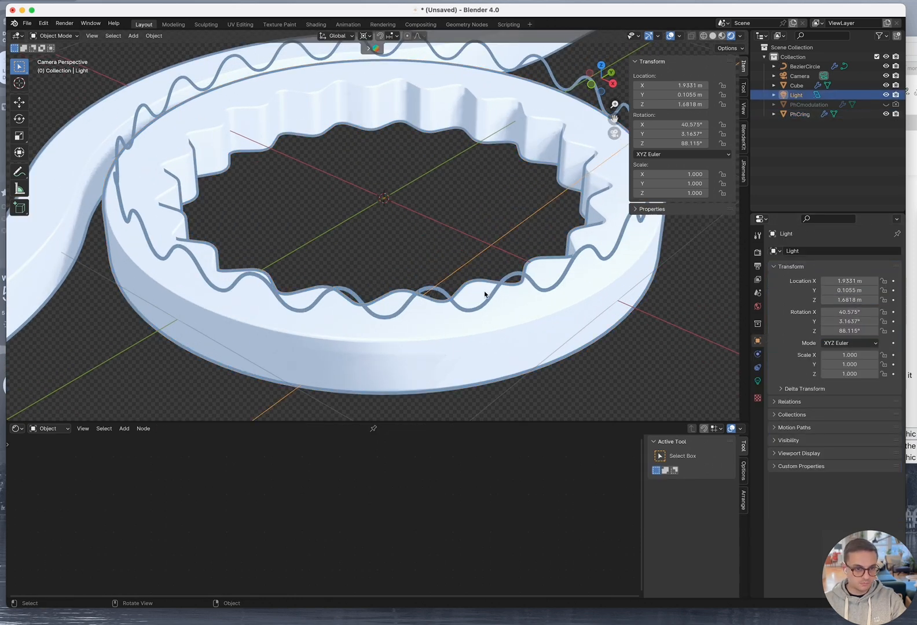
scroll(485, 294, "down", 5)
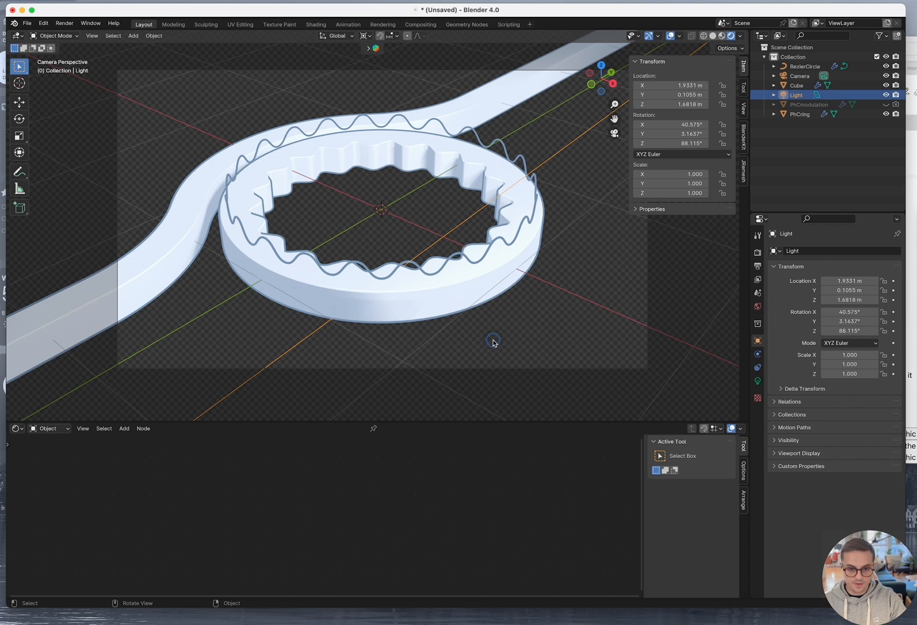
left_click(474, 264)
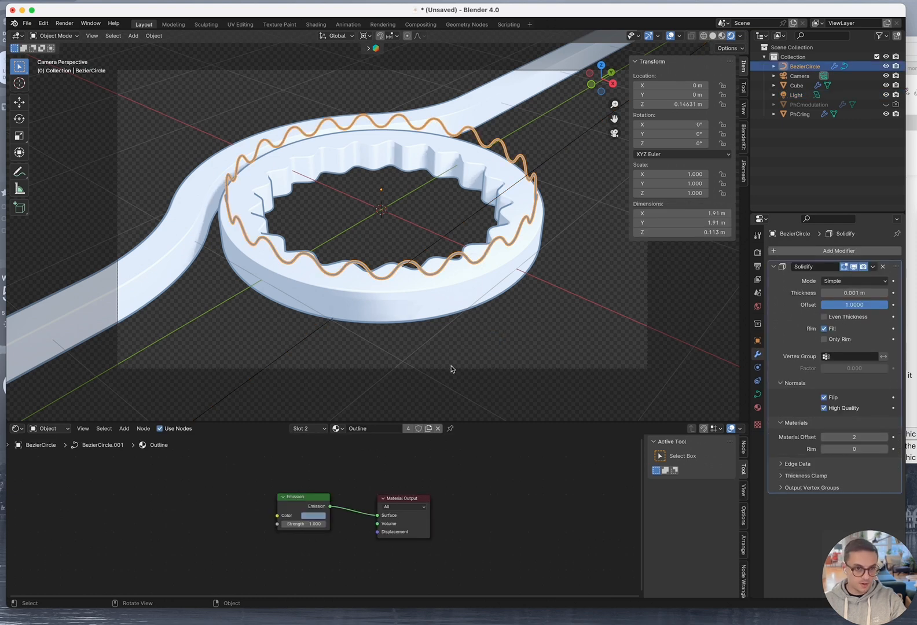
Select the camera and rotate it about 98.4° around the global Z axis
left_click(504, 370)
key("r")
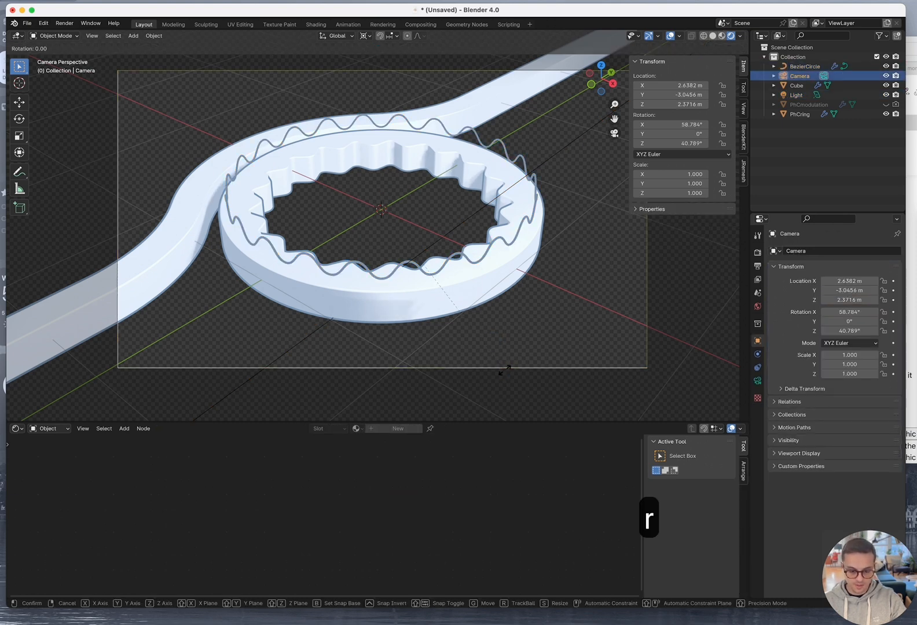
key("z")
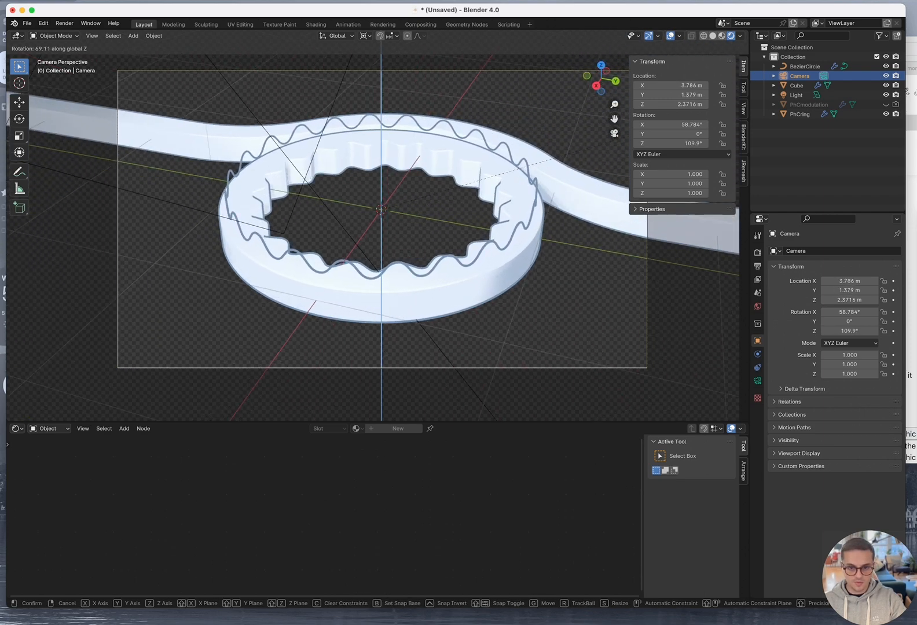
left_click(595, 382)
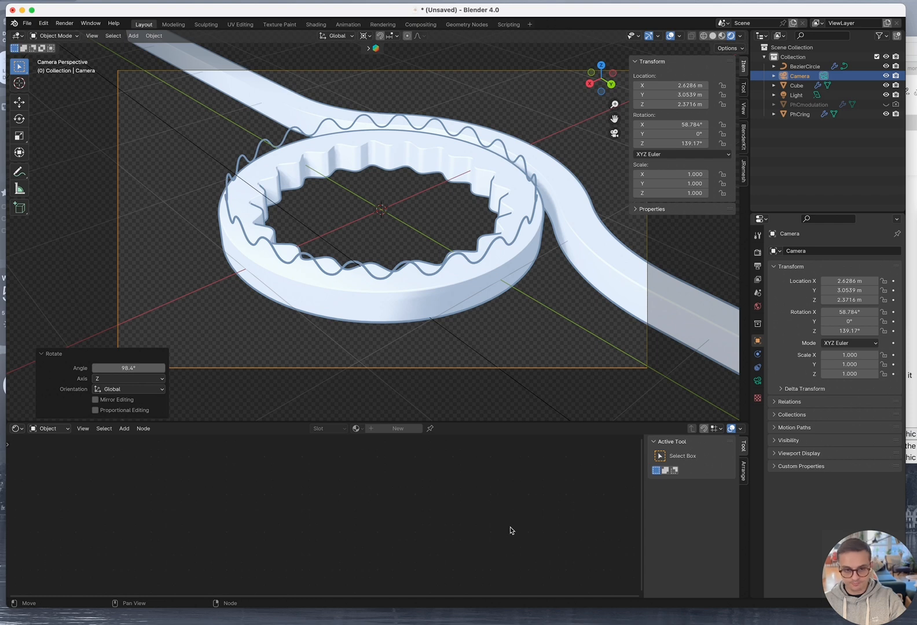